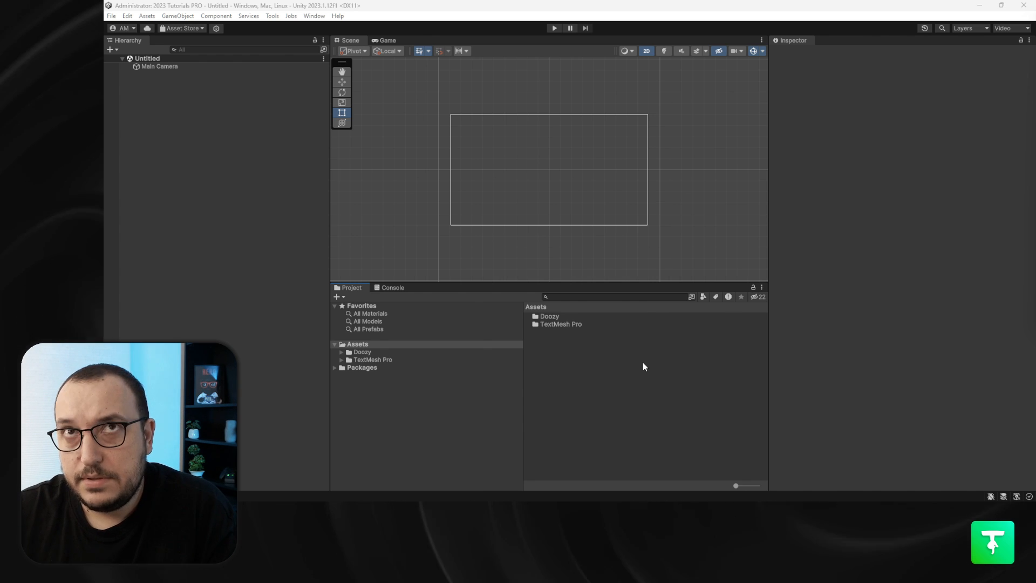
Open the Doozy Dashboard, review its About version info and General overview, and narrow the window.
left_click(266, 17)
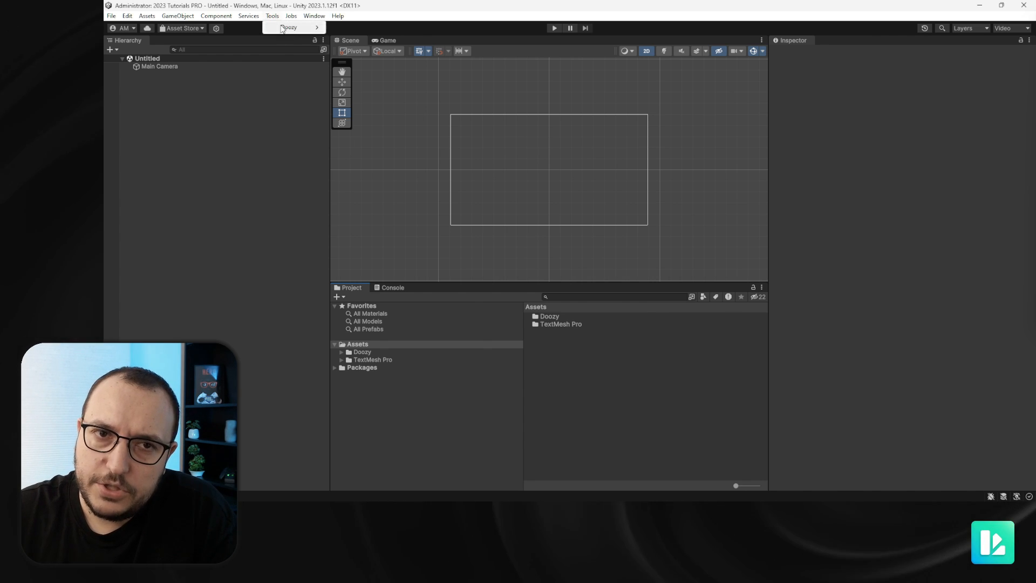
mouse_move(286, 31)
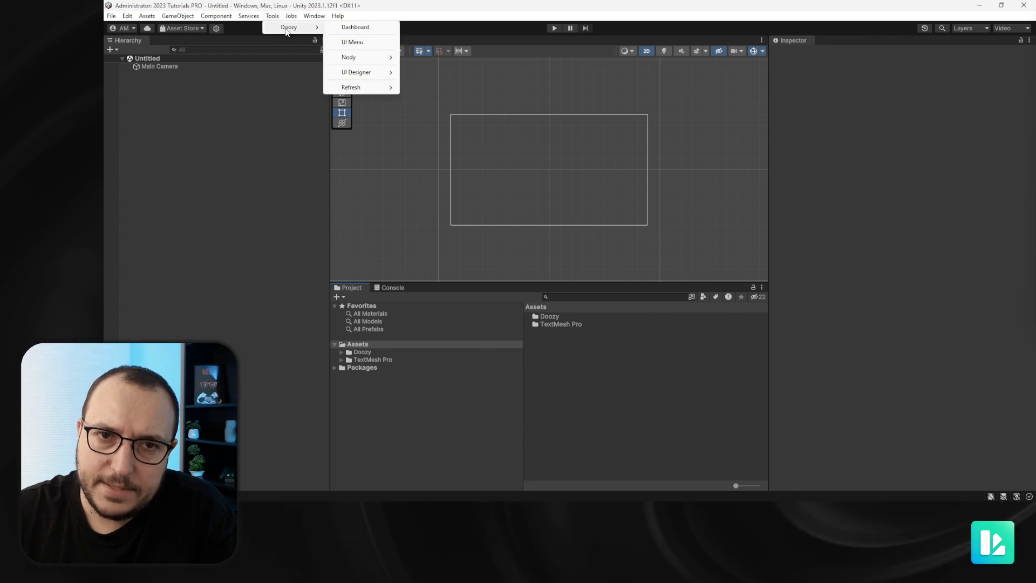
left_click(355, 28)
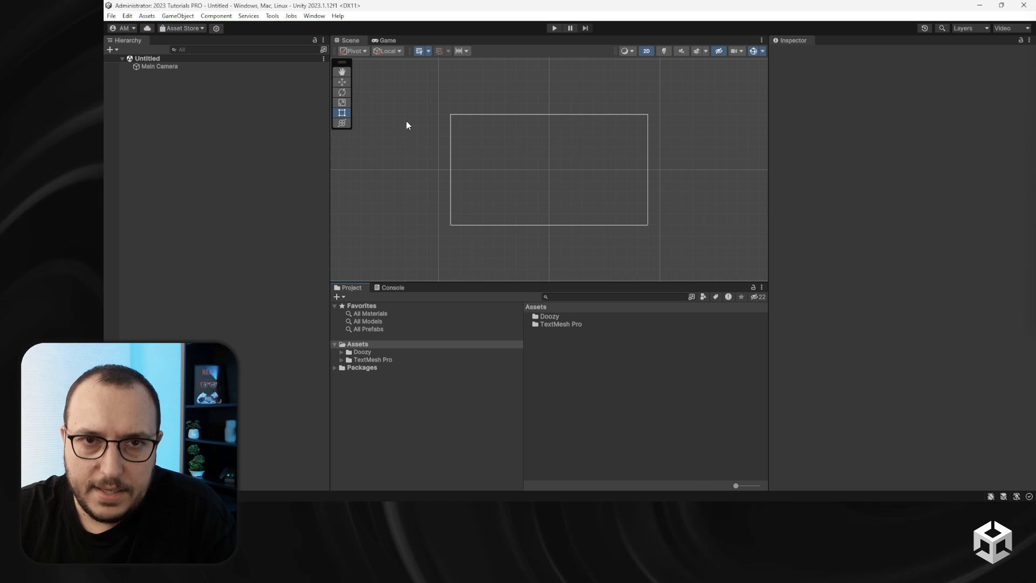
left_click(339, 315)
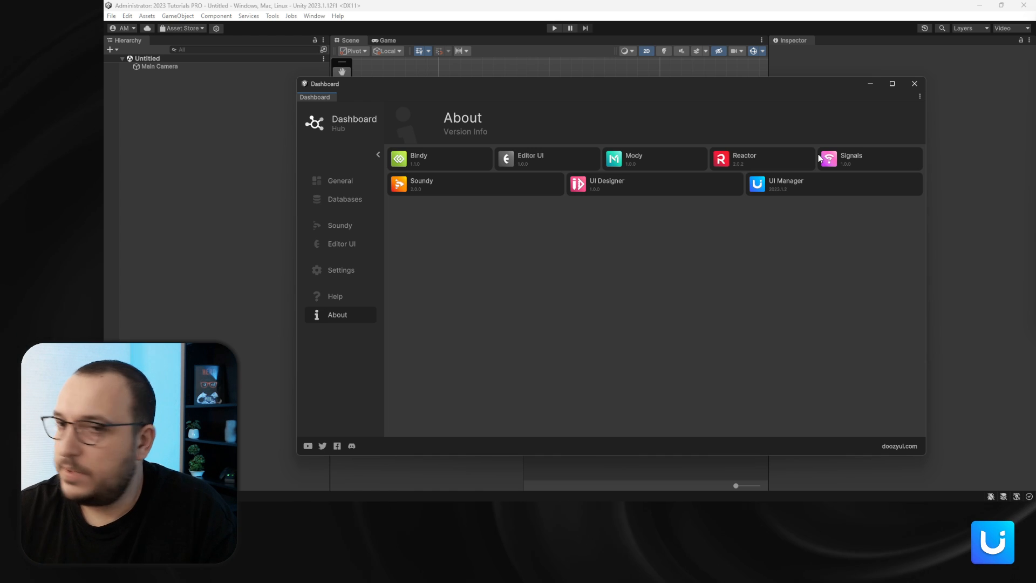
left_click(330, 181)
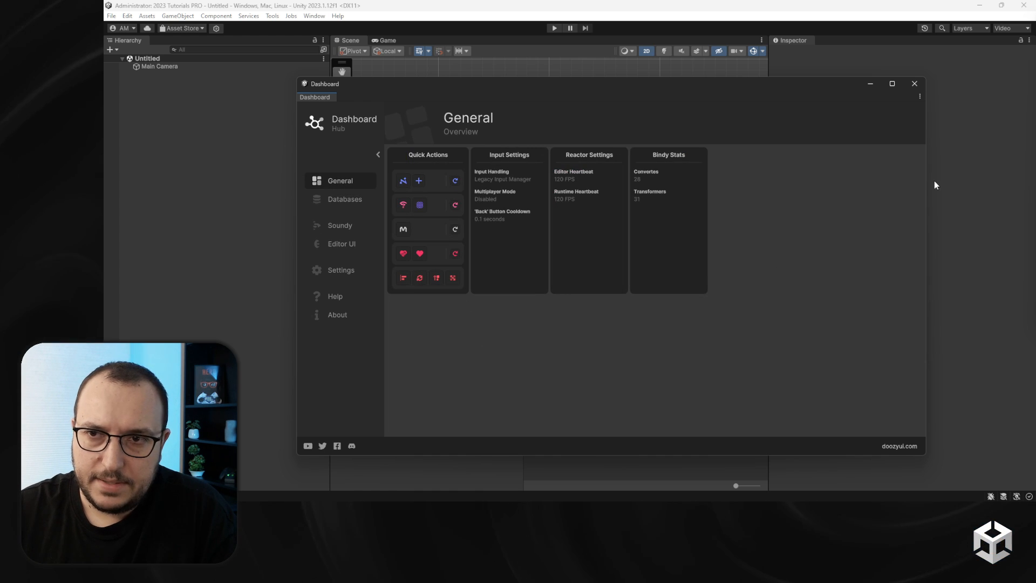
left_click_drag(924, 180, 836, 156)
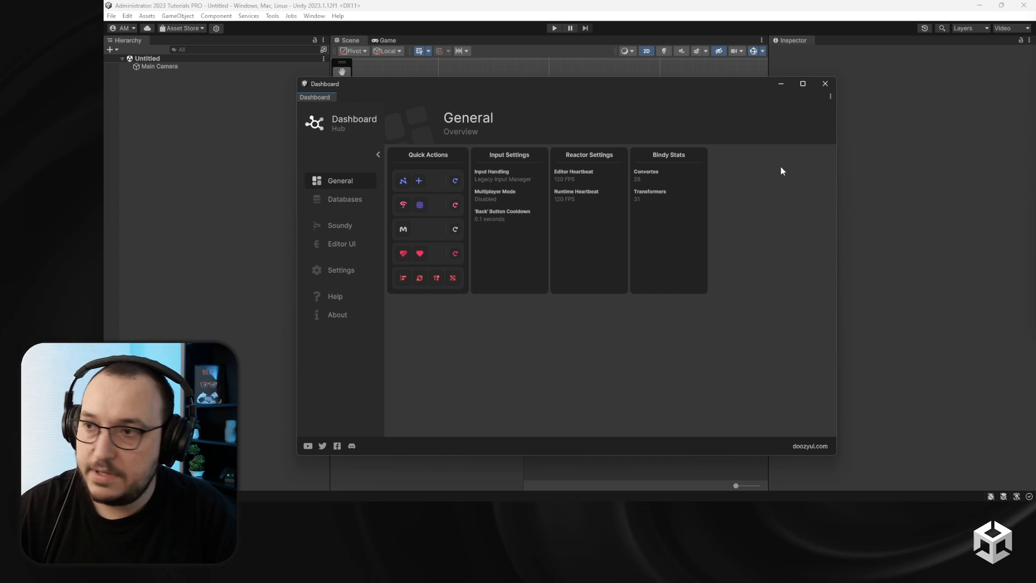
Preview the ManAboutTown track from the ExampleMusic library in the Dashboard's Soundy section.
left_click(342, 227)
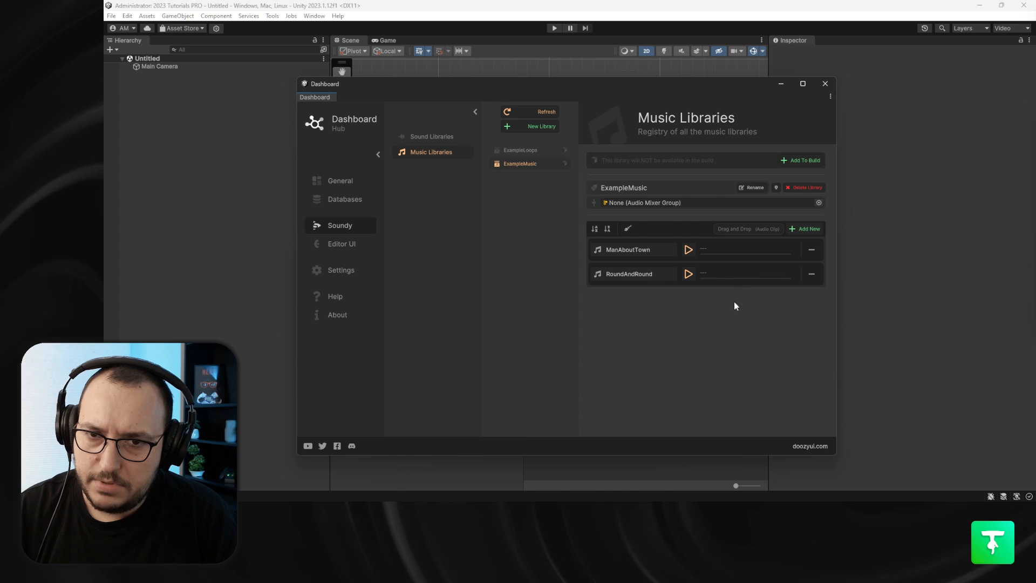
left_click_drag(837, 225, 872, 226)
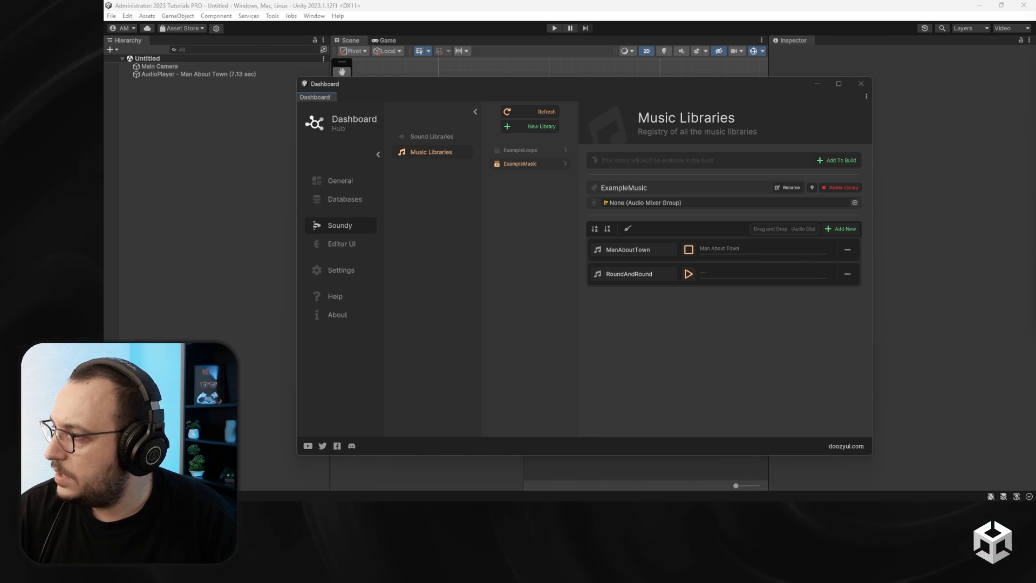
left_click(689, 249)
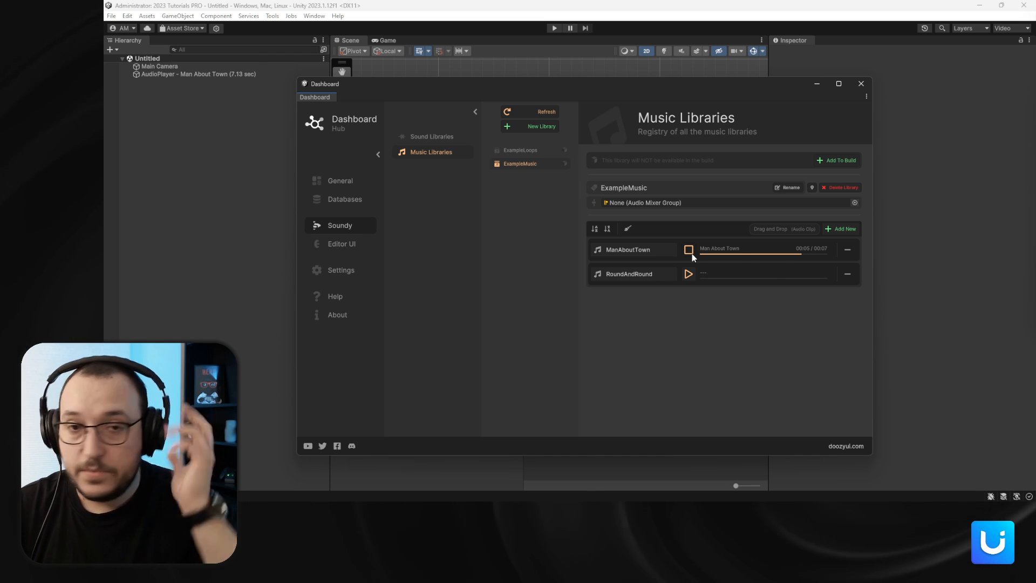
Revisit the General overview, then show Soundy's ExampleSFX sound library in a widened Dashboard window.
left_click(339, 182)
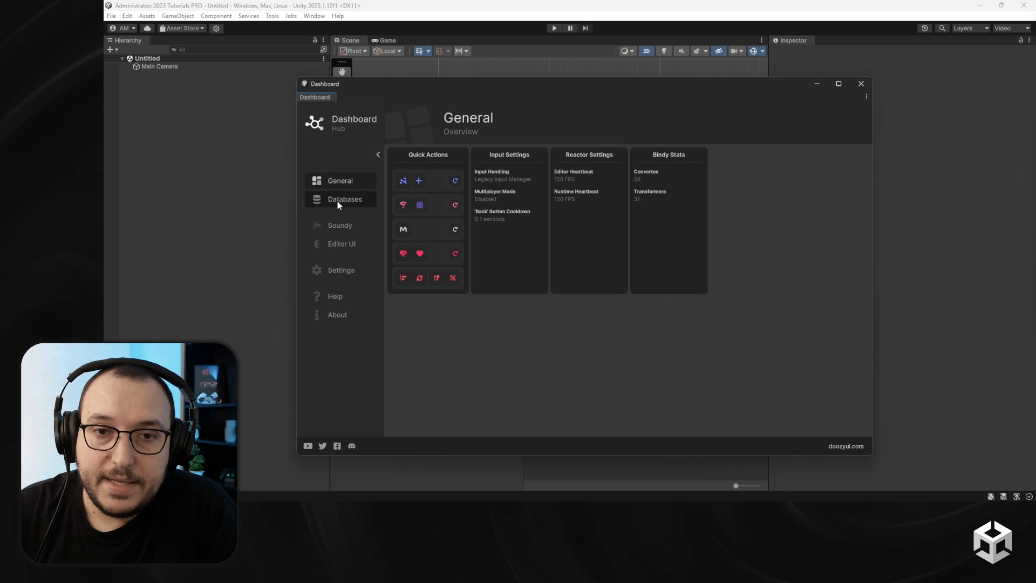
left_click_drag(874, 180, 789, 183)
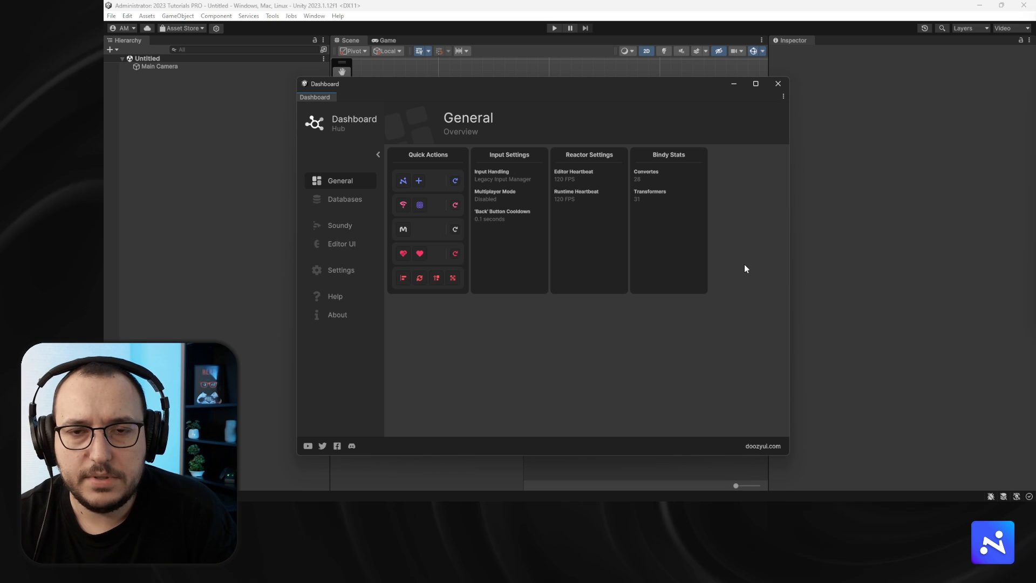
left_click(345, 223)
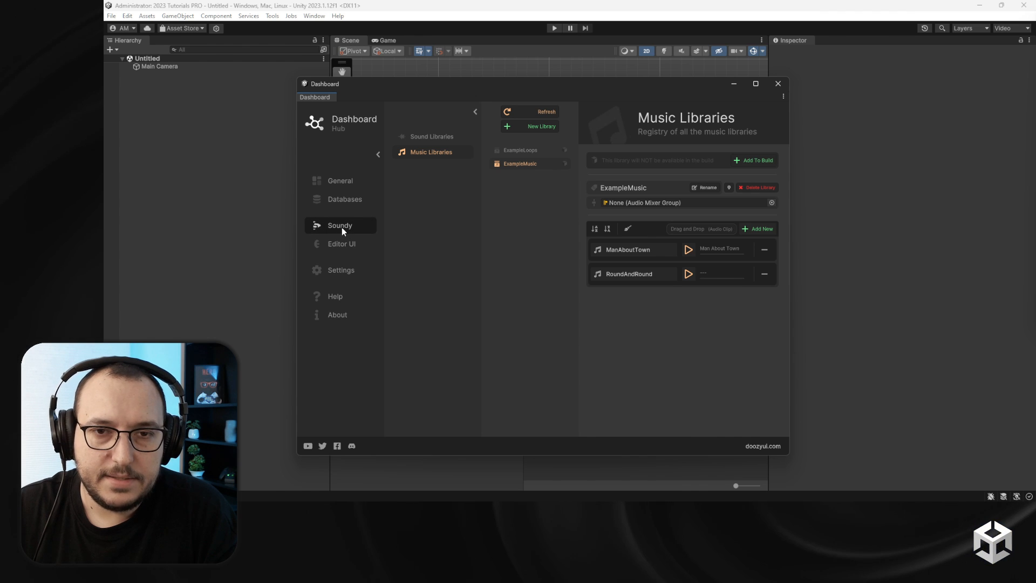
left_click(414, 137)
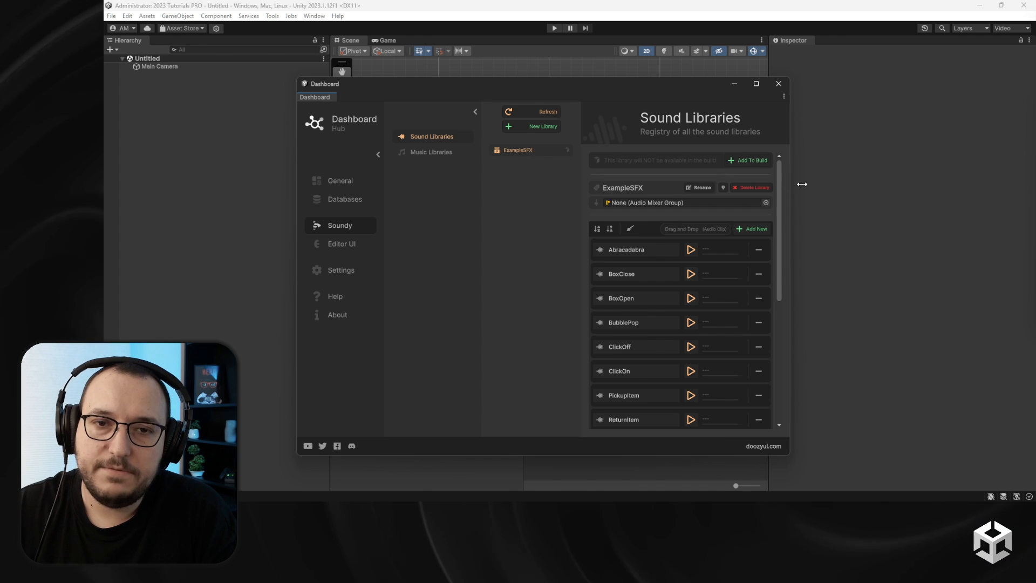
left_click_drag(802, 184, 892, 183)
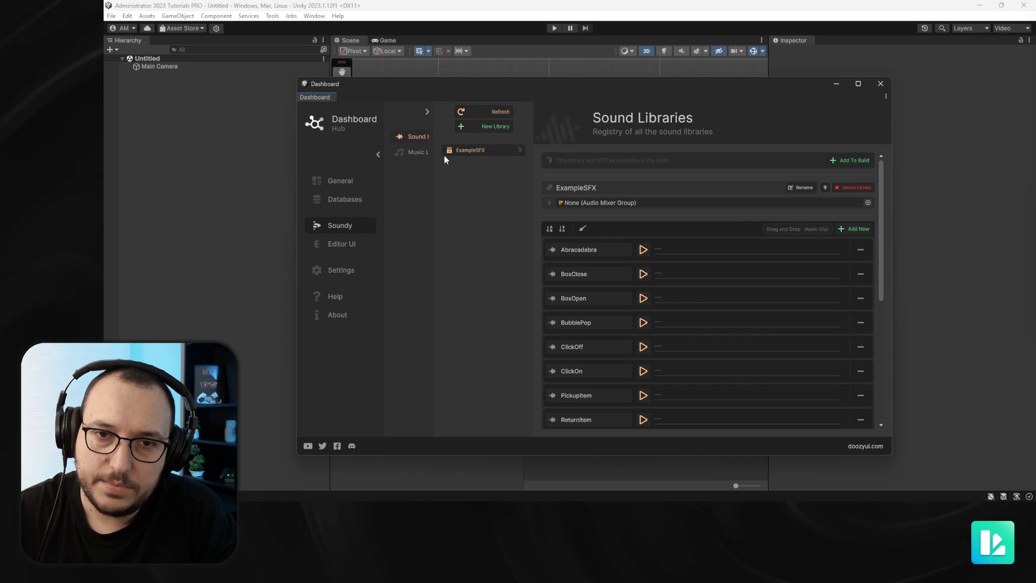
Preview the Bleeps1 and Bleeps2 loops in the ExampleLoops music library.
left_click(409, 153)
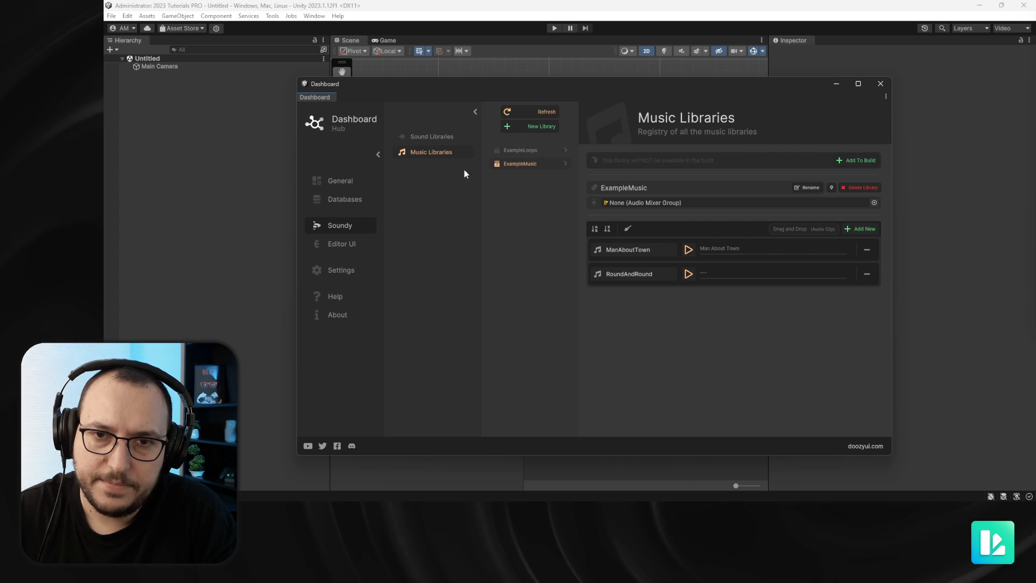
left_click(519, 151)
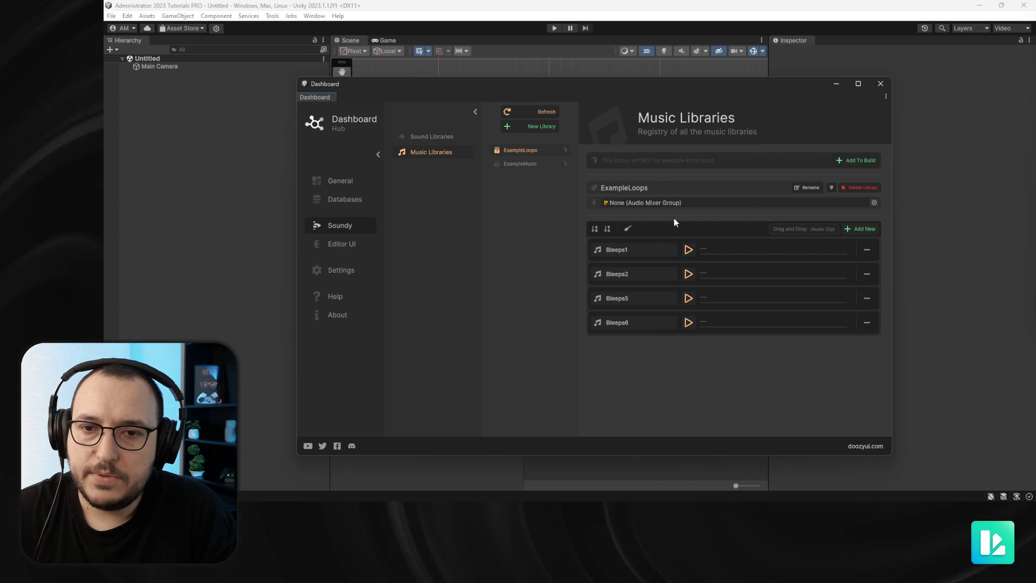
left_click(690, 276)
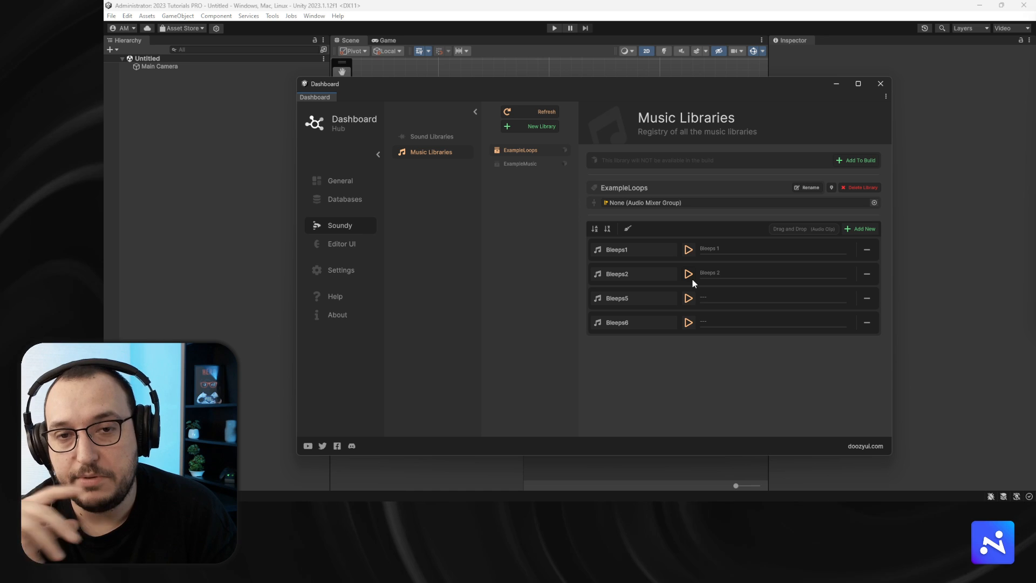
Play and stop the RoundAndRound track in the ExampleMusic library.
left_click(510, 163)
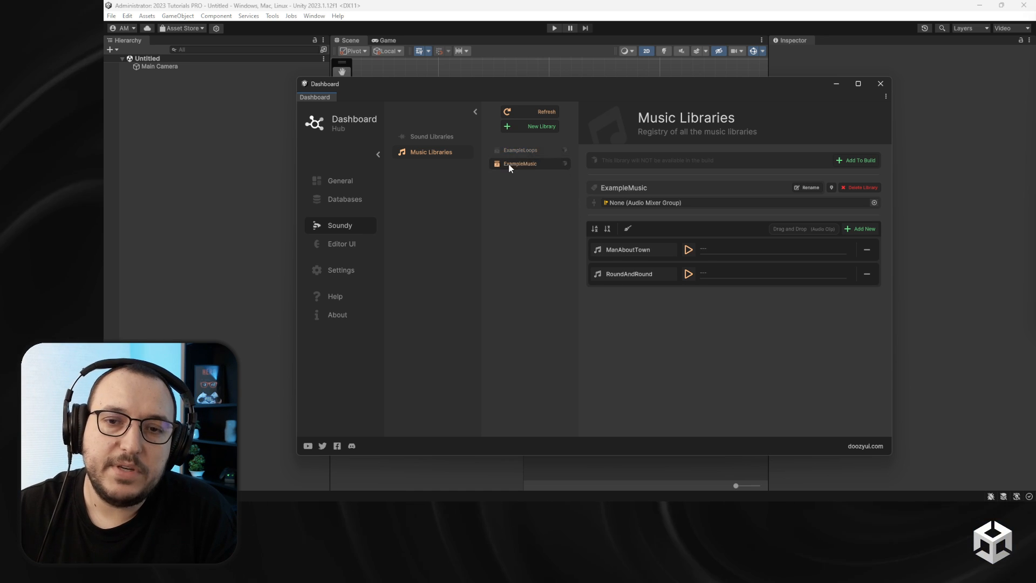
left_click(688, 273)
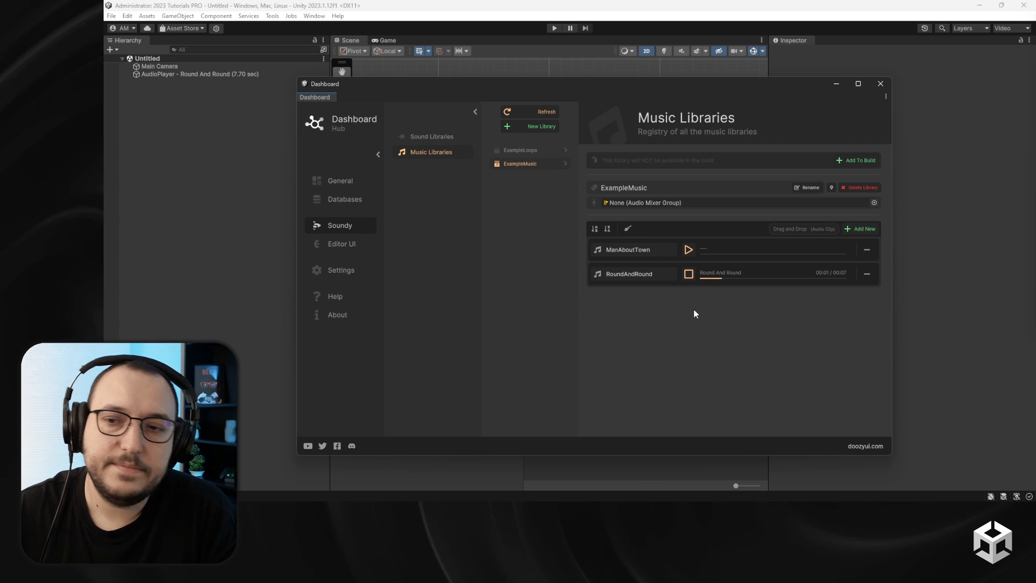
left_click(688, 274)
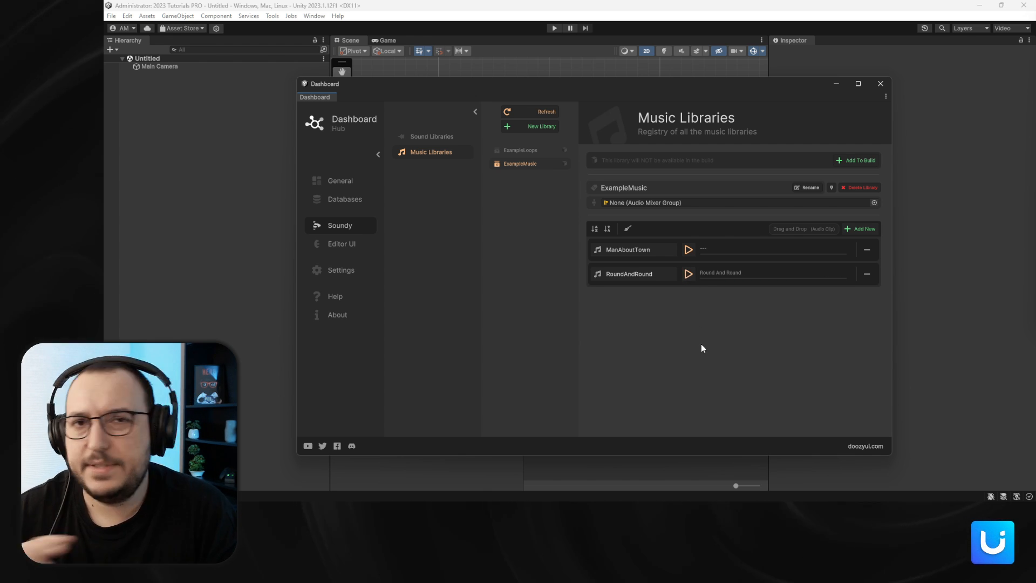
Preview the BoxClose, BoxOpen and BubblePop effects in the ExampleSFX sound library, playing BubblePop several times.
left_click(417, 136)
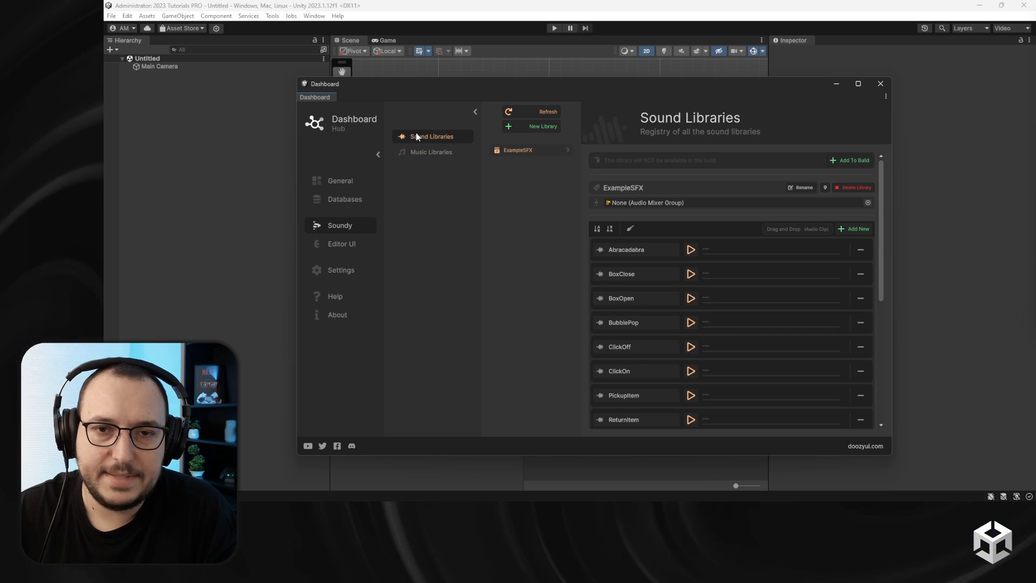
left_click(692, 274)
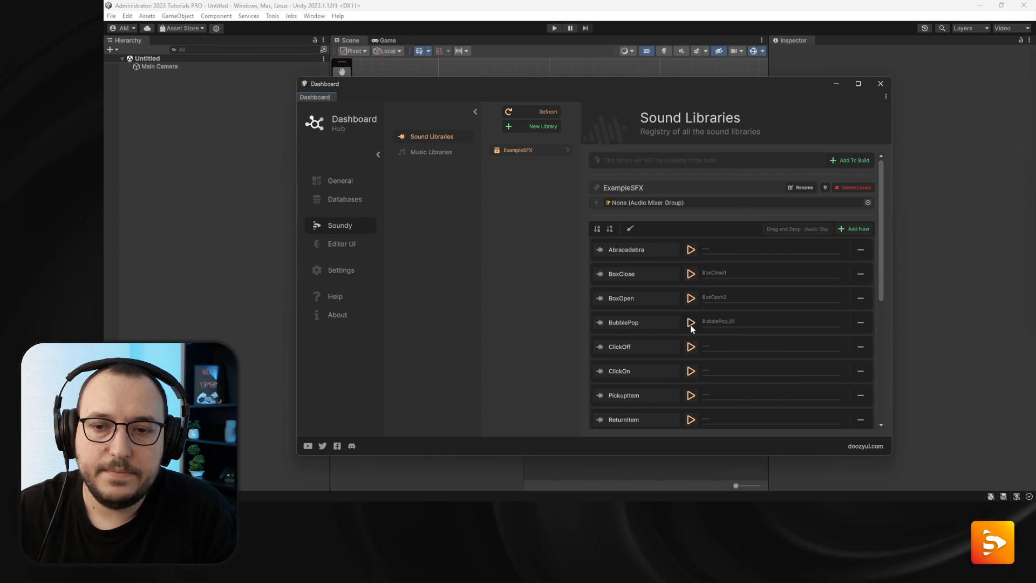
left_click(691, 323)
left_click(690, 323)
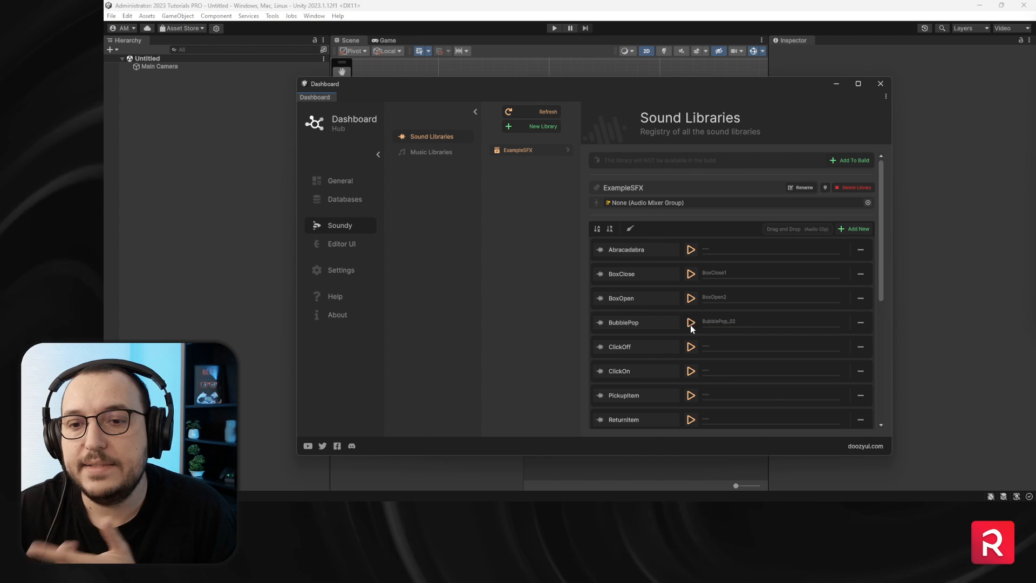
left_click(691, 323)
Open the BubblePop sound object and preview its audio clips, playing them repeatedly in Sequential play mode.
left_click(658, 322)
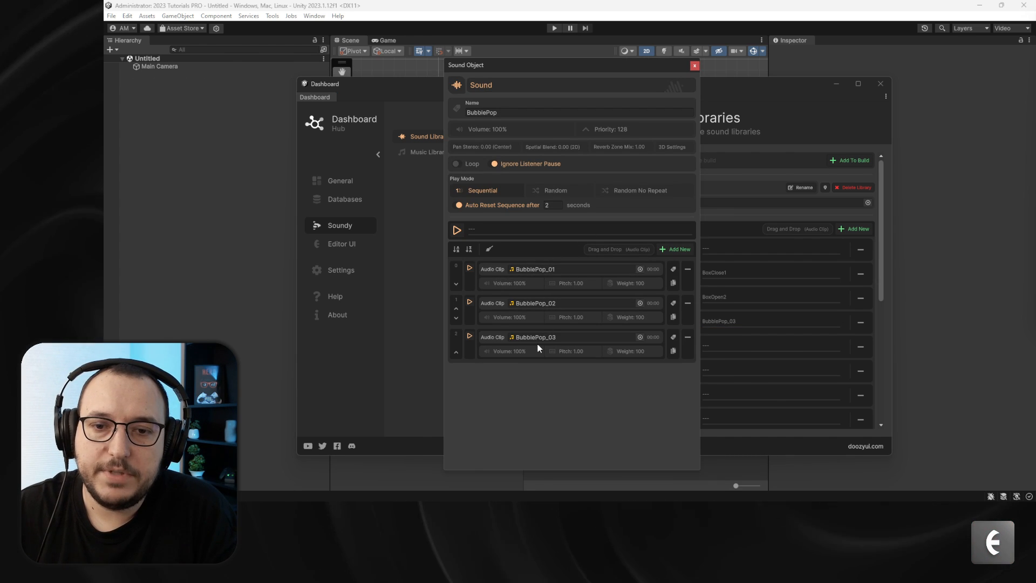
left_click(467, 269)
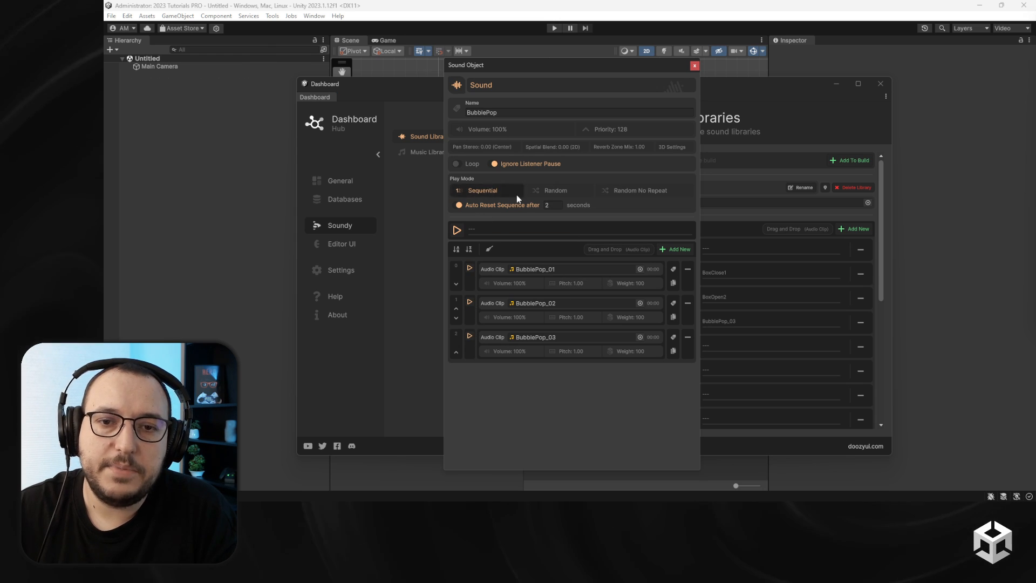
left_click(456, 231)
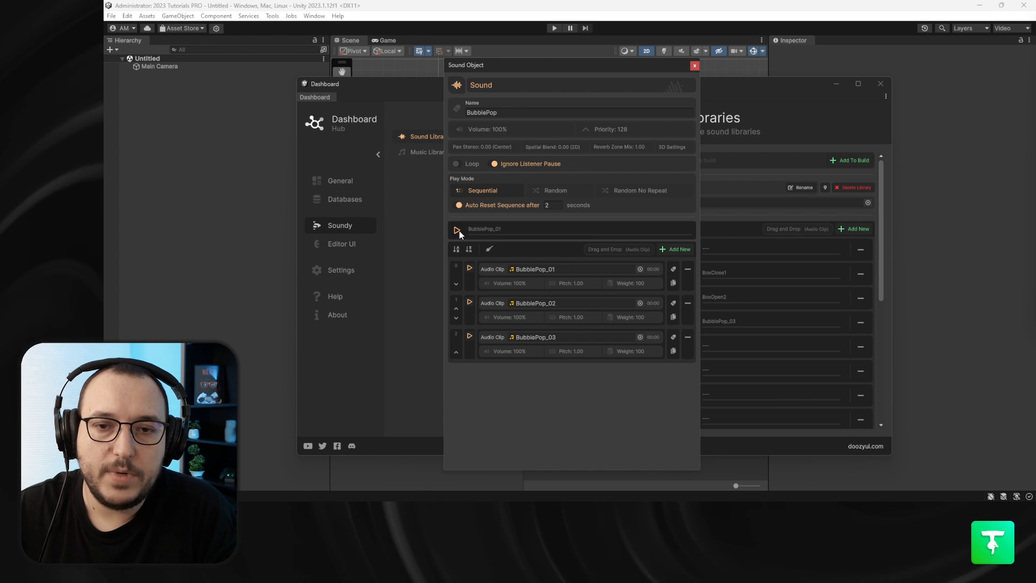
left_click(457, 231)
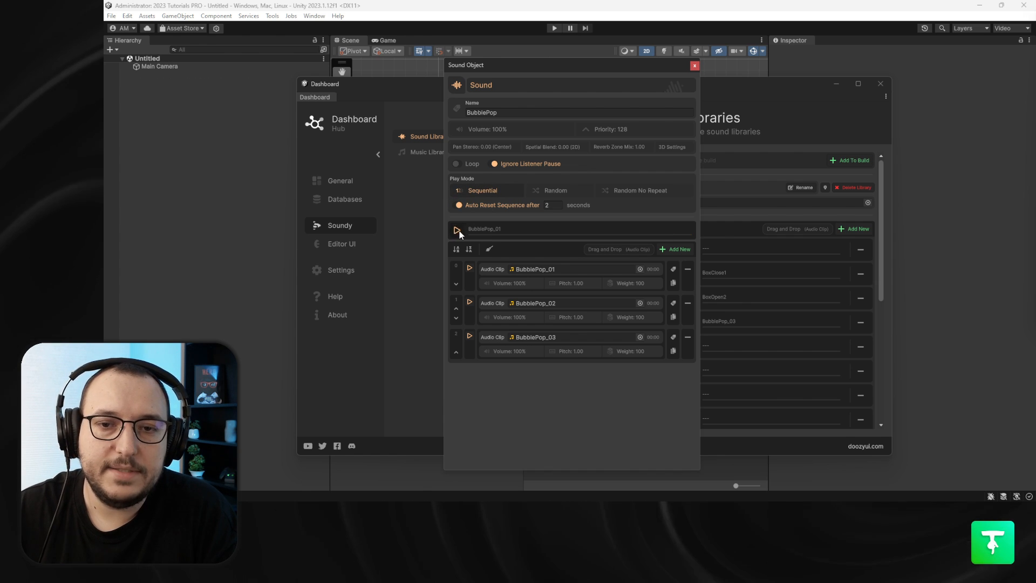
left_click(459, 230)
left_click(459, 230)
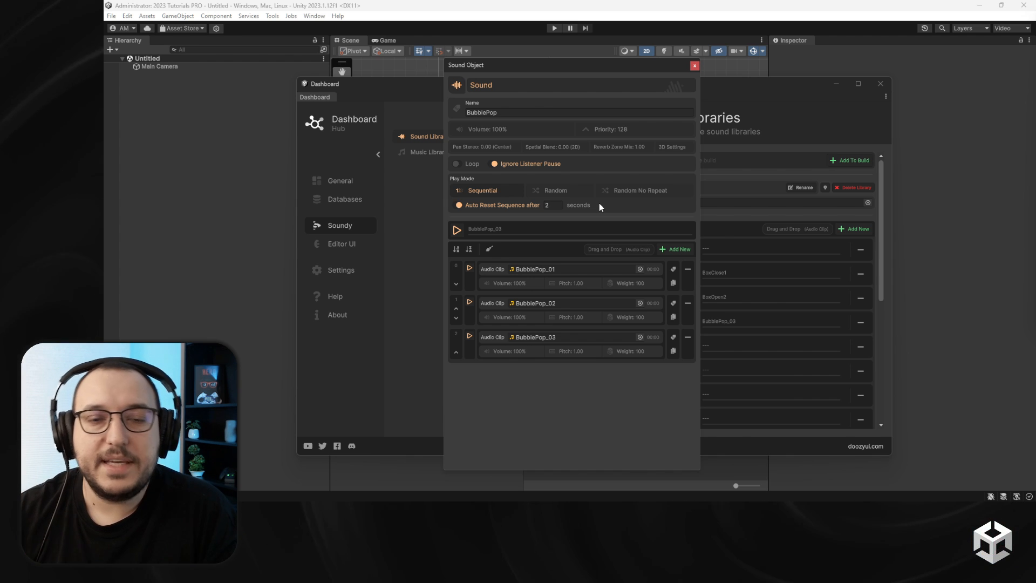
Close the BubblePop sound object, return the Dashboard to its General section and close the Dashboard.
left_click(695, 65)
left_click(351, 186)
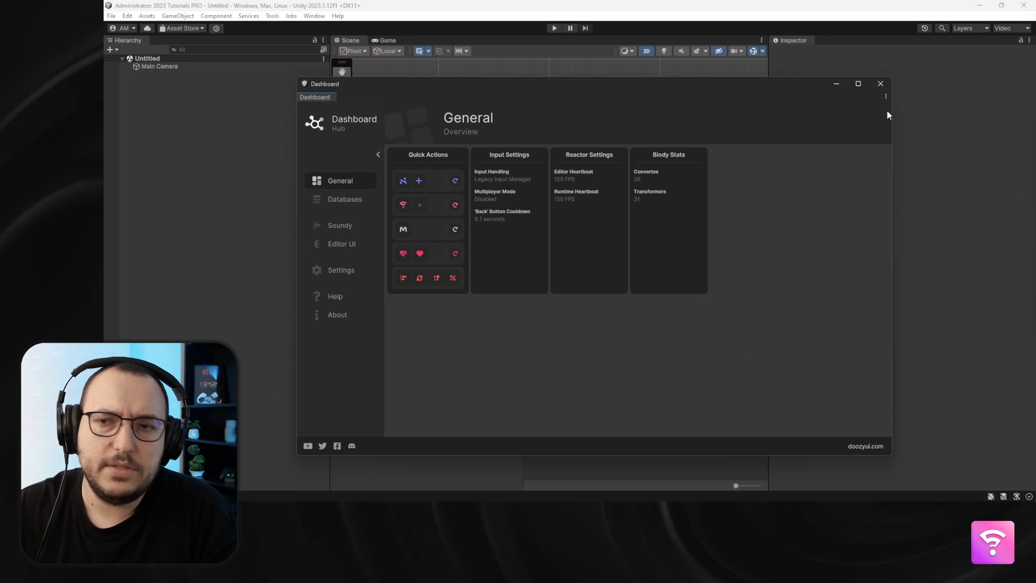
left_click(880, 83)
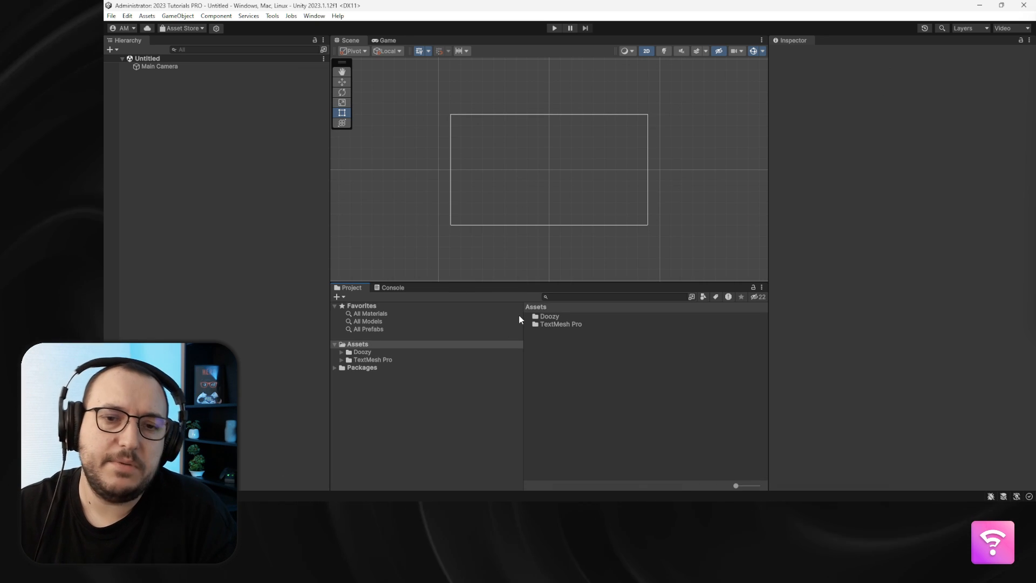
Open the "Sound Example - How to play a sound from code" scene from Doozy's _SoundyExamples folder and display it in the Game view.
left_click(365, 351)
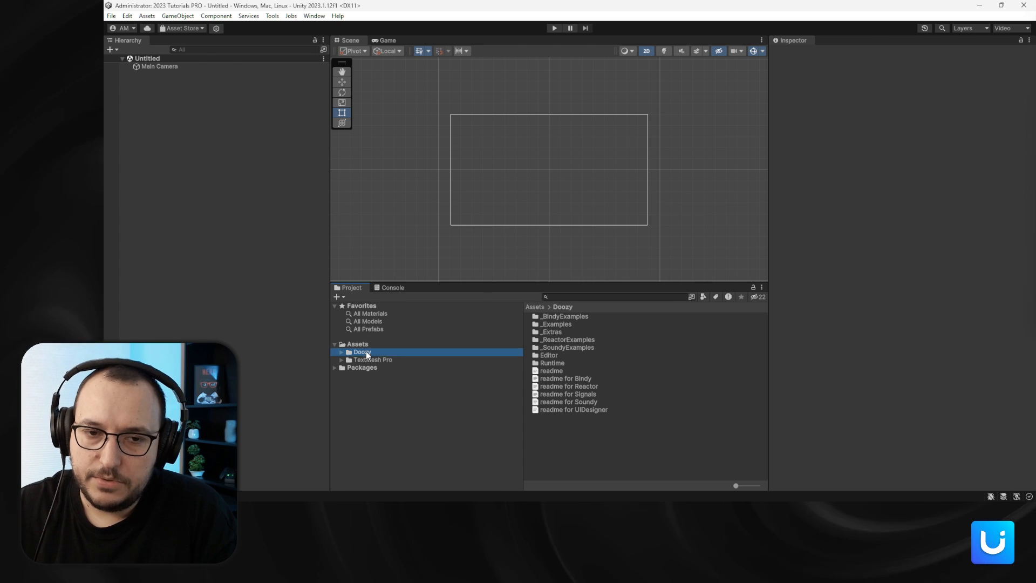
double_click(558, 348)
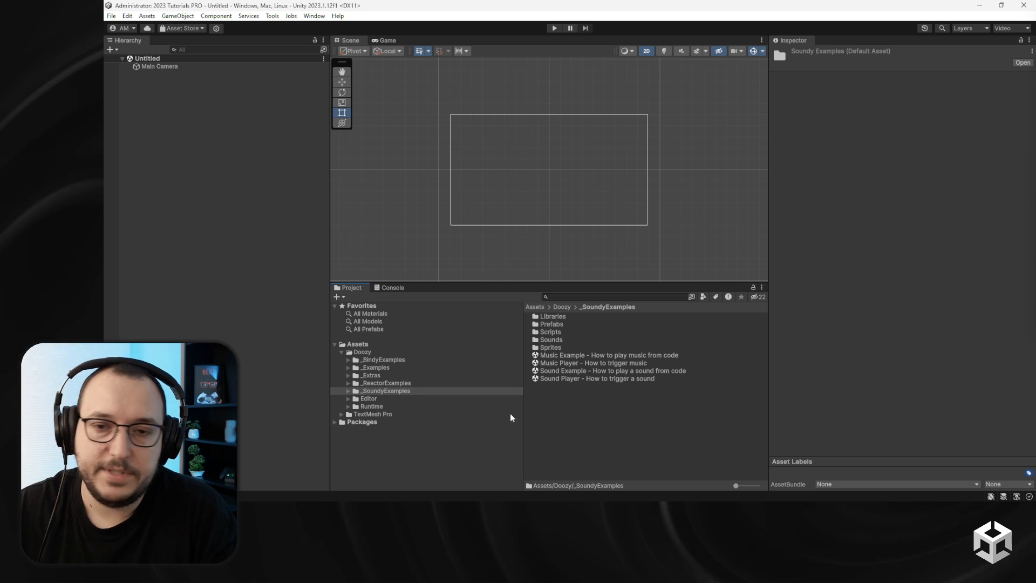
left_click(565, 373)
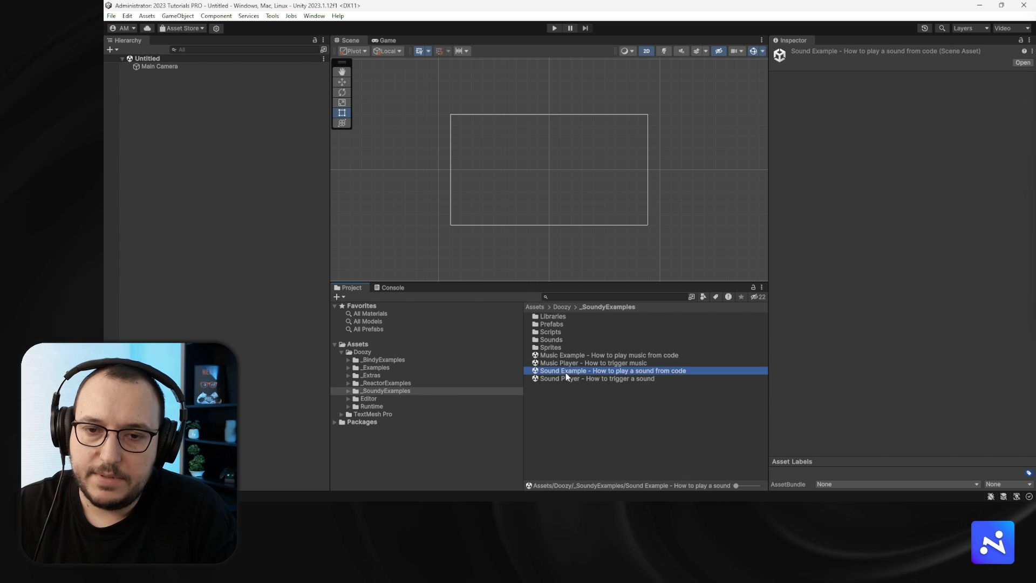
double_click(633, 372)
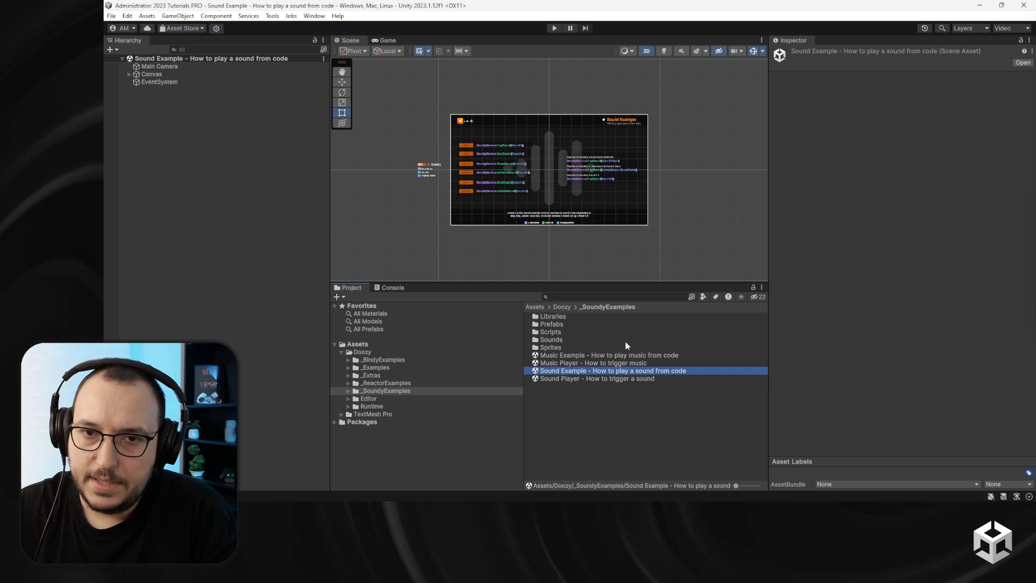
left_click(387, 41)
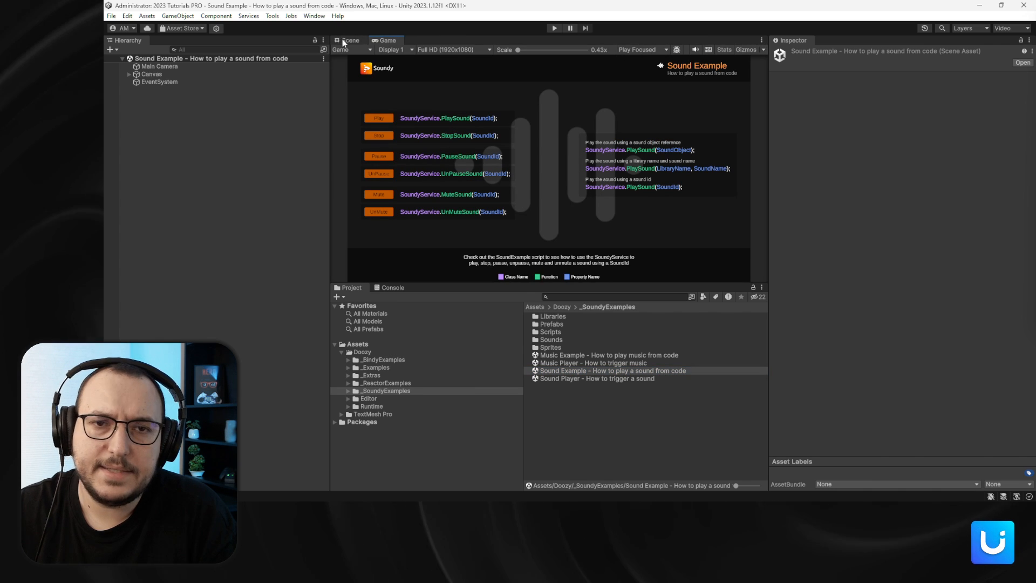
Run the sound example scene in play mode with the Game view maximized, examine its SoundyService calls, and stop play mode.
left_click(348, 41)
left_click(554, 28)
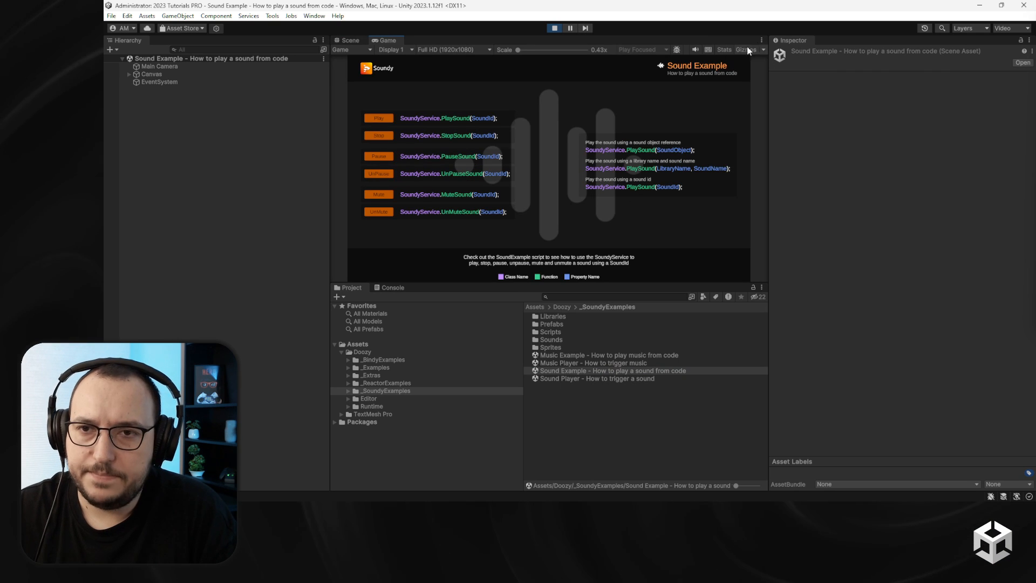
left_click(761, 40)
left_click(783, 76)
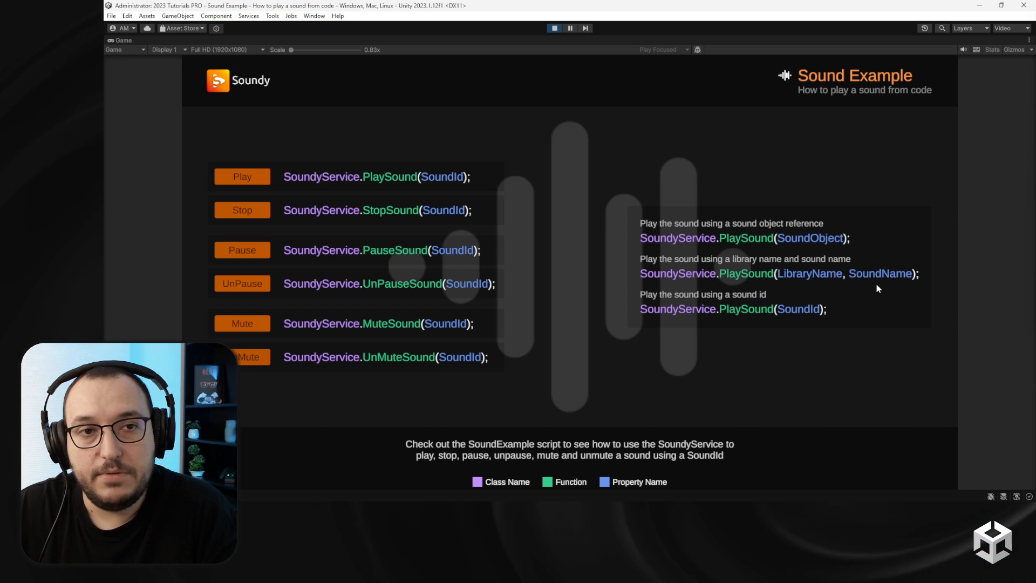
left_click(272, 16)
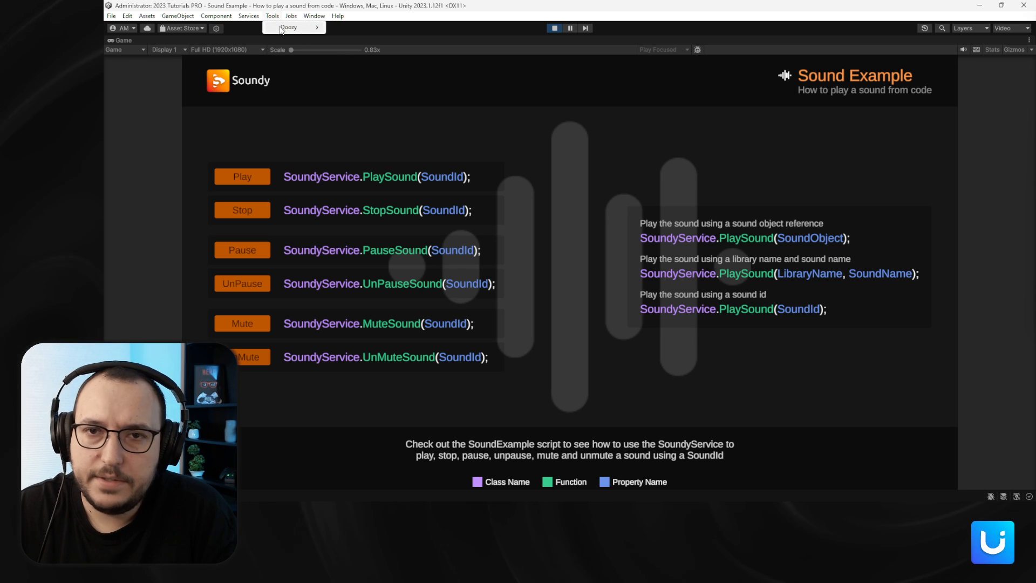
left_click(555, 28)
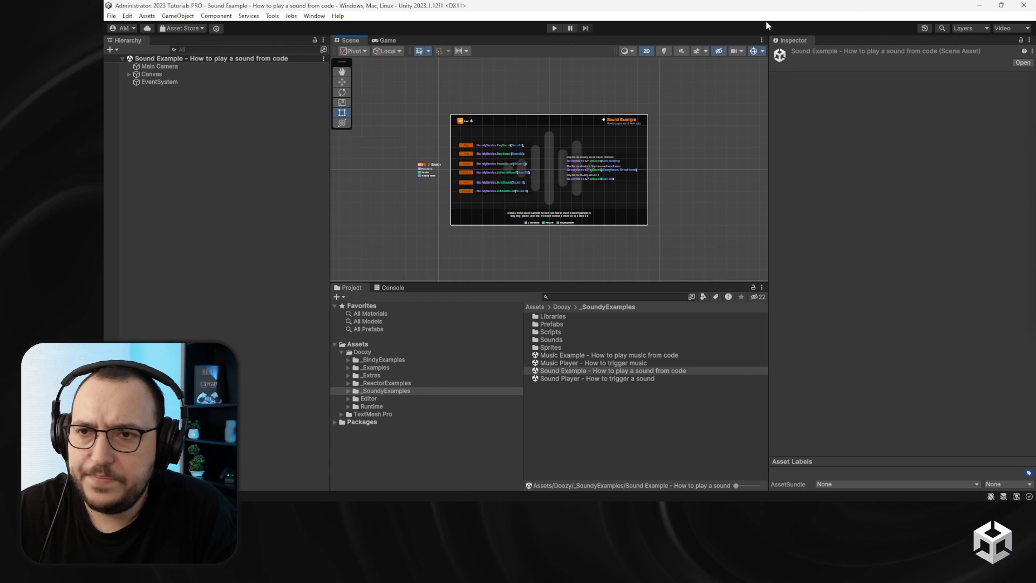
Open the Doozy Dashboard, show its Soundy sound libraries, and move the window aside.
left_click(291, 16)
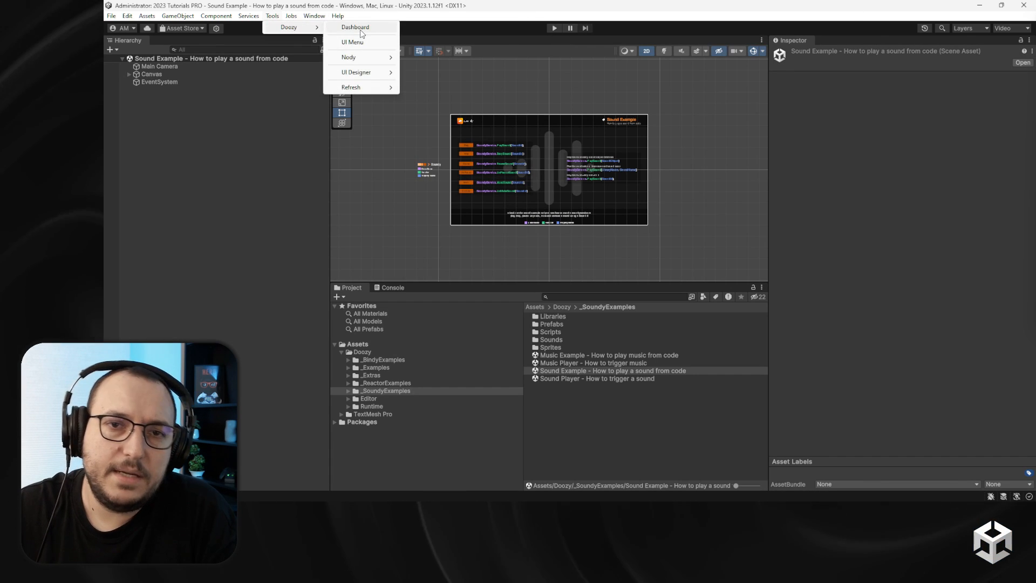
left_click(405, 137)
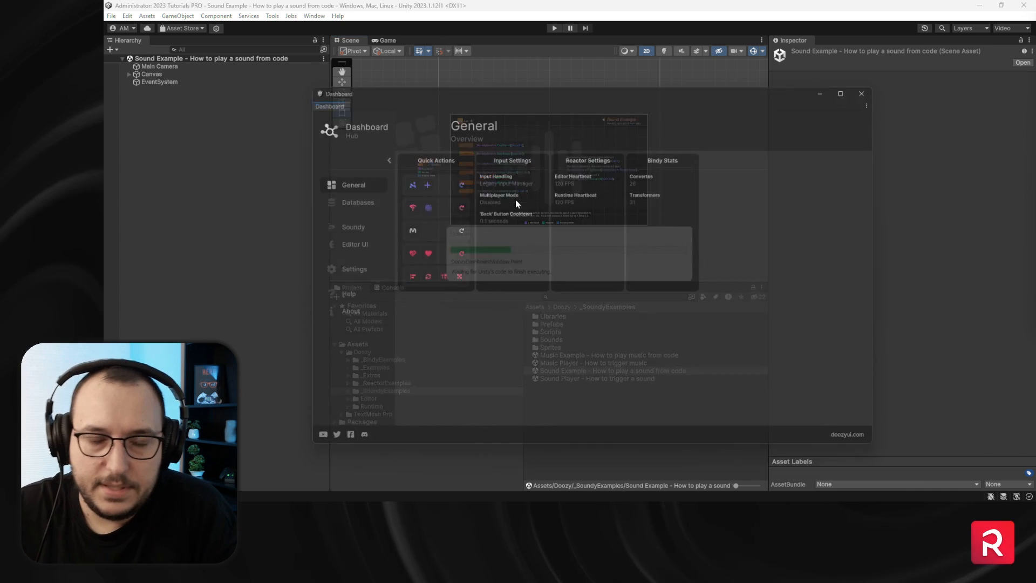
left_click(340, 225)
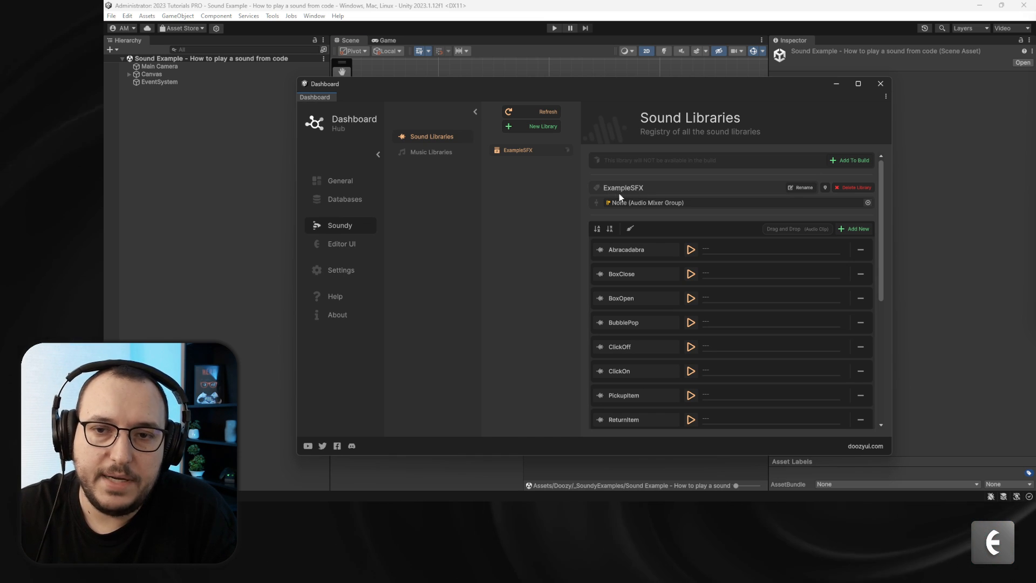
left_click_drag(597, 83, 519, 115)
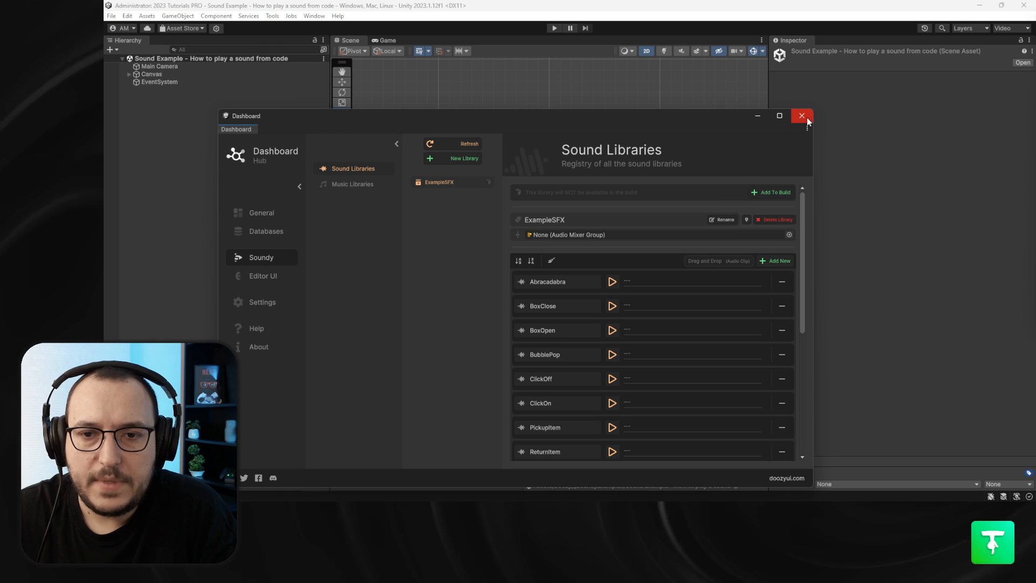
Preview the Abracadabra and BoxClose sounds in the ExampleSFX library and close the Dashboard.
left_click(612, 281)
left_click(612, 305)
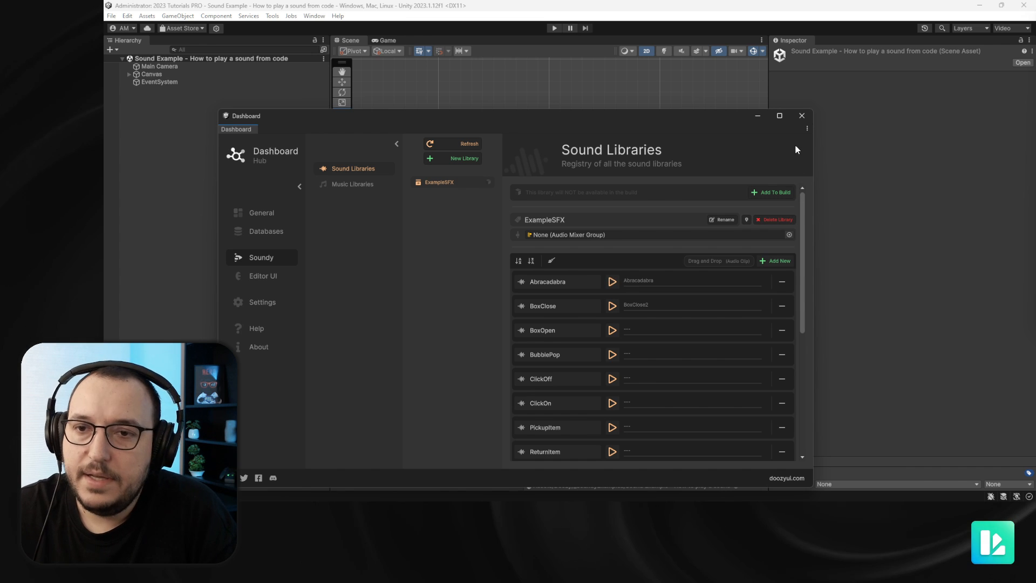
left_click(801, 116)
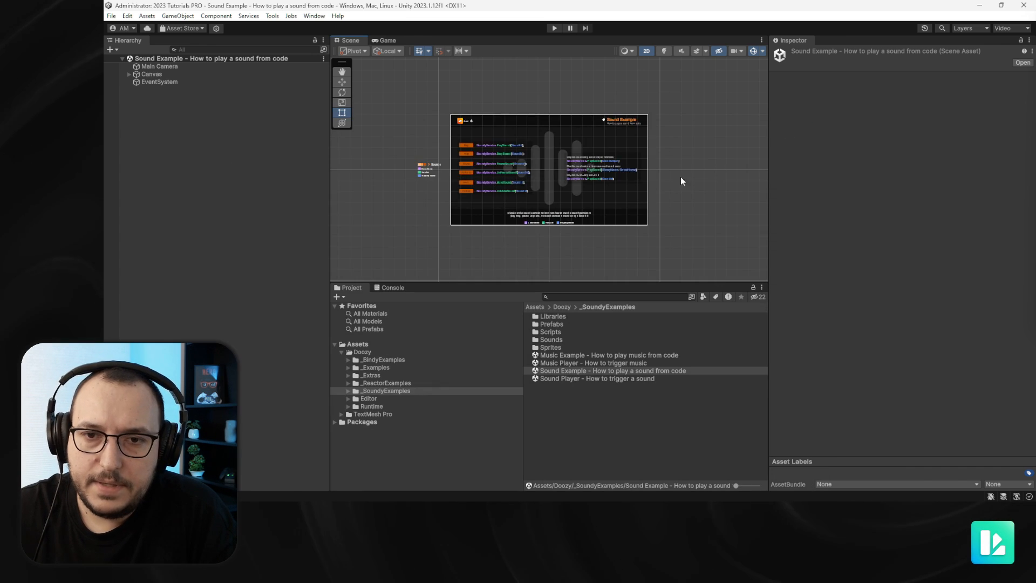
Expand the Canvas, Content and Info objects and select the "Sound Example <--- Look here" object to inspect its Sound Example script.
scroll(607, 182, "up", 5)
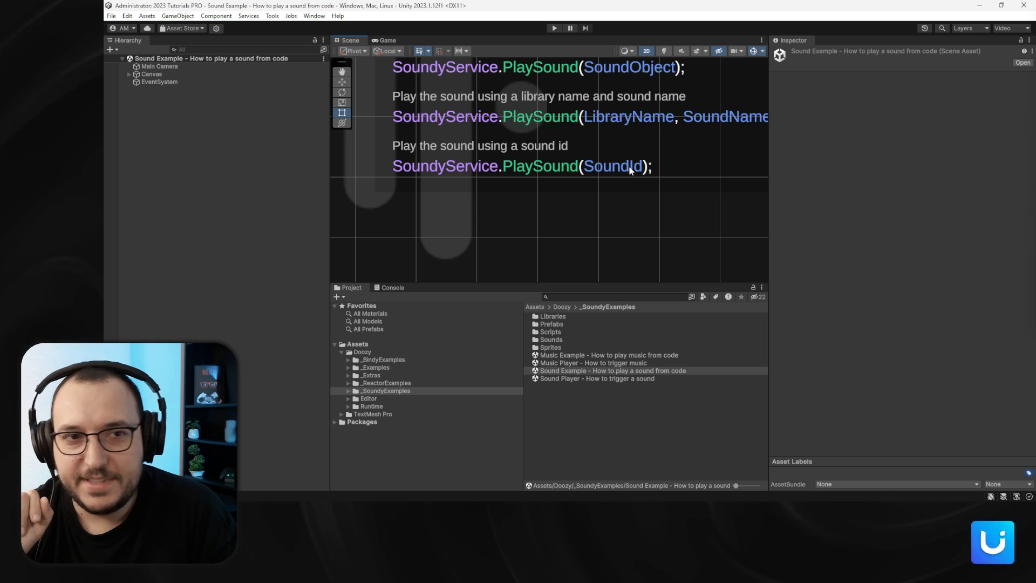
scroll(600, 159, "down", 5)
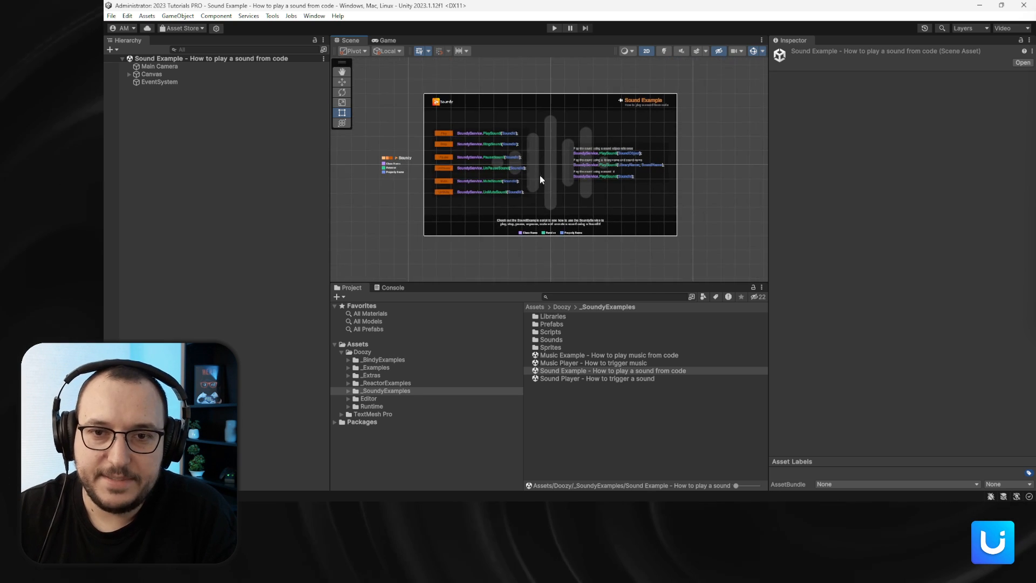
left_click(129, 75)
left_click(135, 98)
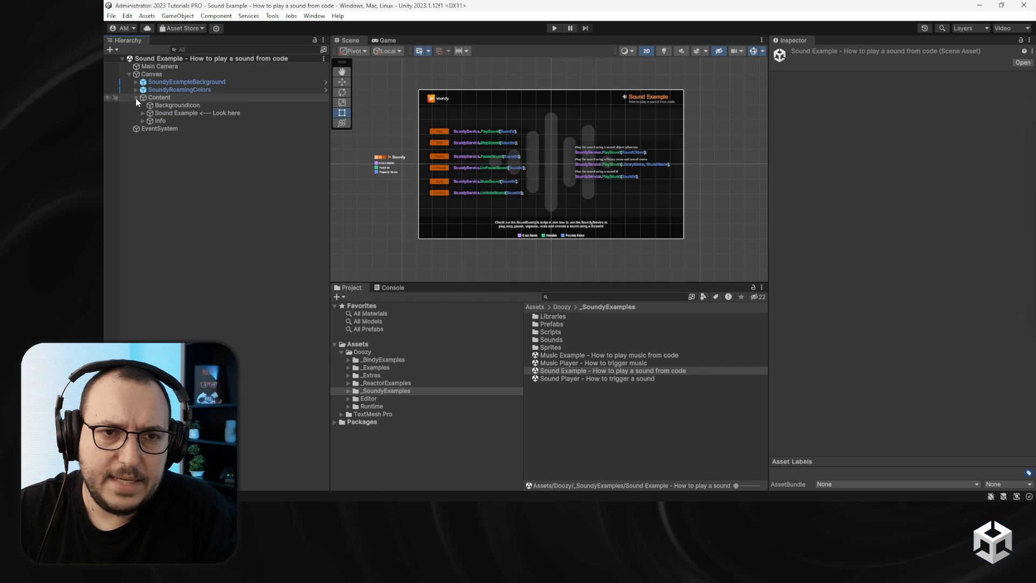
left_click(143, 121)
left_click(178, 113)
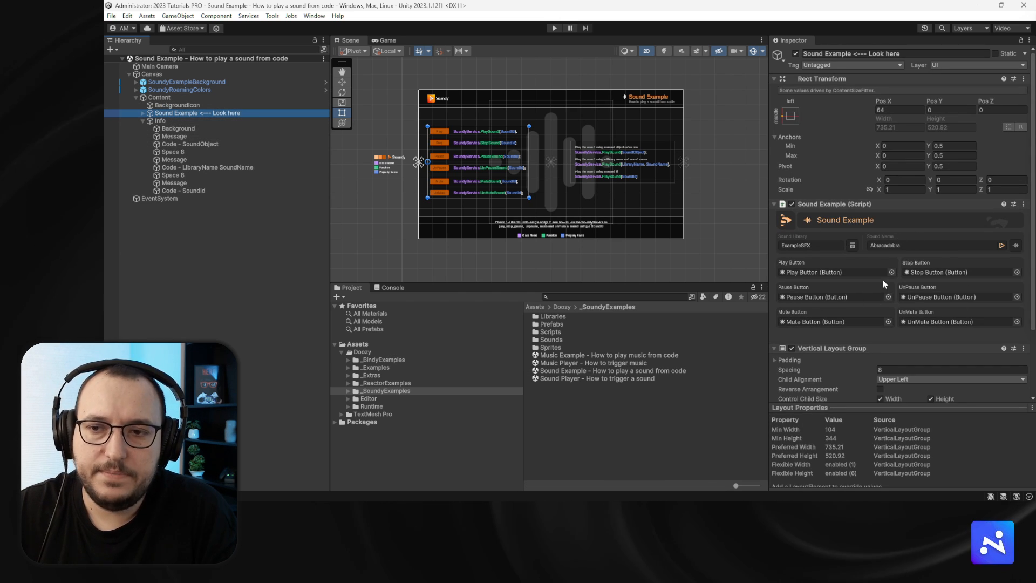
scroll(433, 155, "up", 5)
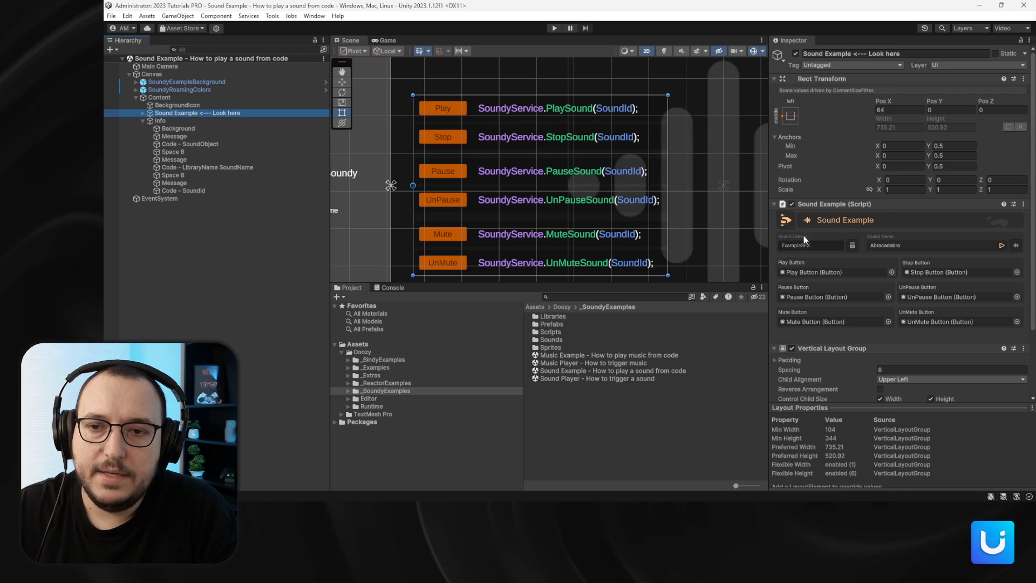
Preview Abracadabra from the ExampleSFX library in the Sound Example script, then set the sound name to ShopOpen and play it.
left_click(831, 245)
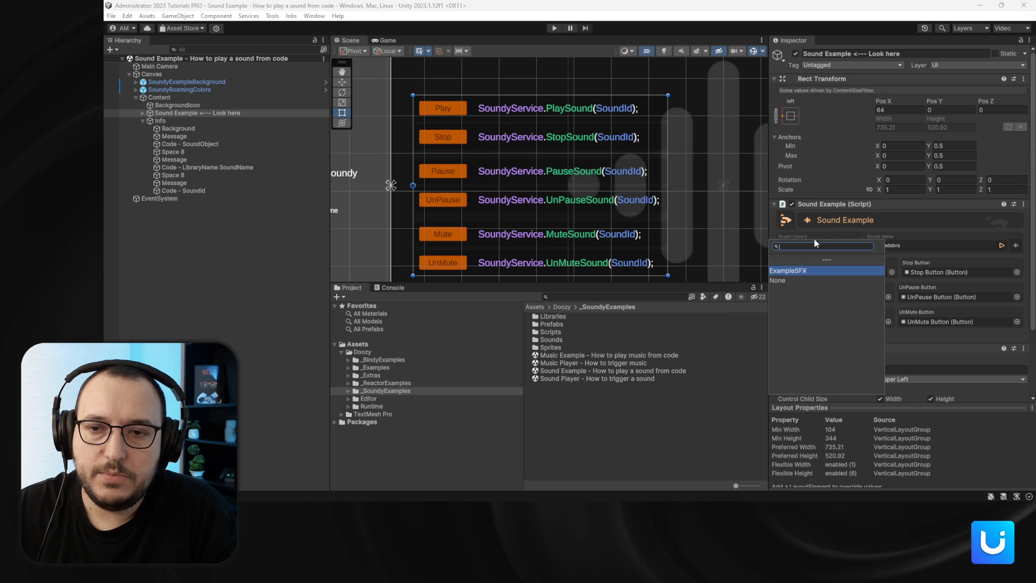
key("Return")
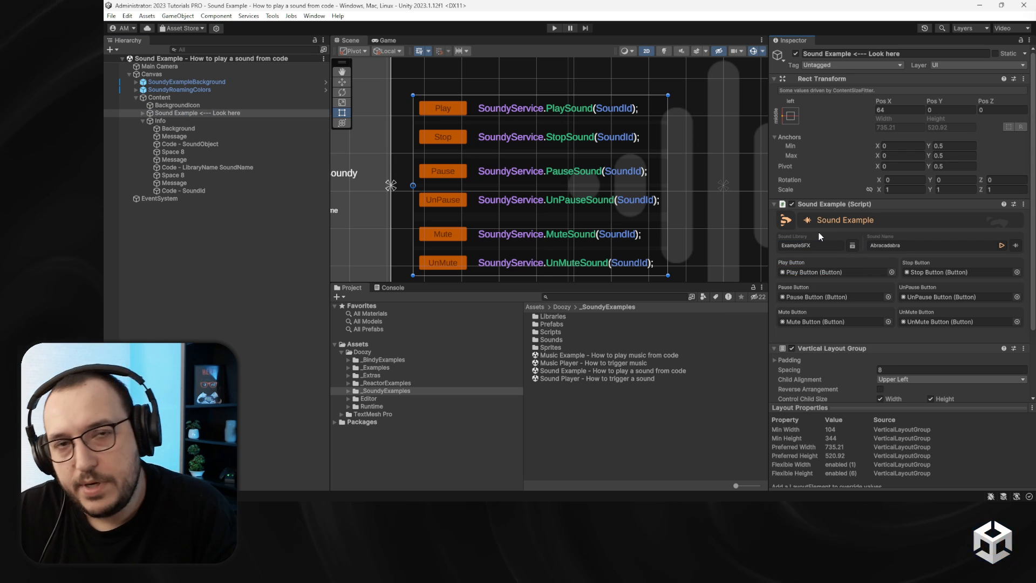
left_click(895, 244)
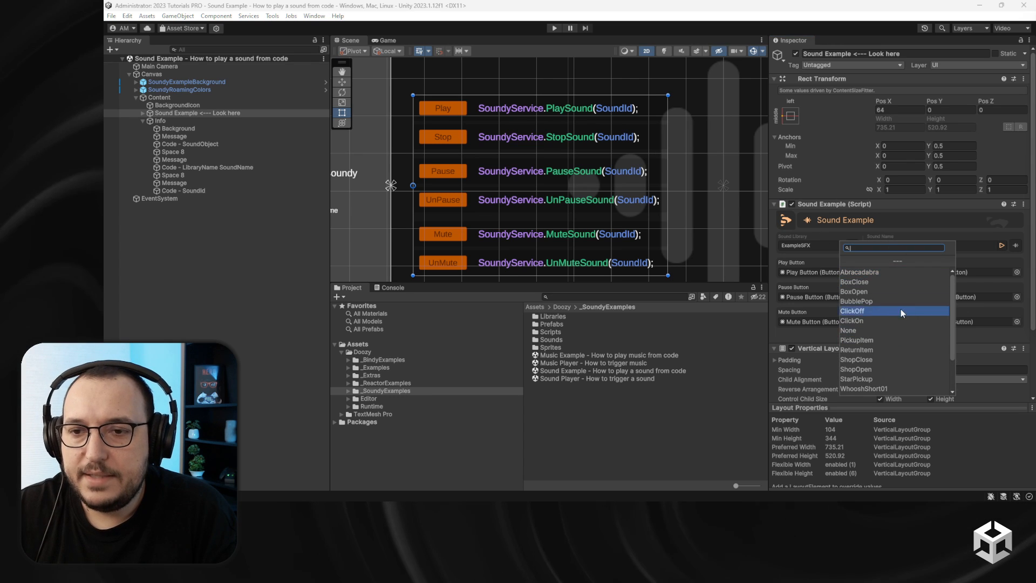
left_click(991, 236)
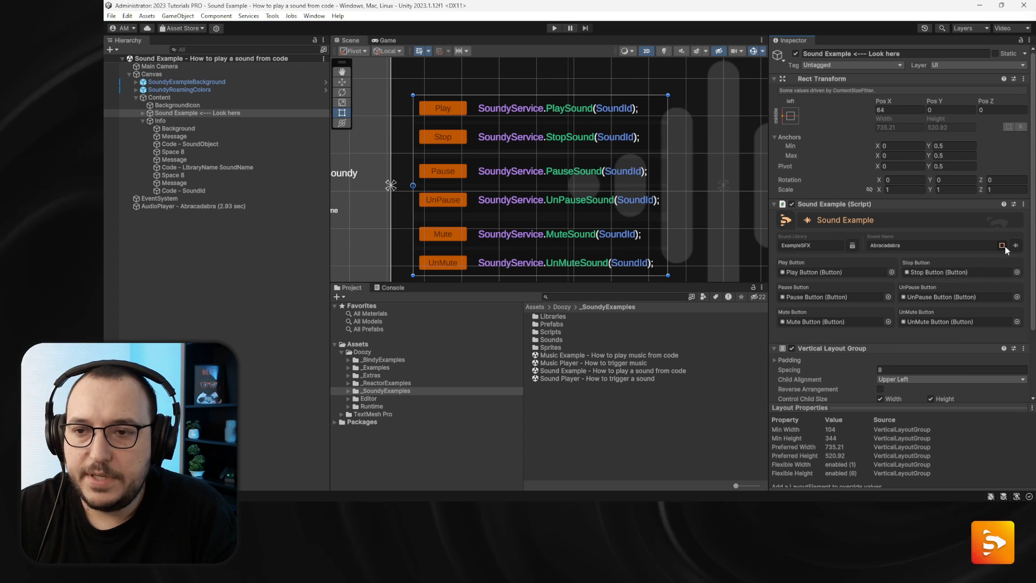
left_click(960, 248)
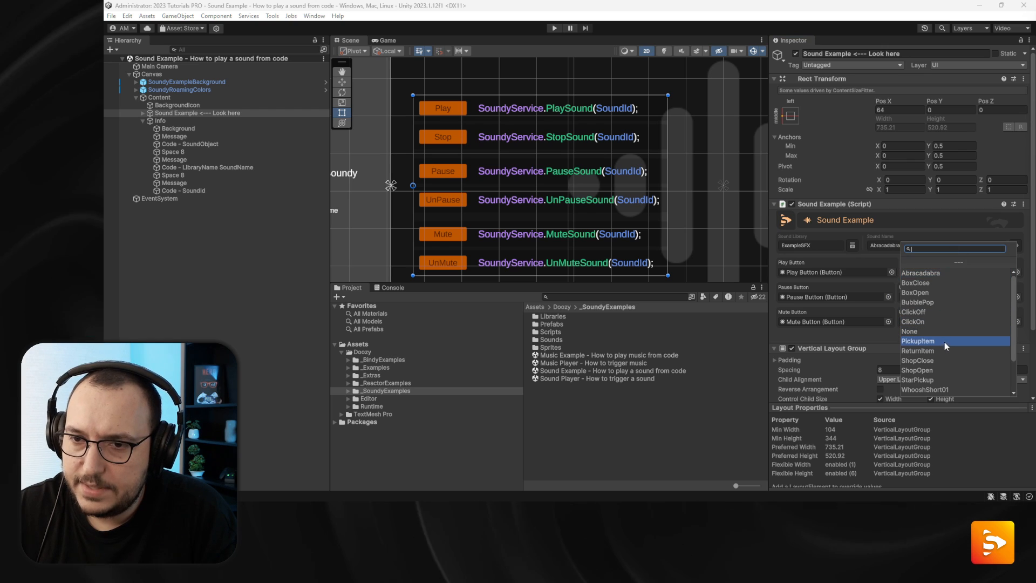
left_click(943, 370)
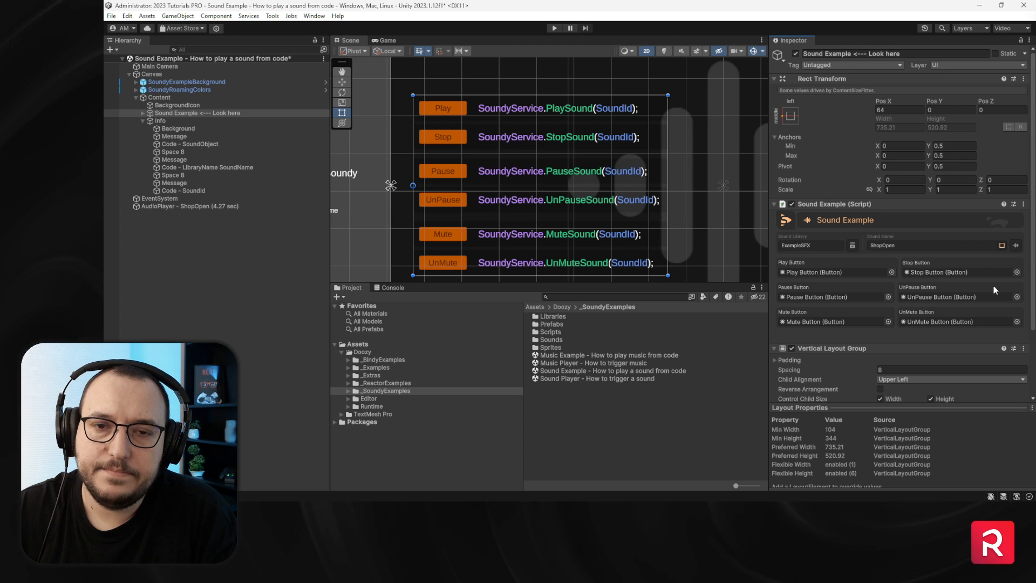
Test the scene's Play button in play mode, switch the sound name to StarPickup during the run, and stop play mode.
left_click(554, 29)
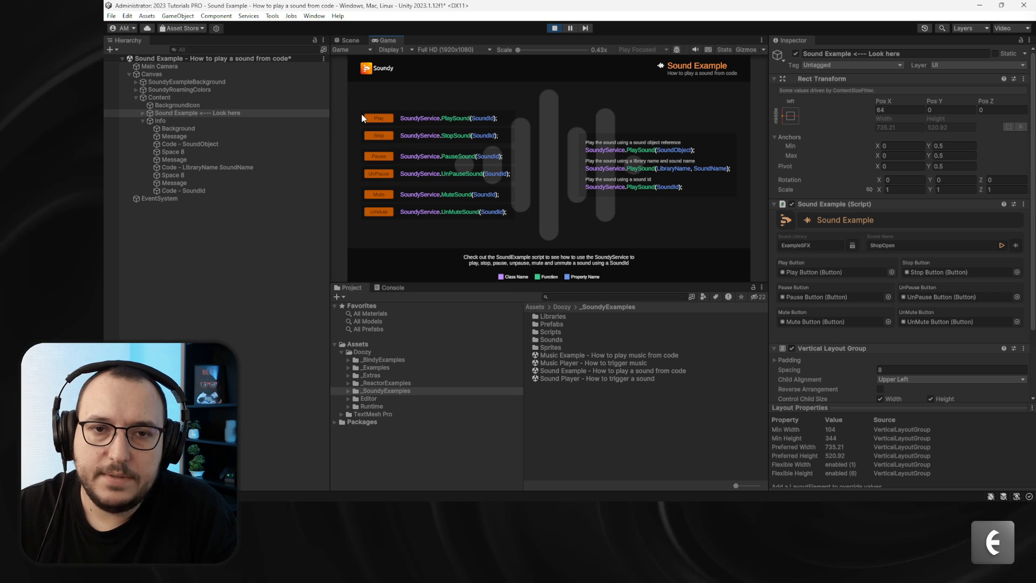
left_click(363, 117)
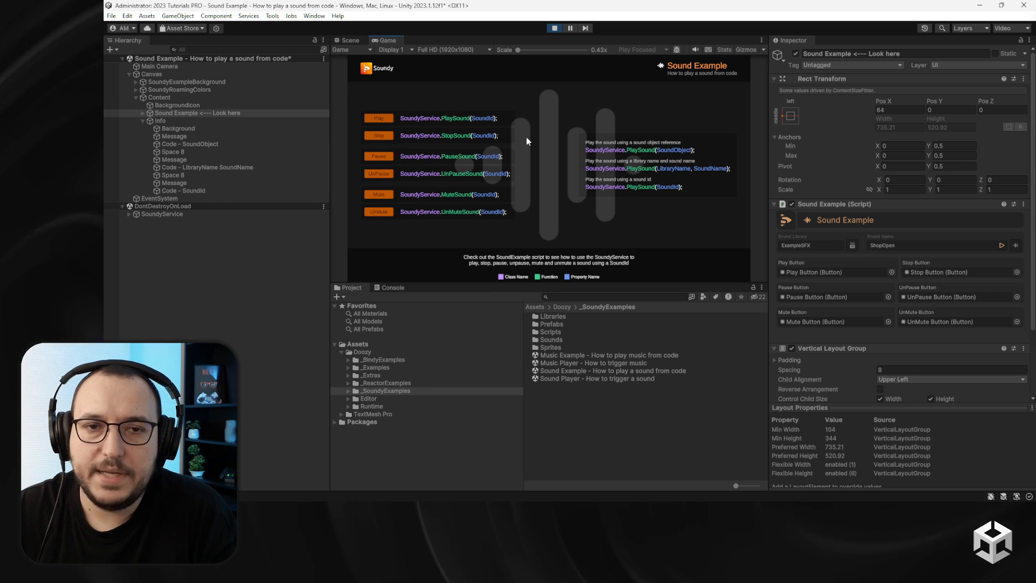
left_click(900, 246)
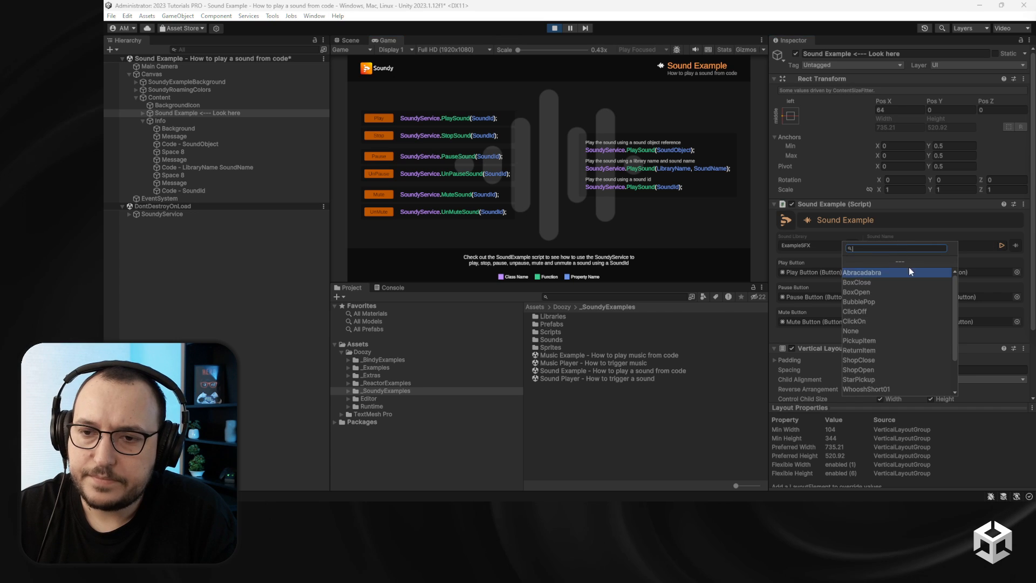
left_click(890, 380)
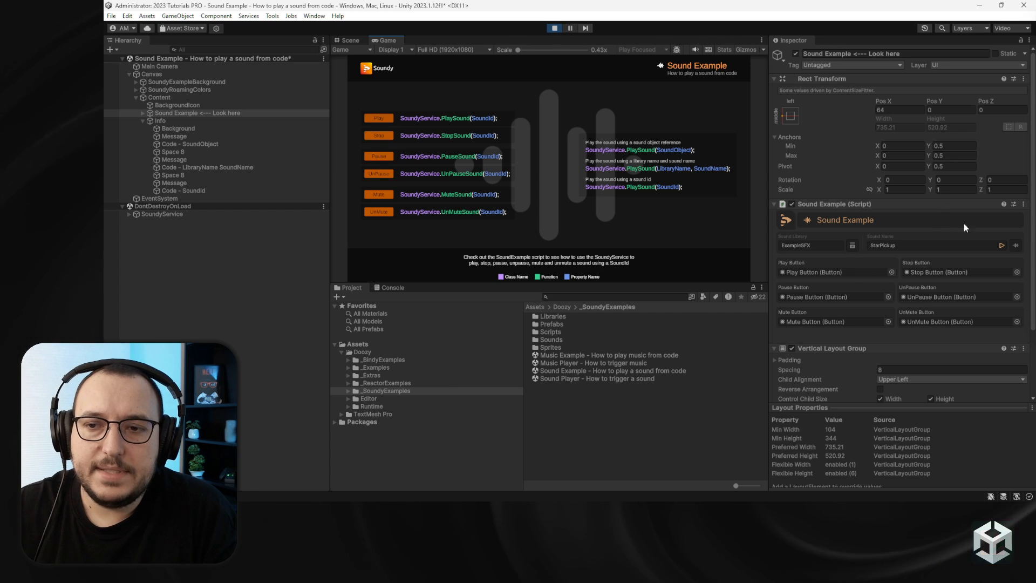
left_click(555, 30)
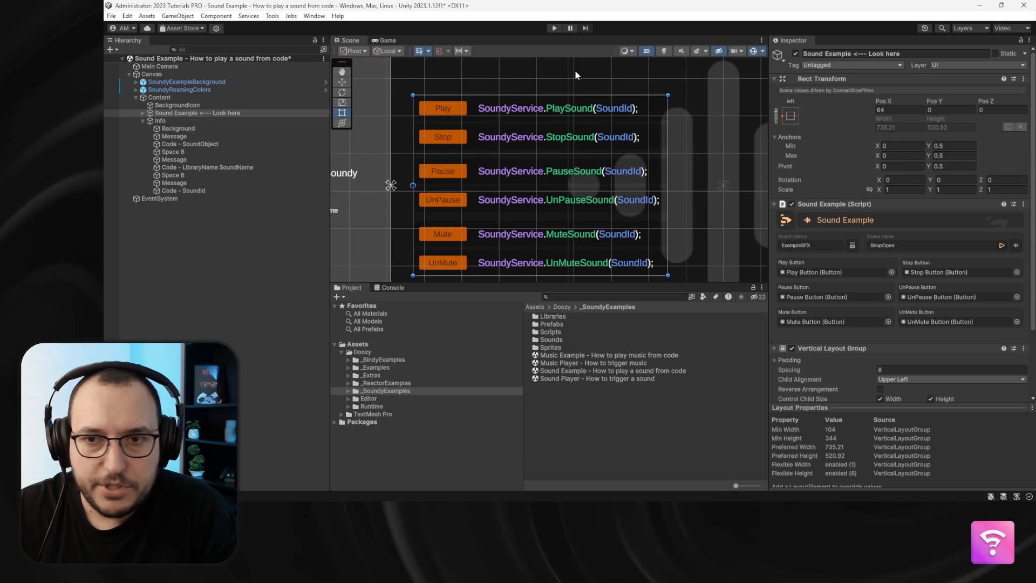
Open the Sound Example component's script in Rider, examine the public SoundId declaration in SoundExample.cs, and return to Unity.
left_click(1023, 204)
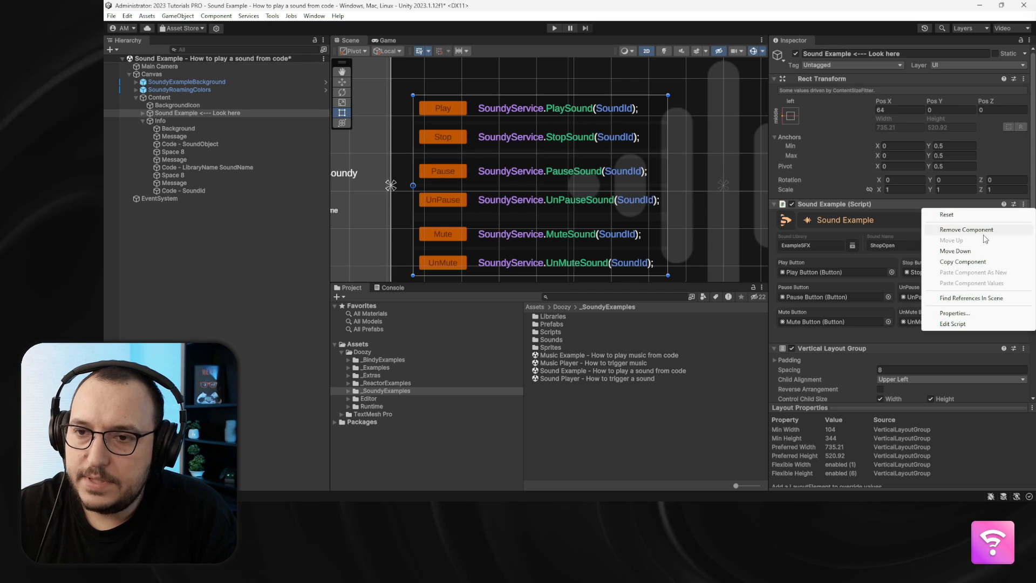
left_click(960, 323)
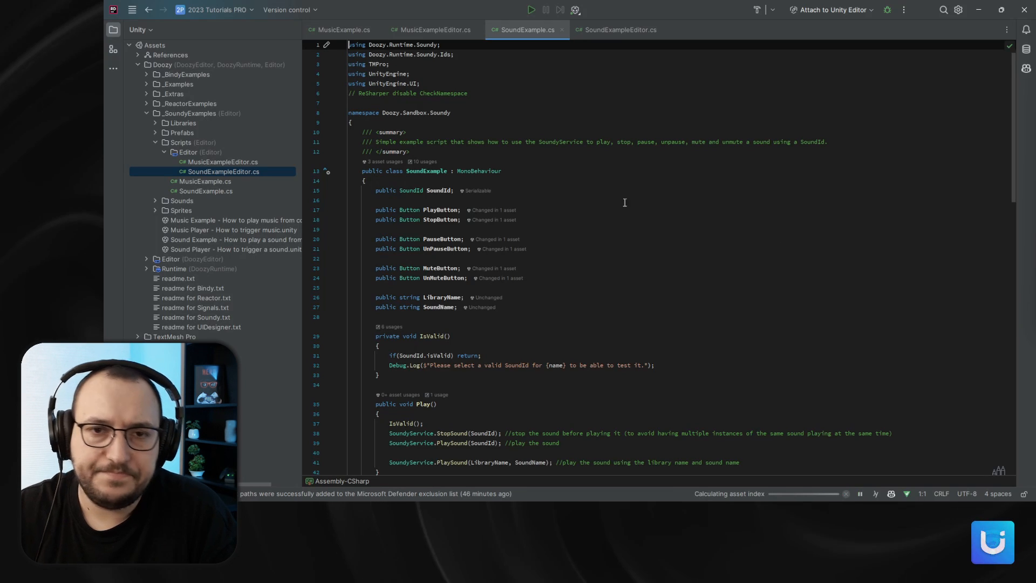
scroll(592, 205, "down", 2)
scroll(425, 138, "up", 2)
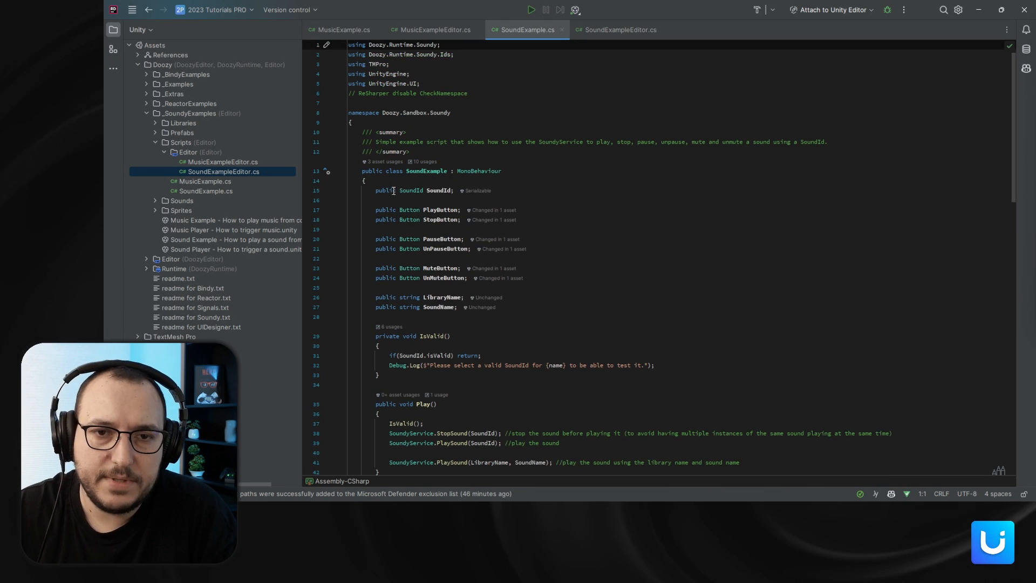
left_click_drag(376, 191, 477, 189)
left_click(409, 197)
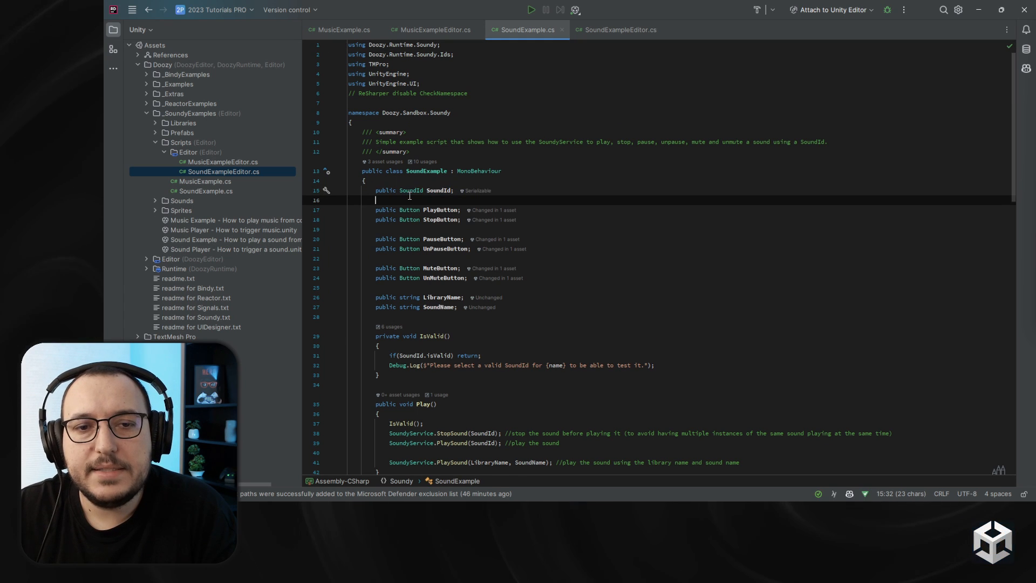
left_click(409, 190)
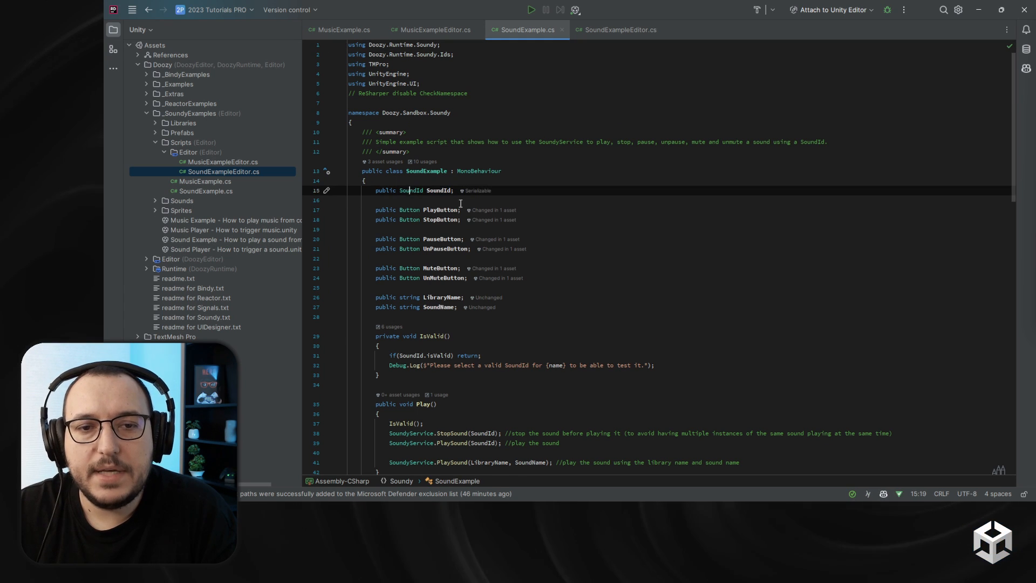
left_click(978, 10)
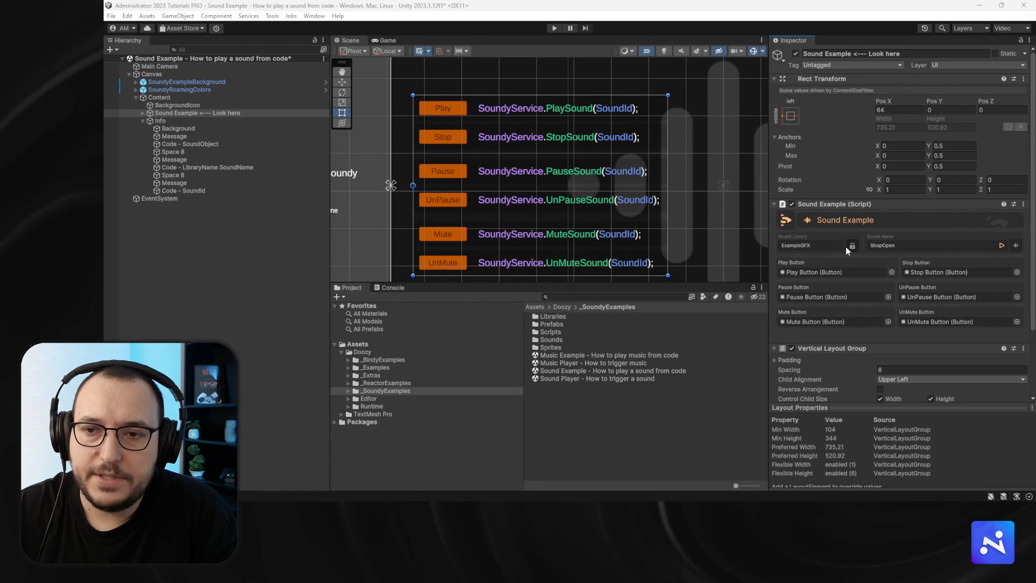
Check the Sound Example script's sound library choices, then open the Sound Libraries window and place it over the Scene view.
left_click(837, 247)
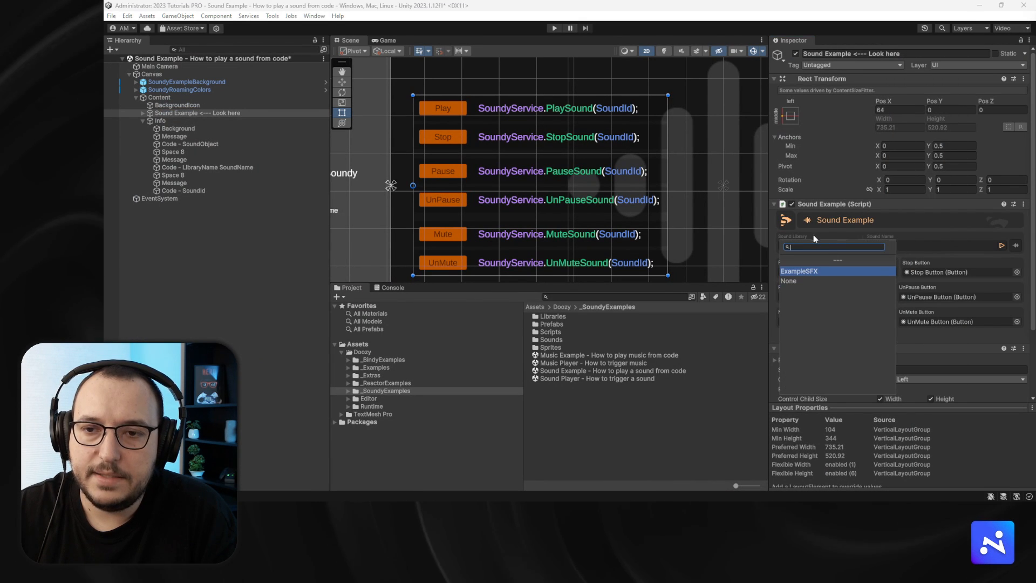
left_click(813, 235)
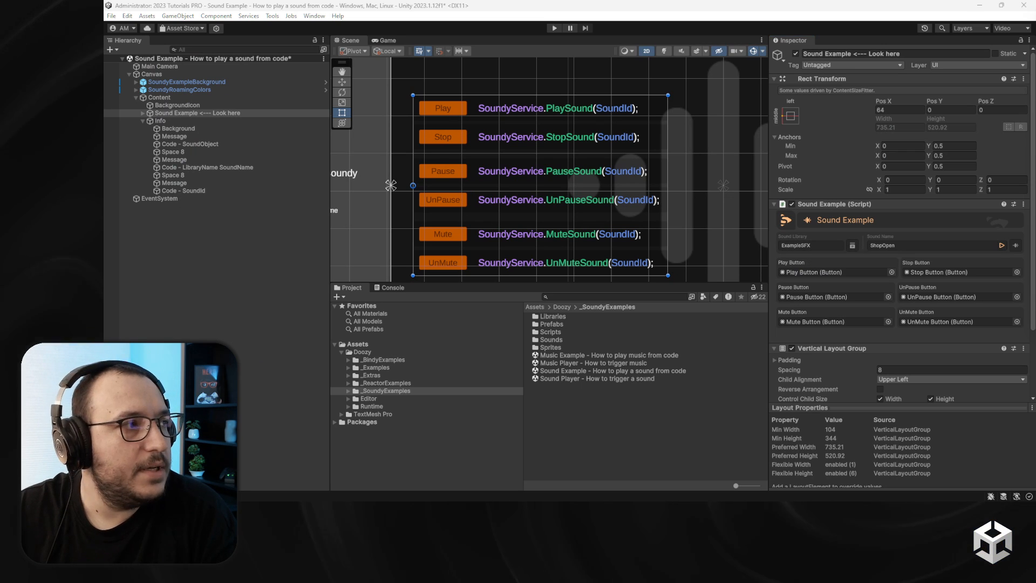
left_click_drag(103, 127, 648, 112)
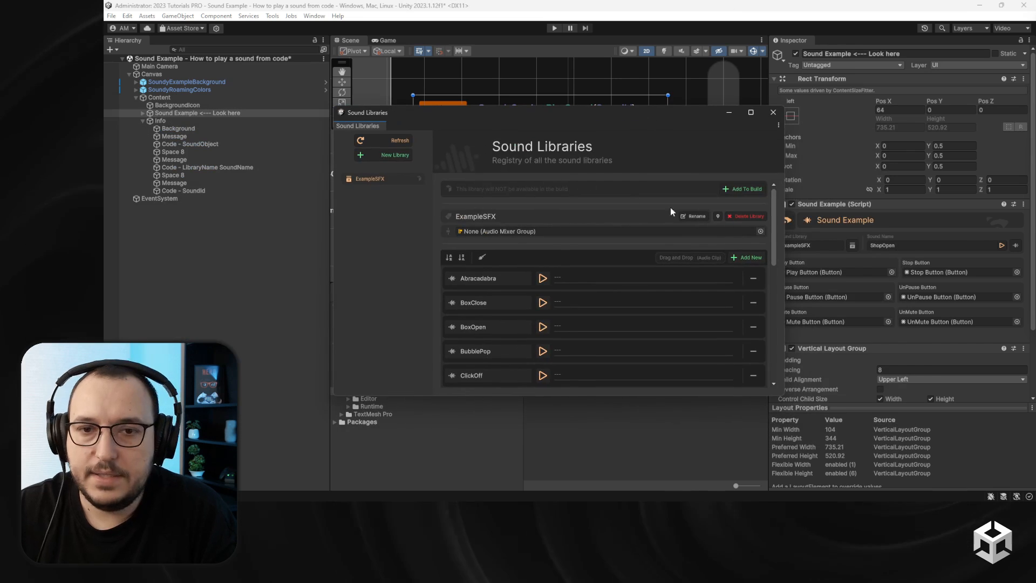
Close the Sound Libraries window, then open the ShopOpen sound's settings from the Sound Example script and close them again.
left_click(773, 112)
left_click(1015, 246)
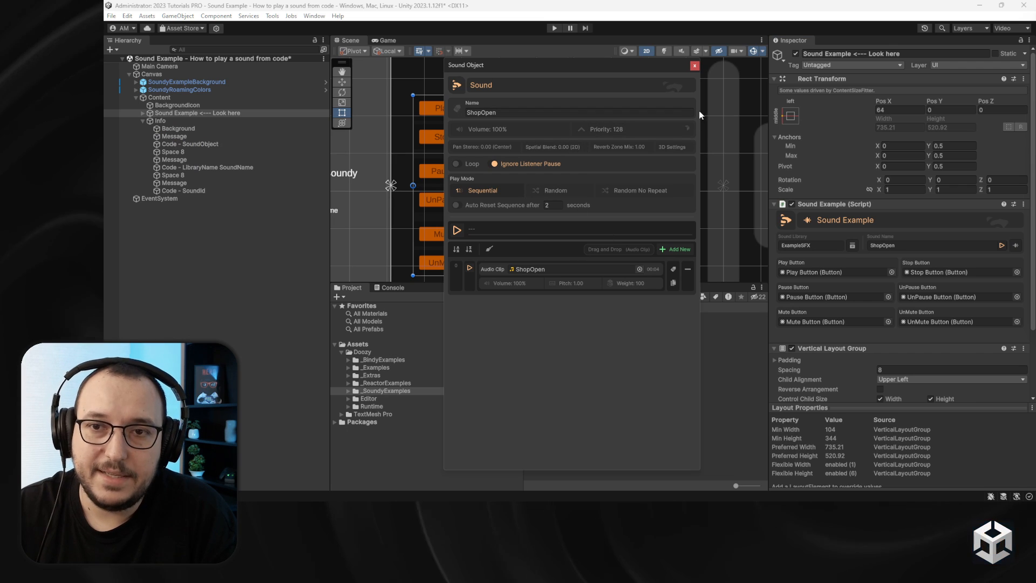
left_click(694, 65)
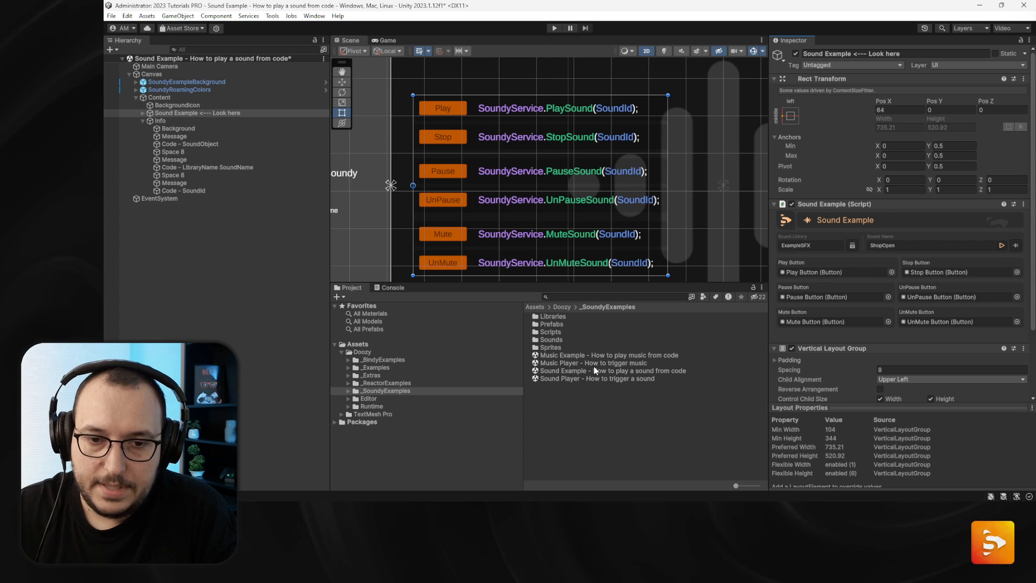
Open the Sound Example component's script in Rider, enlarge the code text, and examine the SoundId field declaration.
right_click(923, 205)
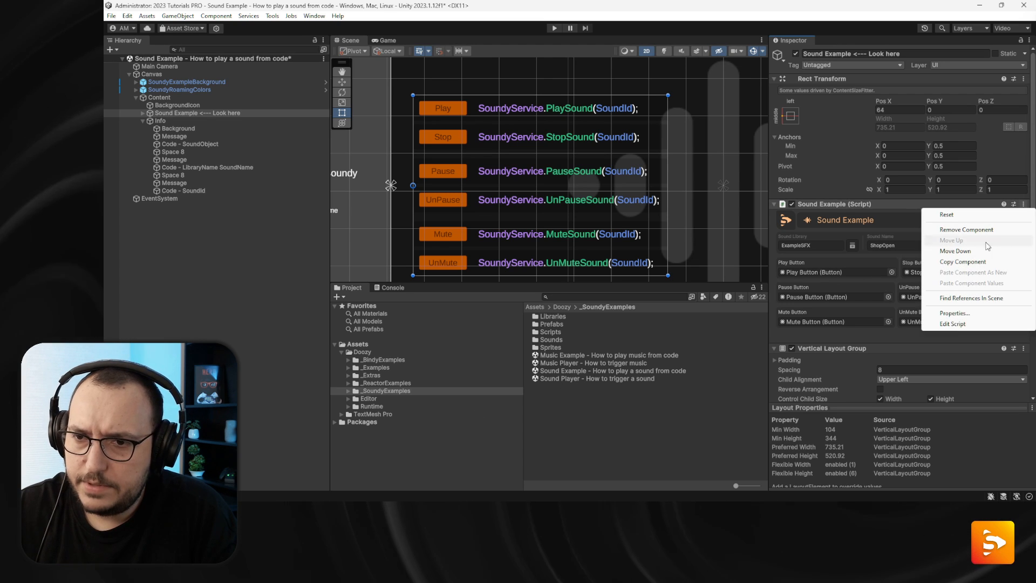
left_click(952, 324)
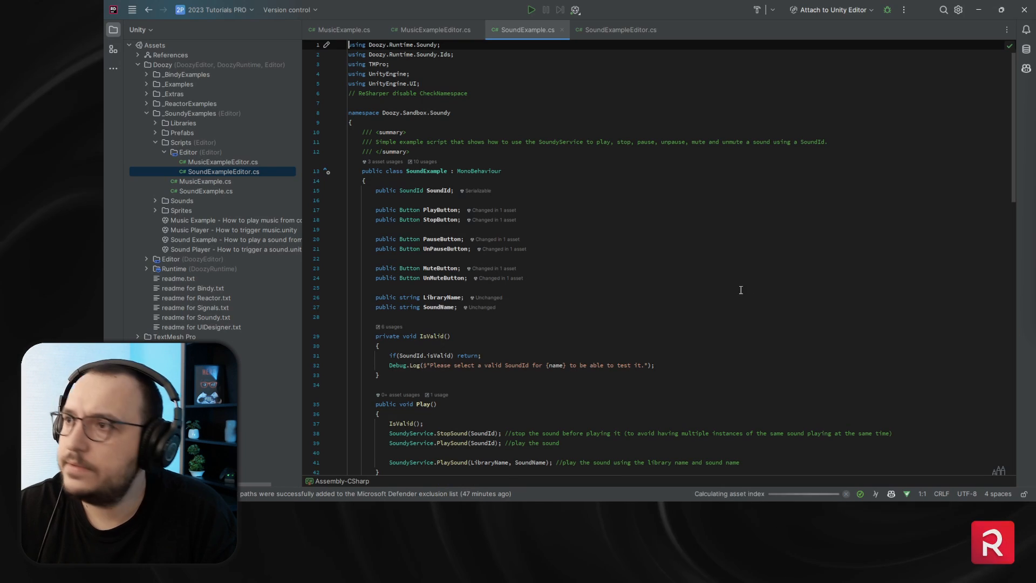
scroll(512, 221, "up", 5, "ctrl")
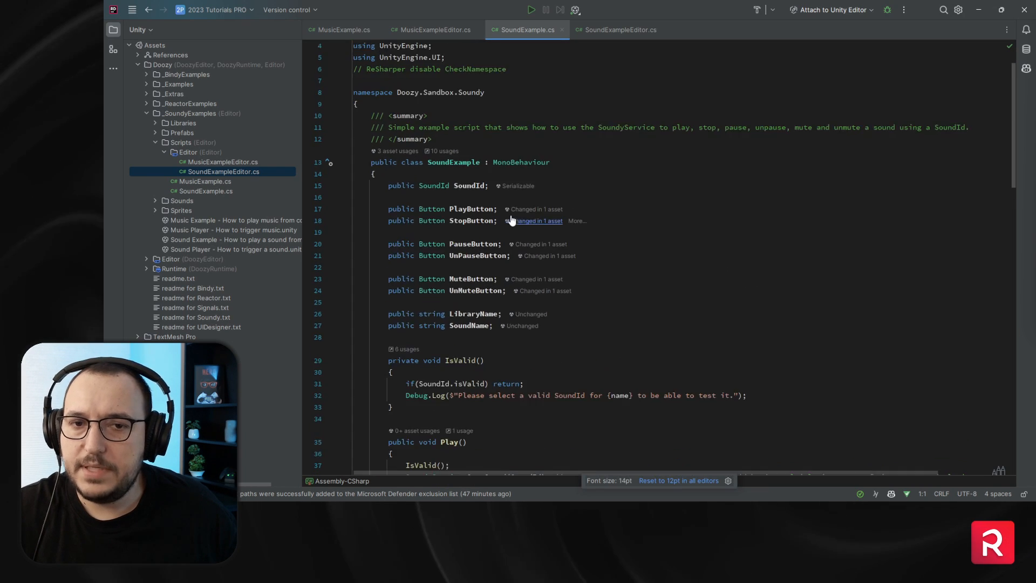
scroll(511, 215, "up", 1, "ctrl")
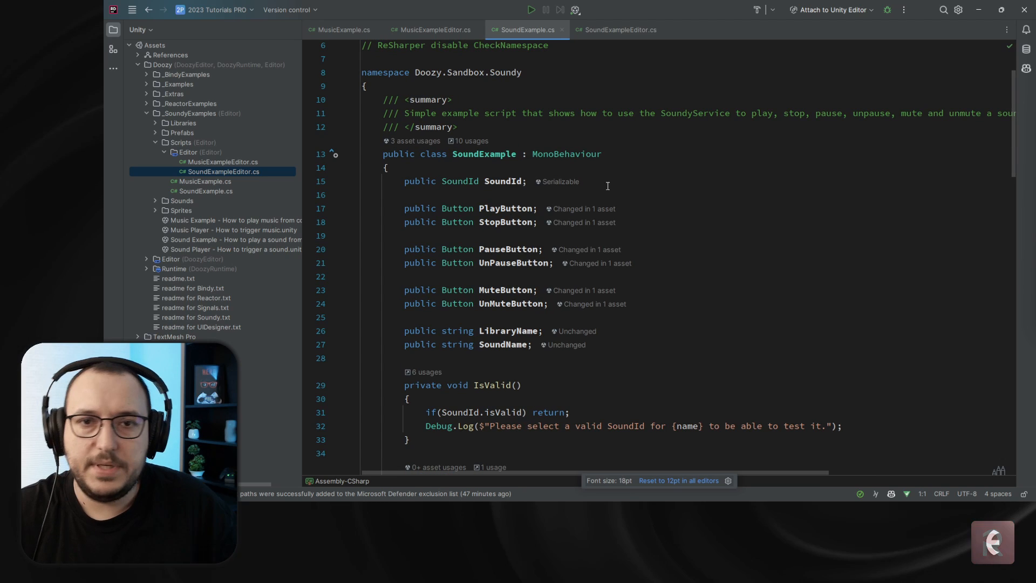
scroll(626, 192, "down", 2)
scroll(621, 184, "up", 2)
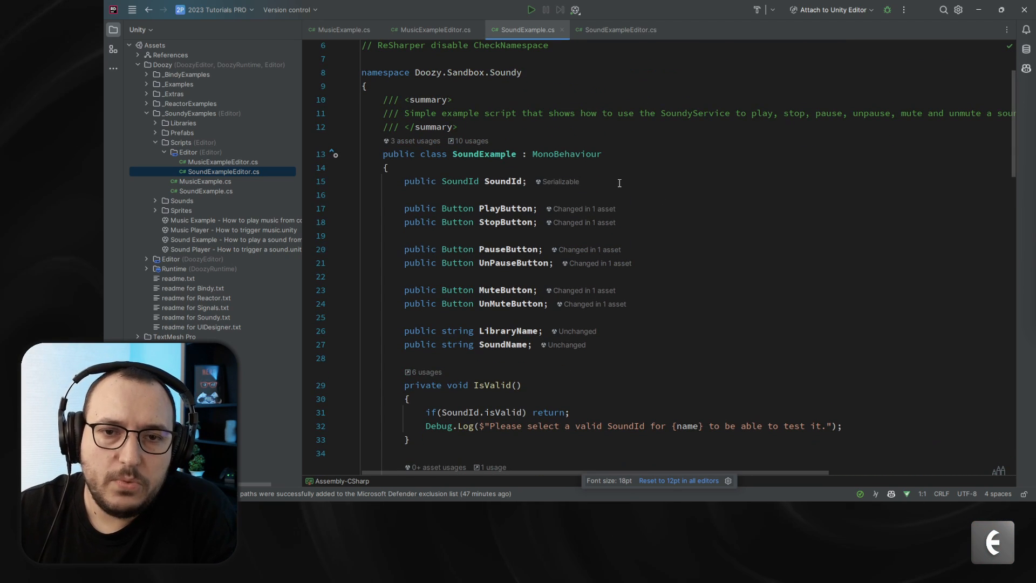
mouse_move(516, 183)
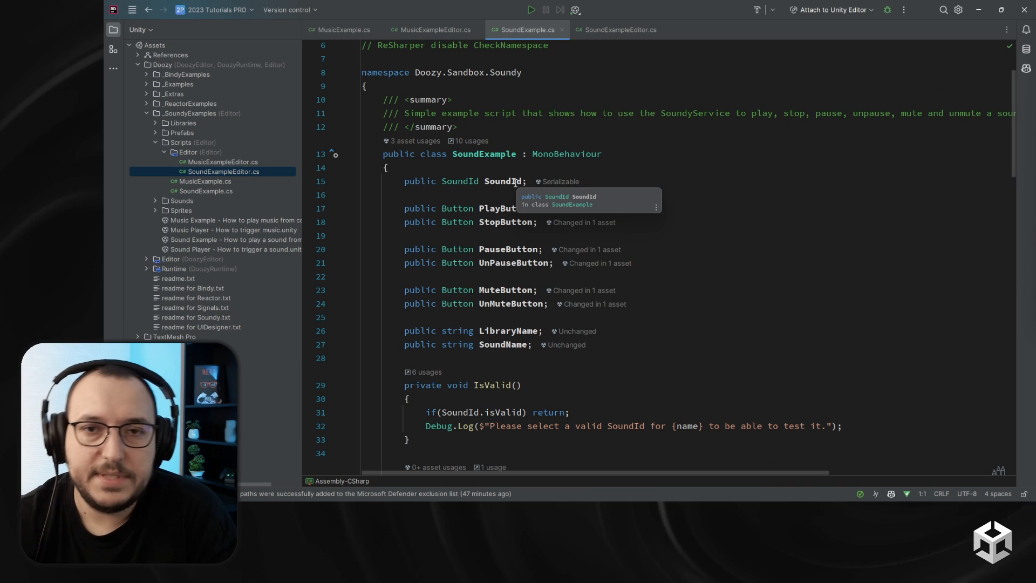
Return to Unity and check the sound library choices in the Sound Example script without changing the selection.
left_click(977, 10)
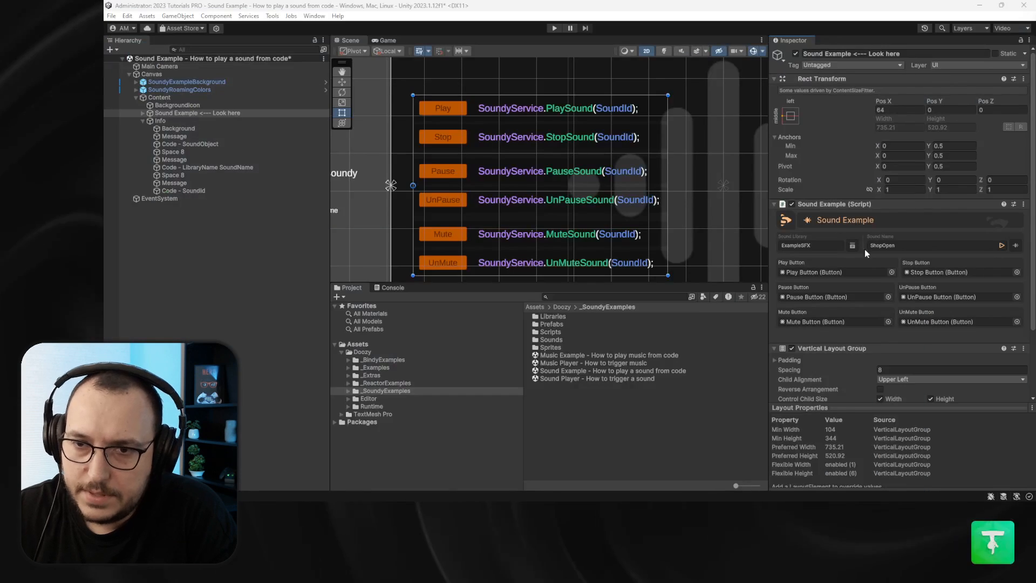
left_click(836, 244)
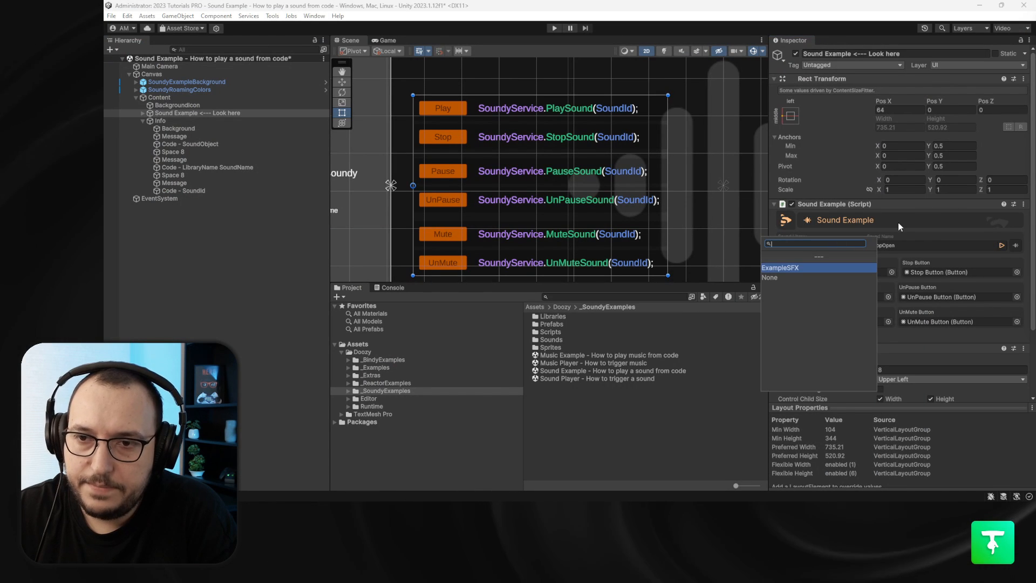
left_click(898, 222)
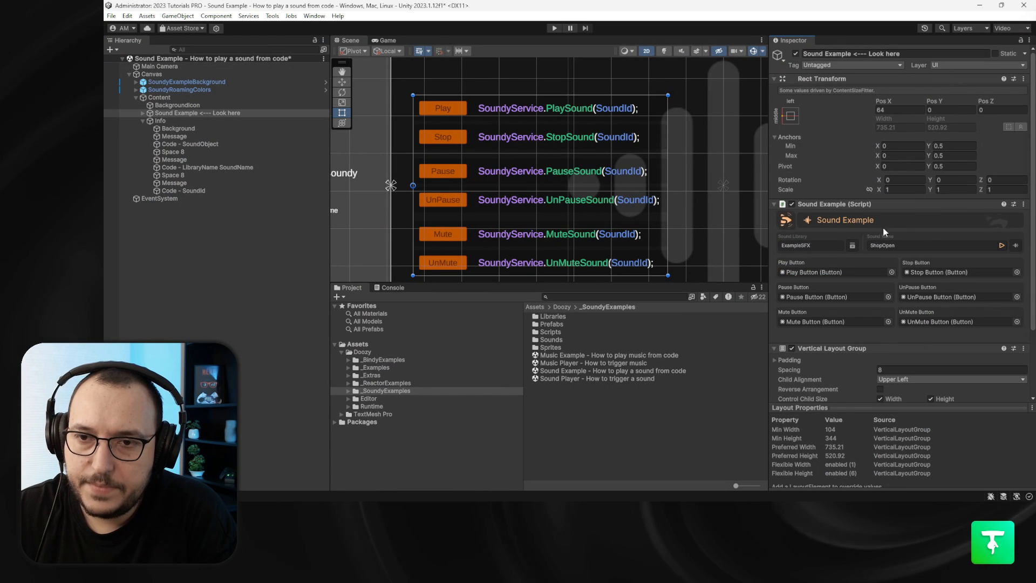
left_click(976, 7)
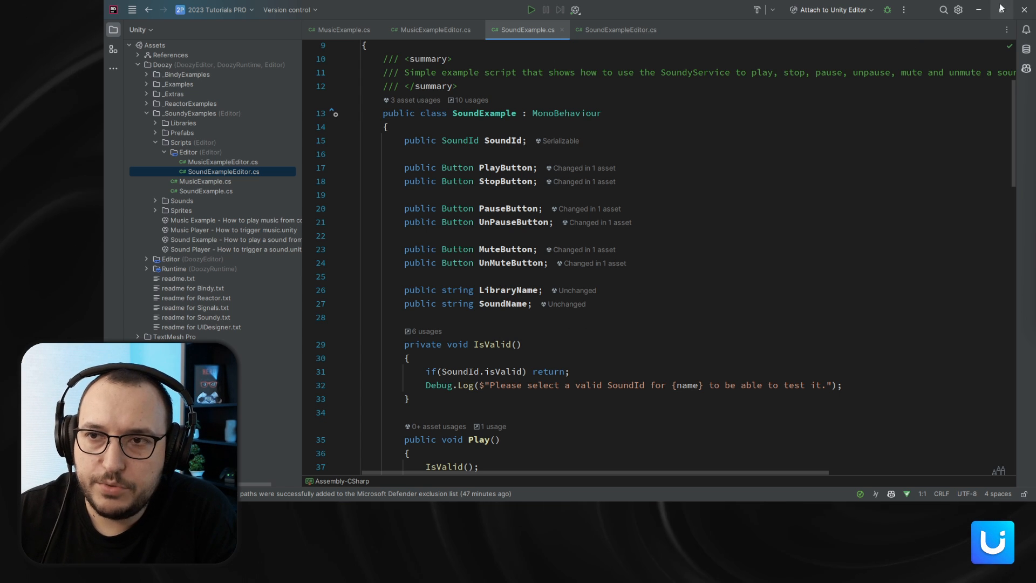
left_click(979, 10)
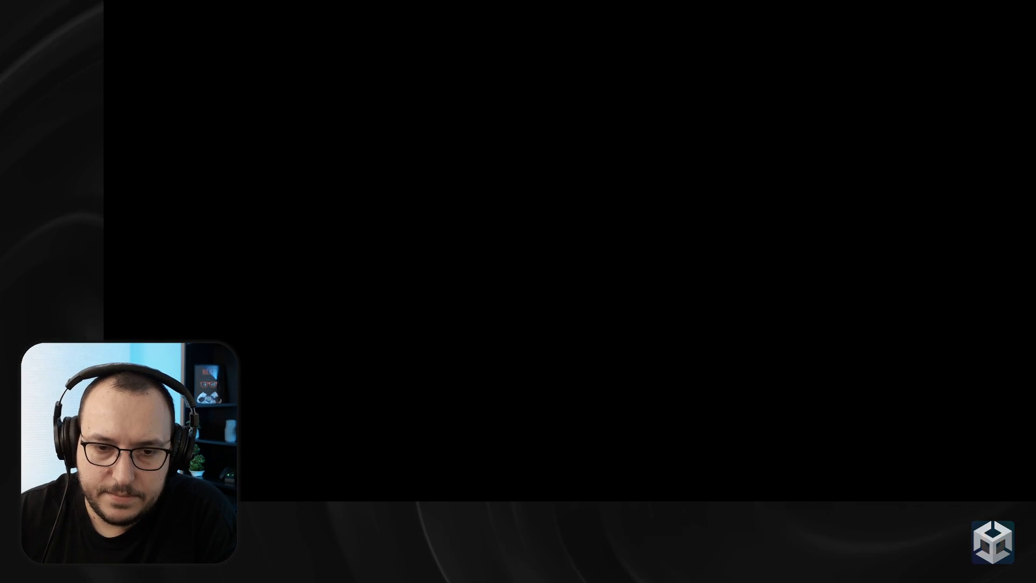
left_click(398, 510)
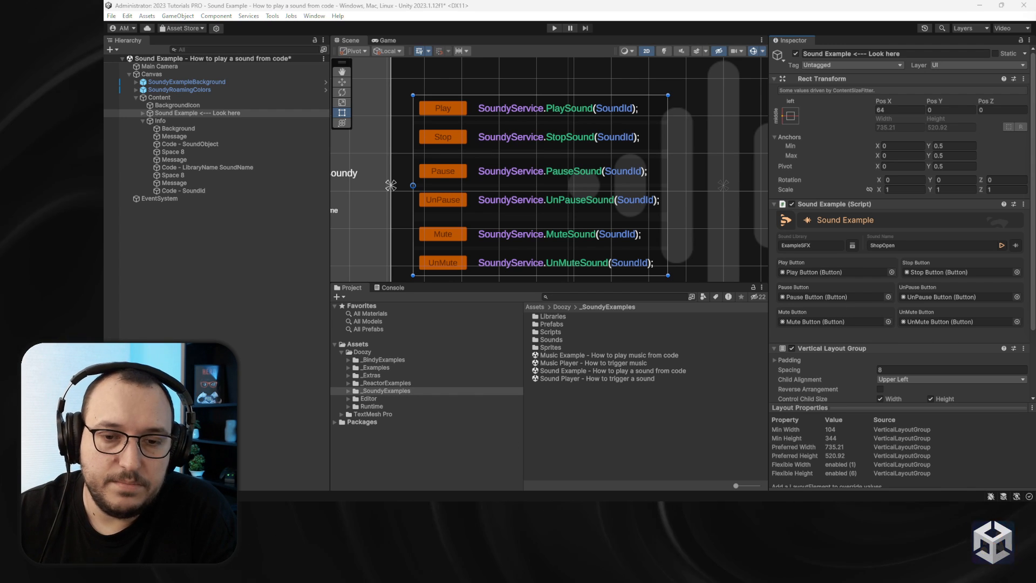
Switch to Rider and examine the StopSound(SoundId) call and its full comment in the Play method of SoundExample.cs.
key("alt+Tab")
scroll(598, 318, "down", 3)
scroll(600, 311, "down", 4)
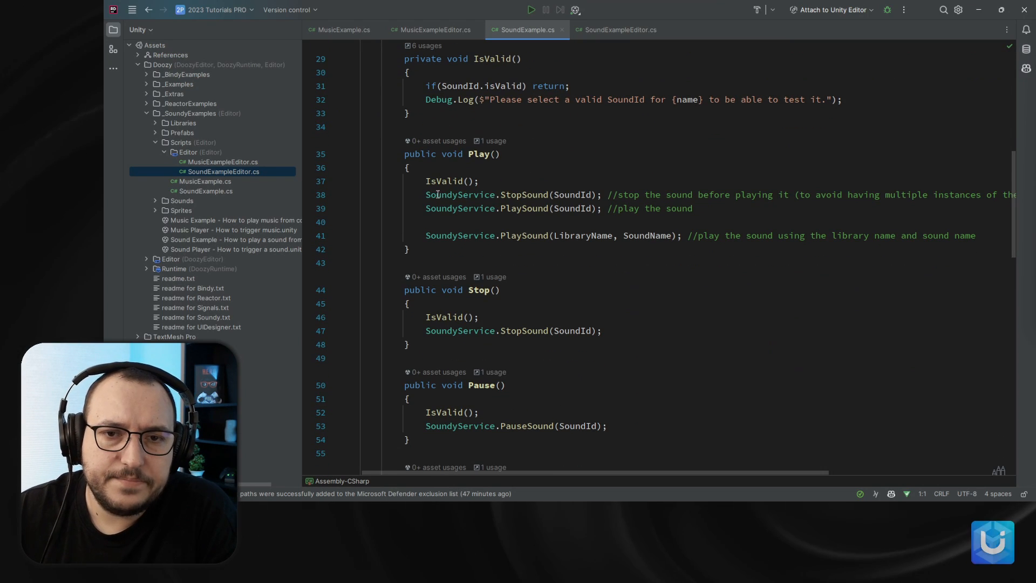
left_click_drag(421, 195, 686, 190)
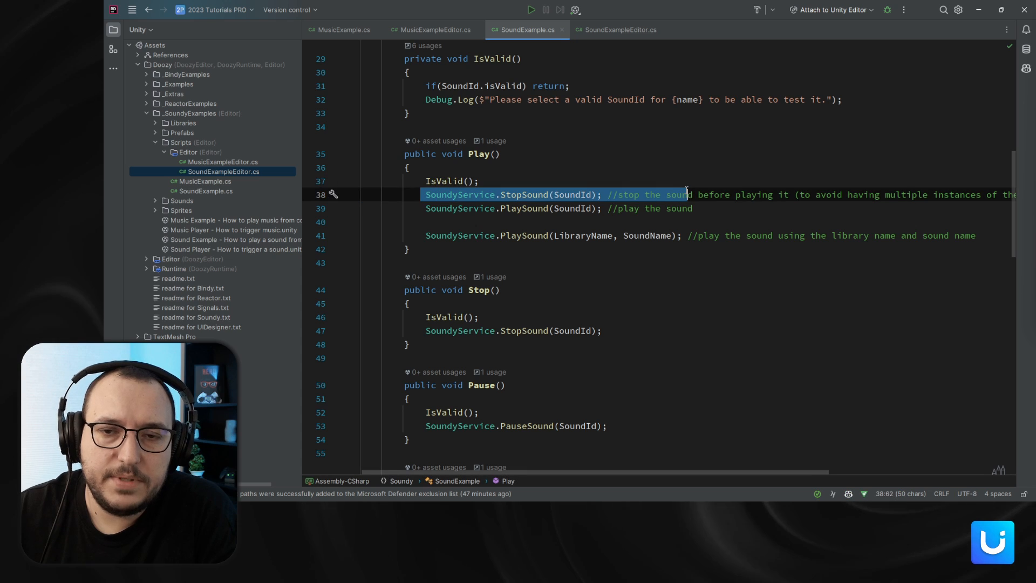
left_click(655, 195)
scroll(665, 214, "right", 3)
scroll(665, 214, "left", 3)
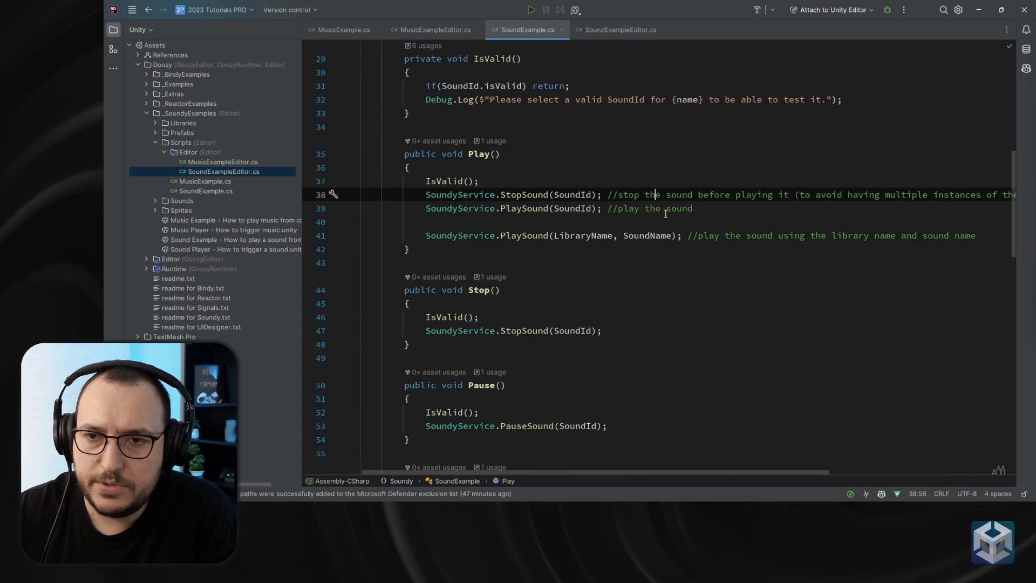
scroll(666, 212, "right", 3)
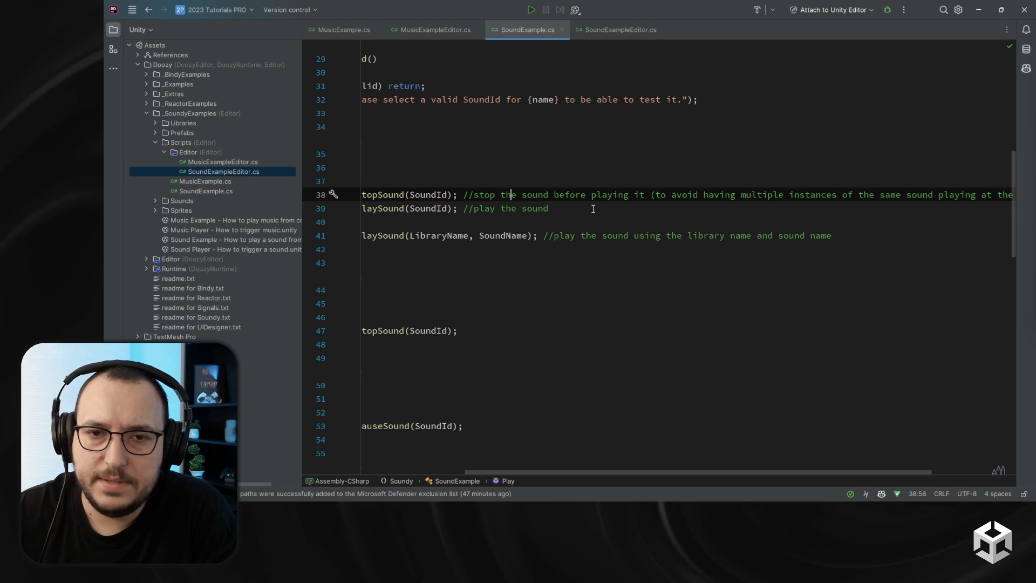
scroll(566, 208, "right", 2)
scroll(563, 207, "left", 5)
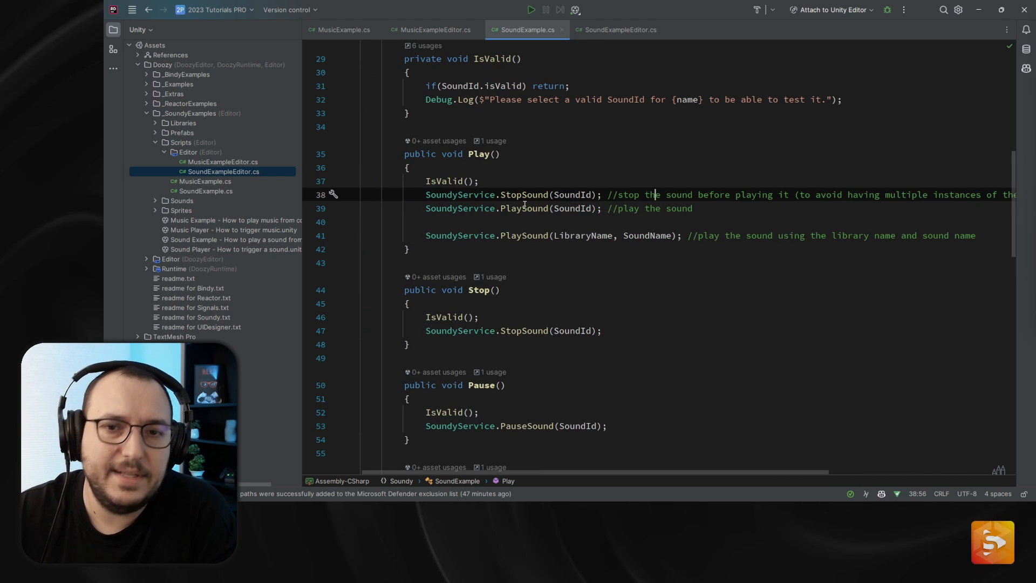
Compare the Play method's PlaySound(SoundId) call with its PlaySound(LibraryName, SoundName) call by highlighting the relevant lines.
left_click_drag(415, 210, 728, 209)
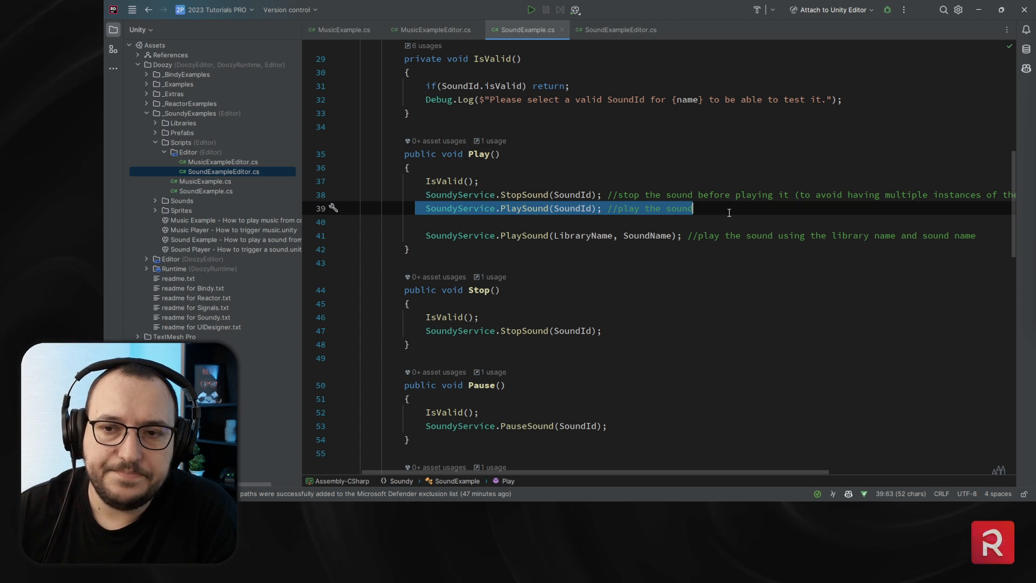
left_click(538, 237)
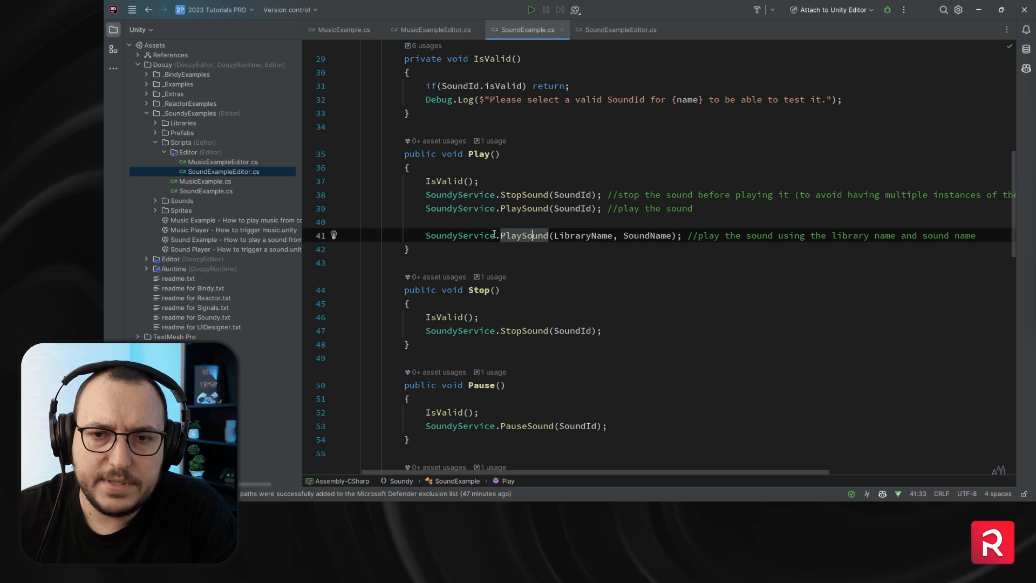
left_click_drag(426, 236, 773, 239)
left_click_drag(916, 230, 890, 222)
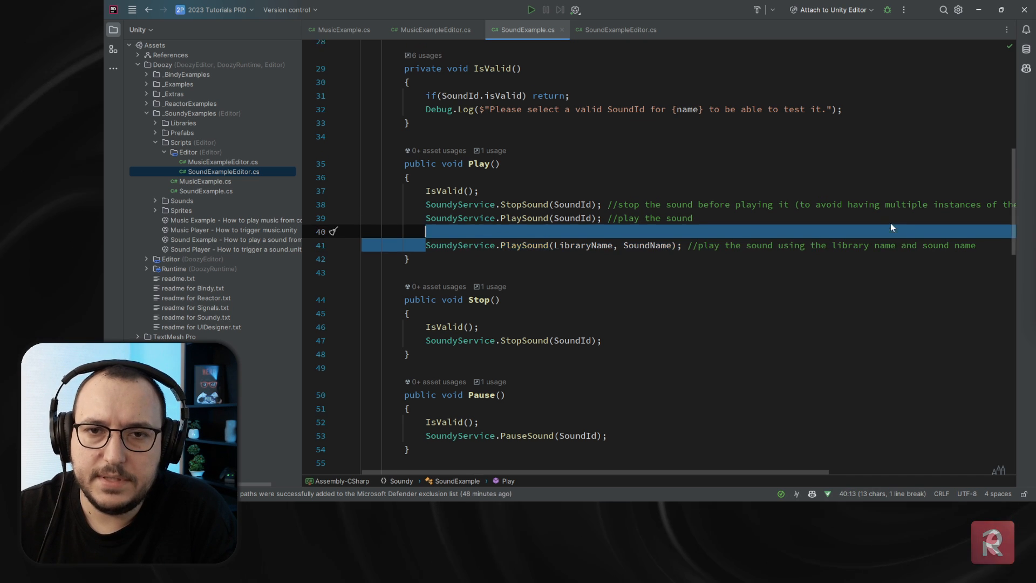
scroll(482, 254, "up", 8)
scroll(482, 255, "down", 5)
scroll(482, 254, "down", 2)
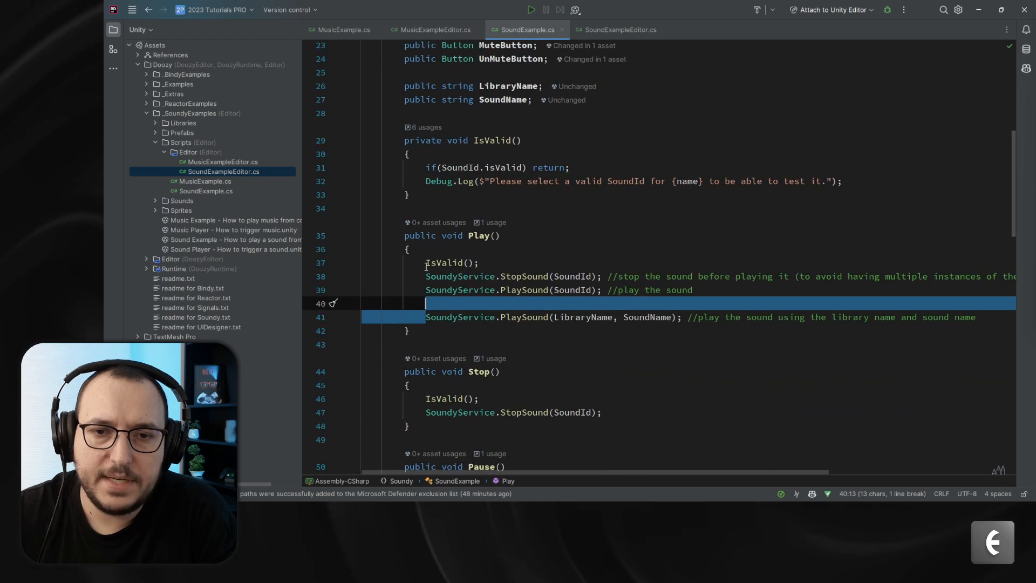
left_click_drag(425, 263, 782, 294)
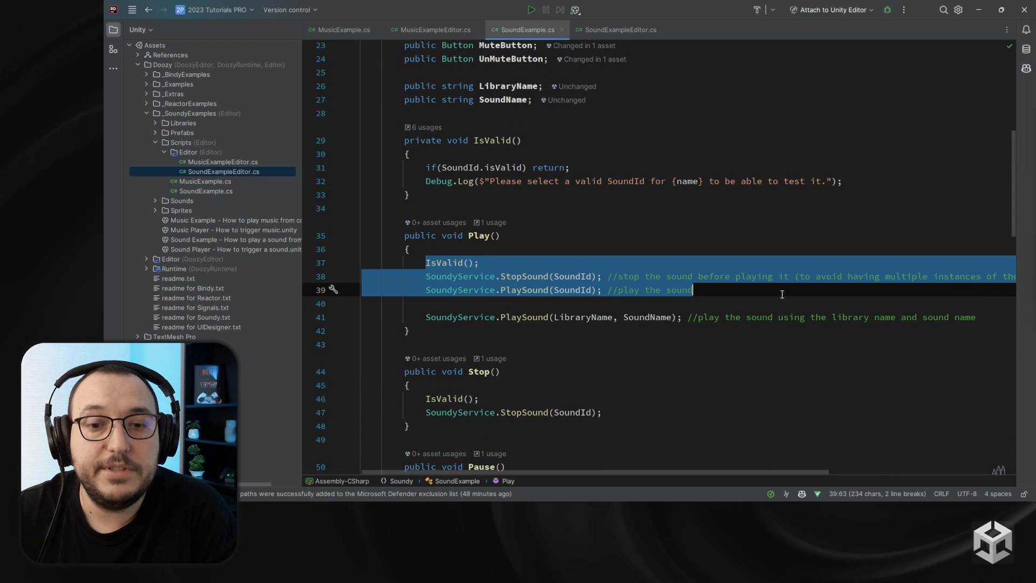
scroll(768, 314, "down", 3)
left_click(568, 241)
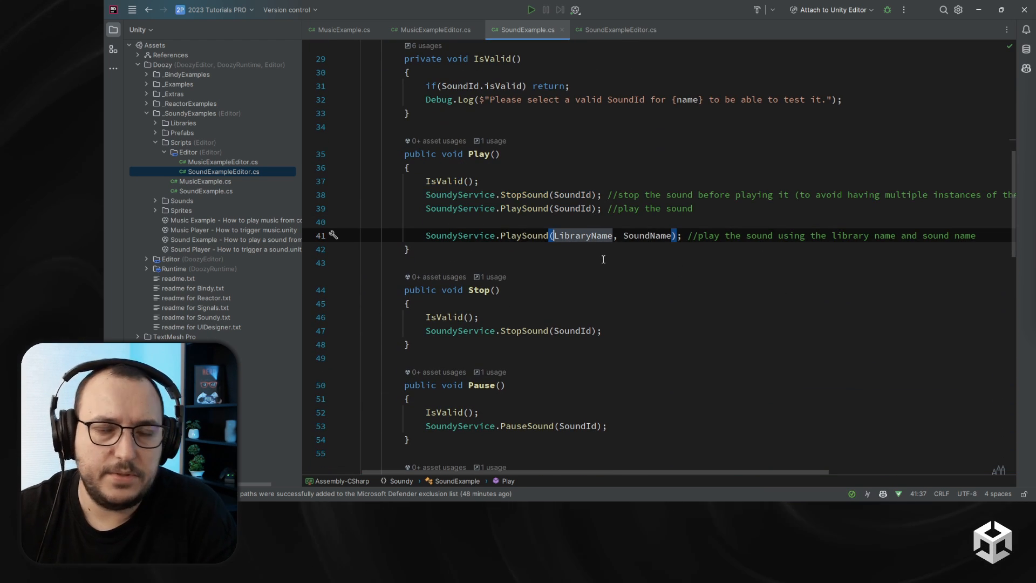
Examine the Stop method's IsValid check and the SoundExample class's public fields, then return to Unity.
scroll(440, 224, "down", 3)
left_click_drag(422, 235, 479, 209)
left_click(511, 218)
left_click(441, 238)
scroll(442, 238, "up", 9)
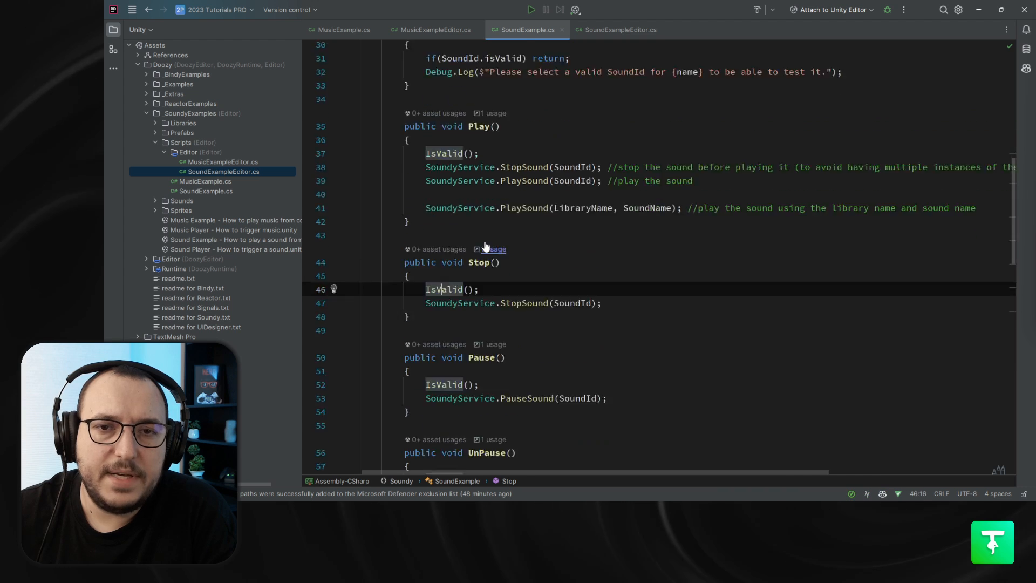
scroll(497, 253, "up", 4)
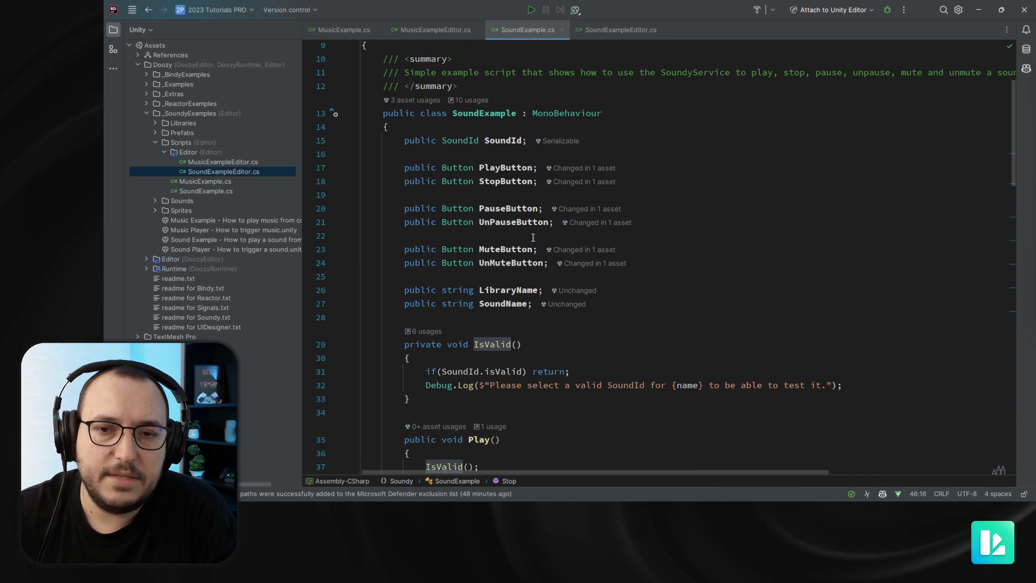
left_click(977, 11)
Set the Sound Example script's sound library to None, then select ExampleSFX again.
left_click(853, 246)
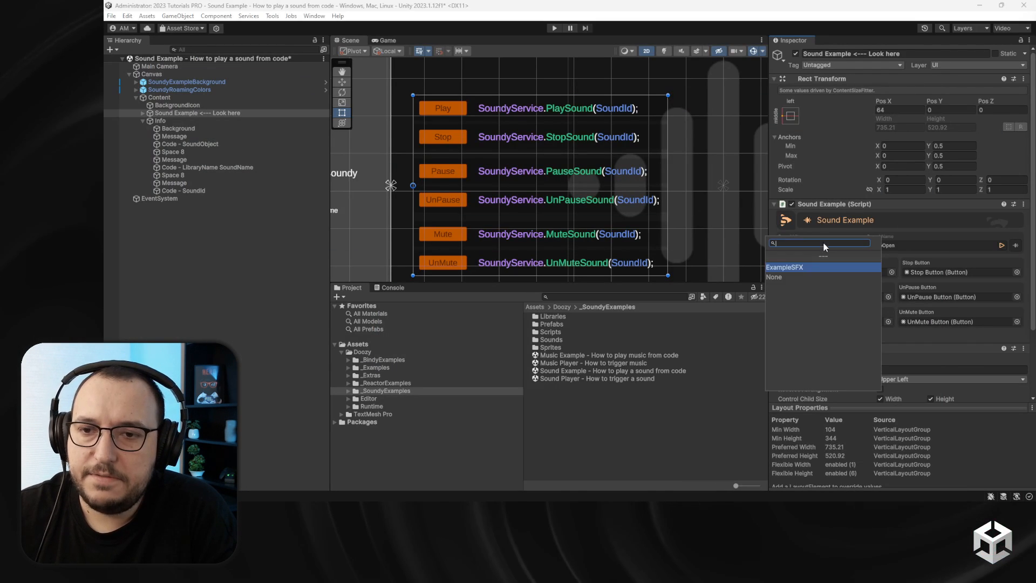
left_click(798, 271)
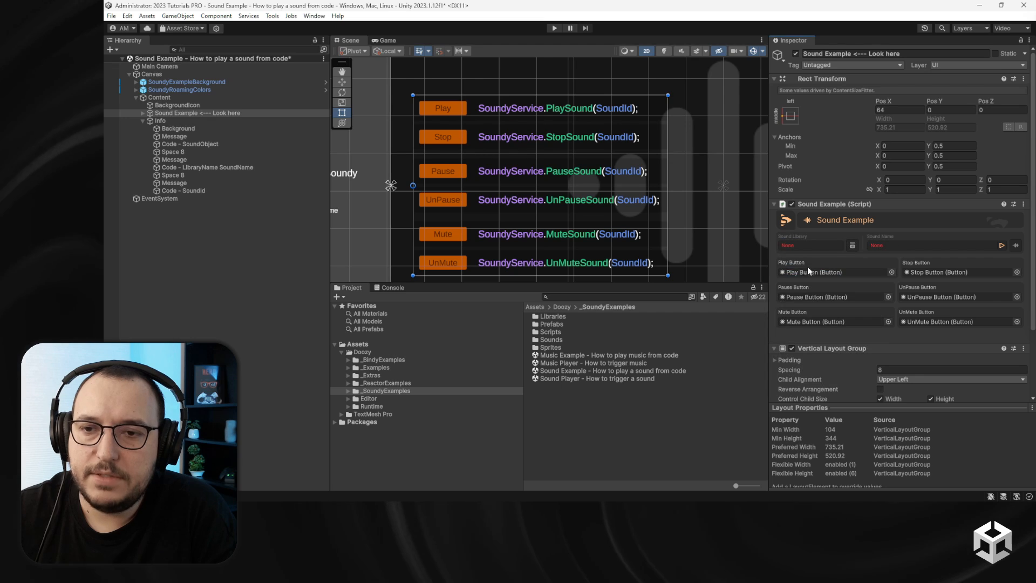
left_click(828, 246)
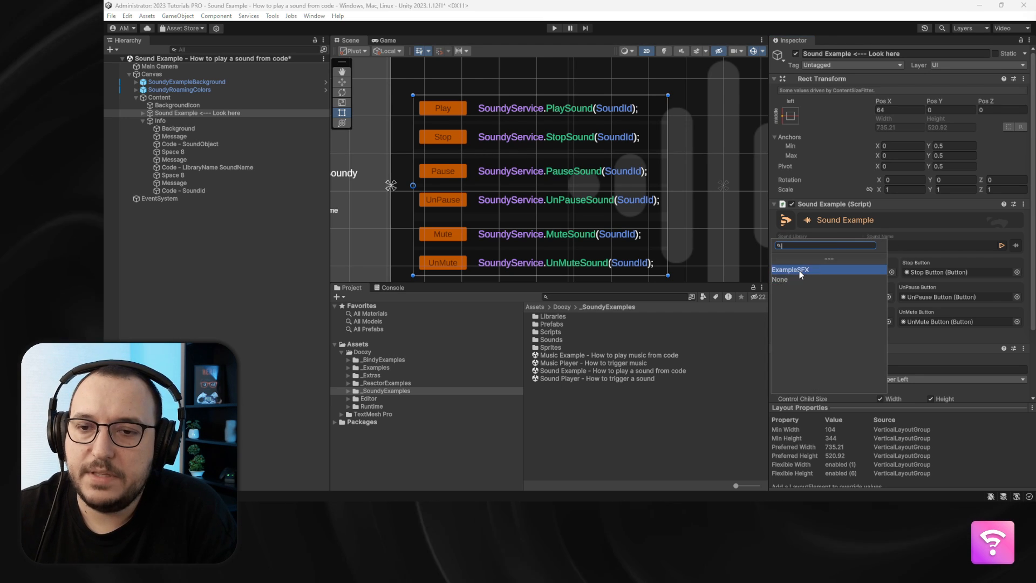
left_click(799, 270)
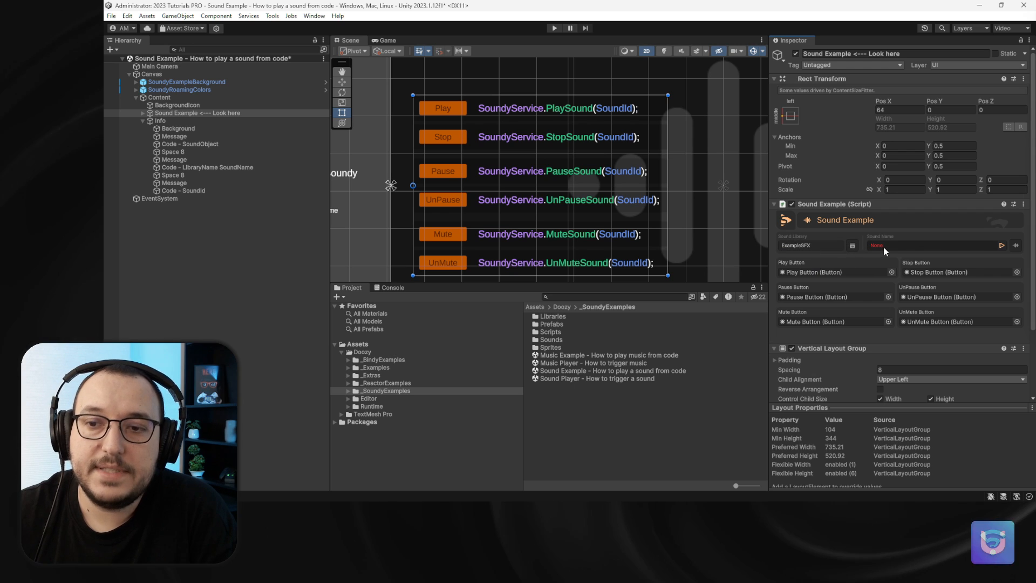
Set the Sound Example script's sound name to ClickOn, then change it to StarPickup.
left_click(966, 245)
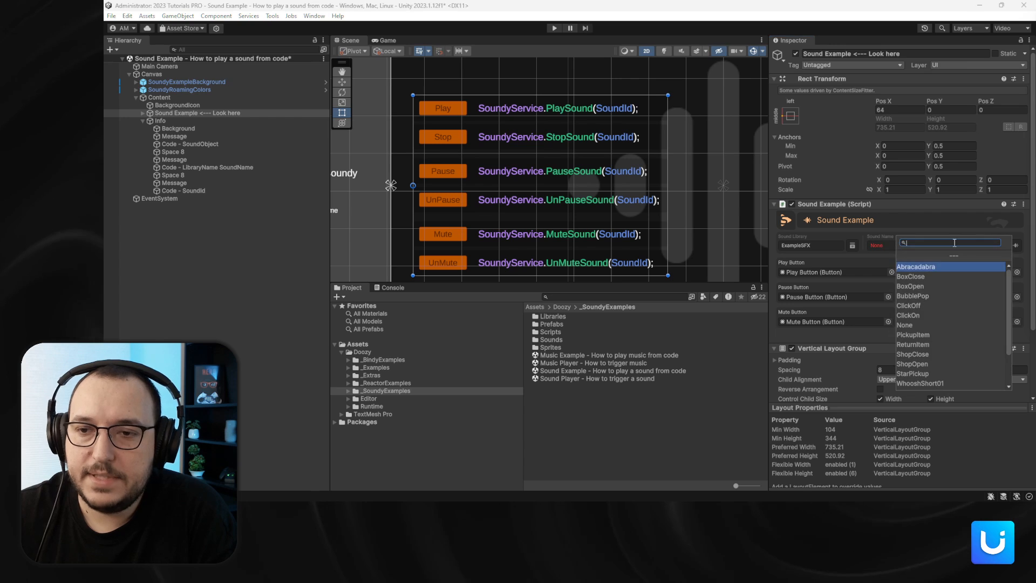
left_click(937, 315)
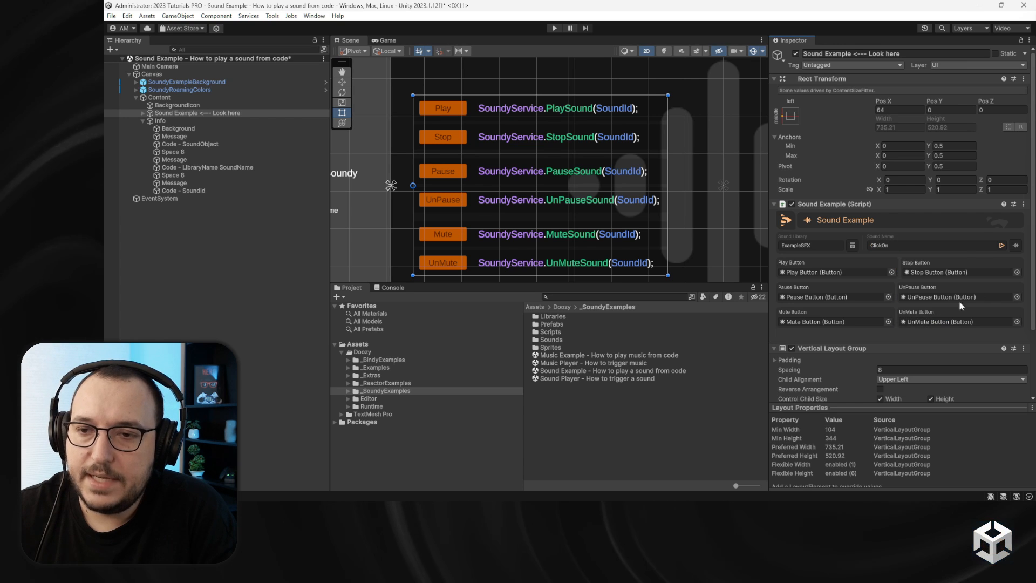
left_click(998, 245)
scroll(982, 345, "down", 2)
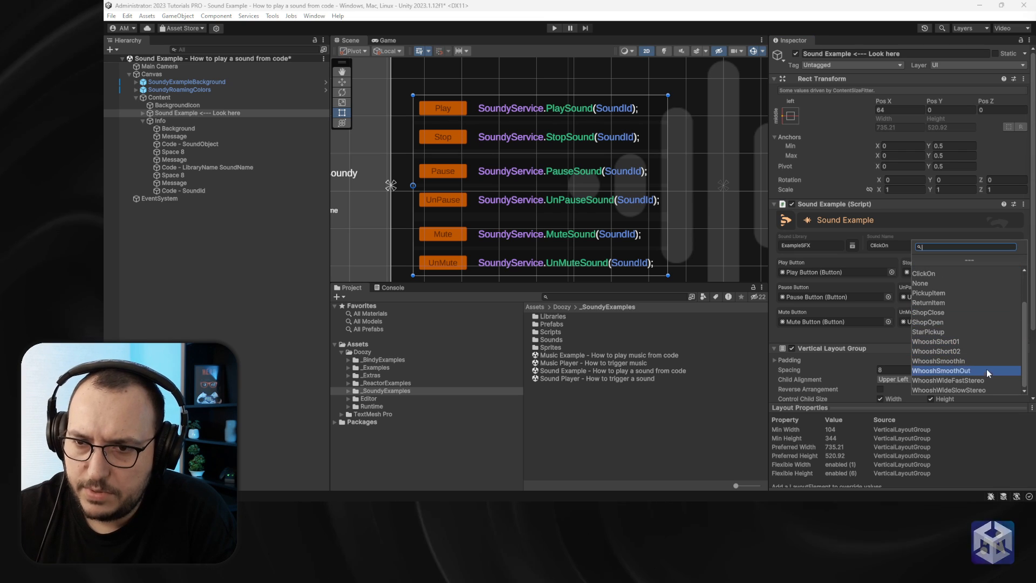
left_click(964, 332)
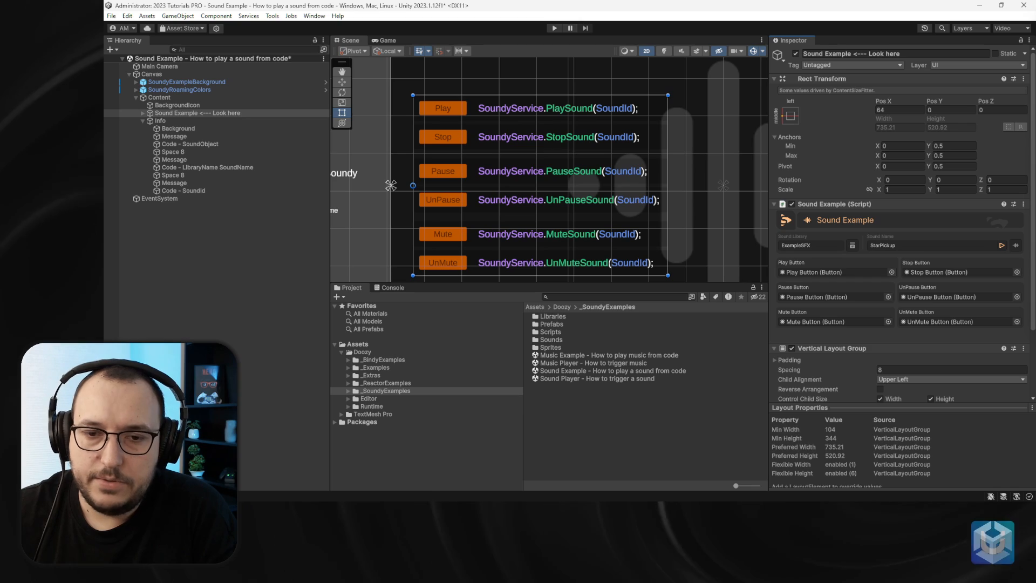
Switch to the code editor and examine SoundExample.cs from the Stop method through UnMute to the button listeners in Awake.
left_click(397, 511)
scroll(728, 270, "down", 10)
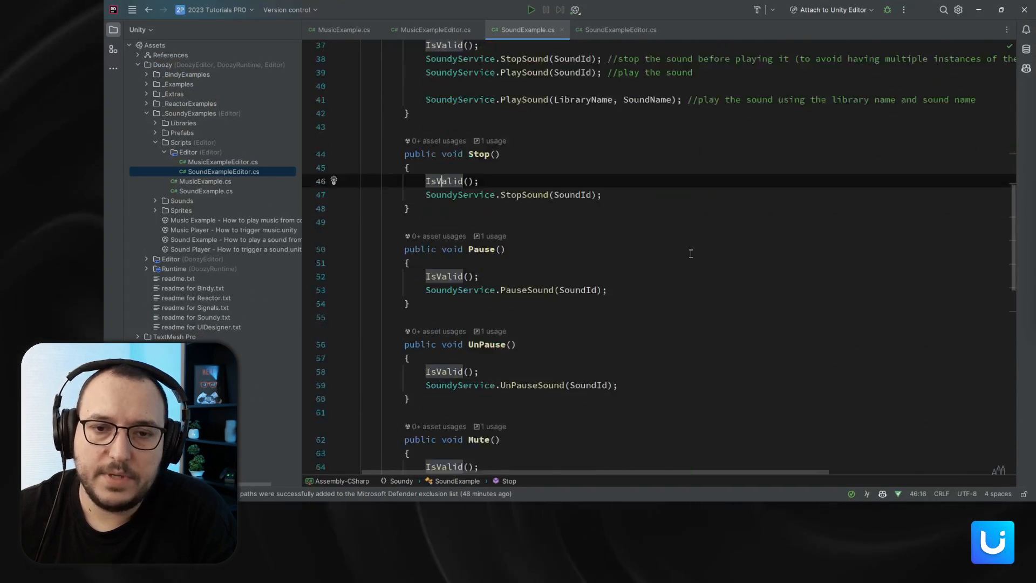
scroll(691, 253, "down", 1)
left_click(599, 222)
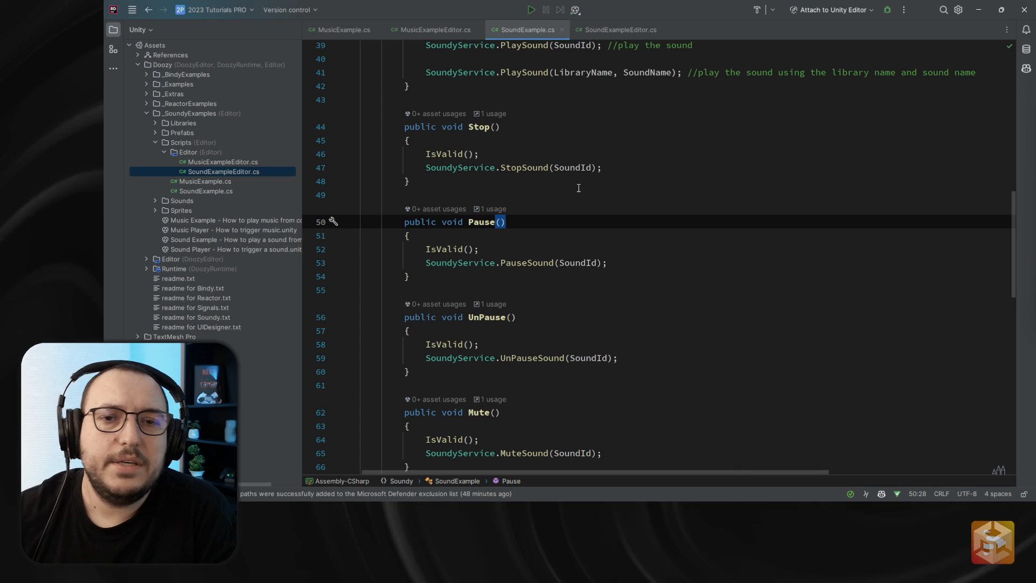
left_click(451, 155)
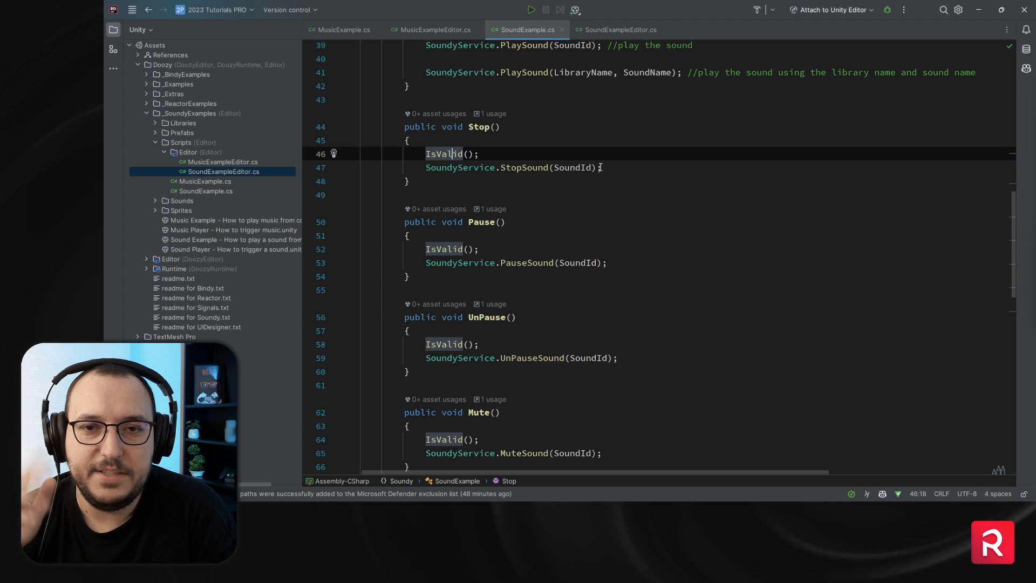
scroll(600, 168, "down", 3)
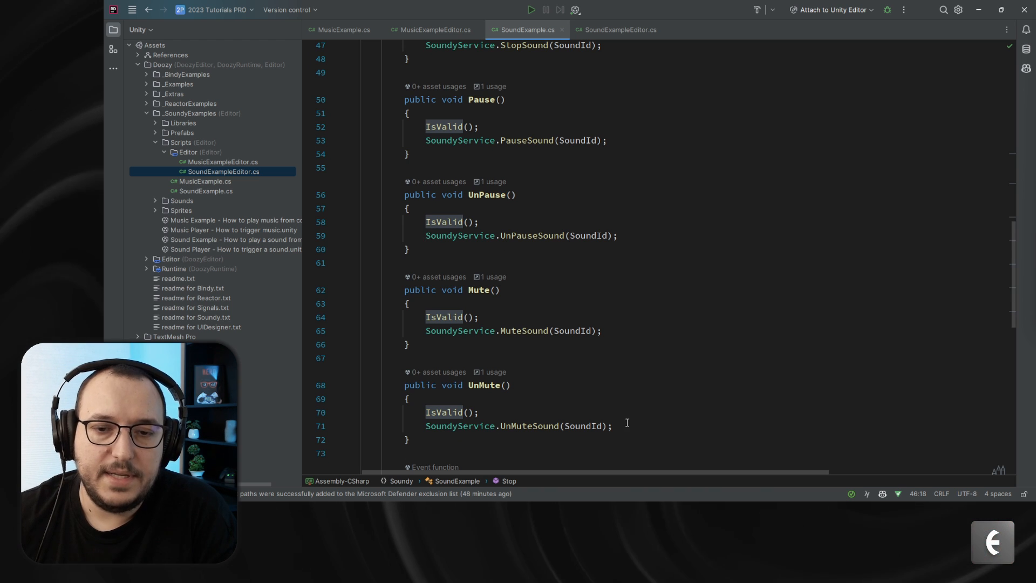
scroll(626, 410, "down", 7)
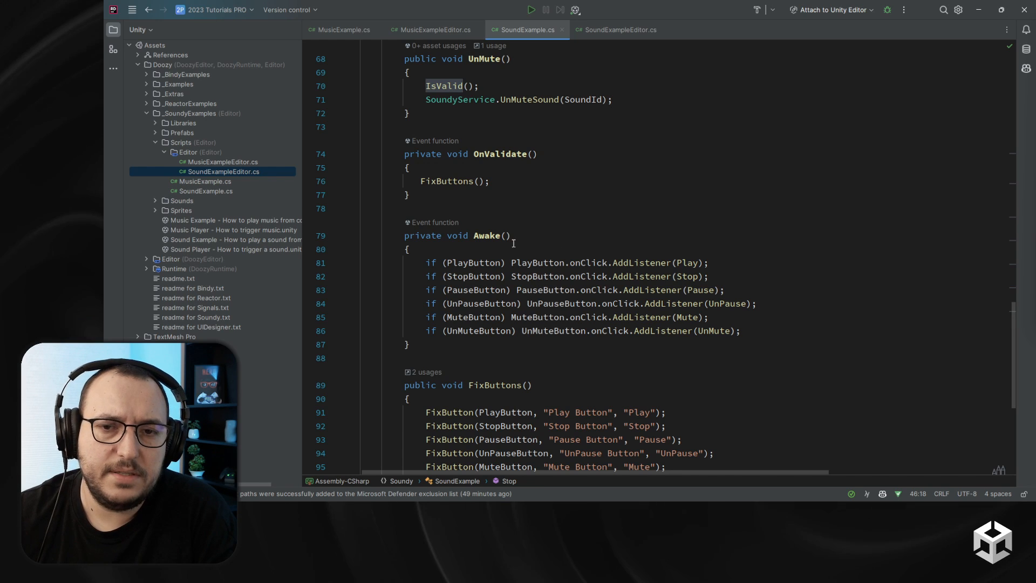
scroll(508, 215, "down", 2)
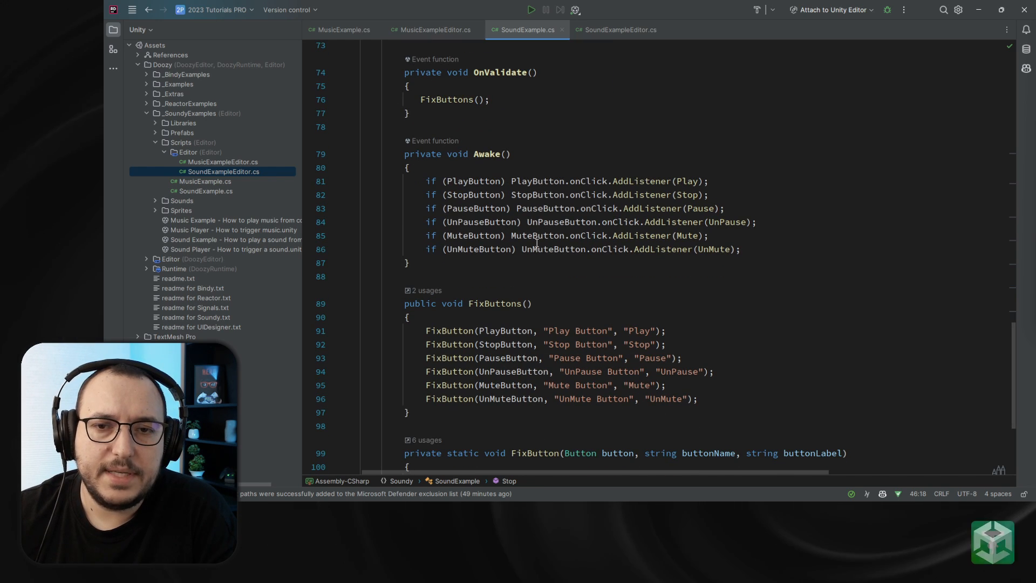
Return to Unity and locate the Play, Pause and Mute buttons referenced by the Sound Example script in the hierarchy.
left_click(978, 10)
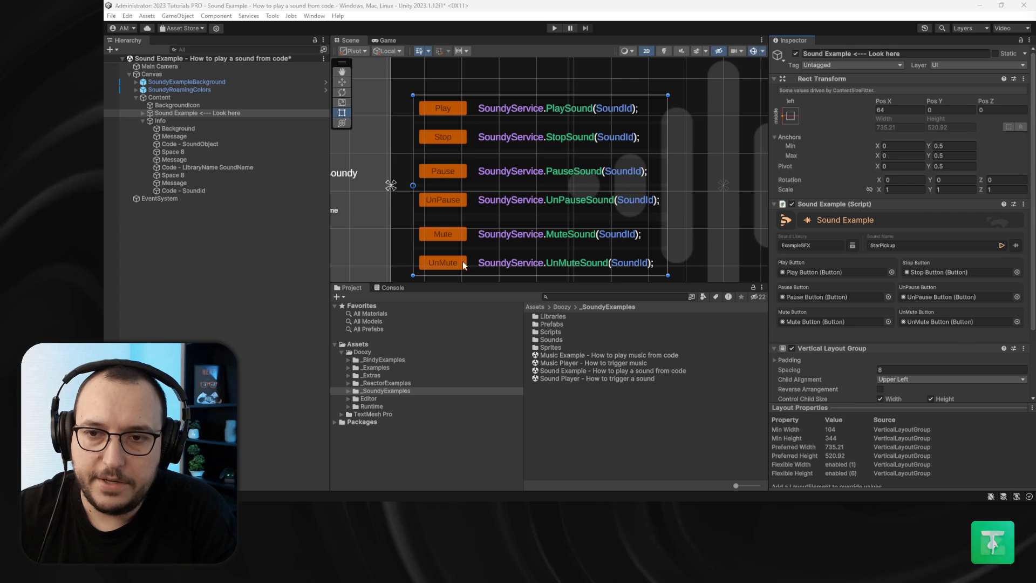
left_click(806, 272)
left_click(808, 298)
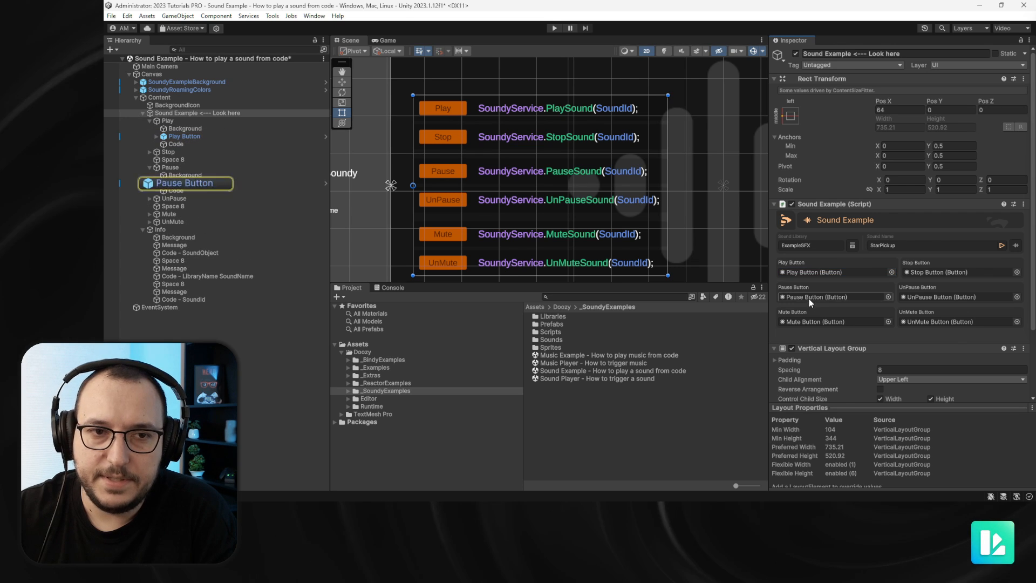
left_click(809, 321)
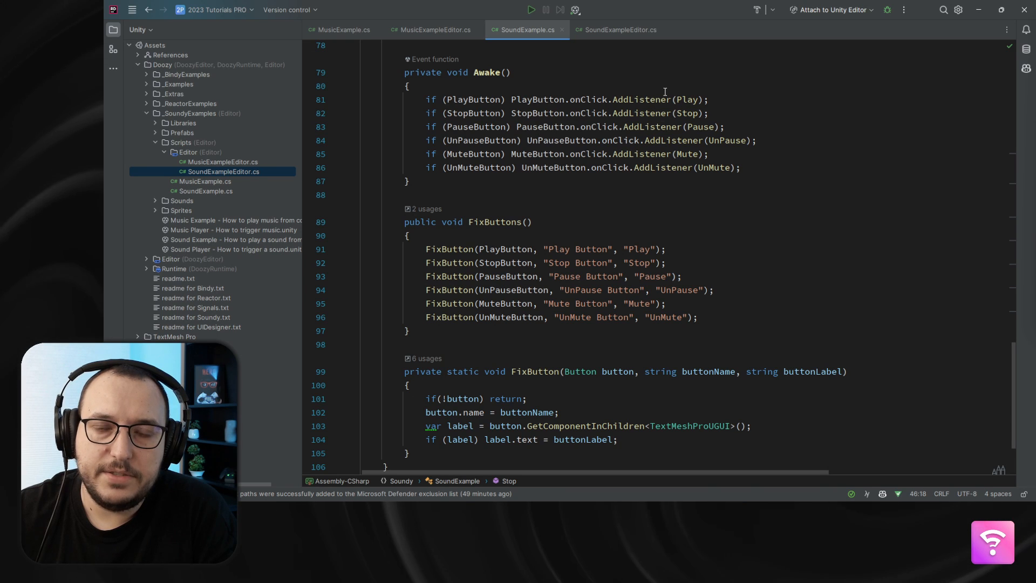
Review how SoundExample.cs wires its buttons in Awake and renames and labels them through FixButtons and FixButton.
scroll(536, 82, "up", 5)
scroll(537, 82, "up", 2)
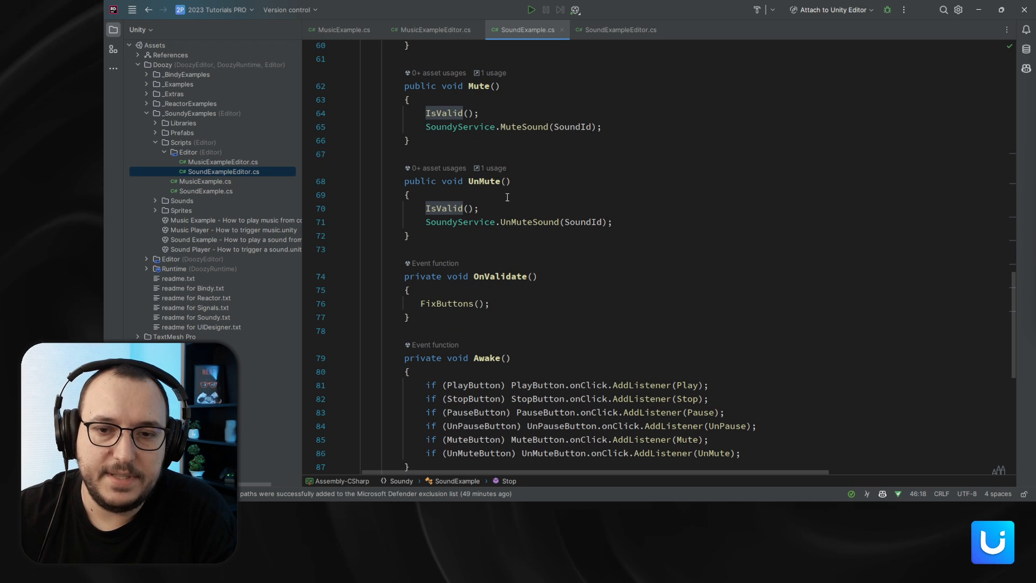
scroll(507, 197, "down", 6)
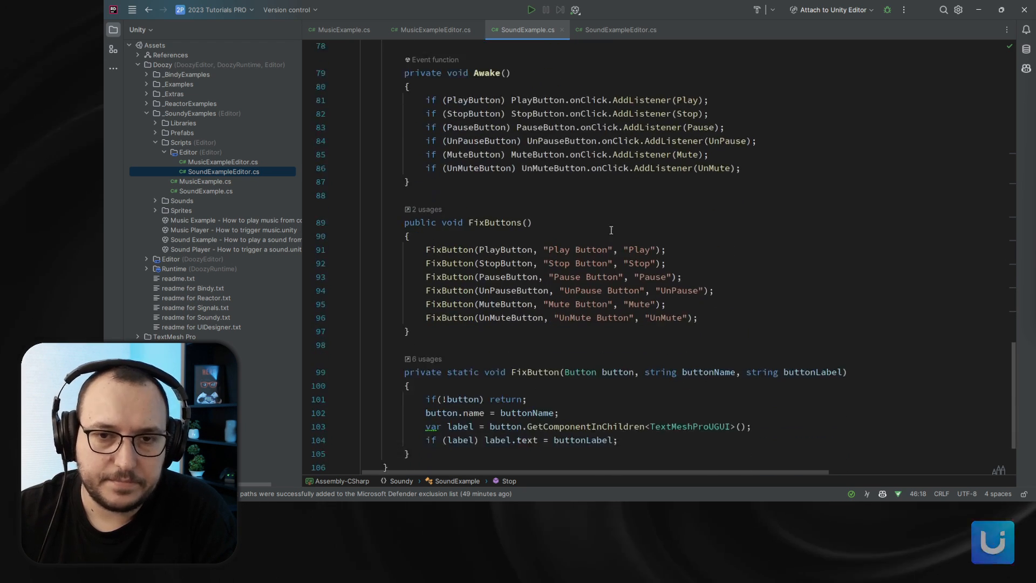
scroll(611, 231, "down", 2)
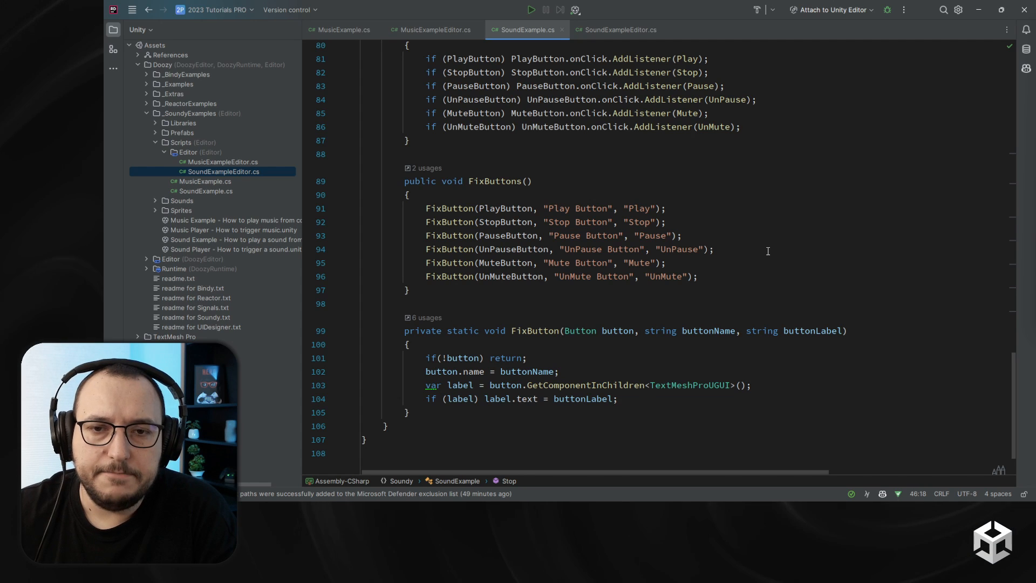
scroll(721, 242, "down", 1)
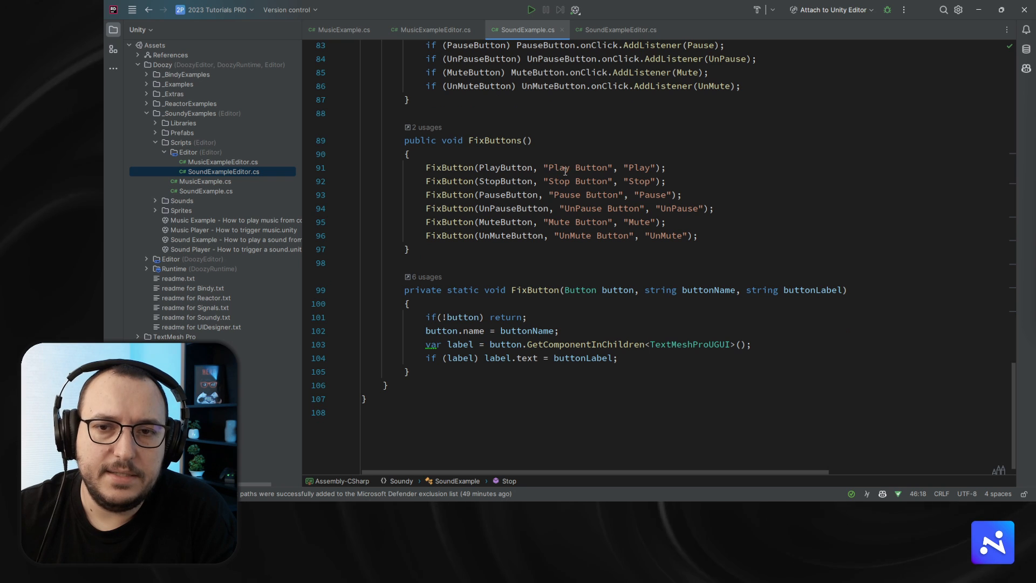
mouse_move(458, 168)
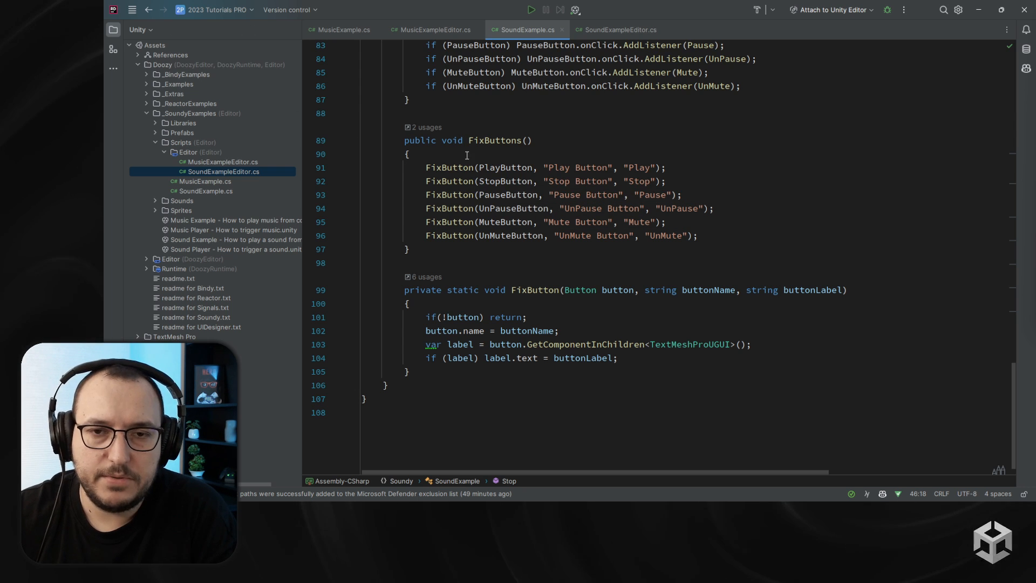
scroll(462, 170, "down", 1)
Revisit the Stop, Pause, UnPause and Mute methods in SoundExample.cs, then return to Unity.
scroll(636, 307, "up", 5)
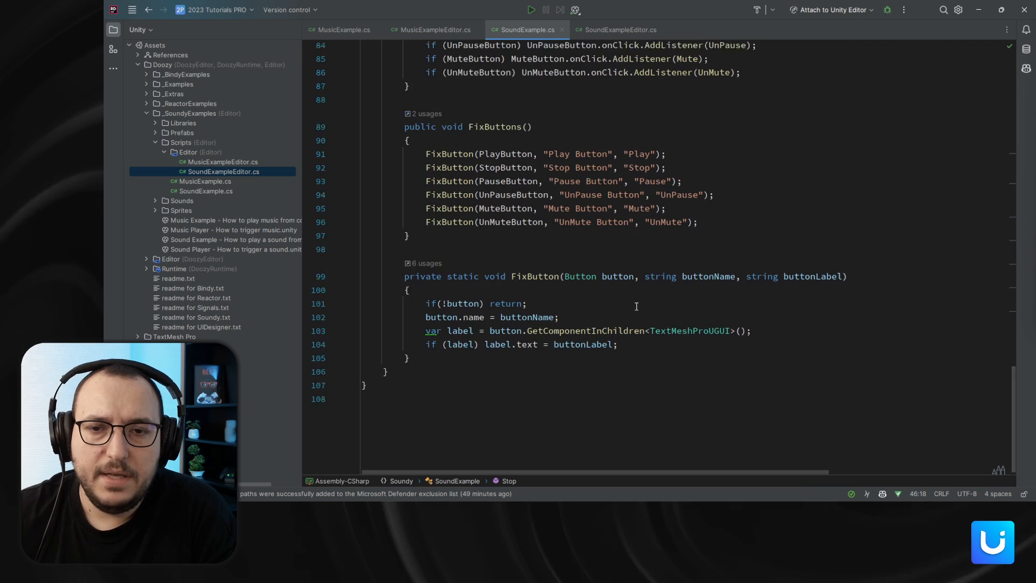
scroll(636, 307, "up", 7)
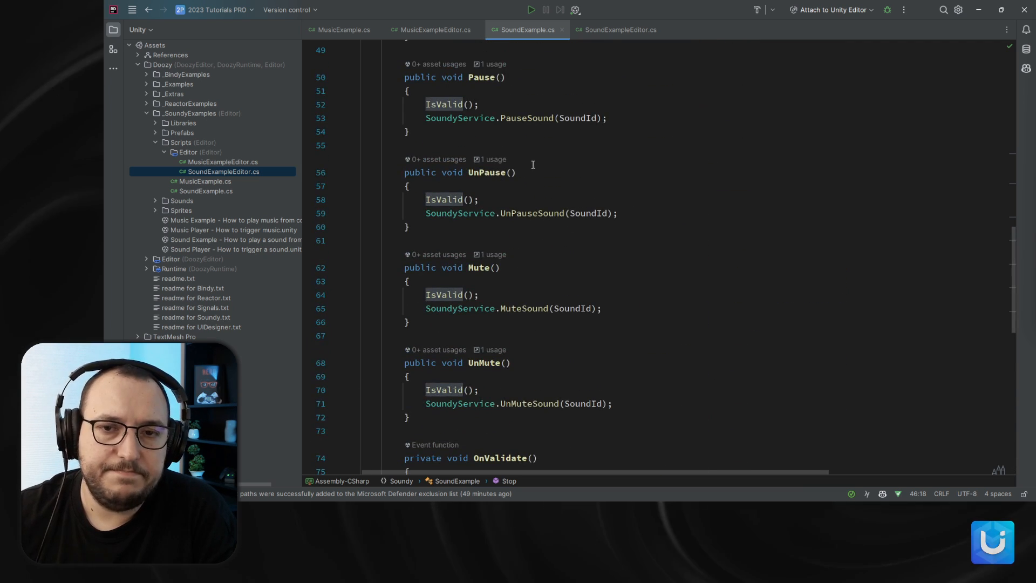
scroll(532, 165, "up", 4)
scroll(502, 136, "down", 1)
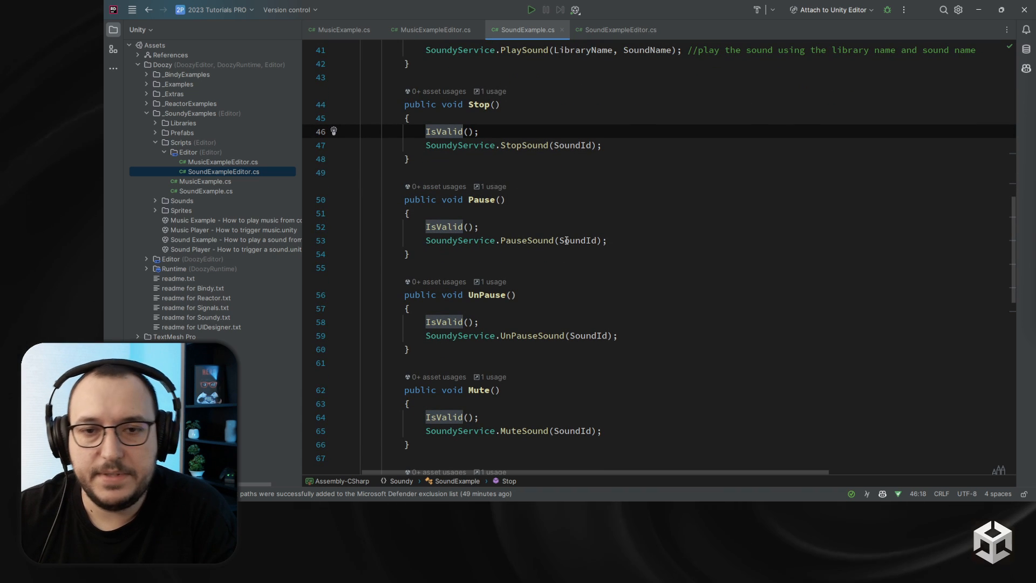
scroll(543, 320, "down", 1)
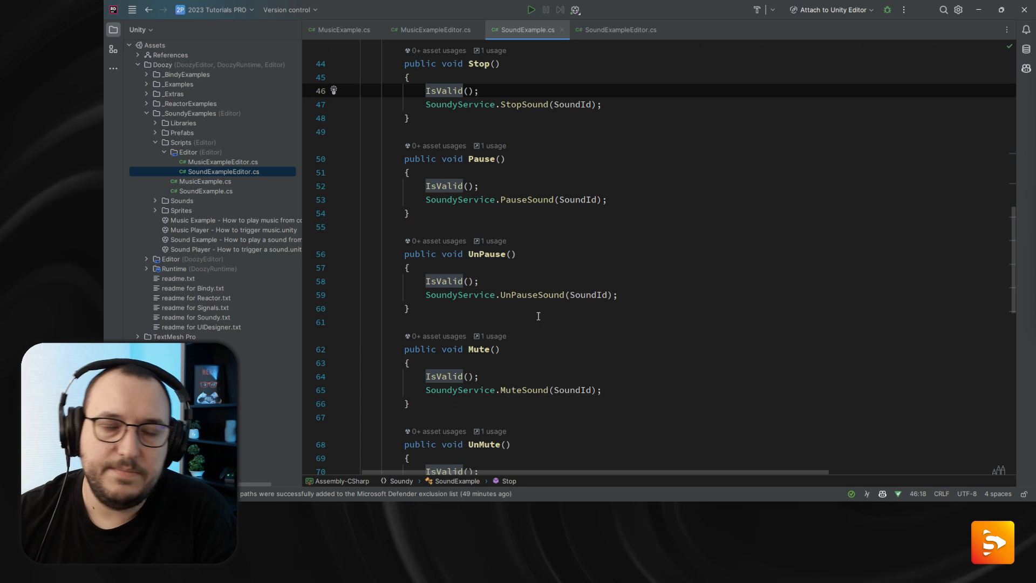
left_click(983, 15)
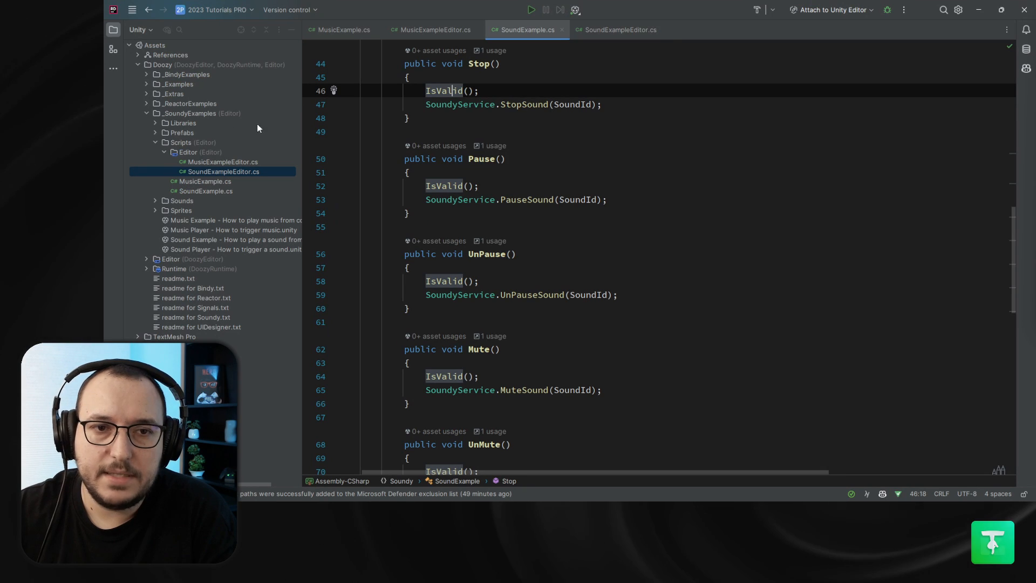
Open SoundExampleEditor.cs in the code editor and examine its custom editor class and serialized property declarations.
left_click(612, 30)
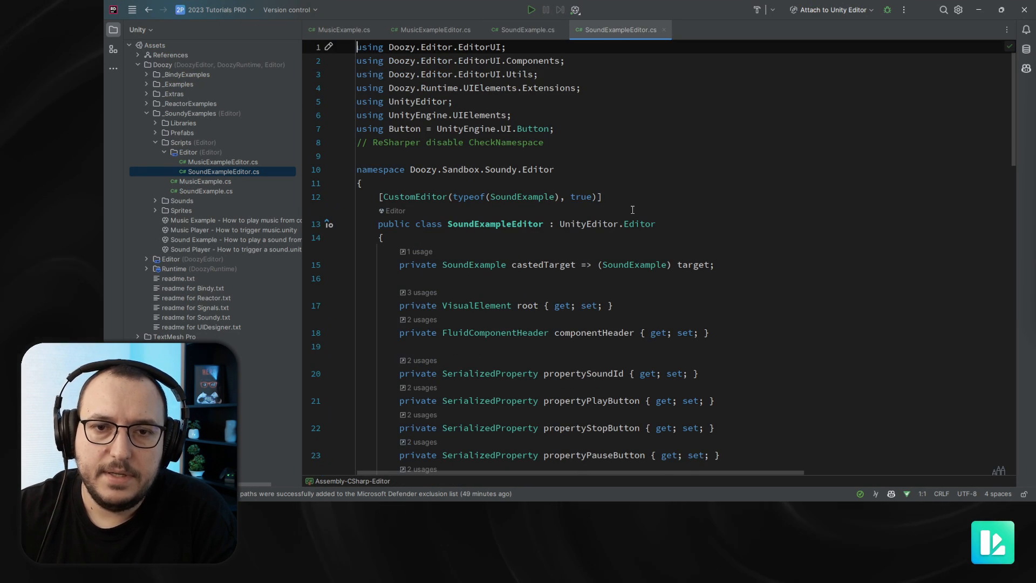
scroll(632, 210, "down", 6)
scroll(486, 188, "up", 3)
scroll(433, 170, "down", 1)
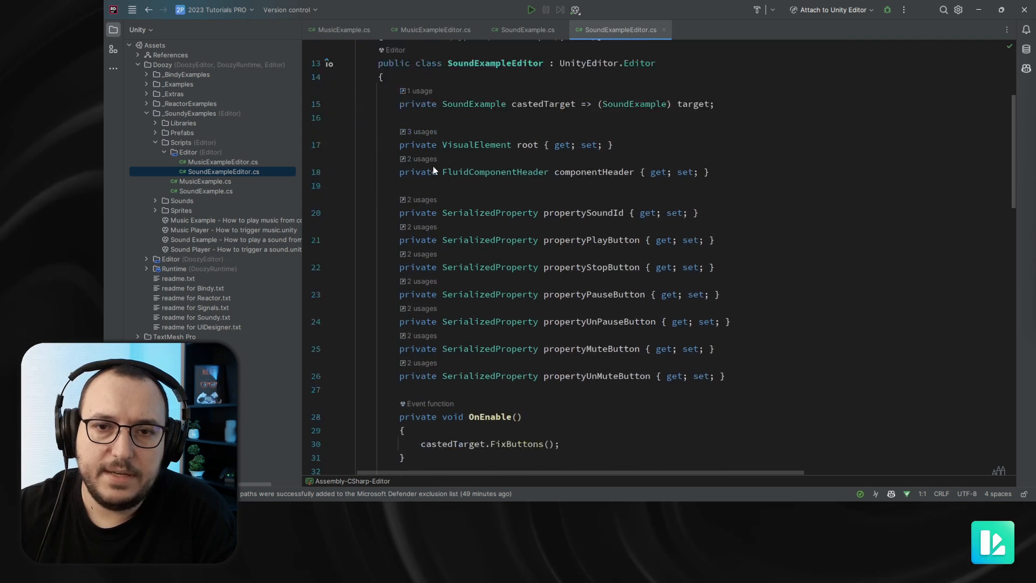
scroll(433, 171, "down", 2)
scroll(539, 151, "down", 2)
scroll(596, 134, "up", 3)
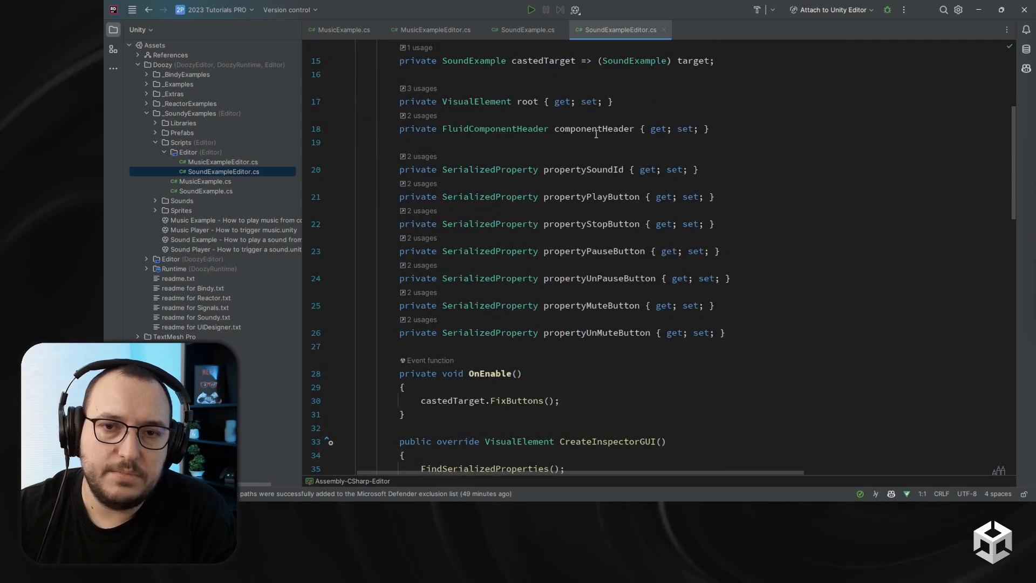
Examine the CreateInspectorGUI and FindSerializedProperties methods in SoundExampleEditor.cs.
scroll(426, 251, "down", 4)
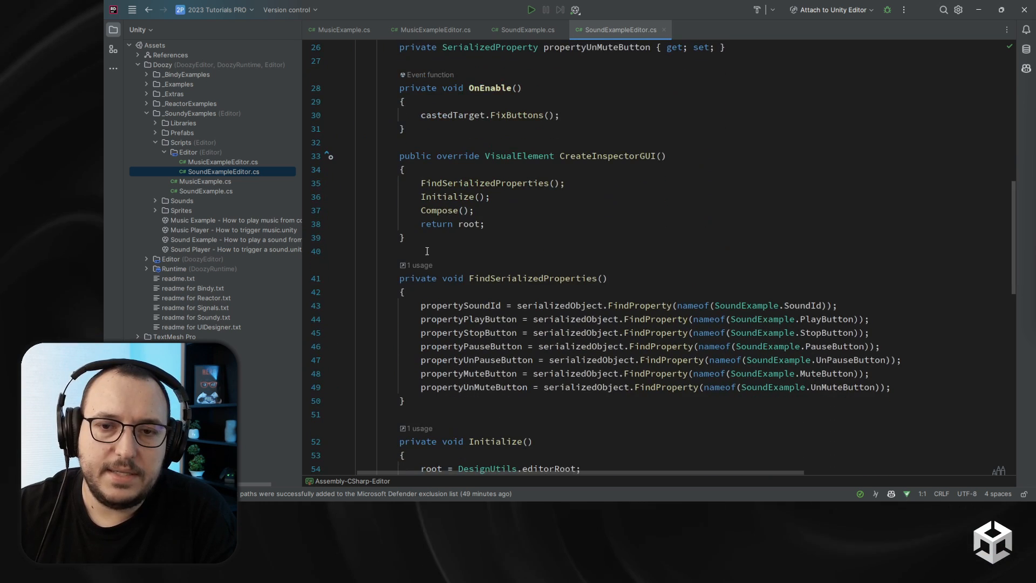
scroll(426, 250, "down", 2)
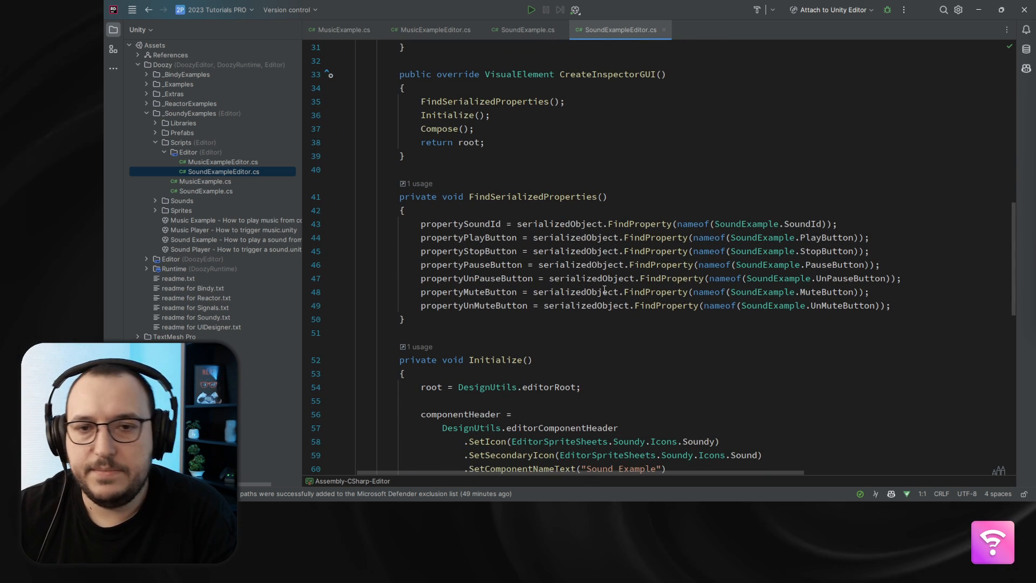
scroll(604, 290, "down", 5)
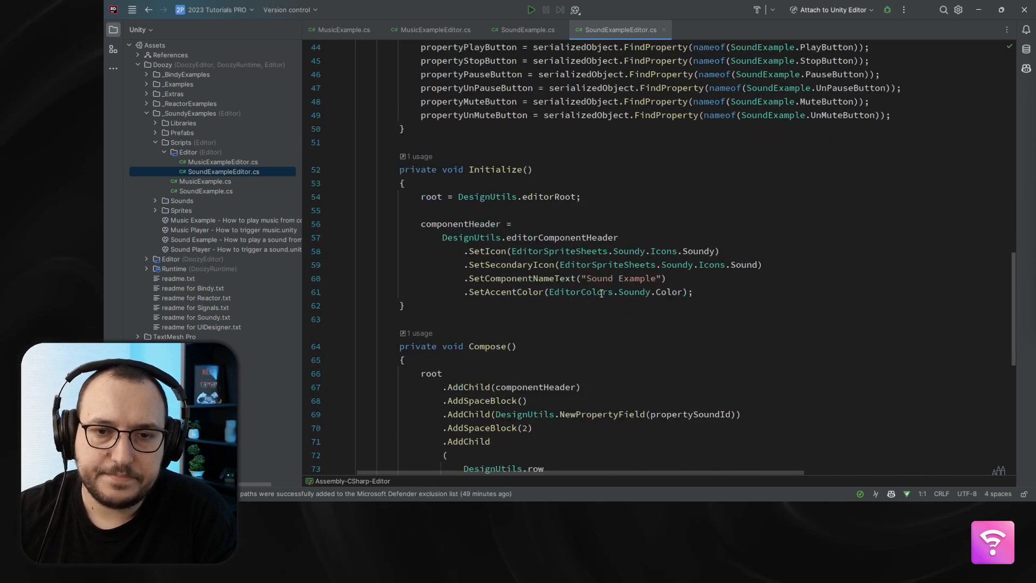
Highlight the editorRoot assignment and the componentHeader block in the Initialize method, then return to Unity.
left_click(434, 180)
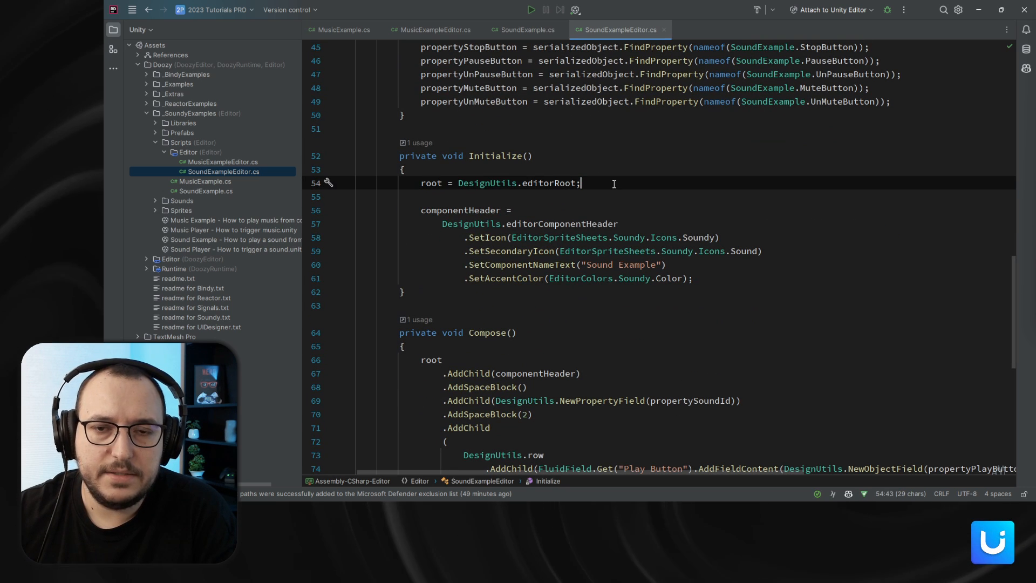
left_click_drag(410, 210, 776, 280)
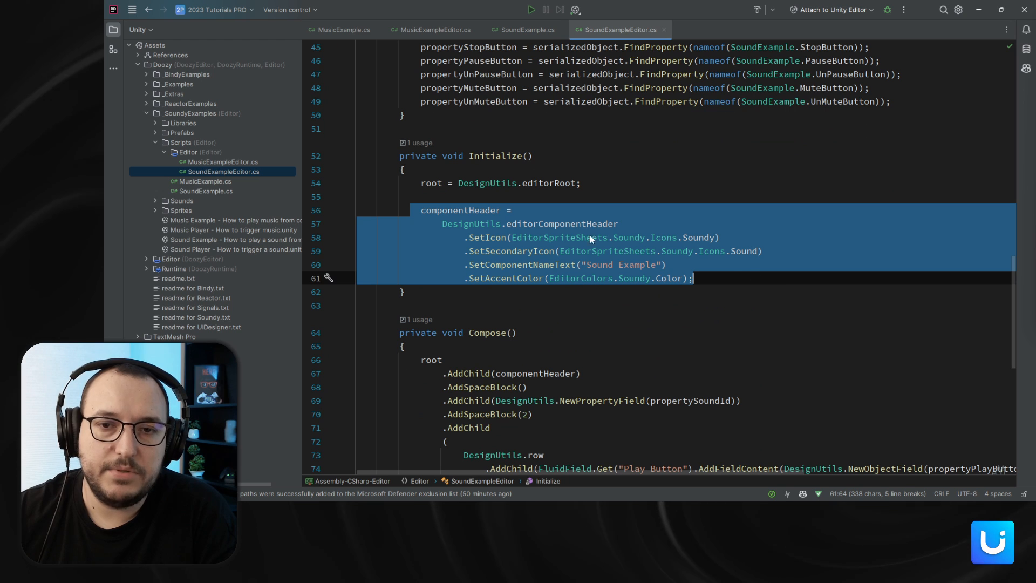
left_click(978, 9)
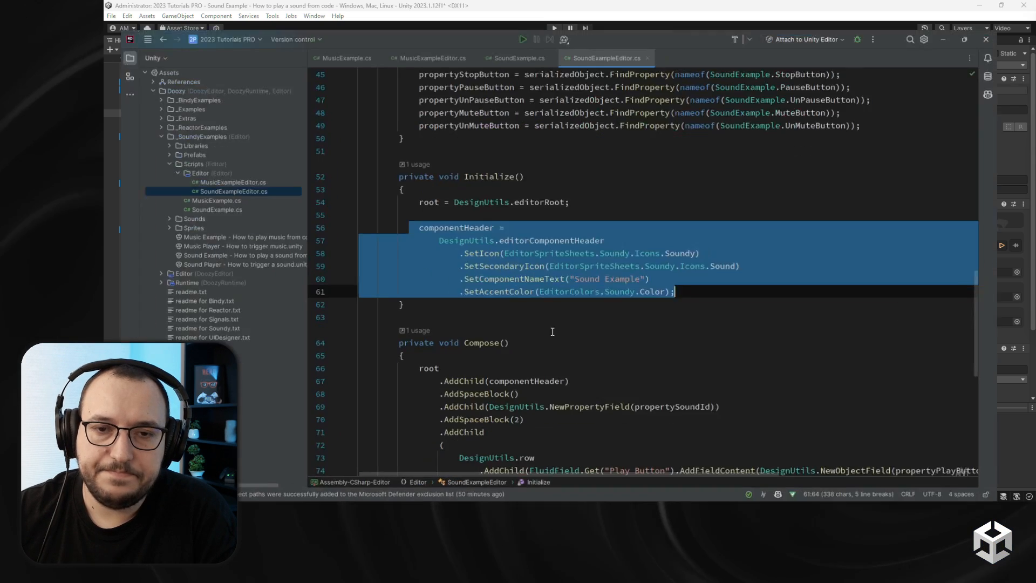
Inspect the componentHeader's icon, secondary icon, name text and accent color calls by highlighting them in the Initialize method.
left_click(511, 220)
left_click_drag(464, 238, 749, 228)
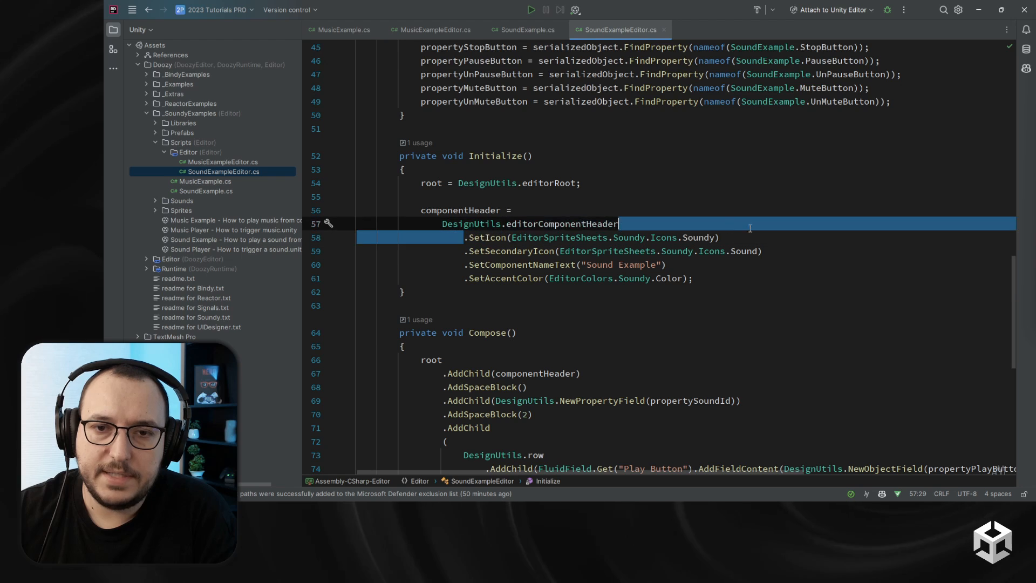
left_click(492, 252)
left_click_drag(458, 265, 668, 265)
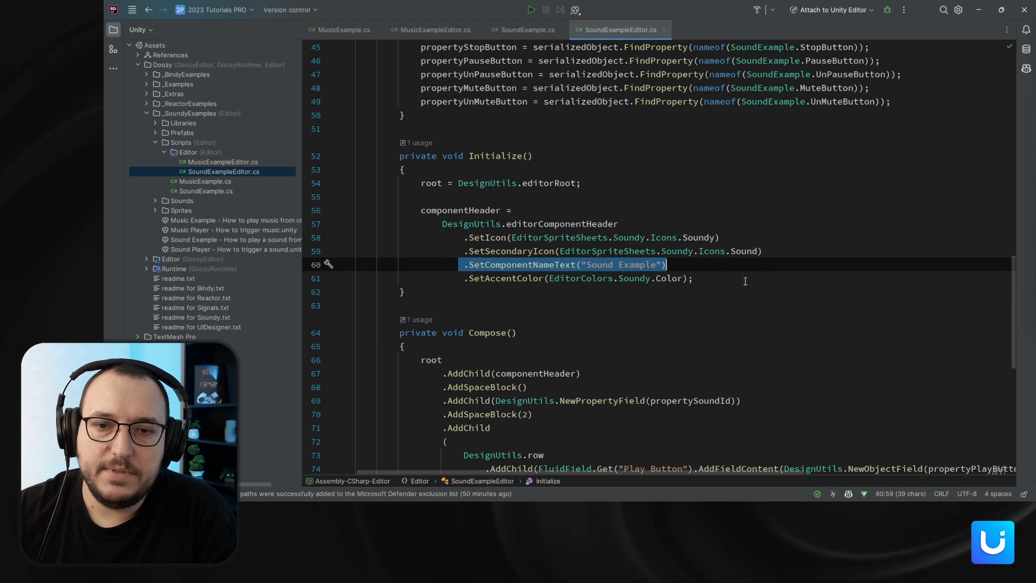
left_click(745, 281)
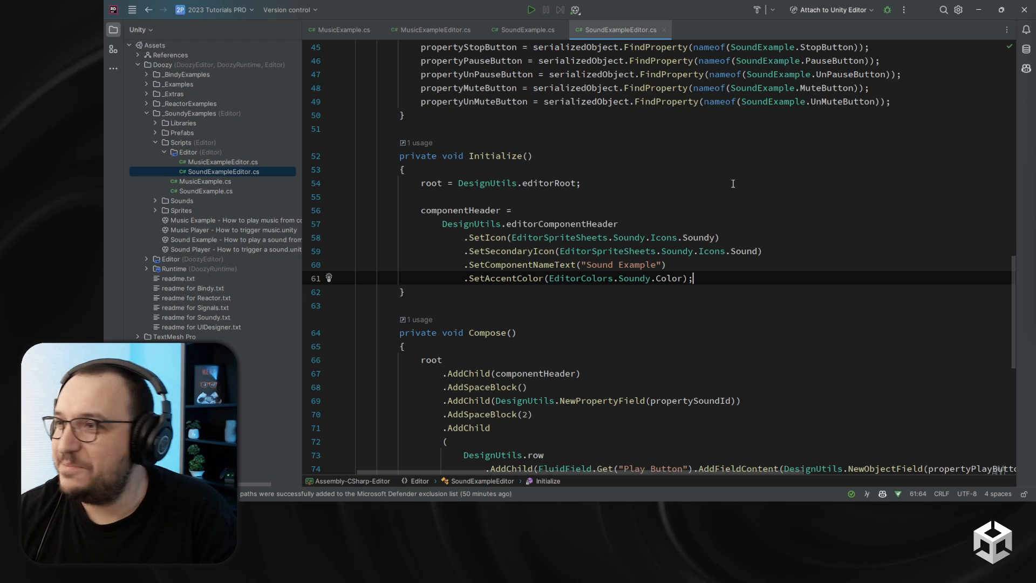
Examine the Compose method, mark propertySoundId in its NewPropertyField call, and return to Unity.
scroll(480, 239, "down", 5)
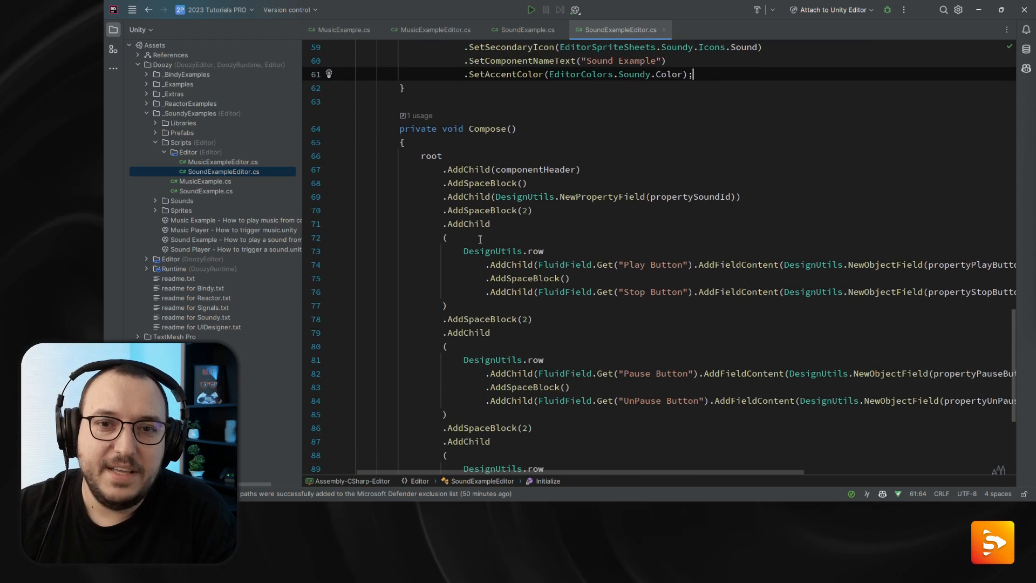
scroll(463, 79, "down", 2)
scroll(566, 436, "up", 2)
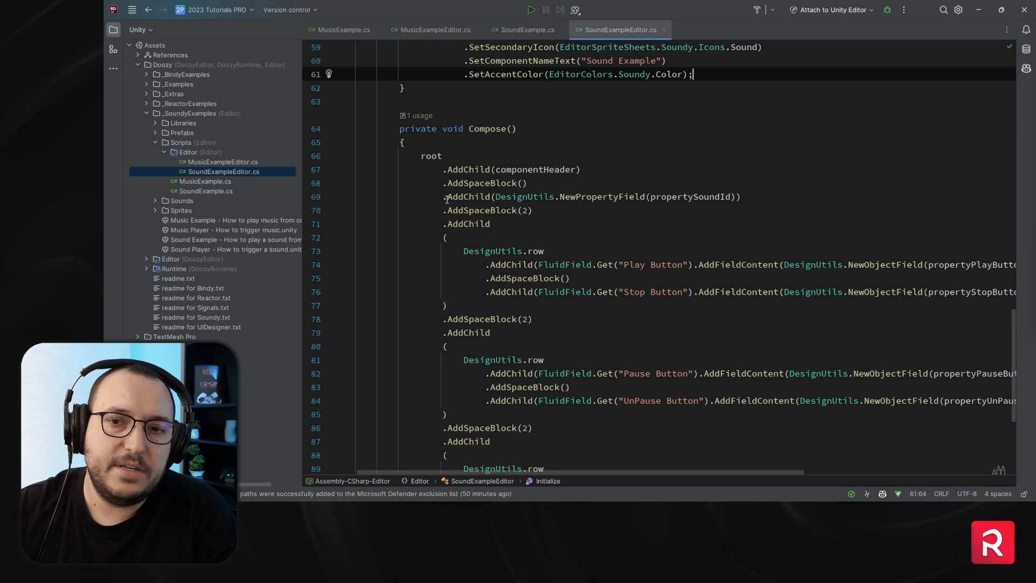
double_click(717, 193)
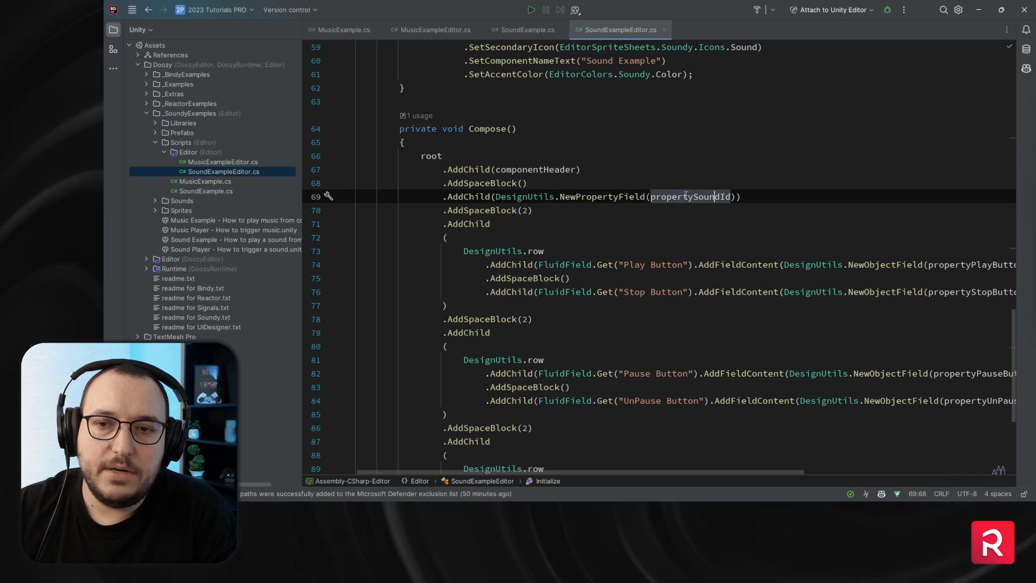
left_click(979, 10)
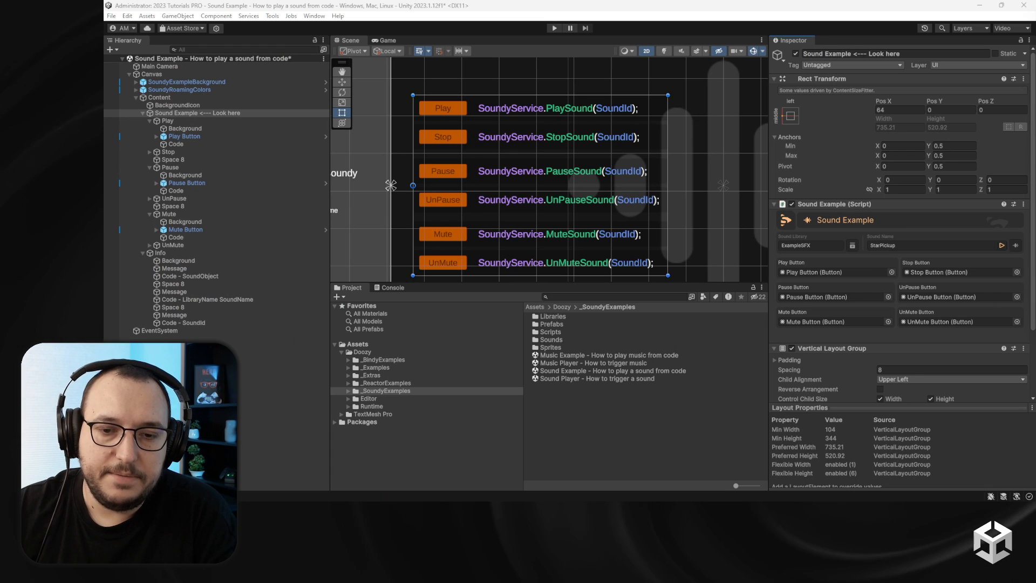
Examine the button field rows in the Compose method of SoundExampleEditor.cs and compare them with the Sound Example component in Unity.
key("alt+Tab")
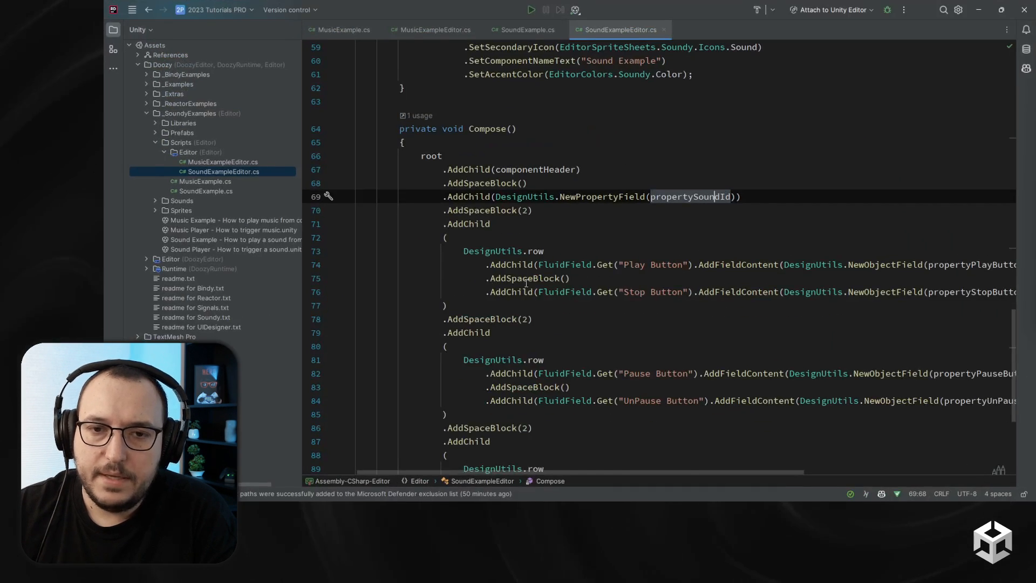
scroll(623, 197, "down", 3)
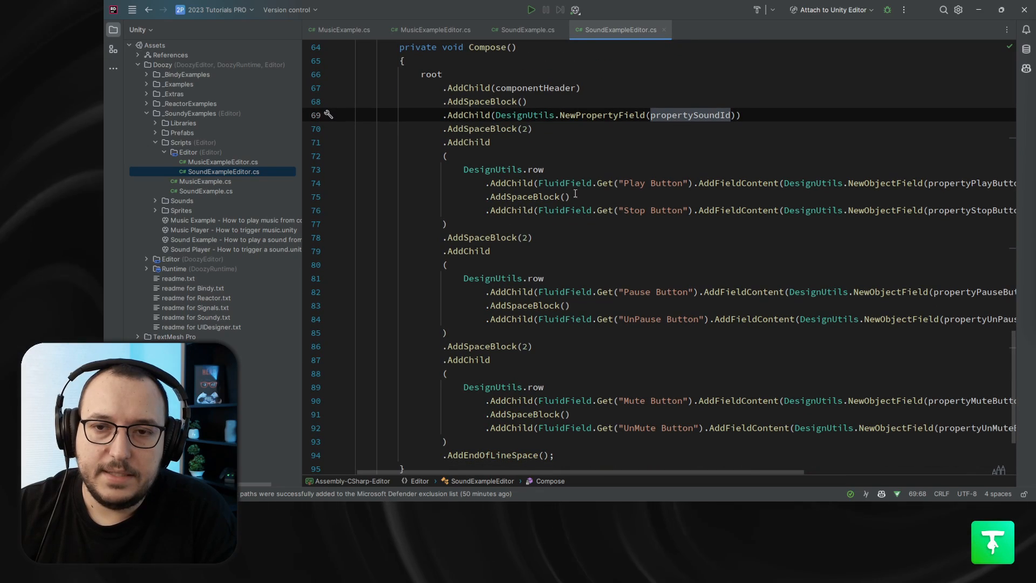
scroll(602, 185, "right", 10)
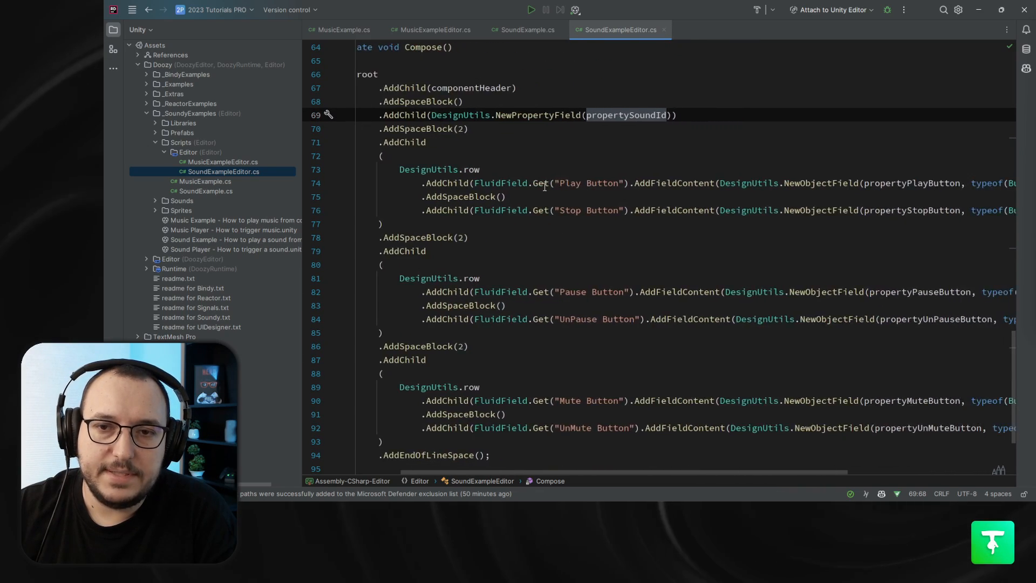
scroll(544, 187, "left", 4)
scroll(544, 187, "left", 3)
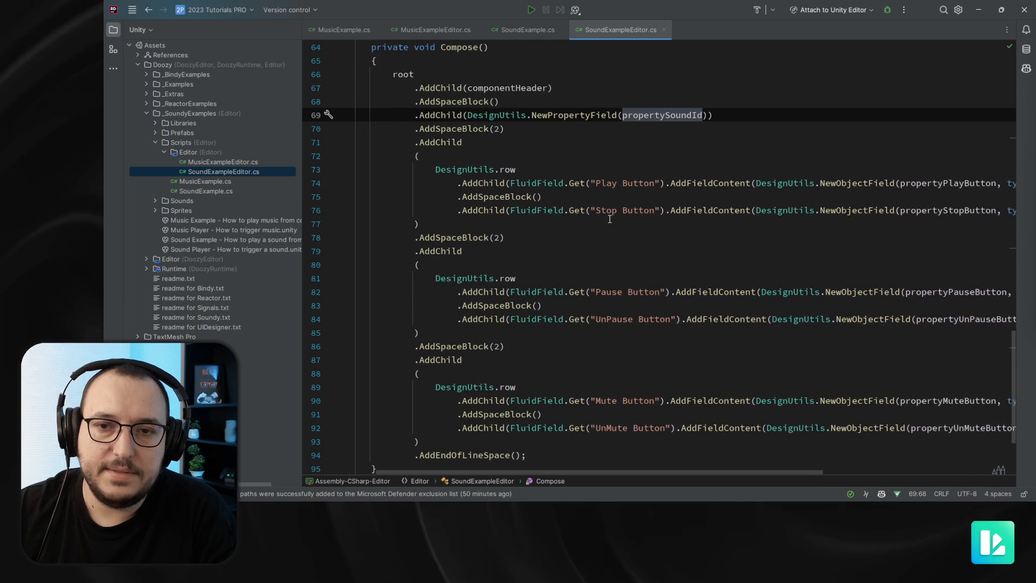
key("alt+Tab")
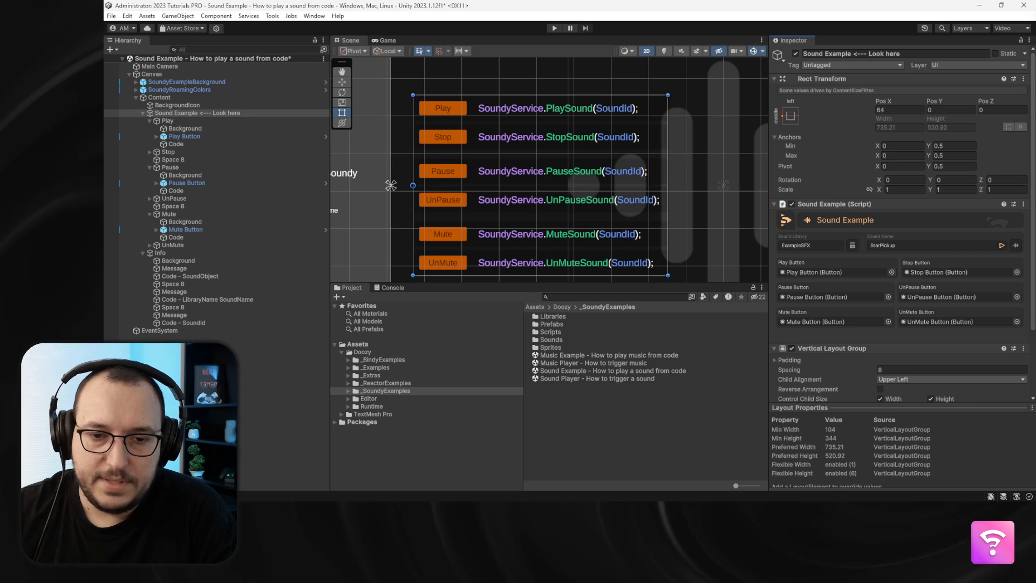
key("alt+Tab")
scroll(626, 238, "down", 5)
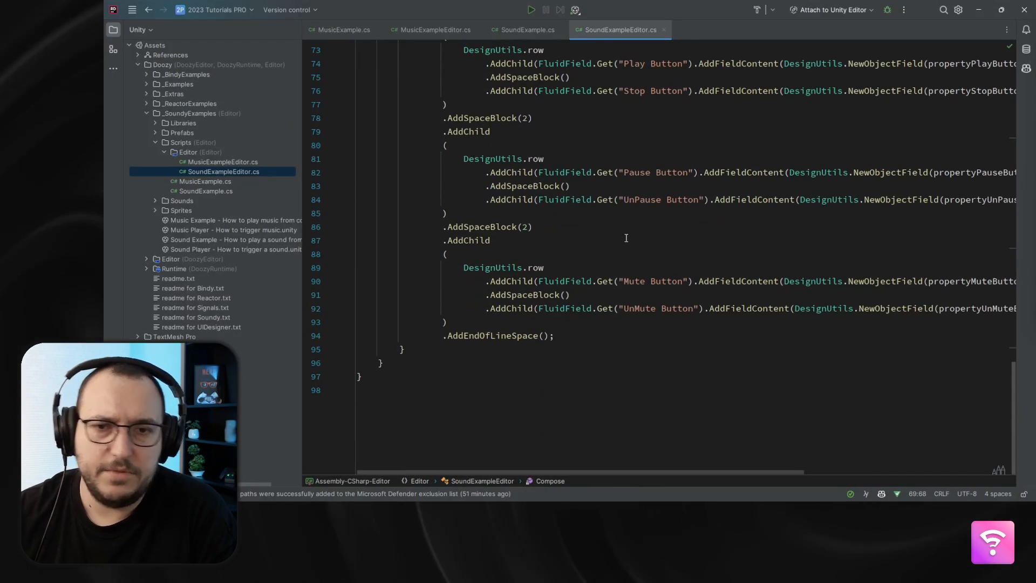
scroll(626, 238, "right", 5)
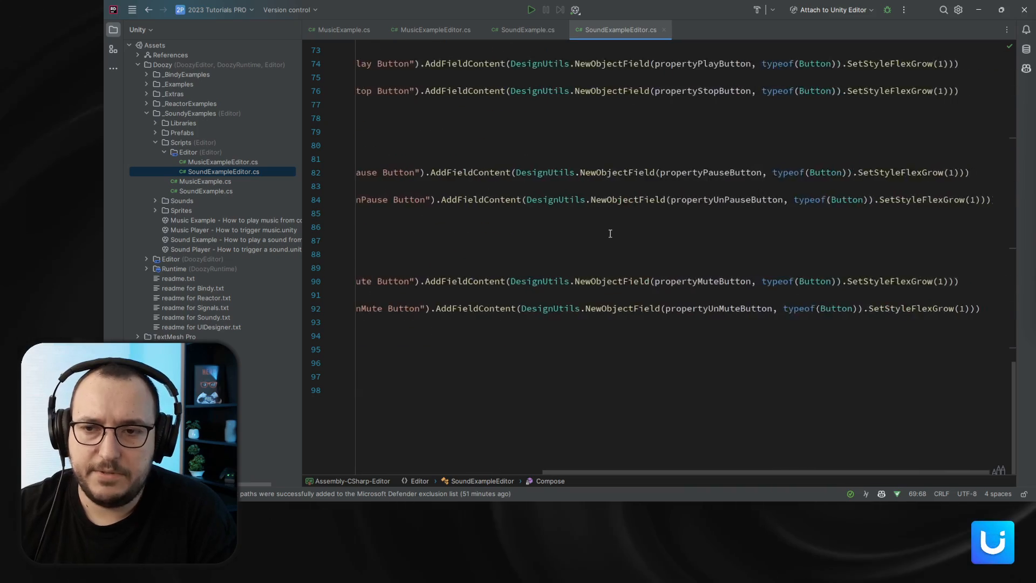
scroll(610, 233, "left", 5)
Review SoundExampleEditor.cs from its property declarations through Compose, show SoundExample.cs and return to Unity.
scroll(610, 233, "up", 13)
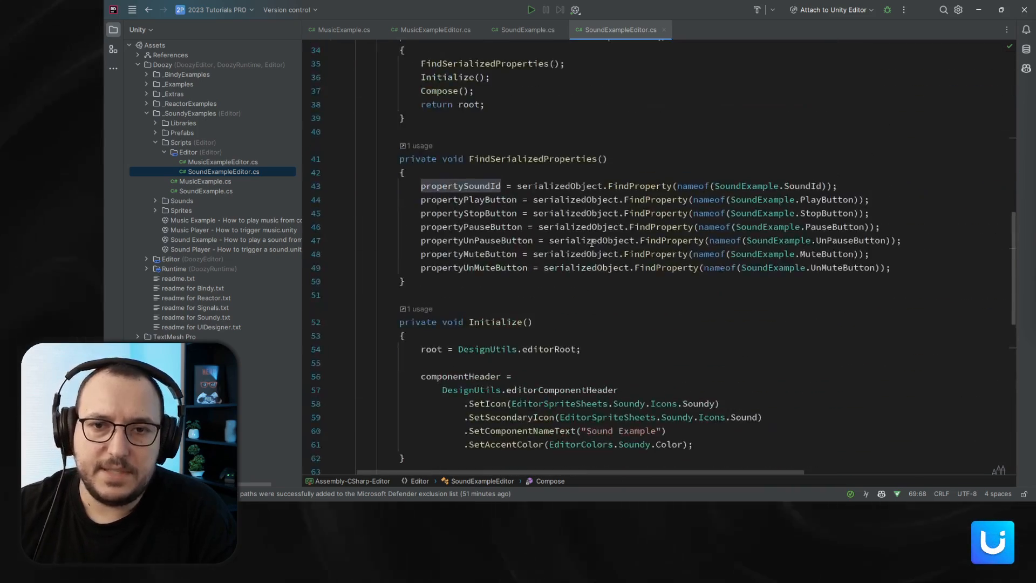
scroll(592, 242, "up", 10)
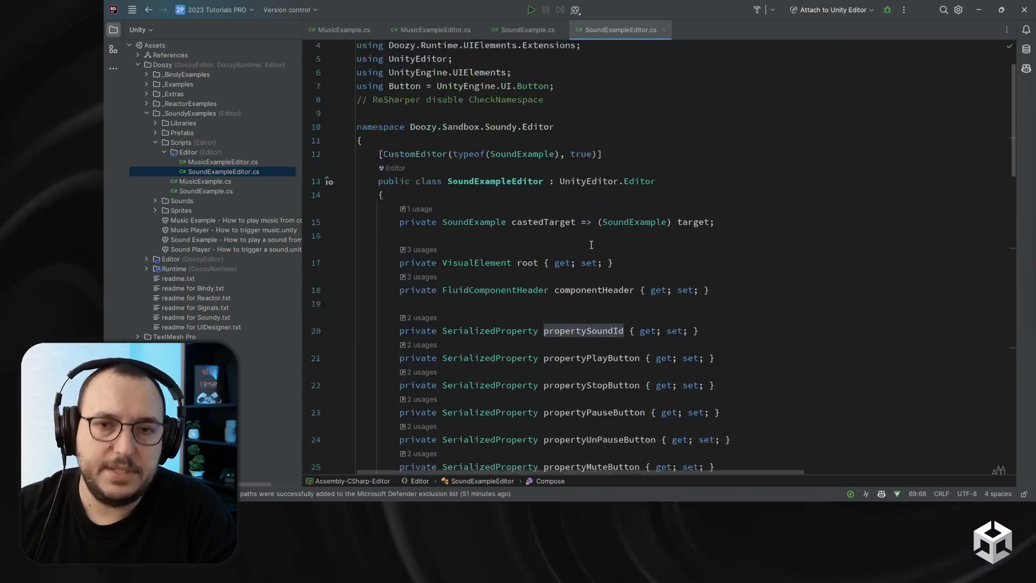
scroll(591, 245, "down", 12)
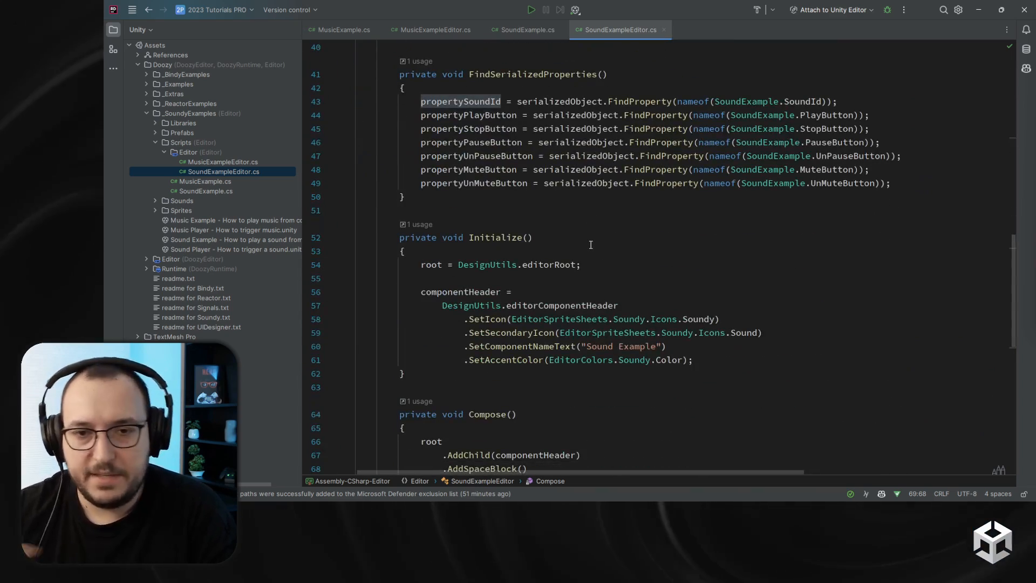
scroll(611, 242, "down", 1)
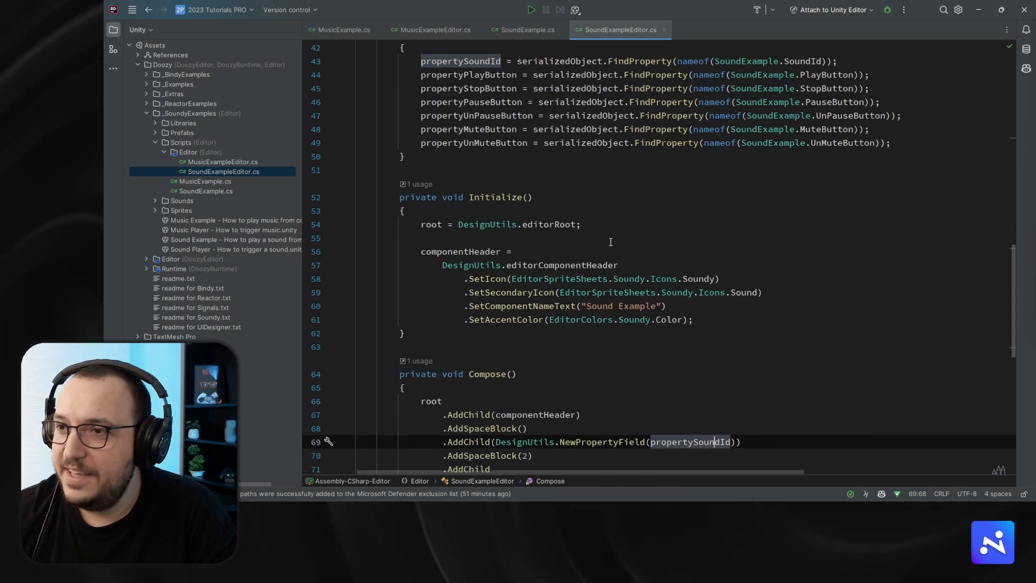
scroll(611, 241, "down", 8)
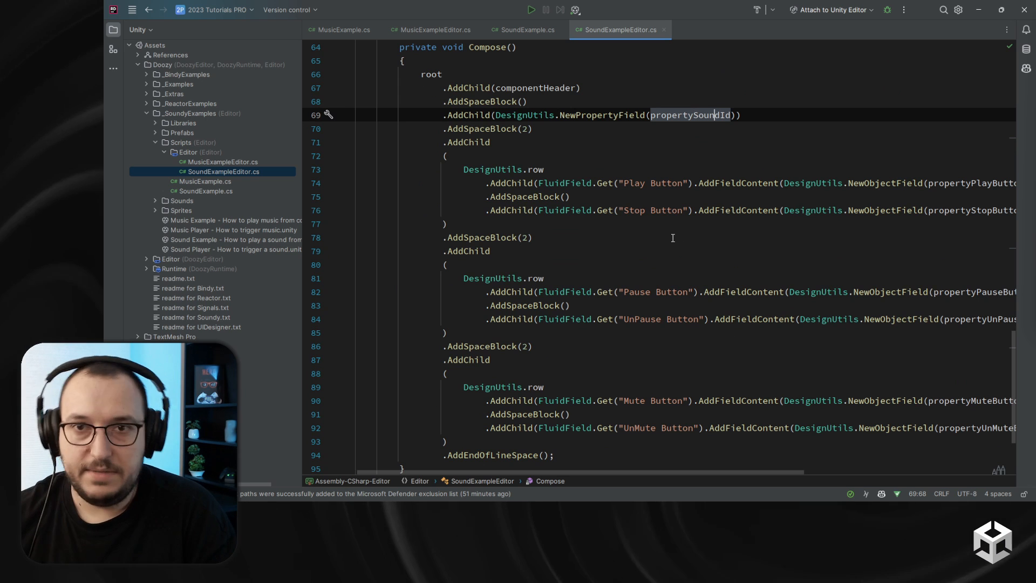
left_click(504, 32)
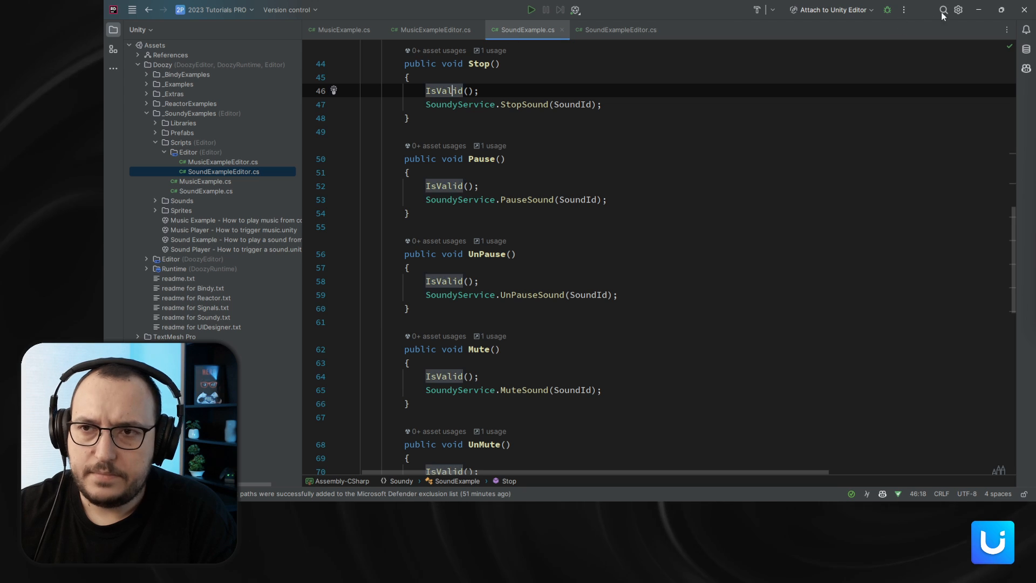
left_click(977, 10)
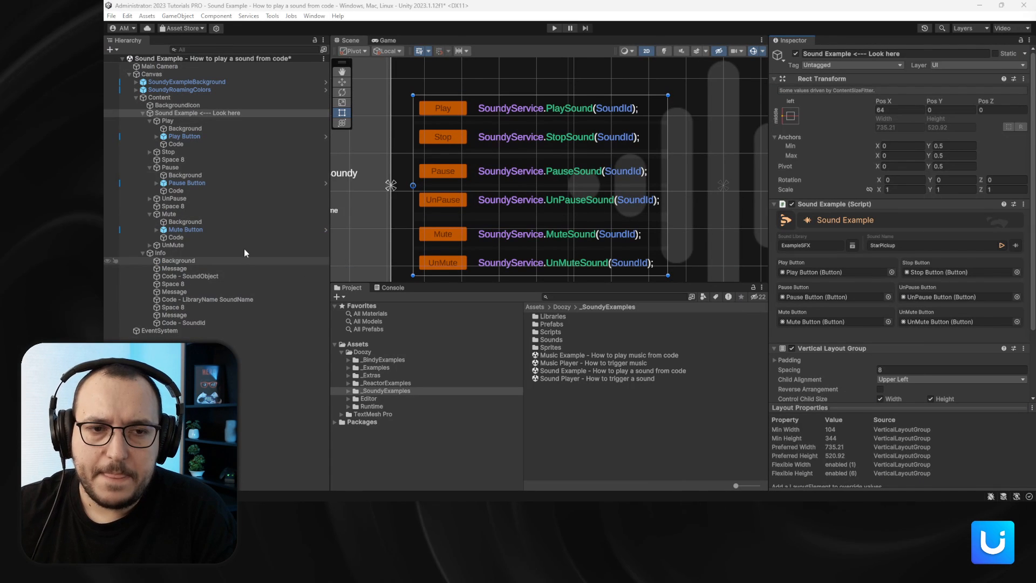
Collapse the Content object in the Hierarchy and open the Assets/Doozy/Runtime/Soundy folder.
left_click(136, 98)
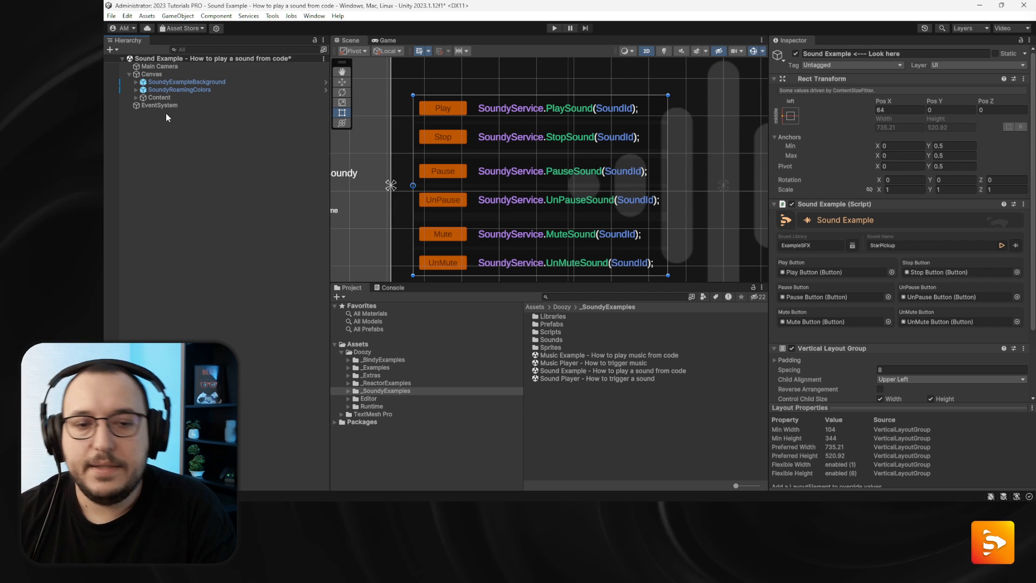
left_click(372, 407)
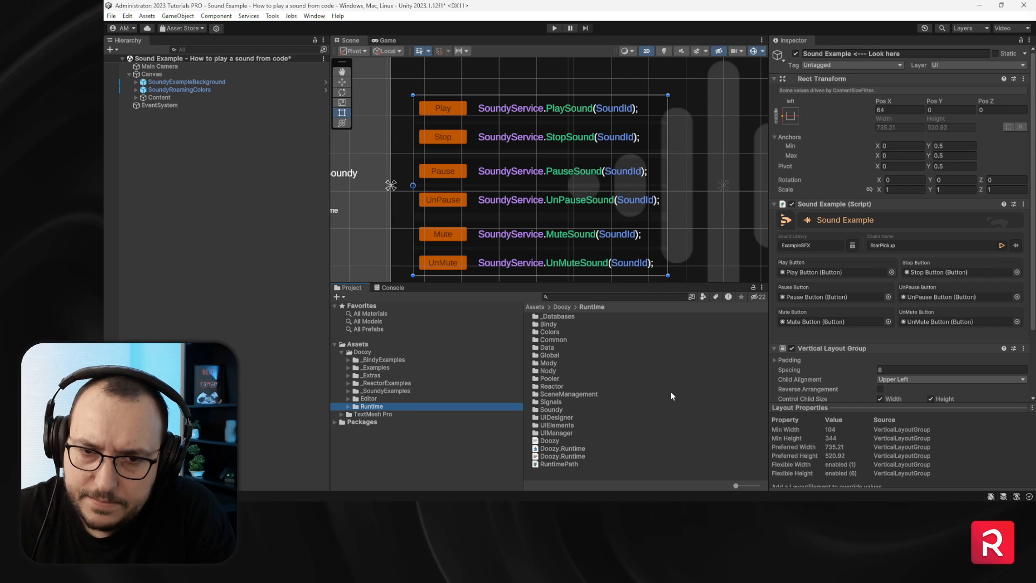
double_click(561, 409)
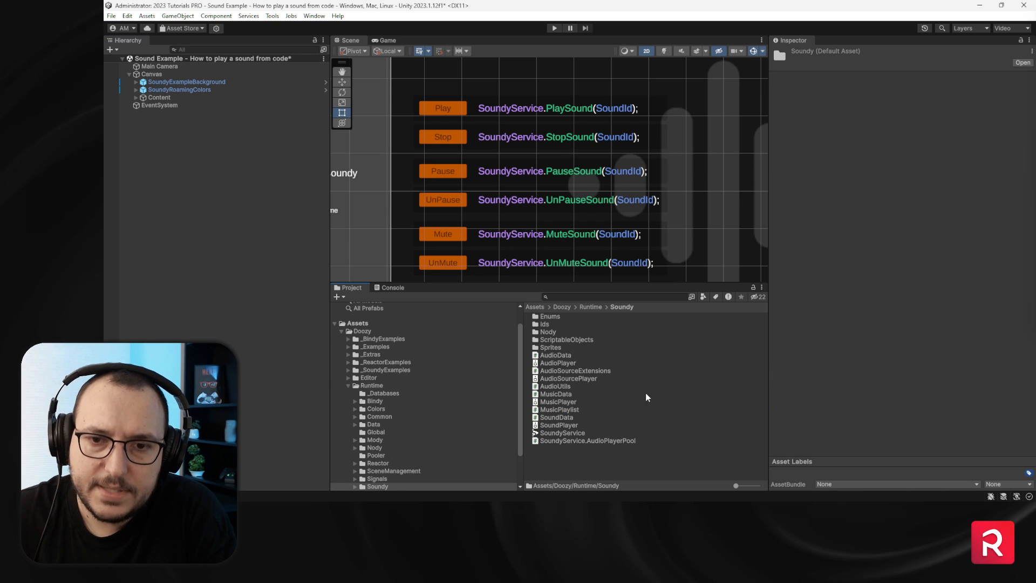
Open the AudioPlayer script from the Soundy folder, collapse all its code regions and look over the region list.
left_click(603, 365)
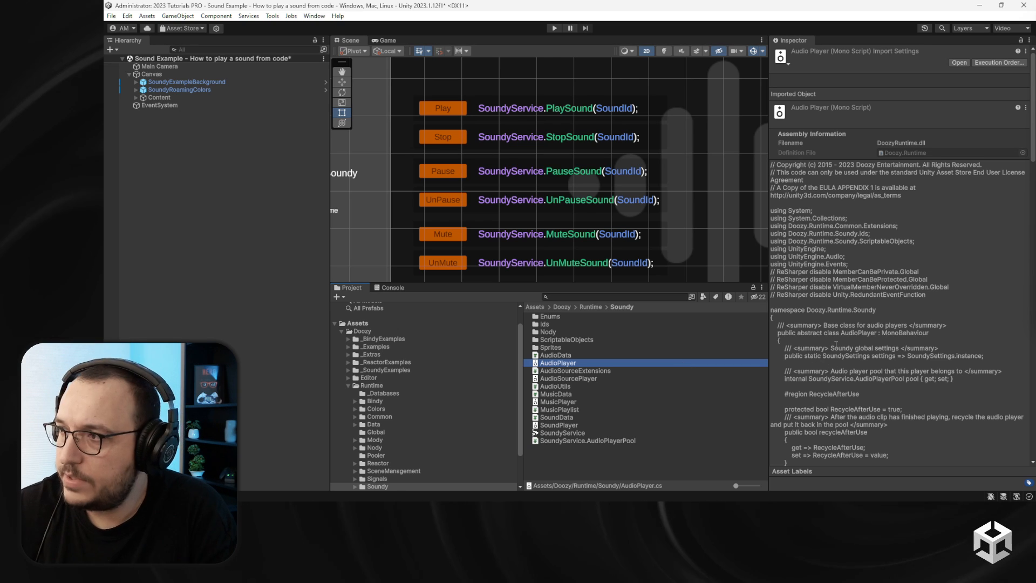
double_click(603, 365)
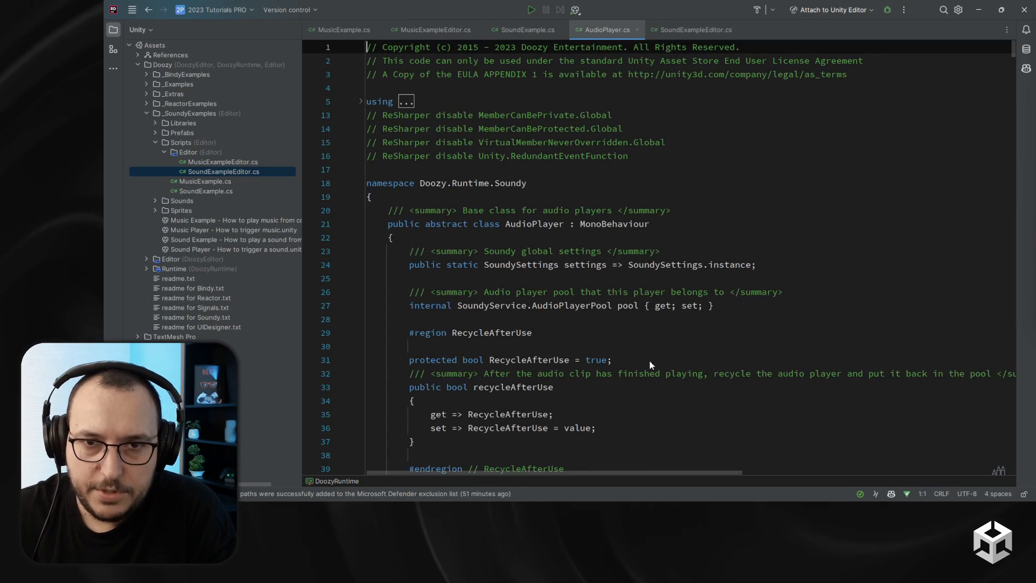
key("ctrl+shift+minus")
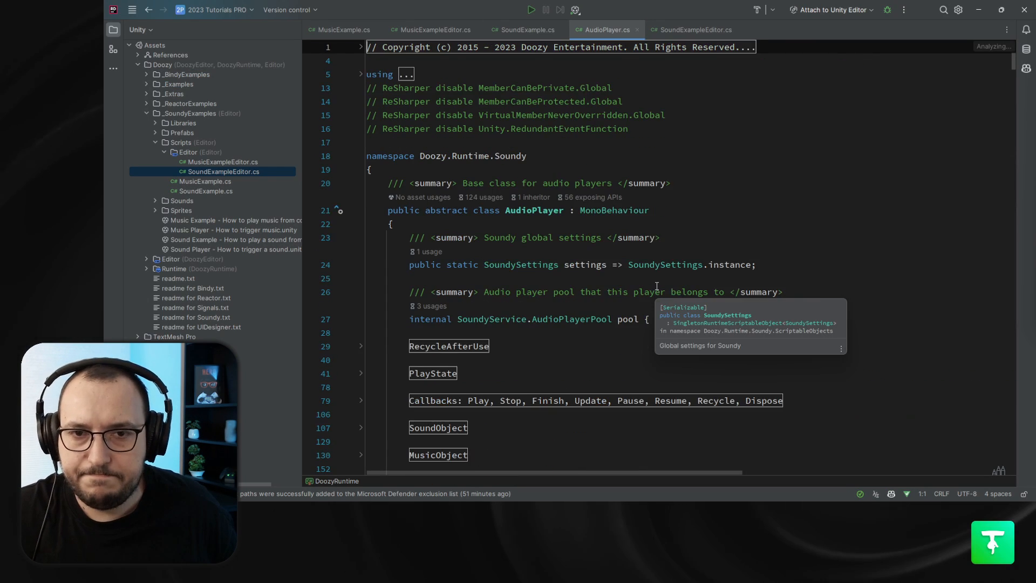
scroll(552, 291, "down", 1, "ctrl")
scroll(552, 292, "down", 2)
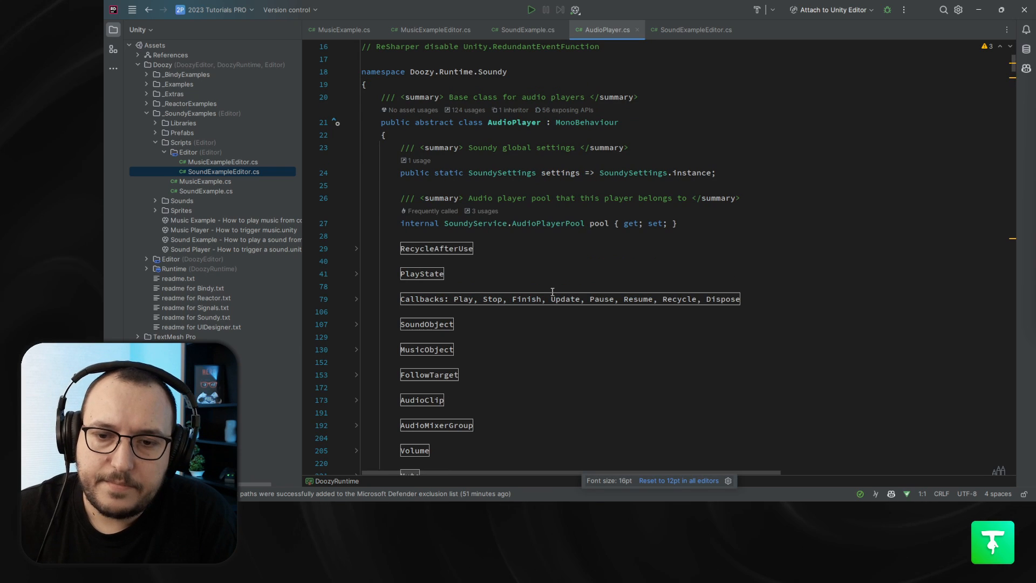
scroll(552, 292, "up", 2)
scroll(552, 292, "up", 1, "ctrl")
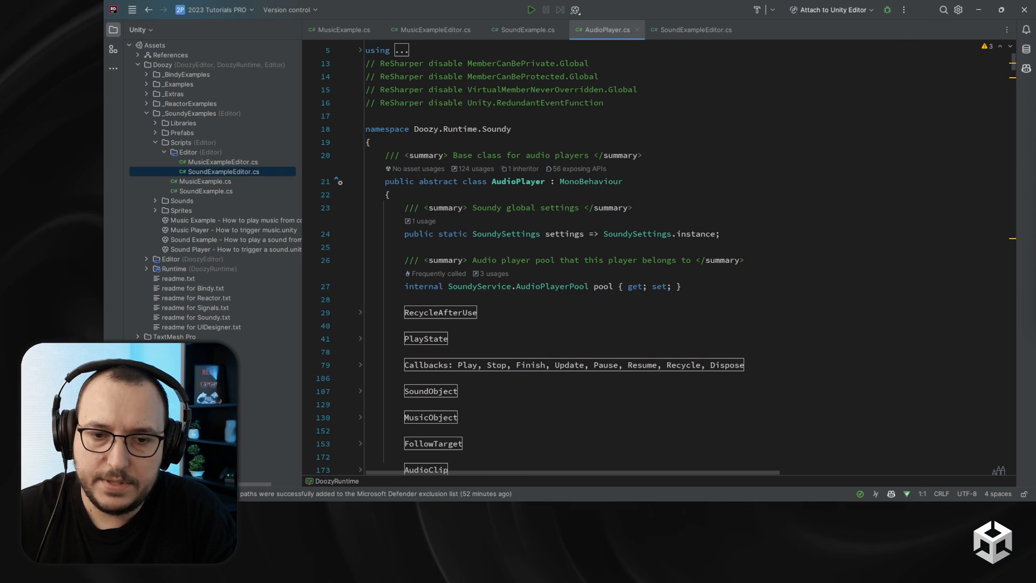
Return to Unity, open the AudioSourcePlayer script and highlight the AudioPlayer base class in its declaration.
left_click(978, 9)
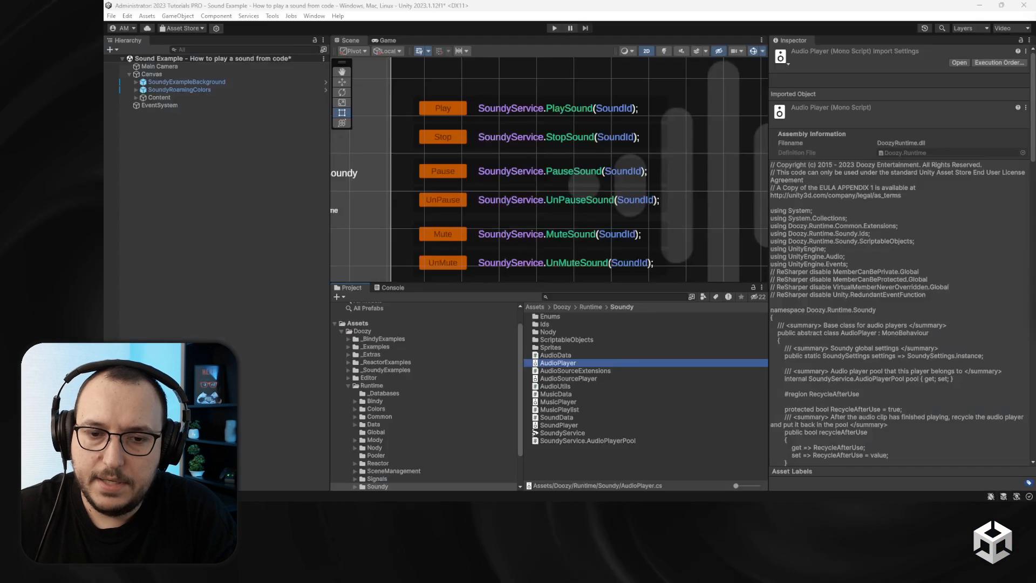
double_click(575, 378)
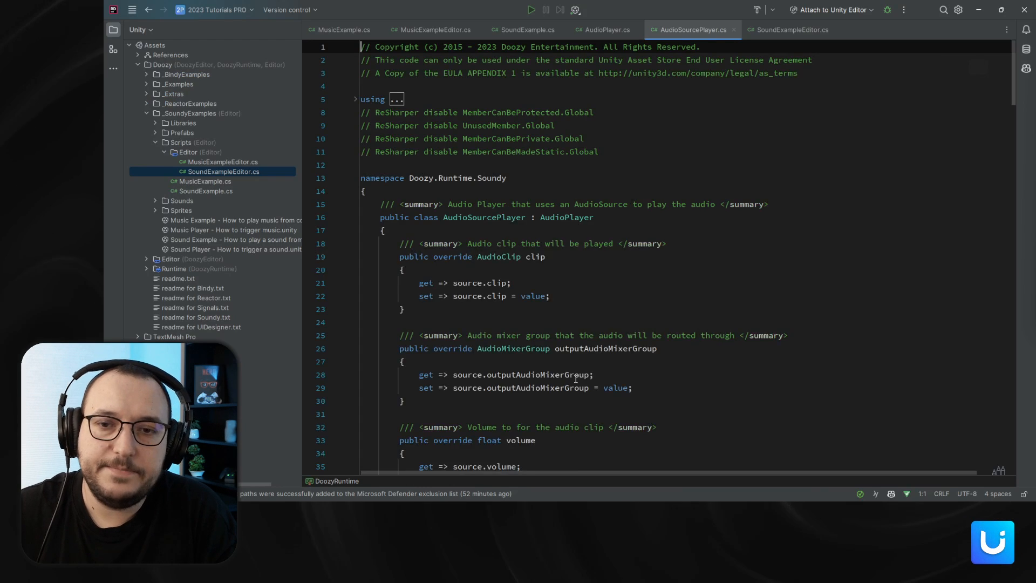
double_click(445, 204)
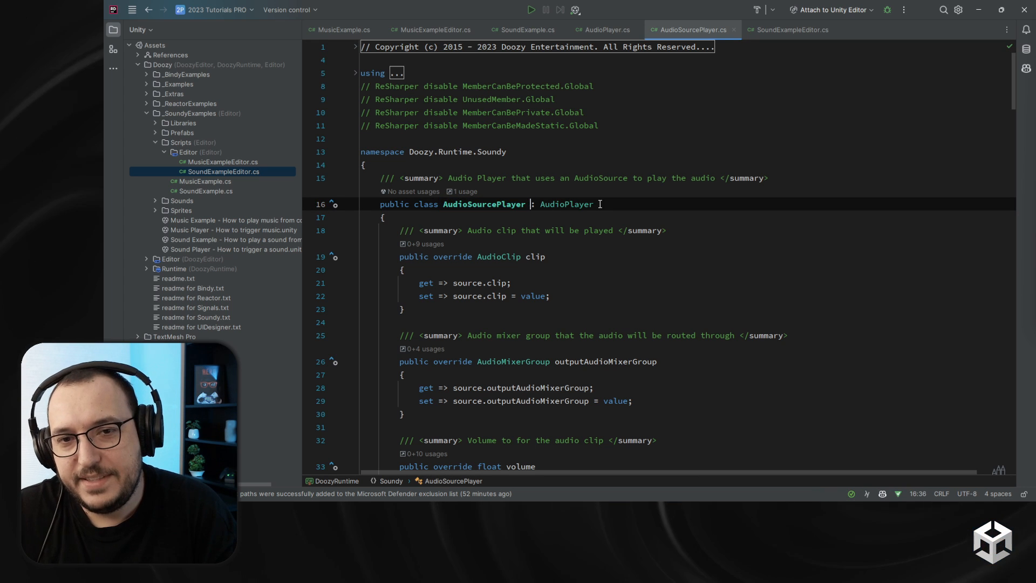
double_click(572, 204)
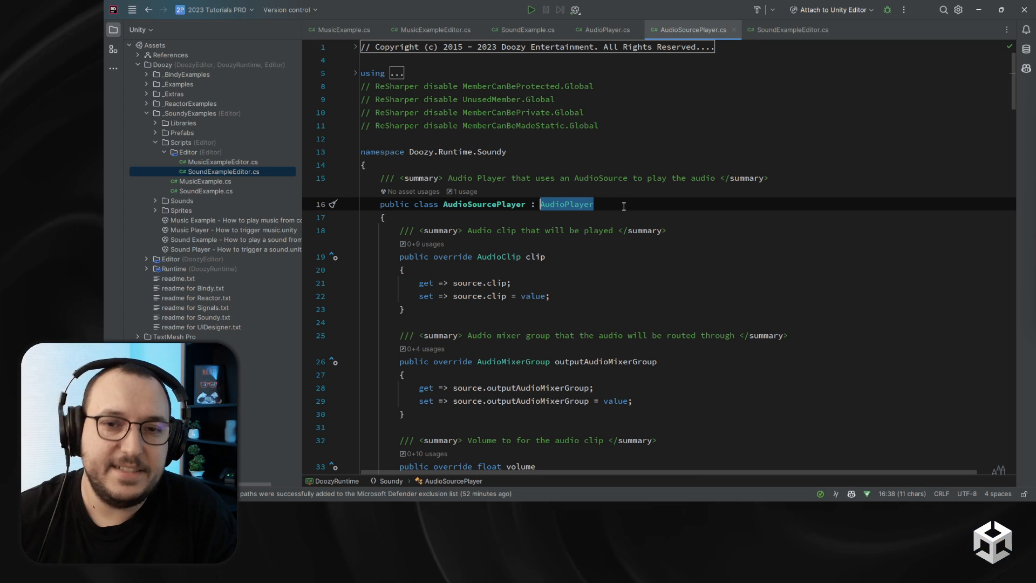
Examine the property and playback method overrides throughout AudioSourcePlayer.cs, ending back at the highlighted class name in its declaration.
scroll(625, 204, "down", 9)
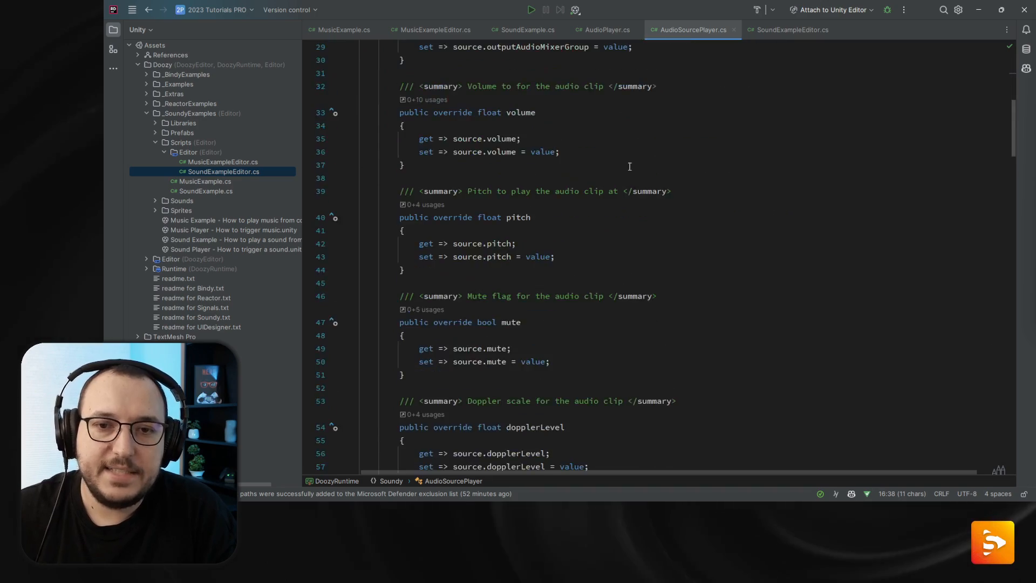
scroll(630, 166, "down", 19)
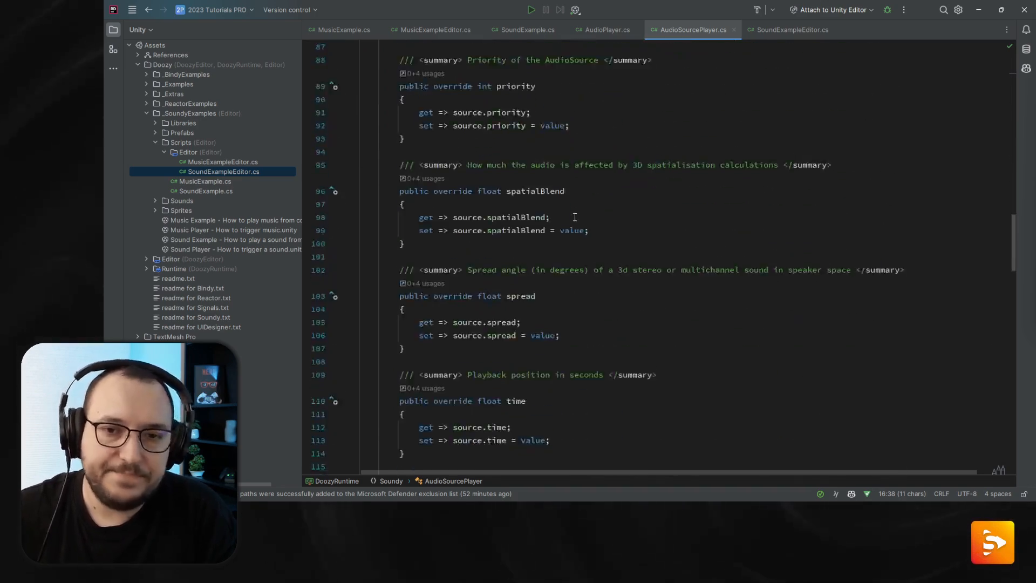
scroll(574, 217, "down", 15)
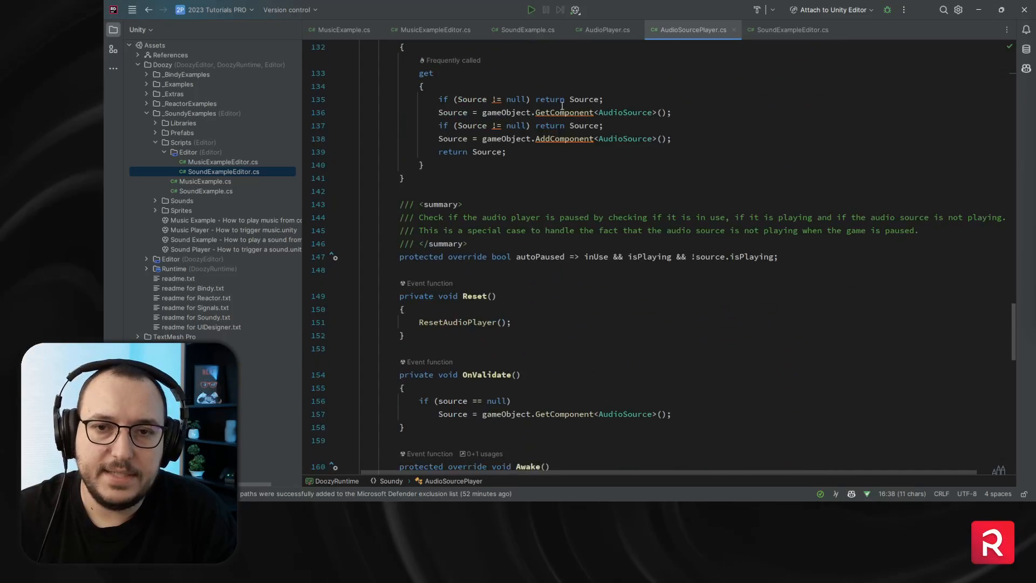
scroll(561, 106, "down", 7)
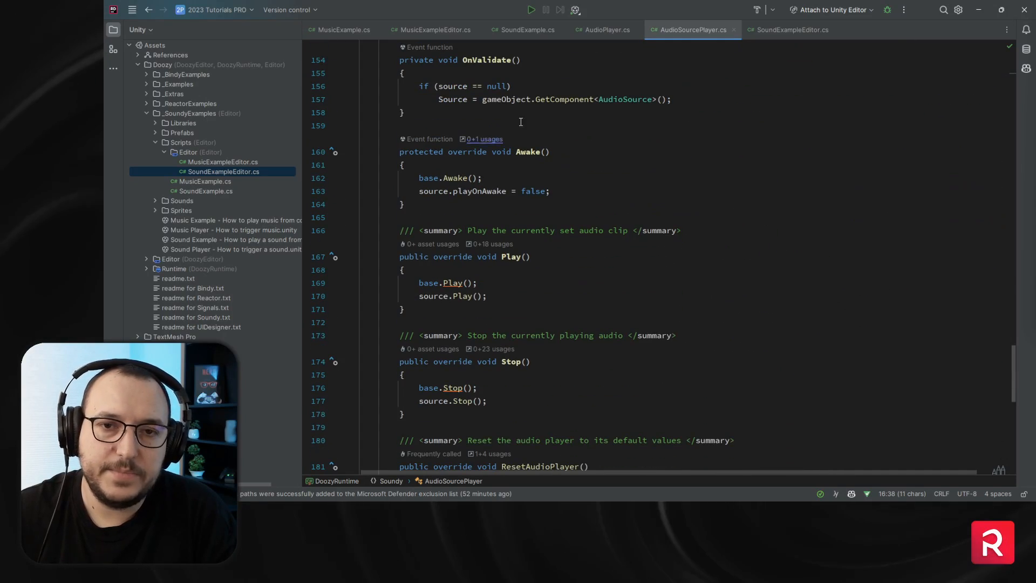
scroll(592, 162, "down", 5)
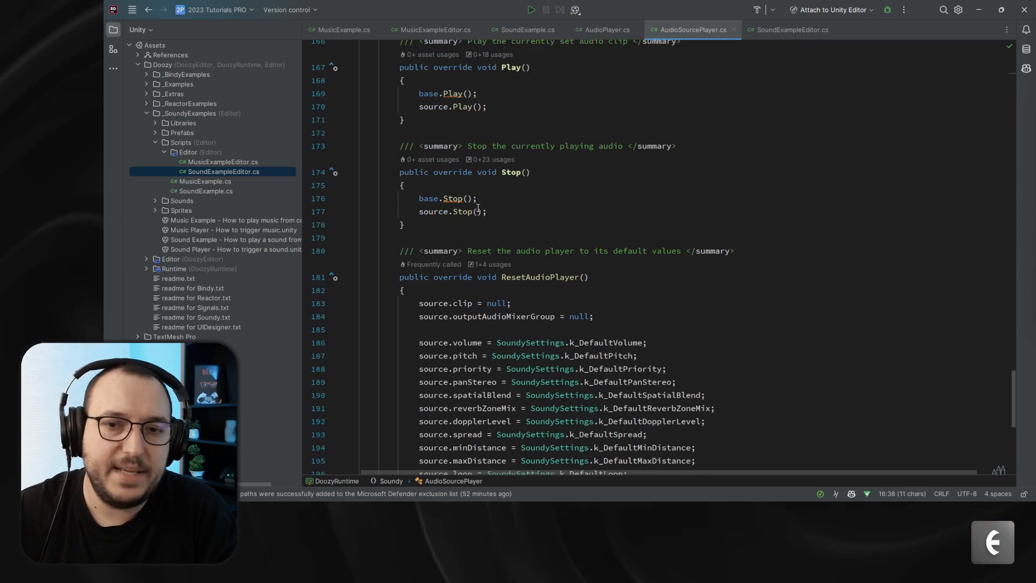
scroll(478, 207, "down", 8)
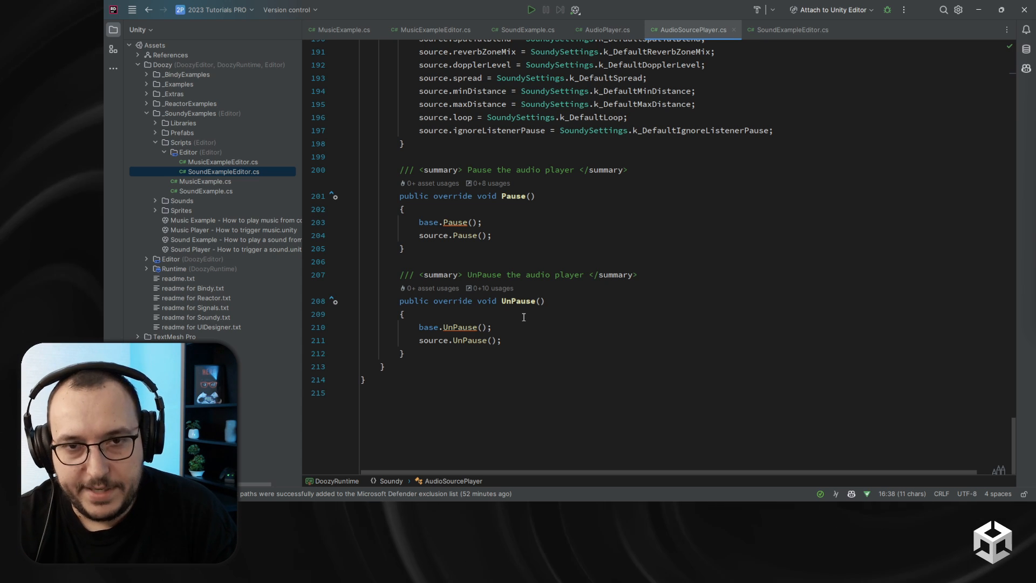
scroll(523, 316, "up", 20)
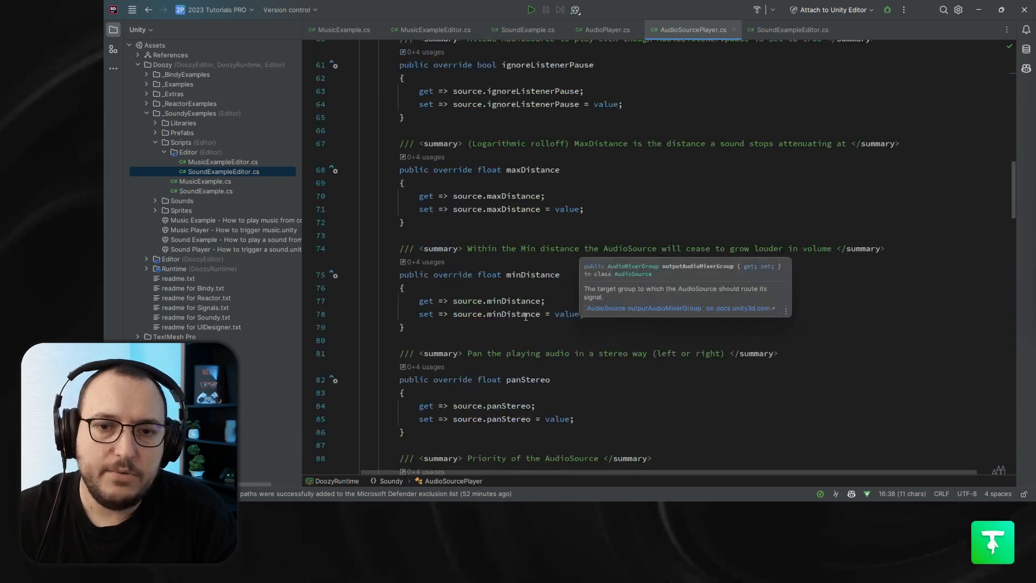
scroll(525, 316, "up", 18)
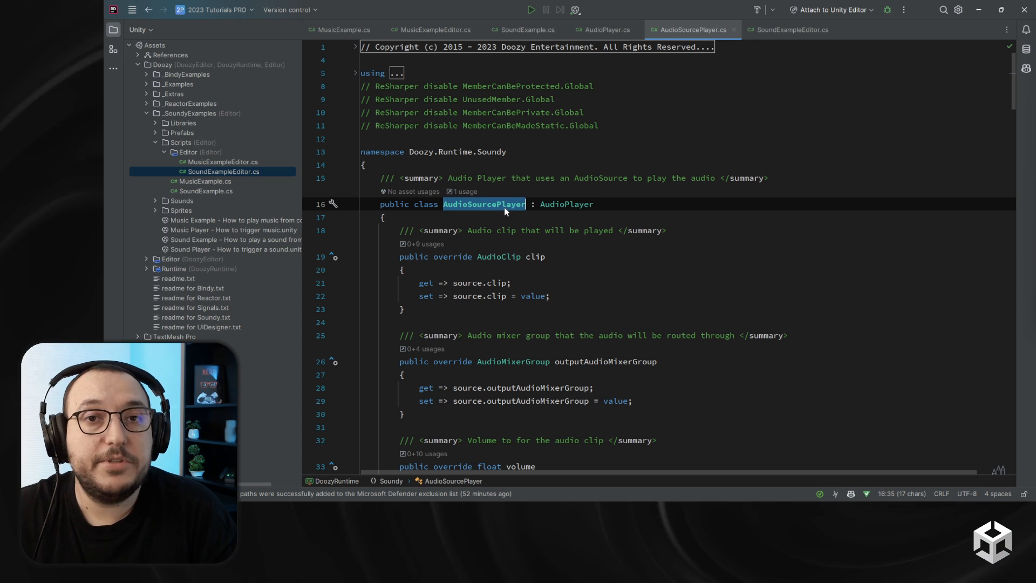
mouse_move(506, 210)
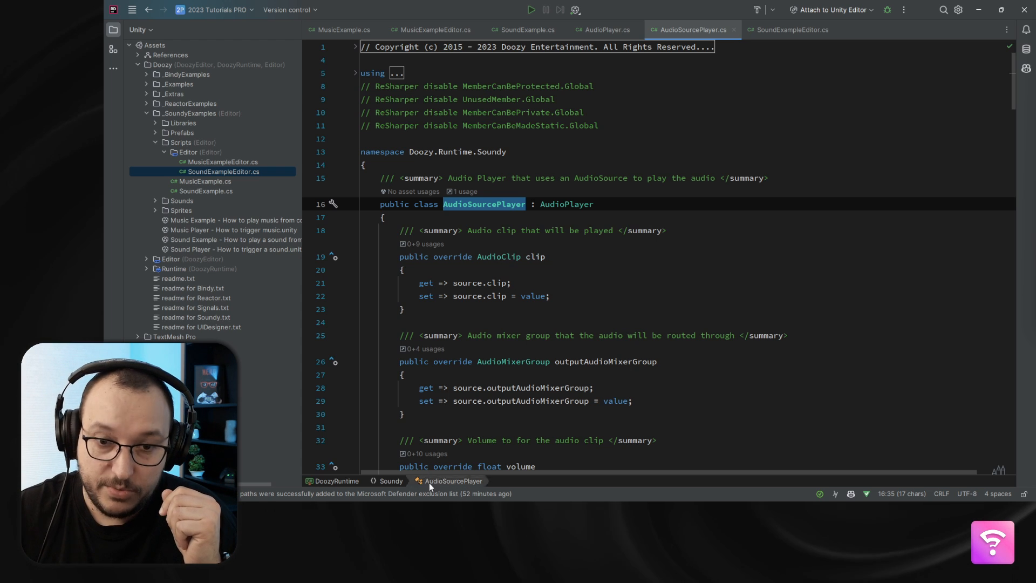
Return to Unity, open the Doozy Dashboard on its Soundy Settings page and move the window toward the editor's upper area.
key("alt+Tab")
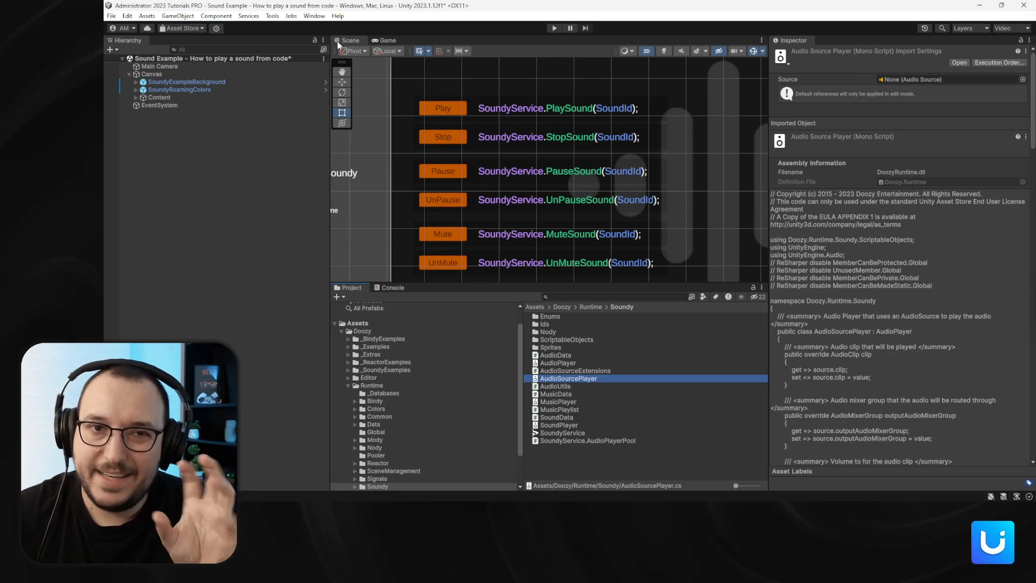
left_click(272, 15)
mouse_move(302, 27)
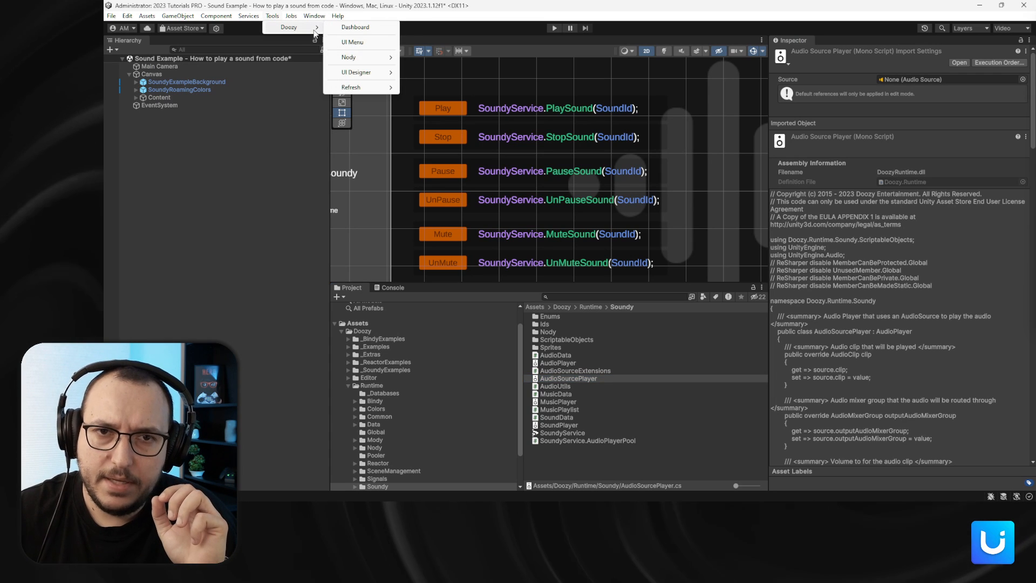
left_click(352, 28)
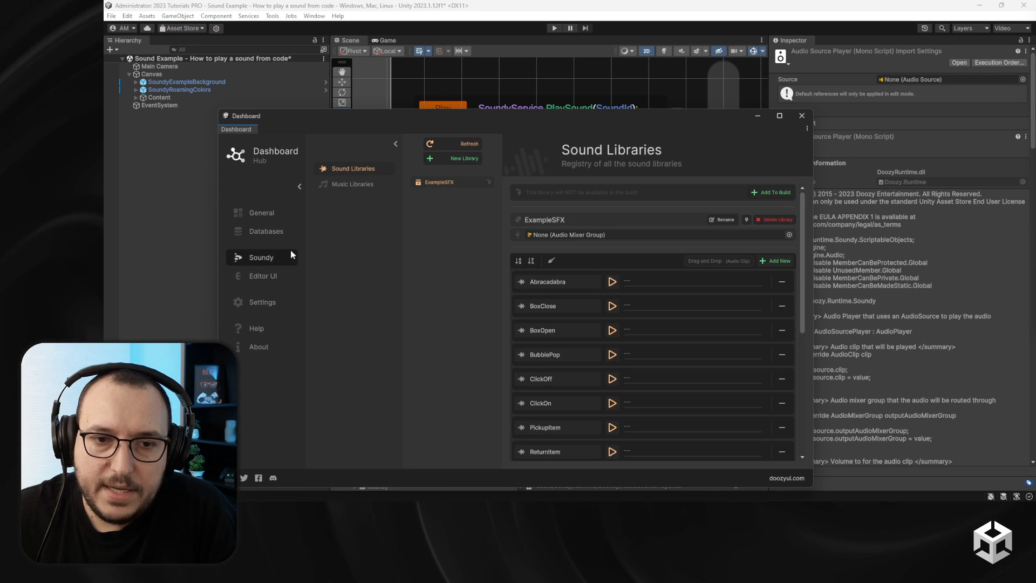
left_click(262, 303)
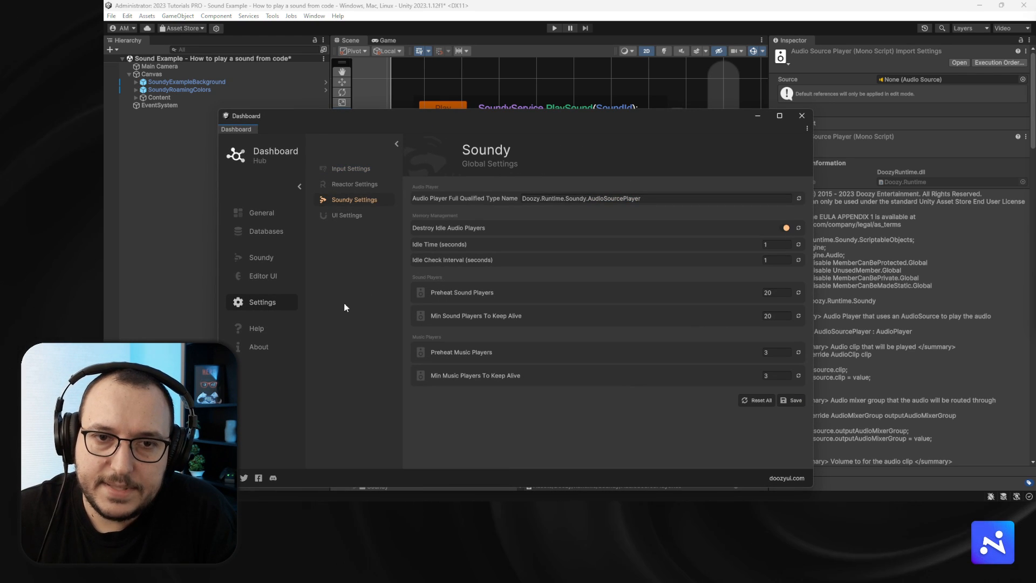
left_click_drag(475, 116, 551, 78)
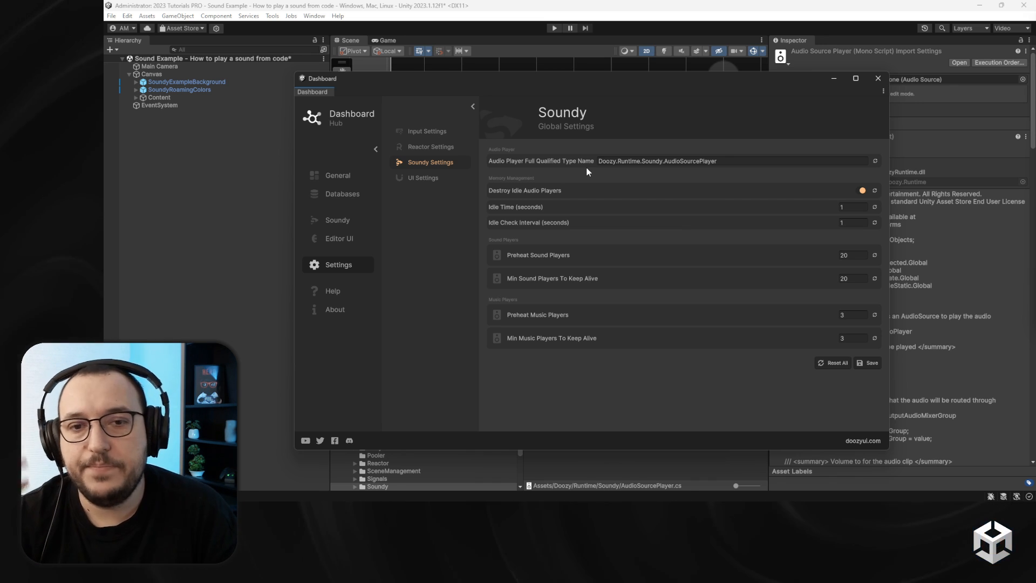
Compare the Audio Player Full Qualified Type Name with the namespace and class in AudioSourcePlayer.cs, then read the Idle Time tooltip in the Dashboard.
left_click(747, 161)
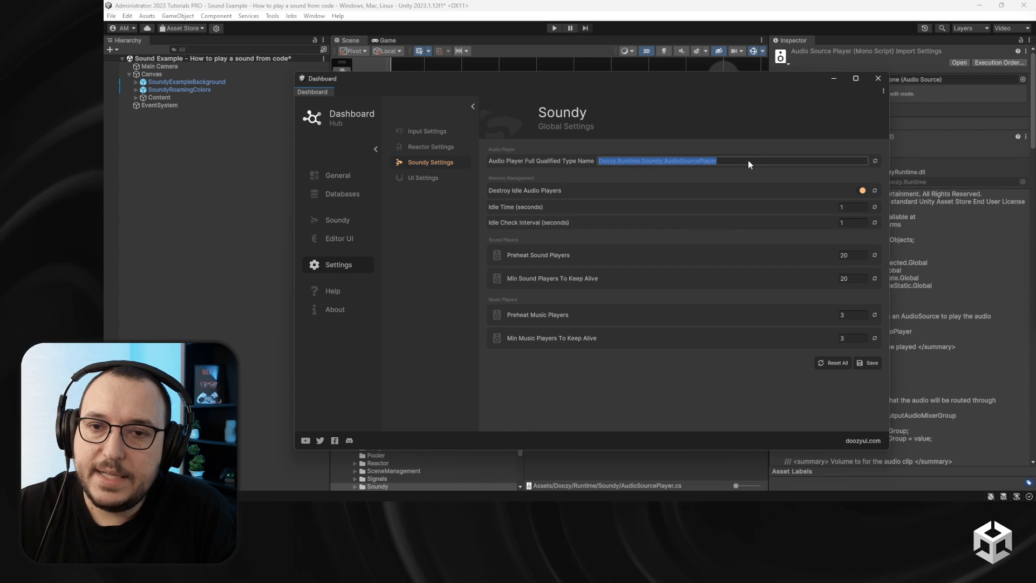
left_click(626, 170)
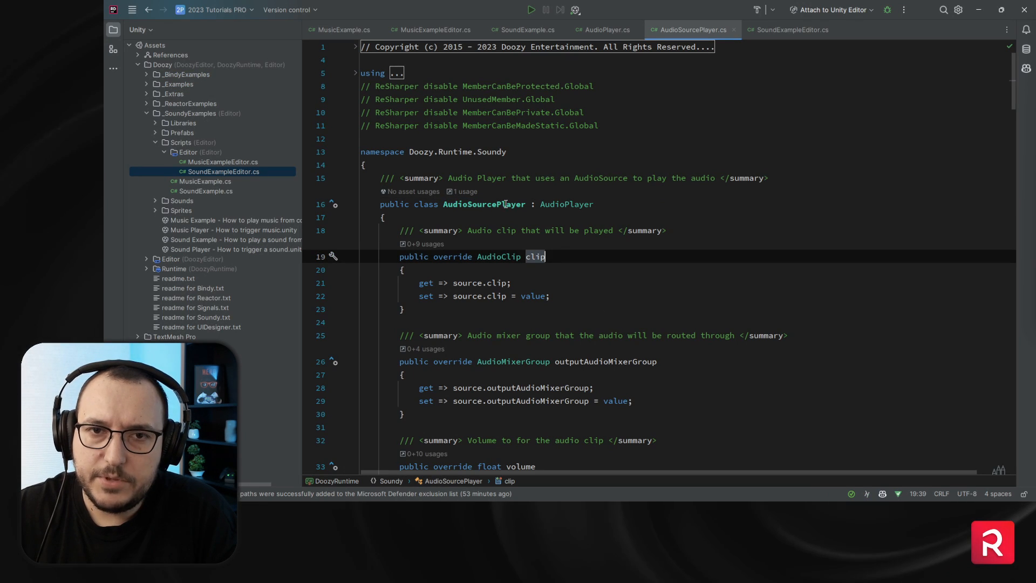
left_click_drag(411, 152, 499, 151)
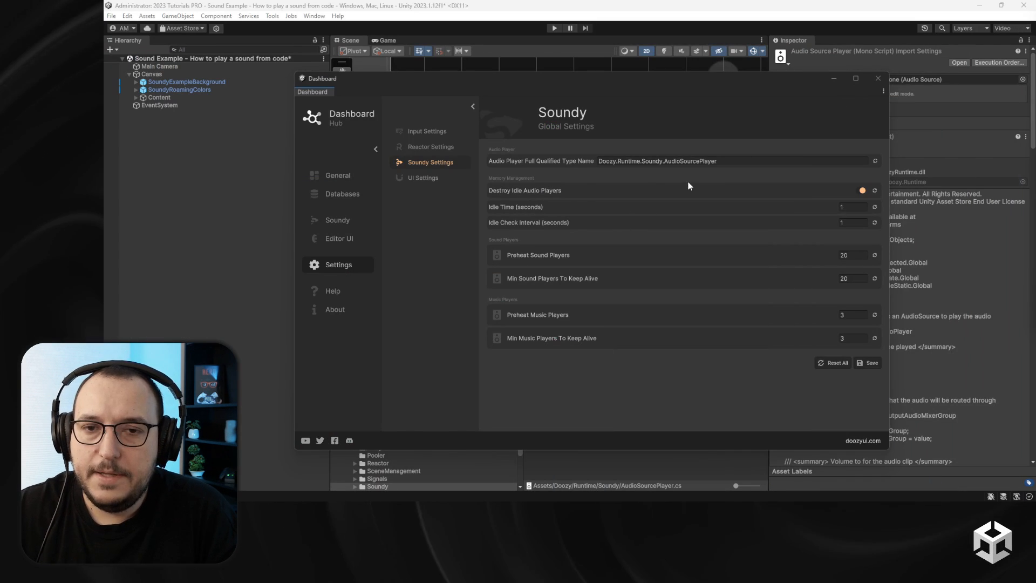
mouse_move(584, 205)
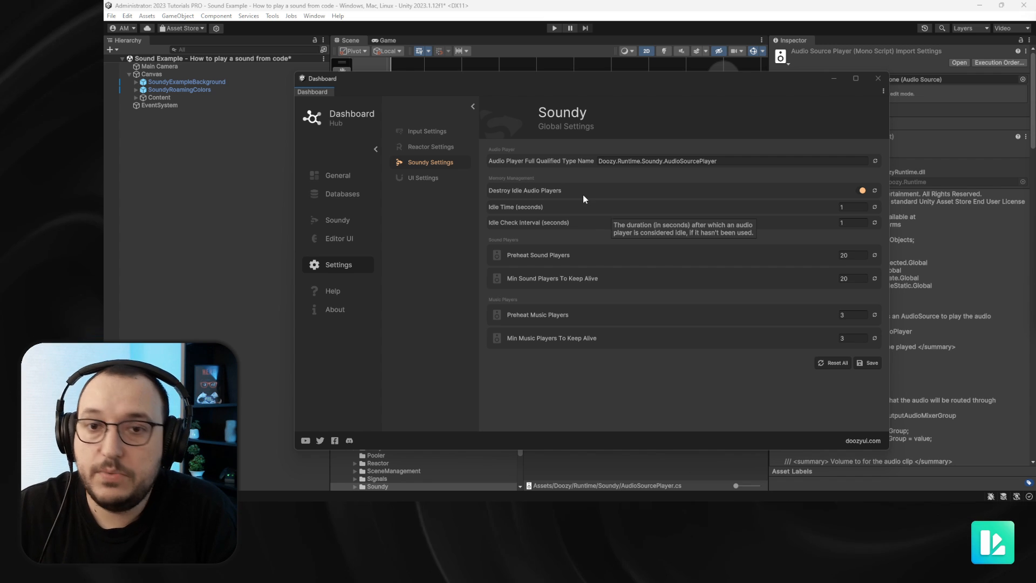
Run the scene, play the example sound and expand the runtime SoundyService object under DontDestroyOnLoad, then exit Play mode.
left_click(169, 157)
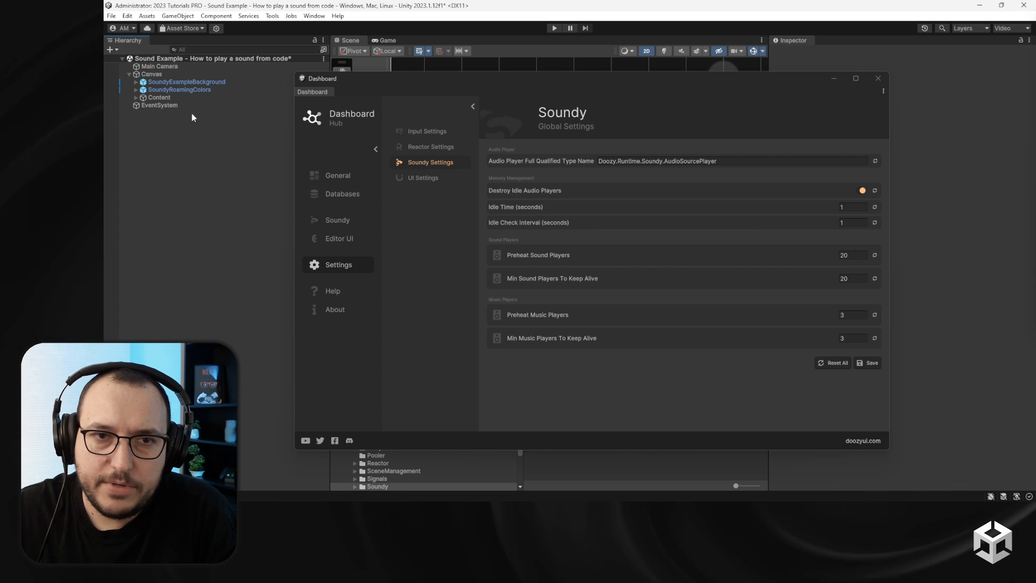
left_click(554, 28)
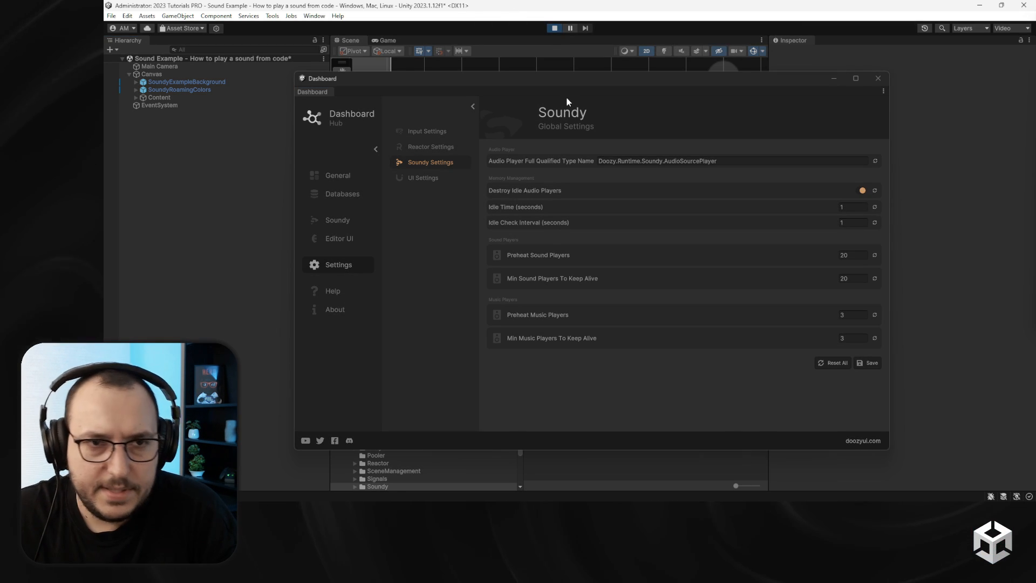
left_click_drag(484, 80, 699, 238)
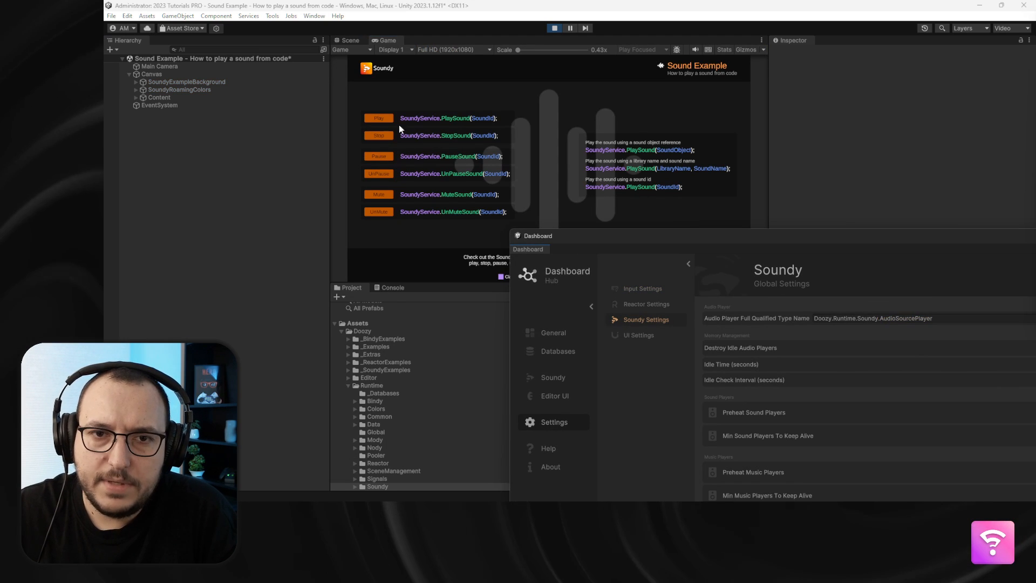
left_click(368, 120)
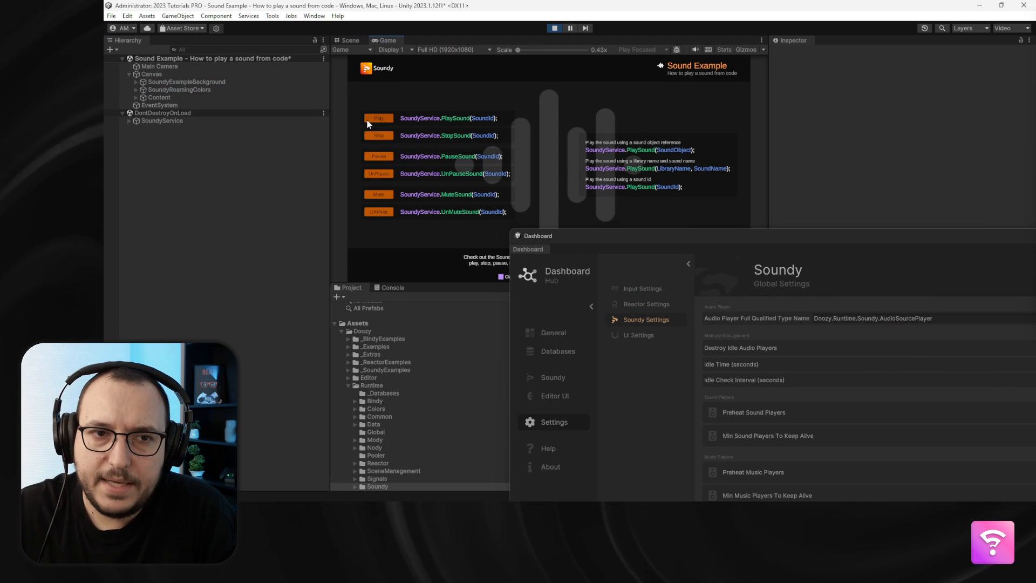
left_click(132, 121)
left_click(128, 121)
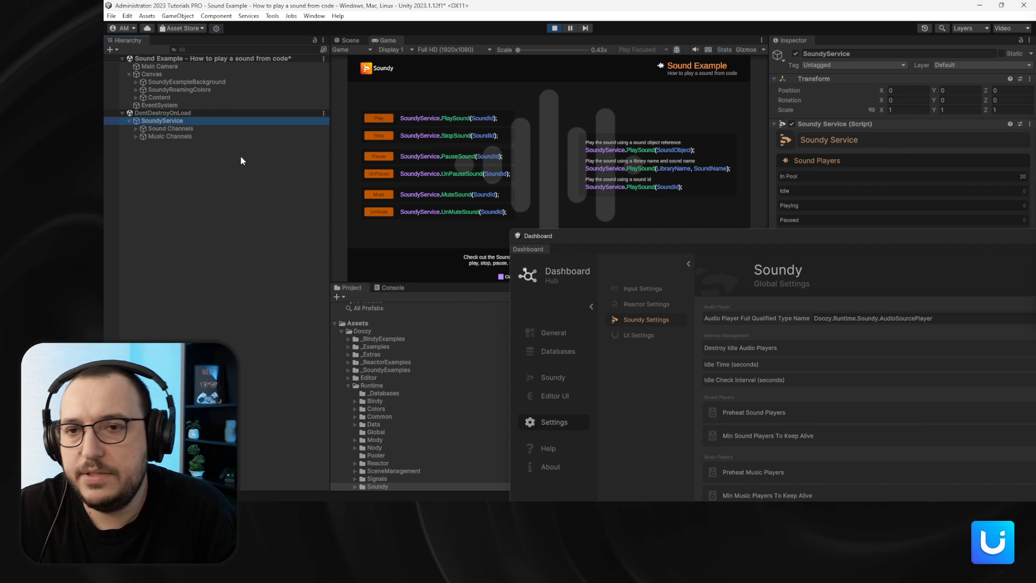
left_click_drag(624, 236, 375, 125)
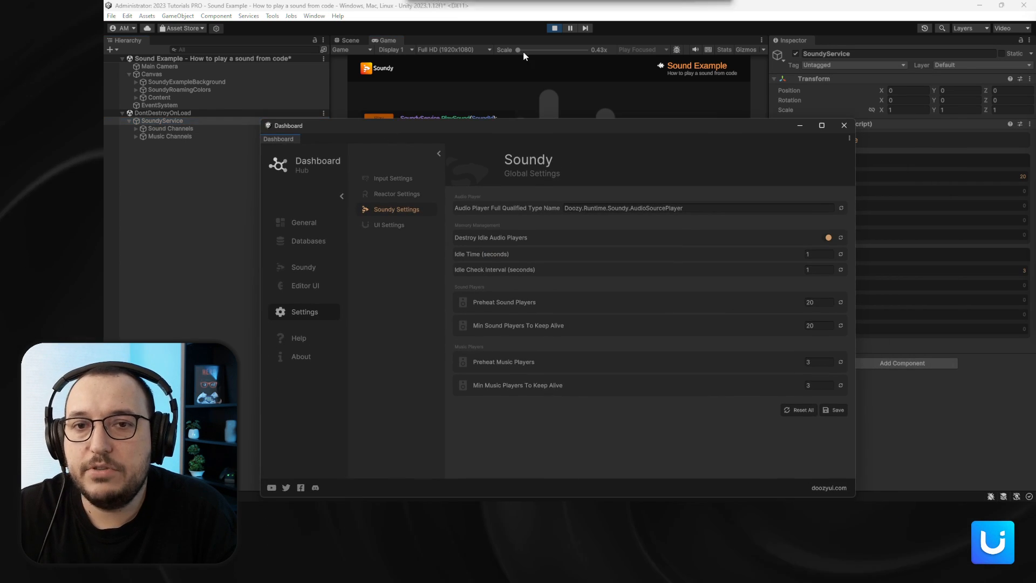
left_click(553, 28)
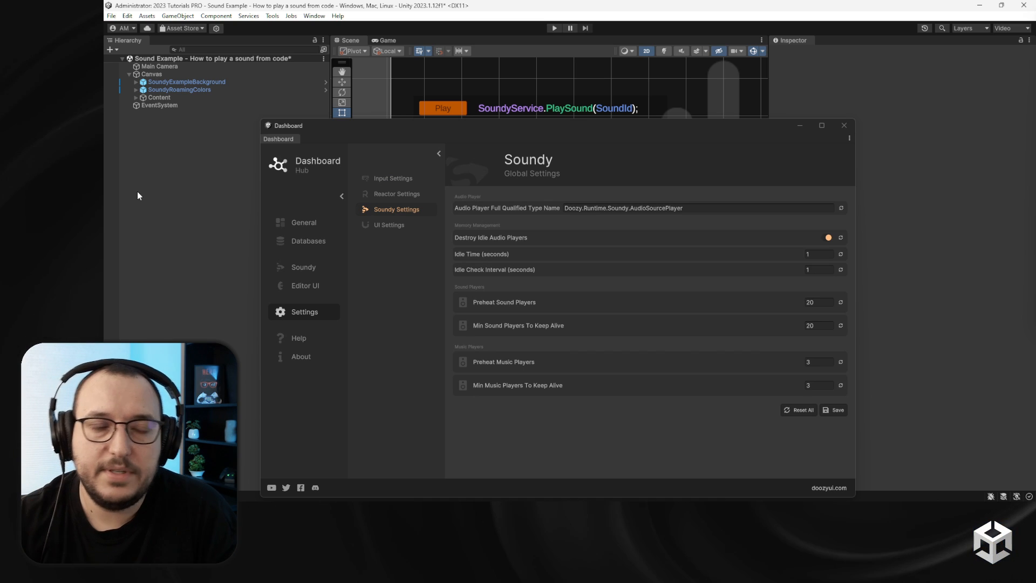
Add Doozy's Soundy Service object to the scene root, keeping its default name.
right_click(141, 122)
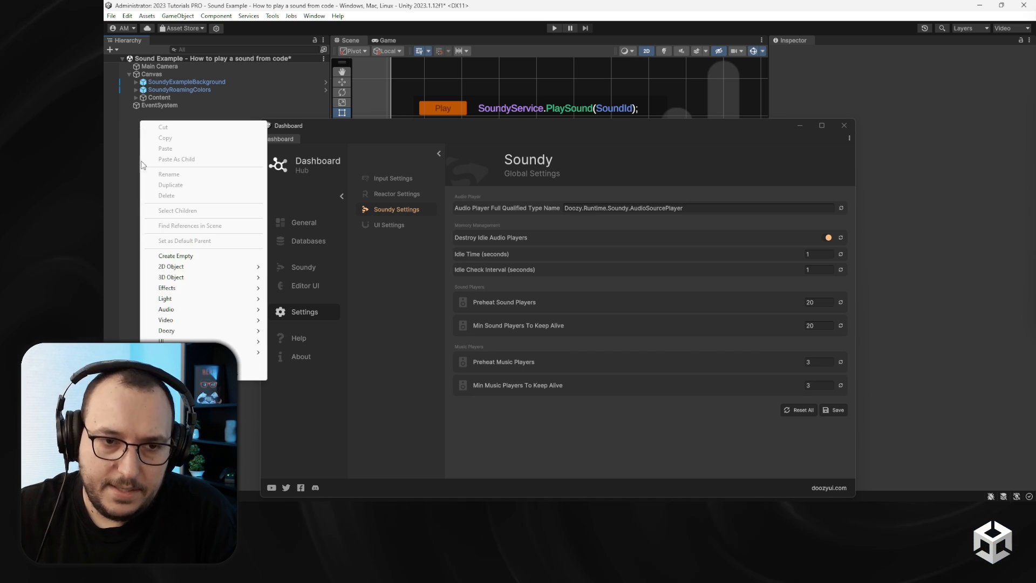
mouse_move(210, 331)
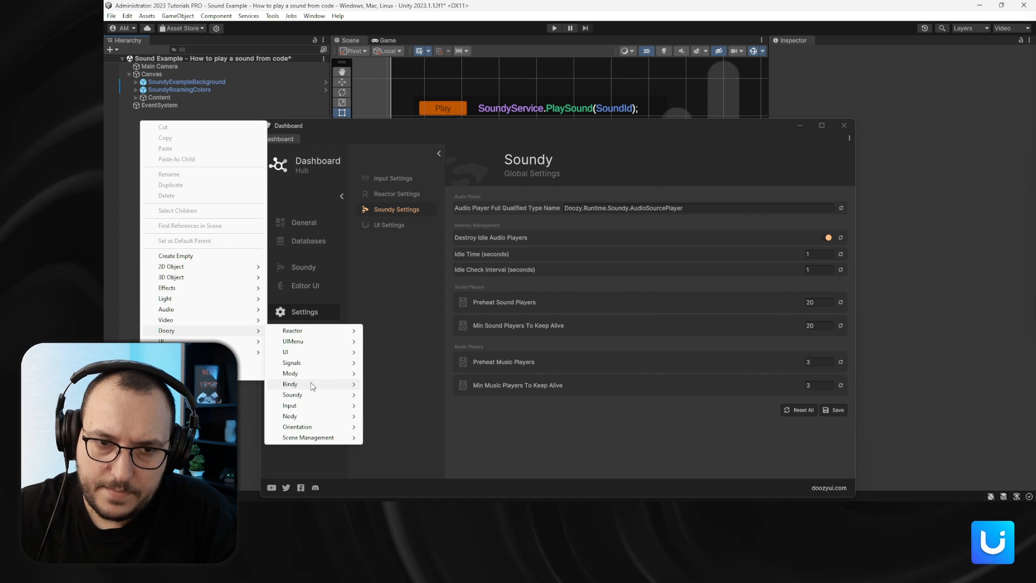
mouse_move(310, 397)
left_click(401, 407)
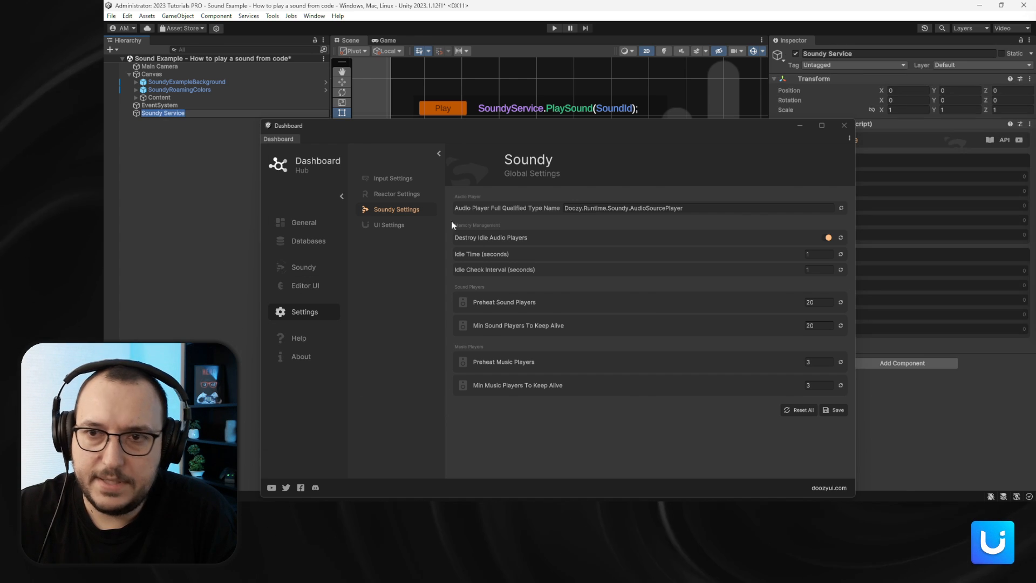
left_click(148, 115)
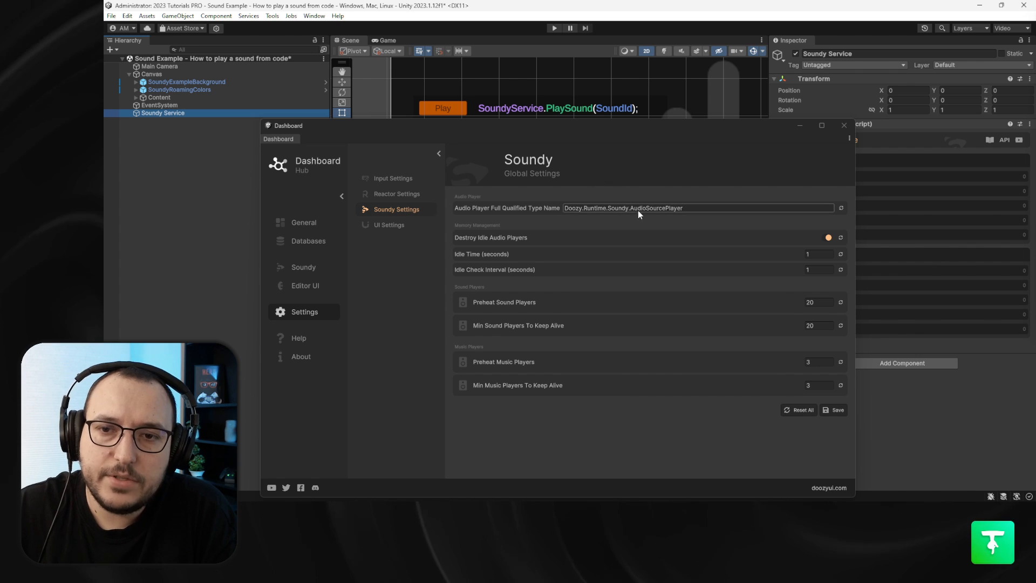
Examine the Soundy global settings, then narrow and reposition the Dashboard so the Soundy Service component stays uncovered in the Inspector.
mouse_move(634, 133)
left_mouse_down()
mouse_move(620, 84)
mouse_move(609, 117)
mouse_move(623, 128)
left_mouse_up()
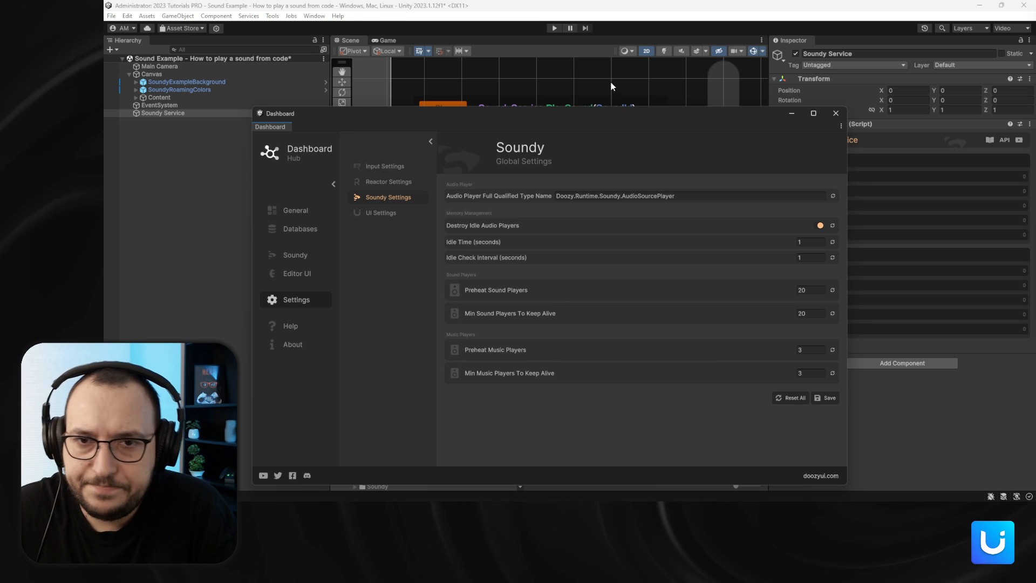
left_click_drag(621, 114, 521, 85)
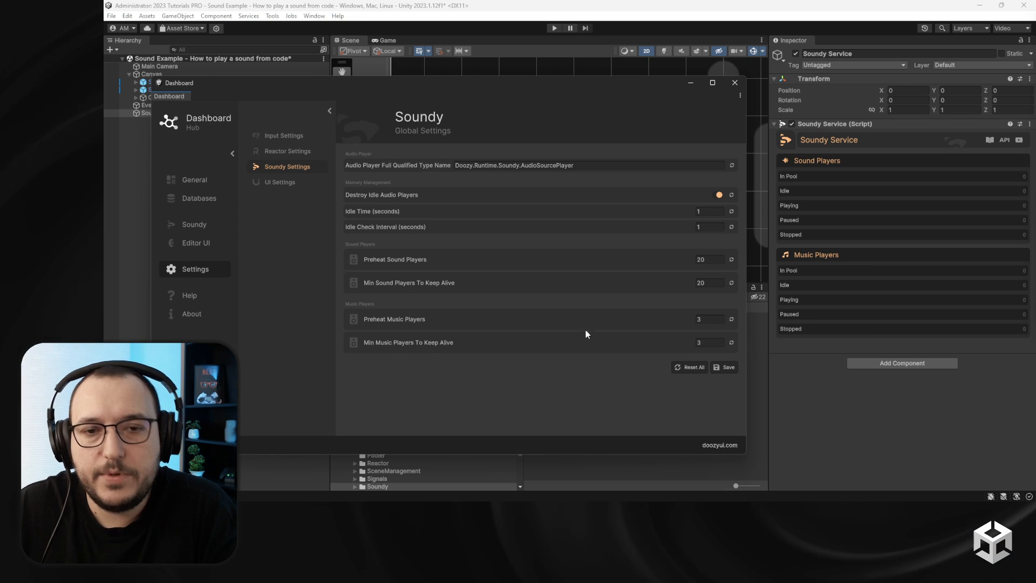
mouse_move(449, 255)
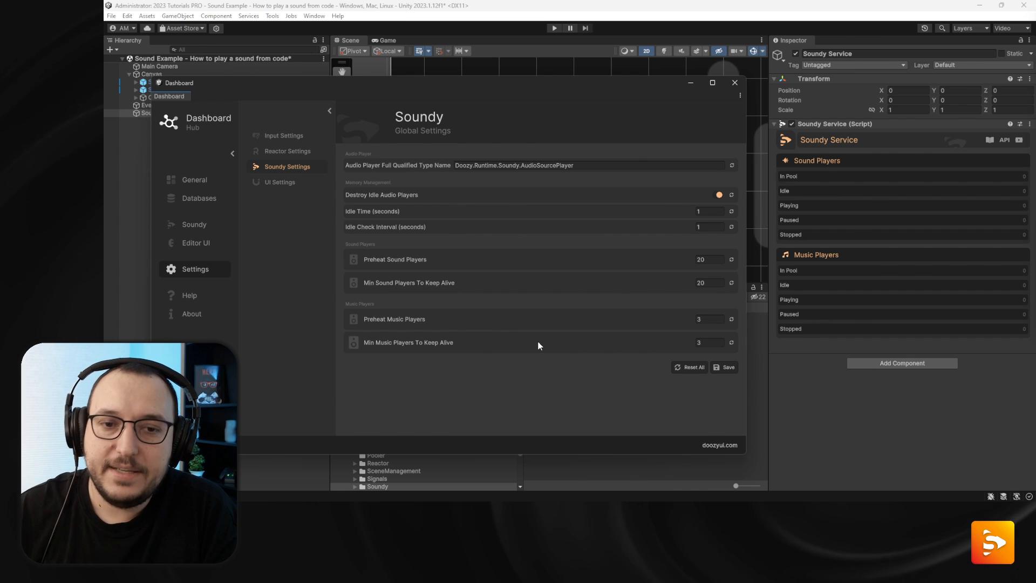
mouse_move(538, 345)
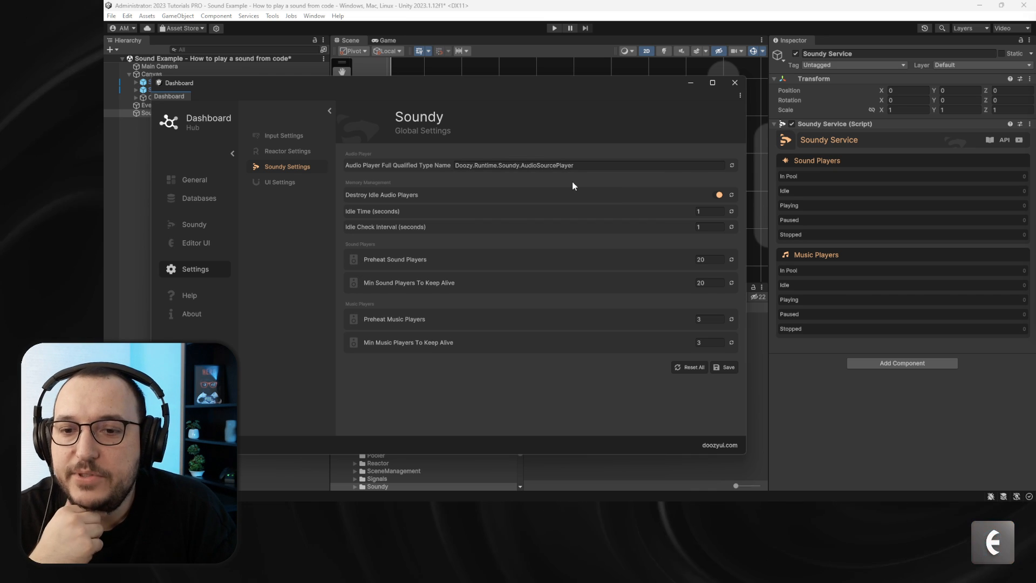
left_click_drag(517, 82, 610, 113)
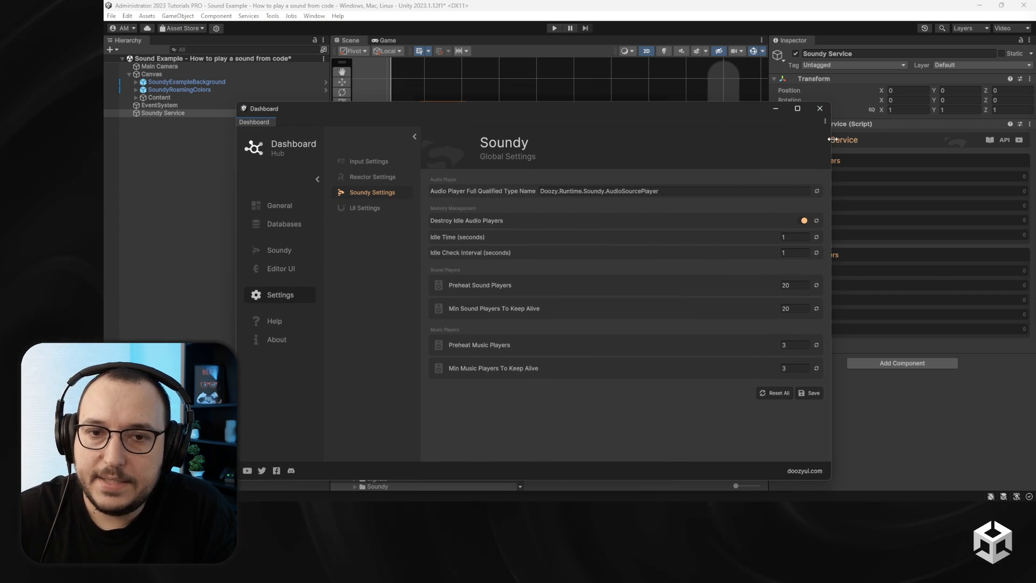
left_click_drag(831, 143, 632, 149)
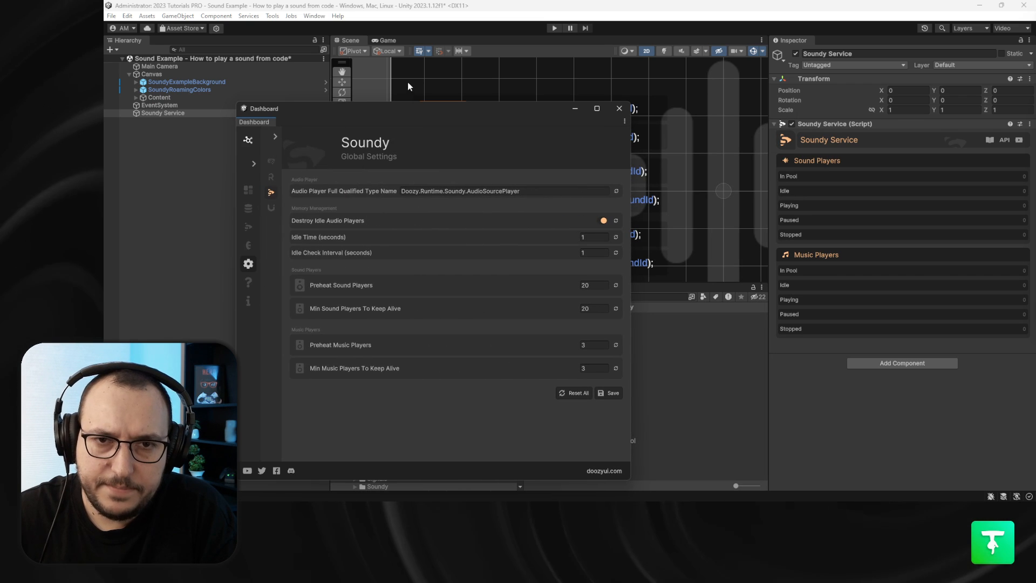
left_click_drag(405, 116, 513, 85)
Enter Play mode and expand Soundy Service with its Sound Channels and Music Channels to inspect the pooled audio players.
left_click(555, 27)
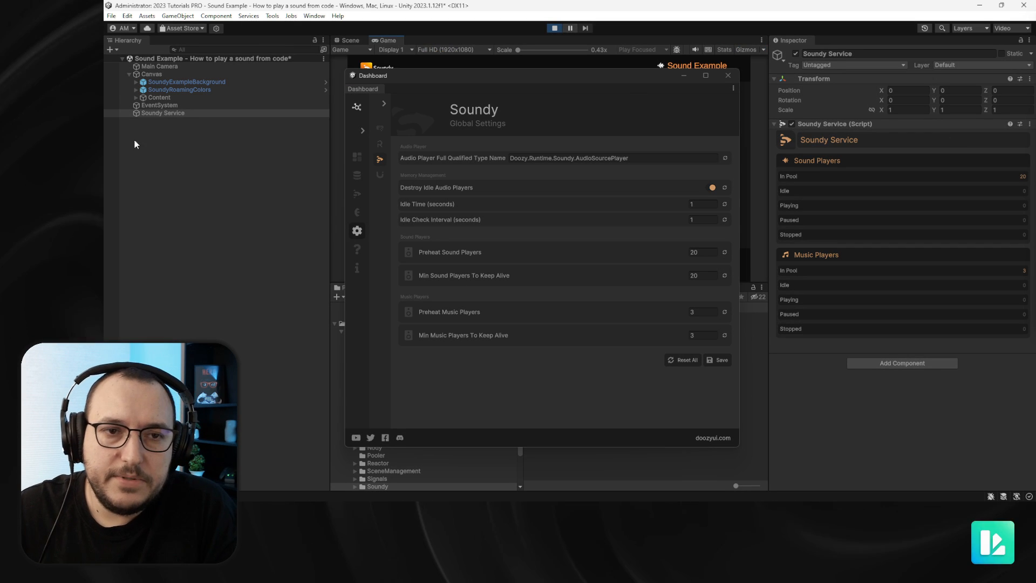
left_click(132, 122)
left_click(129, 121)
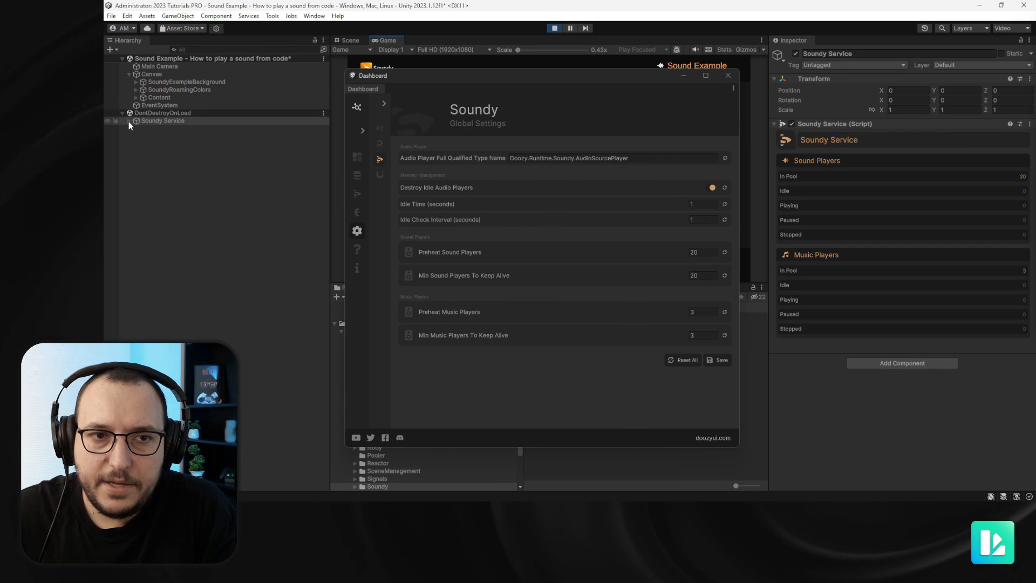
left_click(135, 129)
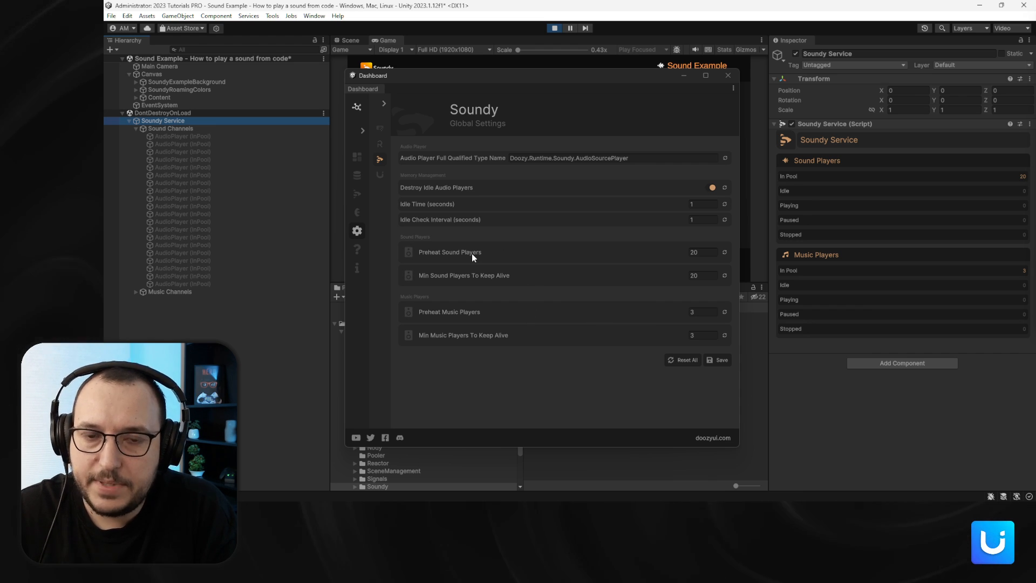
left_click(135, 291)
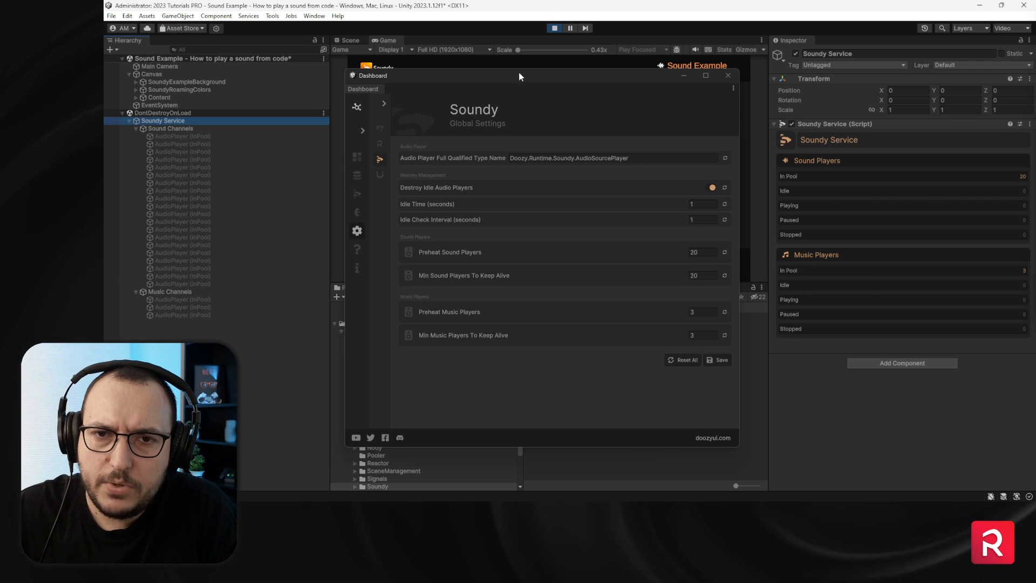
Uncover the Game view, play the example sound twice while watching the audio player pool, and exit Play mode.
left_click_drag(519, 76, 498, 197)
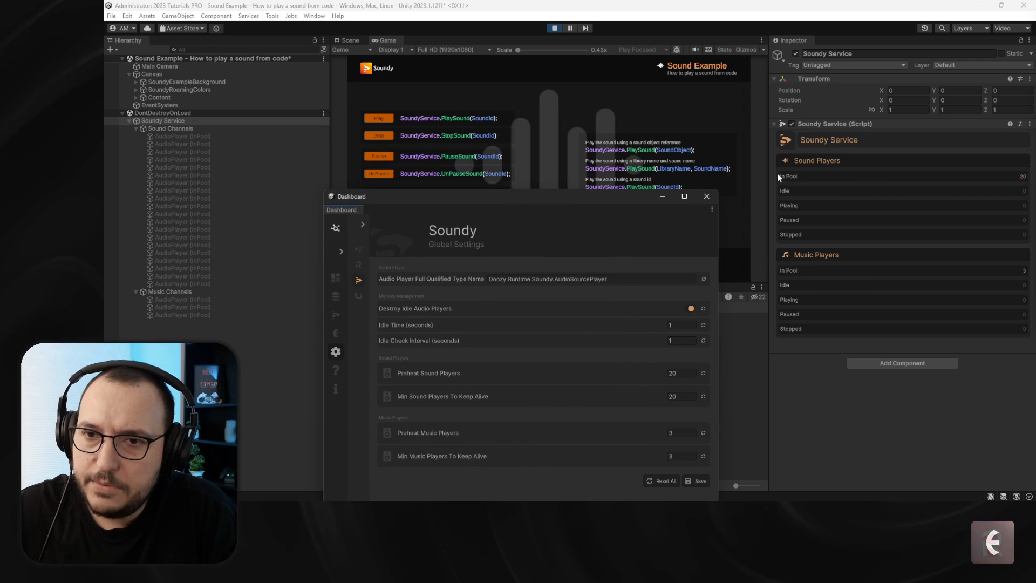
left_click(379, 117)
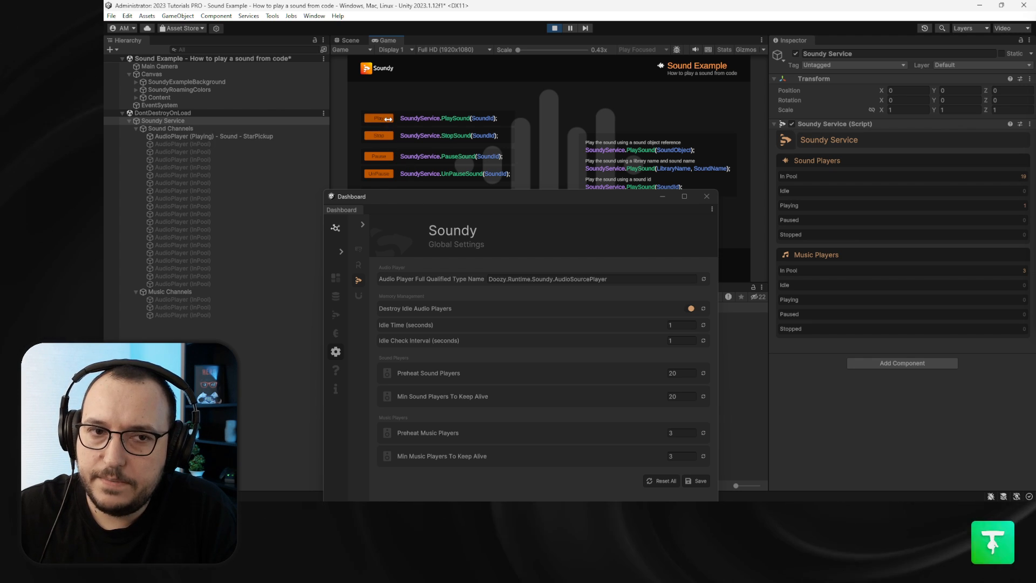
left_click(387, 119)
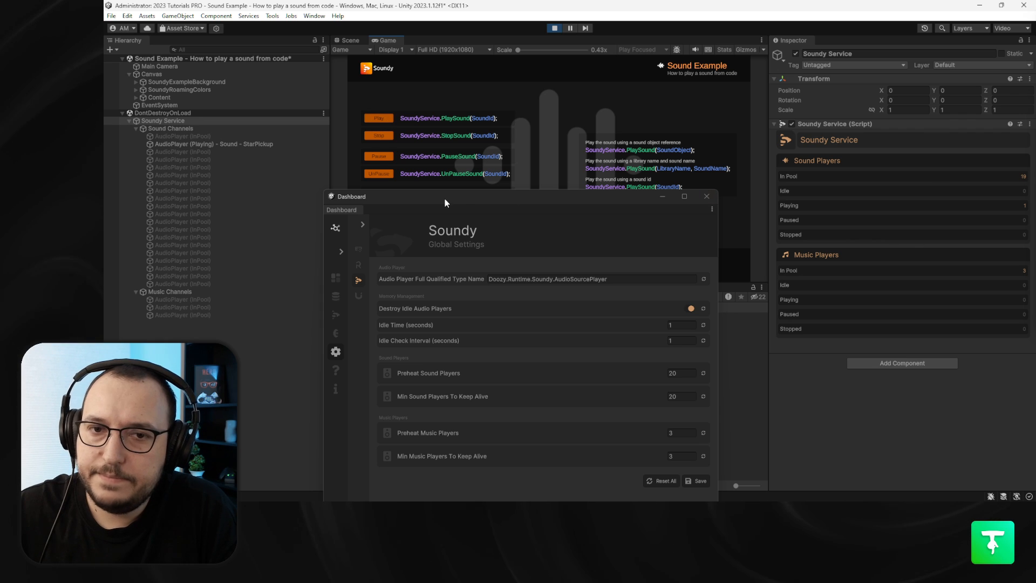
left_click_drag(444, 198, 455, 136)
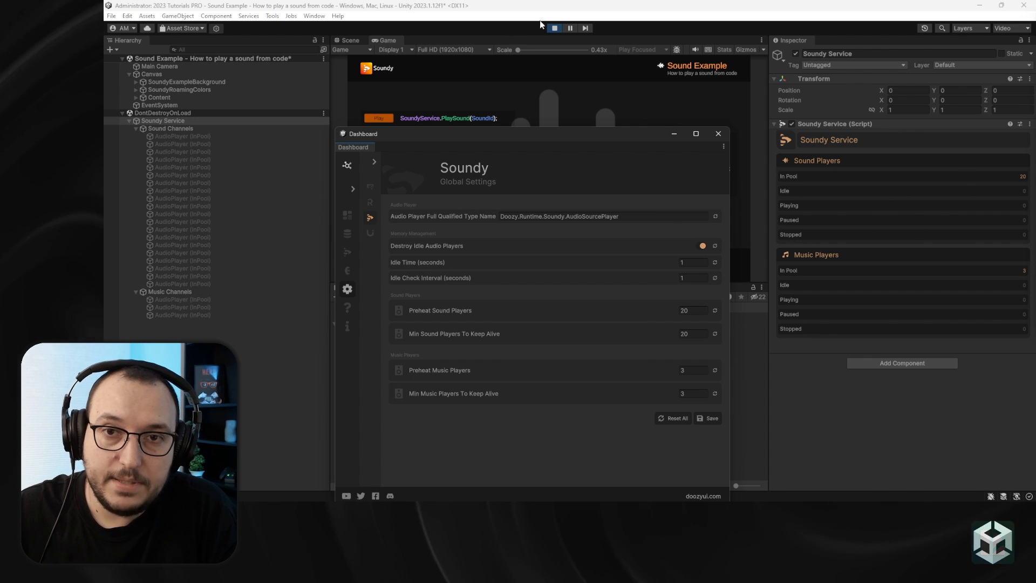
left_click(553, 28)
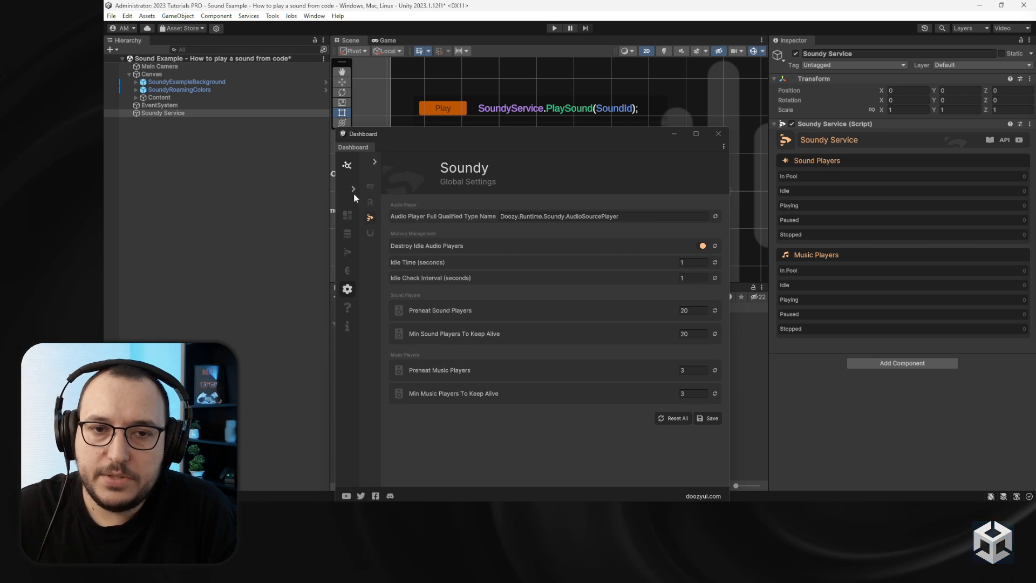
Set Preheat Sound Players and Min Sound Players To Keep Alive to 0 in the Soundy global settings.
mouse_move(489, 312)
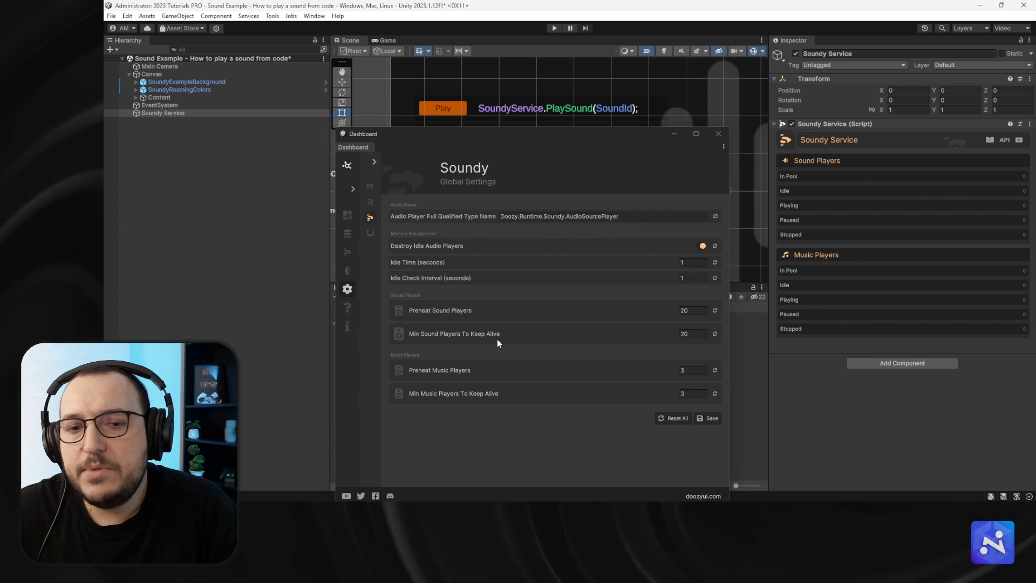
mouse_move(509, 342)
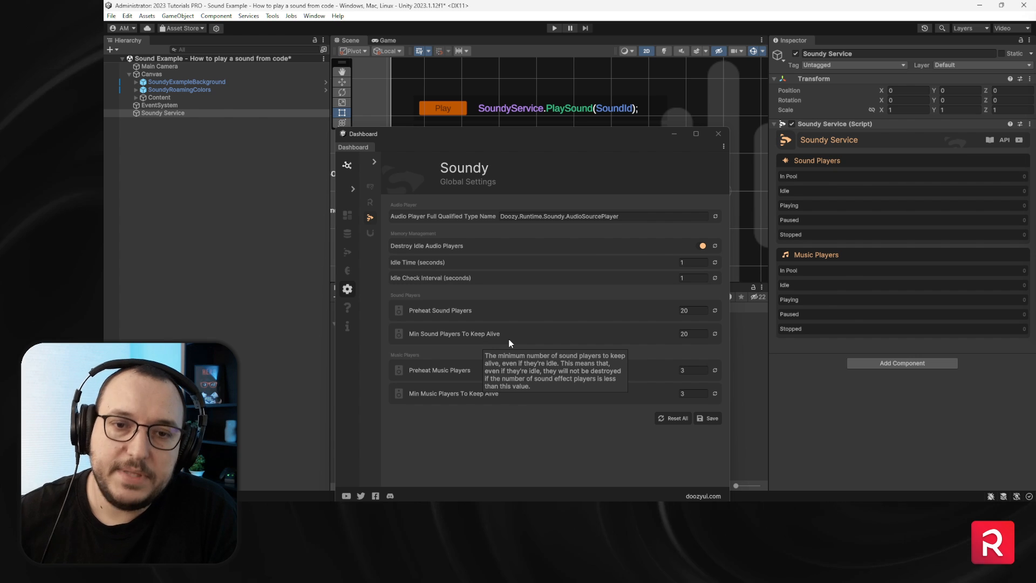
mouse_move(499, 247)
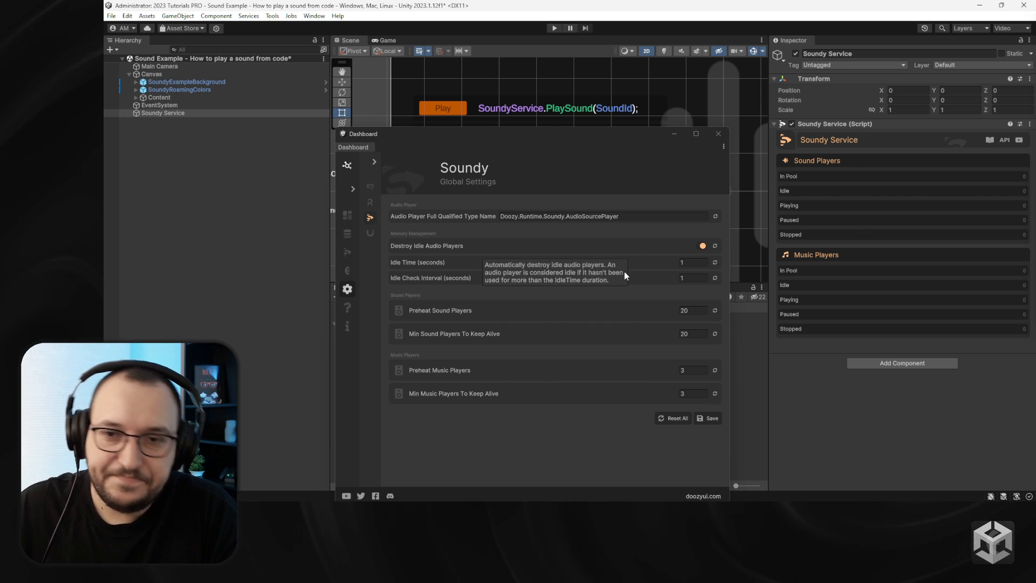
left_click(689, 312)
type("0")
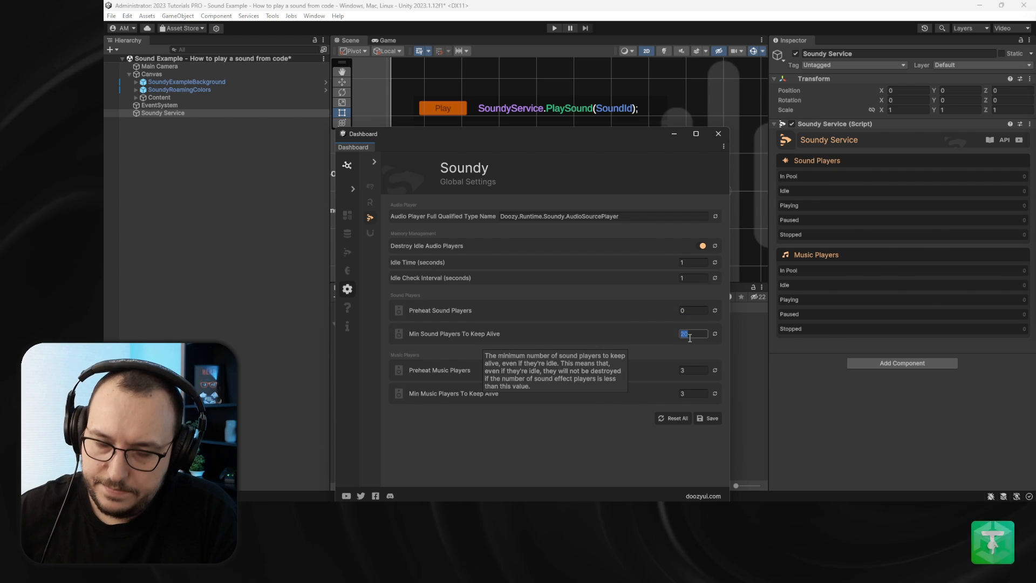
left_click(684, 333)
type("0")
Enter Play mode, uncover the Game view's Play button, and play the example sound while watching Sound Channels without preheated players.
left_click(556, 28)
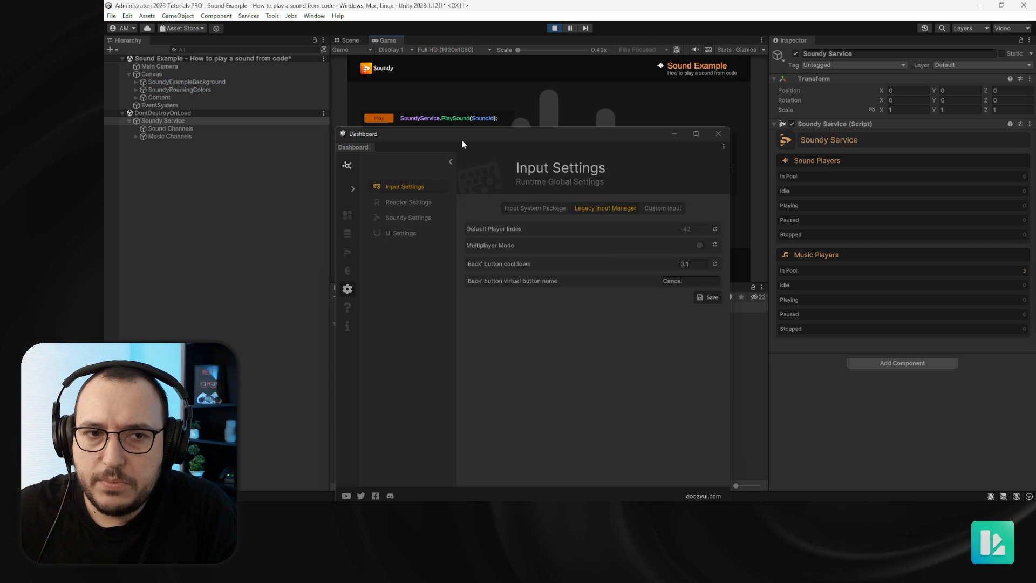
left_click_drag(460, 136, 489, 163)
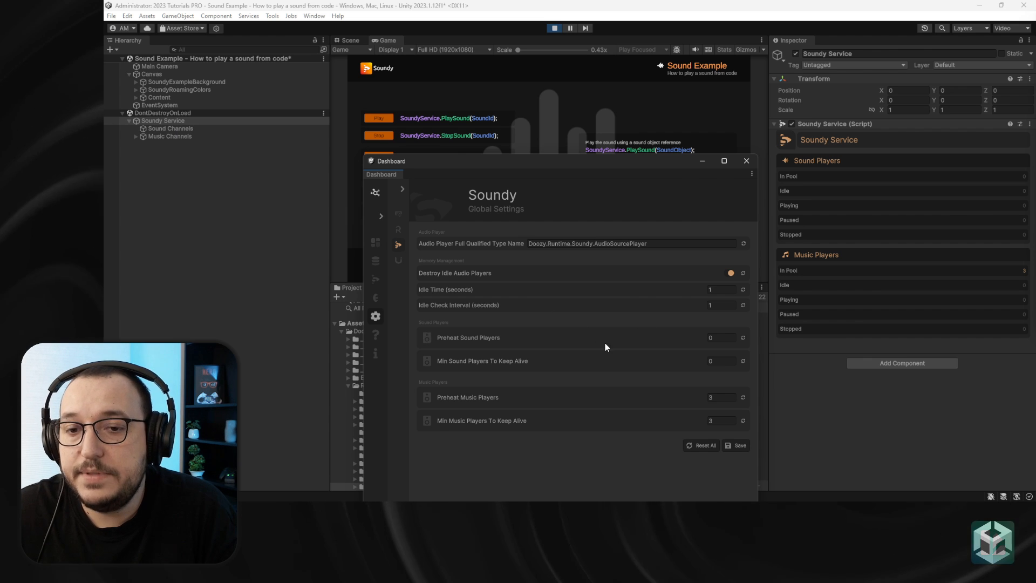
left_click(380, 118)
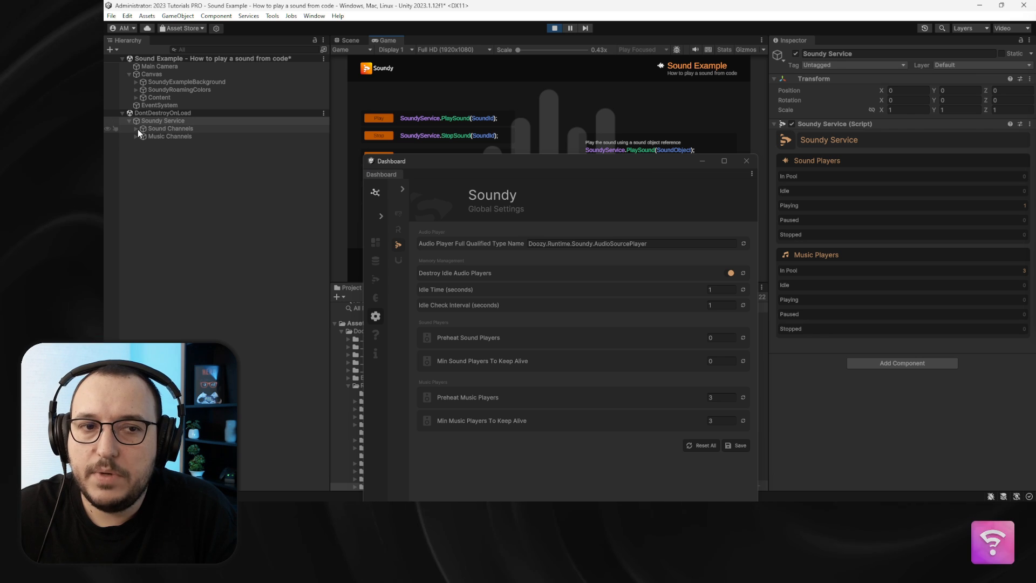
left_click(137, 130)
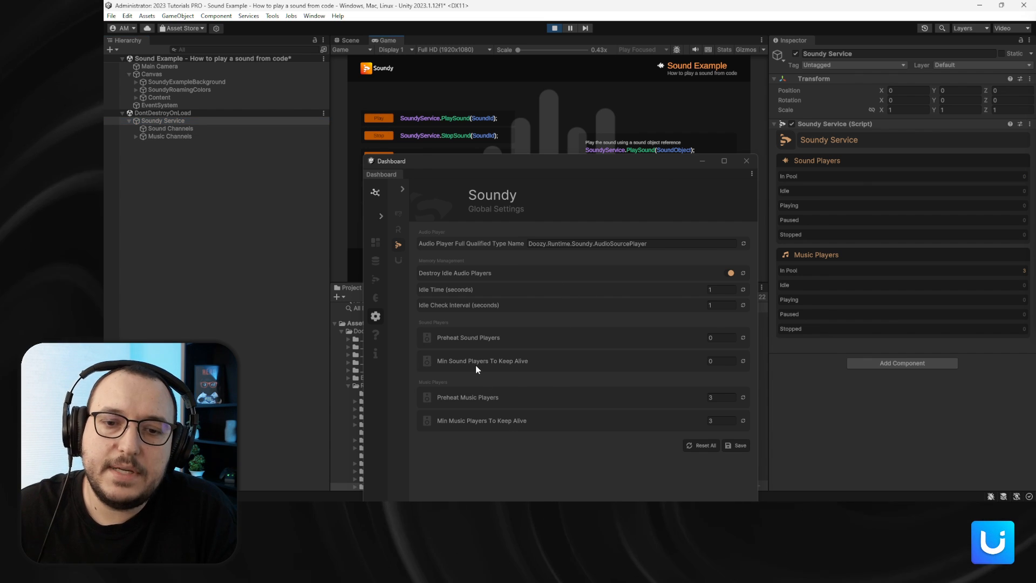
left_click(722, 361)
type("1")
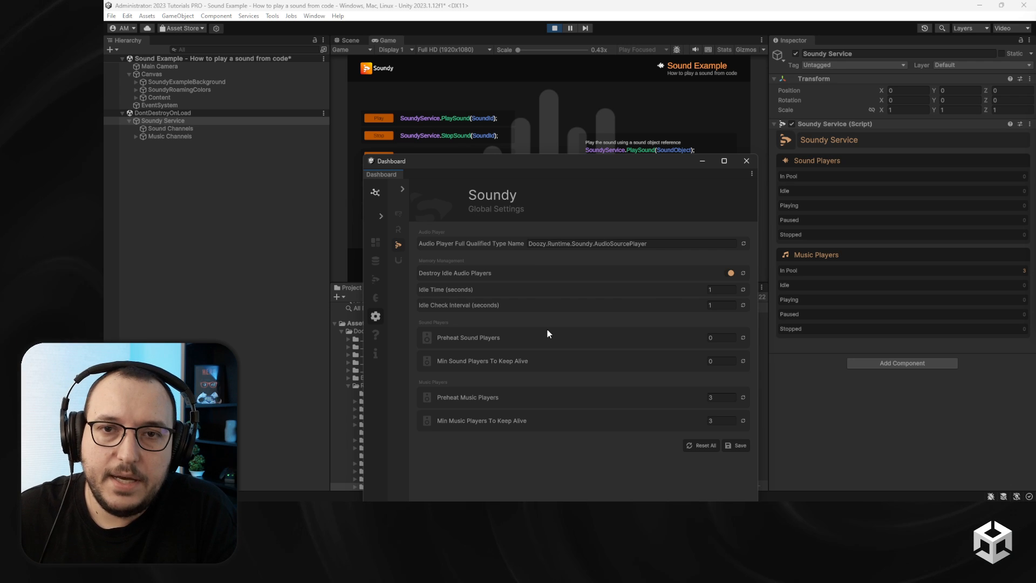
Exit Play mode and reset Preheat Sound Players and Min Sound Players To Keep Alive to their default of 20.
left_click(554, 28)
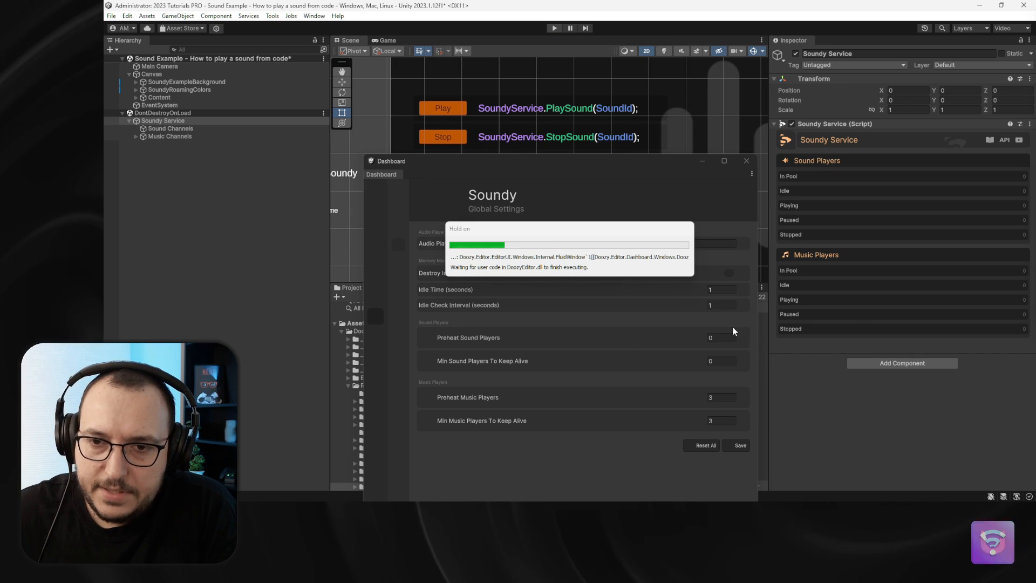
left_click(740, 338)
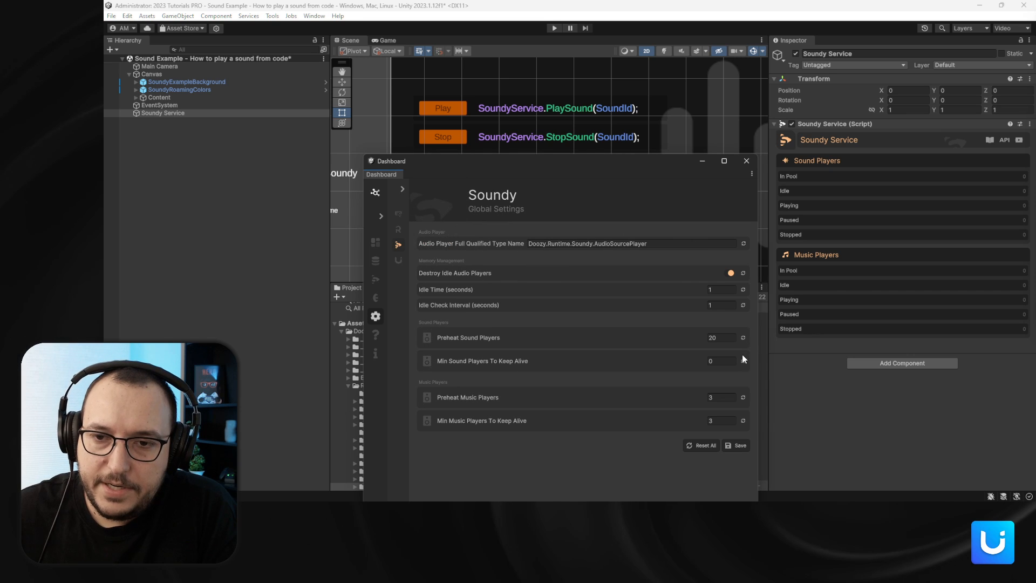
left_click(741, 361)
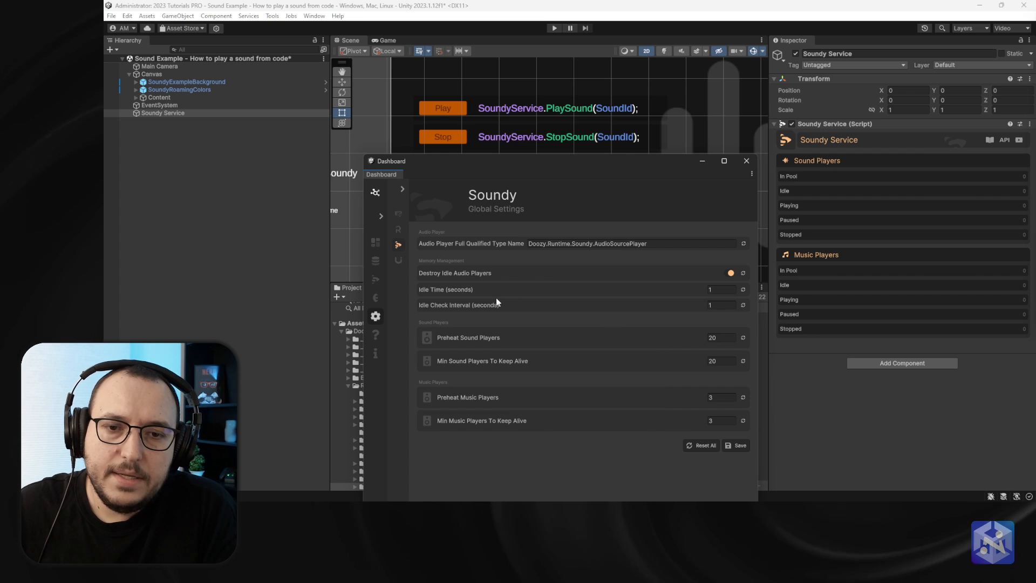
Read the descriptions of the Idle Check Interval, Preheat Sound Players and Preheat Music Players settings.
mouse_move(455, 307)
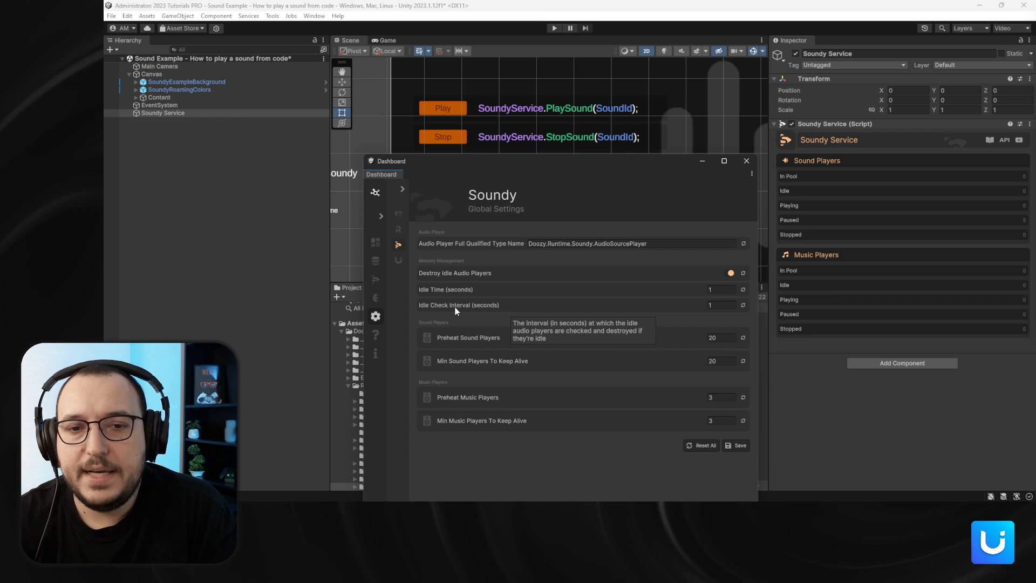
left_click(731, 303)
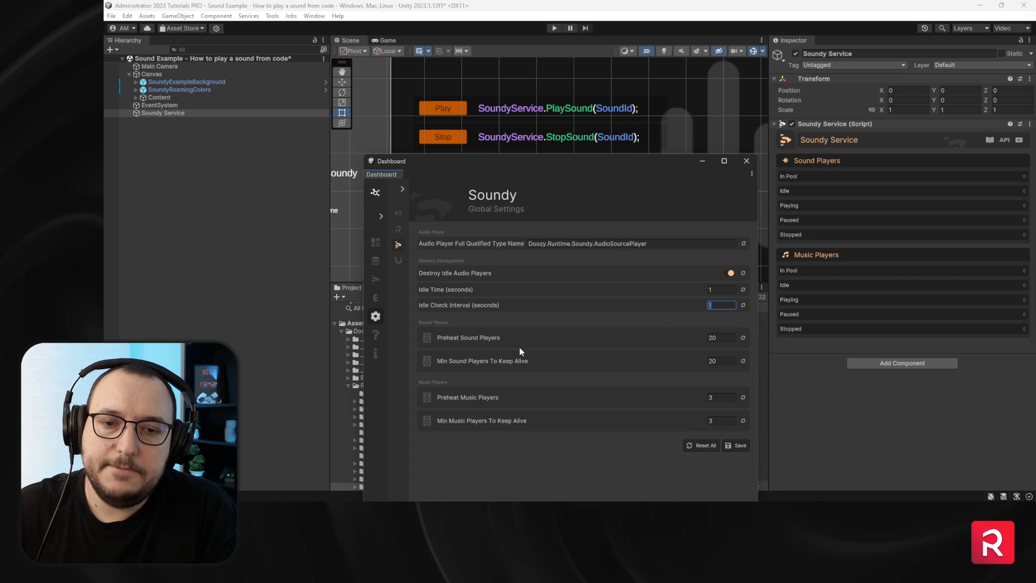
mouse_move(523, 338)
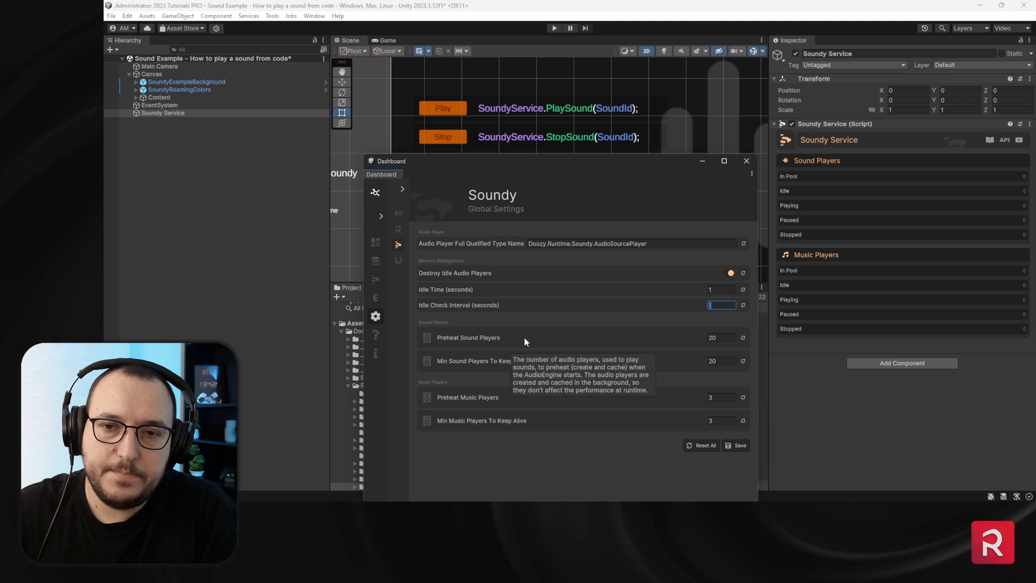
mouse_move(592, 242)
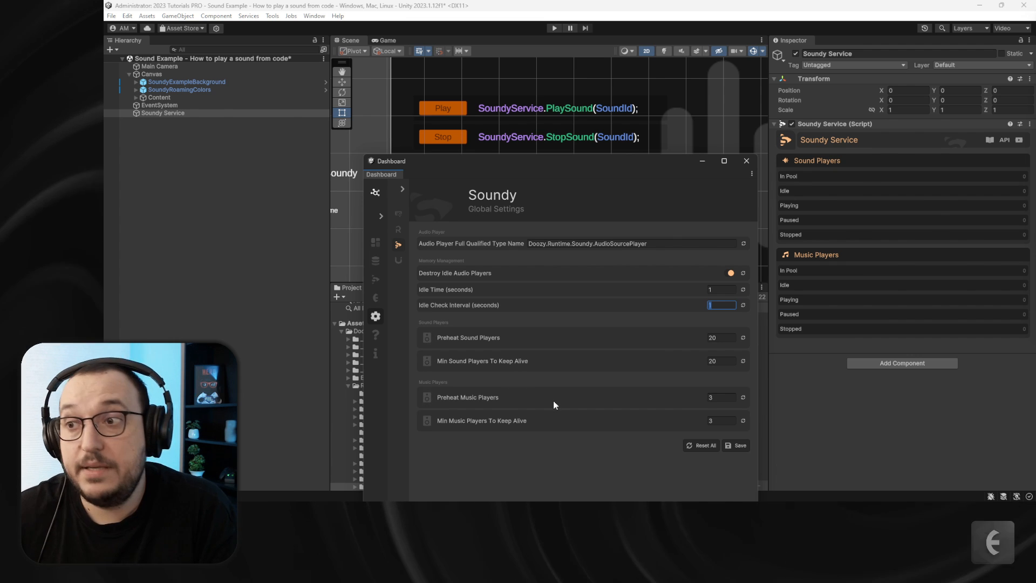
mouse_move(553, 402)
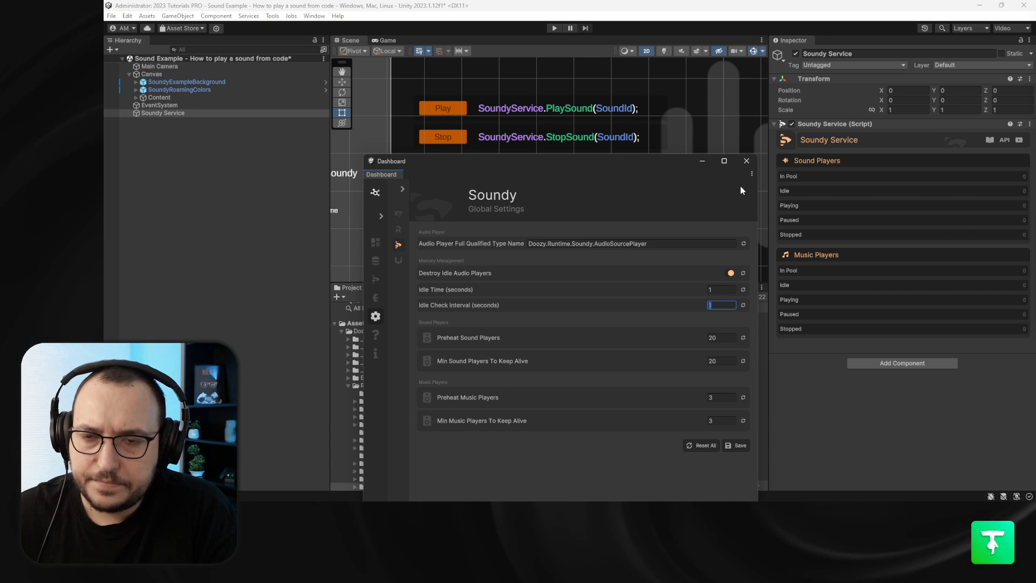
mouse_move(605, 398)
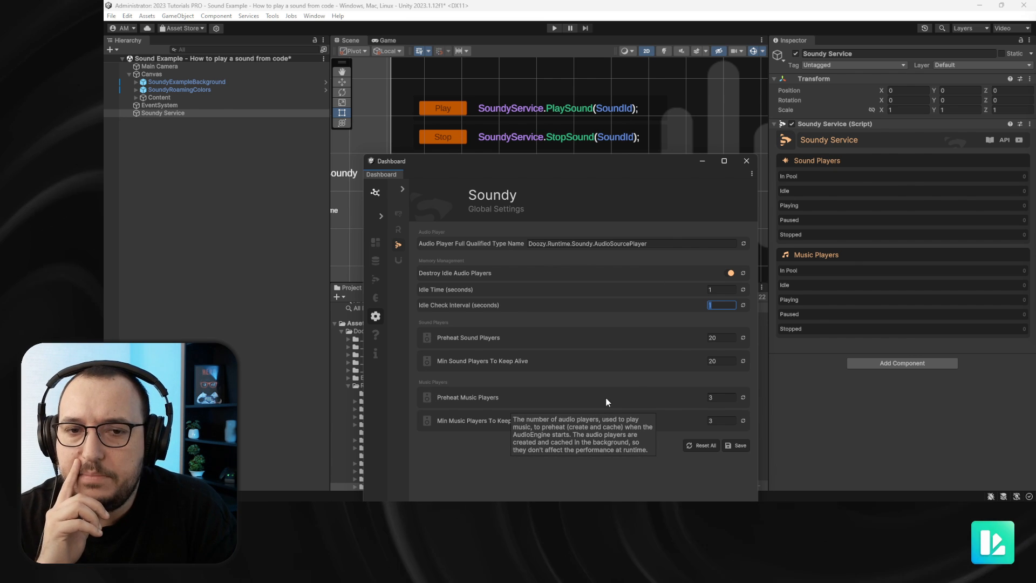
Enter Play mode, play the example sound twice while watching the players under Sound Channels, and exit Play mode.
left_click(559, 29)
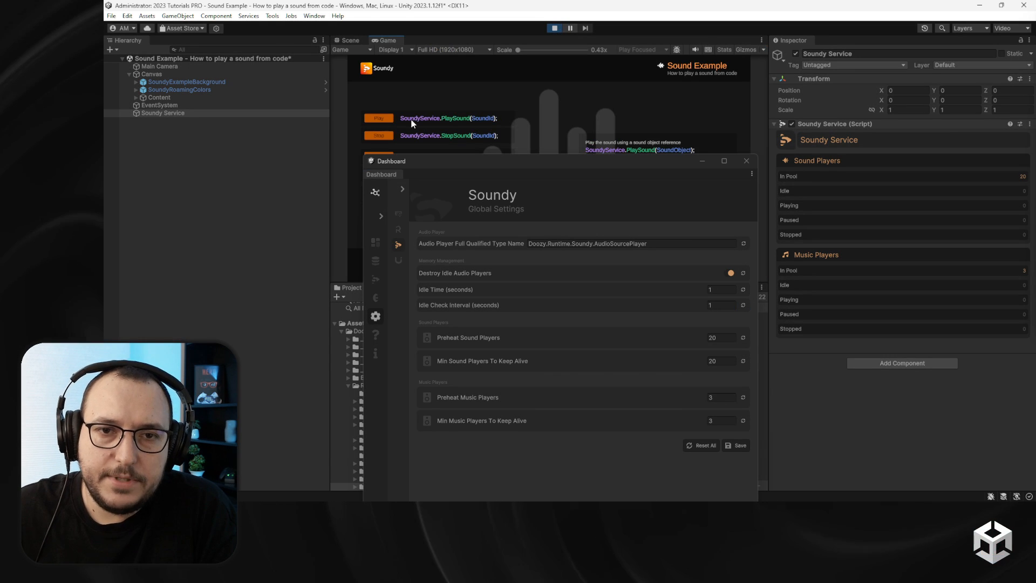
left_click(136, 129)
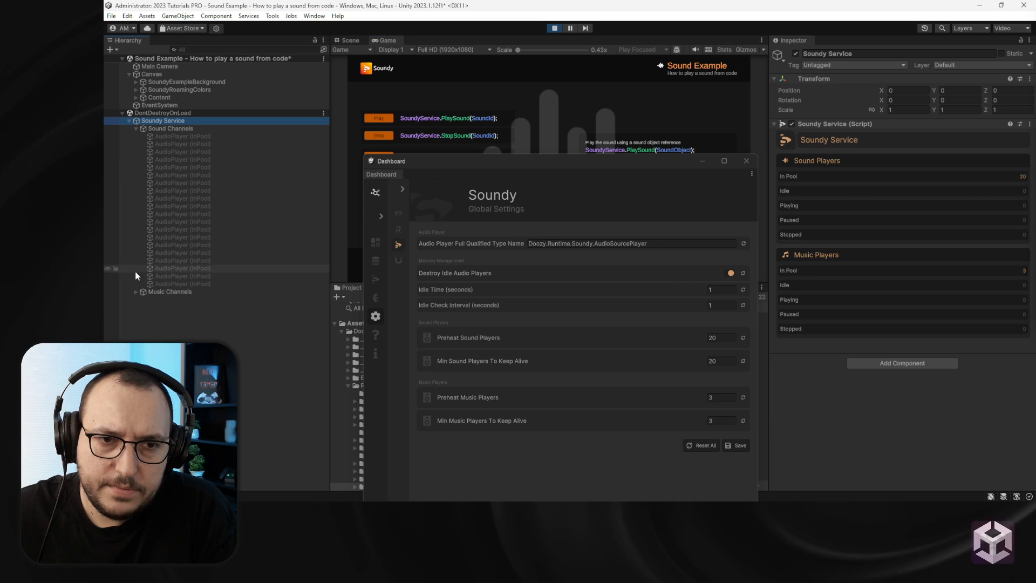
left_click(385, 118)
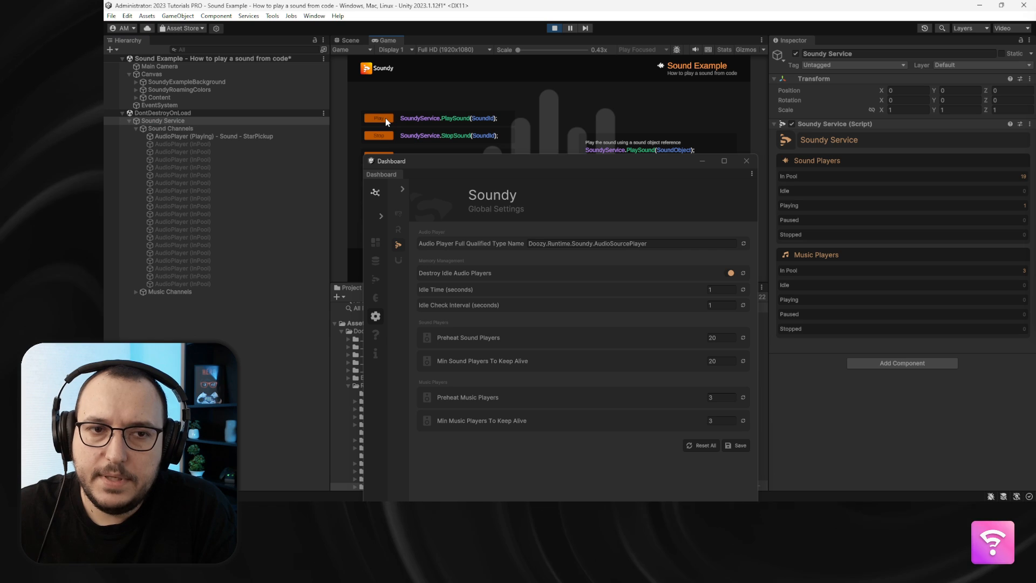
left_click(386, 118)
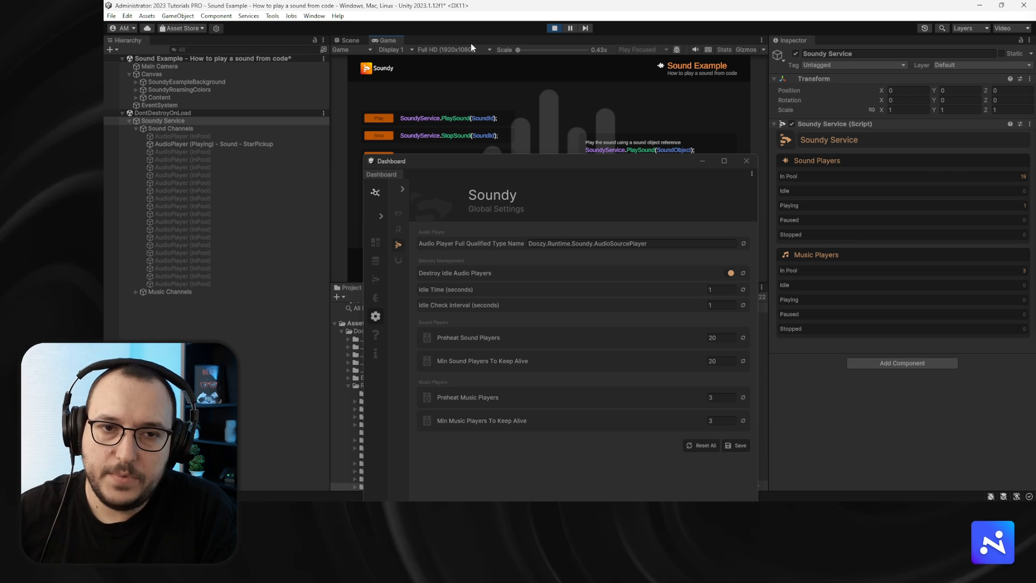
left_click(554, 28)
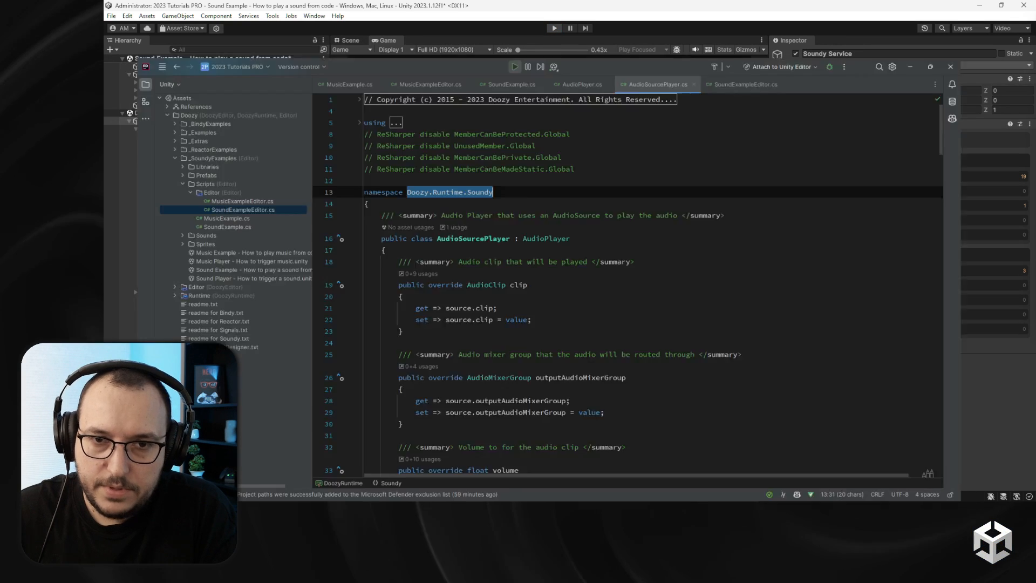
Switch to Rider, comment out the SoundyService.StopSound(SoundId) call in the Play method of SoundExample.cs, and return to Unity.
scroll(519, 221, "down", 8)
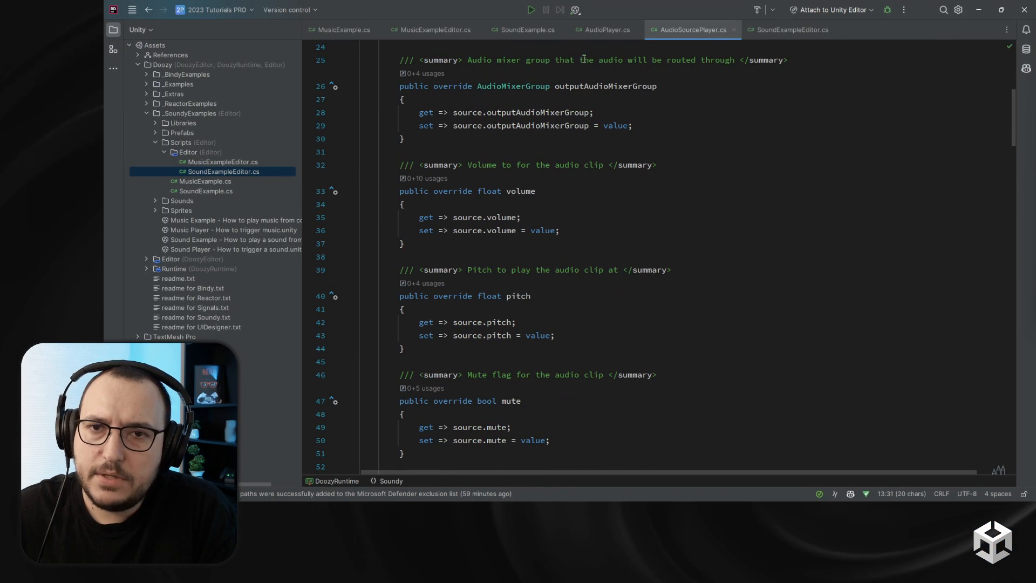
left_click(523, 29)
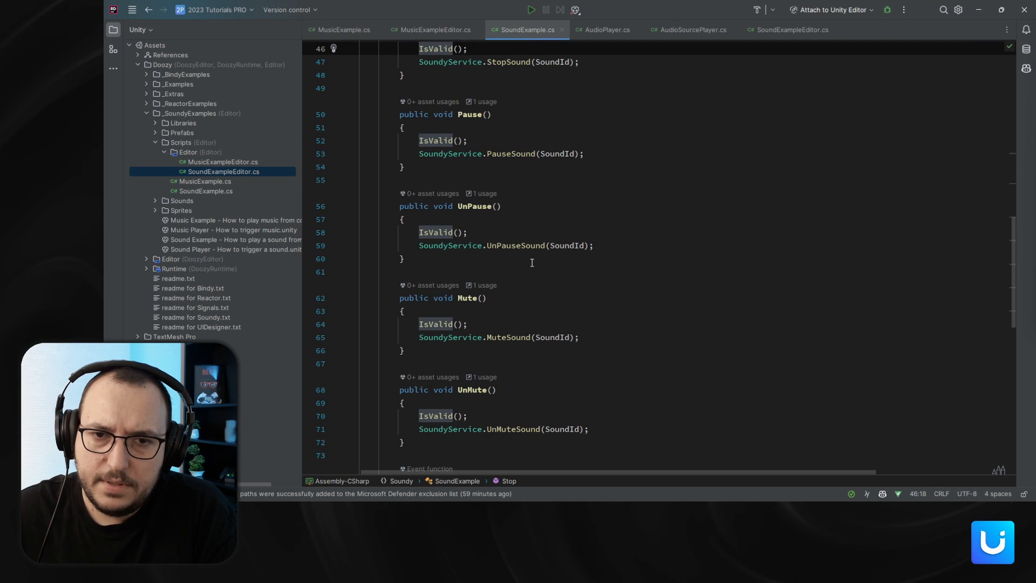
scroll(505, 294, "up", 7)
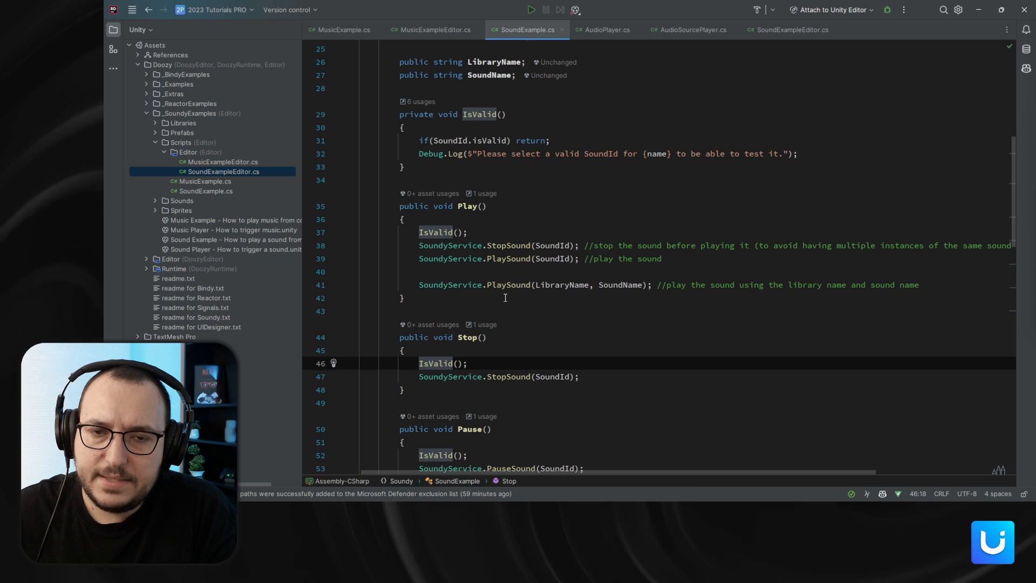
left_click(496, 245)
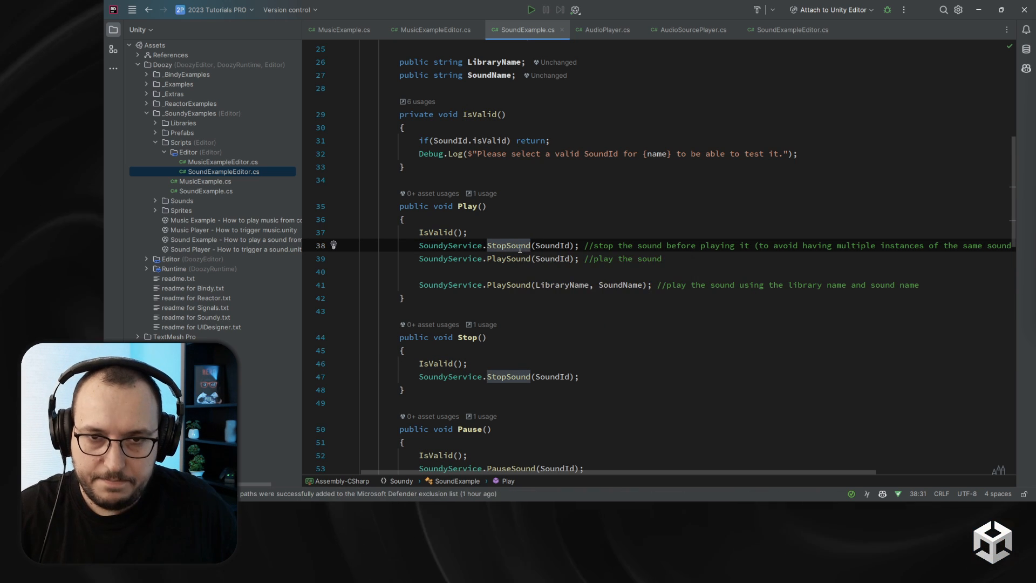
key("ctrl+slash")
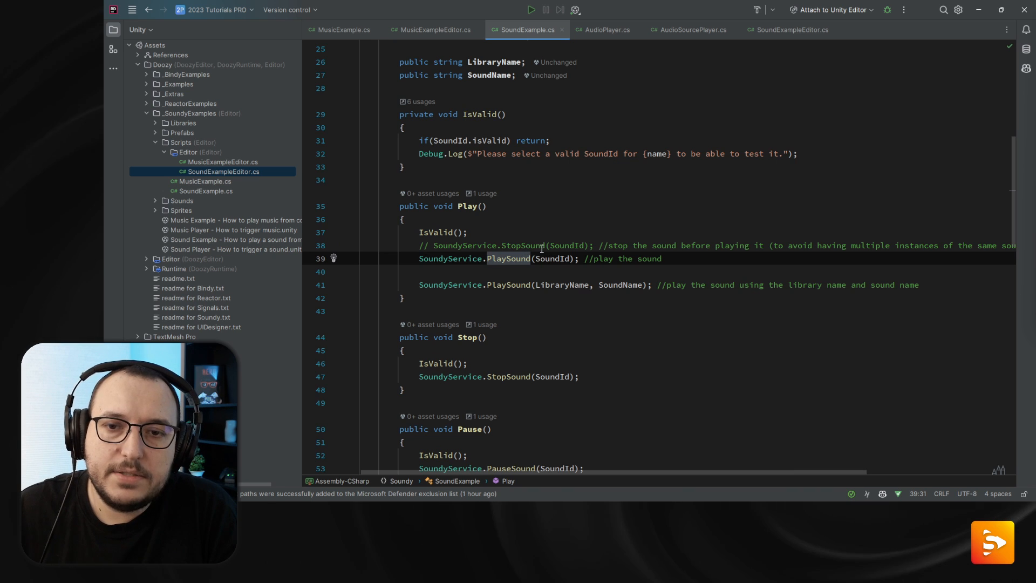
left_click(521, 246)
left_click(520, 259)
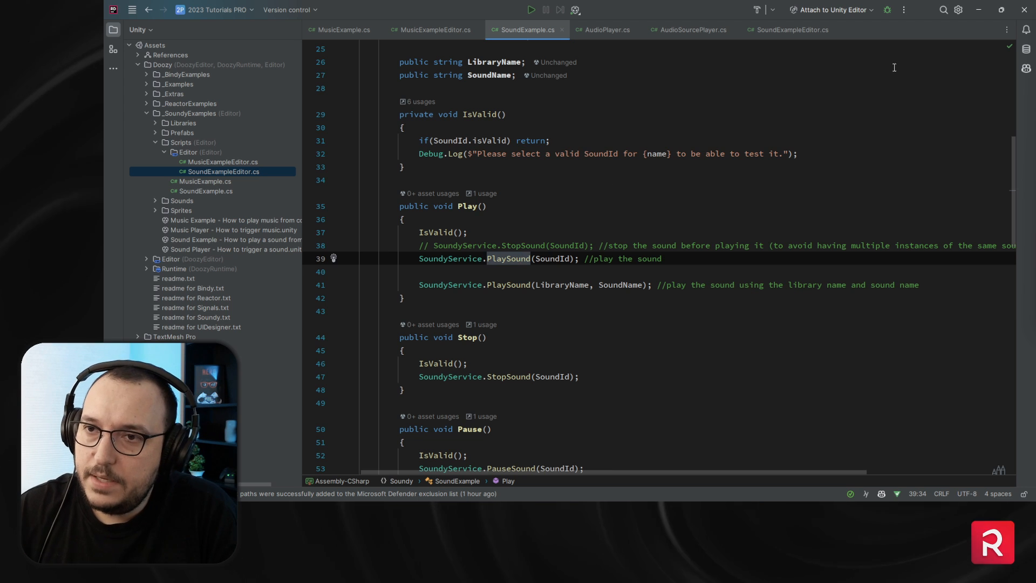
left_click(977, 10)
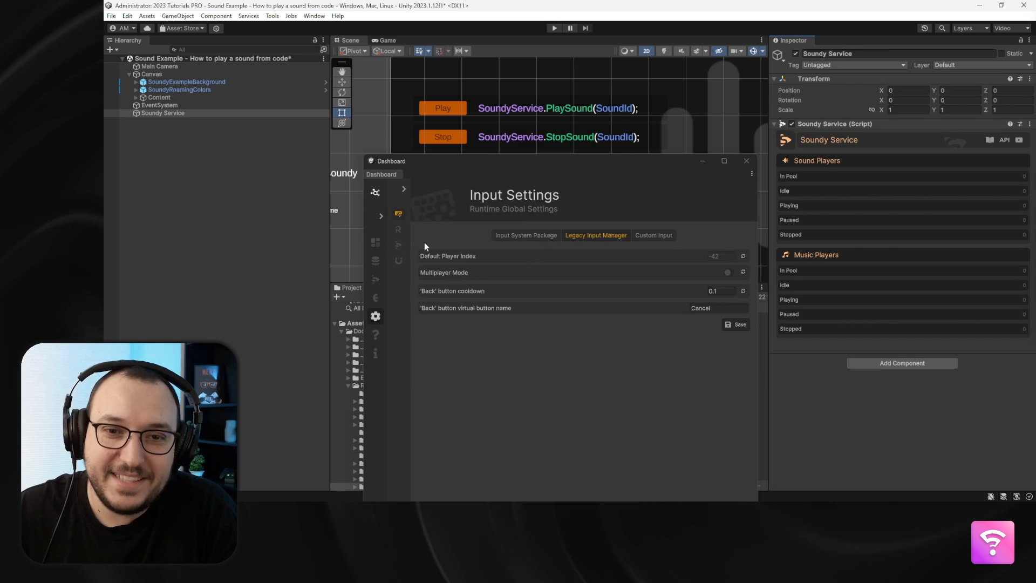
Reopen the Soundy global settings in the Dashboard, move its window up slightly, and enter Play mode.
left_click(398, 246)
left_click_drag(539, 164, 536, 147)
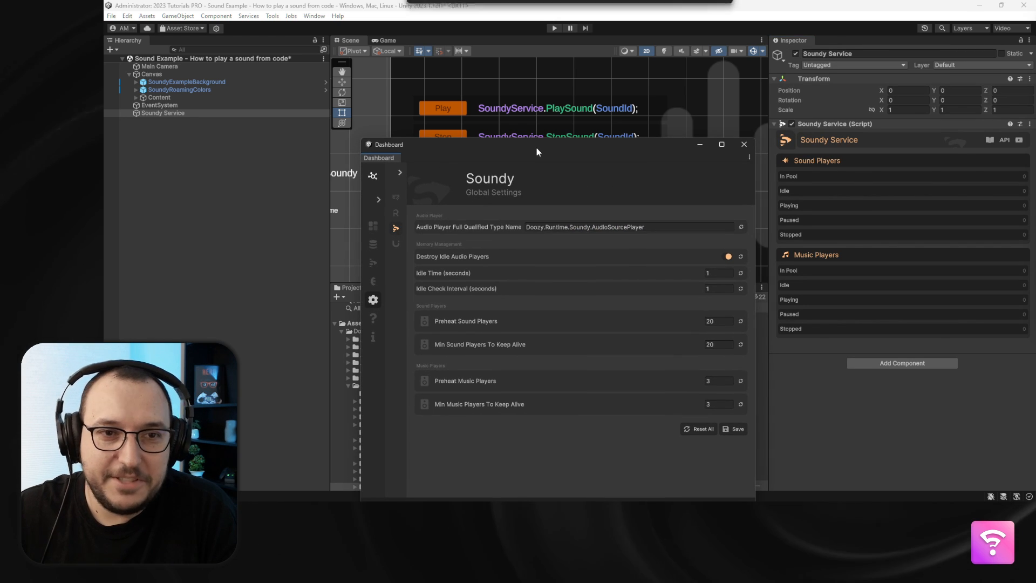
left_click(551, 30)
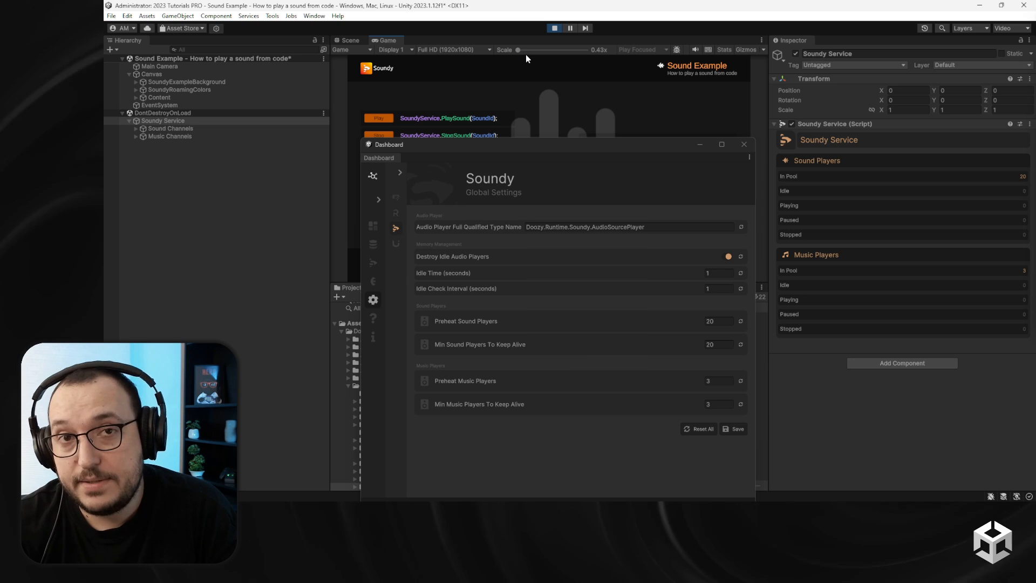
Expand Sound Channels, close the Dashboard, and play the example sound several times in quick succession to watch the players overlap.
left_click(135, 128)
left_click_drag(473, 149, 683, 139)
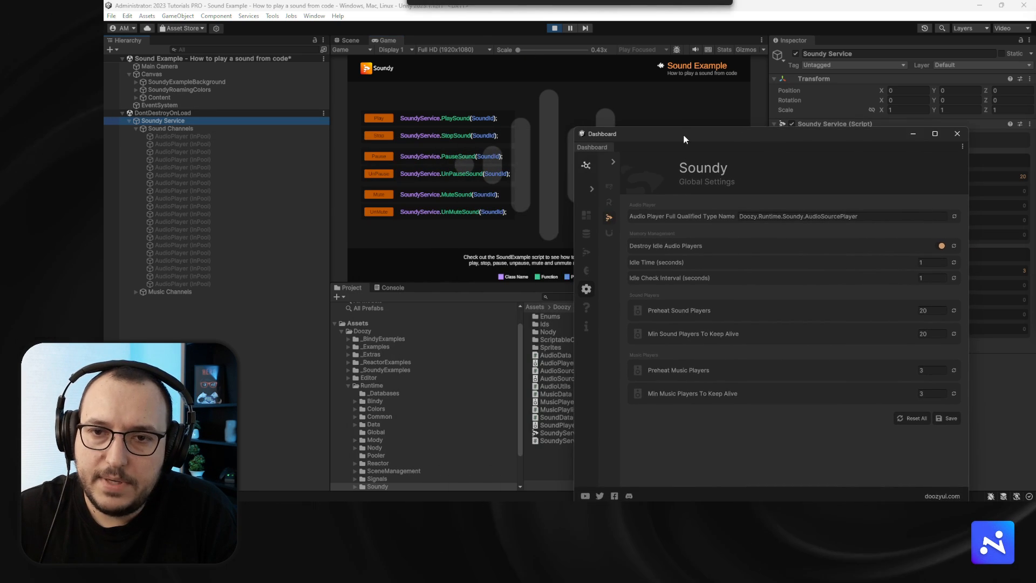
left_click(958, 133)
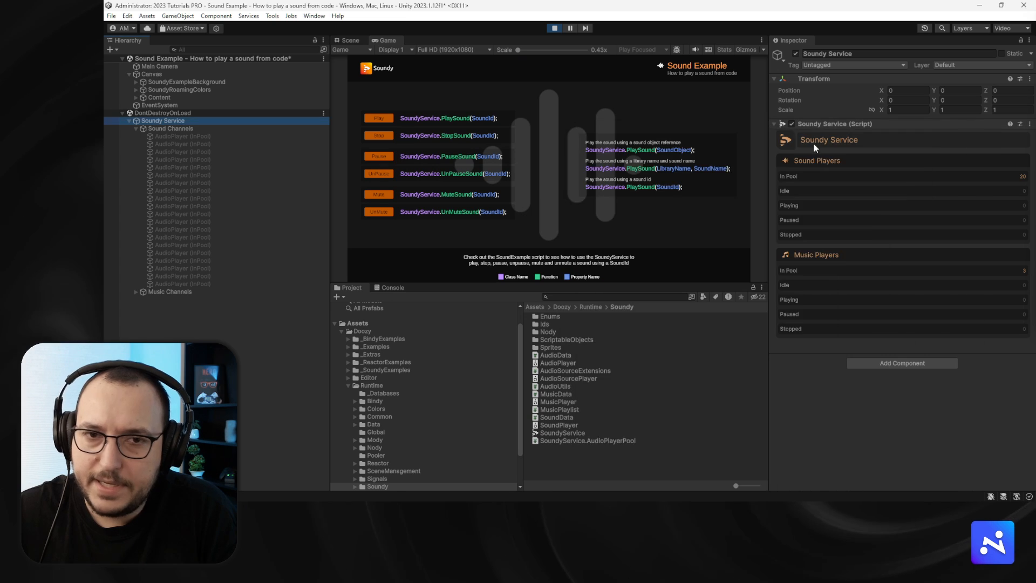
left_click(379, 118)
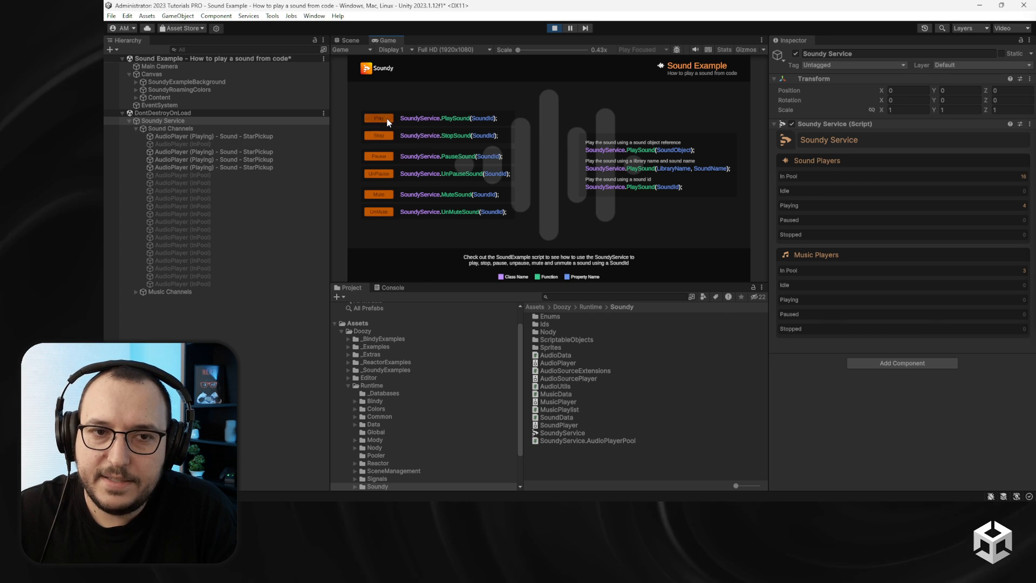
Play the example sound many more times in quick succession to watch the sound player pool, and exit Play mode.
left_click(387, 119)
left_click(387, 118)
left_click(387, 119)
left_click(386, 119)
left_click(387, 118)
left_click(386, 119)
left_click(387, 119)
left_click(387, 119)
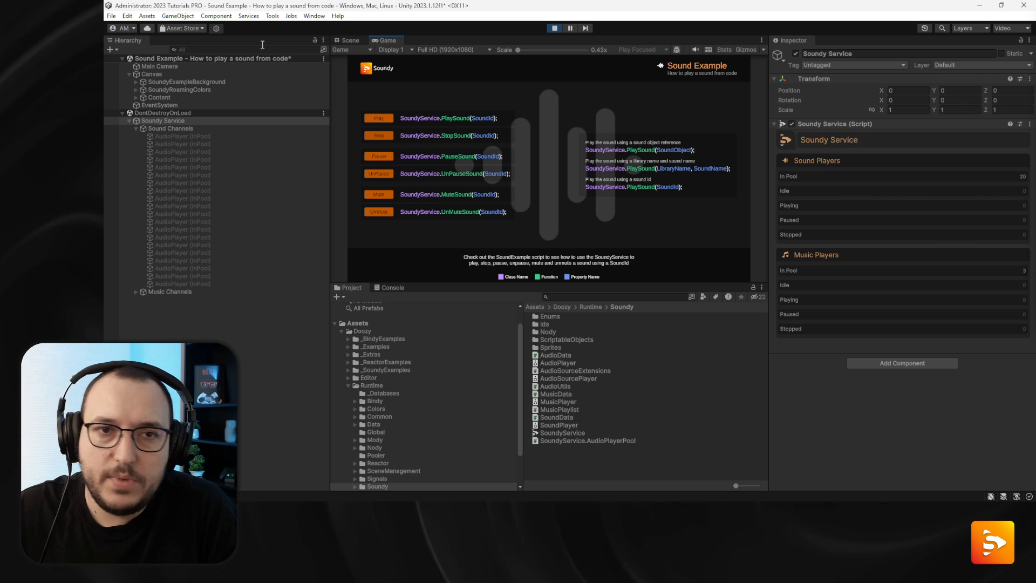
left_click(549, 29)
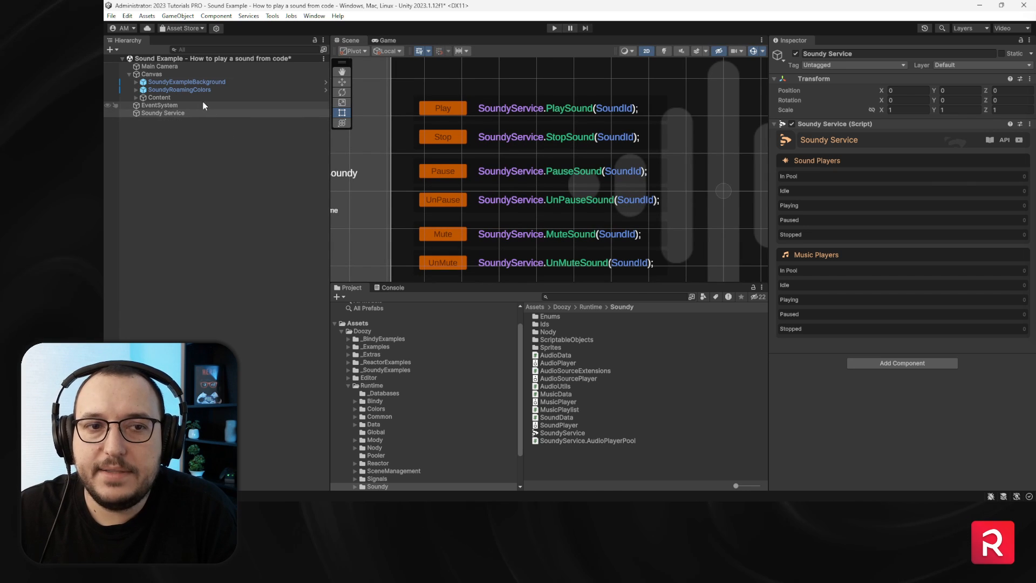
Reopen the Dashboard's Soundy global settings, expand its side navigation, and move and widen the window.
left_click(248, 15)
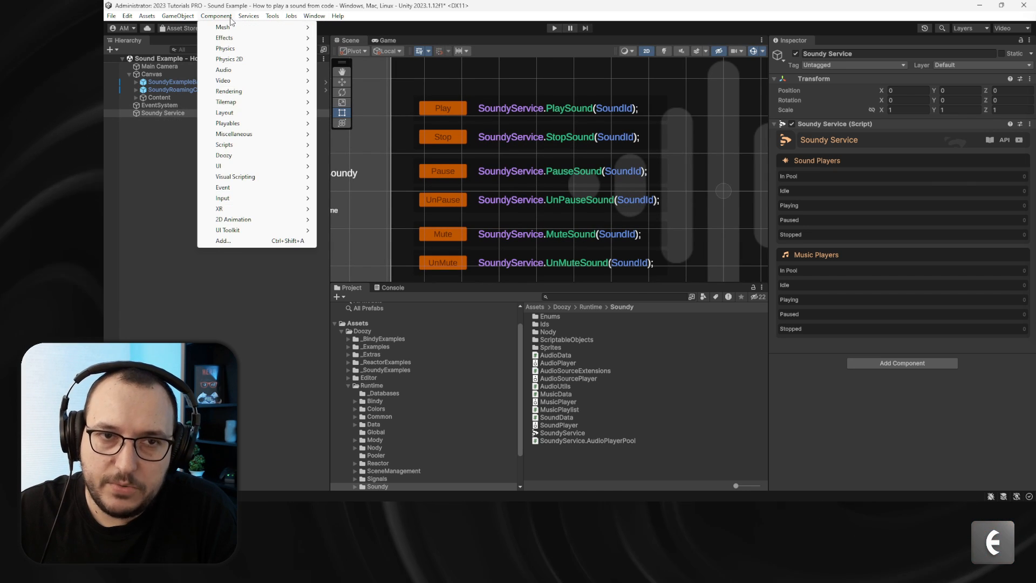
mouse_move(292, 28)
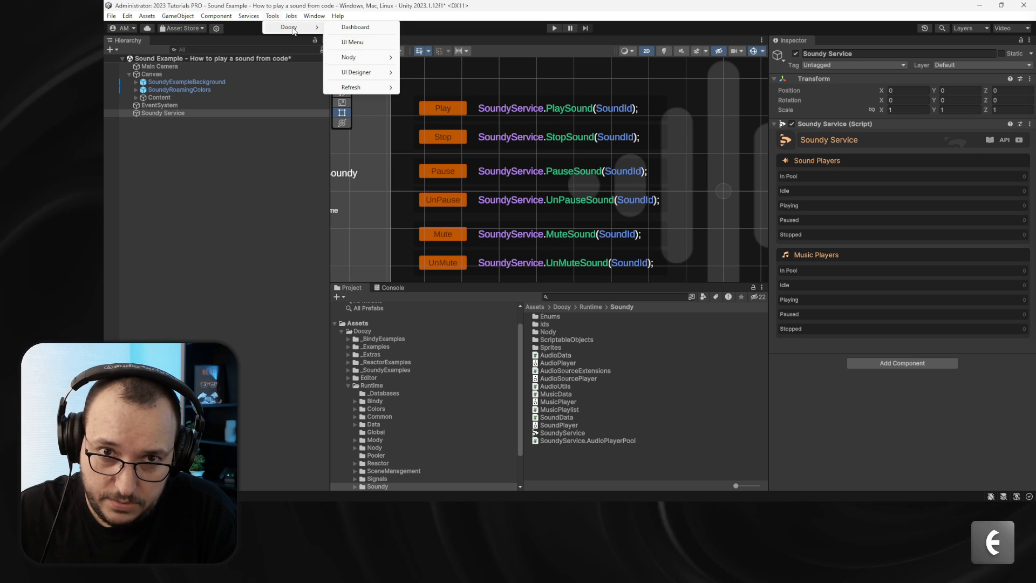
left_click(356, 28)
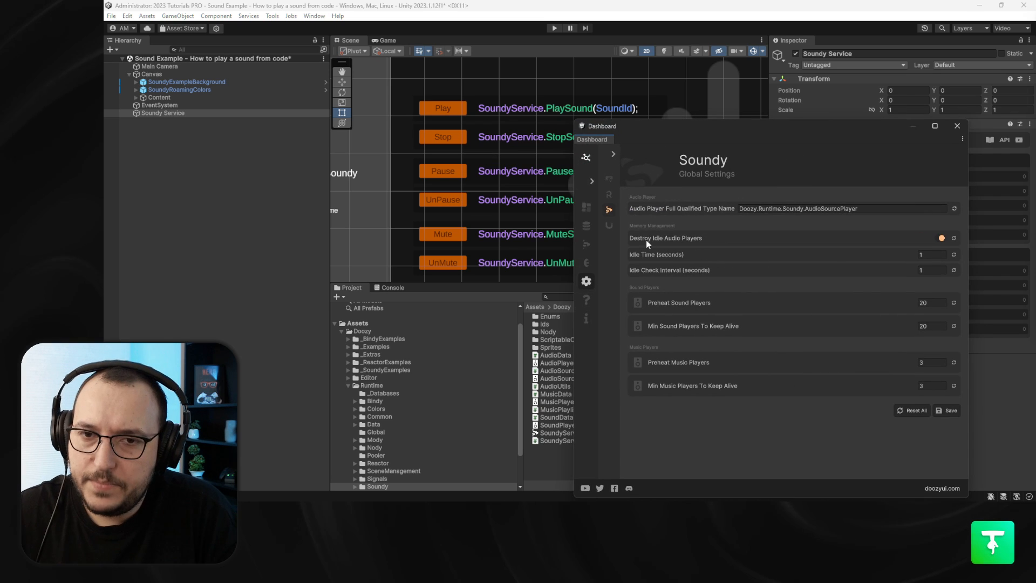
left_click(591, 181)
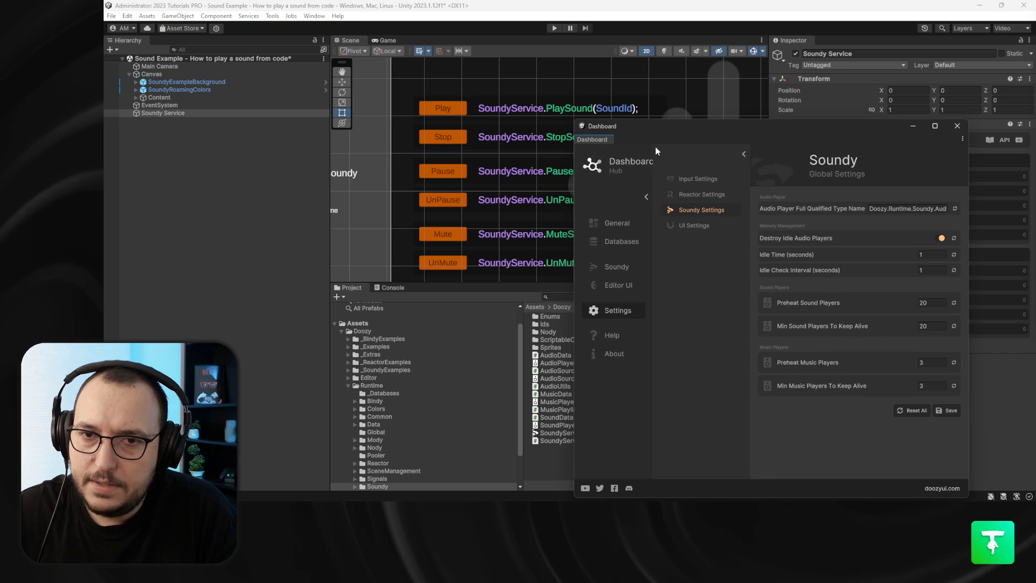
left_click_drag(653, 141, 376, 83)
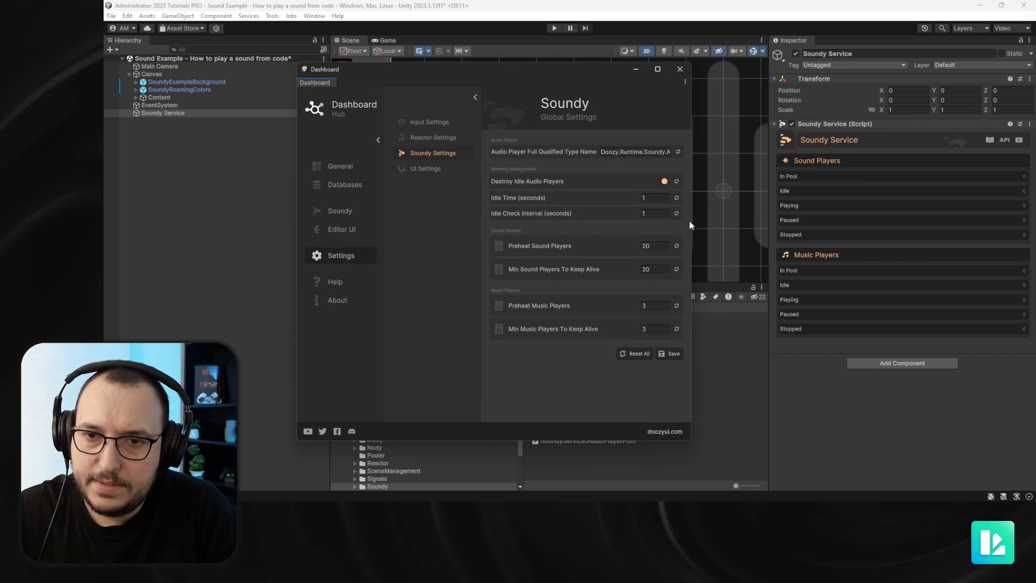
left_click_drag(689, 224, 851, 225)
Set both Preheat Sound Players and Min Sound Players To Keep Alive to 3, and close the Dashboard.
left_click(814, 246)
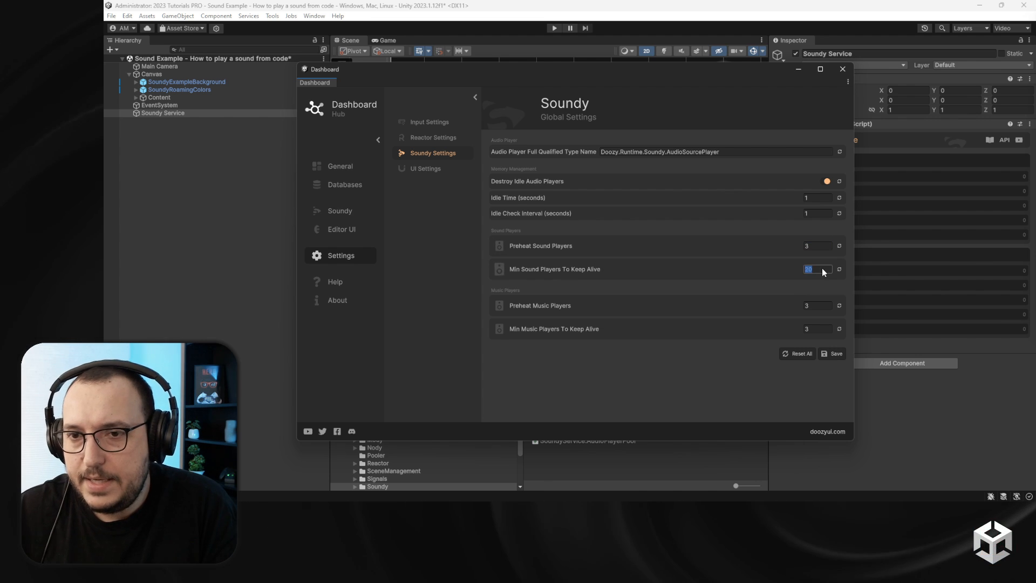
type("3")
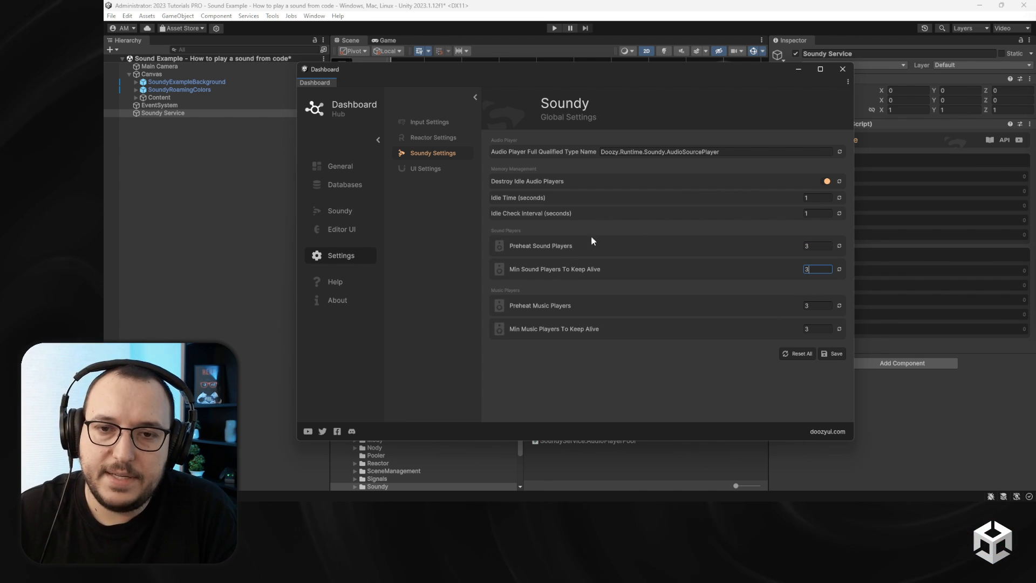
left_click(842, 68)
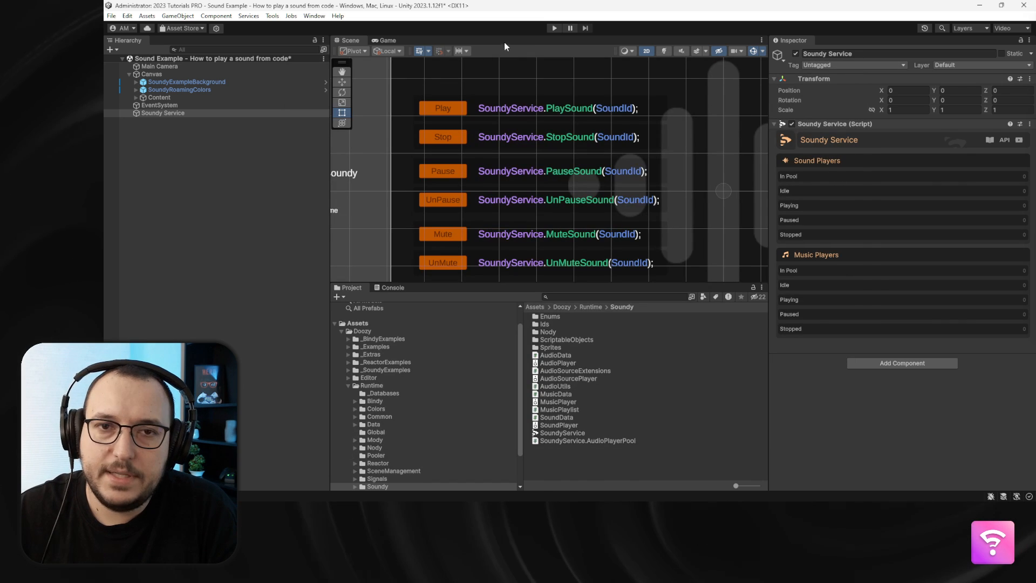
Enter Play mode, expand Sound Channels and Music Channels, and play and stop the example sound to watch the pooled players.
left_click(553, 29)
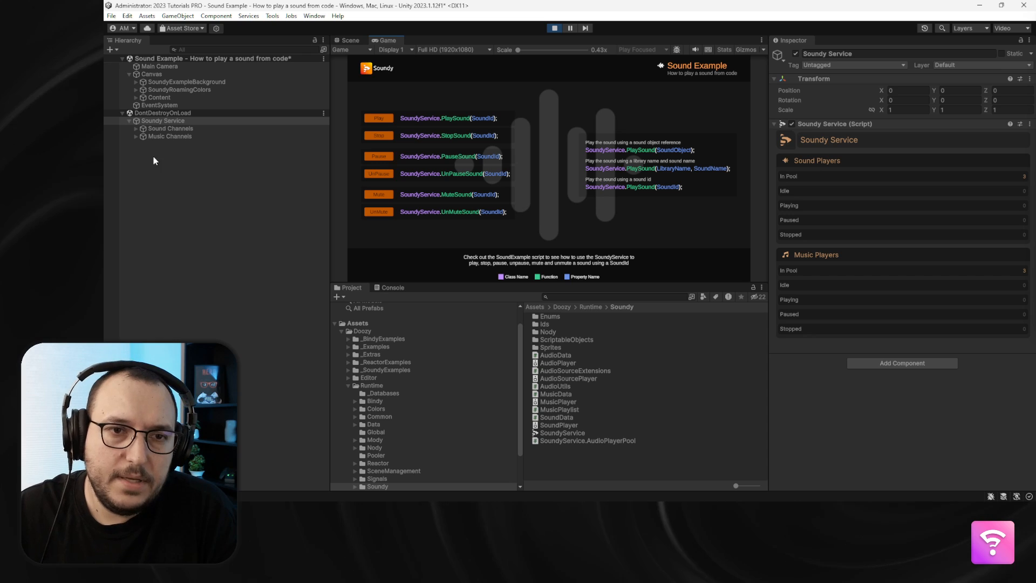
left_click(136, 128)
left_click(136, 160)
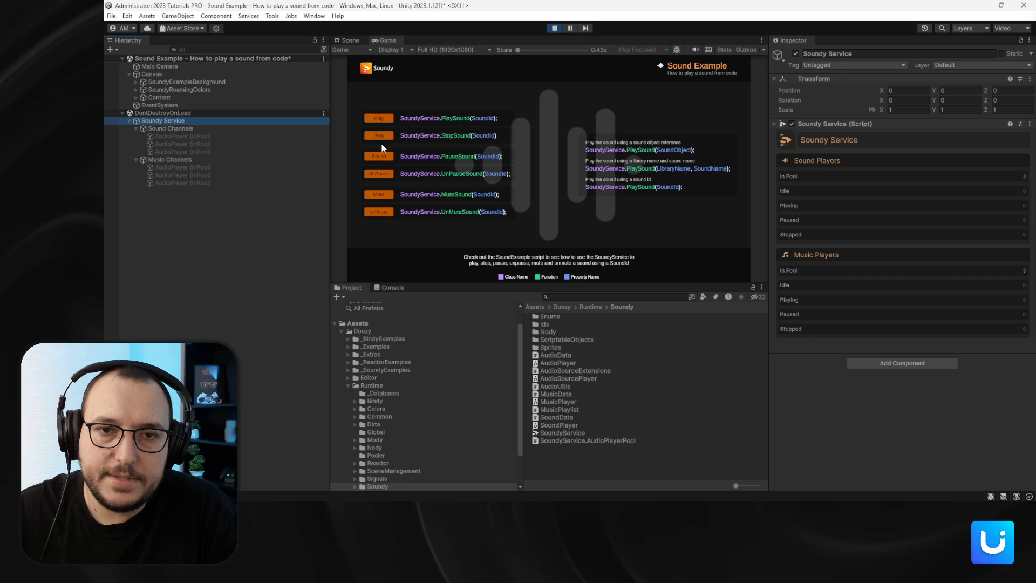
triple_click(384, 118)
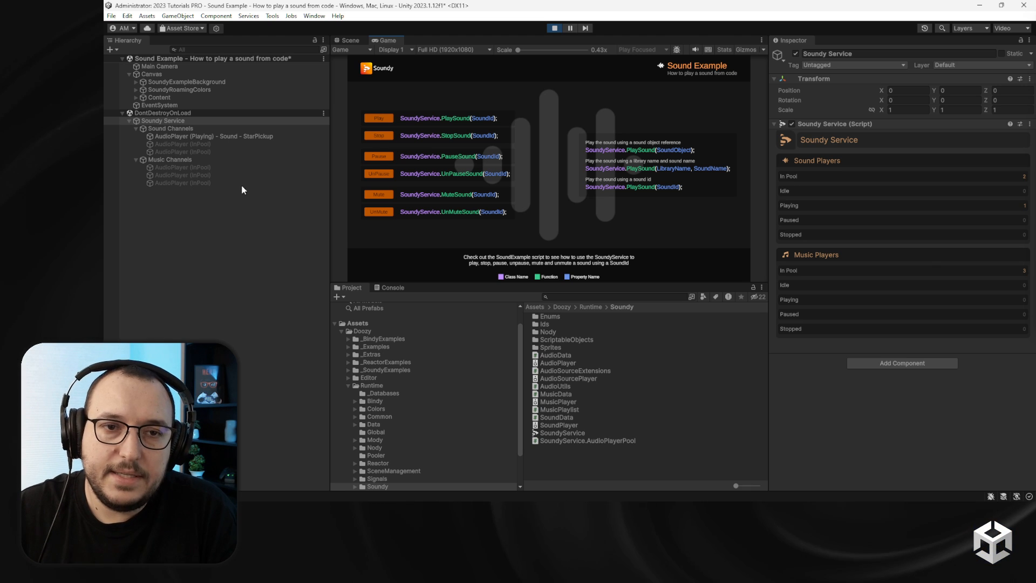
left_click(385, 138)
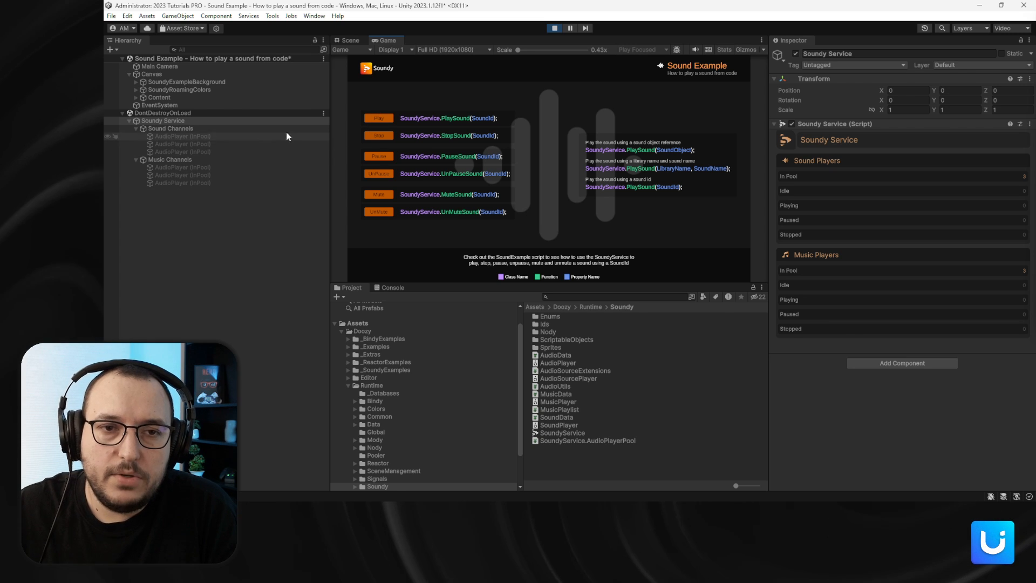
left_click(384, 120)
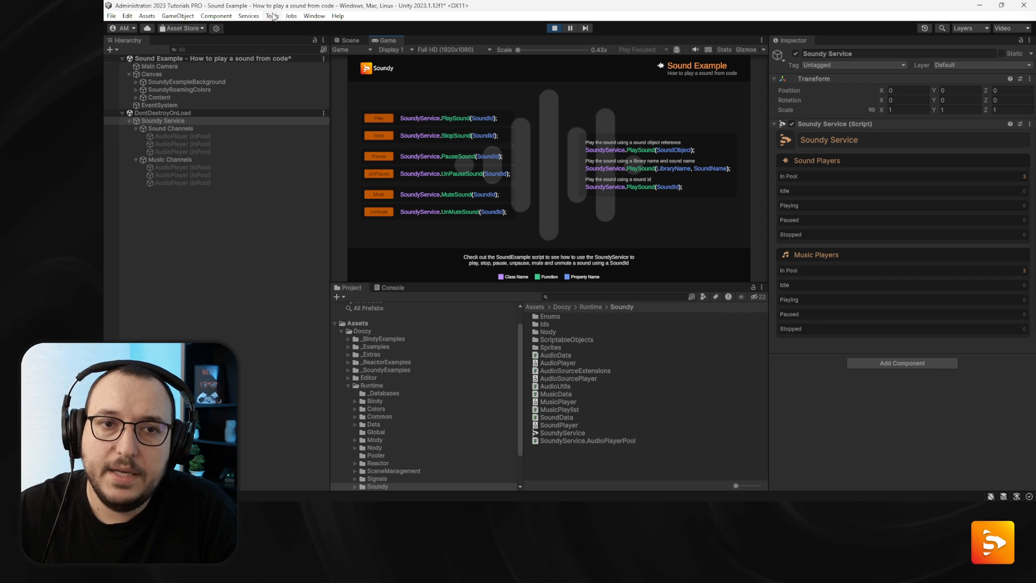
Set Min Sound Players To Keep Alive to 6 in the Soundy global settings during Play mode, and close the Dashboard.
mouse_move(299, 26)
left_click(346, 27)
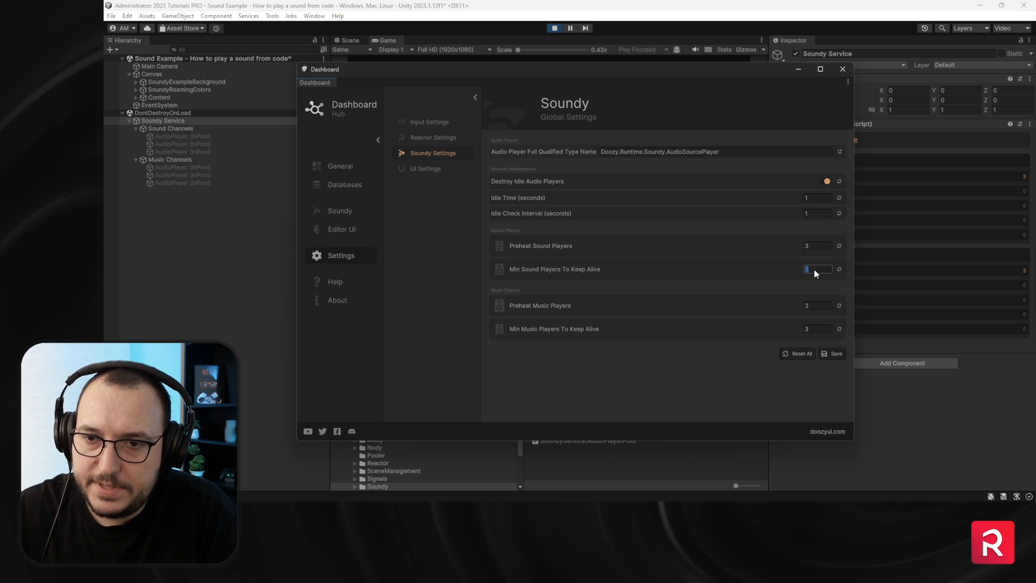
type("6")
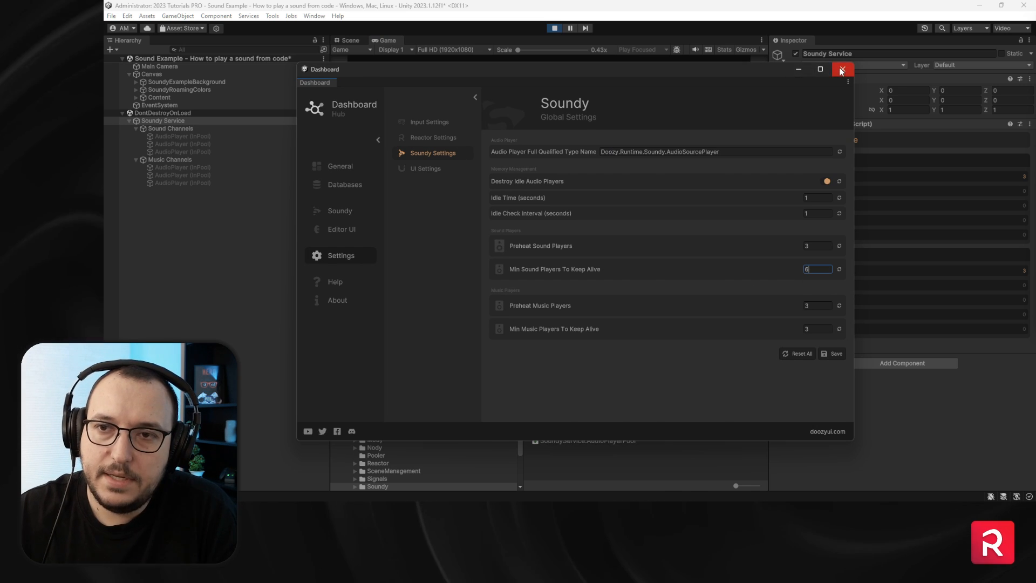
left_click(841, 70)
Play the example sound seven times in quick succession to examine how many sound players stay in the pool.
left_click(380, 119)
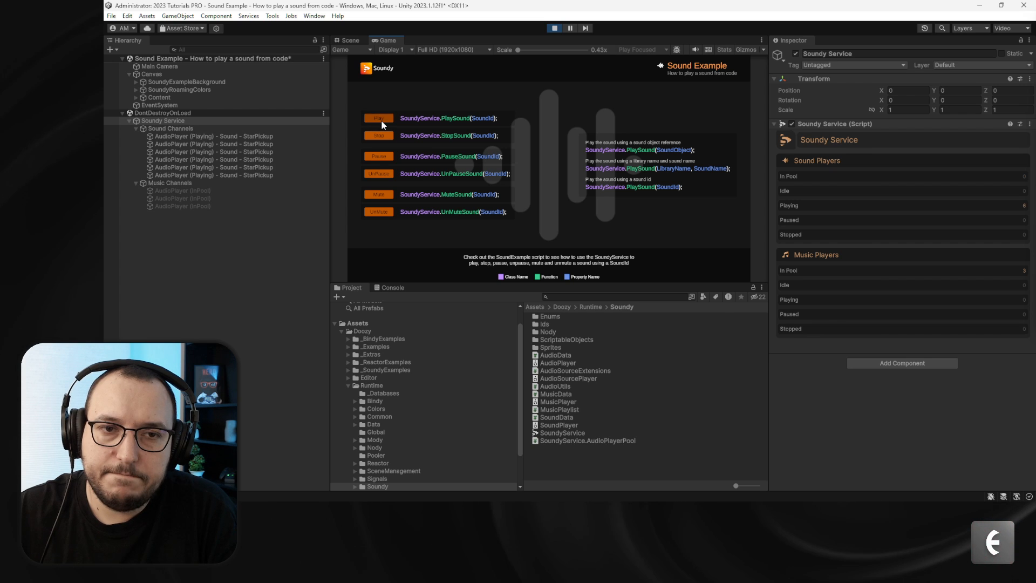
left_click(381, 121)
left_click(381, 121)
left_click(381, 121)
left_click(381, 121)
left_click(380, 121)
left_click(381, 121)
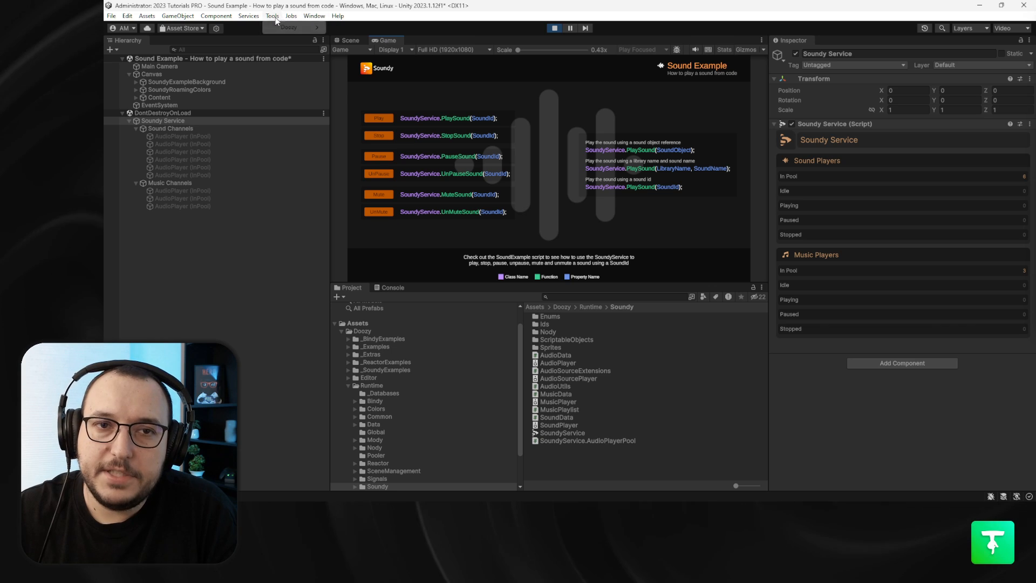
Reopen the Soundy global settings, set Min Sound Players To Keep Alive to 1, and close the Dashboard.
mouse_move(291, 27)
left_click(355, 27)
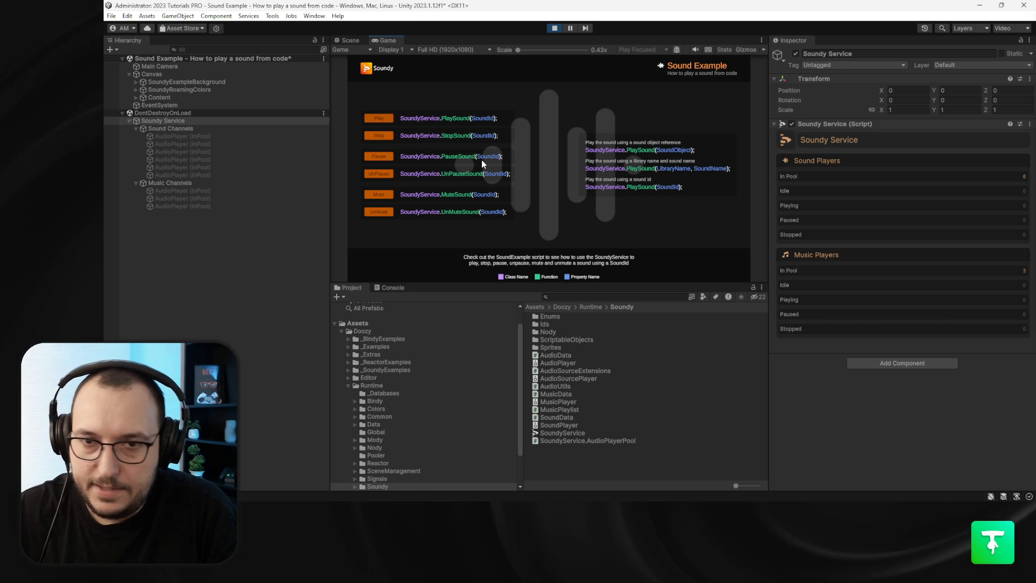
left_click(823, 272)
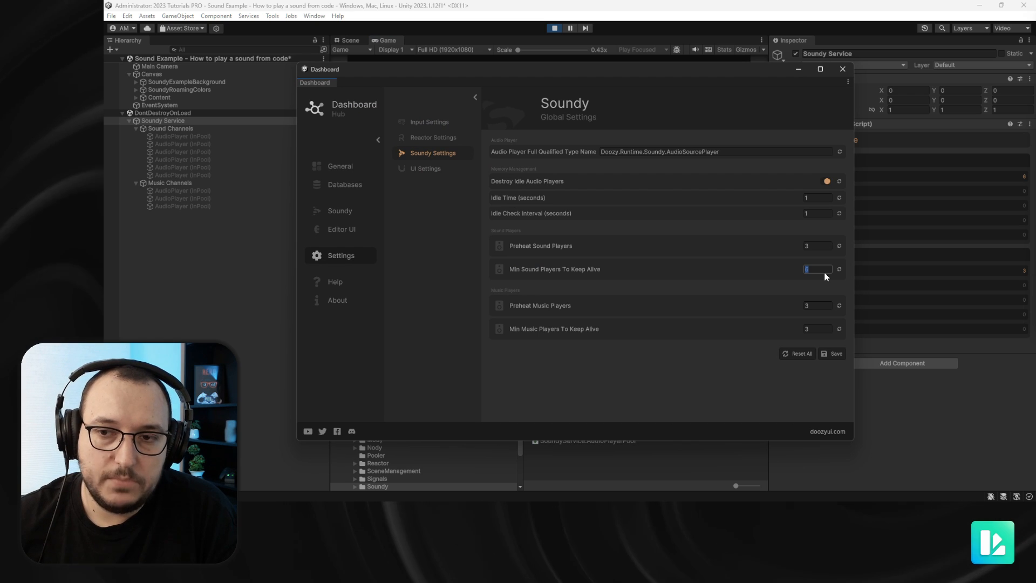
type("1")
key("Return")
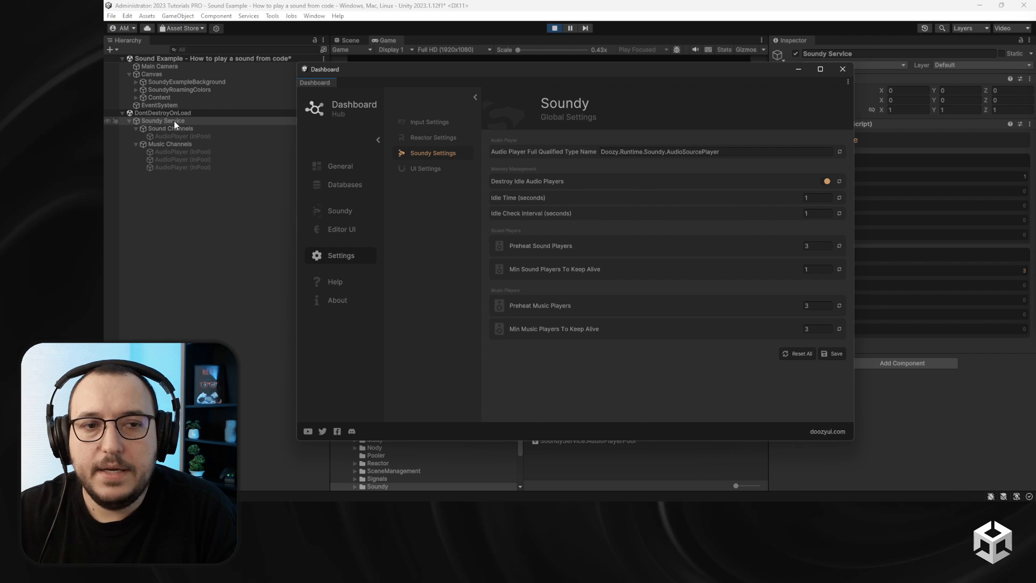
left_click(842, 69)
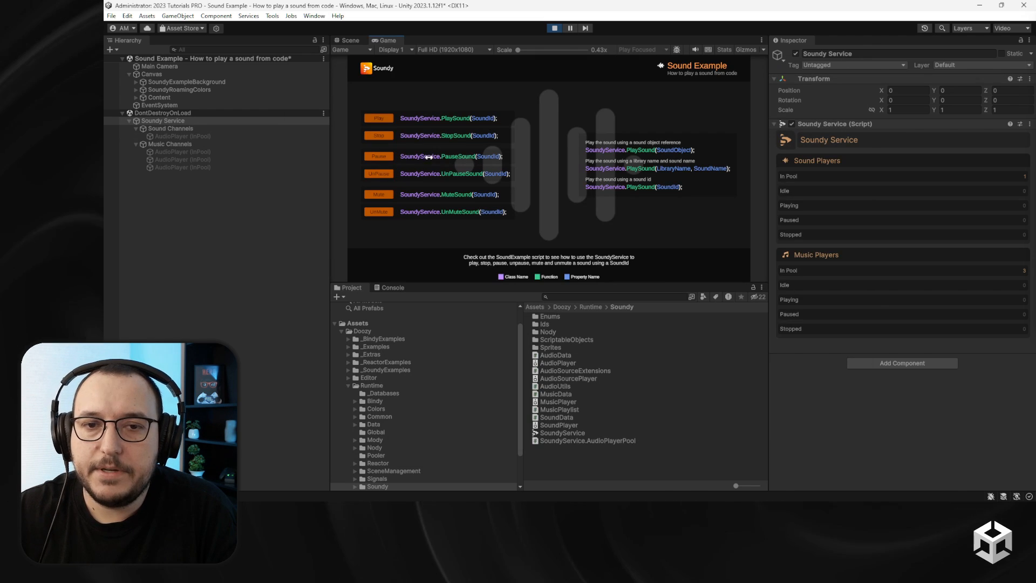
Play the example sound twice to watch the reduced sound player pool, and exit Play mode.
left_click(380, 118)
left_click(380, 118)
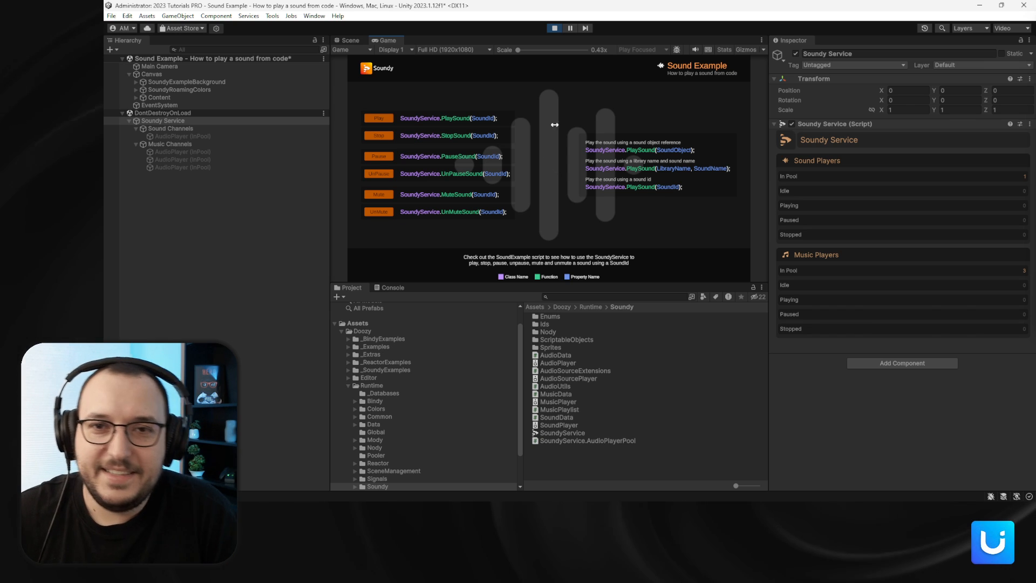
left_click(554, 28)
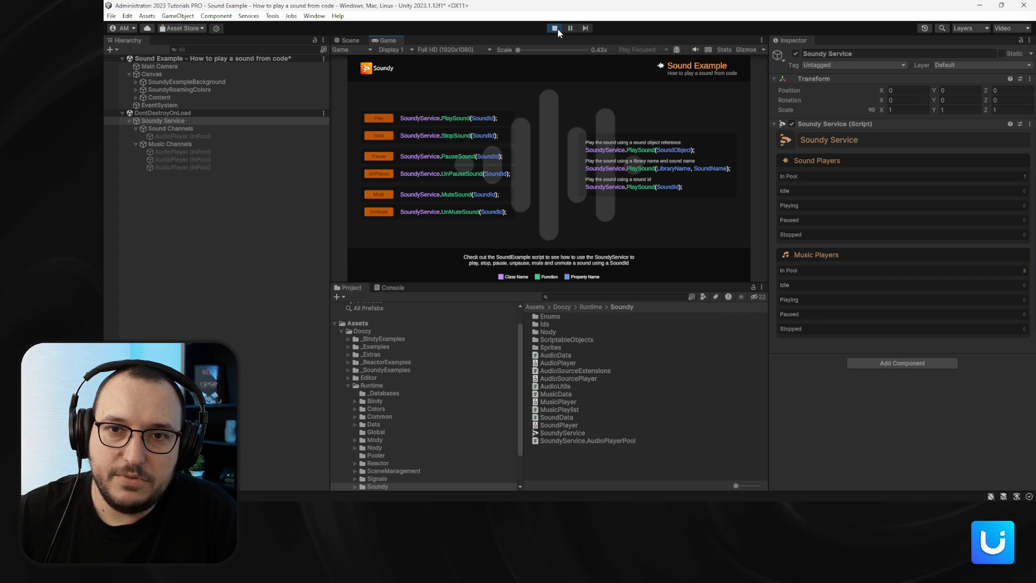
Reset Preheat Sound Players and Min Sound Players To Keep Alive to their default of 20 in the Soundy settings, and close the Dashboard.
left_click(272, 16)
mouse_move(303, 27)
left_click(365, 28)
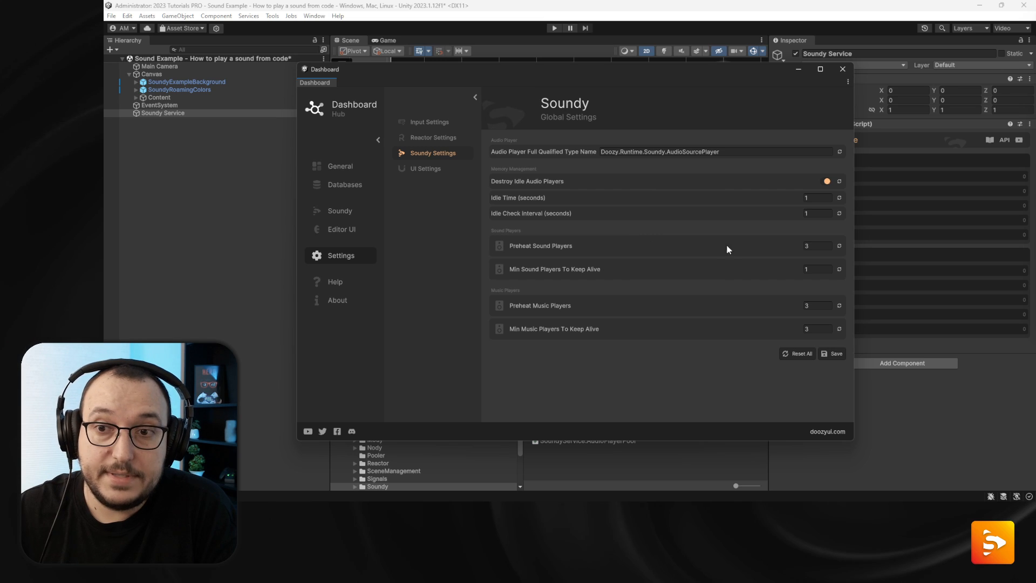
left_click(839, 246)
left_click(839, 269)
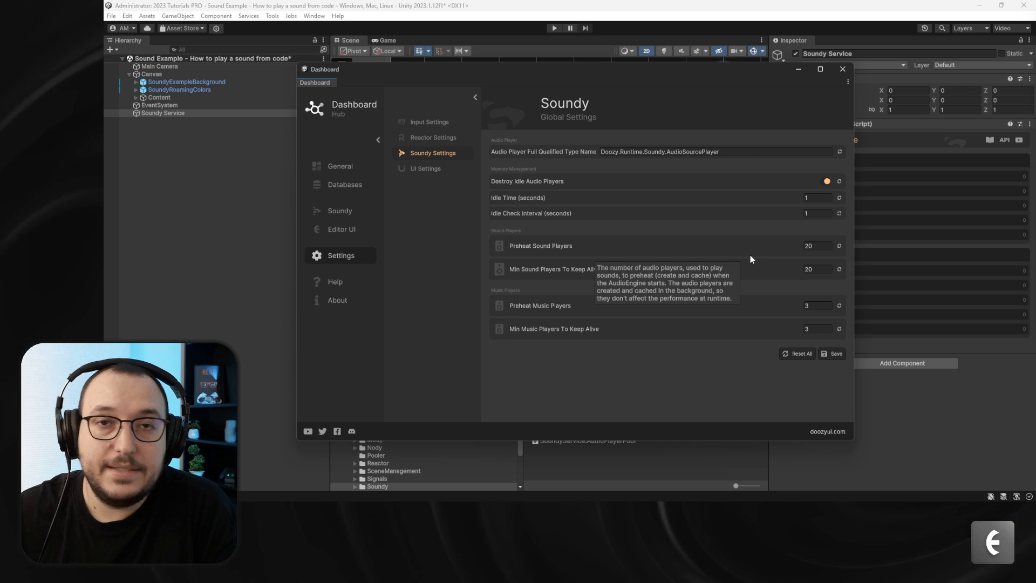
left_click(844, 71)
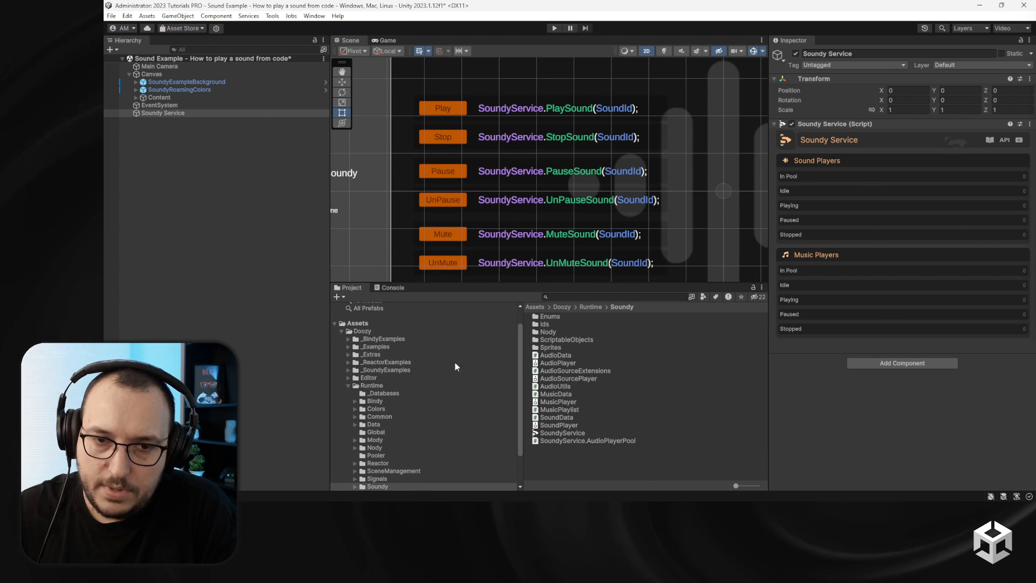
Open the "Sound Player - How to trigger a sound" scene from the _SoundyExamples folder without saving the current scene's changes.
left_click(348, 386)
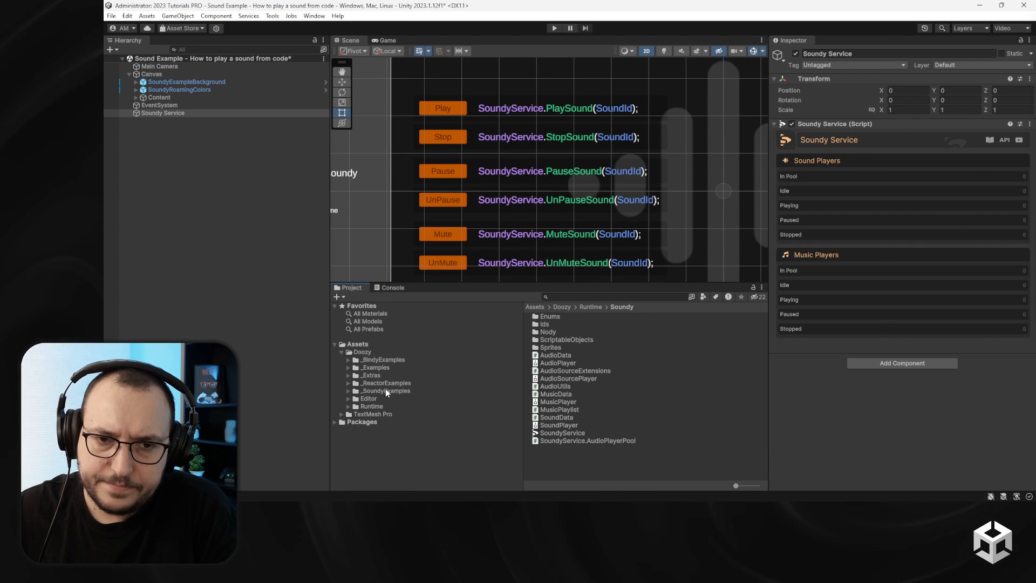
left_click(385, 391)
double_click(580, 378)
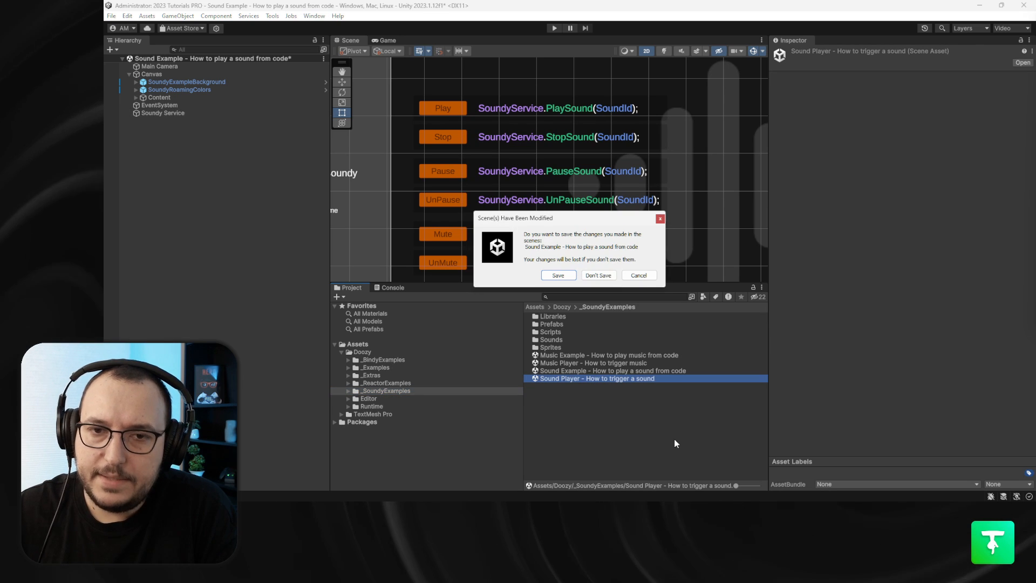
left_click(598, 275)
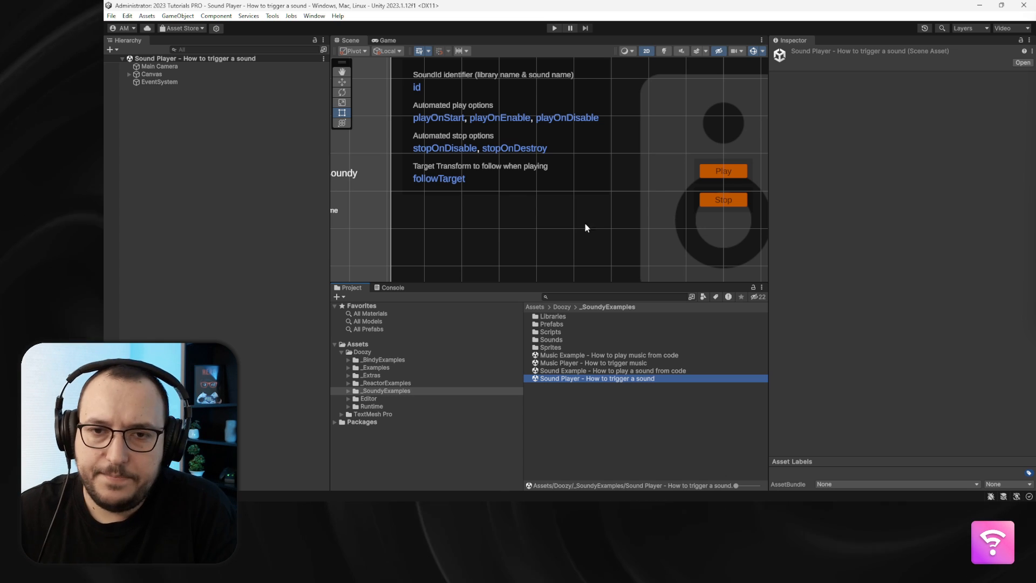
Expand the Canvas hierarchy, run the scene, and maximize the Game view to review the Sound Player overview.
scroll(503, 174, "down", 5)
scroll(503, 173, "up", 3)
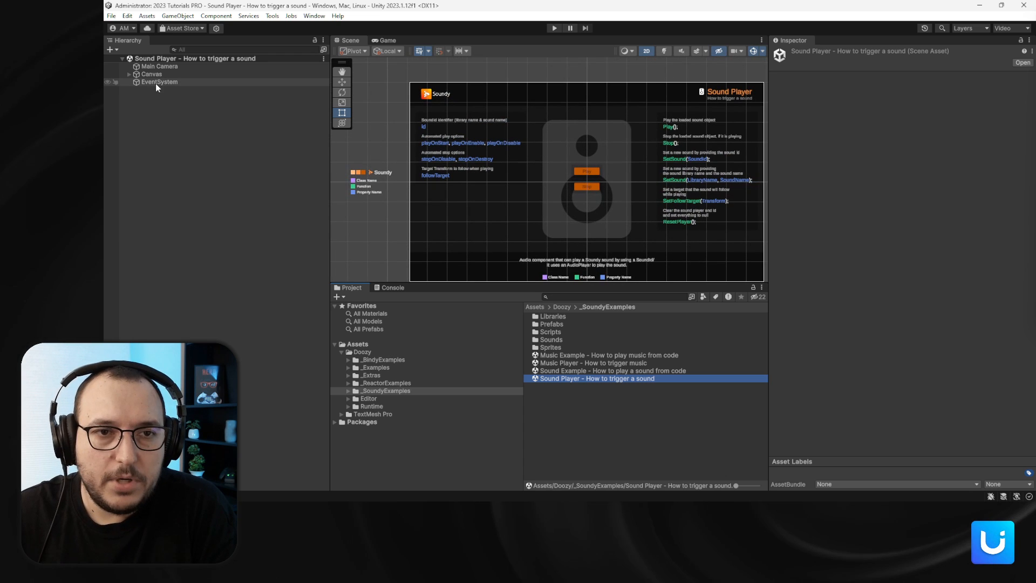
left_click(130, 74)
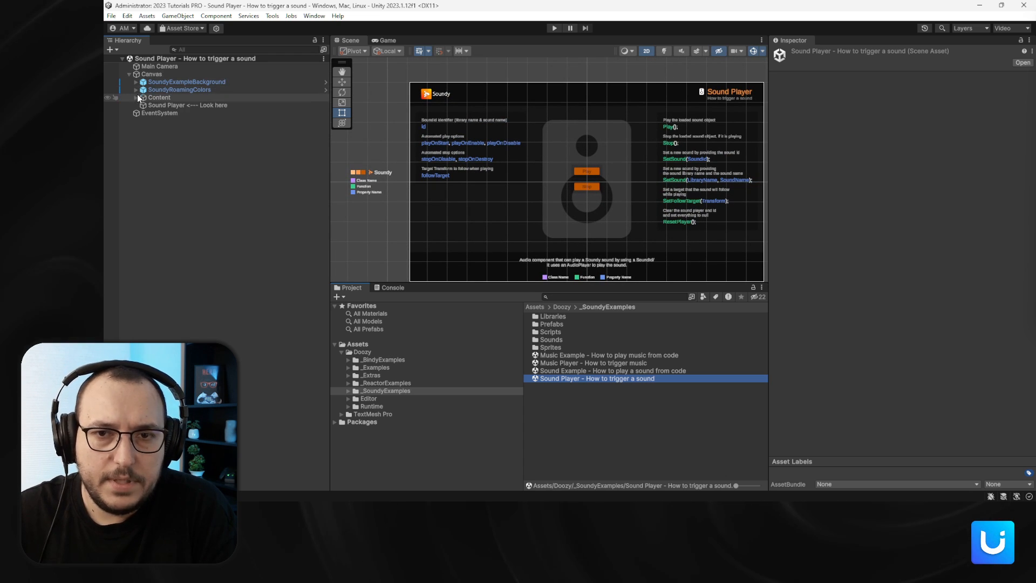
left_click(554, 28)
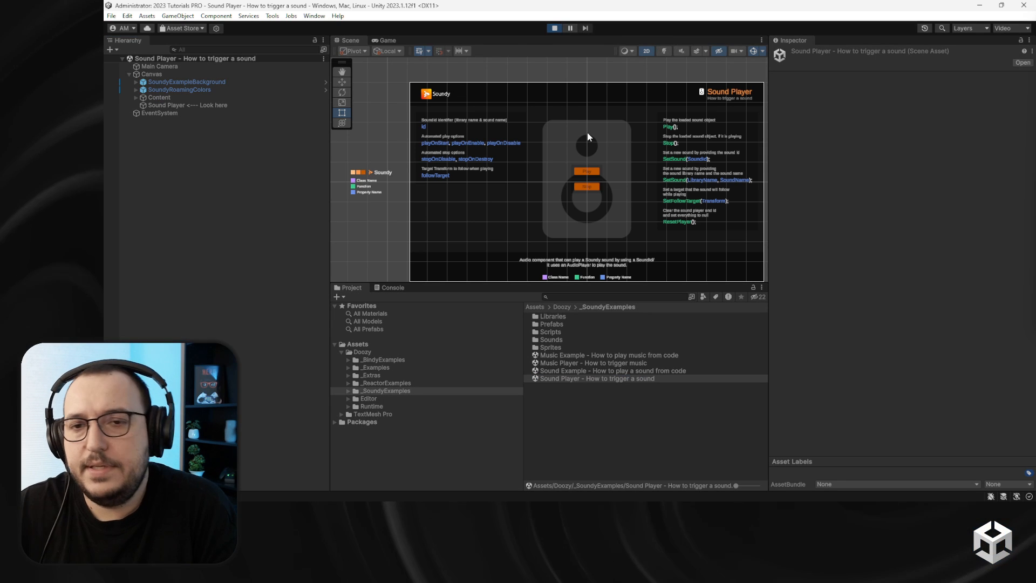
left_click(761, 40)
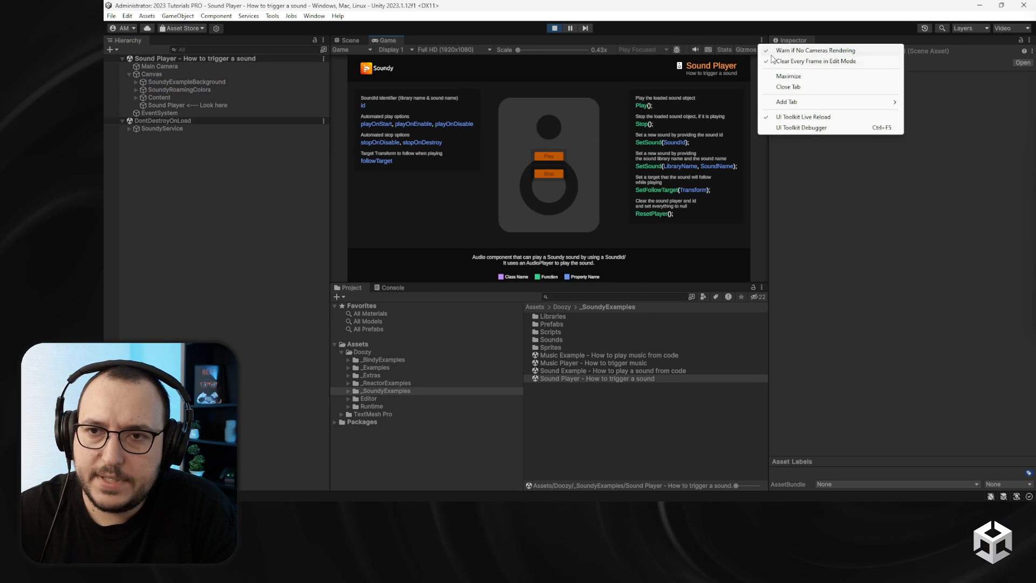
left_click(786, 77)
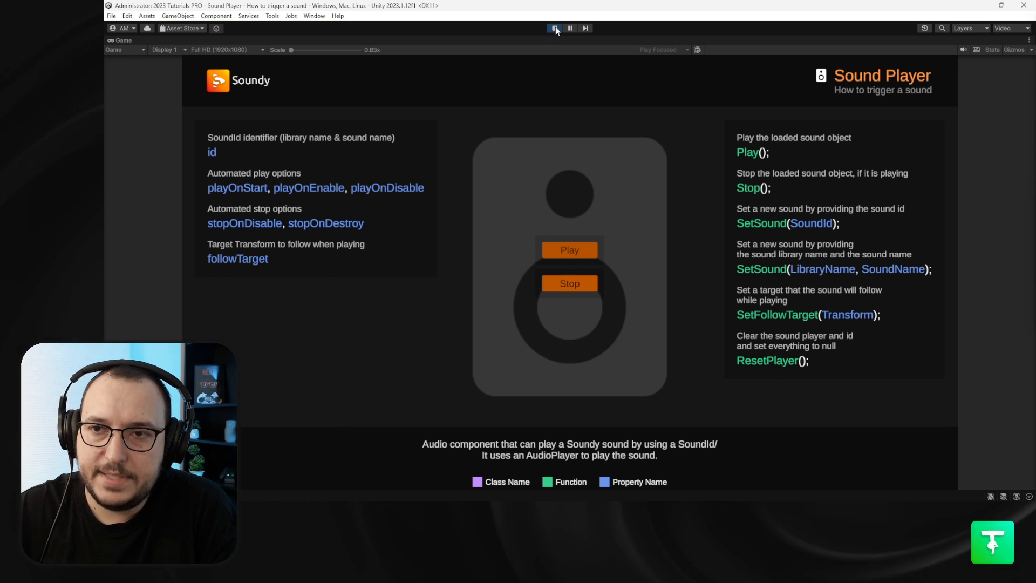
Restore the Game view to its normal size and exit Play mode.
left_click(1029, 39)
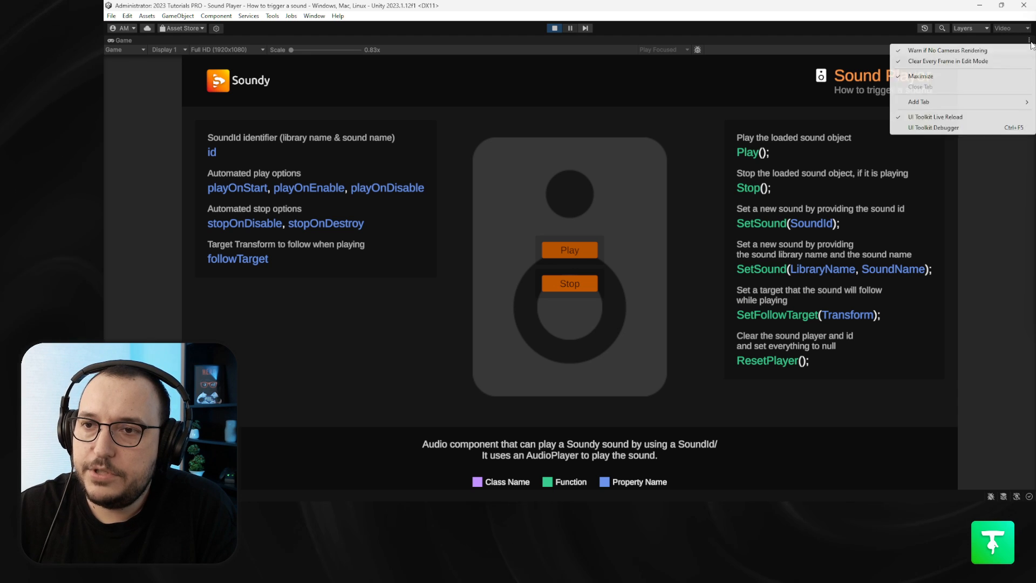
left_click(897, 75)
left_click(555, 28)
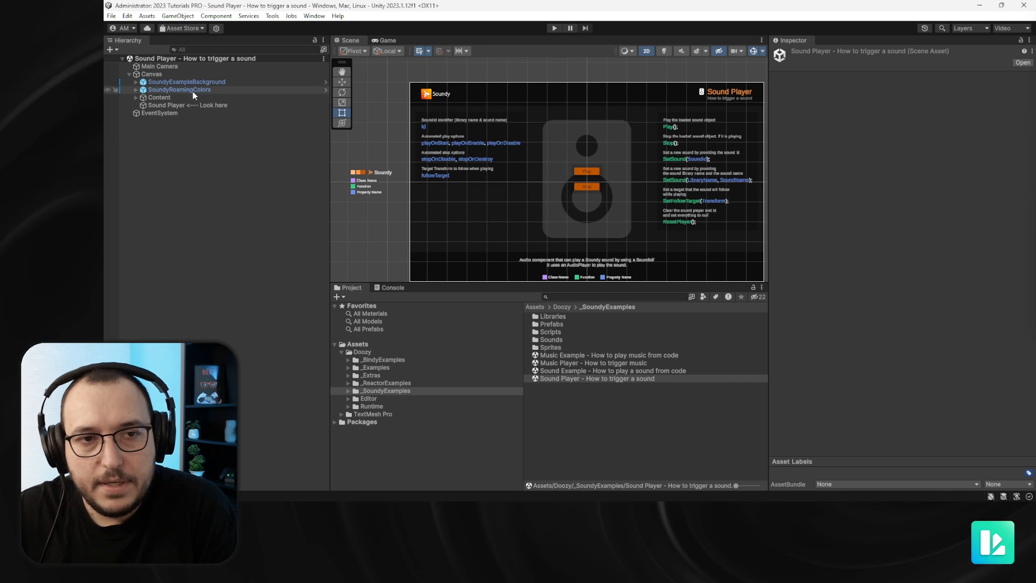
Inspect the "Sound Player <--- Look here" object and preview the BubblePop sound assigned to its Sound Player component.
left_click(192, 104)
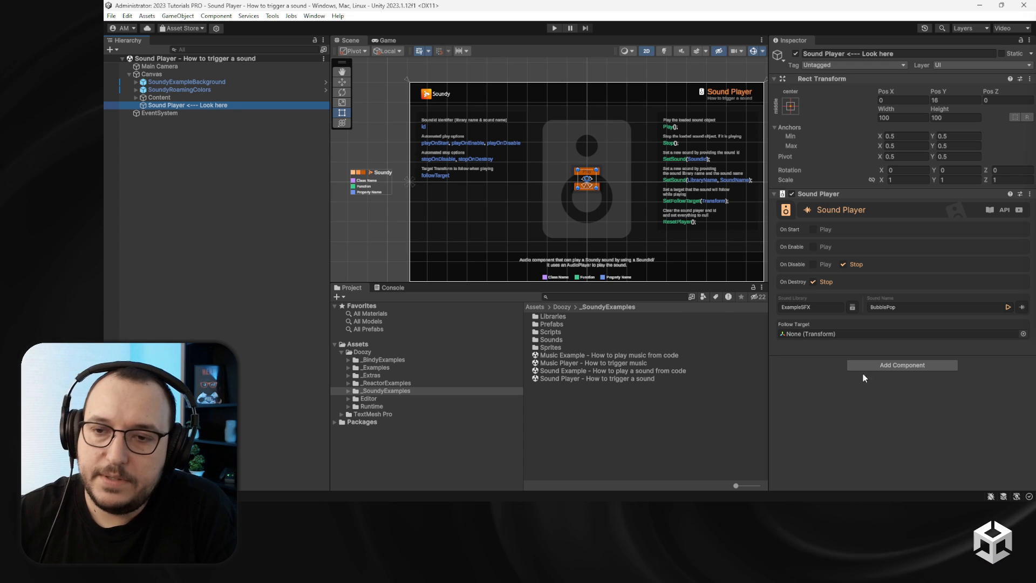
left_click(1008, 306)
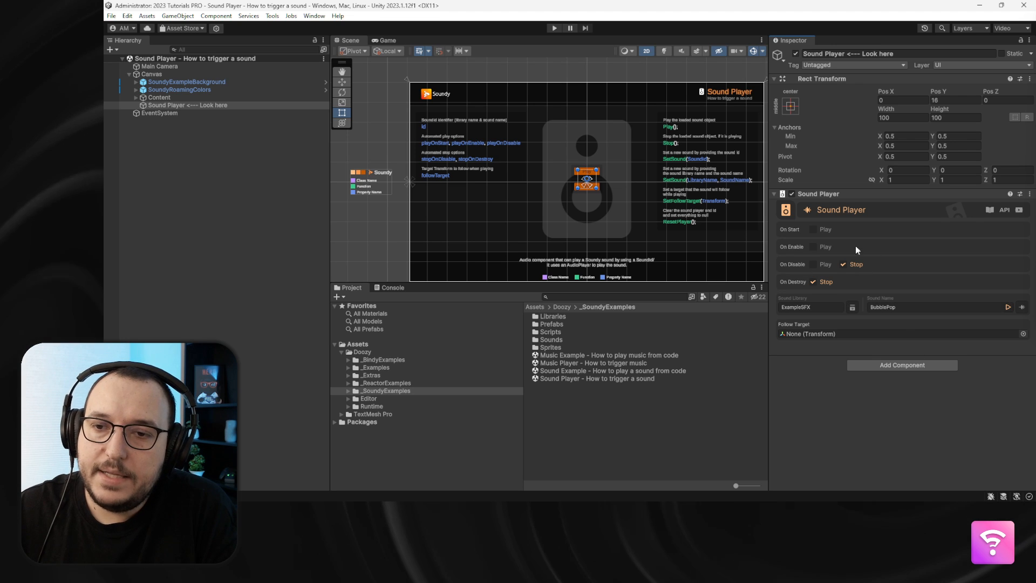
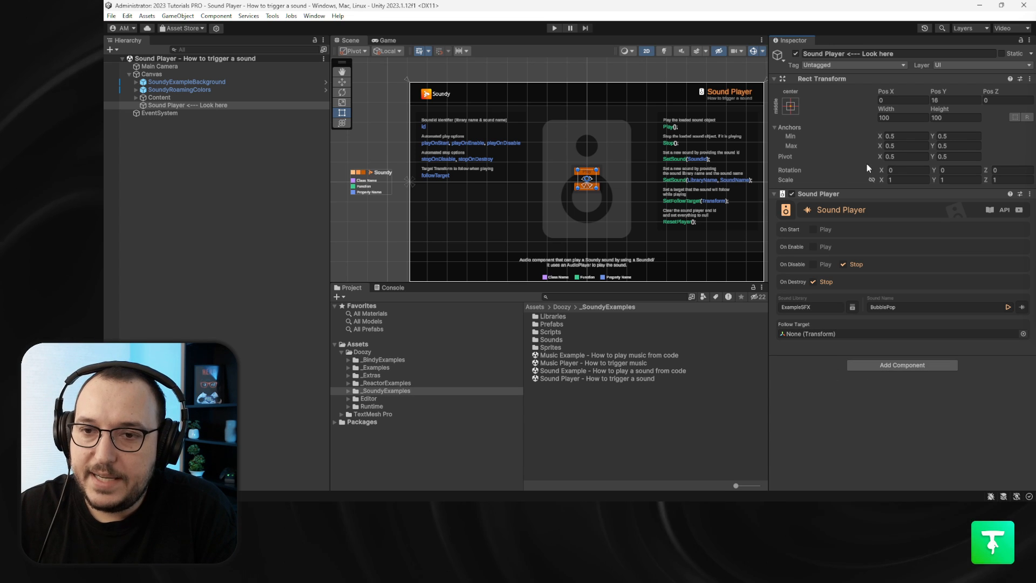
Add a second Sound Player component from the Doozy Soundy category to the selected object.
left_click(876, 364)
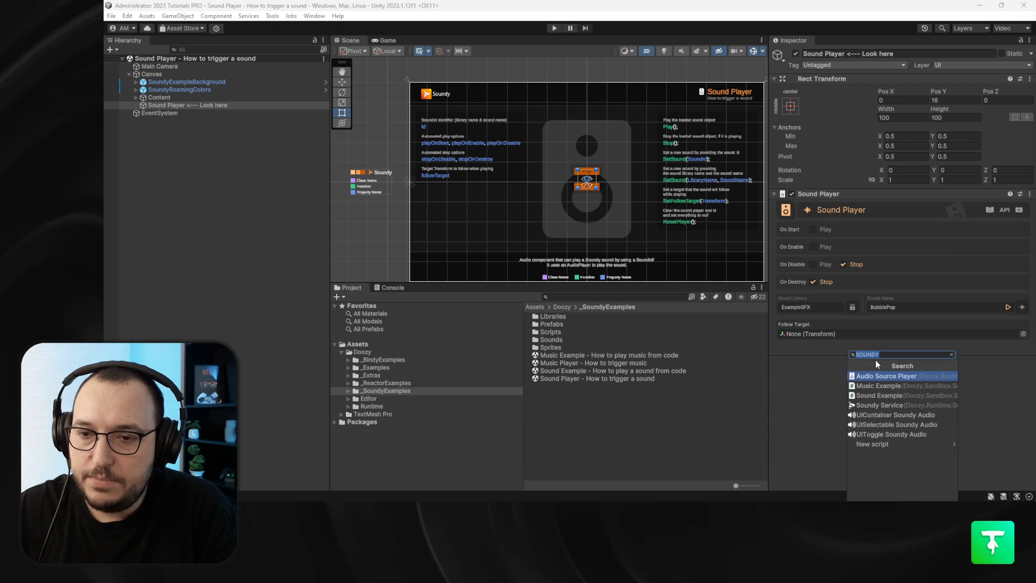
key("BackSpace")
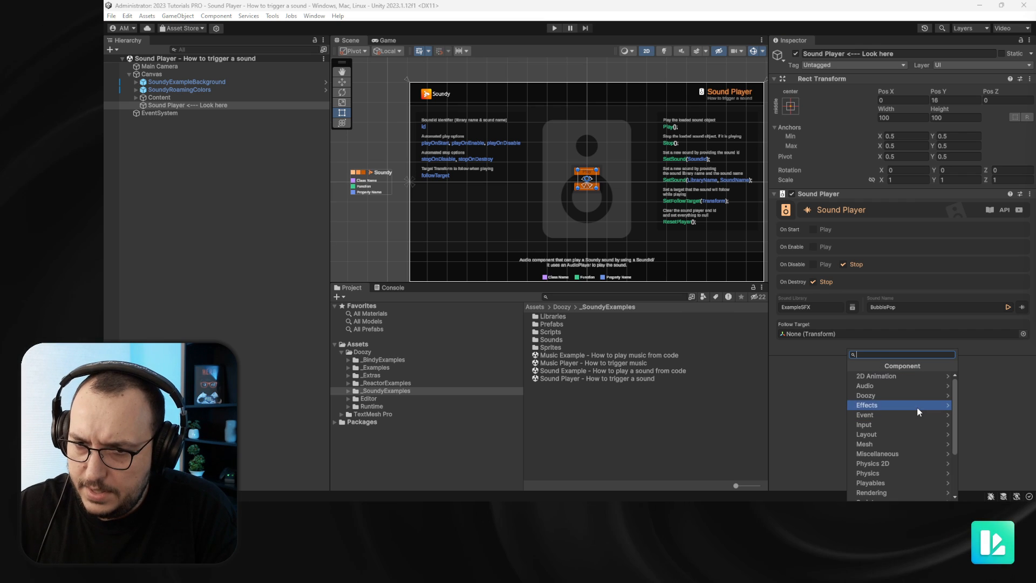
left_click(902, 395)
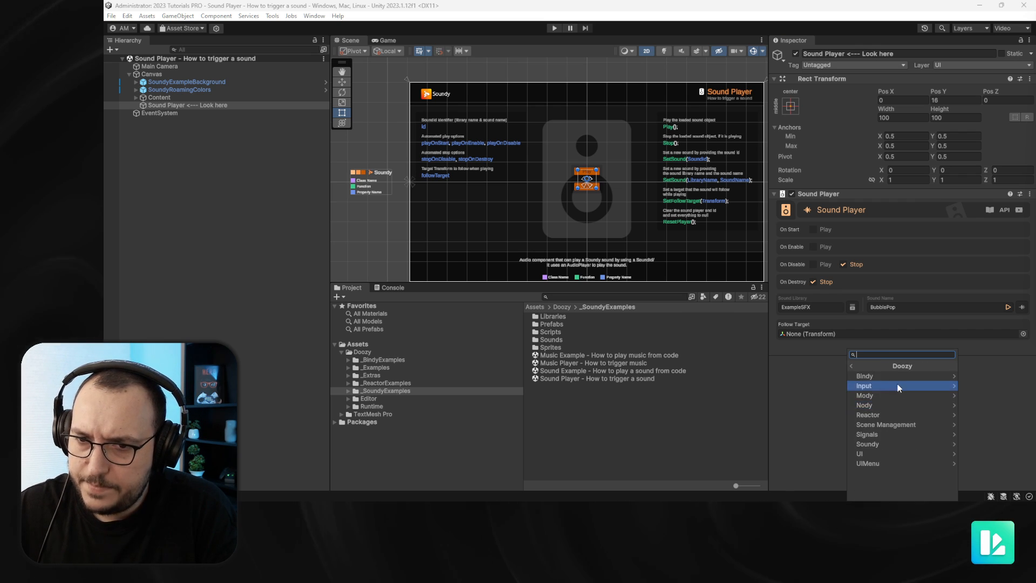
left_click(896, 443)
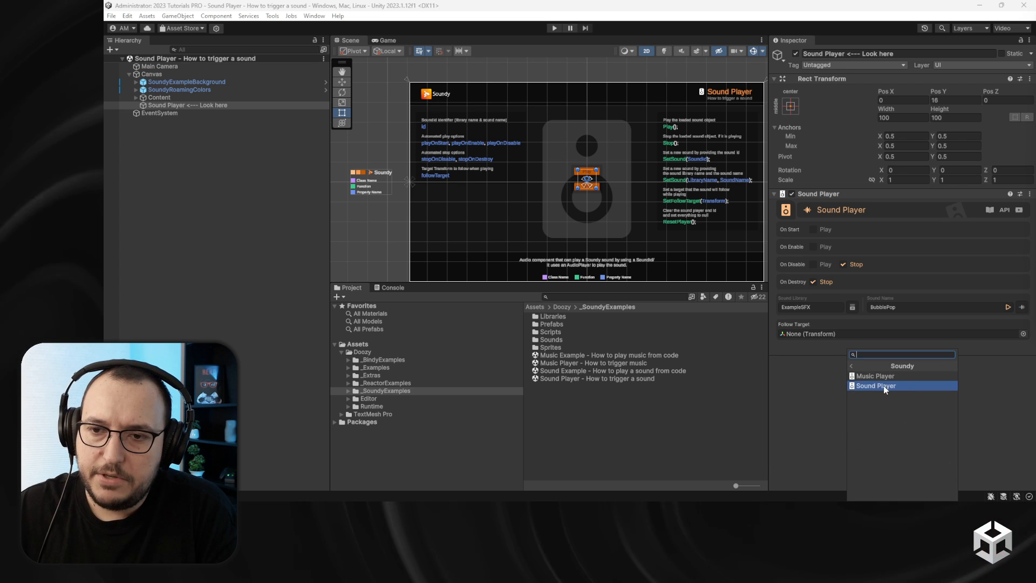
left_click(883, 386)
scroll(833, 374, "down", 2)
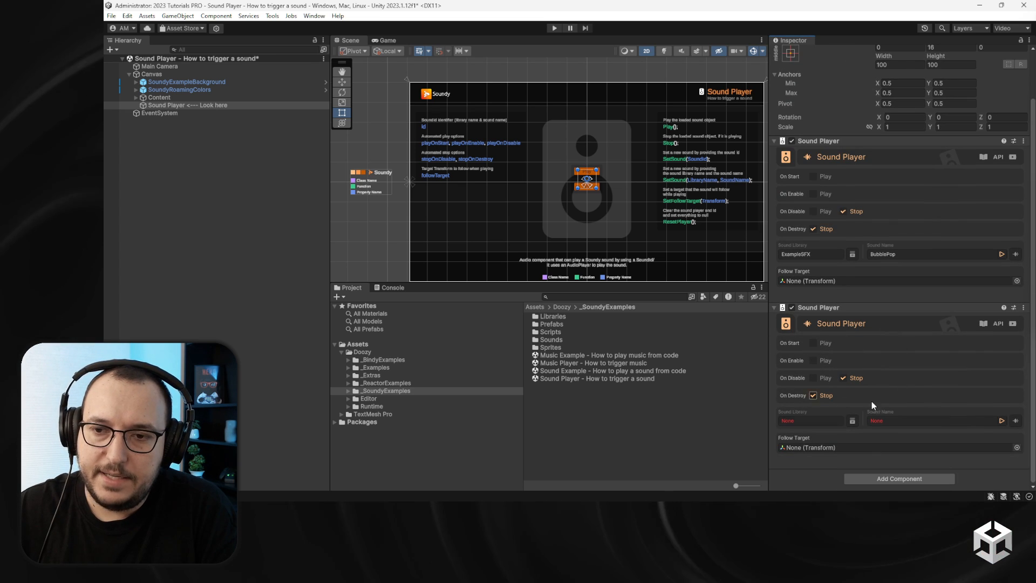
Set the added Sound Player's sound library to ExampleSFX and open the choices for its sound name.
left_click(810, 420)
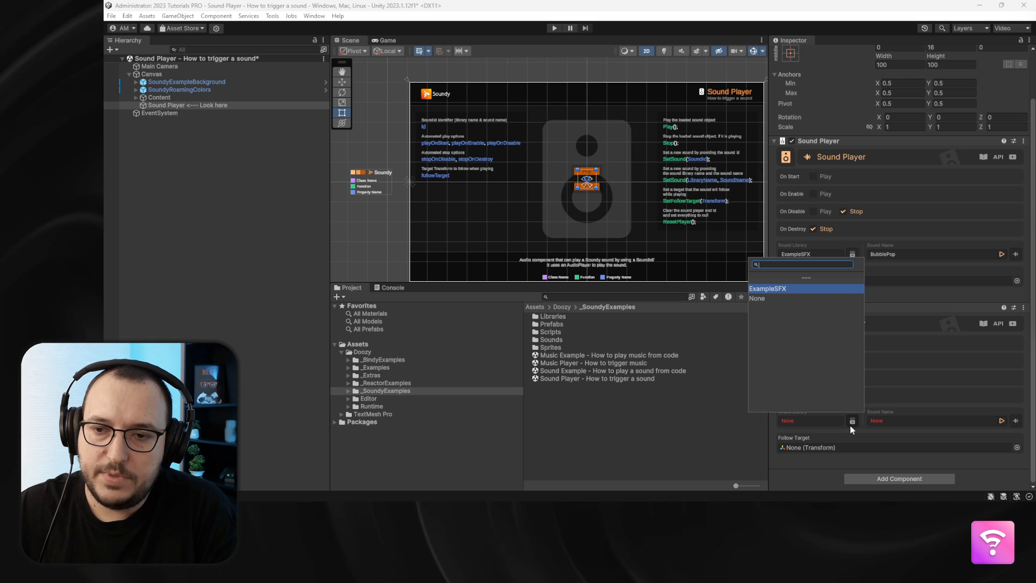
left_click(782, 289)
left_click(977, 421)
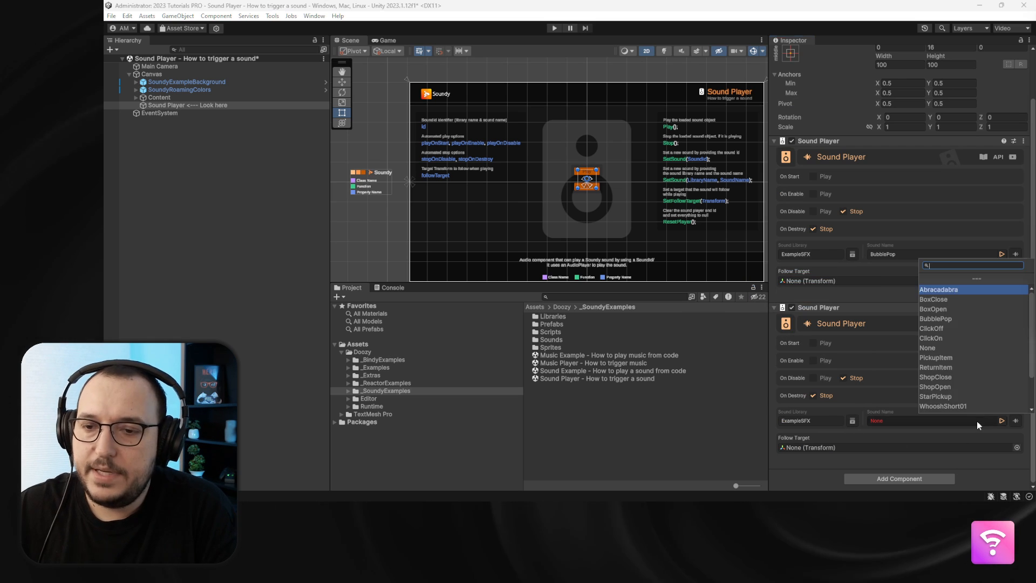
Set the second Sound Player component's sound name to ClickOn and preview the sound.
left_click(946, 338)
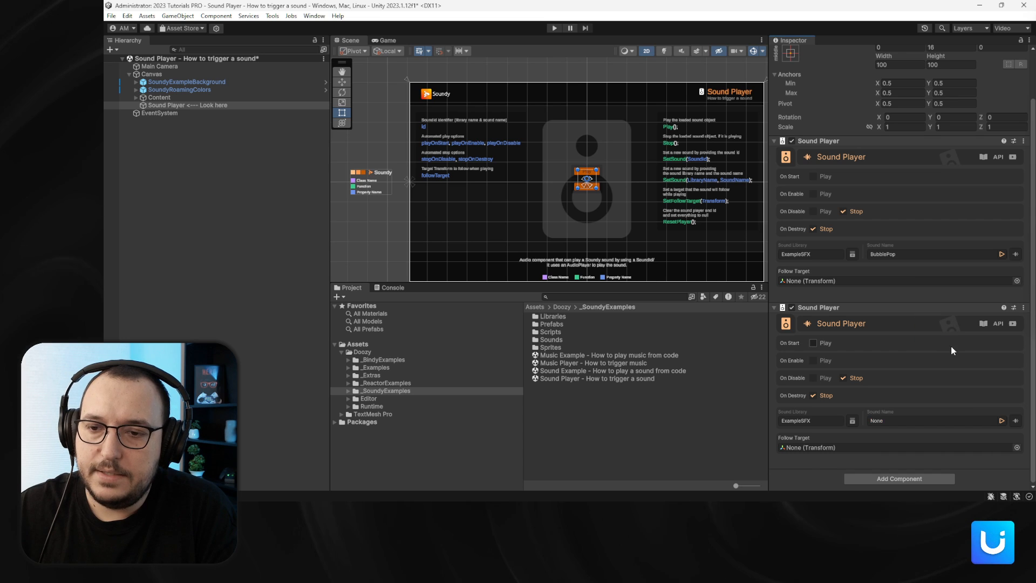
left_click(1001, 420)
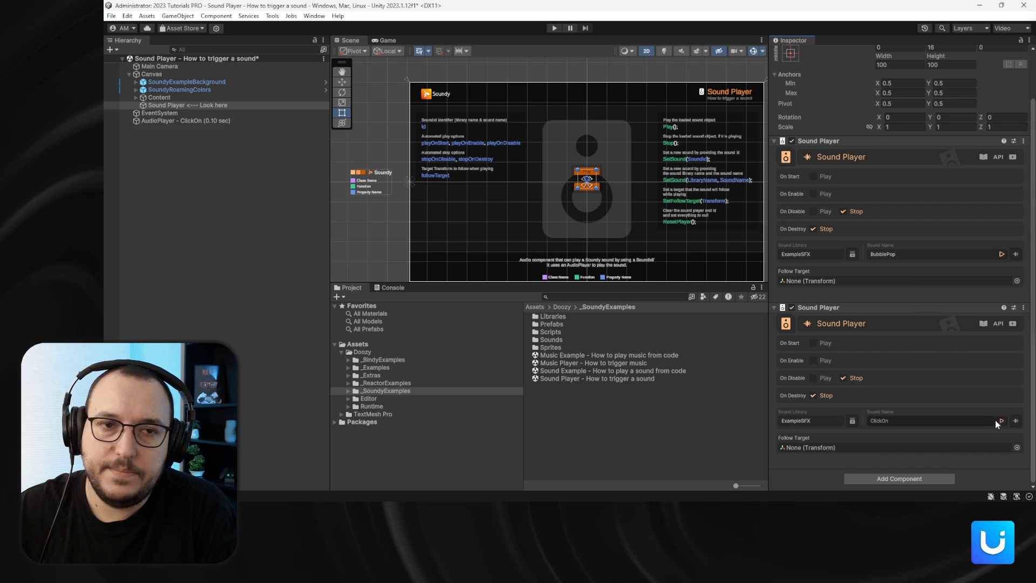
Remove the second Sound Player component from the Sound Player object and clear the selection.
right_click(840, 307)
left_click(883, 327)
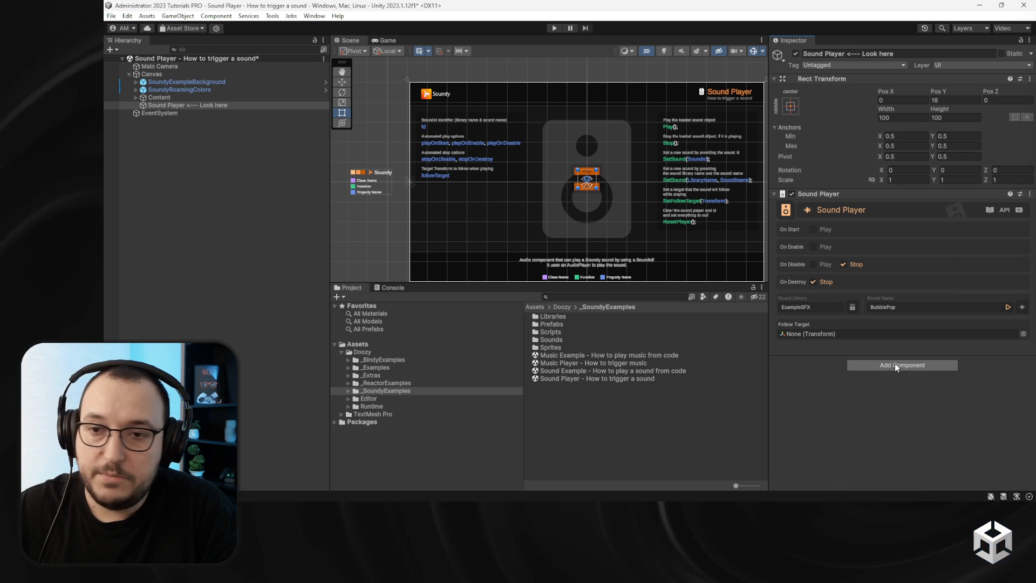
left_click(260, 162)
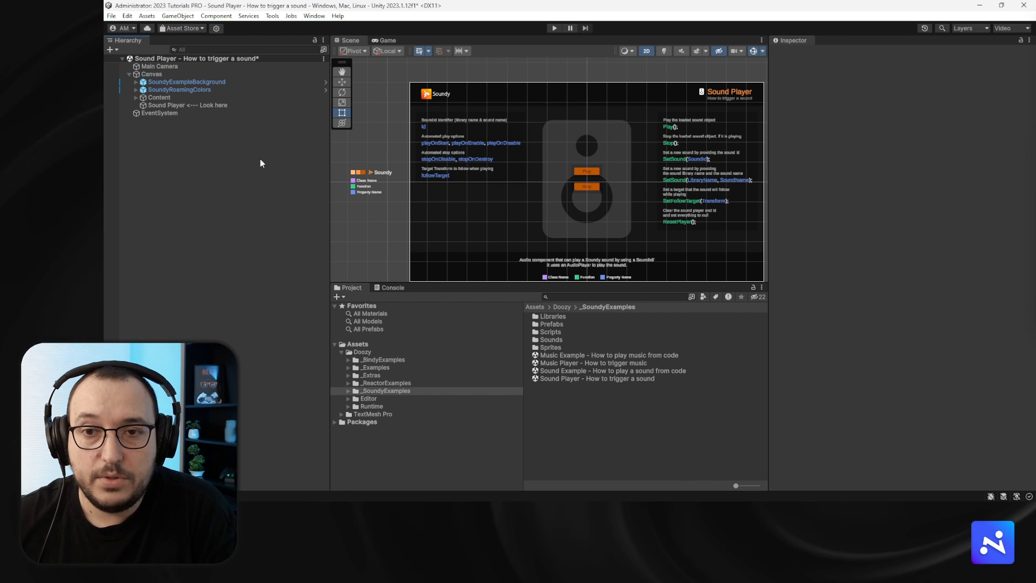
Examine the Sound Player properties and functions listed on both sides of the example canvas in the scene.
scroll(467, 151, "up", 5)
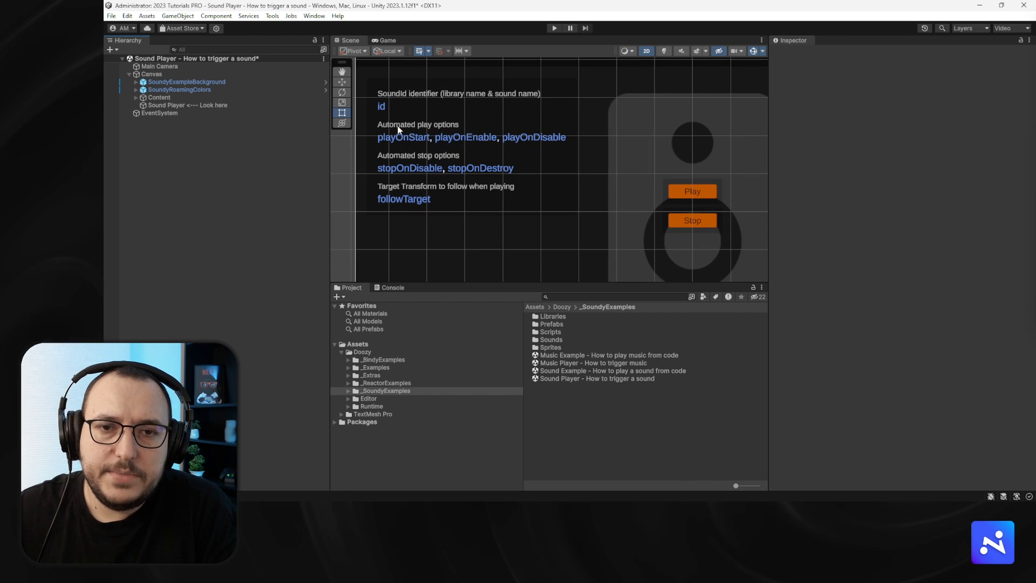
scroll(540, 153, "down", 6)
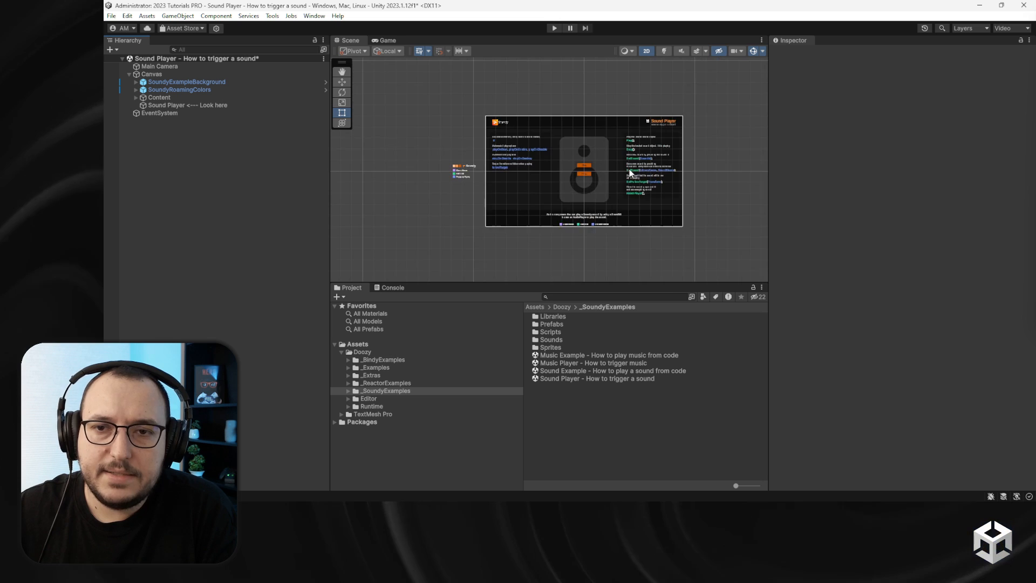
scroll(615, 162, "up", 6)
scroll(513, 195, "down", 5)
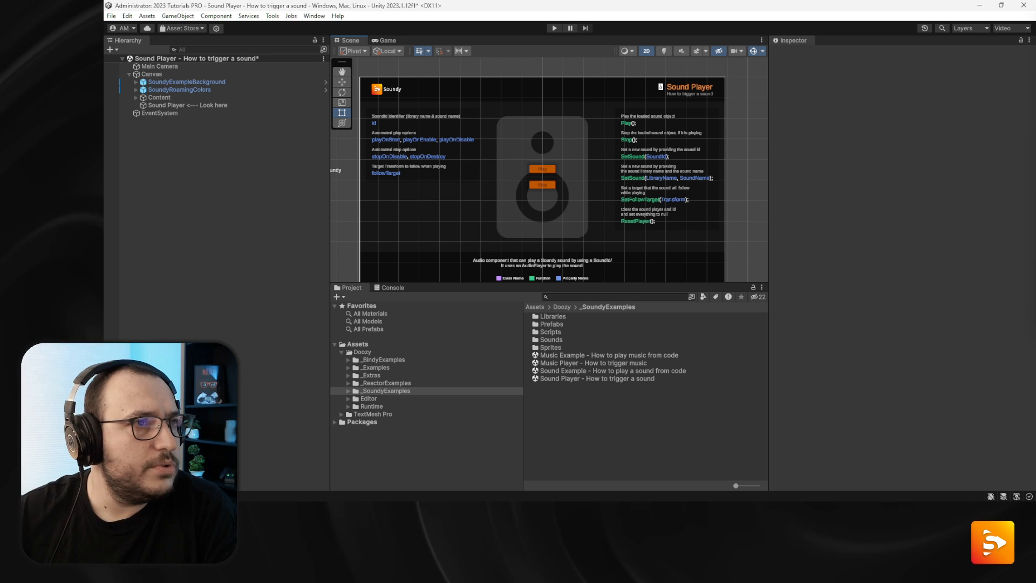
Switch to a new Chrome window and open the documentation home page at docs.doozyui.com.
right_click(227, 513)
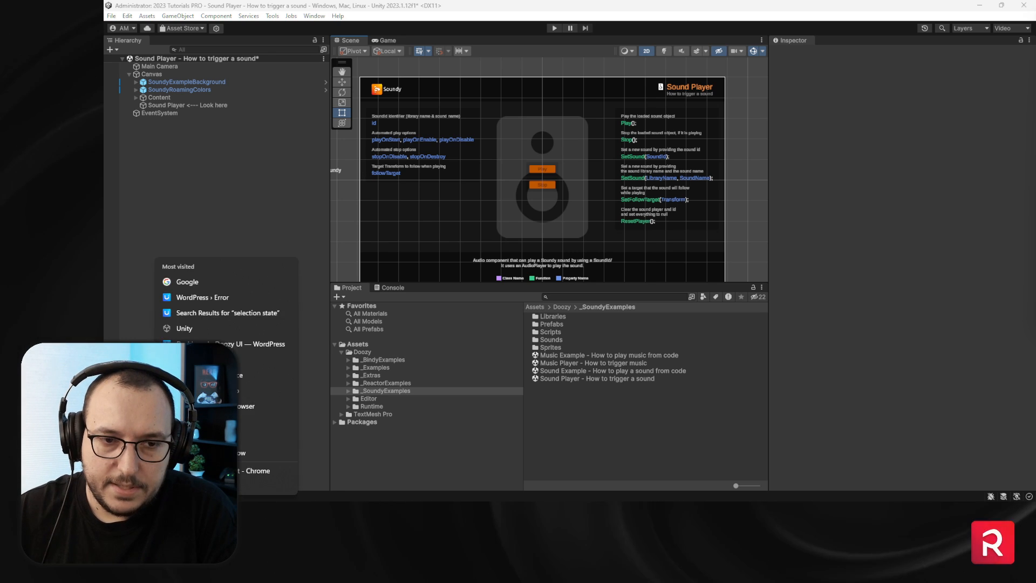
left_click(259, 435)
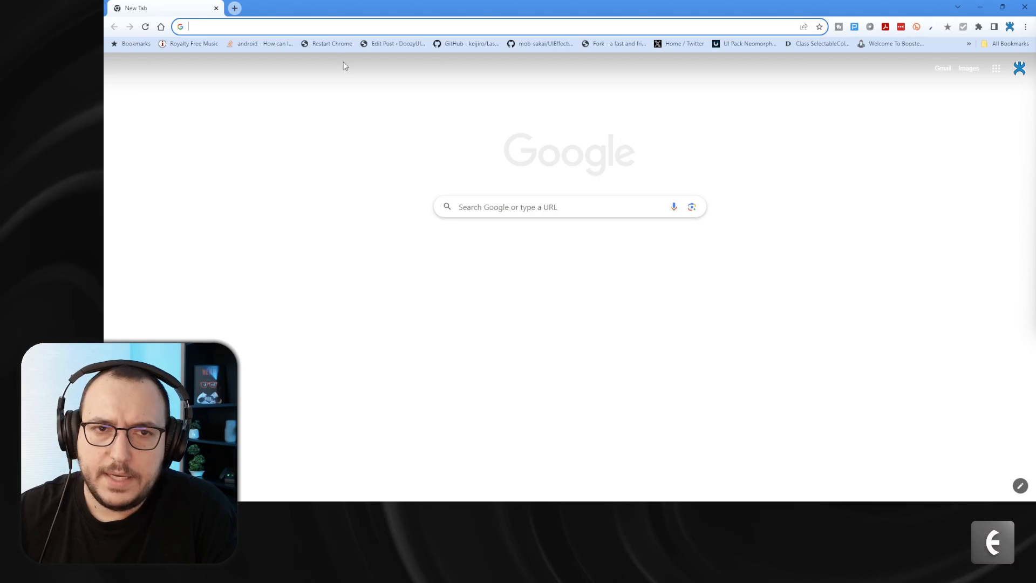
left_click(300, 29)
type("docs")
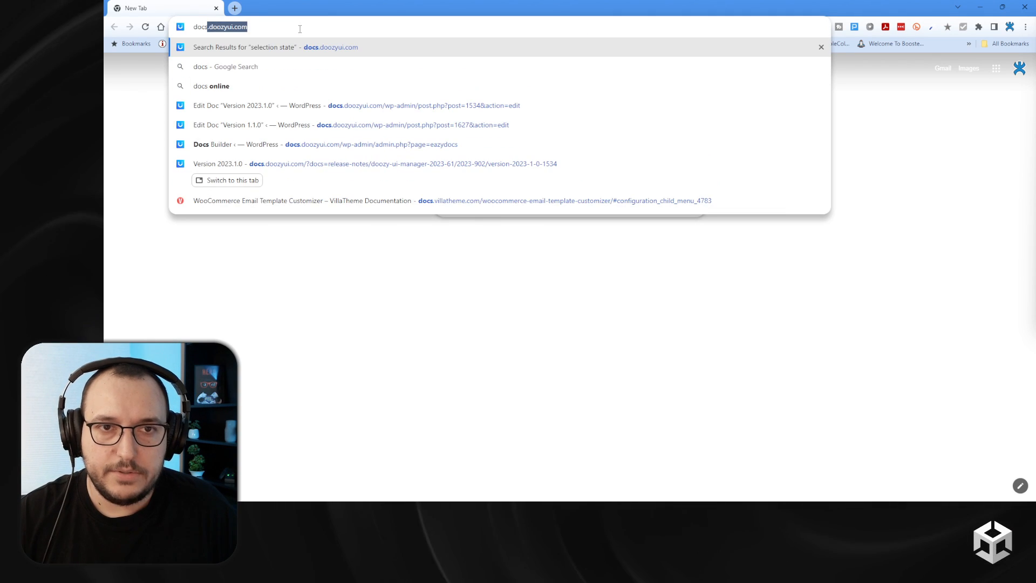
type(".doozyui.com/wp-admin/post.php?post=1534&action=edit")
key("Return")
left_click_drag(300, 28, 435, 28)
key("BackSpace")
key("Return")
left_click_drag(241, 28, 320, 30)
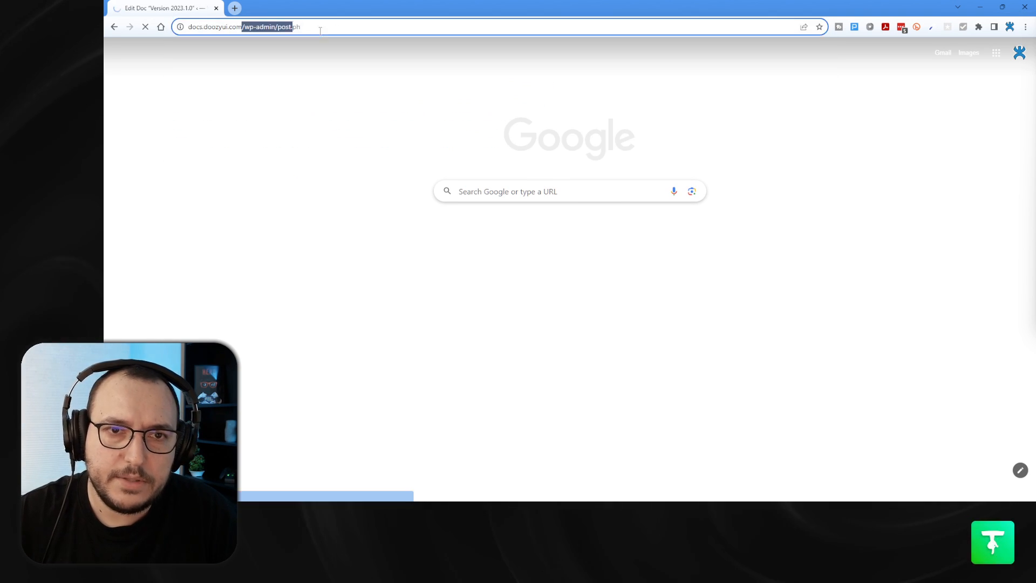
key("BackSpace")
key("Return")
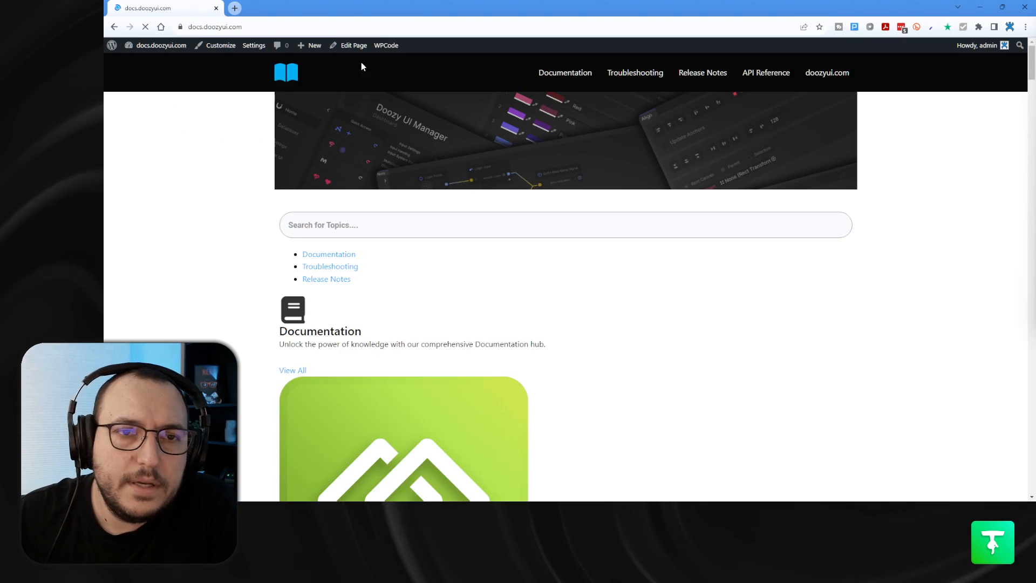
Open the SoundPlayer article in the Soundy documentation and read its key features, getting-started steps and code example.
scroll(474, 167, "down", 3)
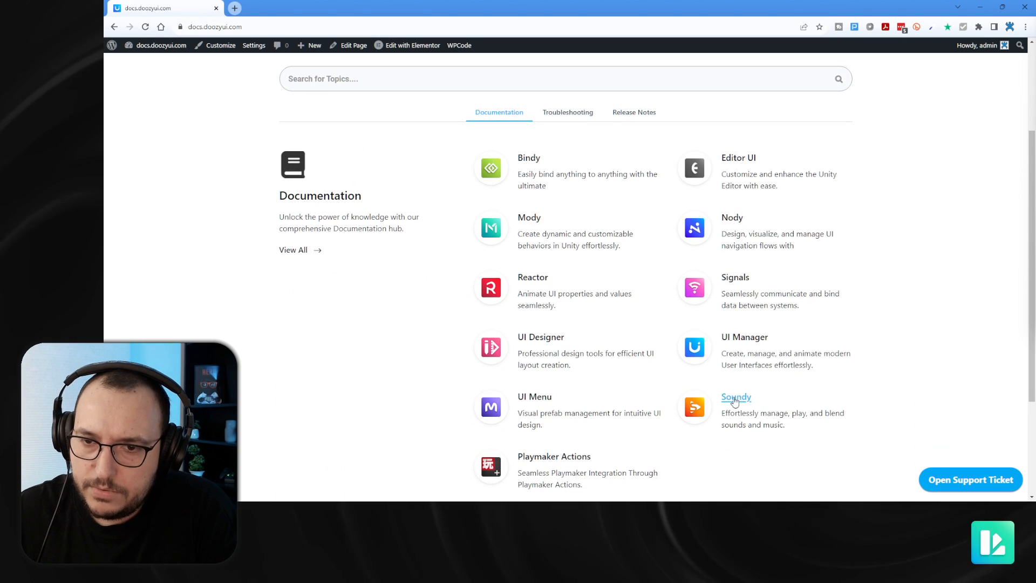
left_click(735, 399)
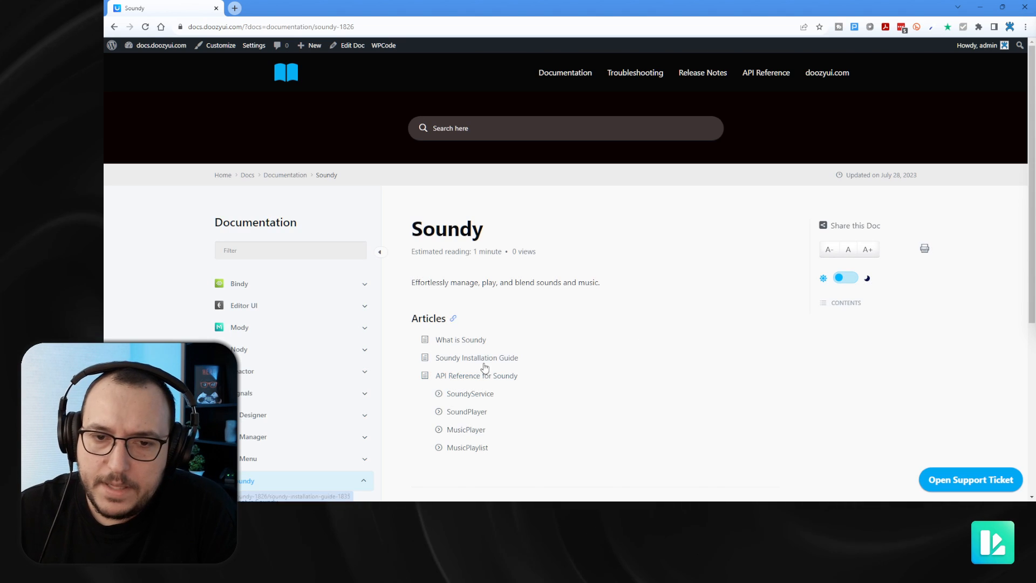
left_click(477, 413)
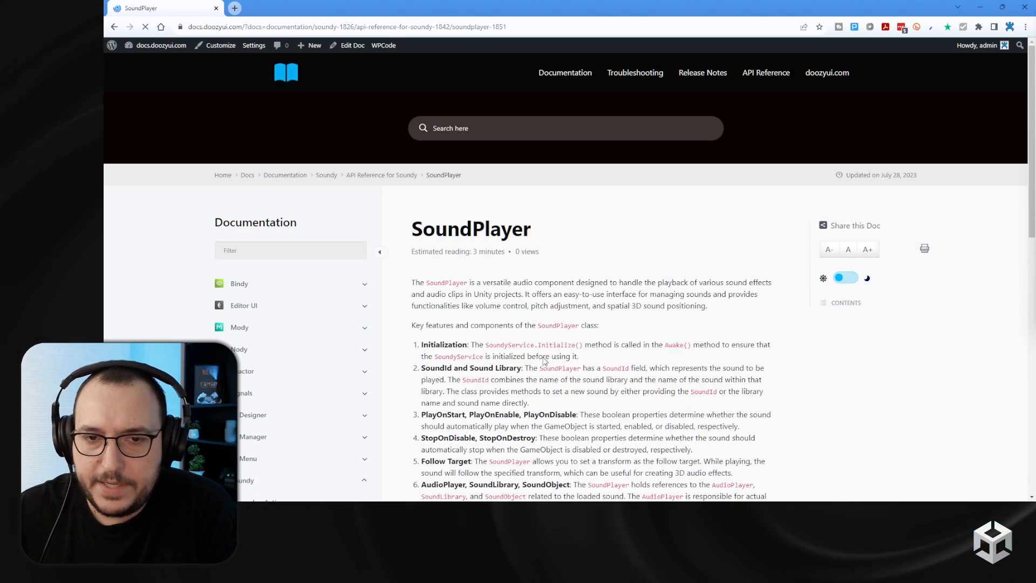
scroll(545, 361, "down", 4)
scroll(448, 173, "up", 1)
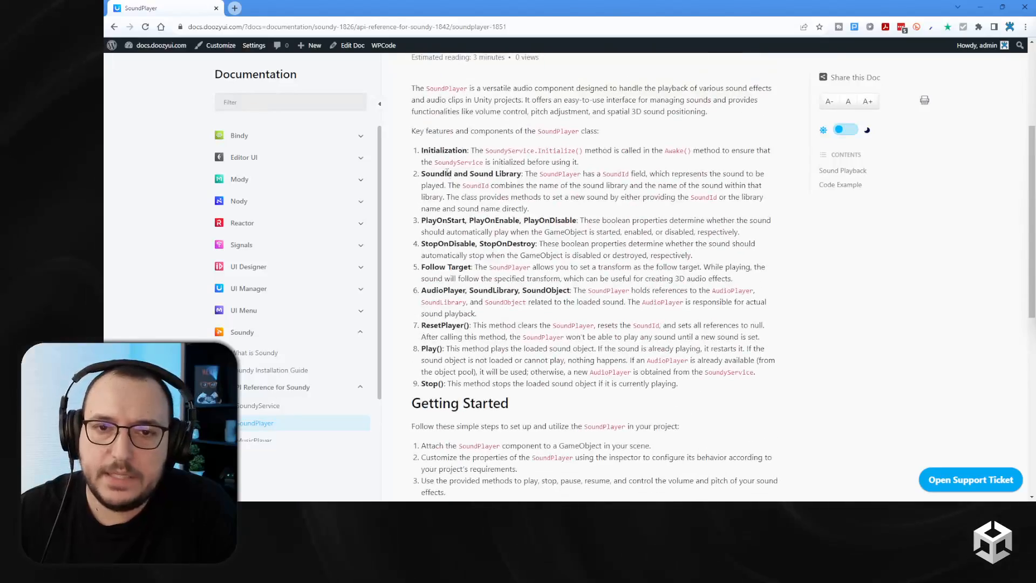
scroll(450, 178, "down", 3)
scroll(513, 265, "down", 2)
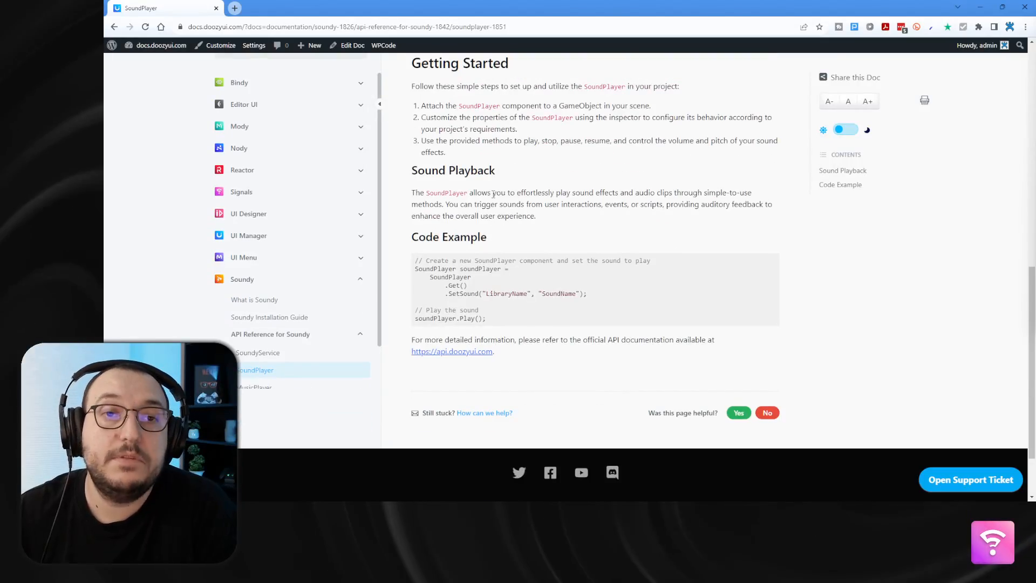
scroll(513, 321, "up", 1)
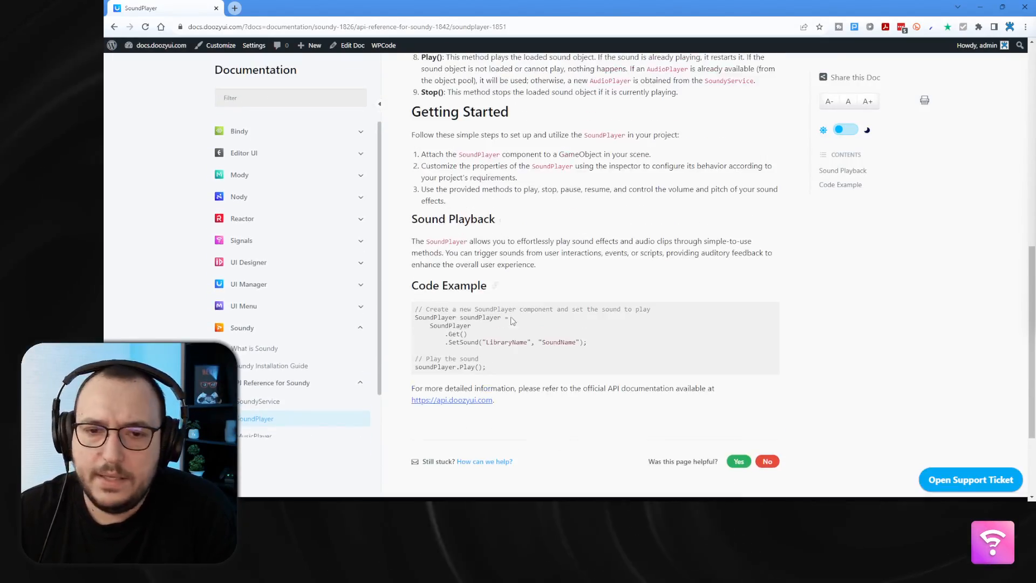
Open the linked api.doozyui.com reference in a separate tab and go to the Doozy.Runtime namespace in its Scripting API.
middle_click(447, 400)
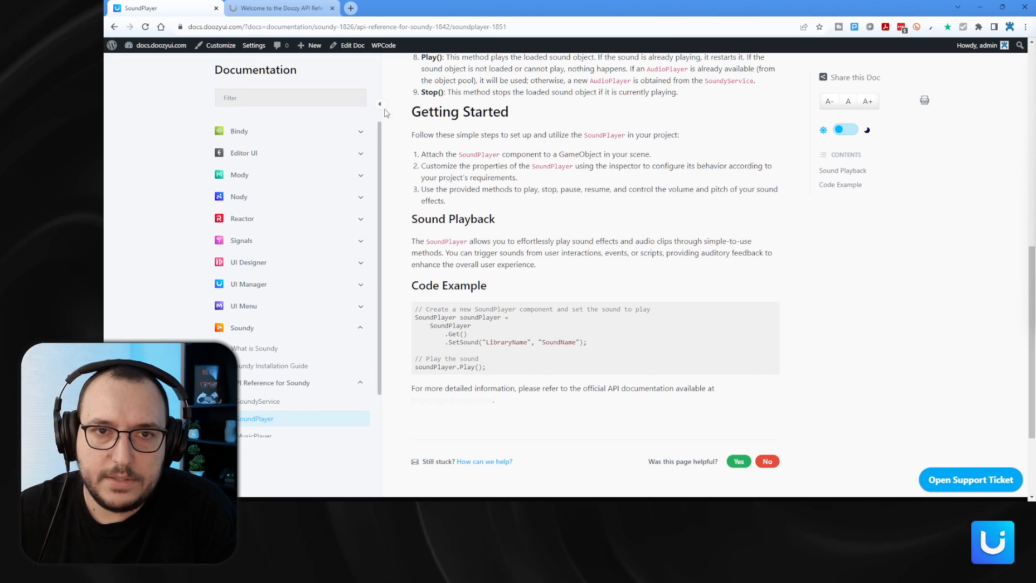
key("ctrl+Tab")
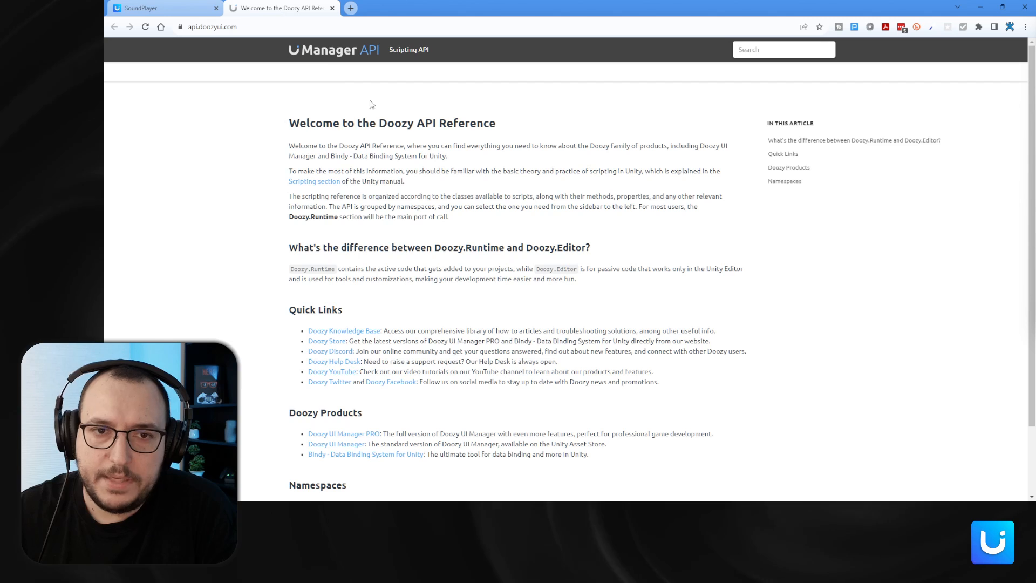
left_click(409, 50)
left_click(308, 124)
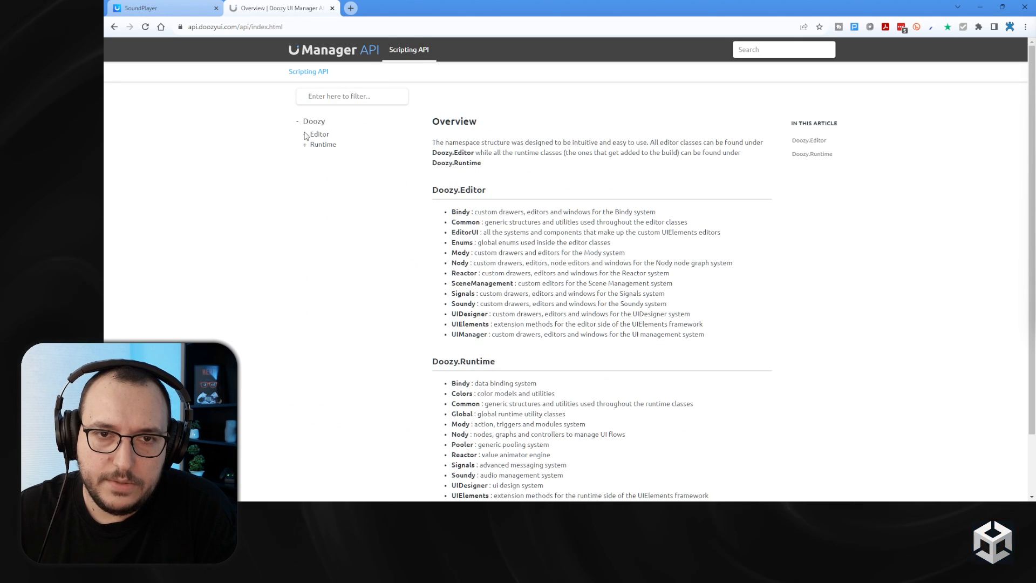
left_click(313, 146)
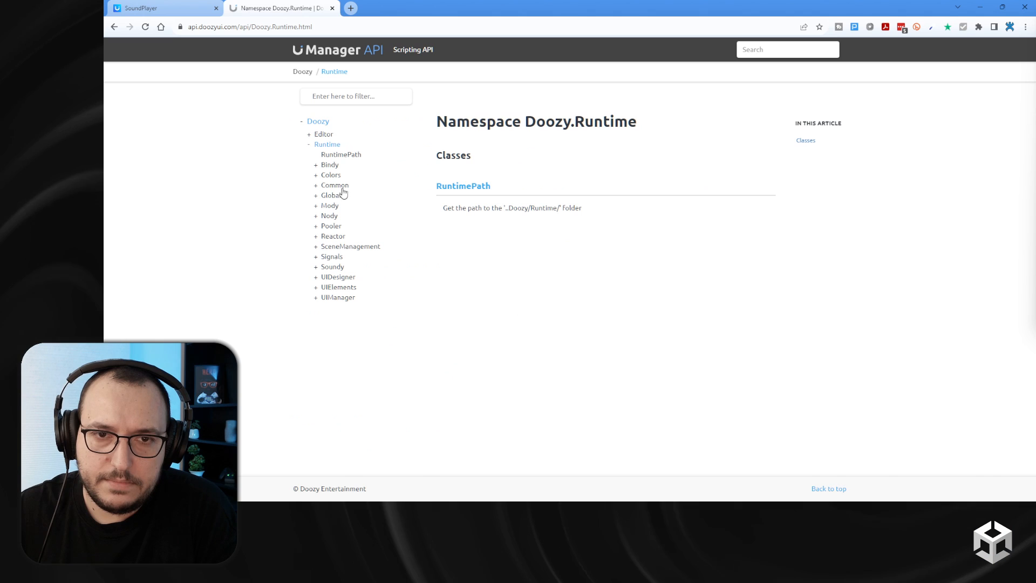
Filter the API tree for SoundPlayer and open the SoundPlayer class under Runtime, Soundy.
left_click(327, 97)
type("Soundy")
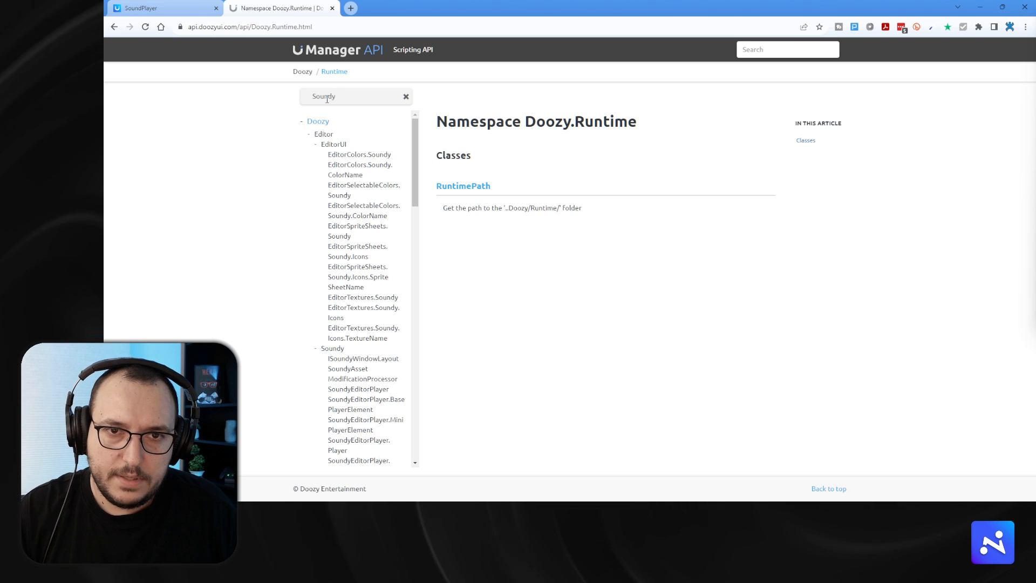
key("BackSpace")
type("Player")
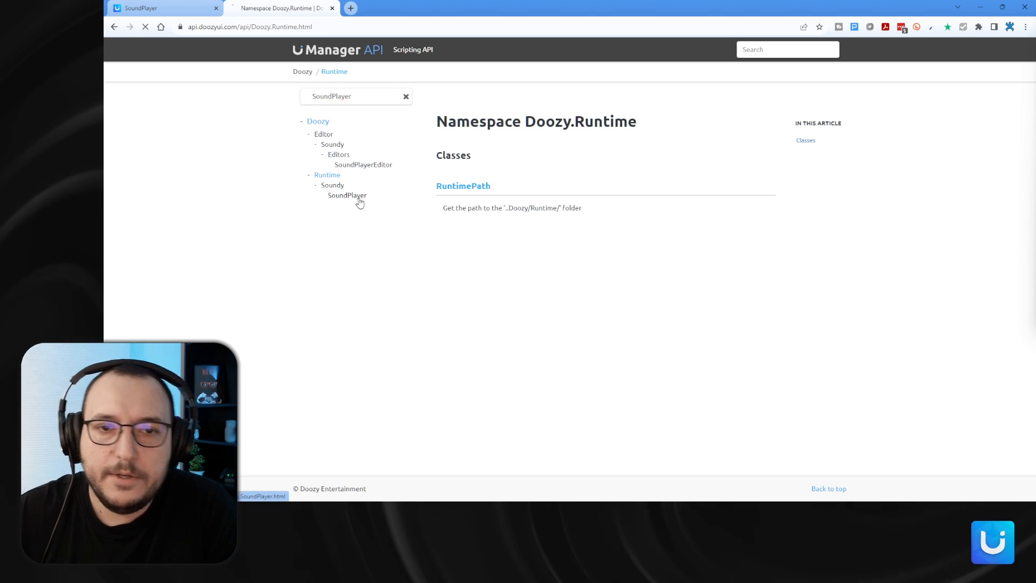
left_click(356, 196)
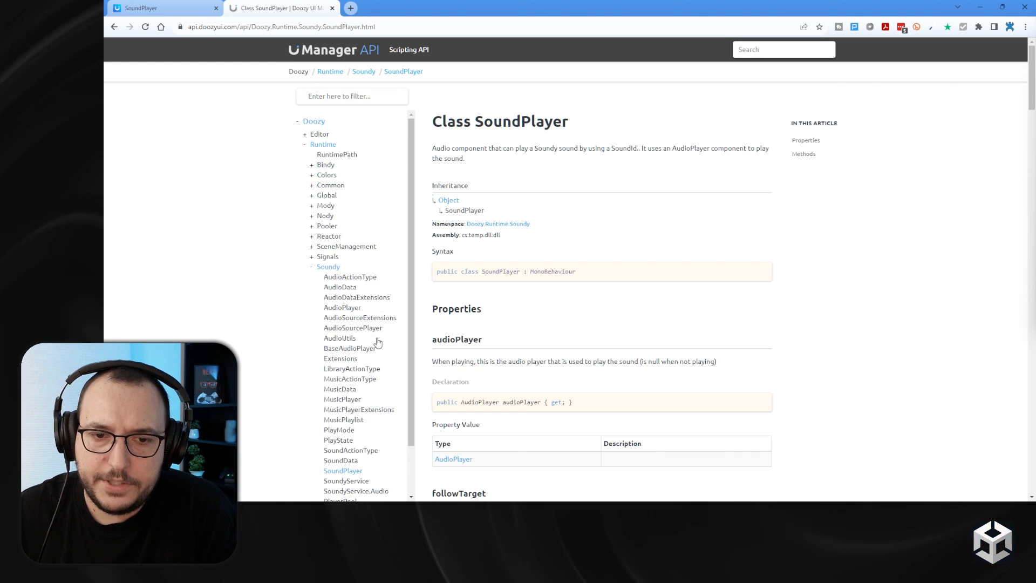
Examine the properties and methods documented for the SoundPlayer class, from audioPlayer through Stop().
scroll(378, 342, "down", 1)
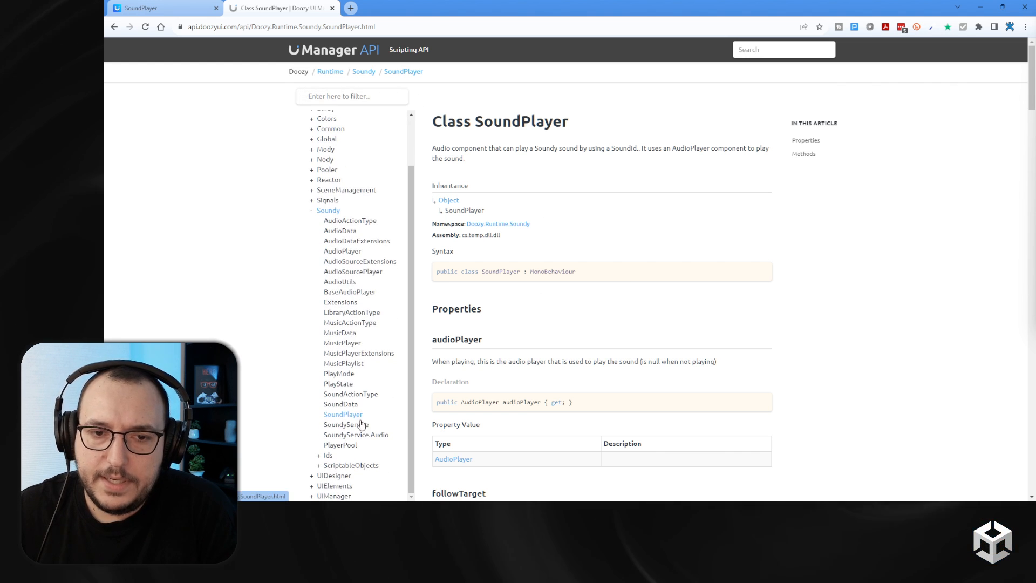
left_click(810, 140)
scroll(584, 143, "up", 4)
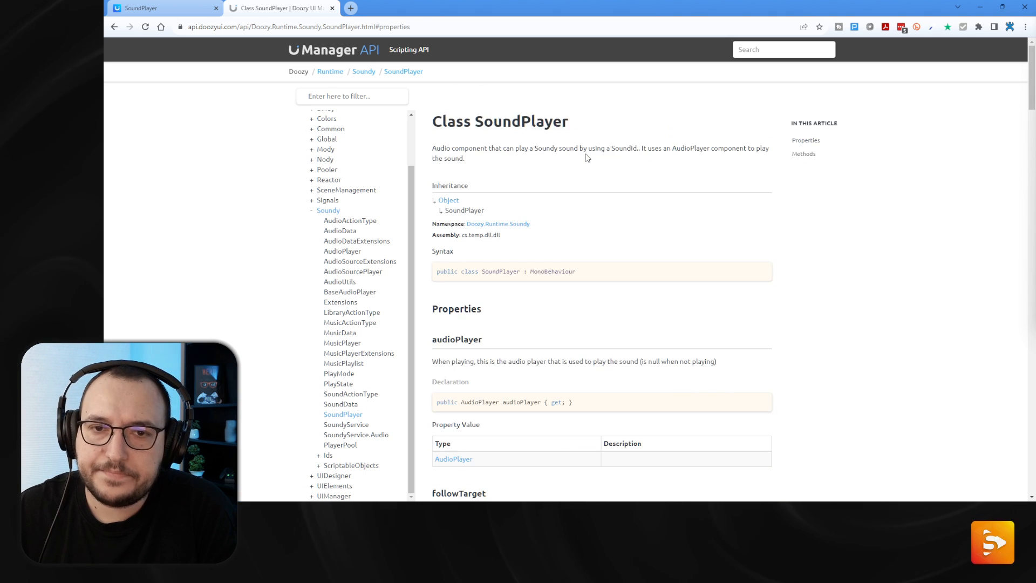
scroll(585, 157, "down", 8)
scroll(586, 156, "down", 10)
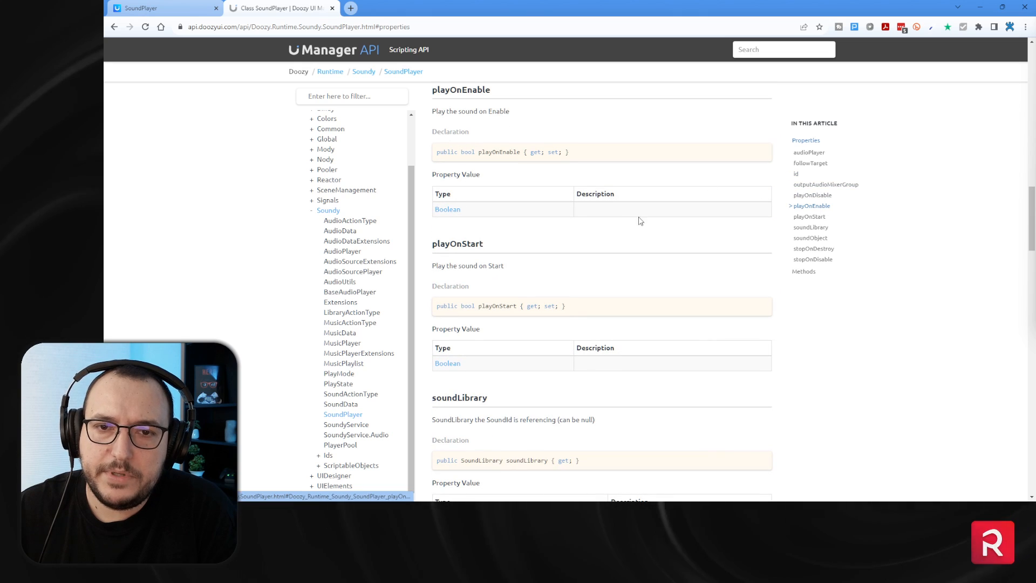
scroll(563, 265, "down", 5)
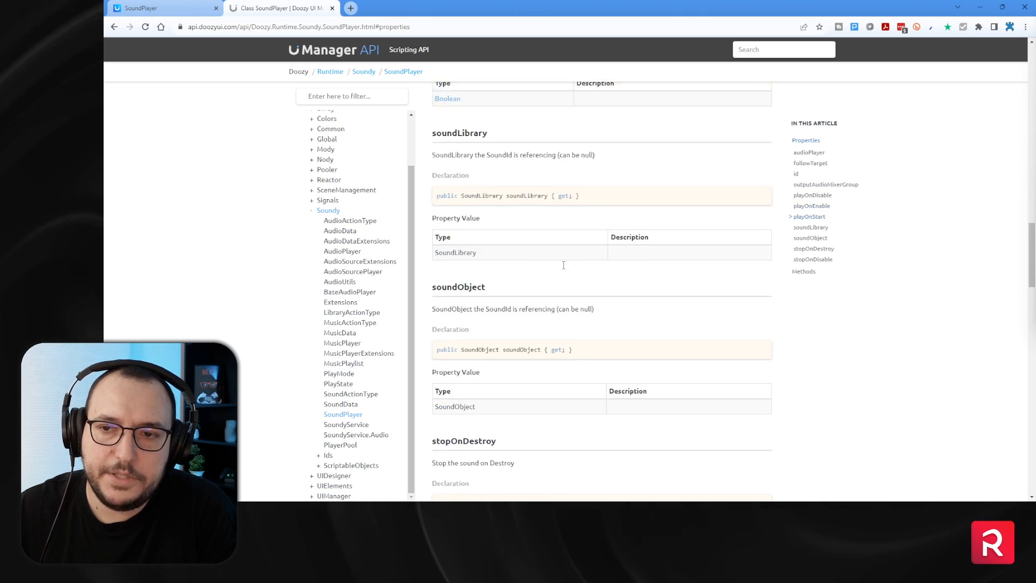
scroll(563, 265, "down", 14)
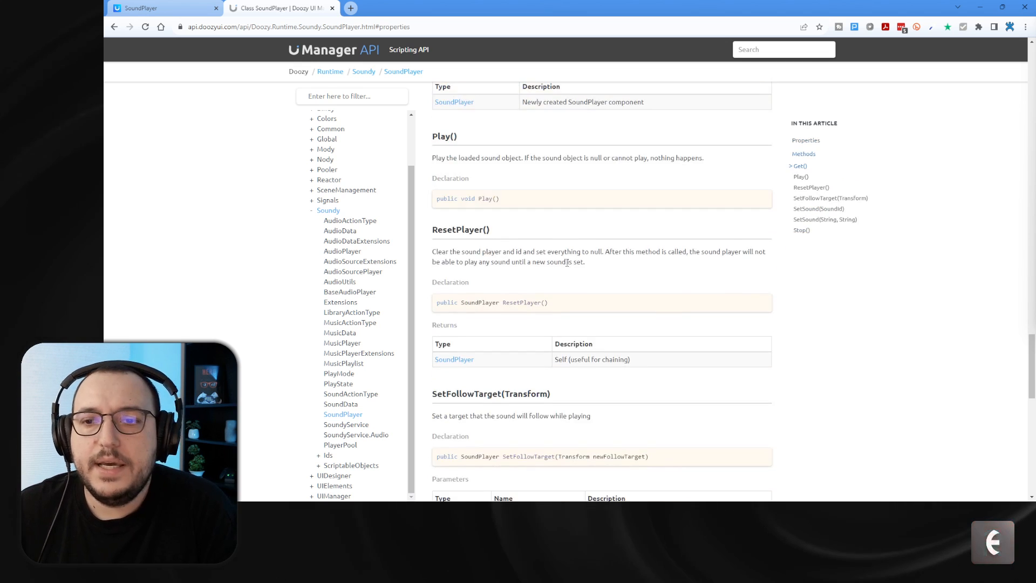
scroll(561, 248, "down", 4)
scroll(513, 269, "up", 6)
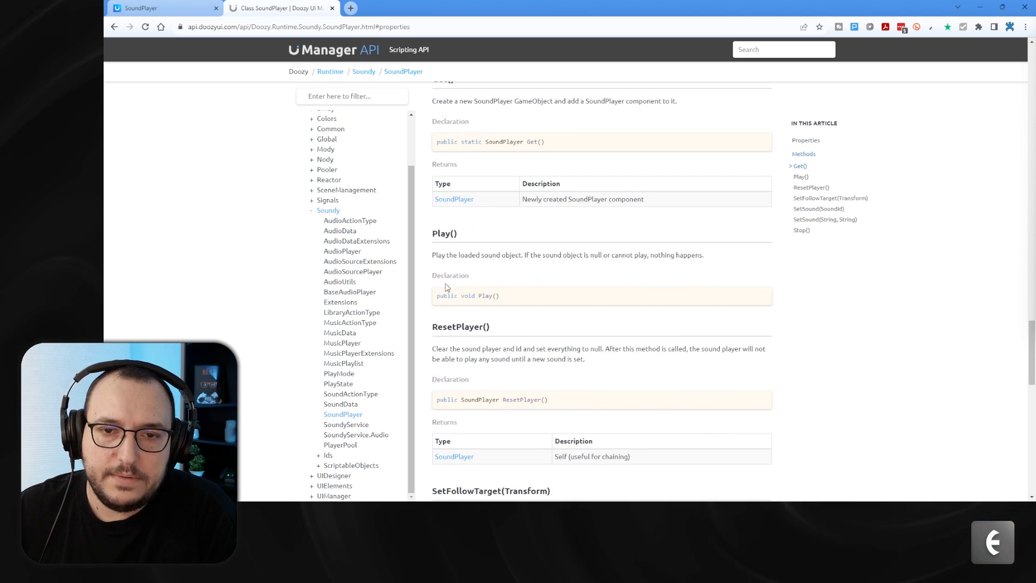
scroll(499, 302, "down", 3)
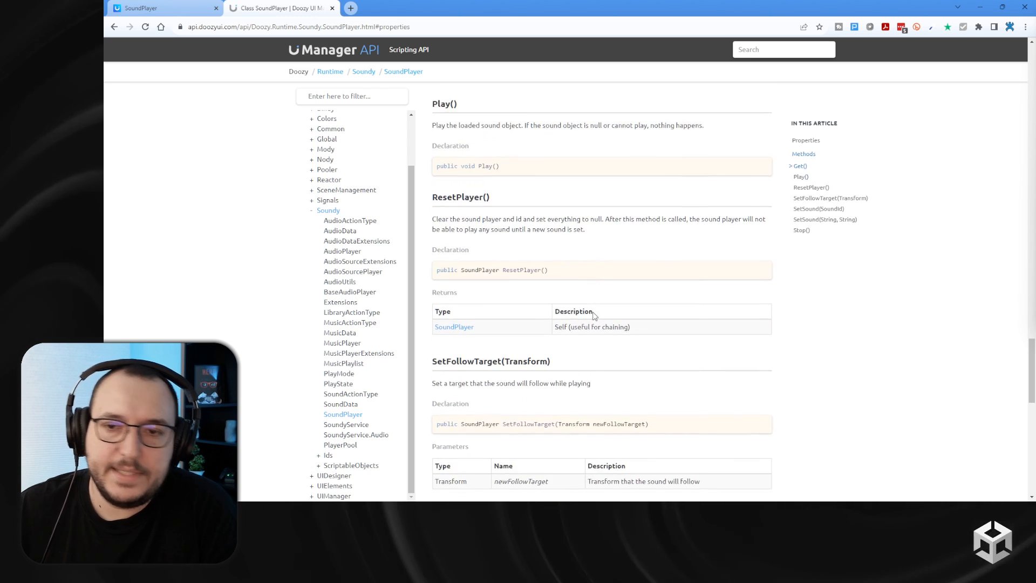
scroll(594, 309, "down", 11)
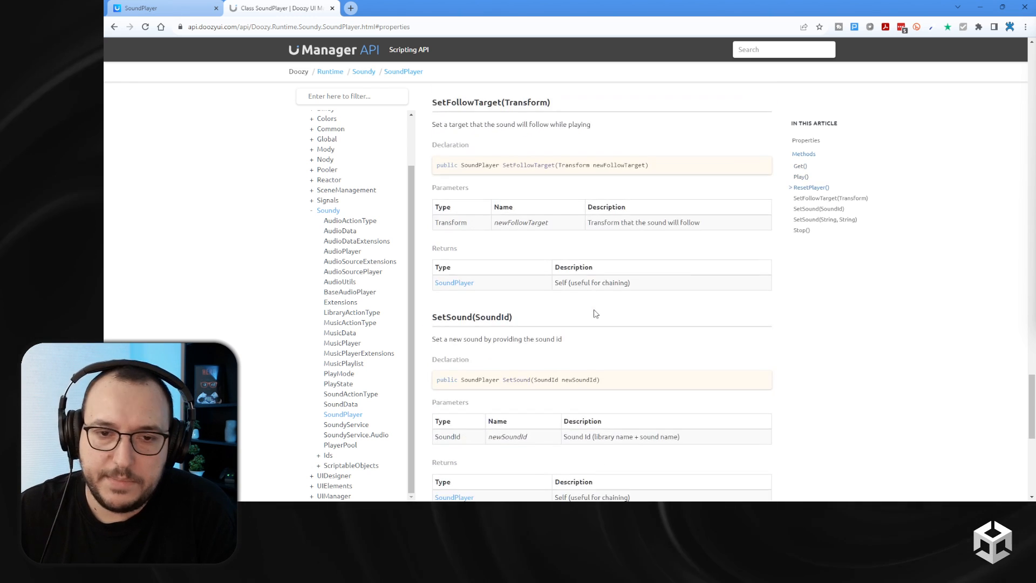
scroll(595, 314, "down", 1)
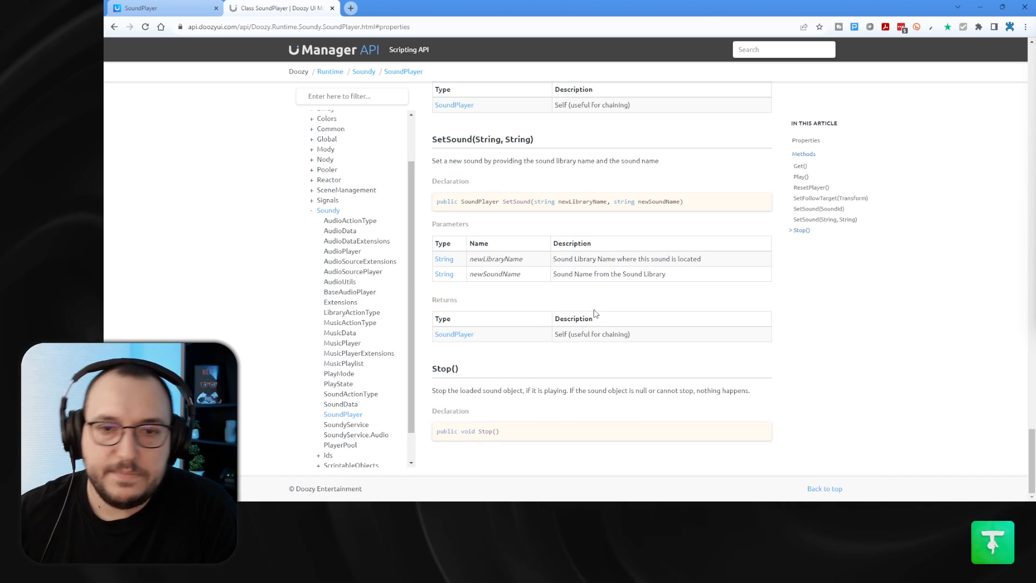
scroll(594, 309, "up", 20)
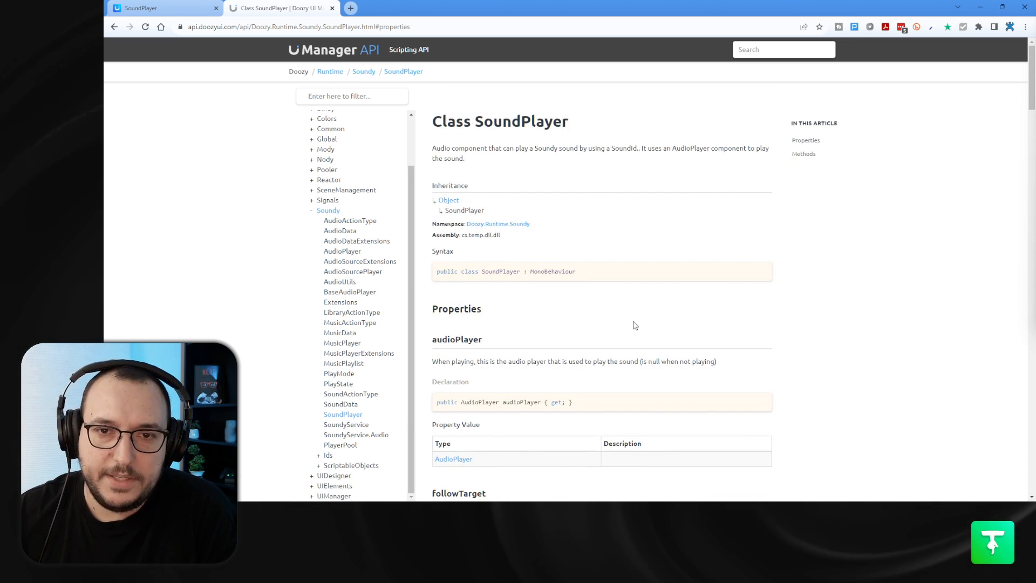
Switch to Unity and open the SoundPlayer script from Assets/Doozy/Runtime/Soundy in the code editor.
left_click(980, 7)
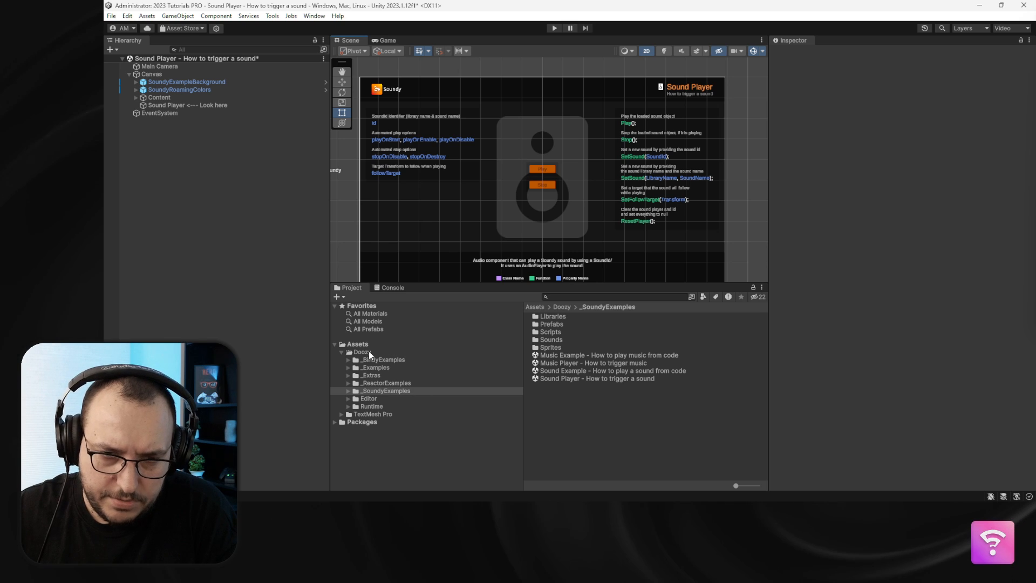
left_click(347, 406)
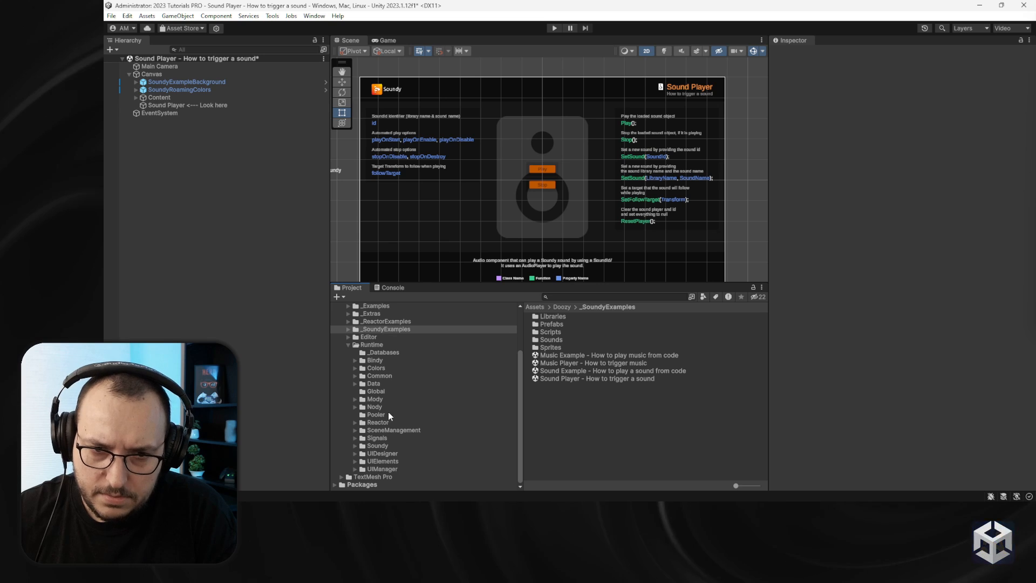
left_click(389, 445)
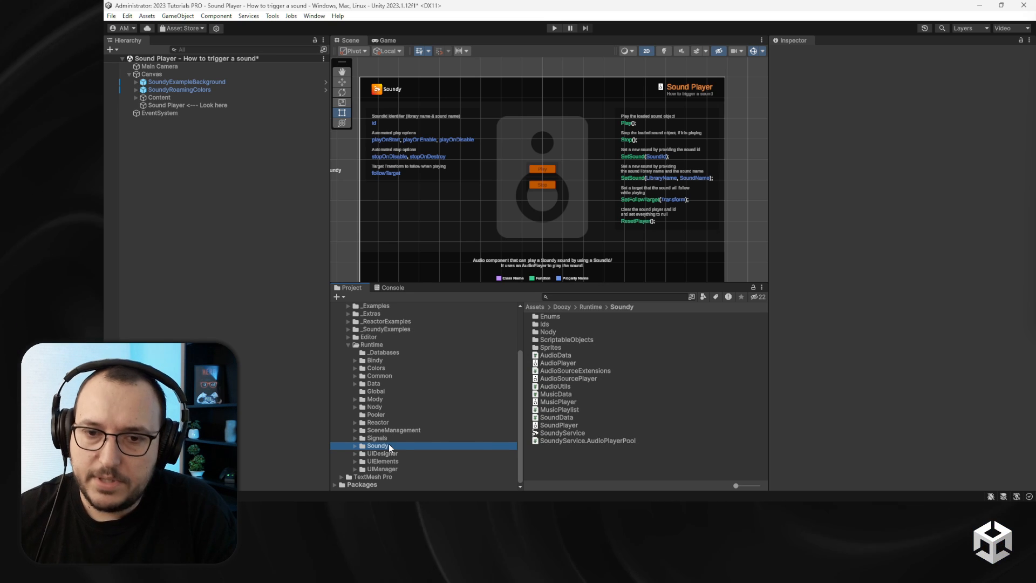
left_click(562, 426)
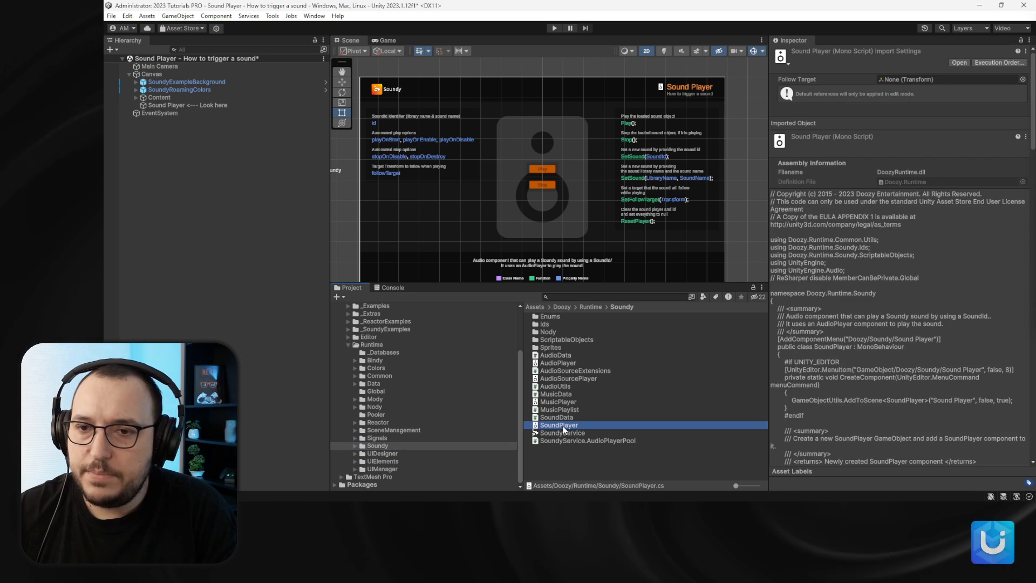
double_click(562, 426)
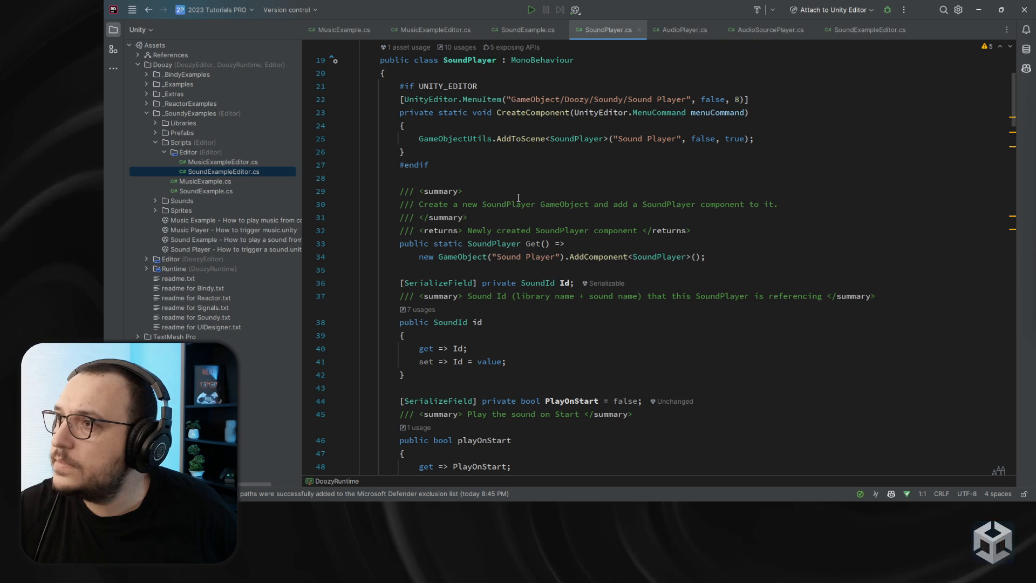
Compare the property summary comments in SoundPlayer.cs with the id and outputAudioMixerGroup descriptions on the SoundPlayer API page in the browser.
scroll(518, 200, "down", 1)
scroll(518, 200, "down", 7)
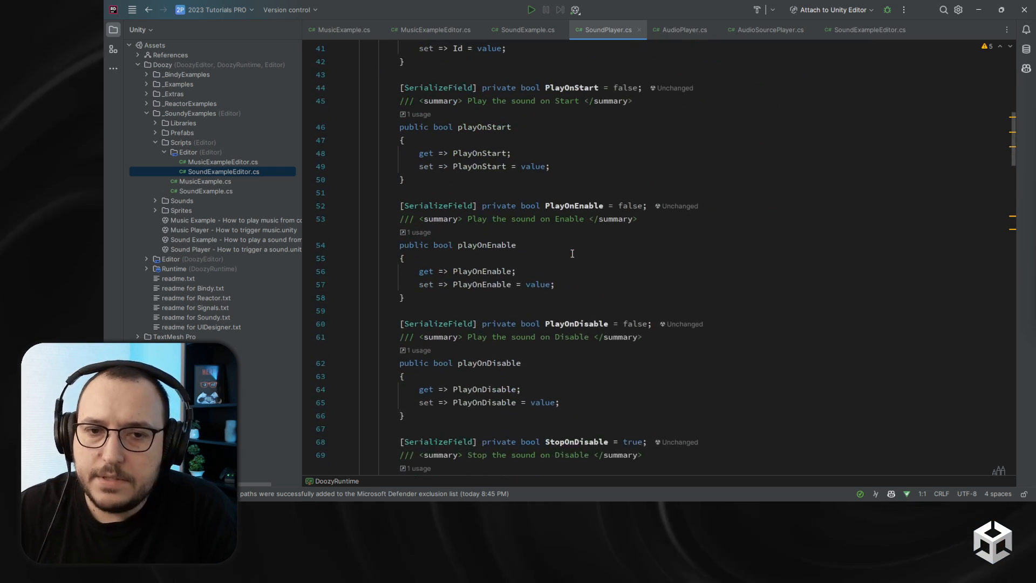
scroll(574, 252, "up", 6)
scroll(573, 252, "down", 5)
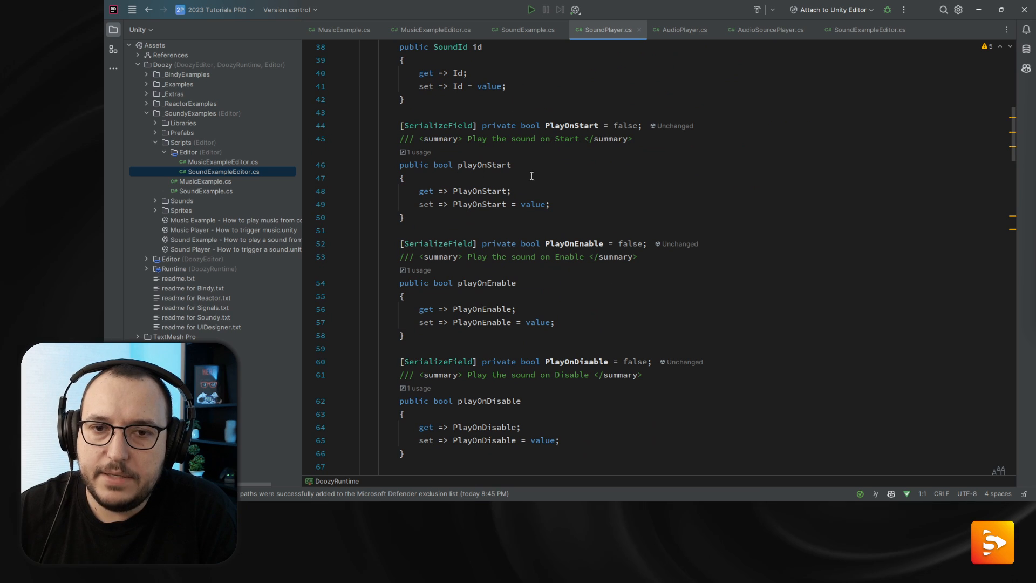
key("alt+Tab")
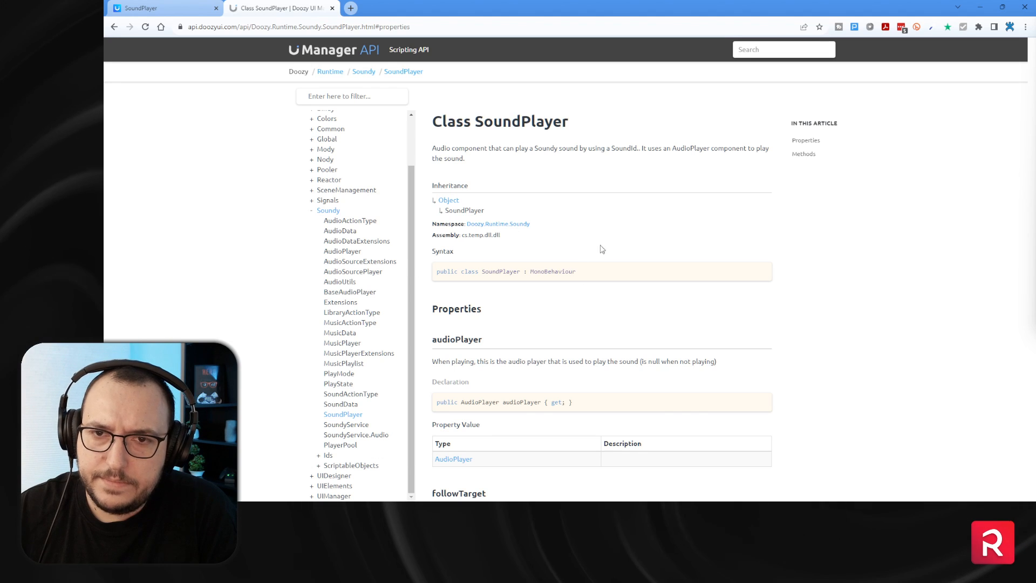
left_click(798, 141)
scroll(601, 245, "down", 5)
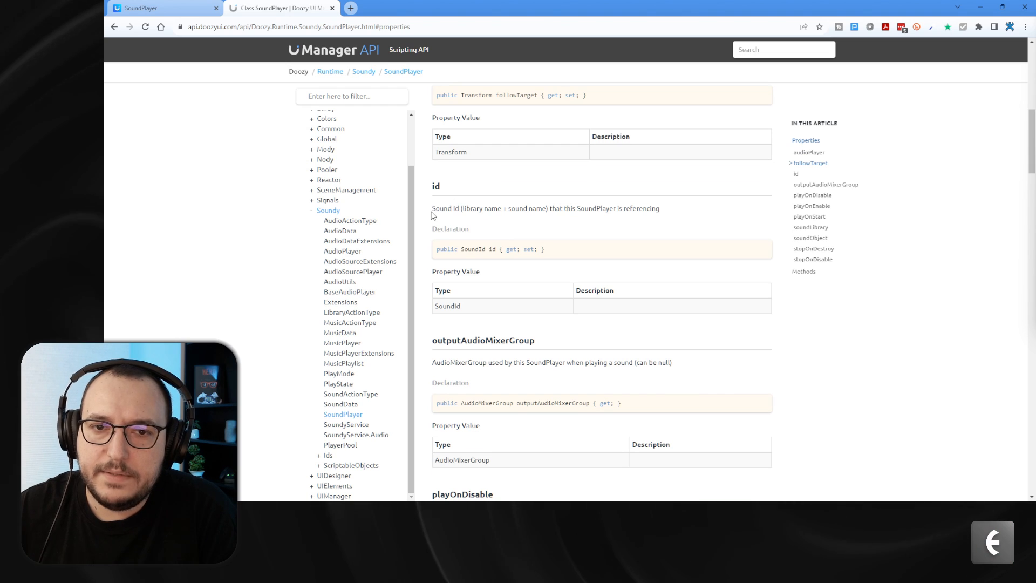
left_click_drag(432, 214, 681, 213)
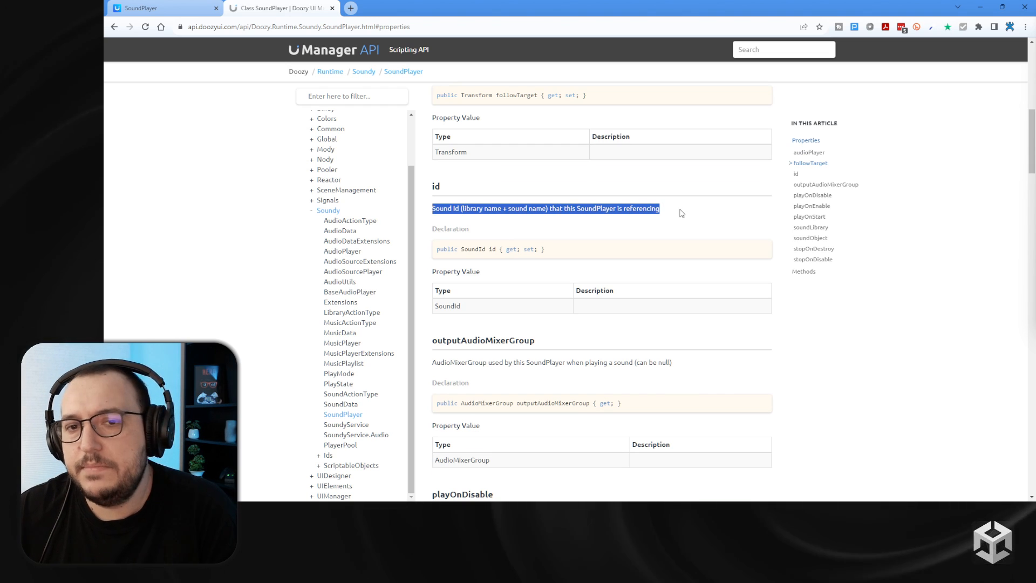
left_click(681, 213)
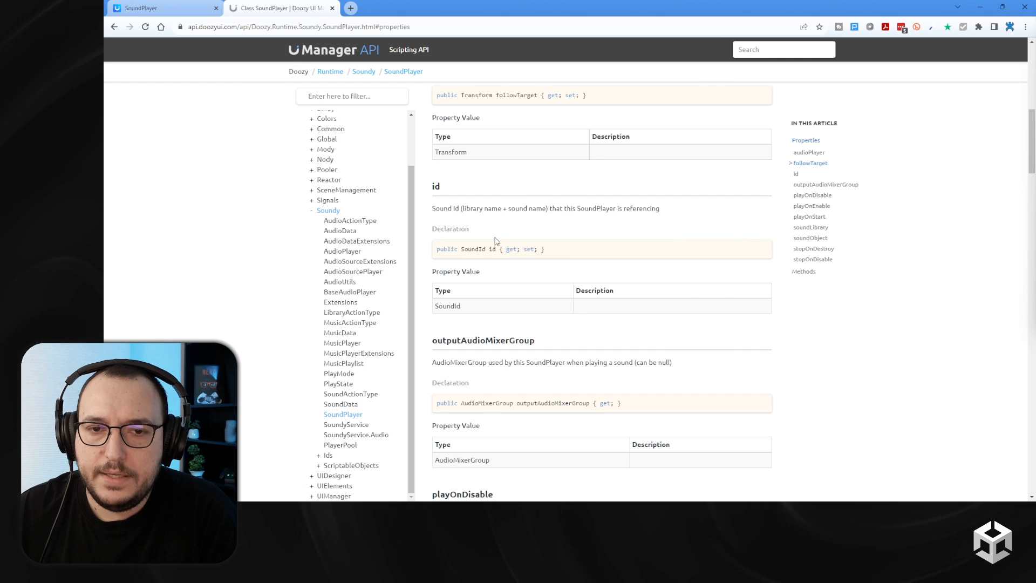
scroll(533, 201, "down", 4)
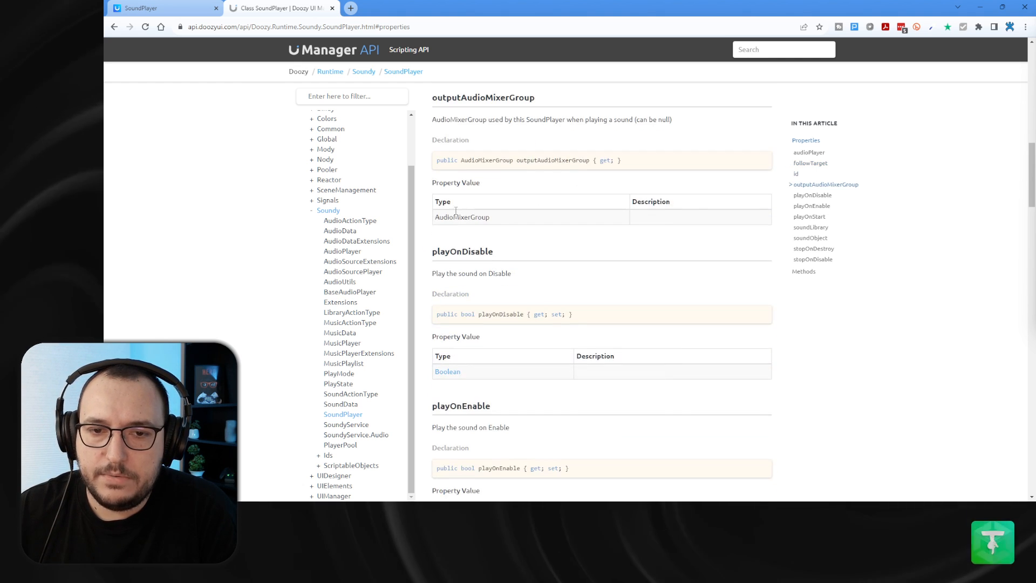
Return to the code editor and read through SoundPlayer.cs, from its play options and SetSound methods to Play() and Stop().
key("alt+Tab")
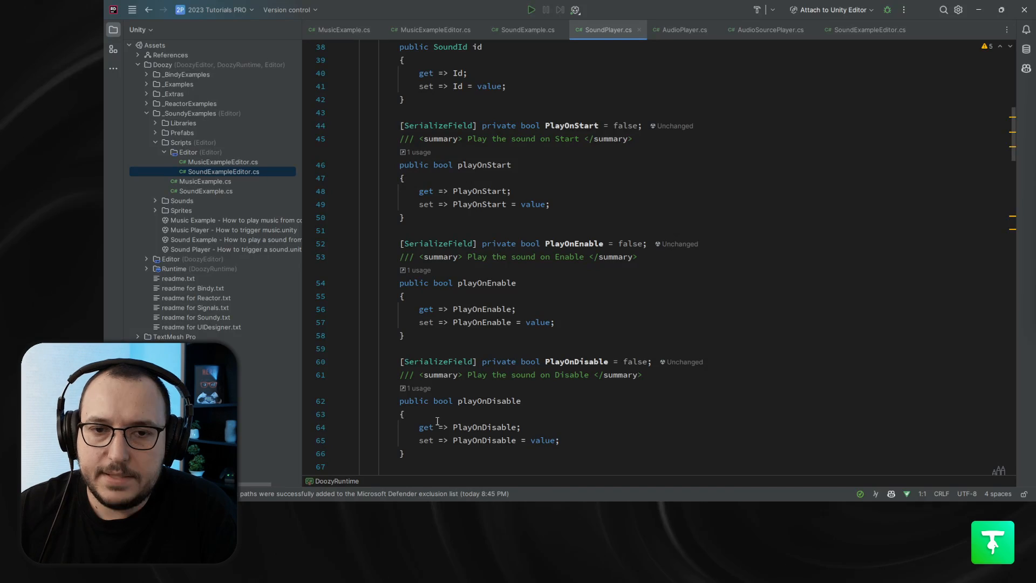
scroll(533, 280, "down", 10)
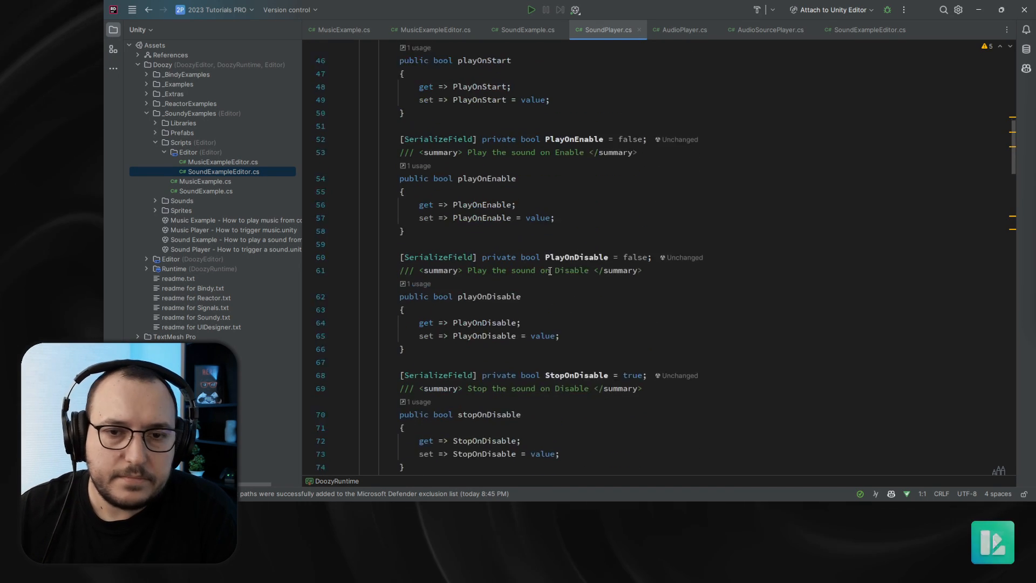
scroll(602, 294, "down", 12)
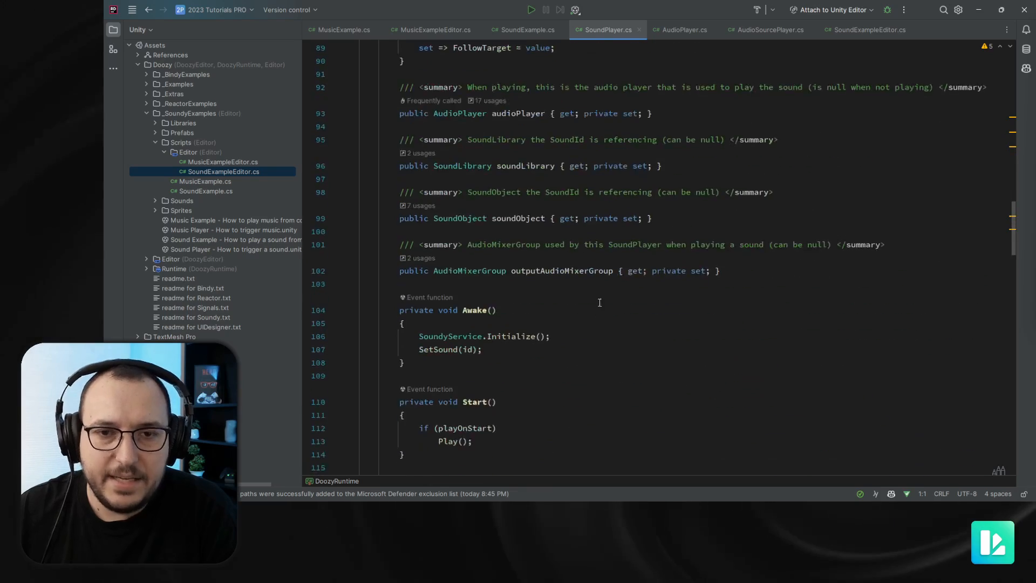
scroll(575, 366, "down", 8)
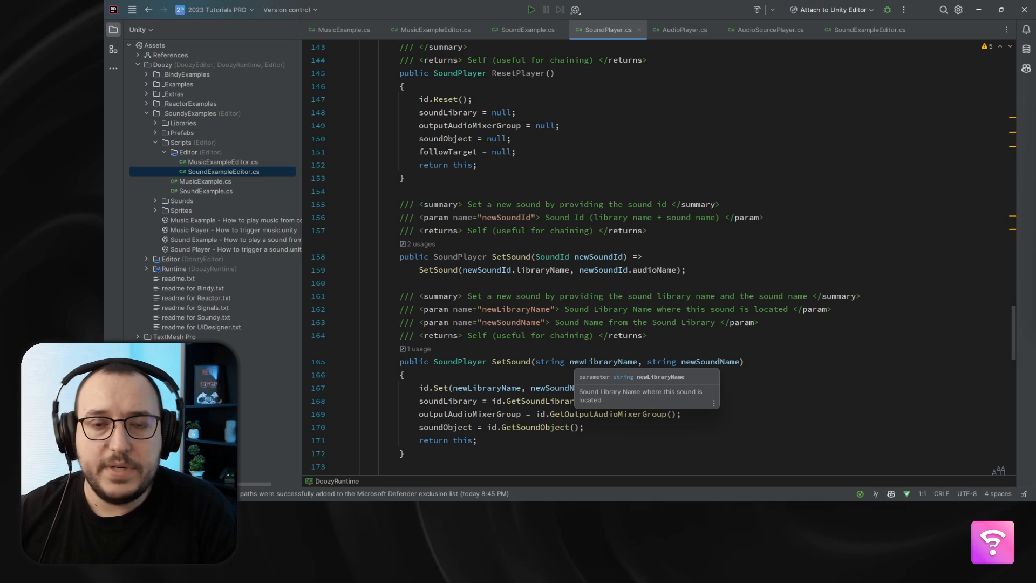
scroll(574, 366, "down", 4)
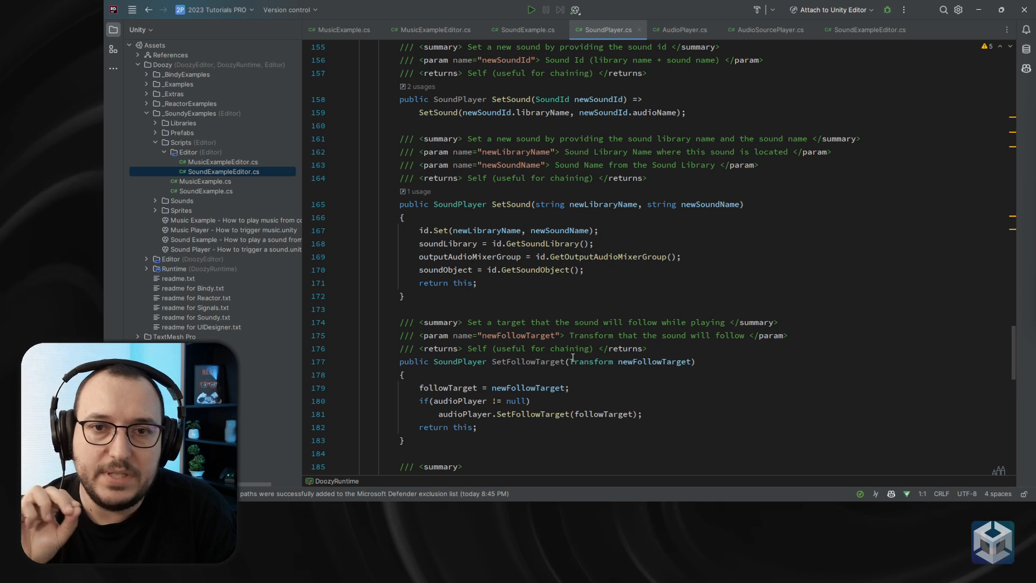
scroll(569, 351, "down", 10)
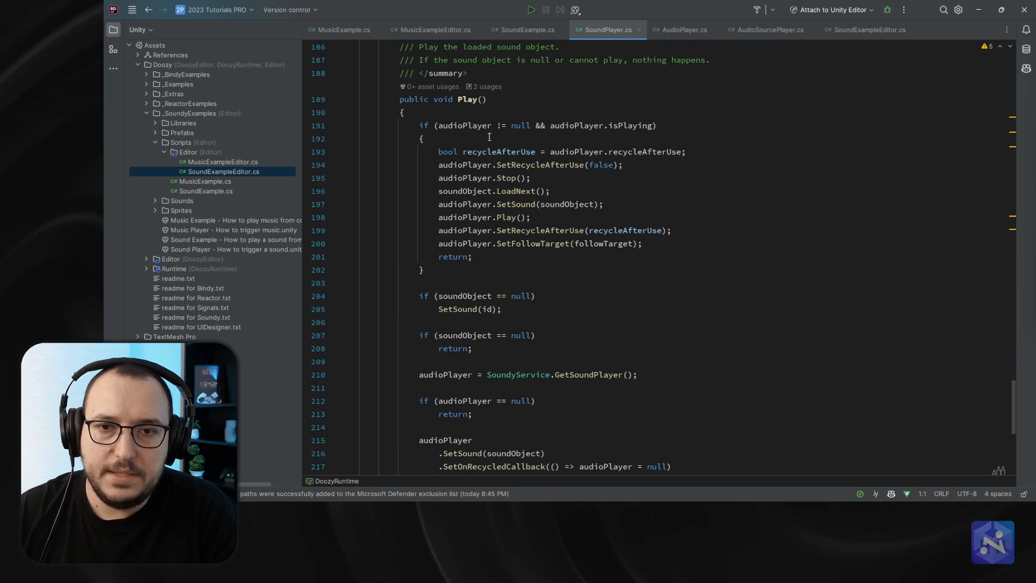
scroll(489, 138, "down", 7)
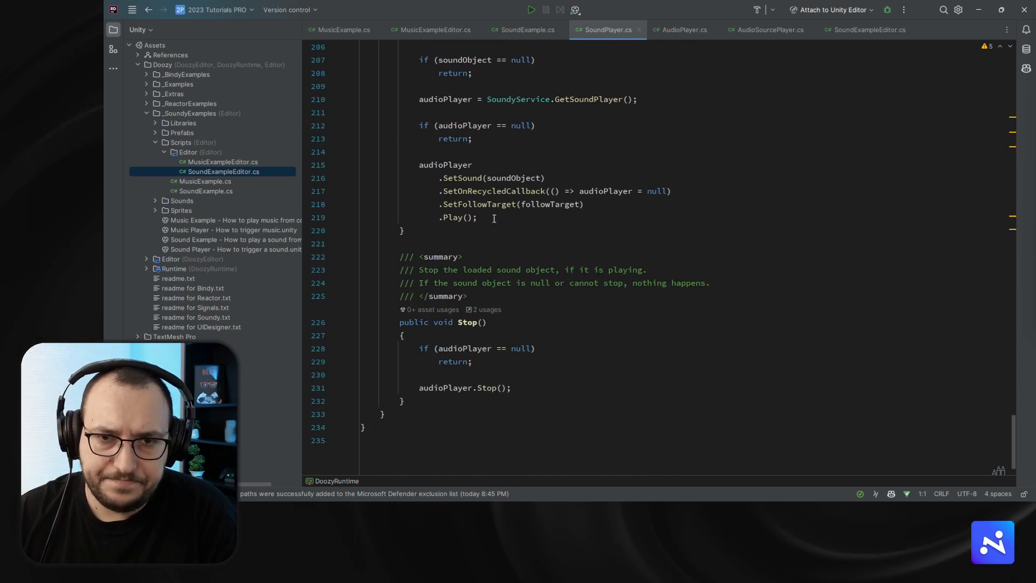
scroll(494, 218, "down", 1)
scroll(468, 216, "up", 2)
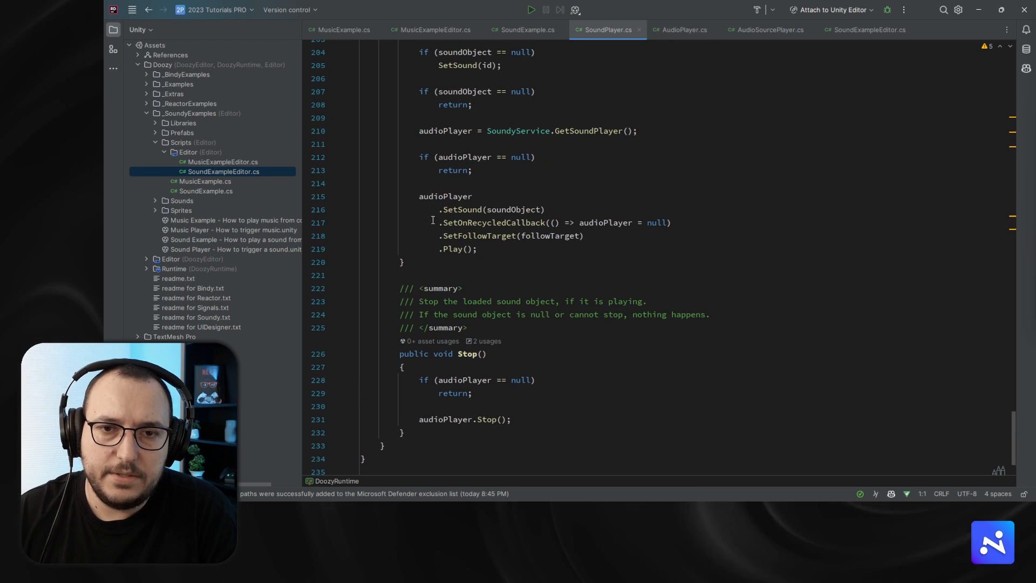
left_click(468, 217)
left_click(473, 212)
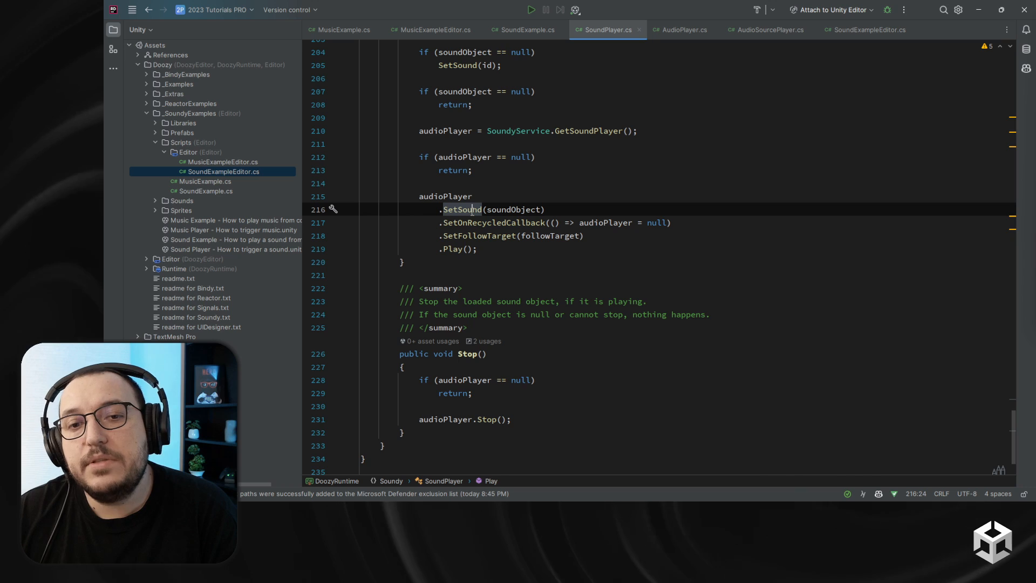
scroll(472, 211, "up", 20)
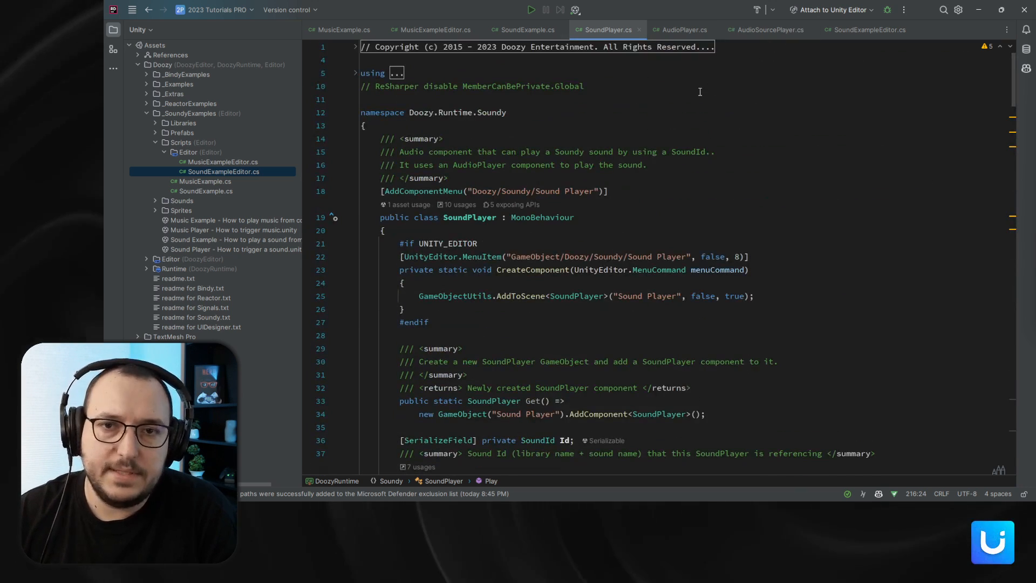
Go back to Unity and open the scene "Music Example - How to play music from code" from Doozy/_SoundyExamples.
left_click(980, 9)
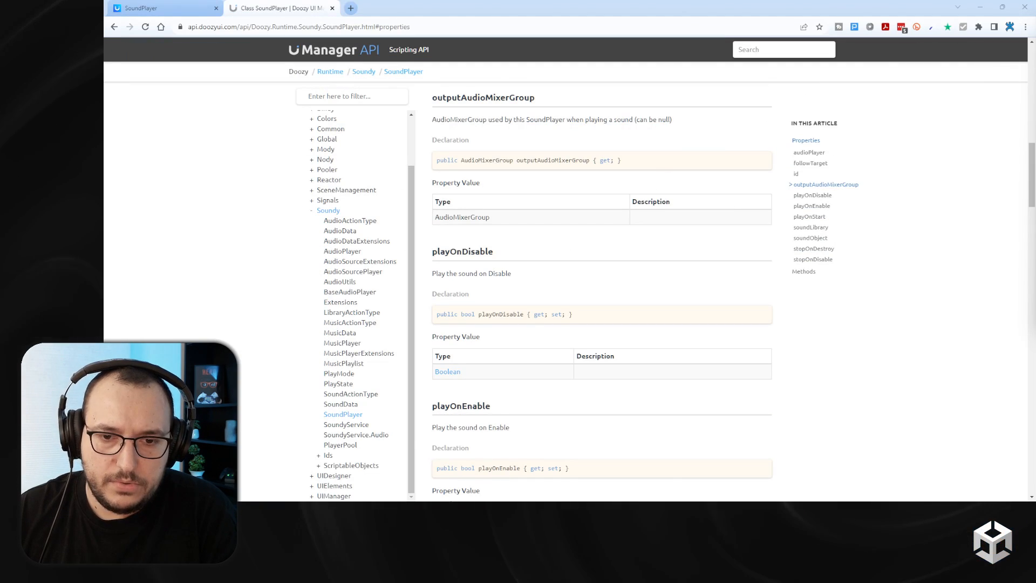
key("alt+Tab")
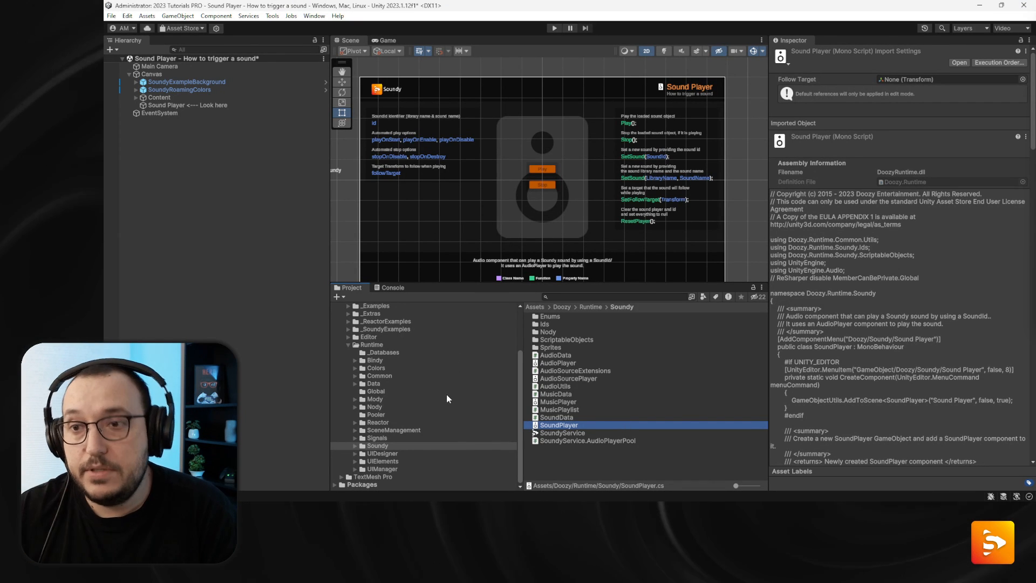
left_click(386, 343)
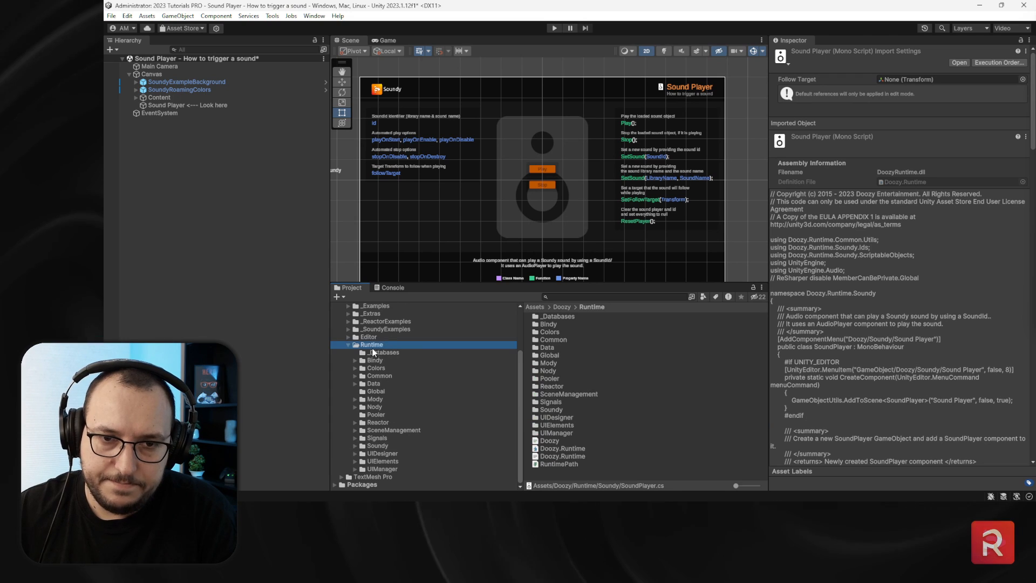
scroll(371, 348, "up", 3)
left_click(367, 345)
left_click(365, 351)
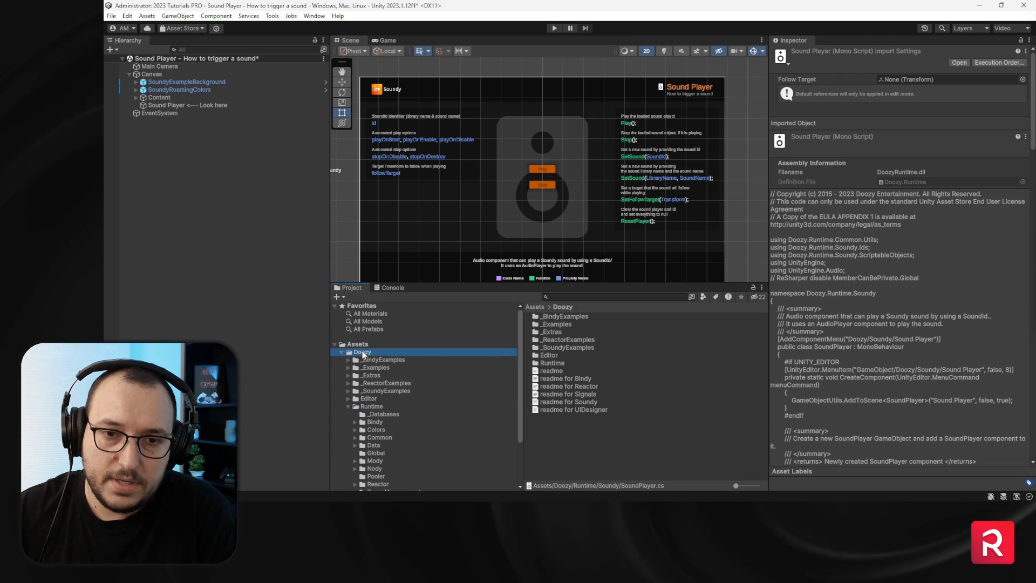
double_click(558, 347)
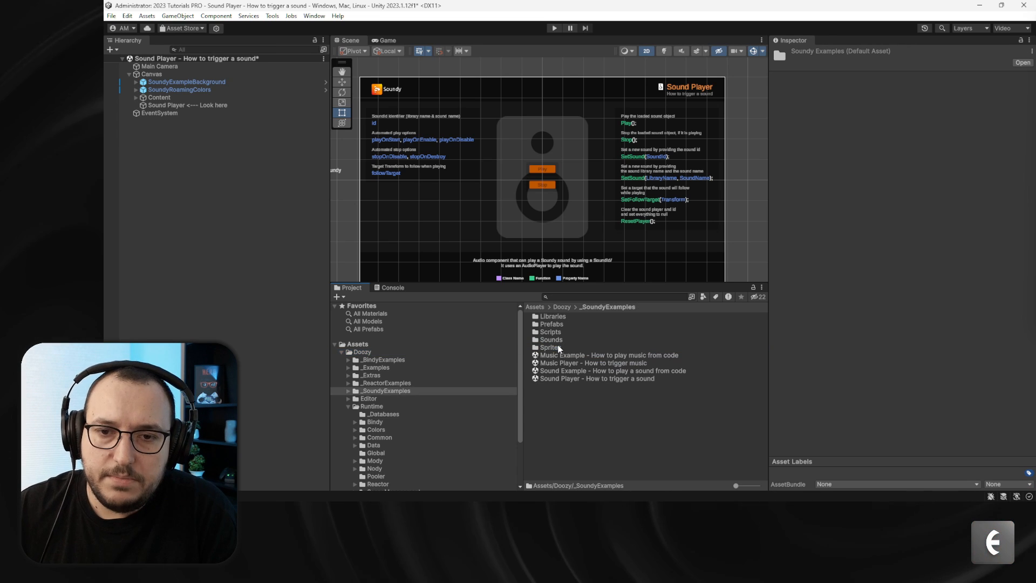
double_click(604, 355)
left_click(598, 275)
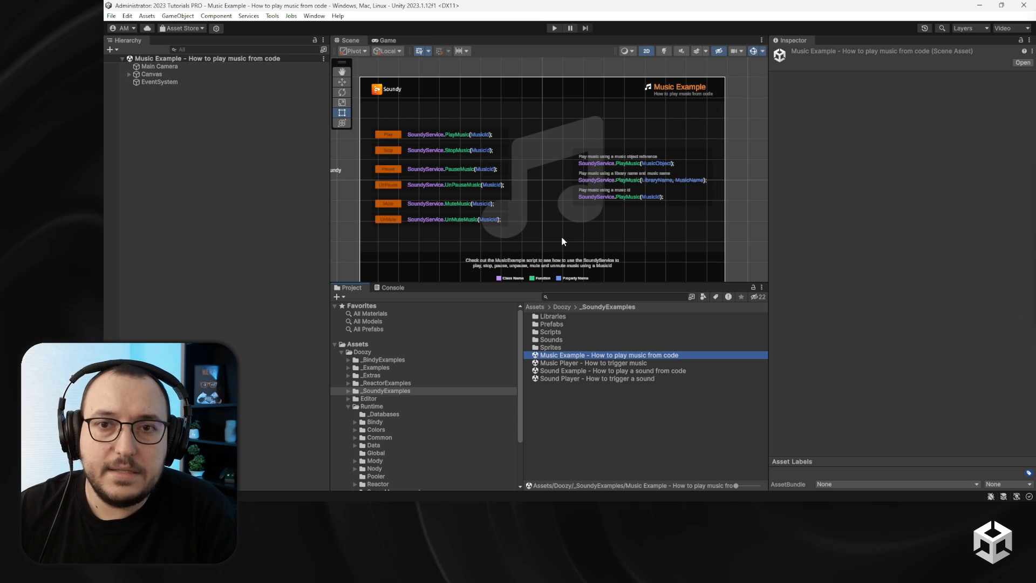
Run the Music Example scene, play its music and expand the Music Channels under SoundyService in the Hierarchy.
left_click(548, 31)
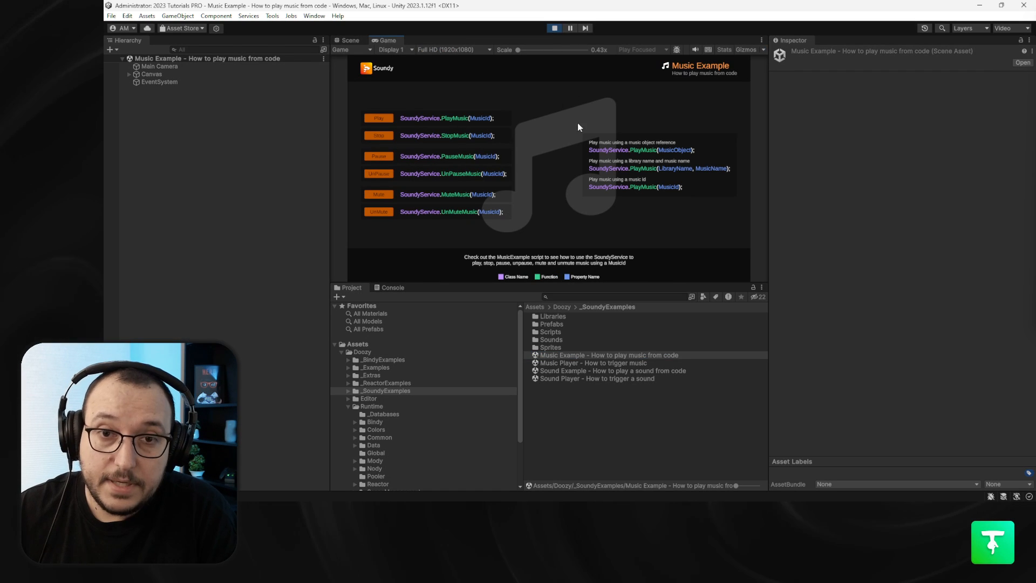
left_click(379, 118)
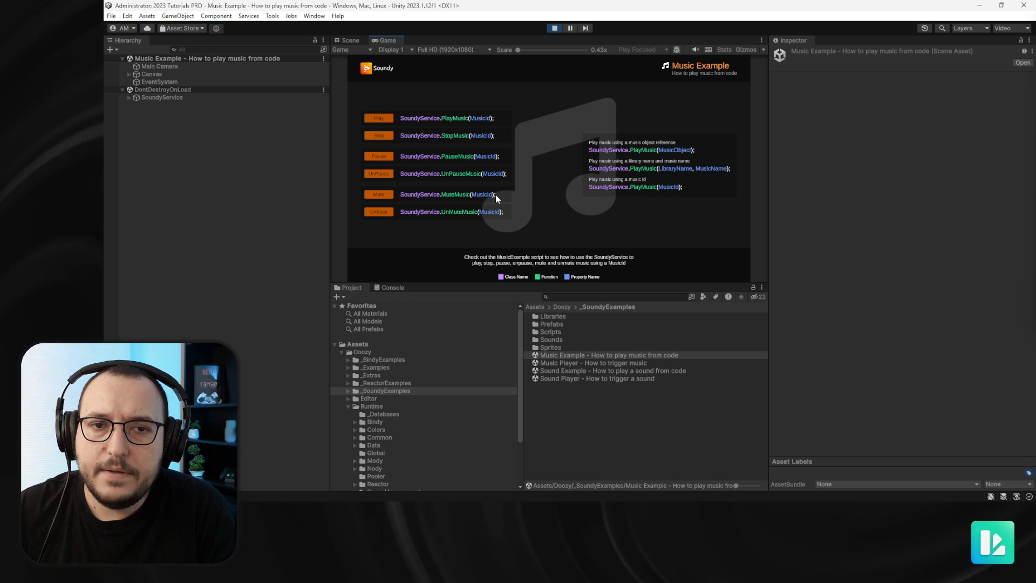
left_click(129, 98)
left_click(136, 113)
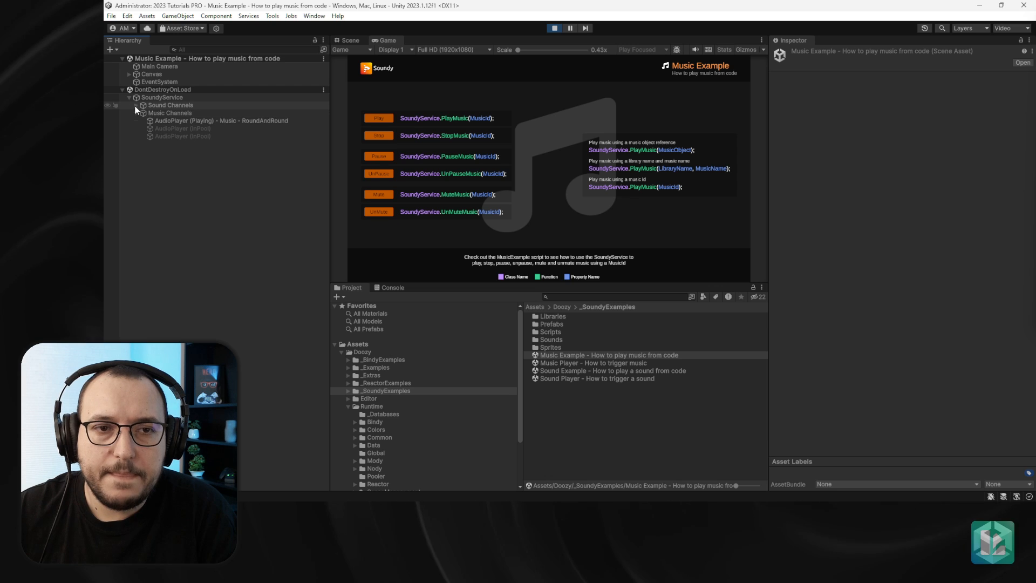
left_click(135, 105)
left_click(136, 106)
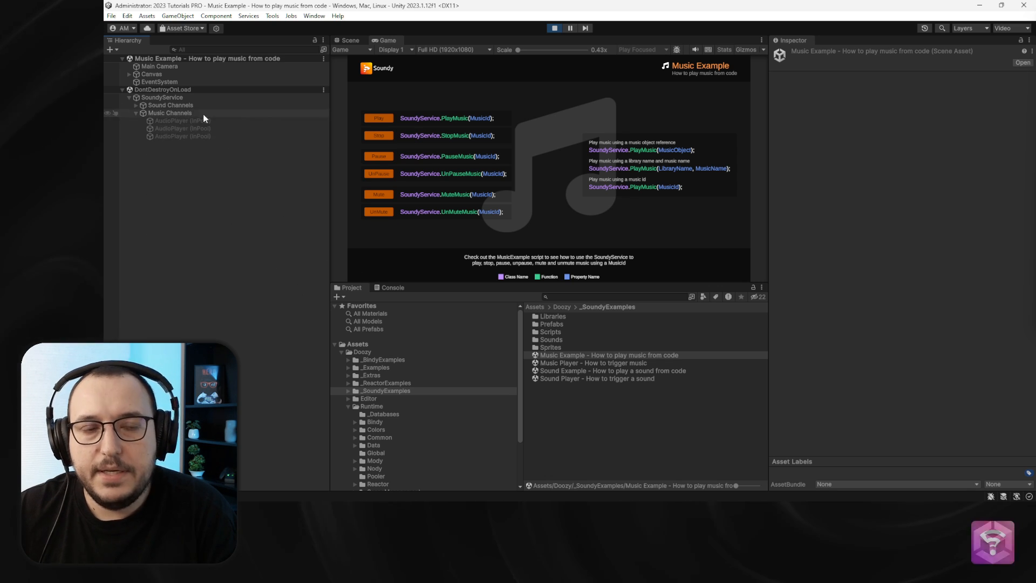
Inspect the SoundyService object's sound and music player states and the pooled AudioPlayer objects under Music Channels.
left_click(164, 96)
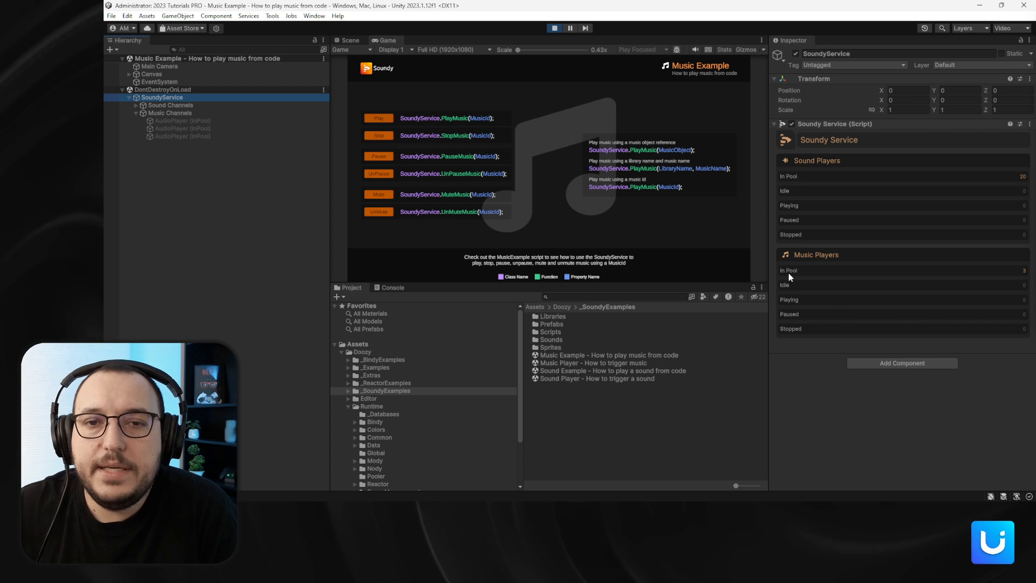
left_click(208, 128)
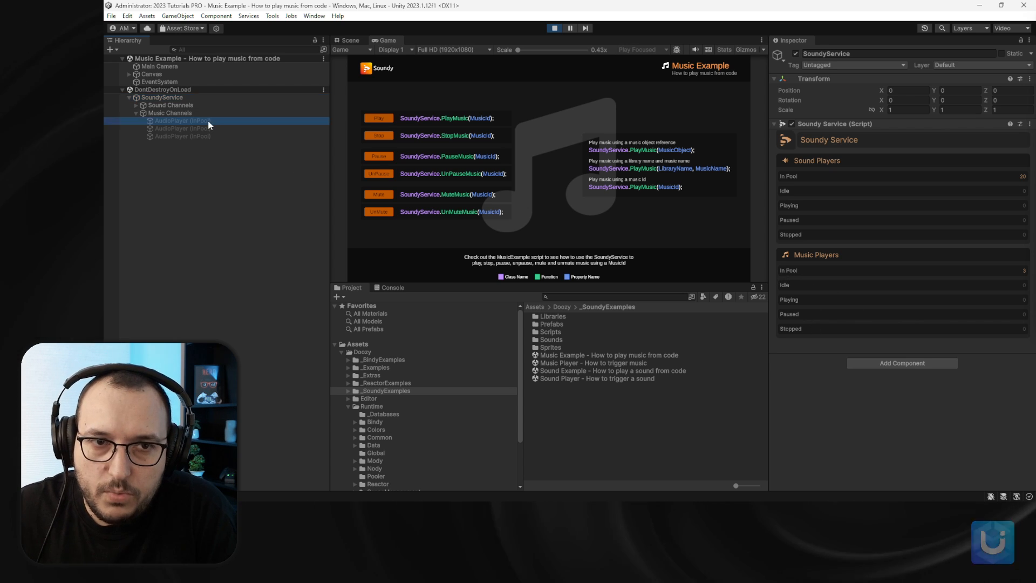
left_click(206, 136)
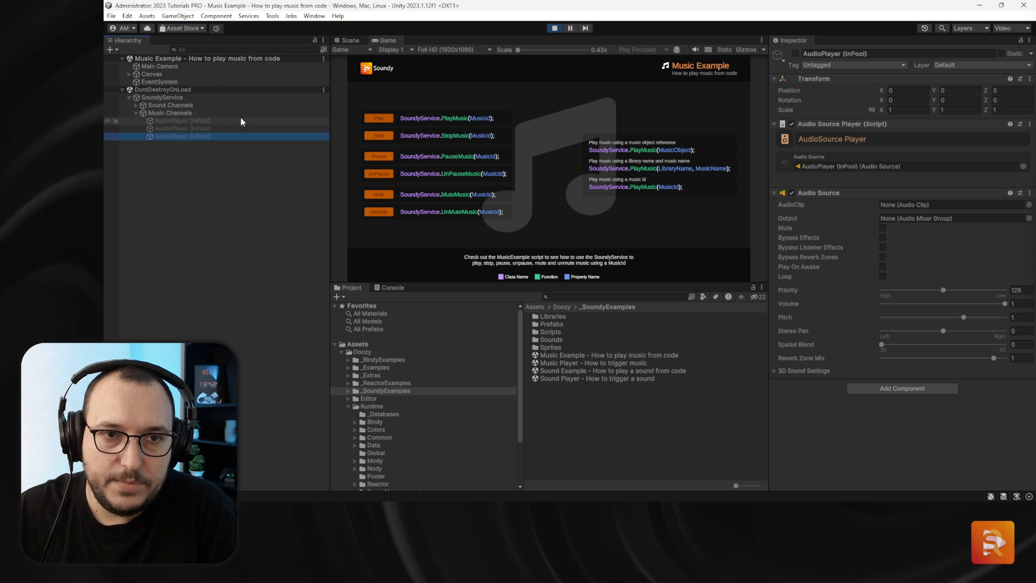
Play and pause the music while inspecting the first pooled AudioPlayer under Music Channels.
left_click(309, 121)
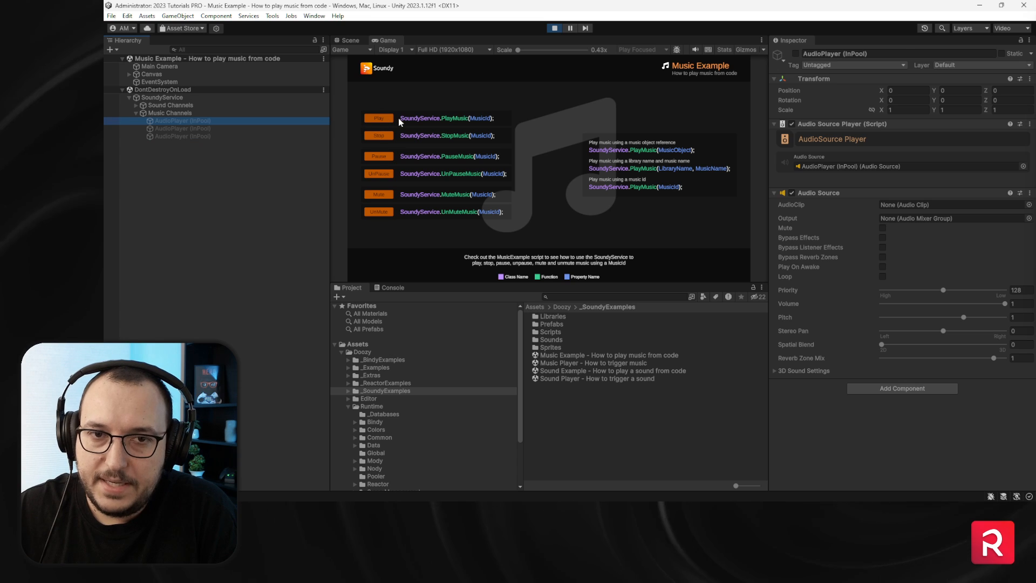
left_click(383, 117)
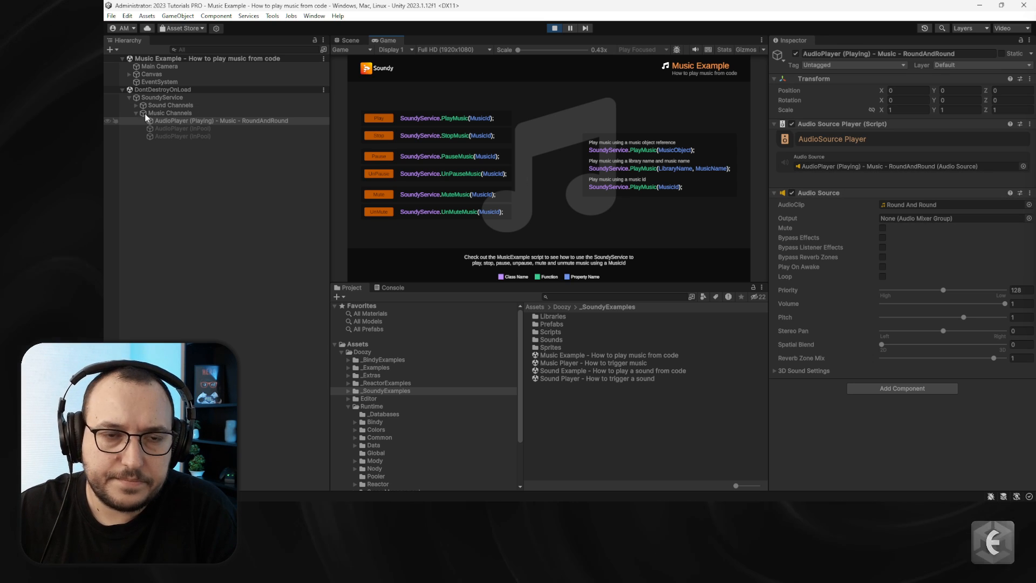
left_click(378, 119)
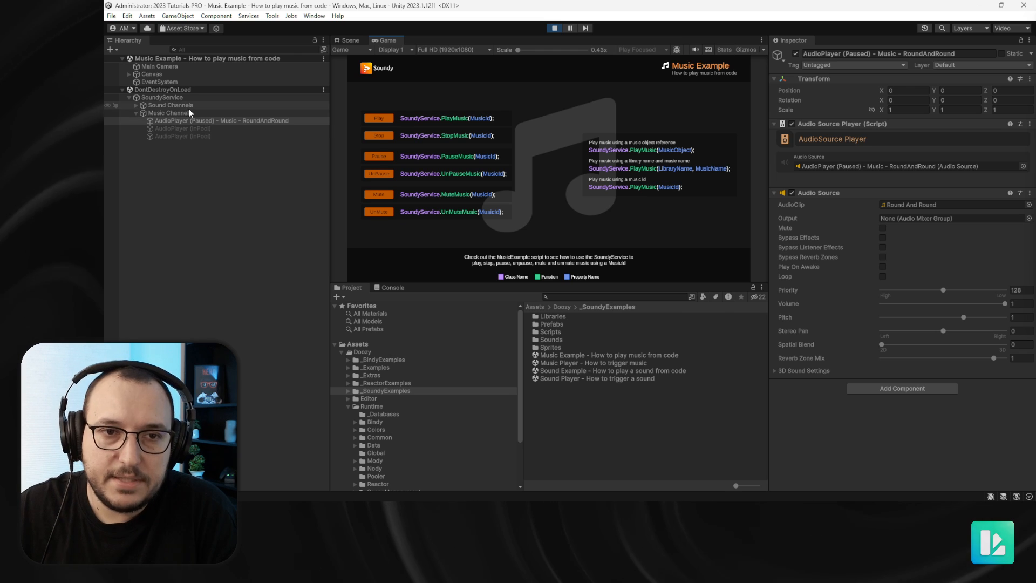
Inspect SoundyService's music player states while unpausing the music and playing it again.
left_click(165, 97)
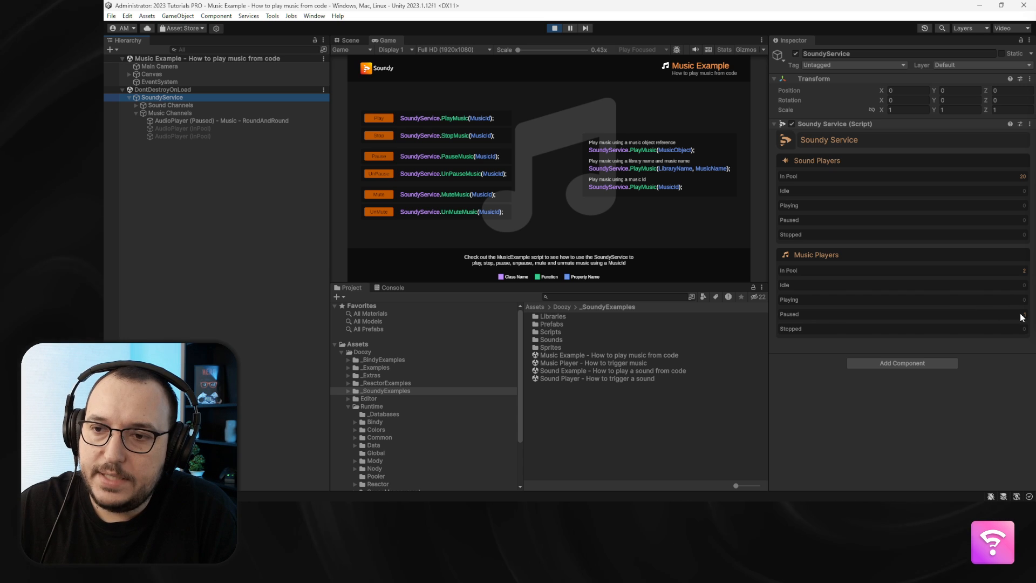
left_click(380, 174)
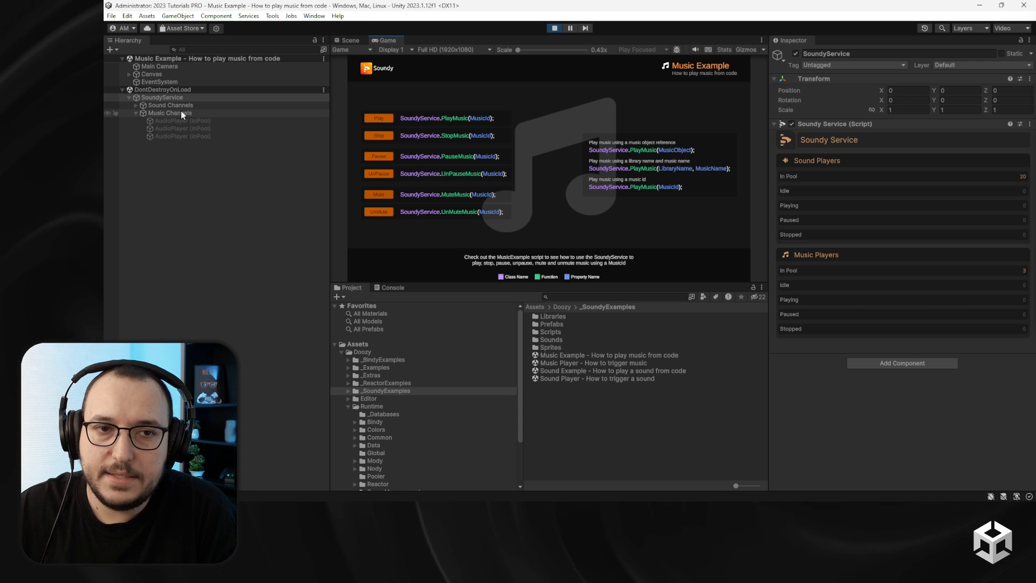
left_click(380, 119)
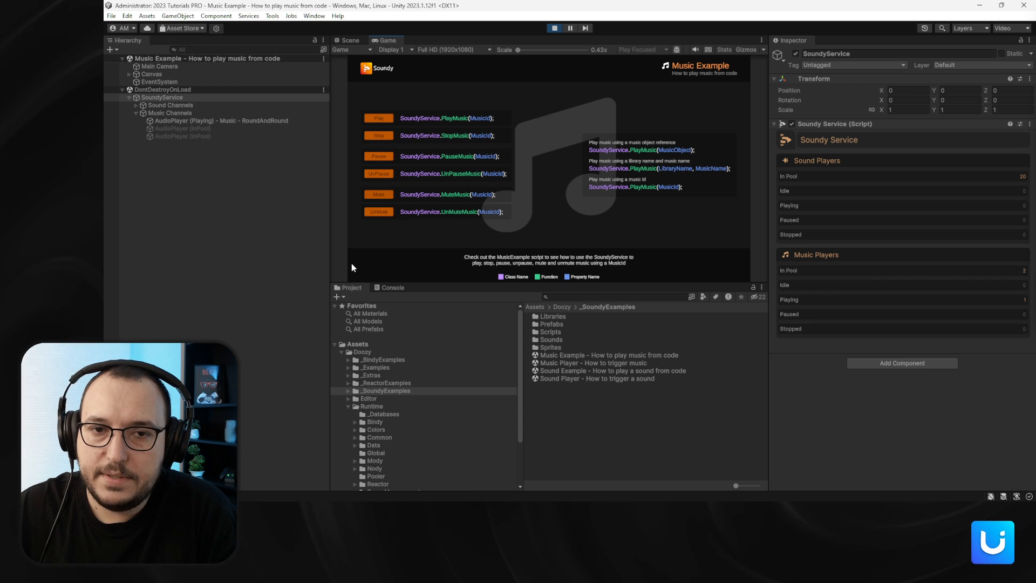
Select the first AudioPlayer under Music Channels, then play the music and test muting and unmuting it.
left_click(205, 121)
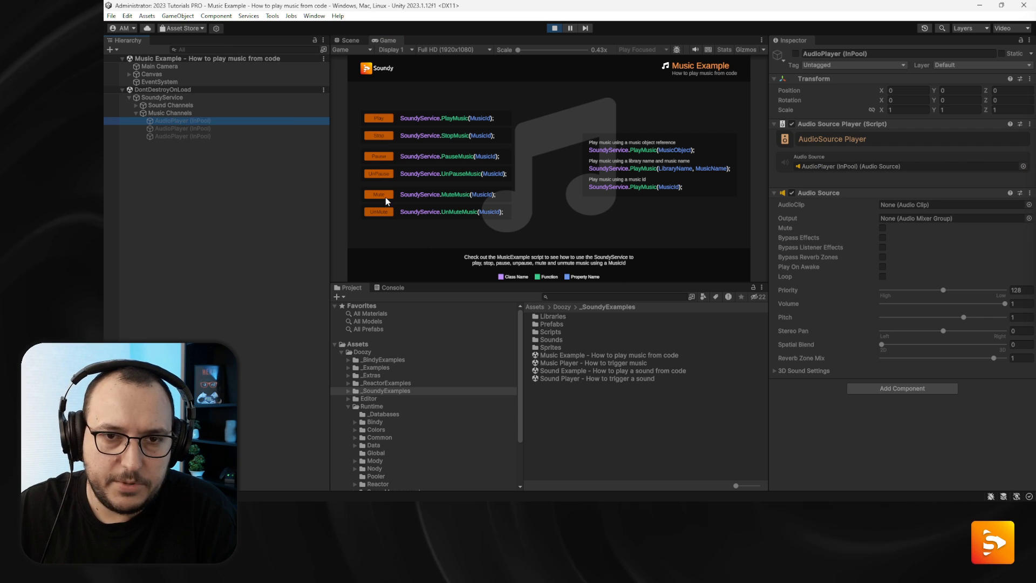
left_click(379, 118)
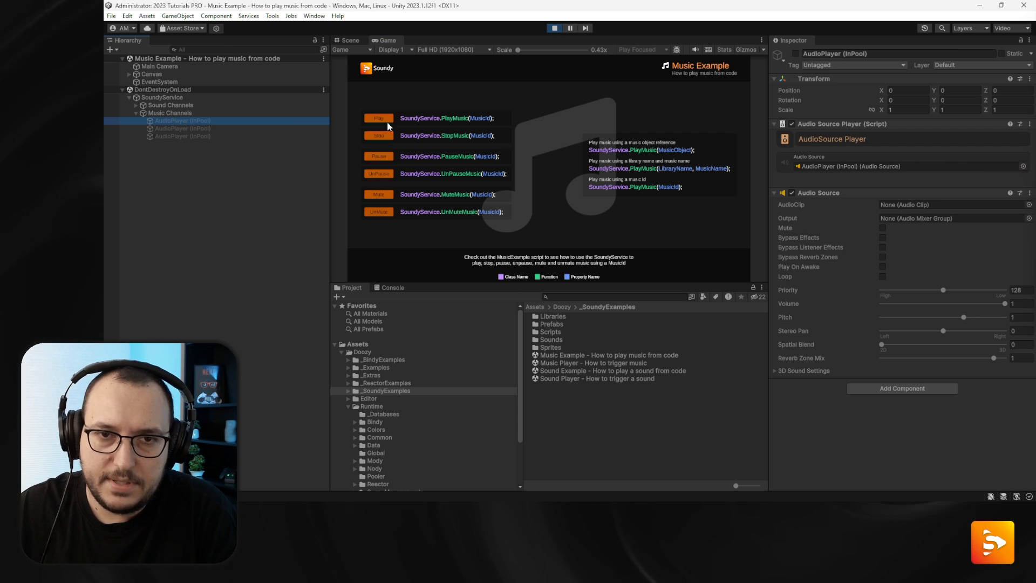
left_click(379, 195)
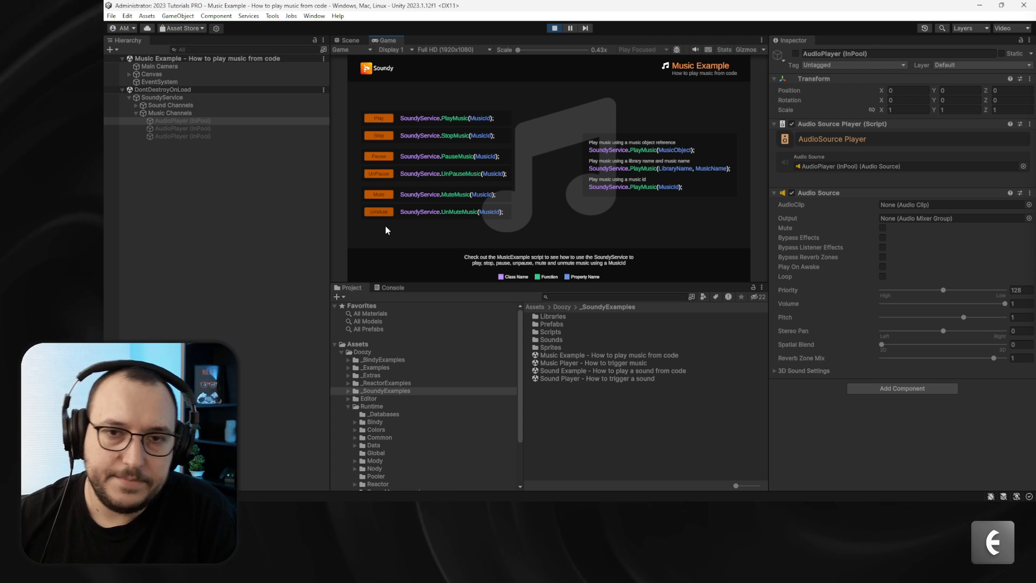
Maximize the Game view to review the ways of calling SoundyService.PlayMusic, and restore the normal layout.
left_click(206, 113)
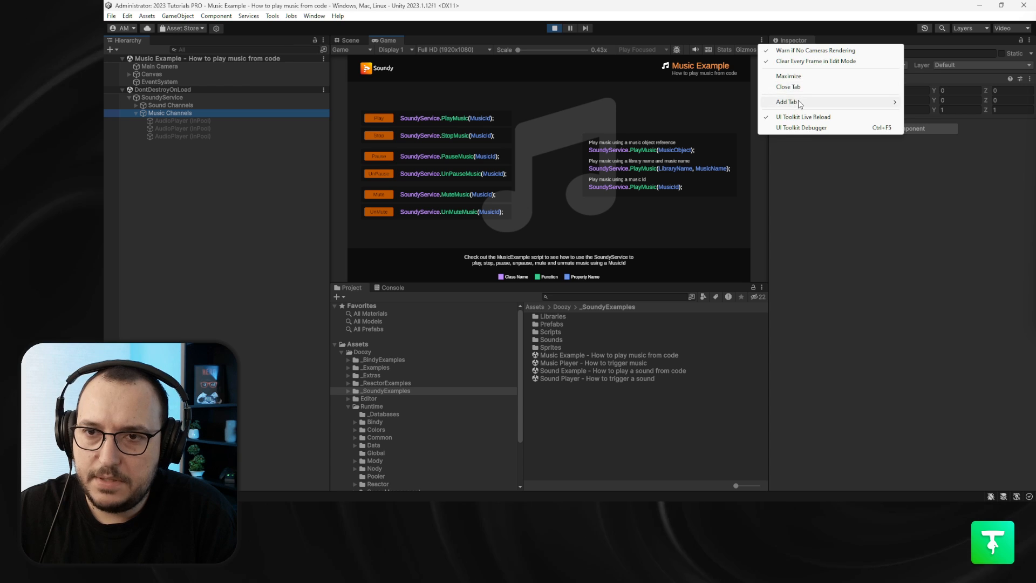
left_click(788, 76)
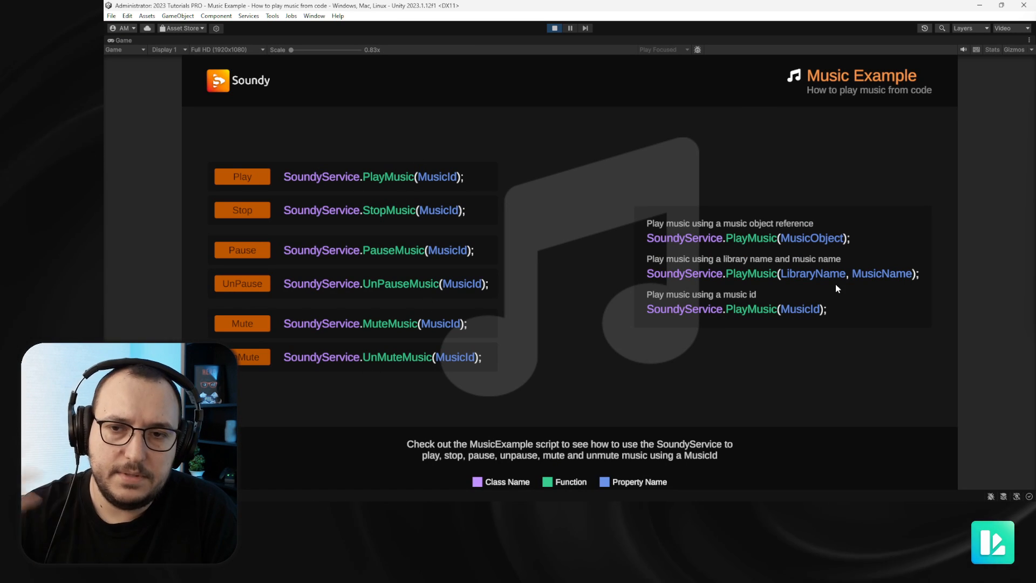
left_click(1029, 40)
left_click(970, 76)
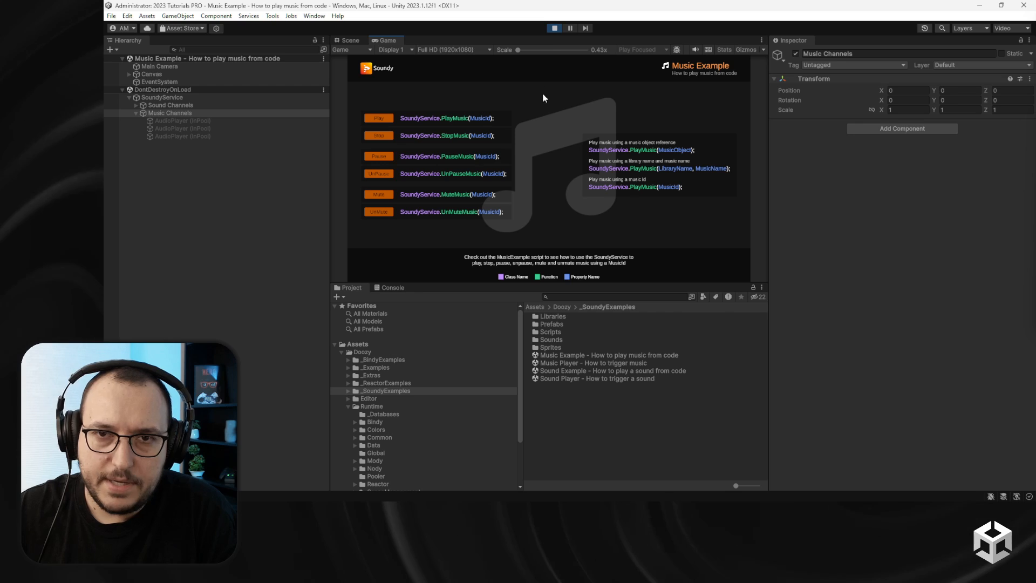
Stop the running scene and select the "Music Example <--- Look here" object under Canvas > Content.
left_click(551, 28)
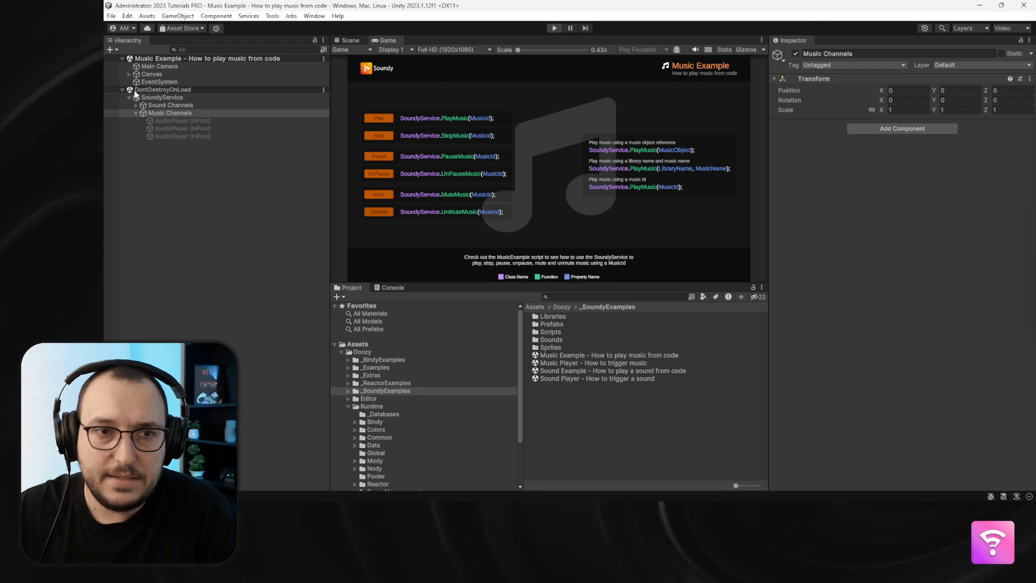
left_click(129, 74)
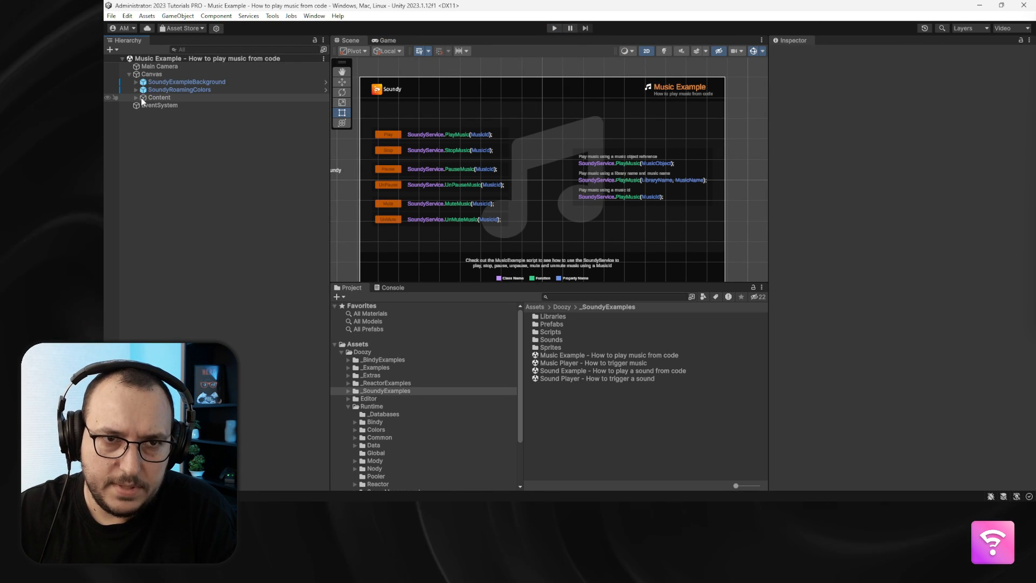
left_click(136, 98)
left_click(170, 113)
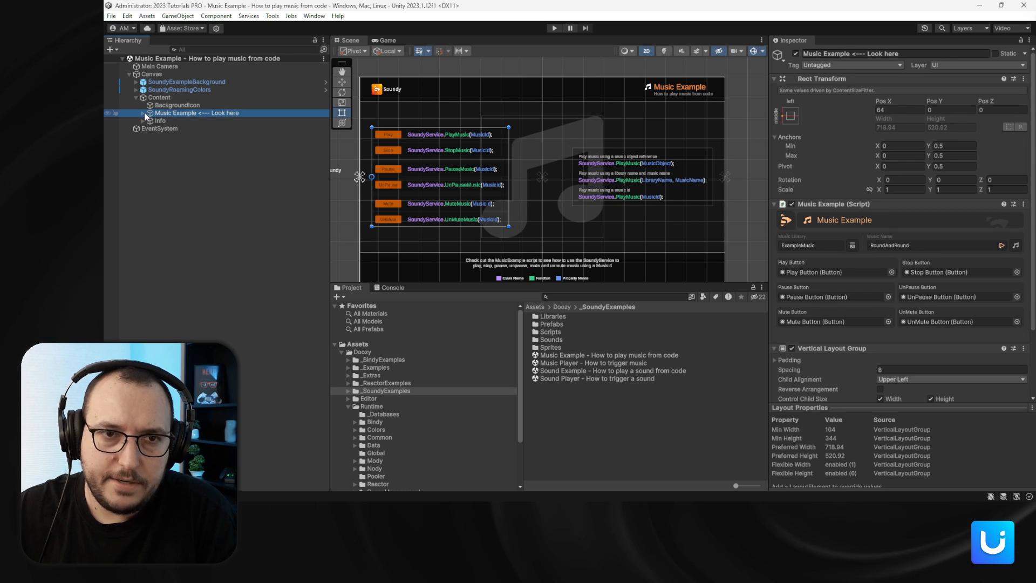
Check the available music libraries, keep ExampleMusic, set the Music Example's music name to ManAboutTown and preview it.
left_click(854, 245)
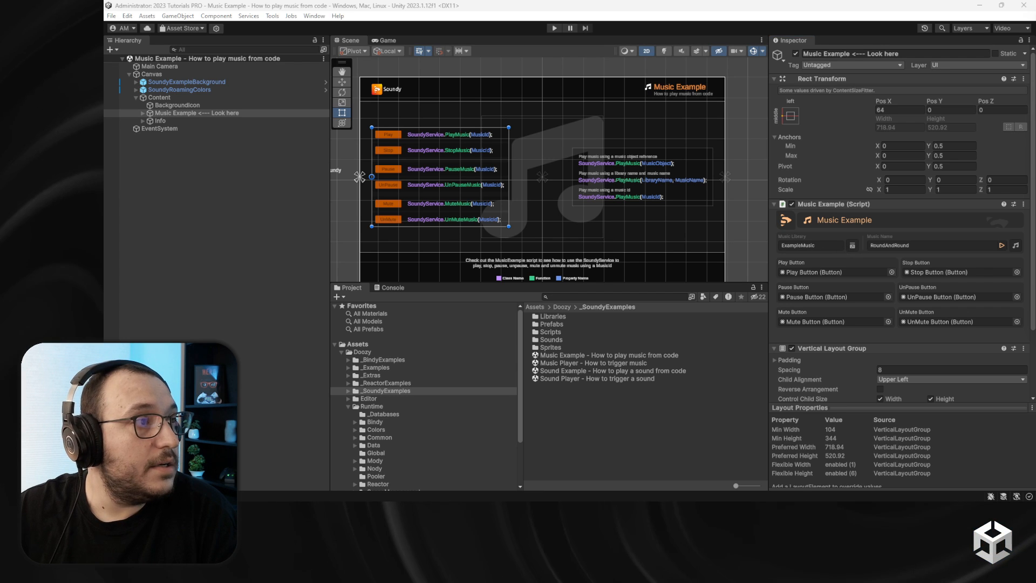
left_click(846, 192)
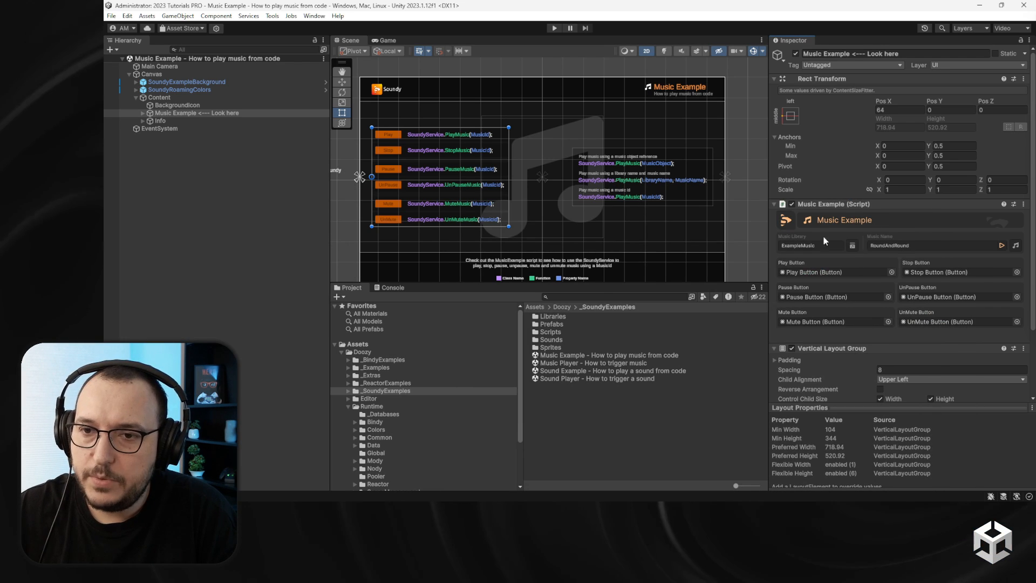
left_click(820, 246)
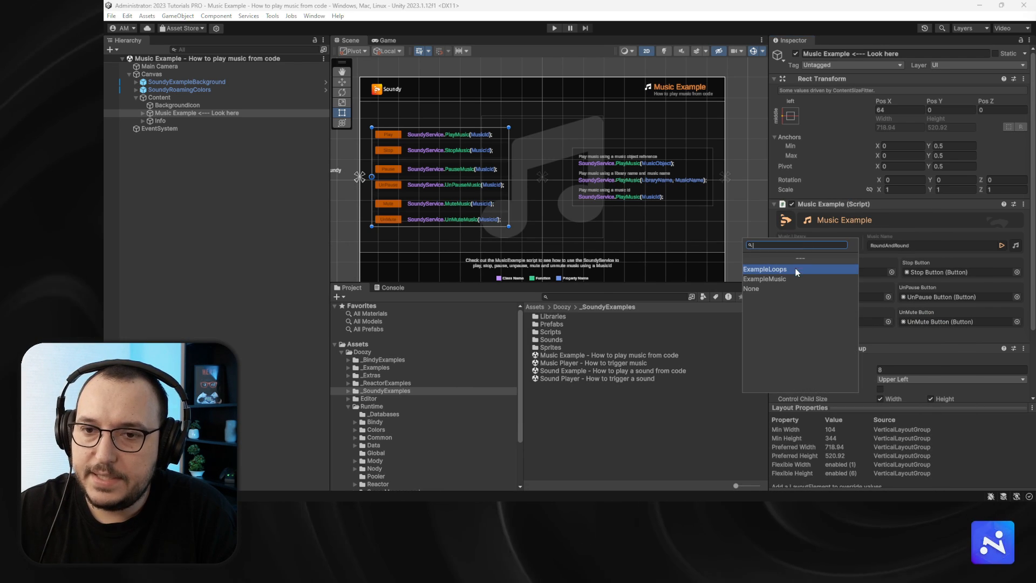
left_click(927, 245)
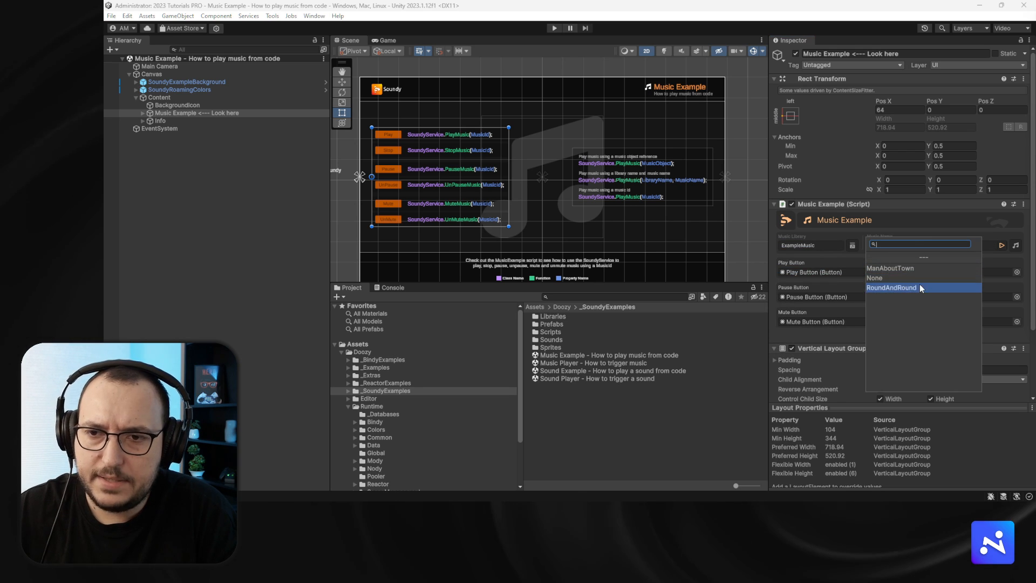
left_click(916, 269)
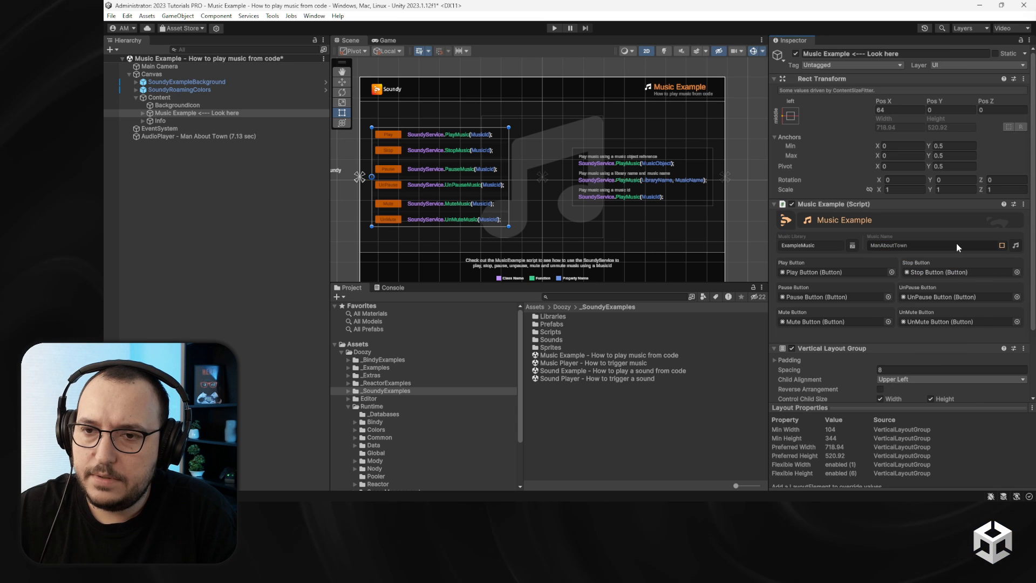
Run the scene, play the ManAboutTown music with its Play button, and stop the scene again.
left_click(553, 29)
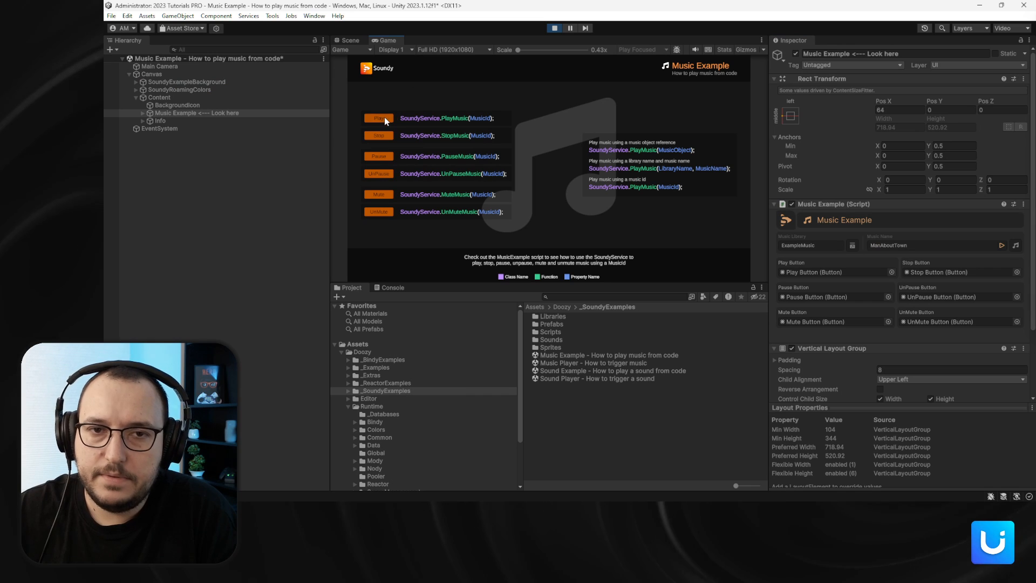
left_click(384, 117)
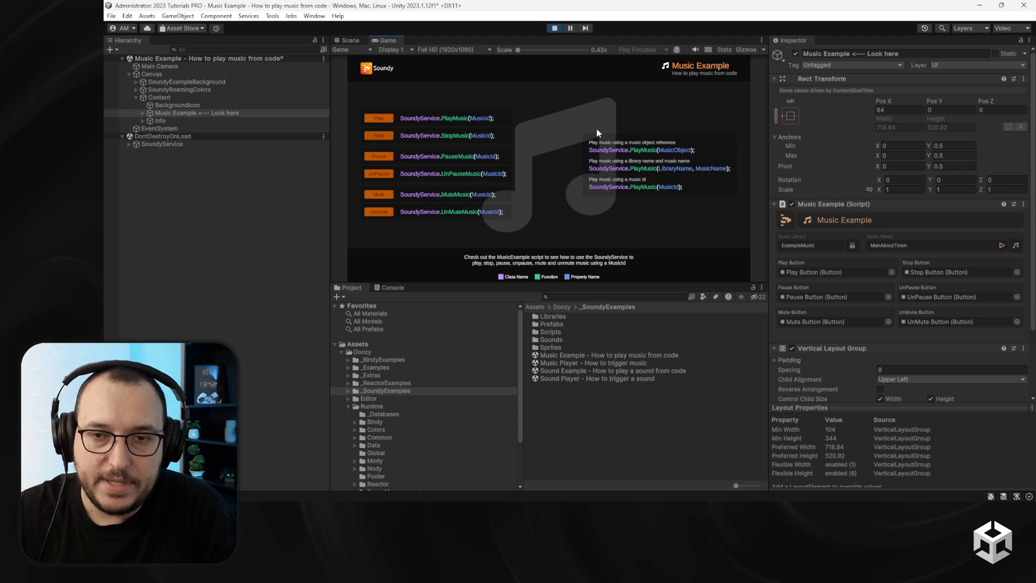
left_click(554, 29)
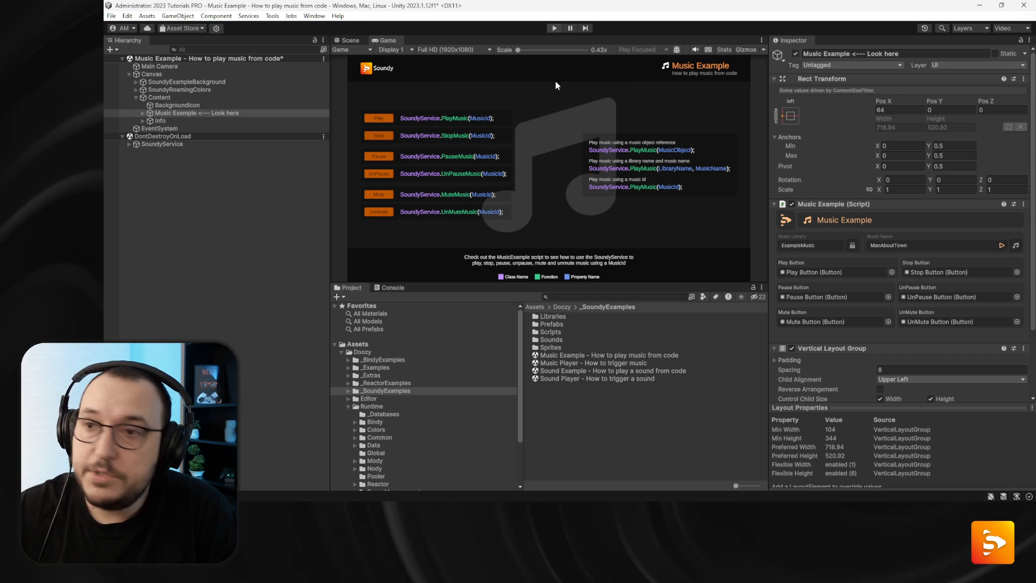
Open the Music Example component's script in the code editor and read through its MusicId field, playback methods and button listeners.
left_click(1024, 204)
left_click(951, 295)
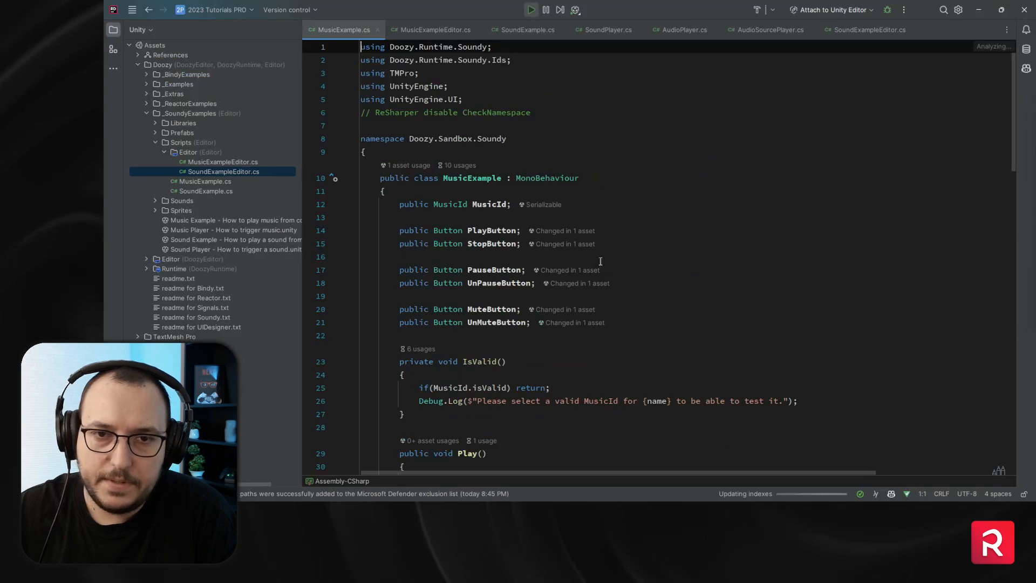
scroll(451, 173, "down", 2)
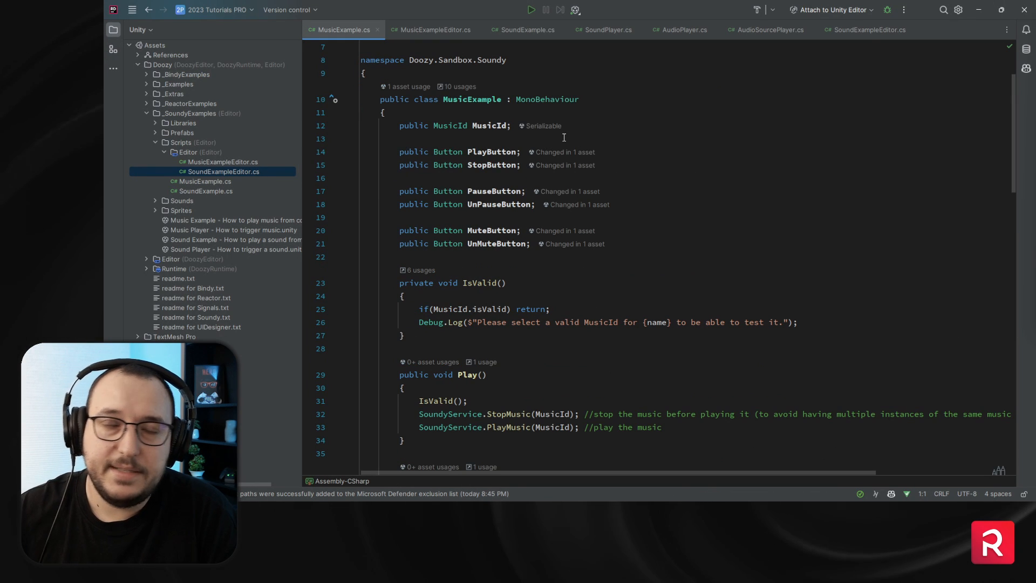
scroll(564, 138, "down", 1)
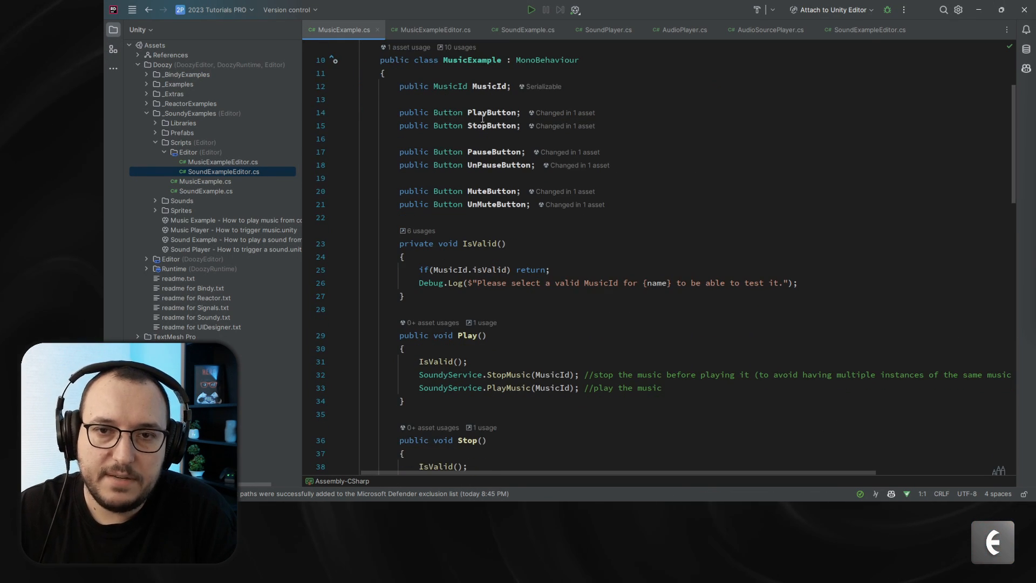
scroll(474, 162, "down", 7)
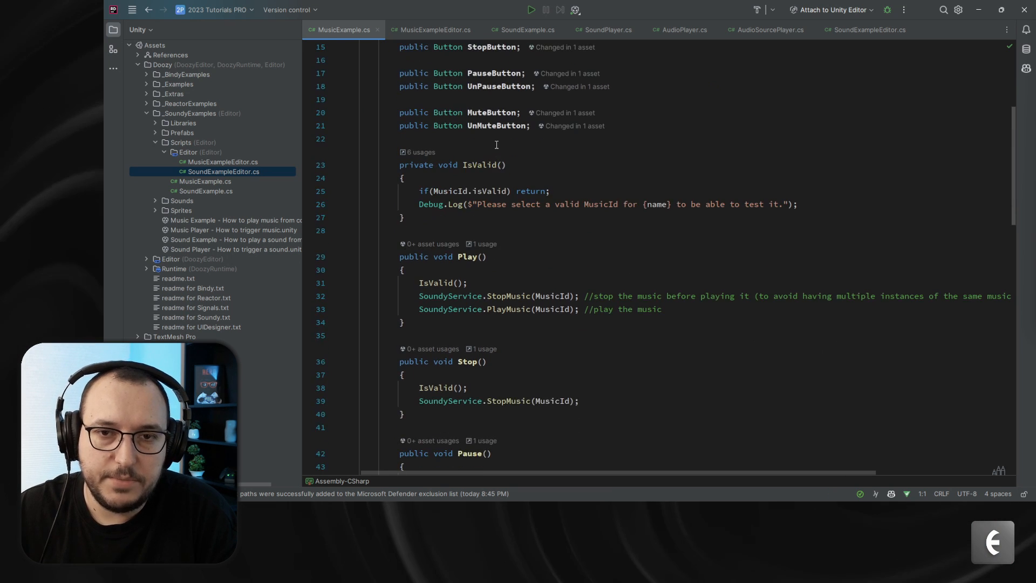
scroll(571, 215, "down", 10)
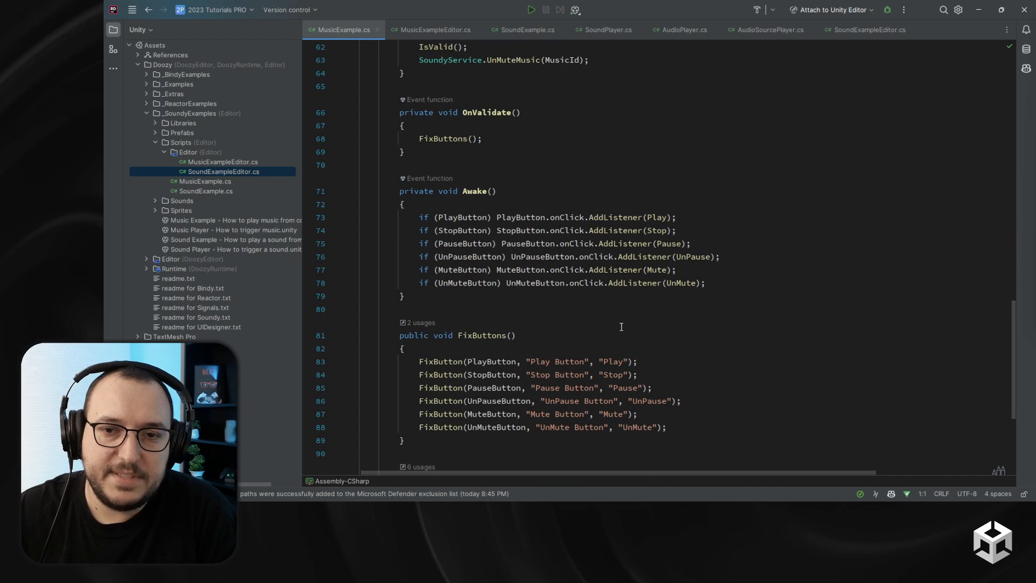
scroll(590, 231, "up", 3)
Read through MusicExampleEditor.cs, from its serialized properties and CreateInspectorGUI to the property lookups in FindSerializedProperties().
left_click(439, 33)
scroll(587, 236, "down", 6)
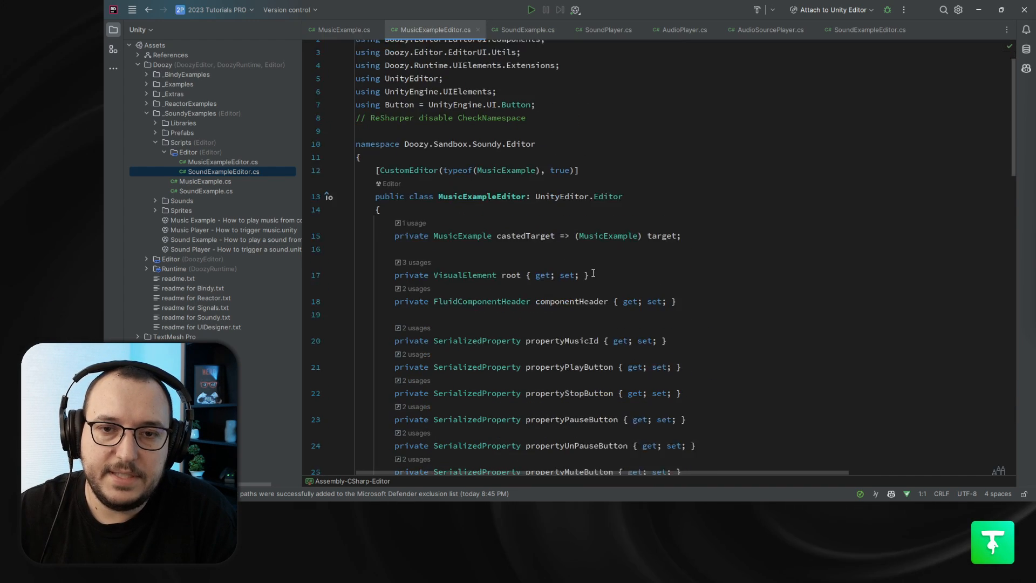
scroll(586, 236, "down", 8)
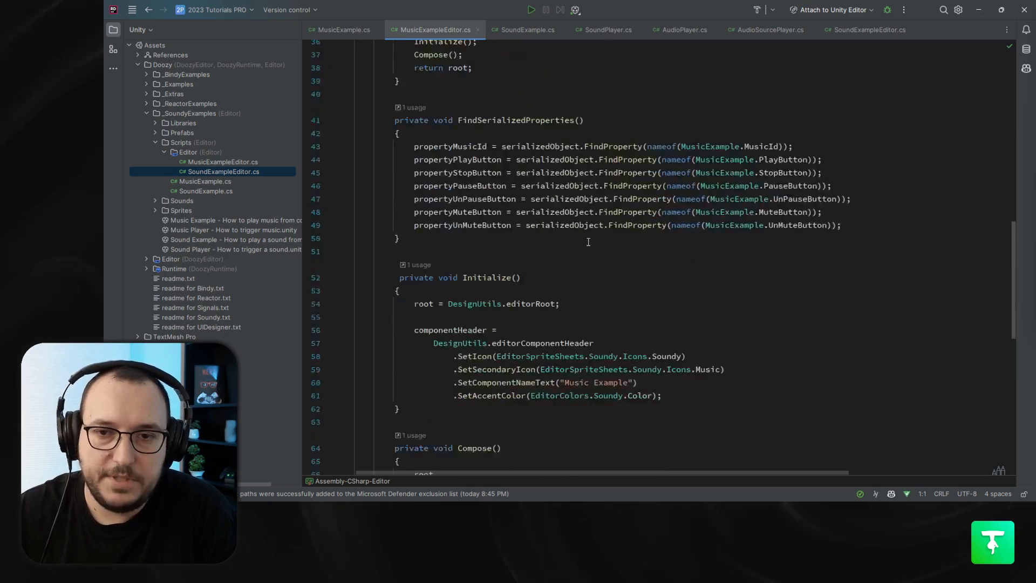
scroll(588, 251, "up", 4)
scroll(588, 251, "up", 7)
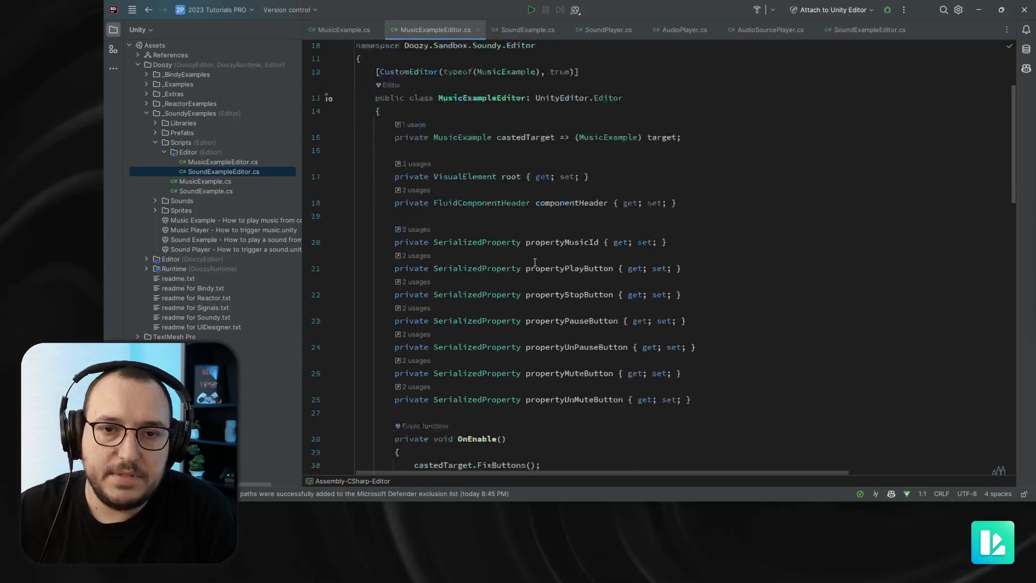
scroll(527, 241, "down", 3)
scroll(527, 240, "up", 4)
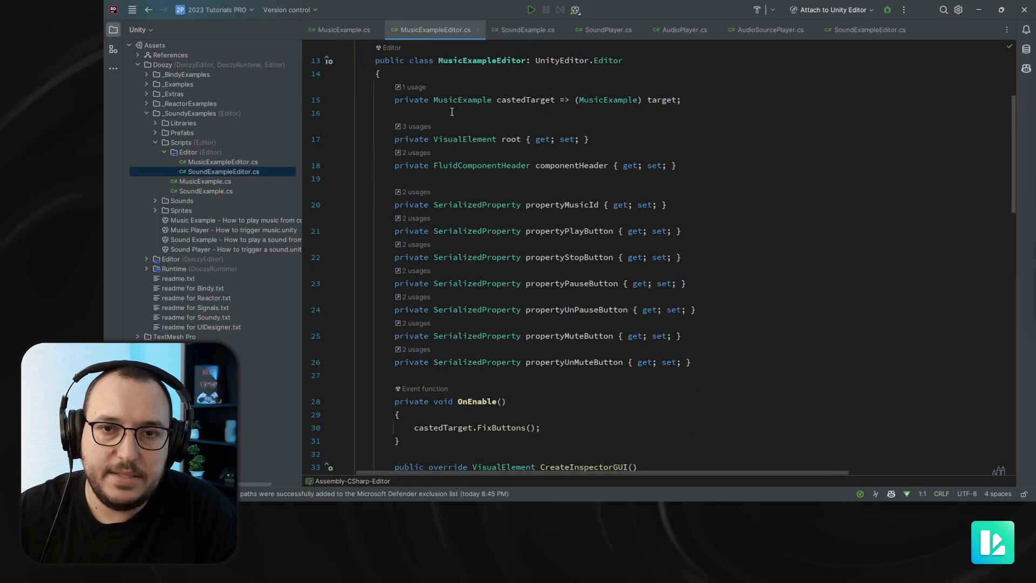
scroll(494, 169, "down", 2)
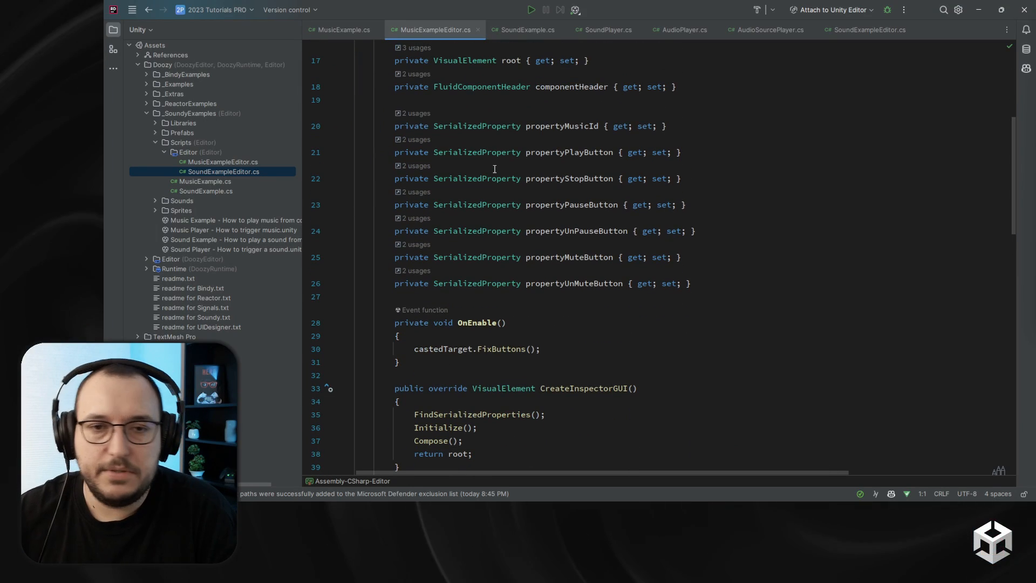
scroll(494, 169, "down", 4)
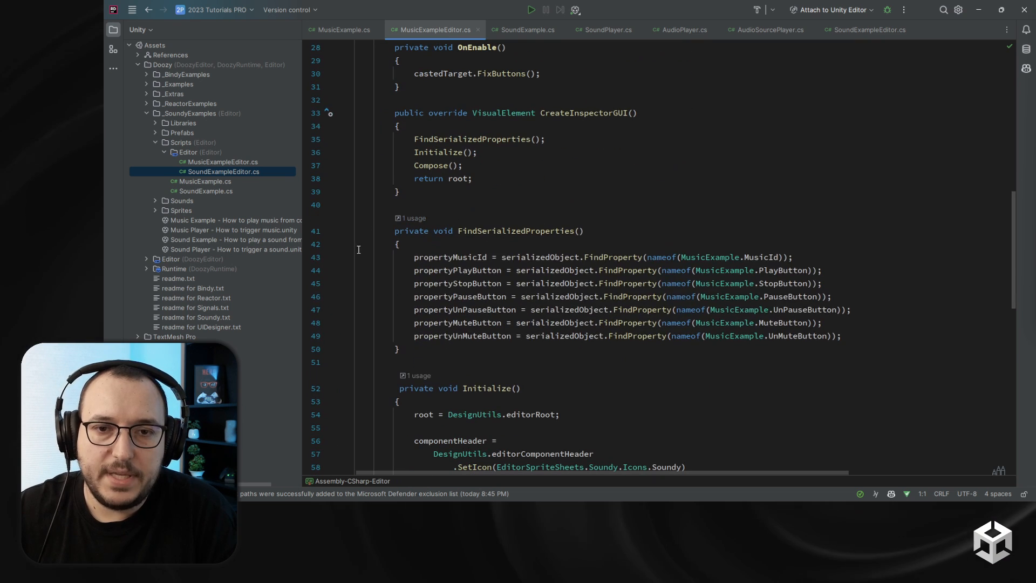
left_click_drag(358, 250, 839, 337)
left_click(841, 335)
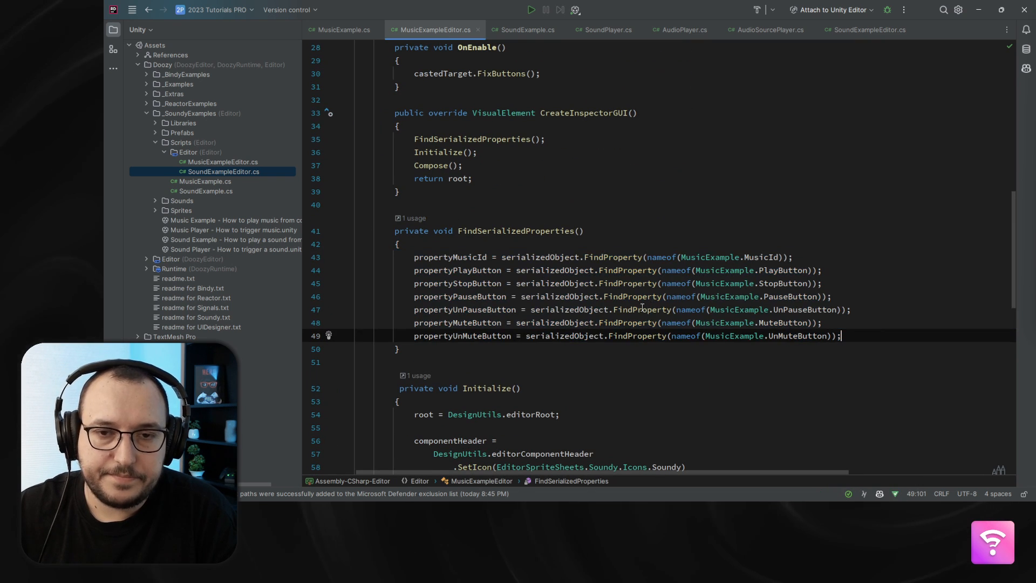
Read the component header setup in Initialize(), from its icons to its accent colour, and compare it with the Music Example component in Unity.
scroll(591, 277, "down", 8)
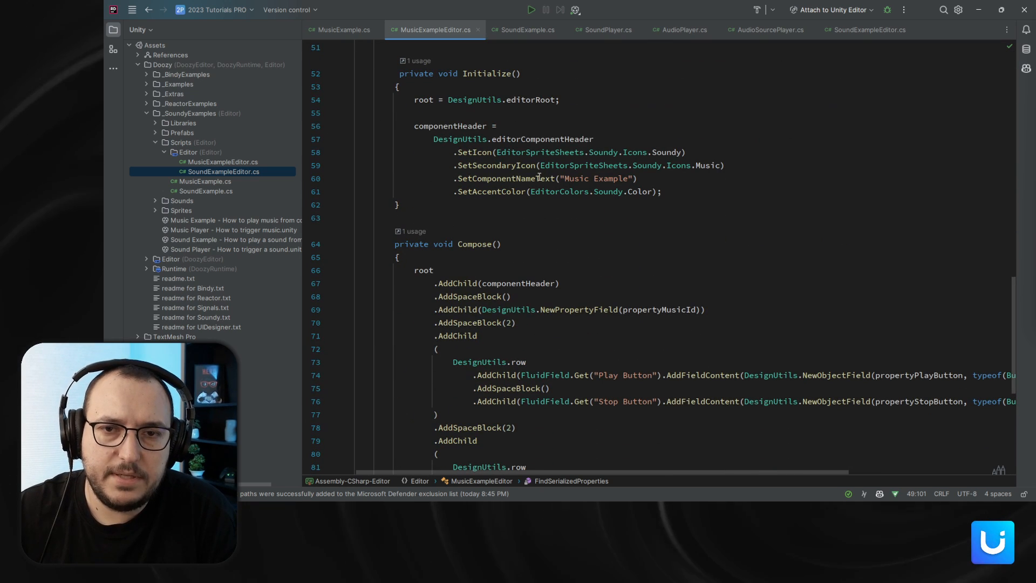
left_click(482, 165)
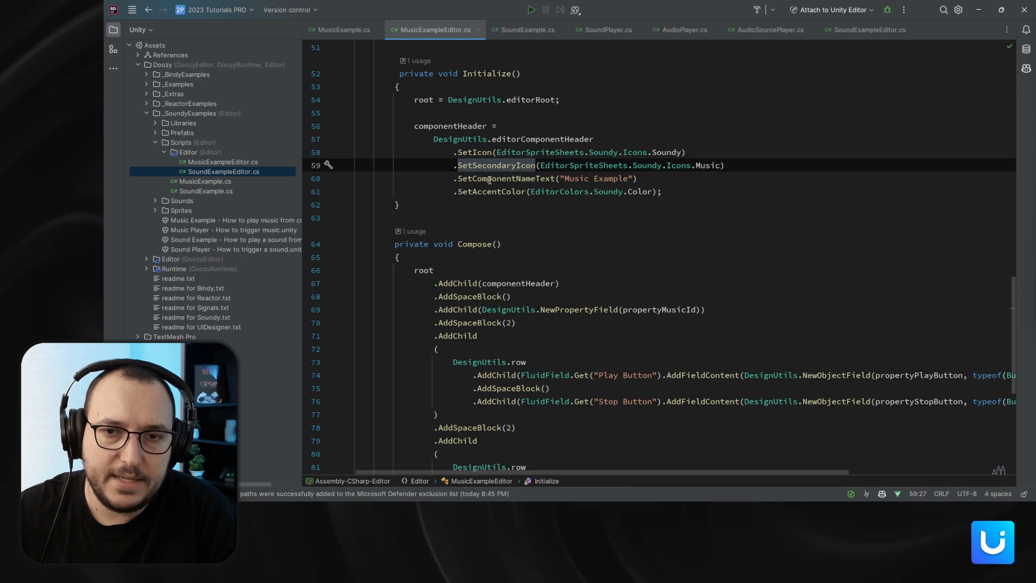
left_click(489, 179)
left_click_drag(463, 192, 564, 192)
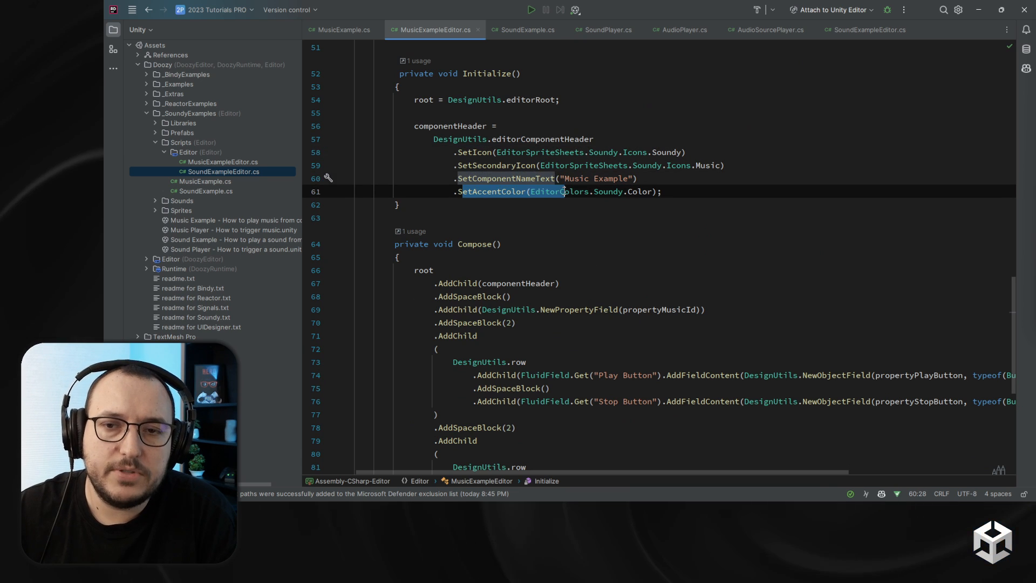
left_click(531, 194)
key("alt+Tab")
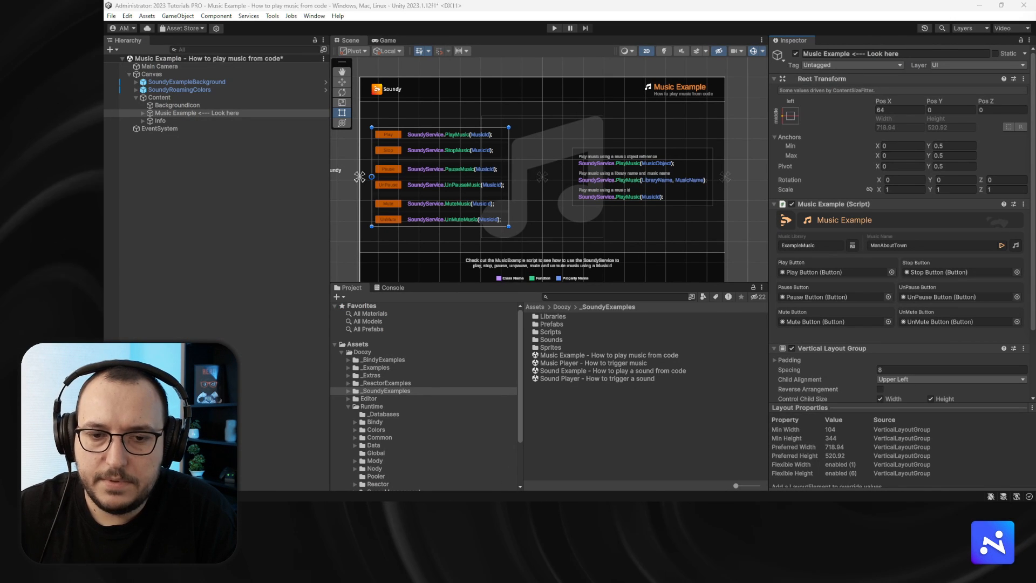
key("alt+Tab")
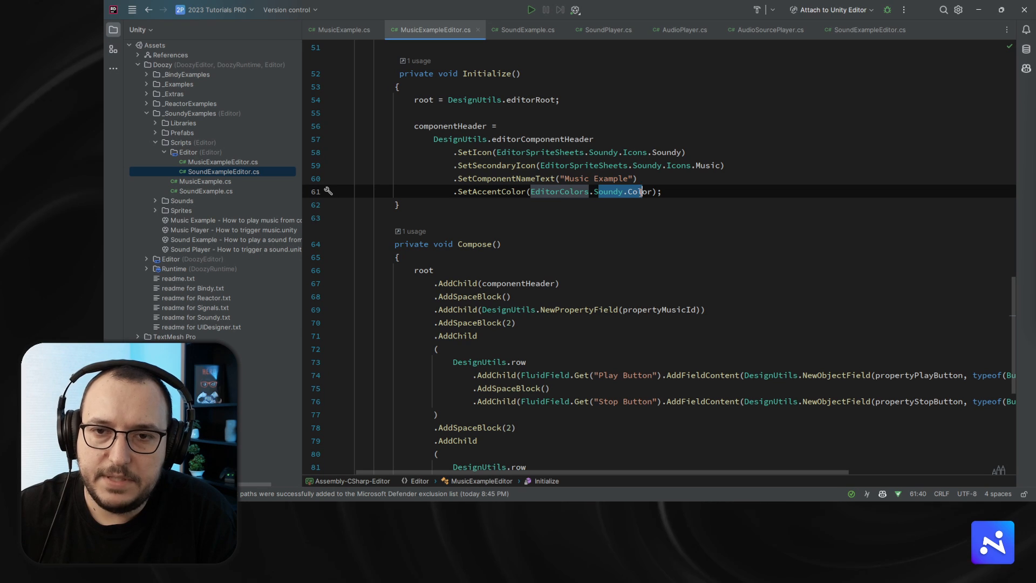
Clear the Soundy.Color part of the SetAccentColor argument in Initialize(), keeping the EditorColors prefix.
left_click_drag(641, 191, 655, 191)
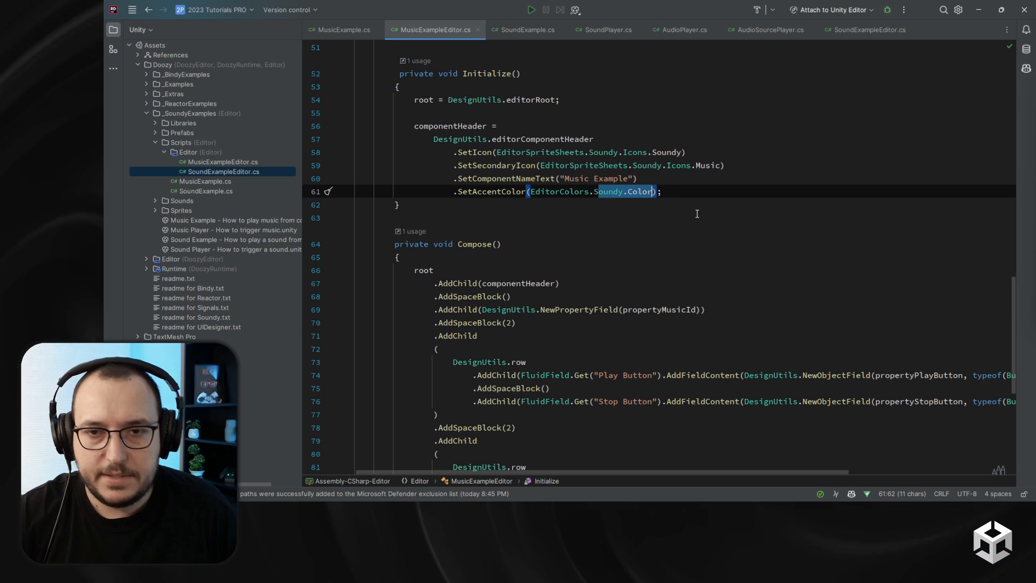
key("BackSpace")
key("BackSpace")
type("de")
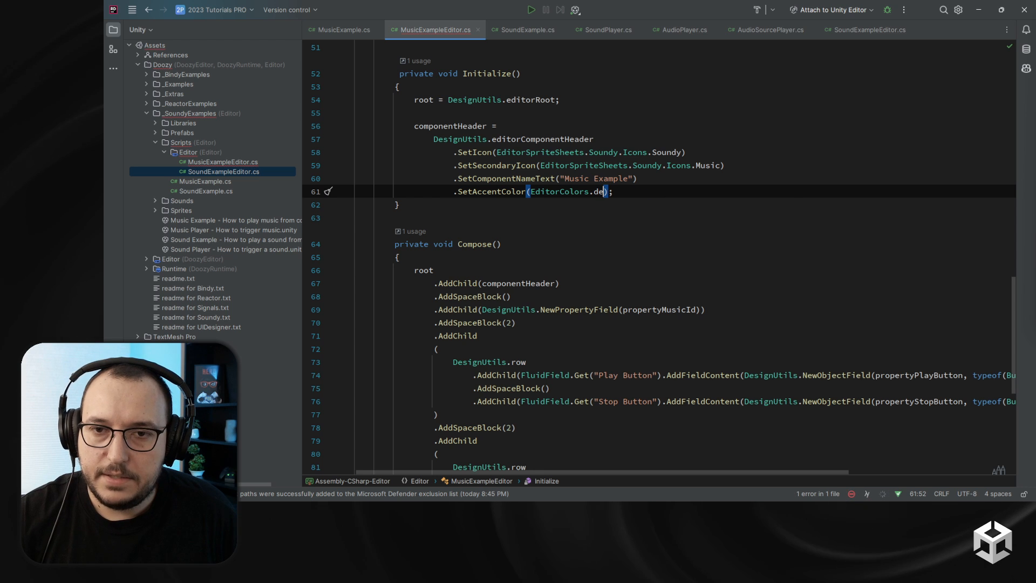
key("Return")
type(".re")
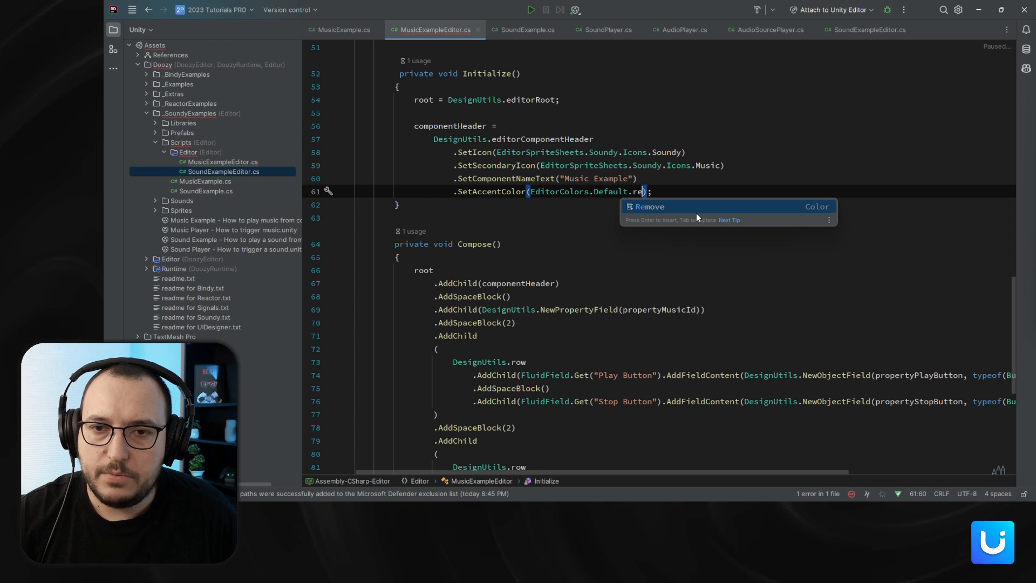
key("BackSpace")
key("BackSpace")
key("BackSpace")
key("BackSpace")
key("BackSpace")
key("BackSpace")
key("BackSpace")
key("BackSpace")
key("BackSpace")
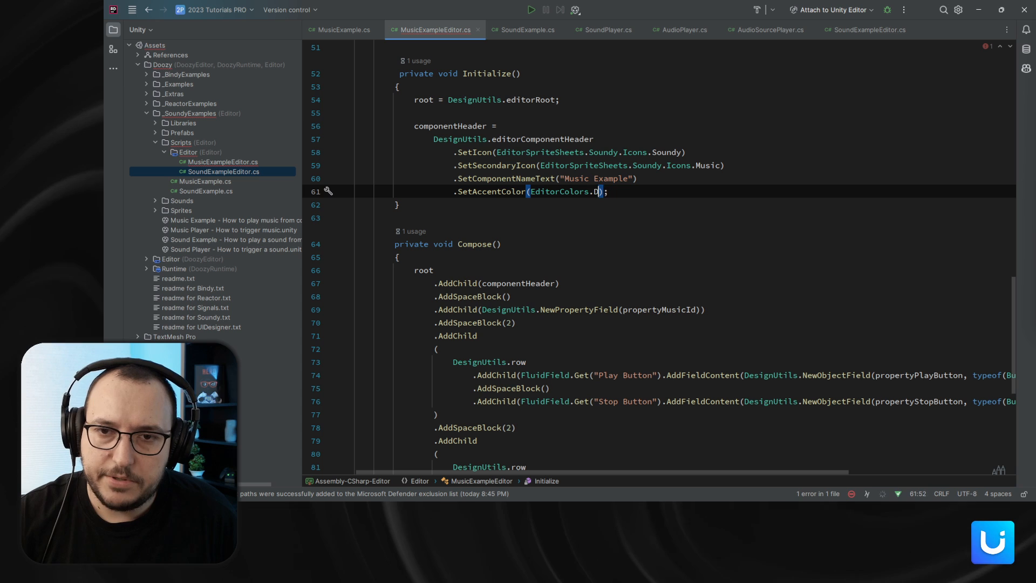
key("BackSpace")
Set the header's accent colour to EditorColors.EditorUI.Red and switch back to Unity to view the Music Example component.
type("EditorUI.re")
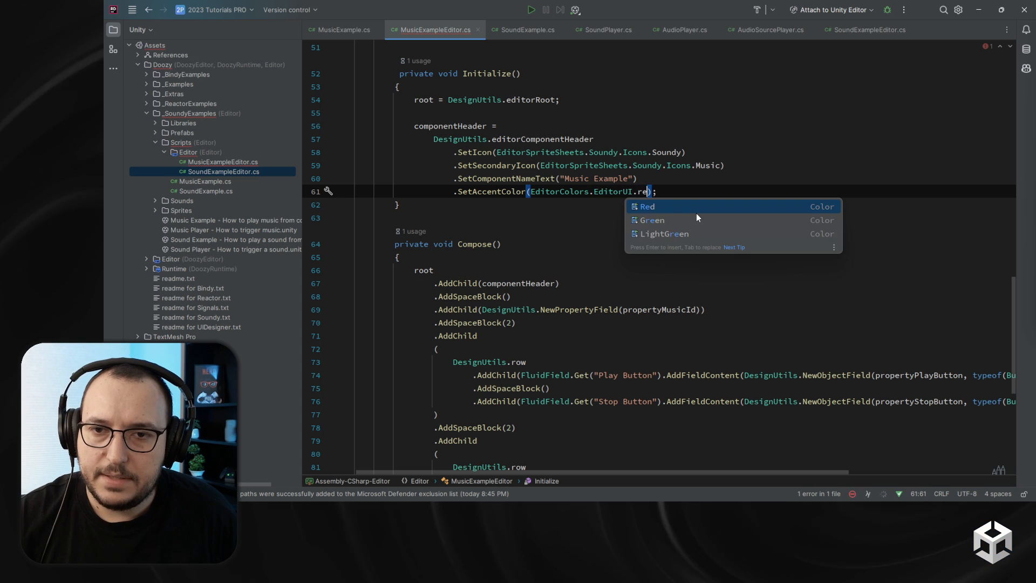
key("Return")
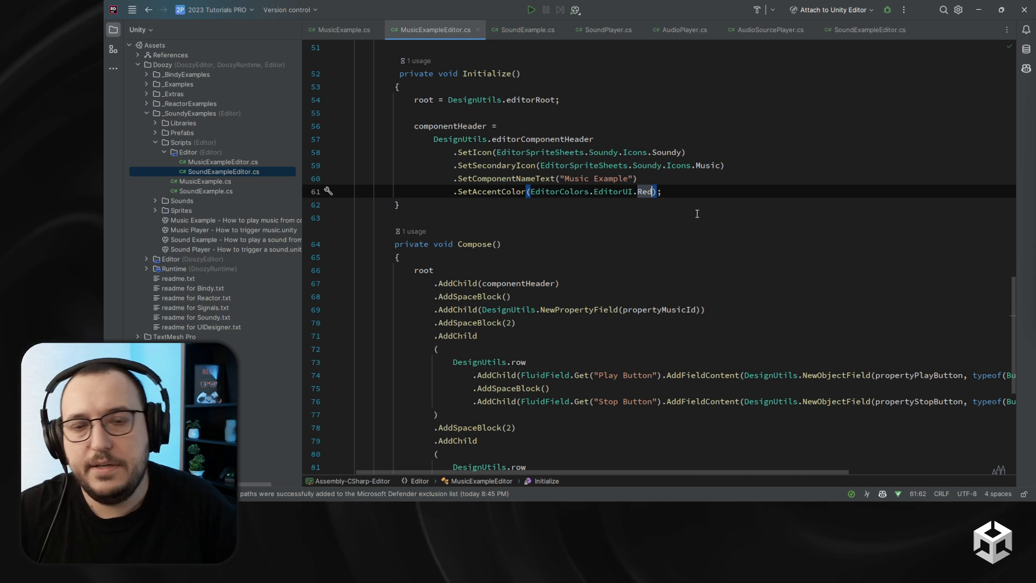
left_click(979, 9)
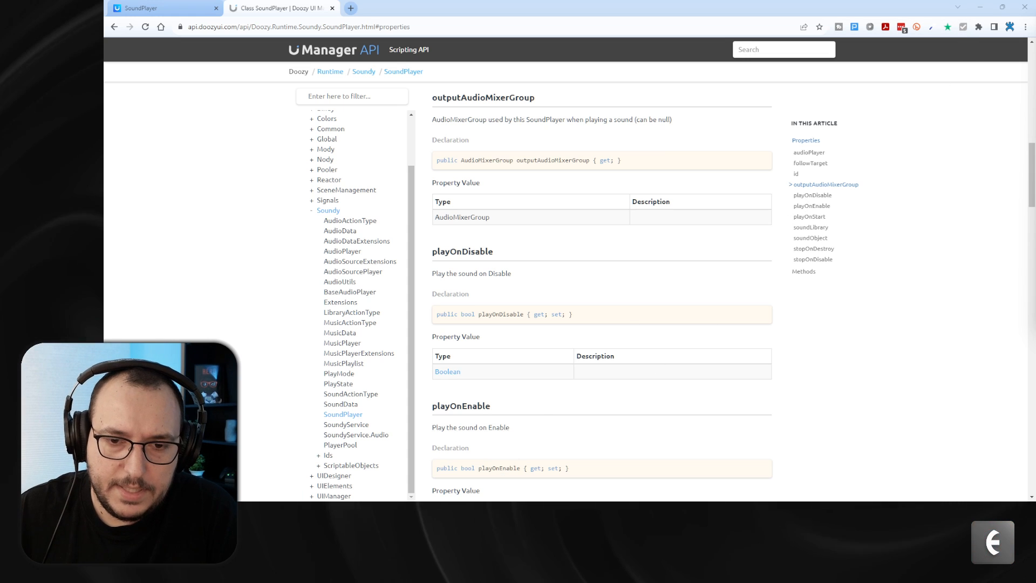
mouse_move(414, 512)
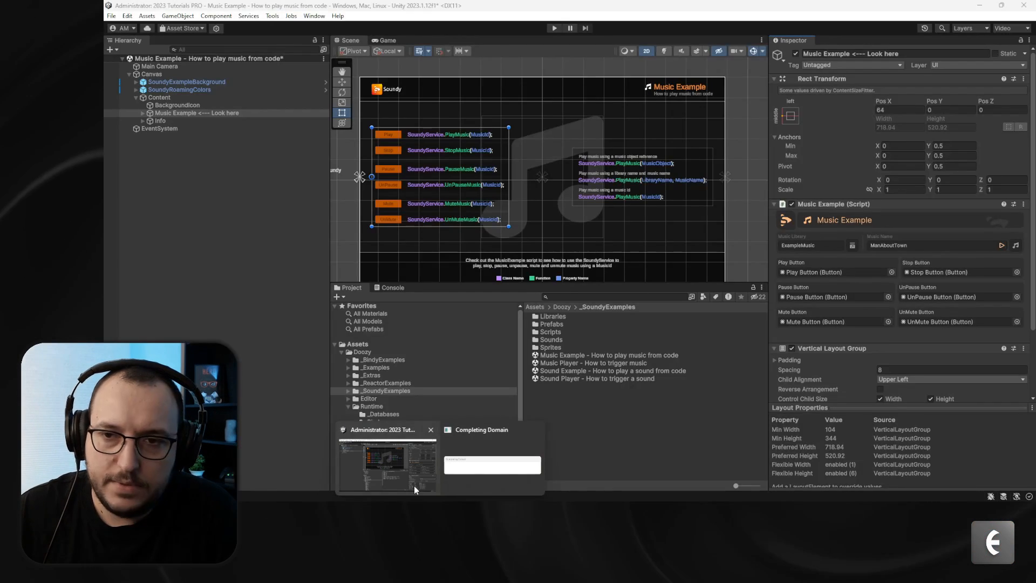
left_click(414, 488)
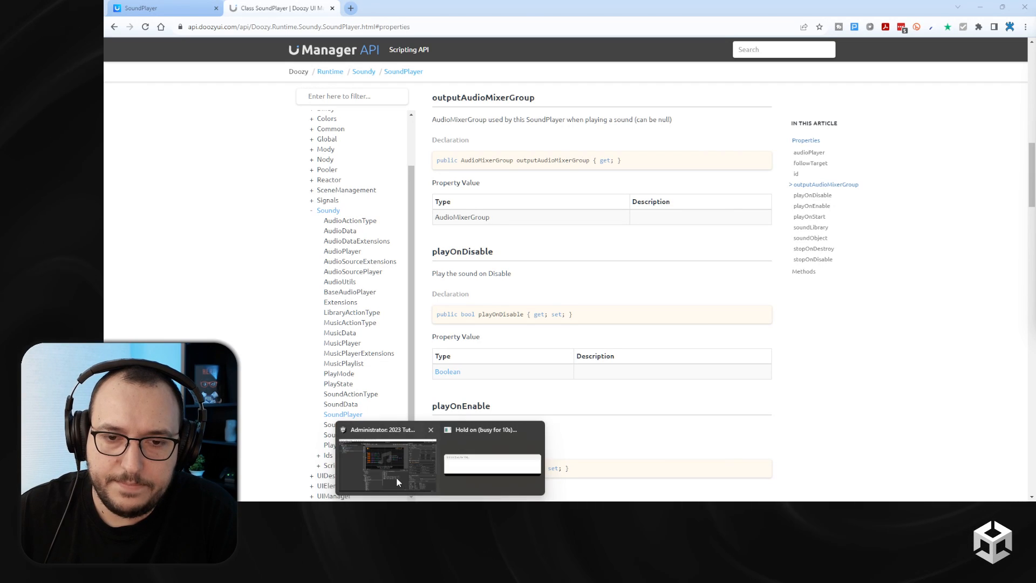
left_click(979, 7)
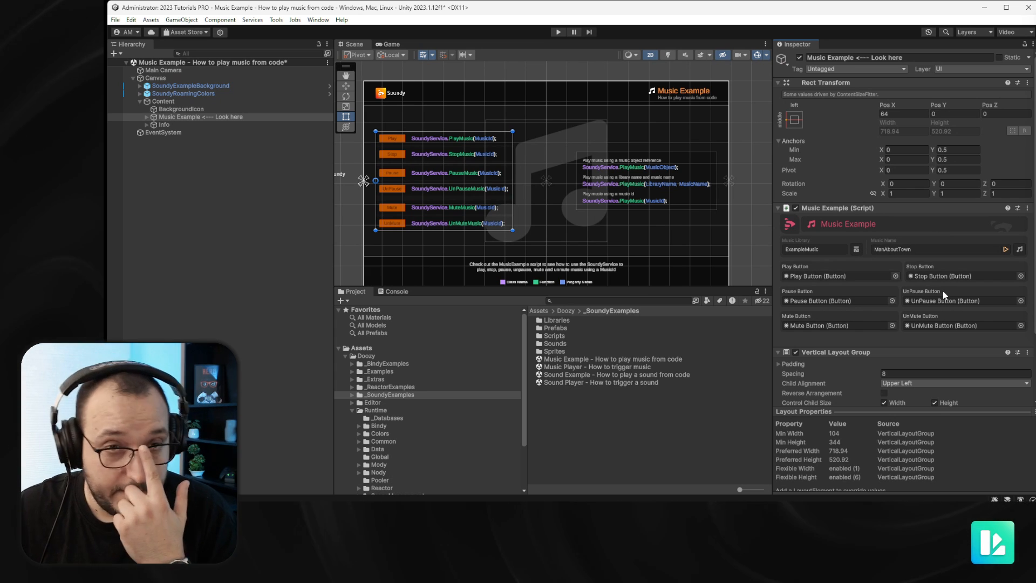
Open the scene "Music Player - How to trigger music" and select the Music Player object inside its Canvas.
double_click(588, 367)
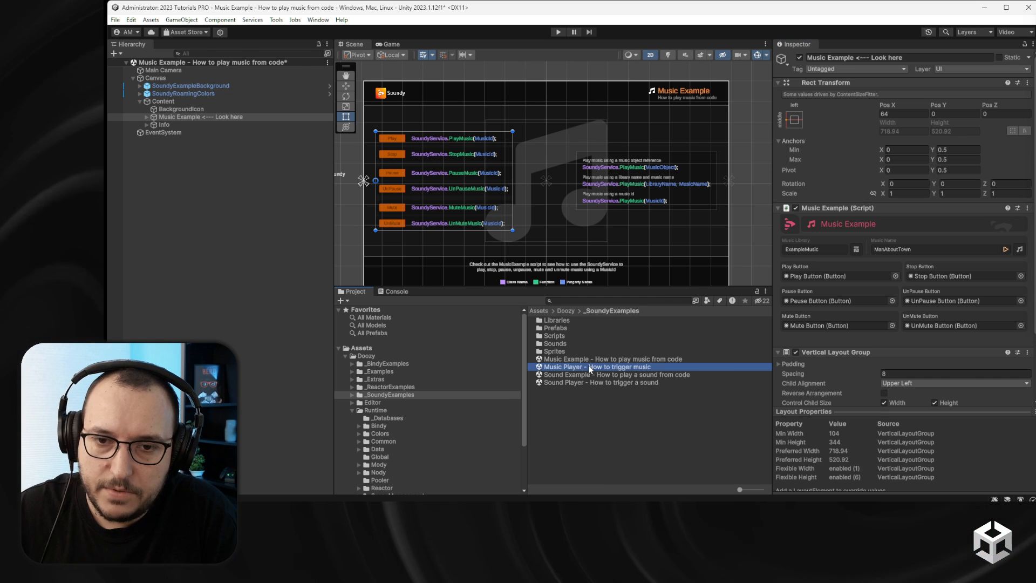
left_click(602, 279)
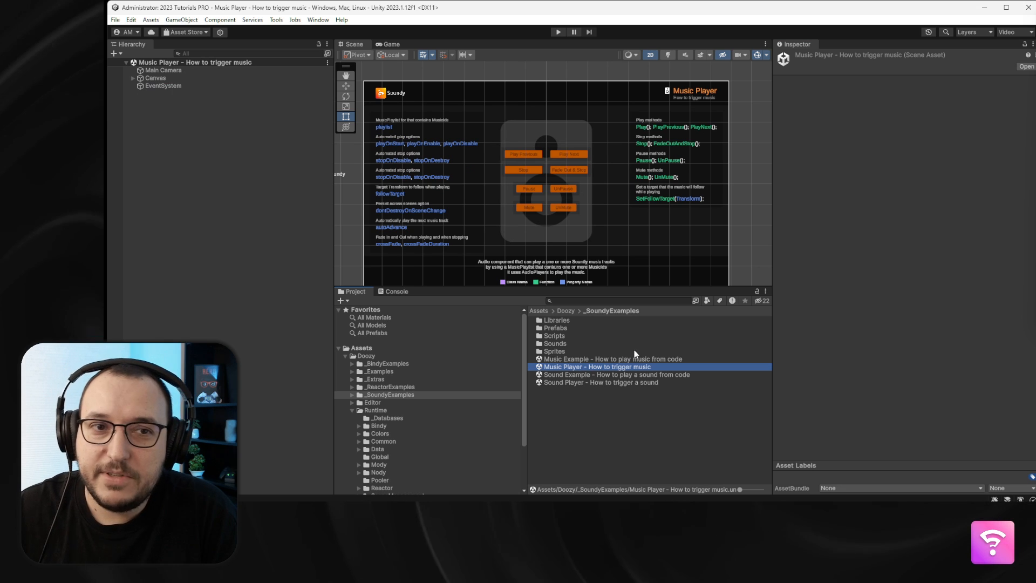
left_click(134, 79)
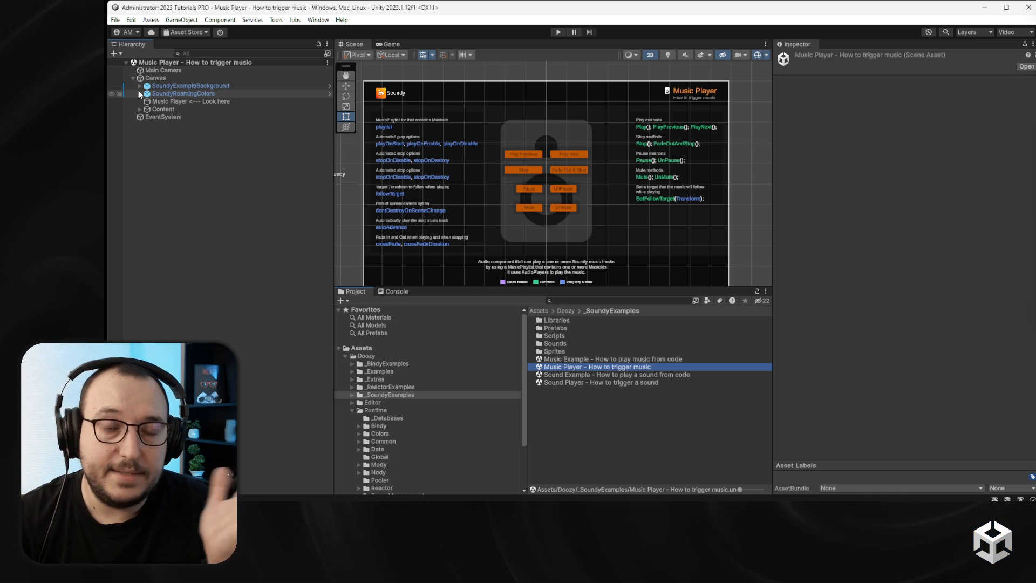
left_click(190, 102)
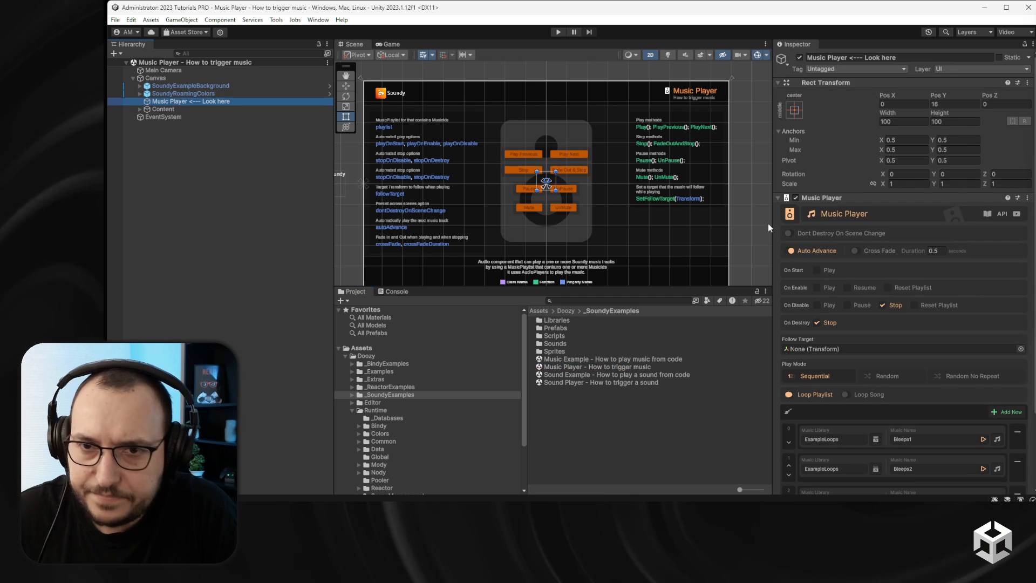
Add a Soundy Sound Player component to the Music Player object for comparison.
scroll(928, 228, "down", 2)
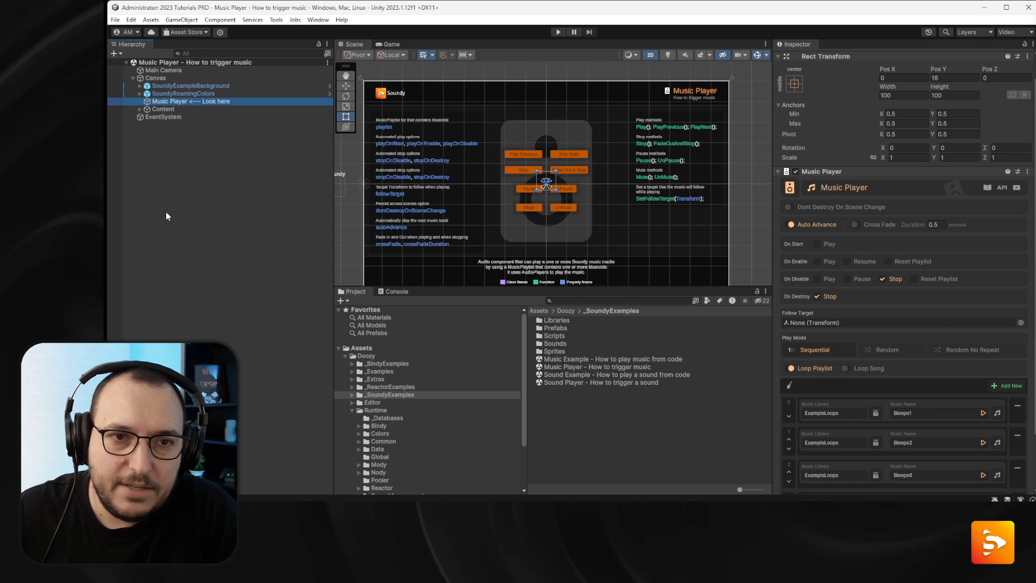
scroll(877, 324, "down", 3)
left_click(892, 477)
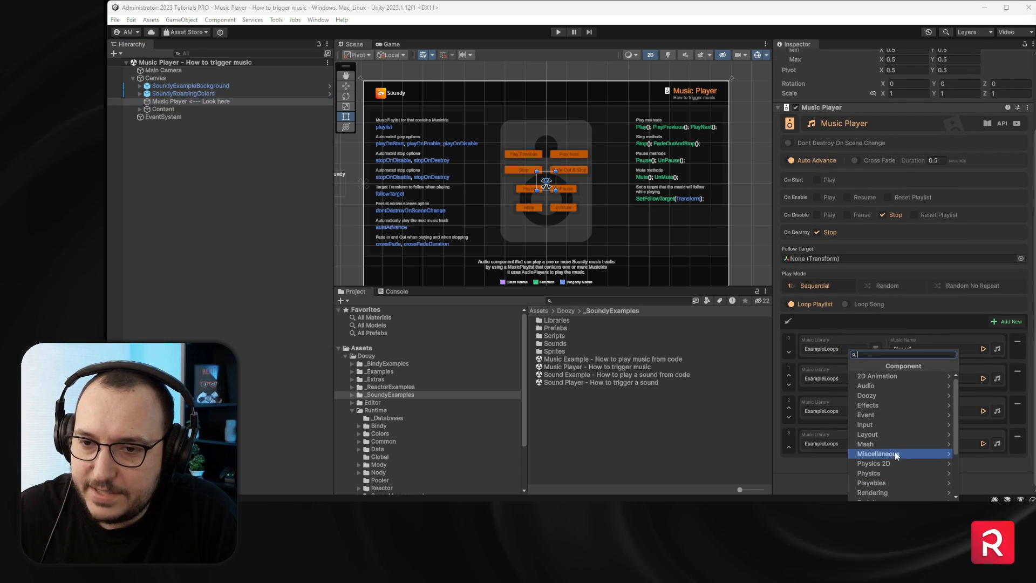
left_click(899, 396)
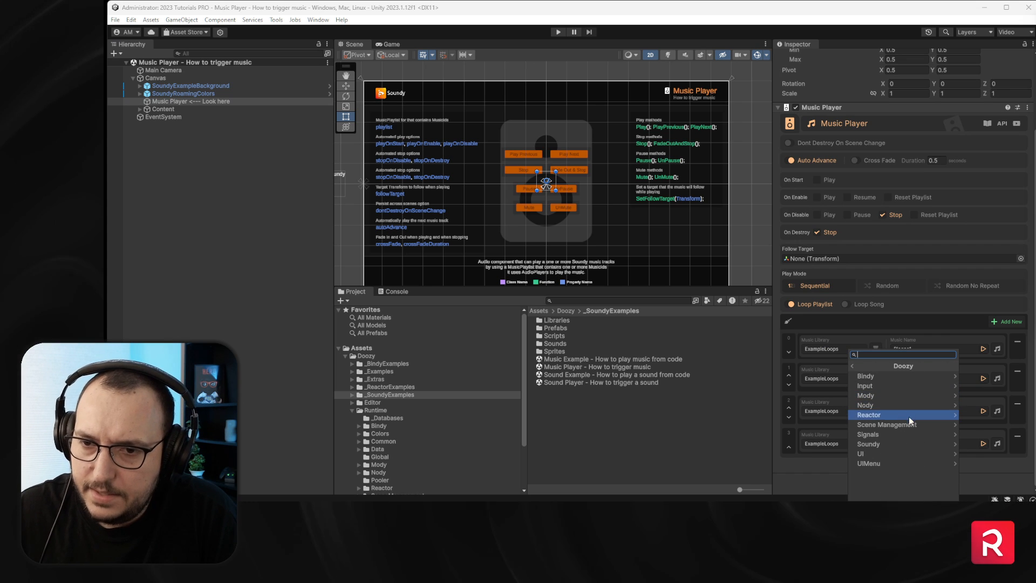
left_click(905, 444)
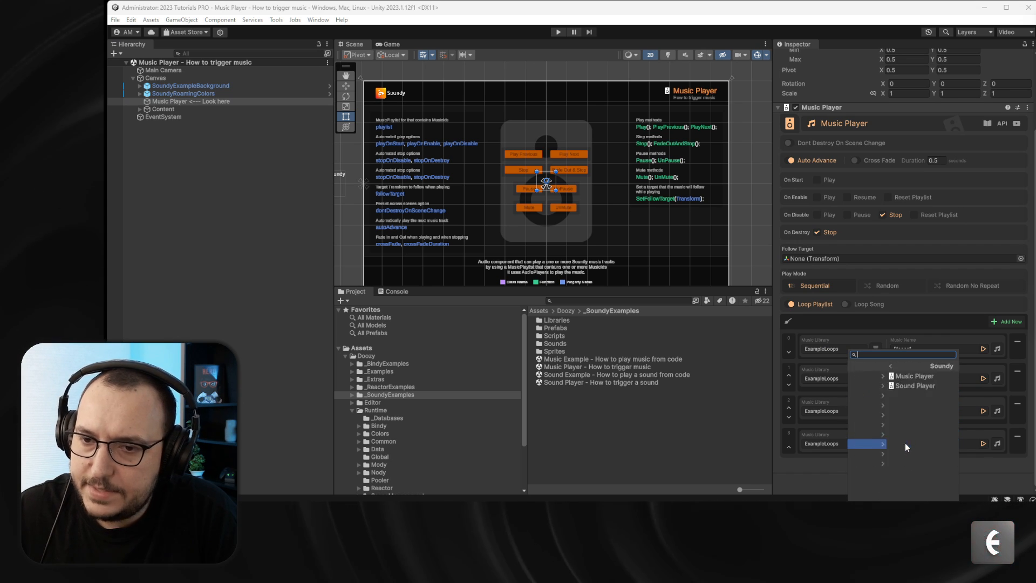
left_click(896, 384)
scroll(873, 351, "down", 5)
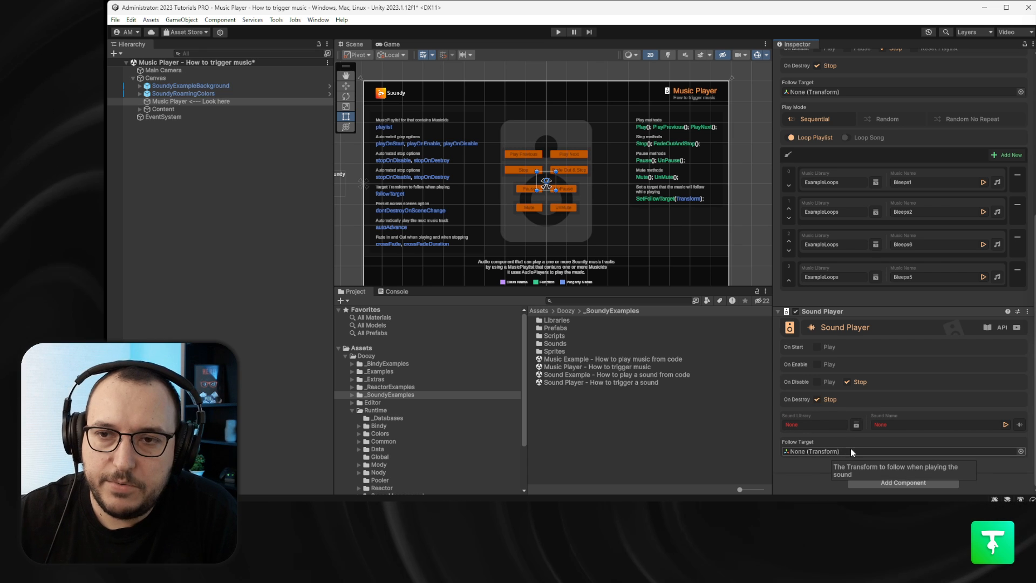
Compare the Music Player's settings with the Sound Player's, switching Dont Destroy On Scene Change on and off again.
scroll(850, 448, "up", 5)
scroll(877, 272, "down", 1)
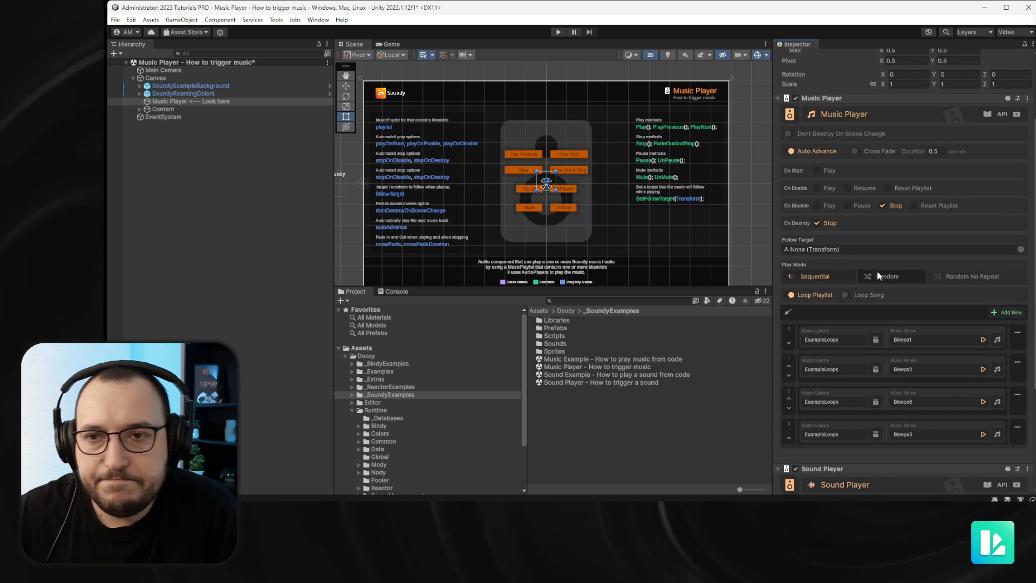
scroll(879, 278, "up", 1)
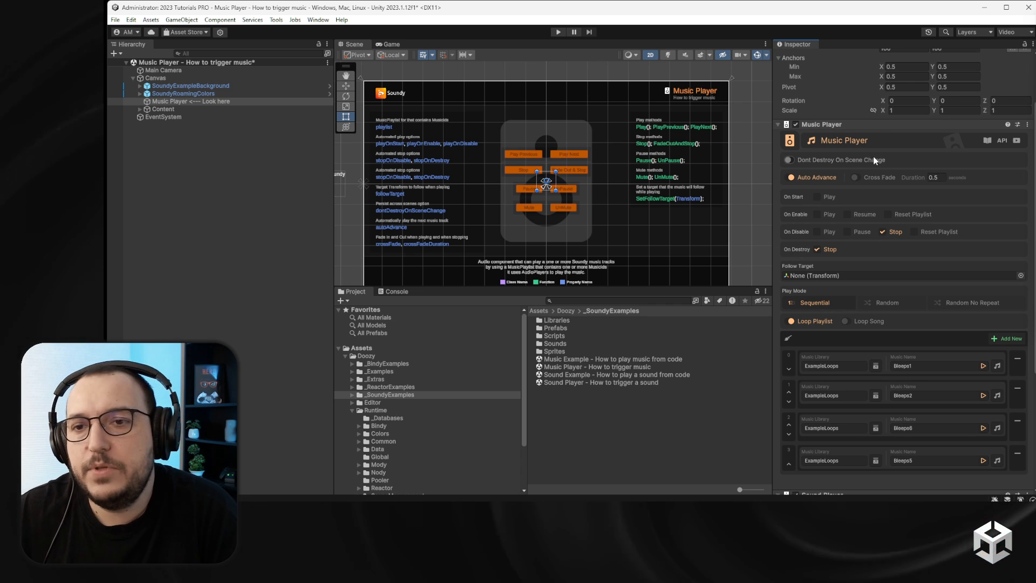
mouse_move(875, 161)
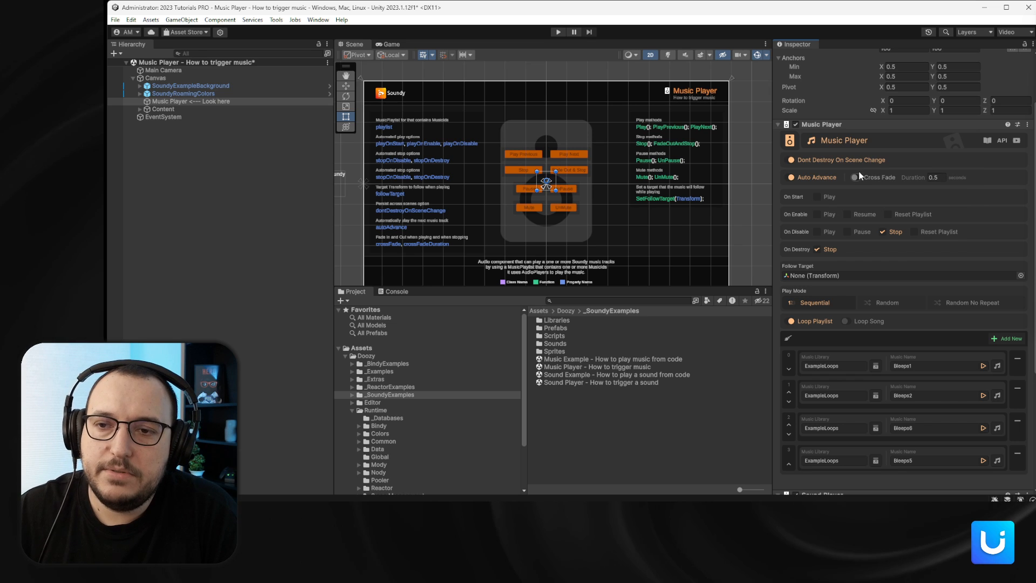
mouse_move(909, 158)
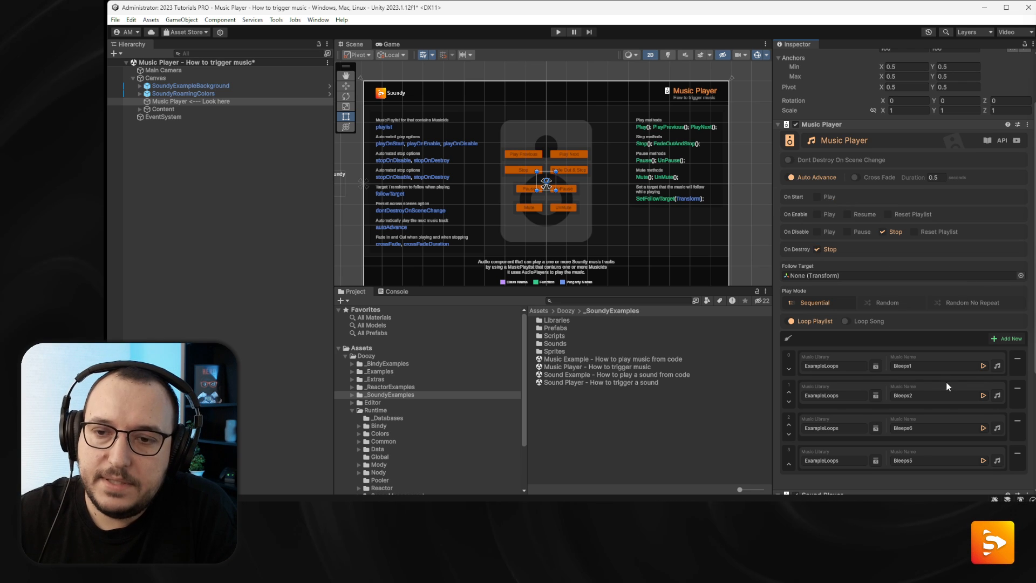
Remove the Sound Player component from the Music Player object.
scroll(947, 381, "down", 3)
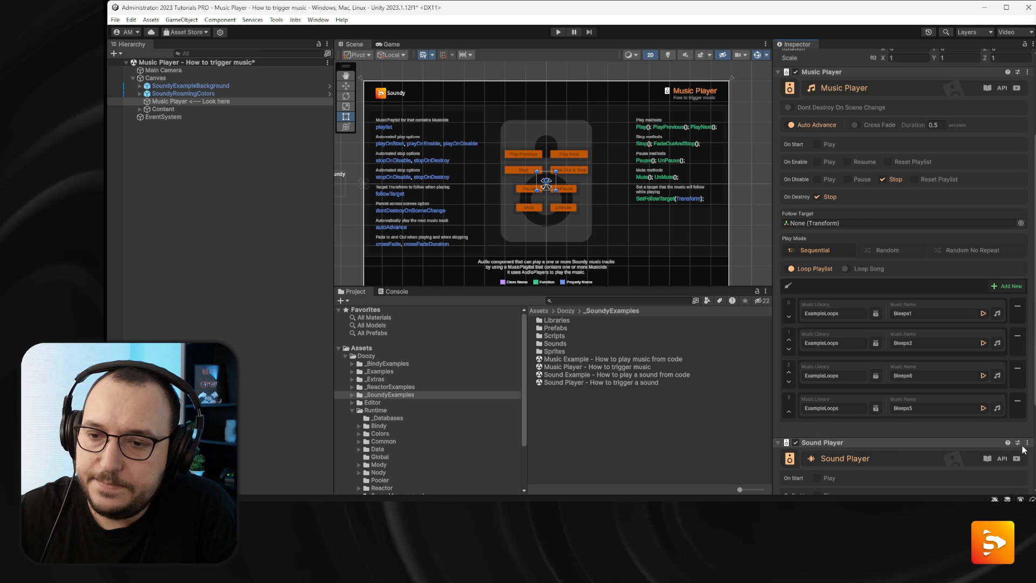
right_click(924, 327)
left_click(956, 347)
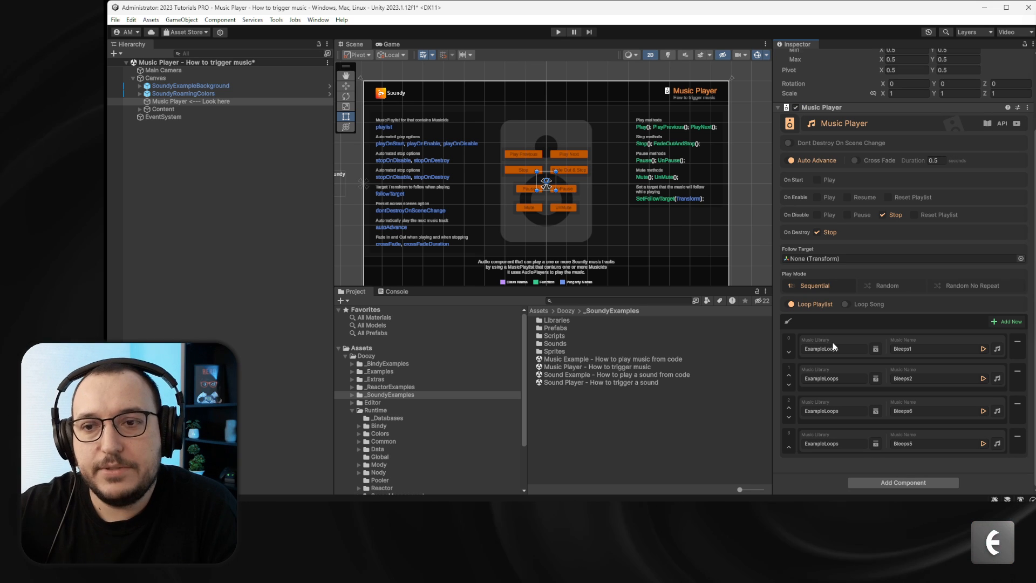
Switch the play mode to Random and back to Sequential, previewing the playlist's Bleeps1 and Bleeps2 tracks in between.
mouse_move(890, 160)
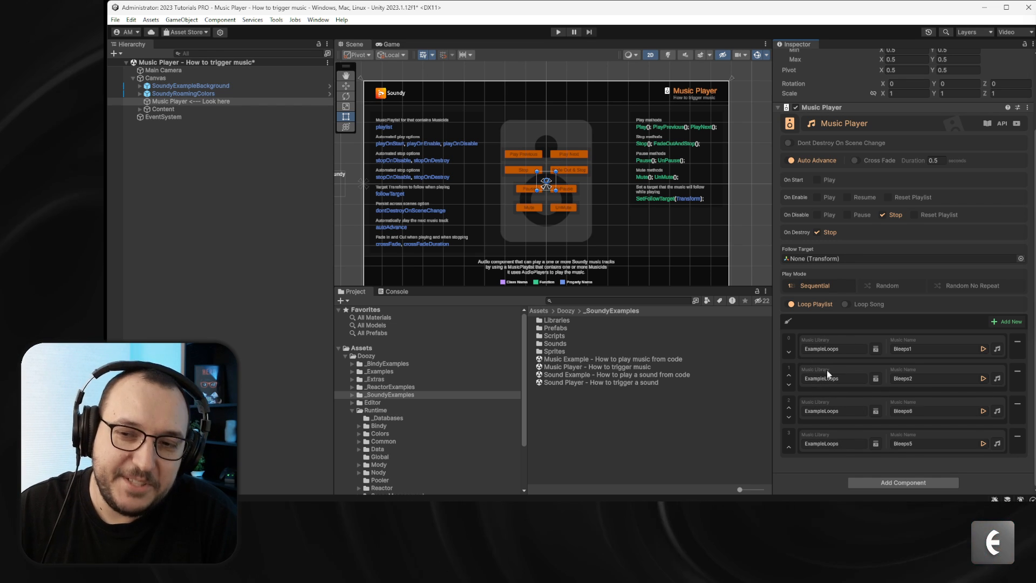
left_click(869, 287)
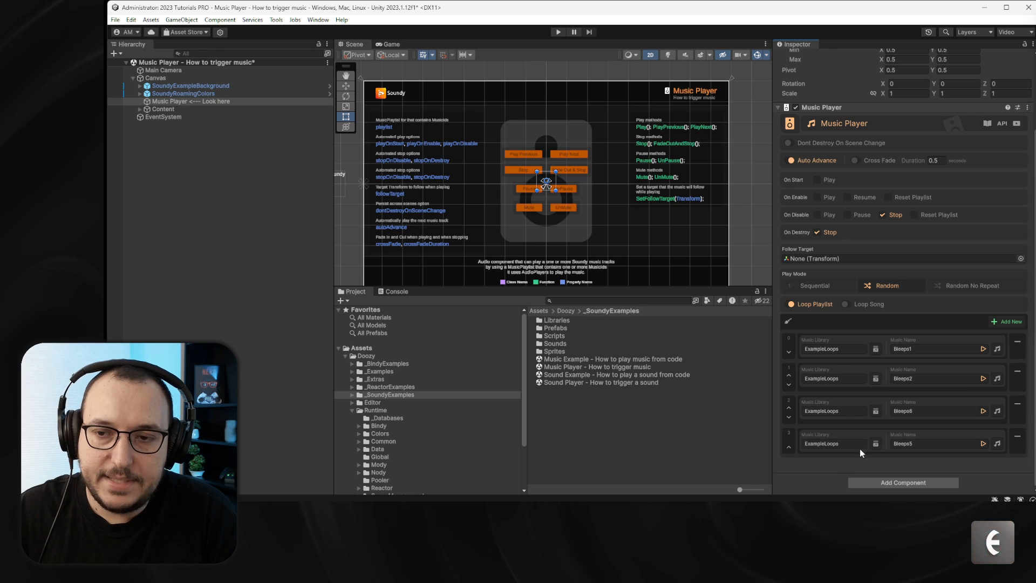
left_click(982, 349)
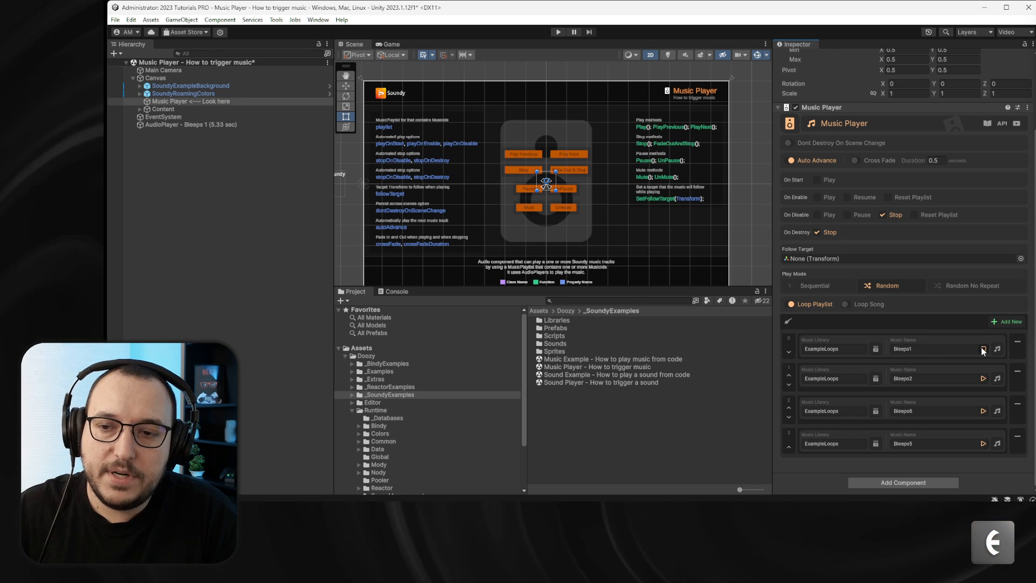
left_click(983, 379)
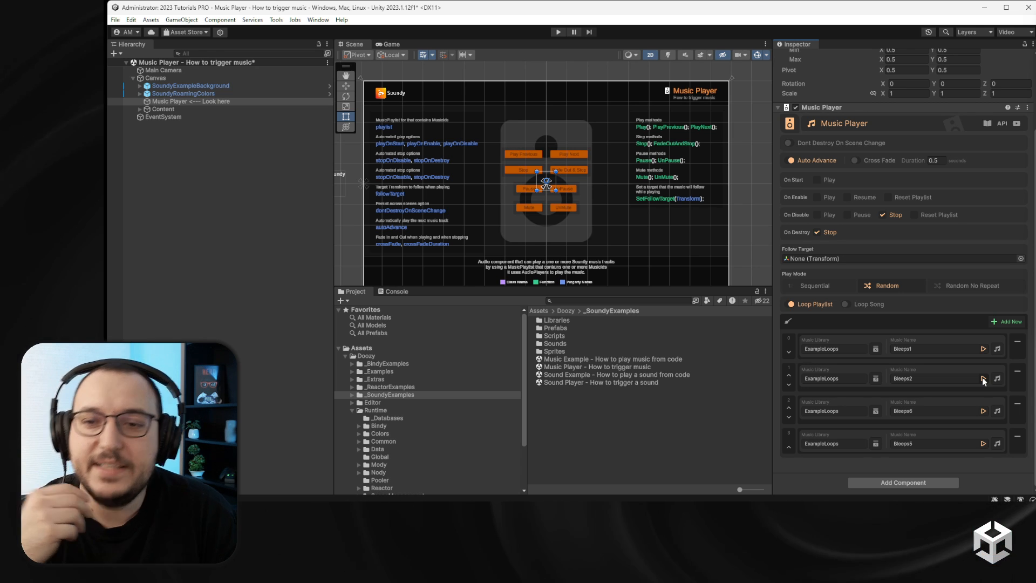
left_click(827, 289)
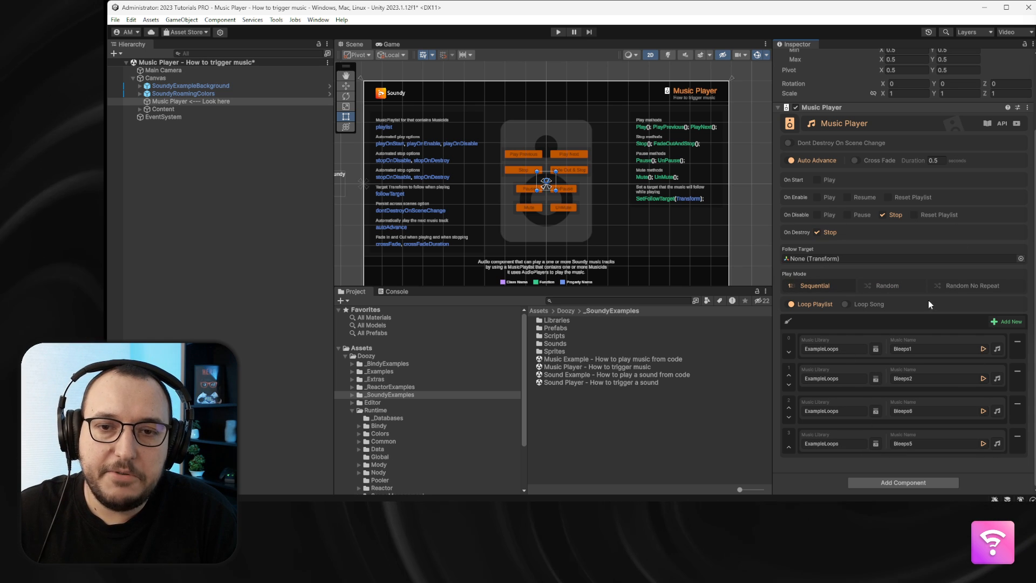
Run the scene, expand SoundyService's Music Channels, and test the example's Stop, Play Next and Fade Out & Stop controls.
left_click(559, 32)
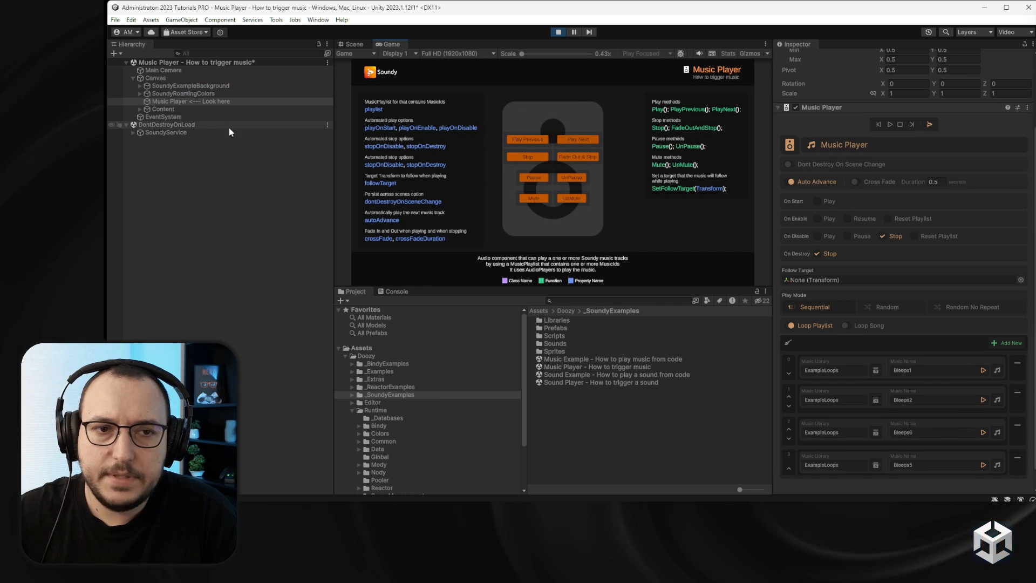
left_click(139, 148)
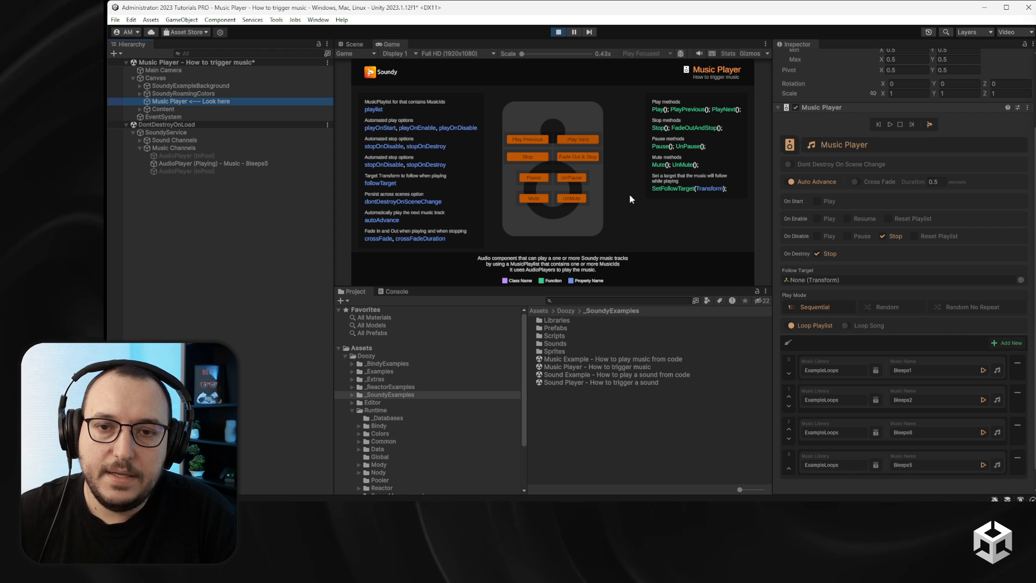
left_click(528, 157)
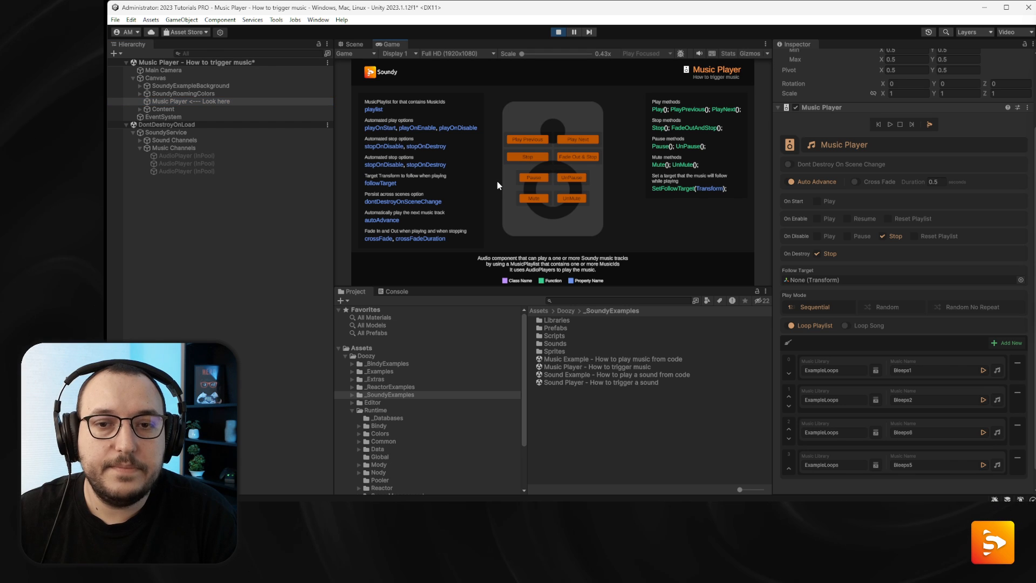
left_click(588, 141)
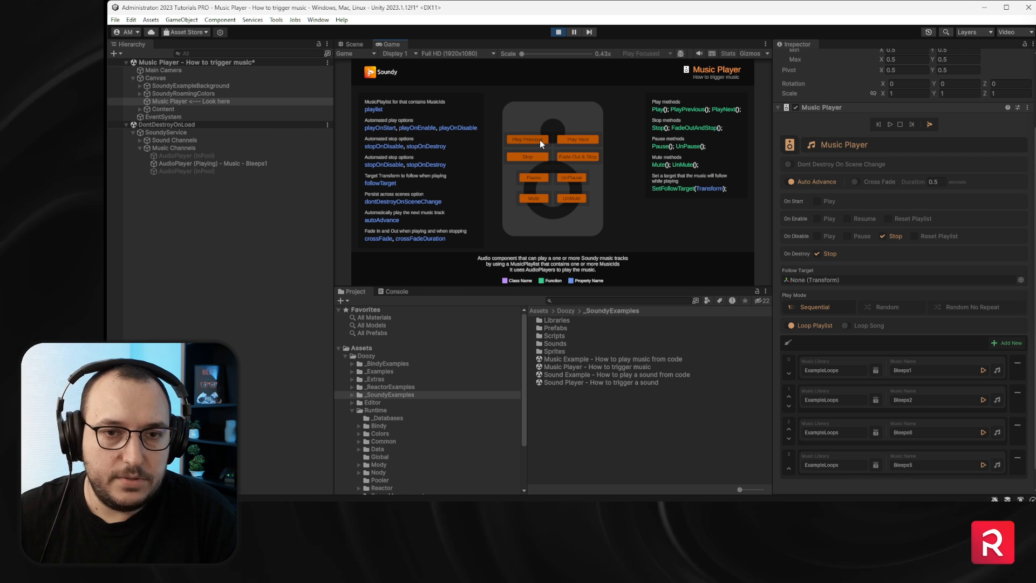
left_click(579, 157)
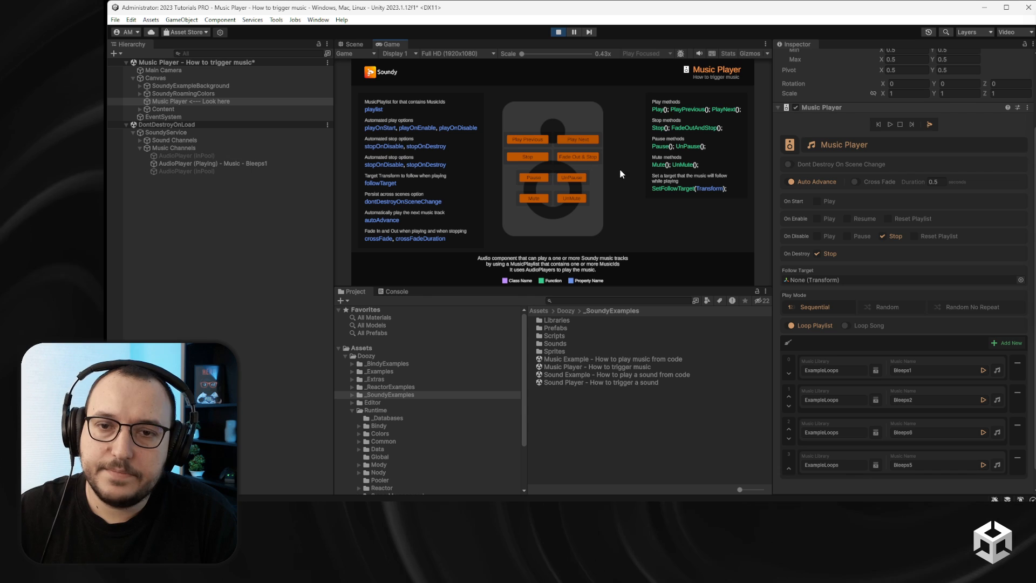
Pause and unpause the playing music track in the example scene, and exit play mode.
left_click(535, 177)
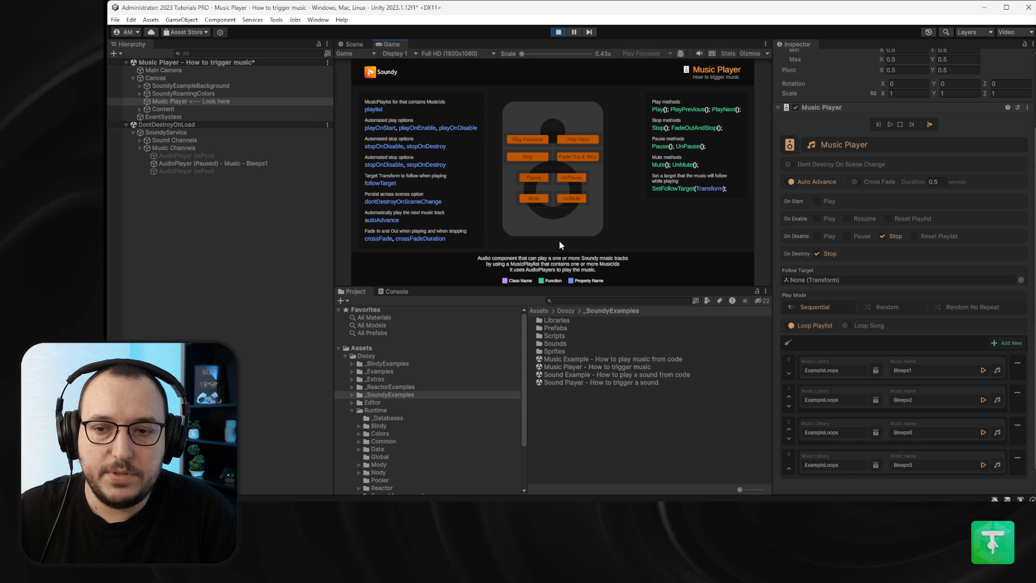
left_click(572, 176)
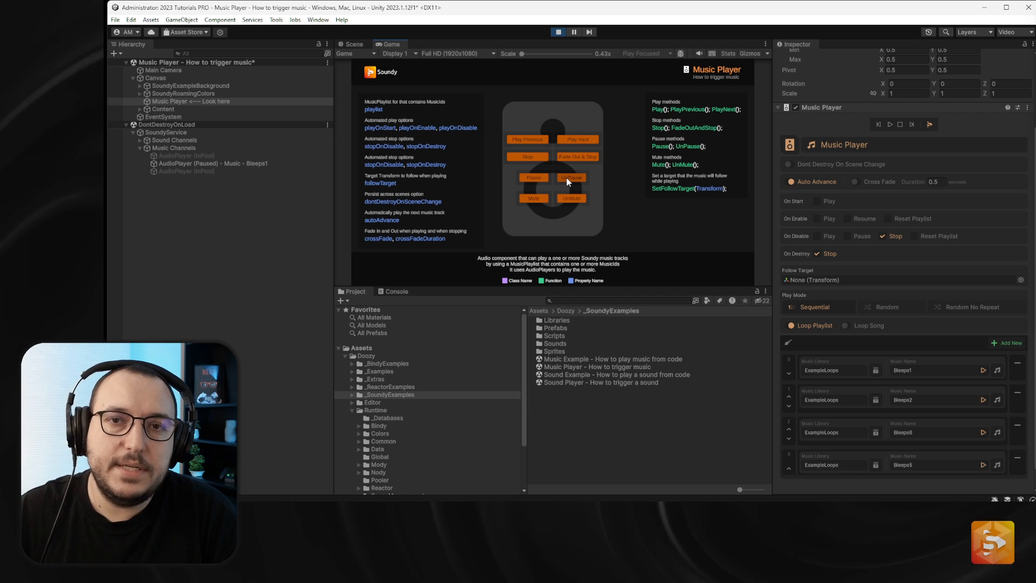
left_click(567, 179)
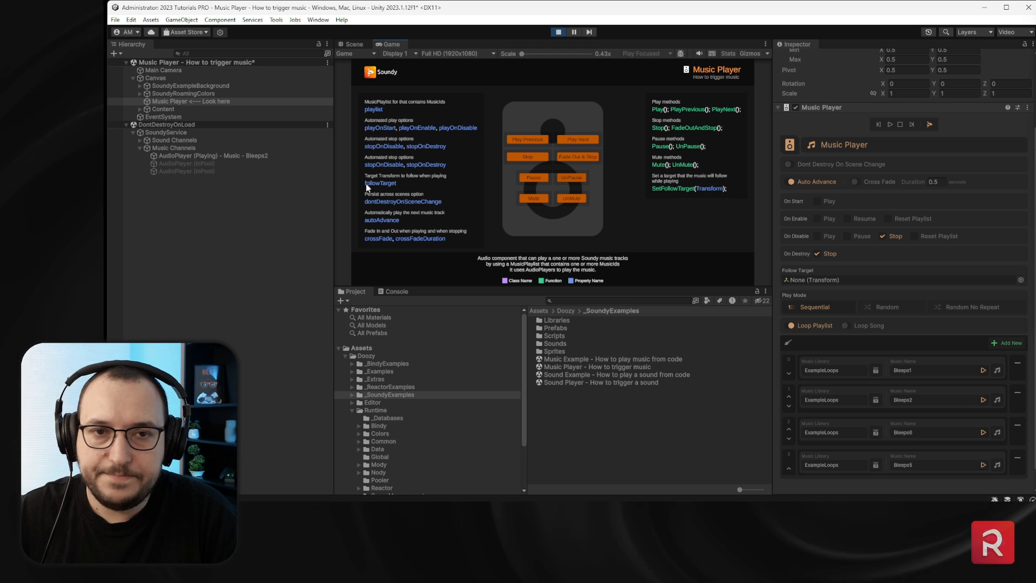
left_click(558, 32)
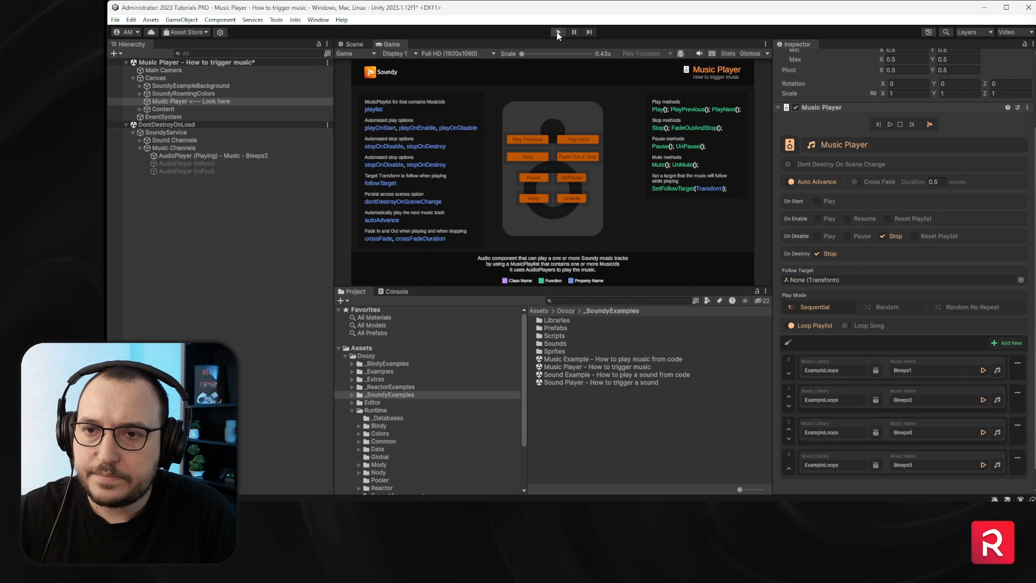
Run the scene again and test skipping to the next track and stopping with the Music Player component's own playback controls, ending play mode.
scroll(882, 310, "down", 3)
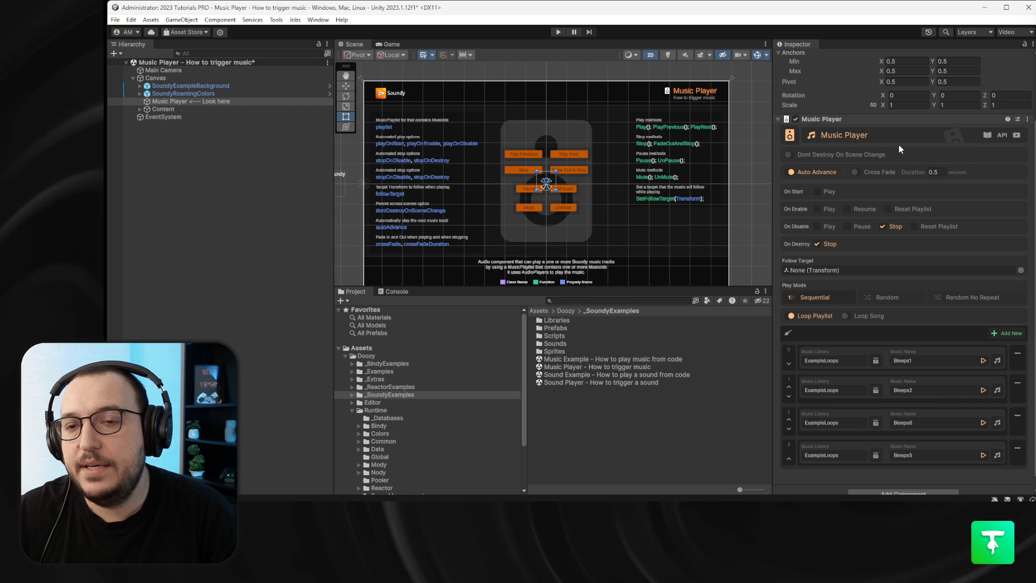
scroll(539, 160, "up", 8)
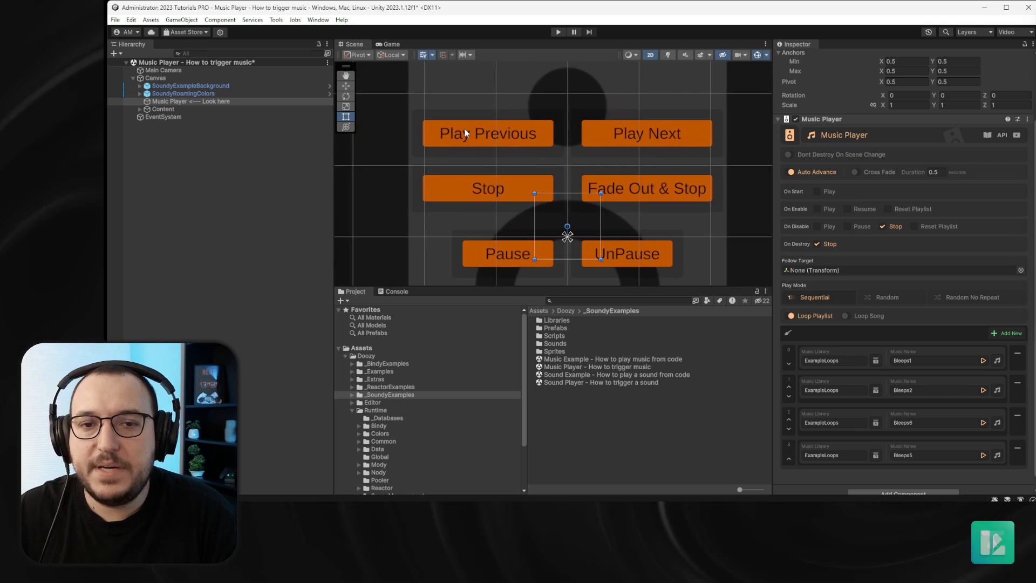
scroll(509, 221, "down", 8)
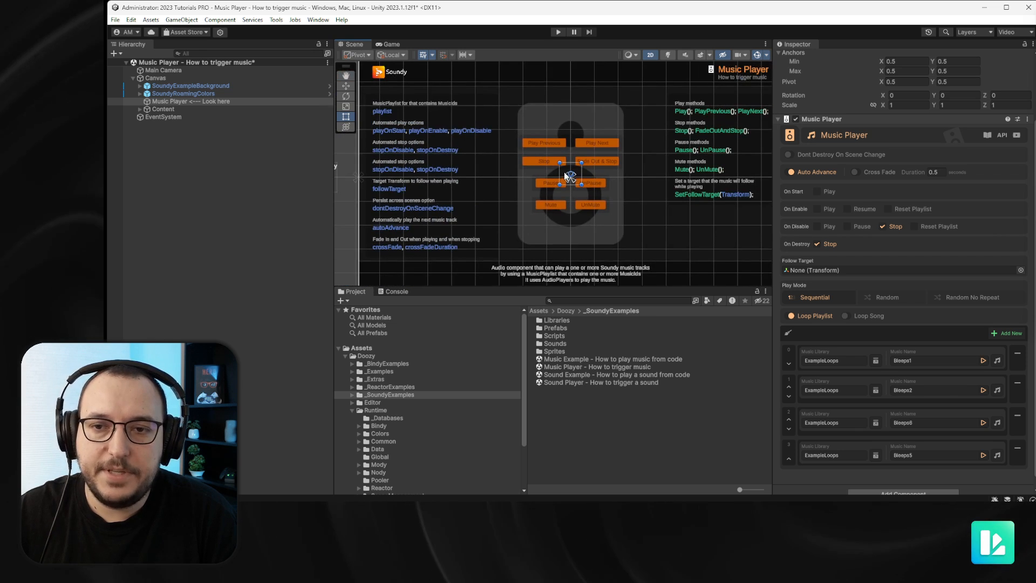
left_click(558, 32)
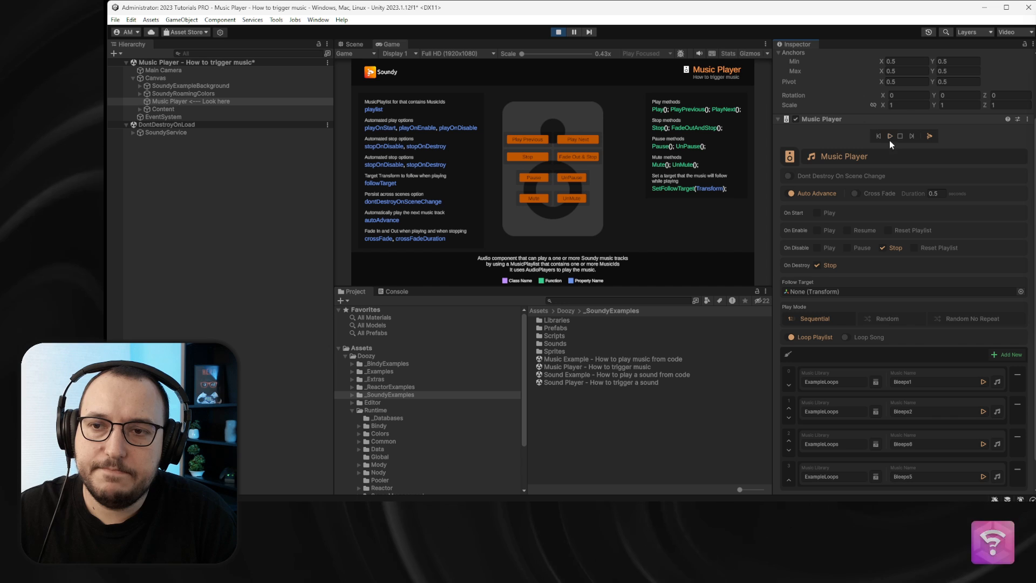
left_click(133, 132)
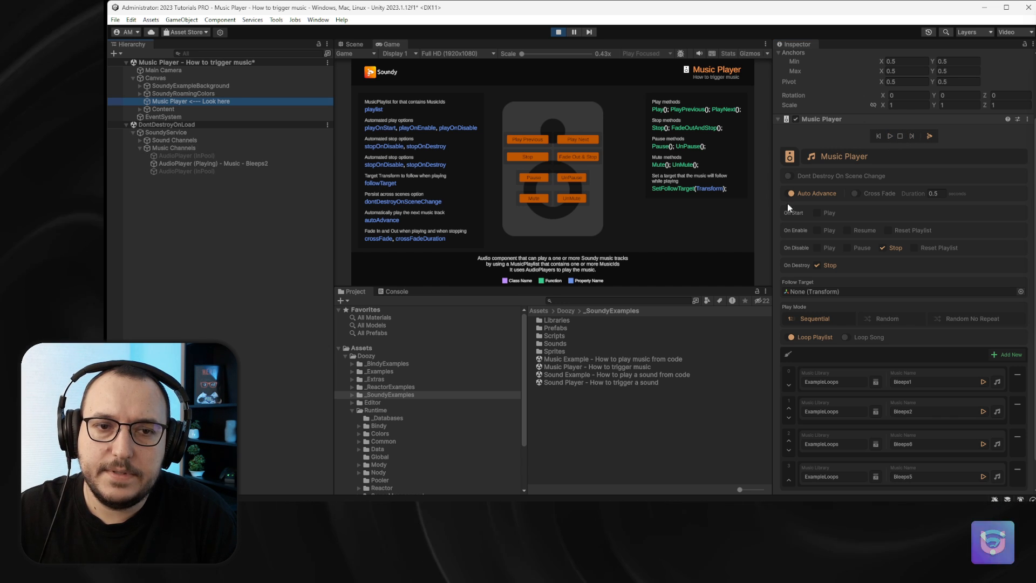
left_click(911, 138)
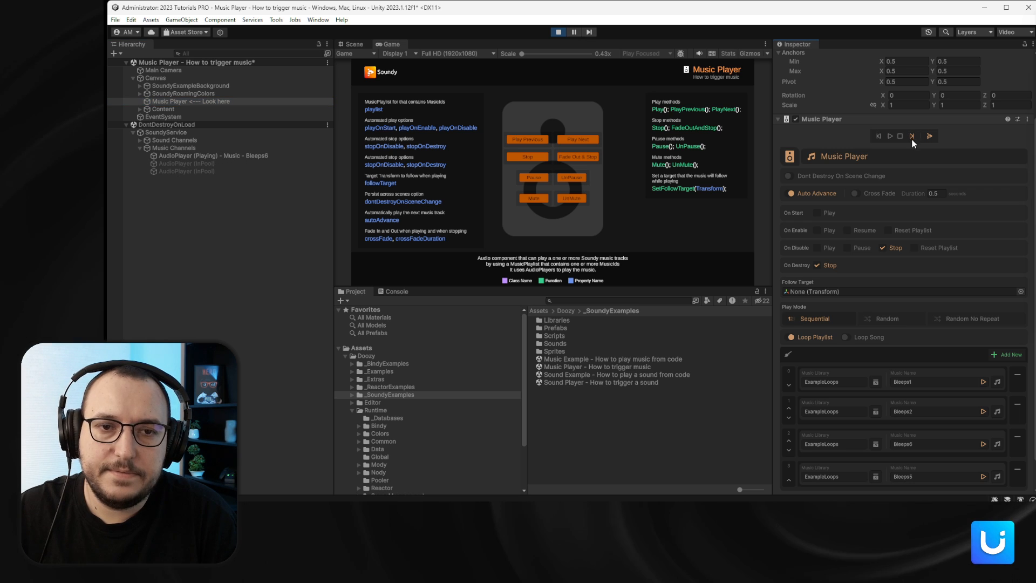
left_click(910, 137)
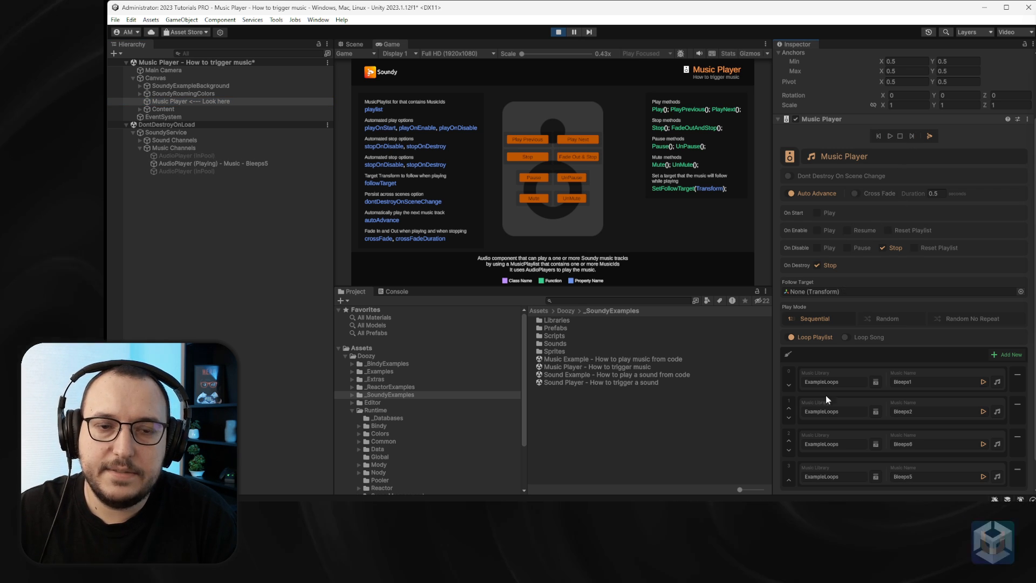
left_click(899, 137)
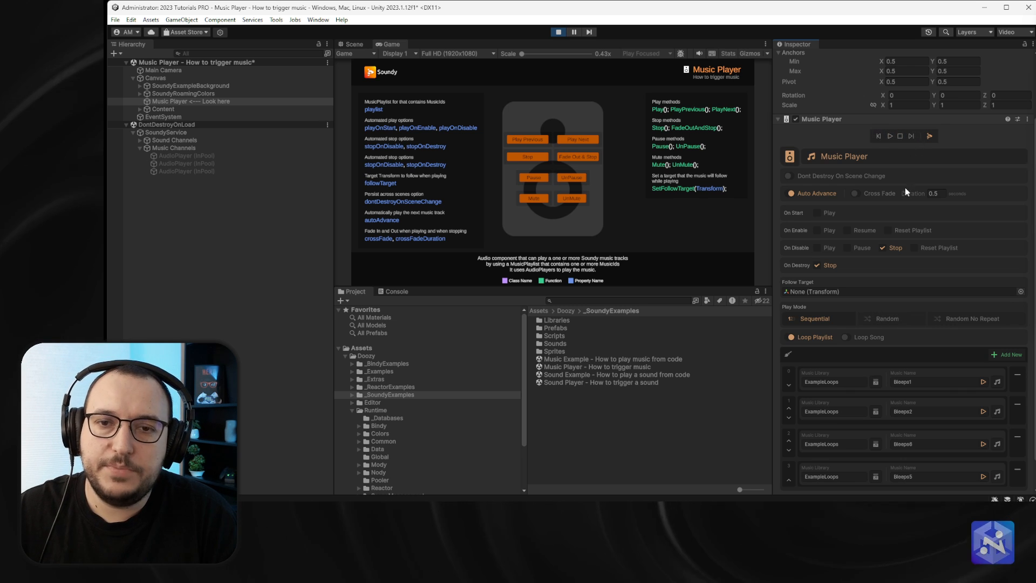
scroll(880, 281, "down", 3)
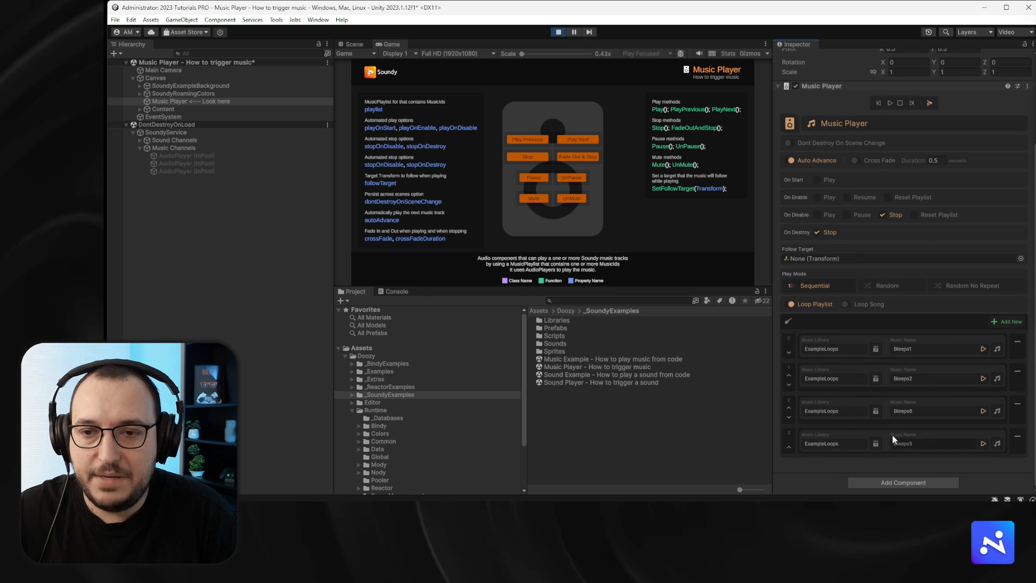
left_click(558, 32)
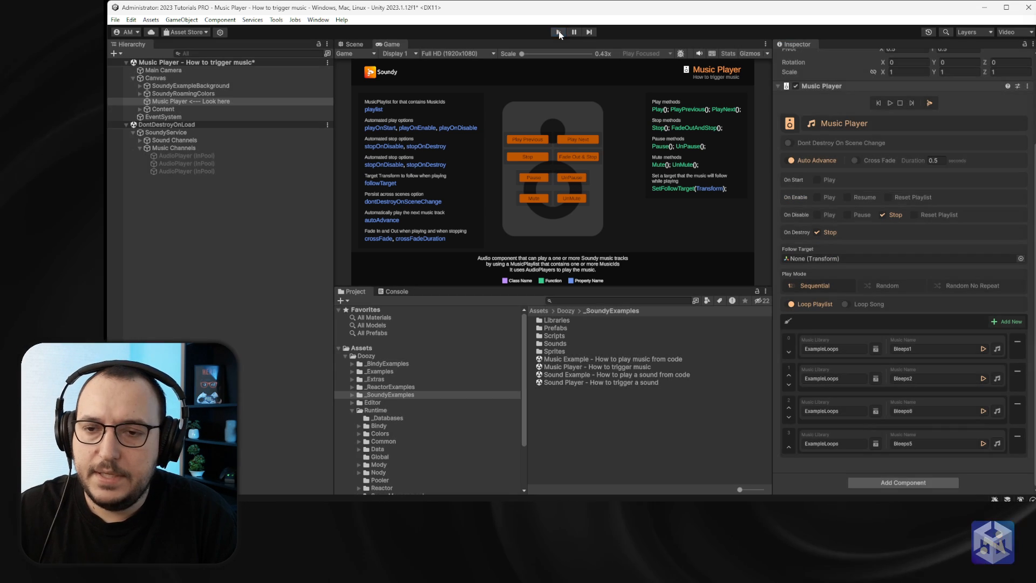
Try the Random, Random No Repeat and Sequential play modes on the Music Player while the scene runs, and exit play mode.
scroll(874, 237, "down", 5)
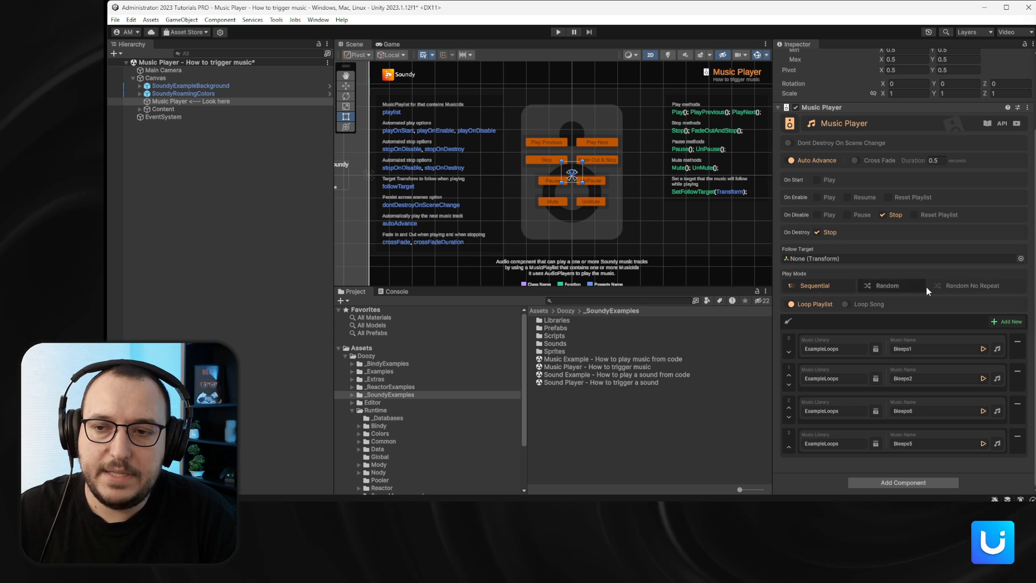
scroll(928, 288, "up", 4)
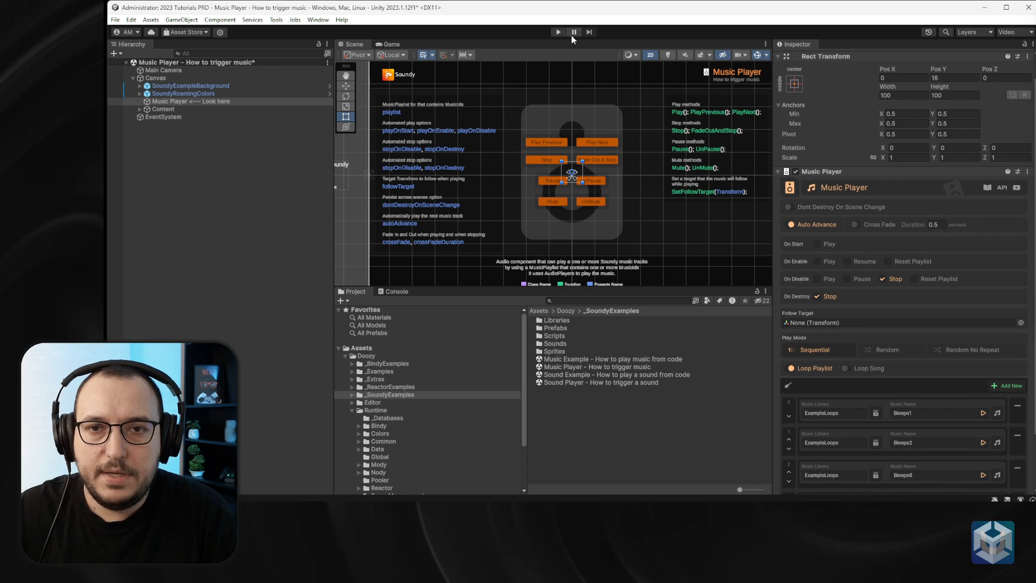
left_click(559, 32)
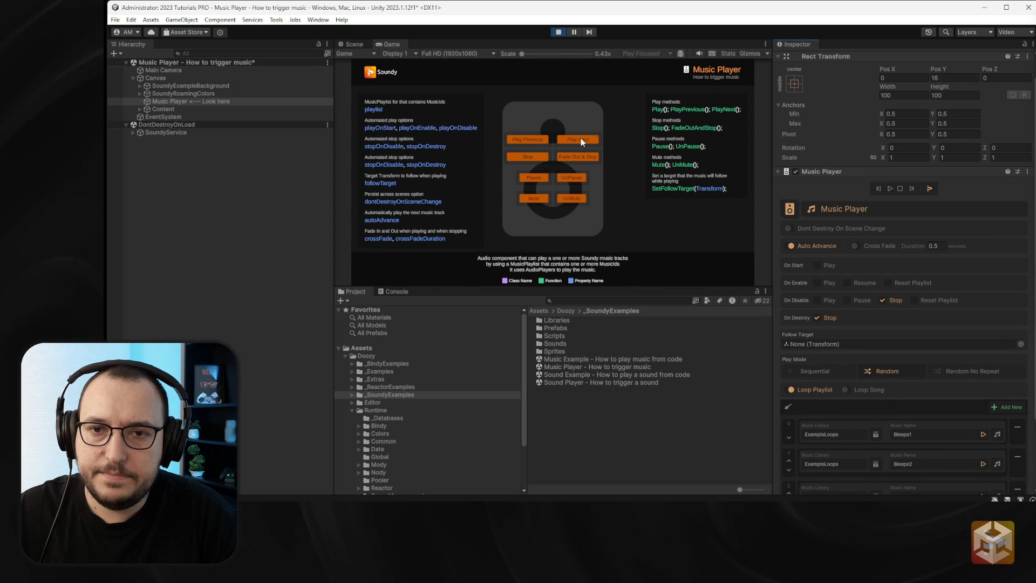
left_click(135, 133)
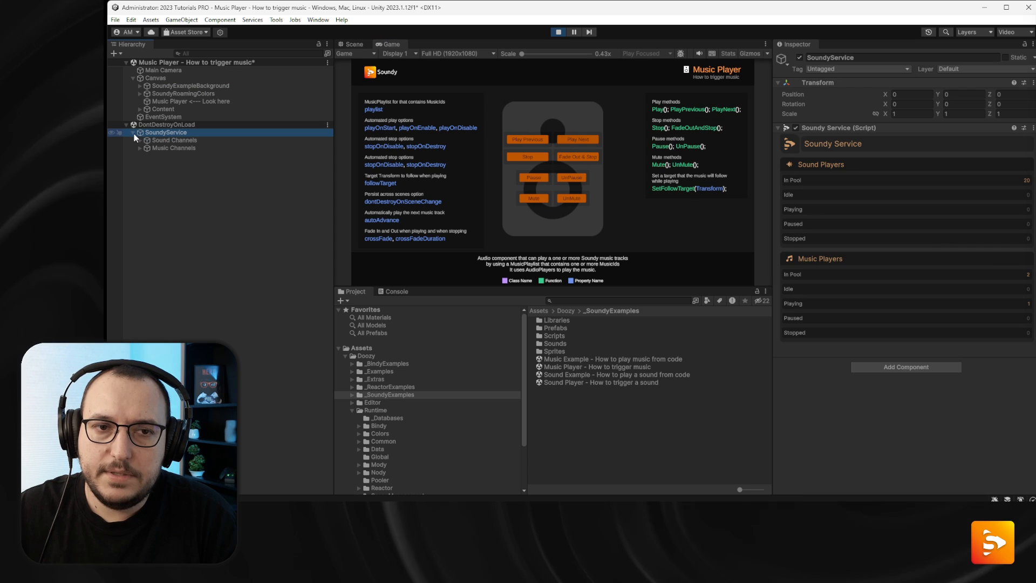
left_click(141, 149)
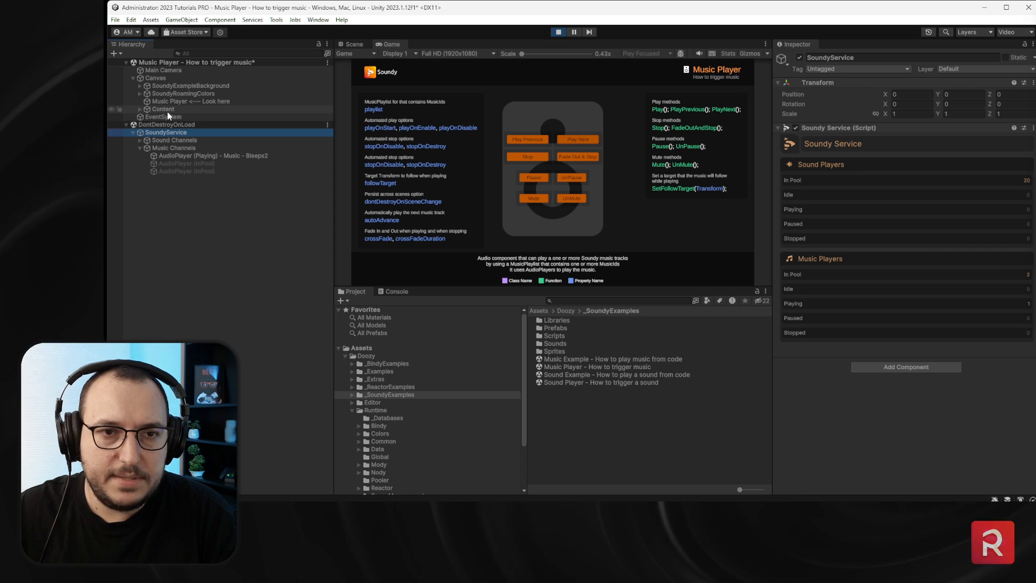
left_click(191, 102)
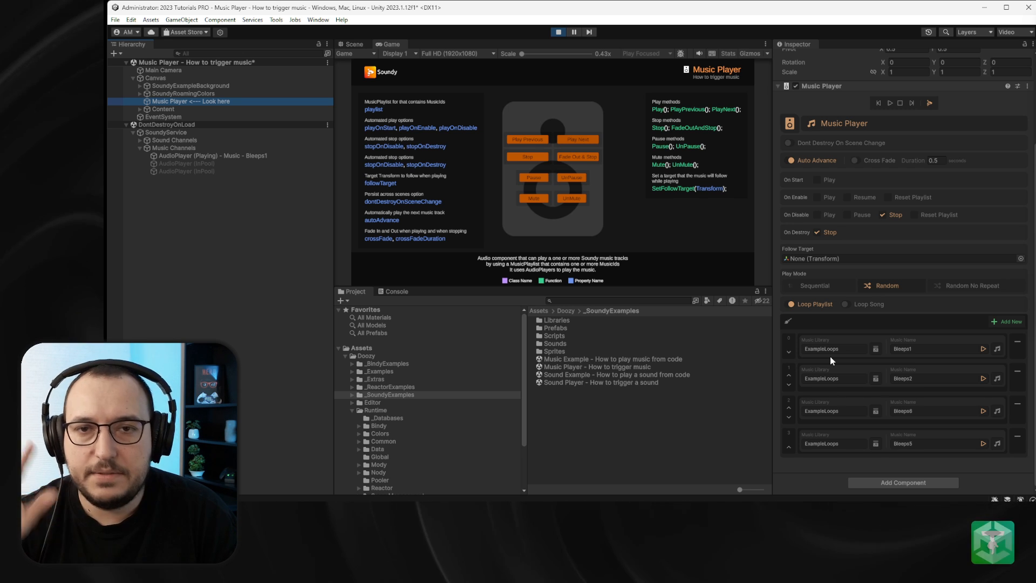
left_click(963, 285)
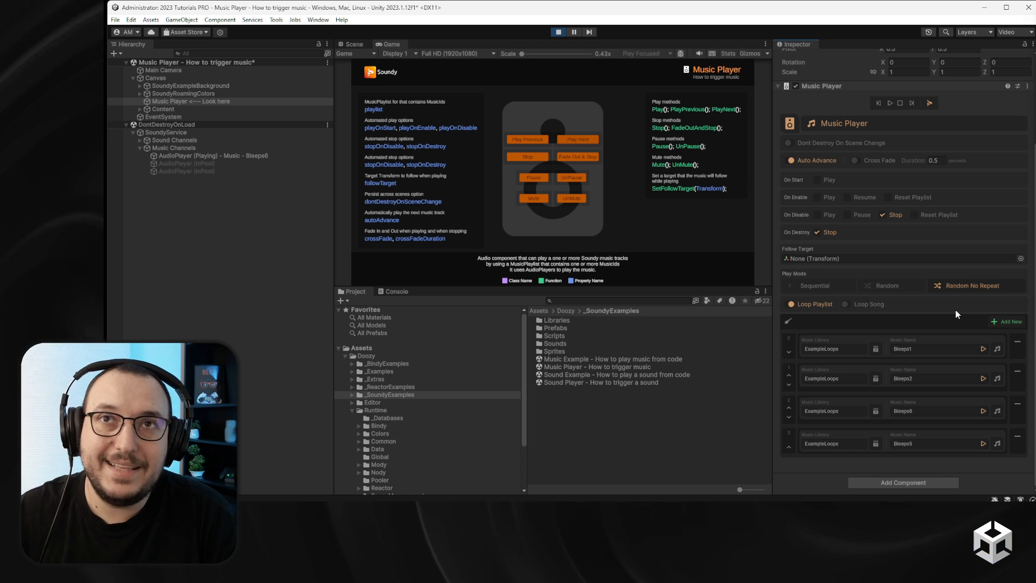
left_click(819, 286)
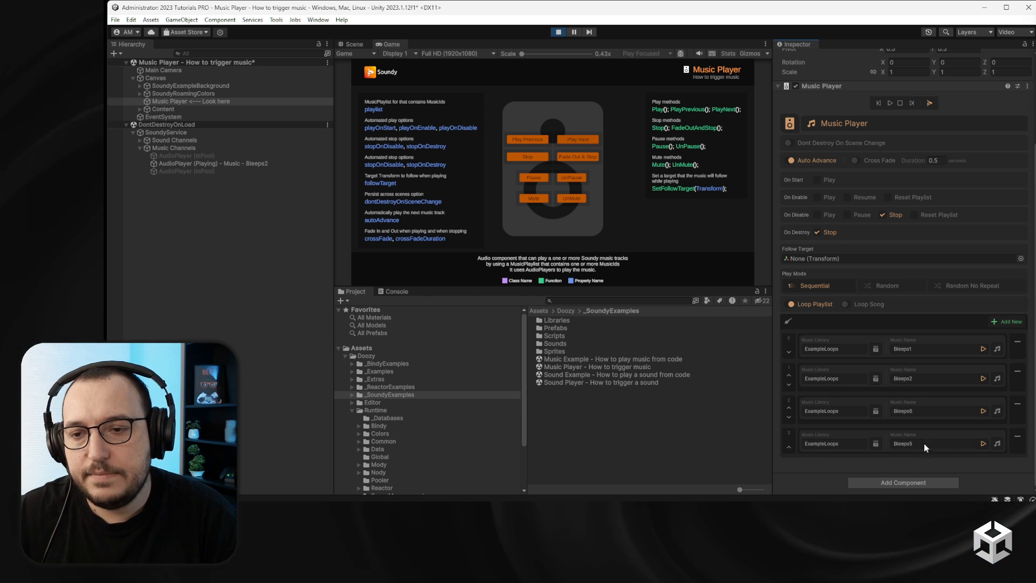
left_click(559, 32)
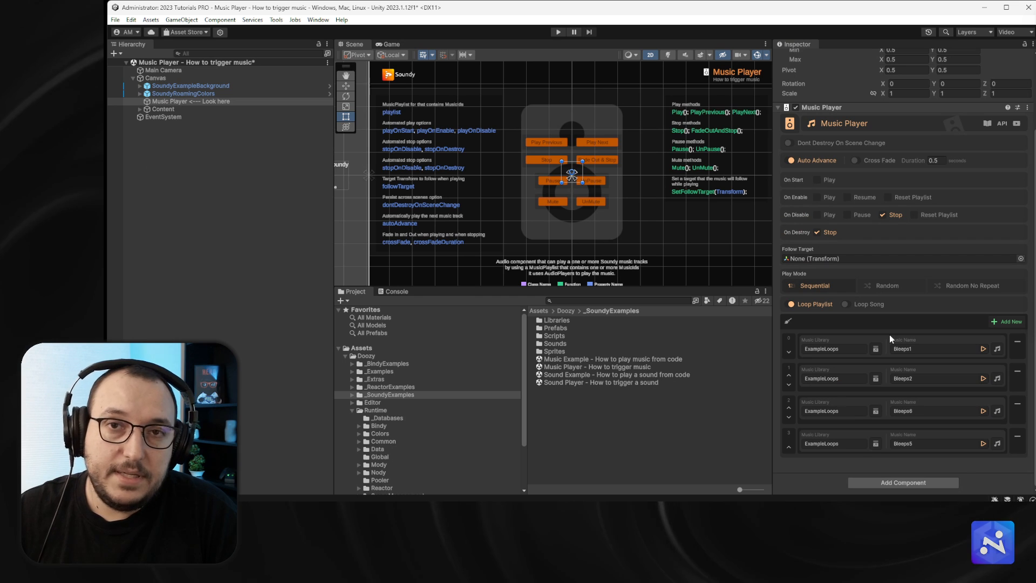
Remove all four ExampleLoops tracks from the Music Player's playlist.
left_click(1017, 348)
left_click(1019, 382)
left_click(1019, 411)
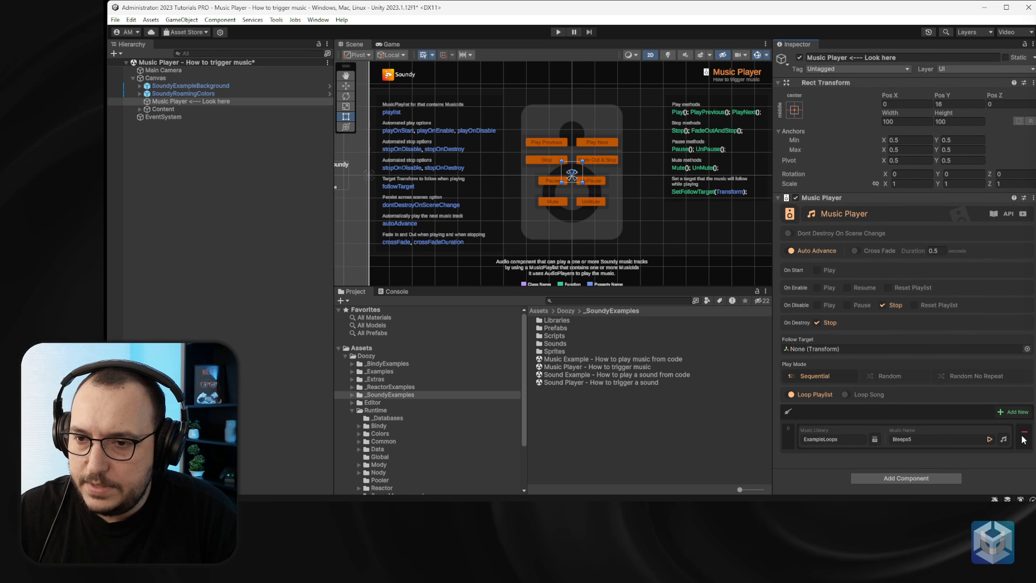
left_click(1017, 432)
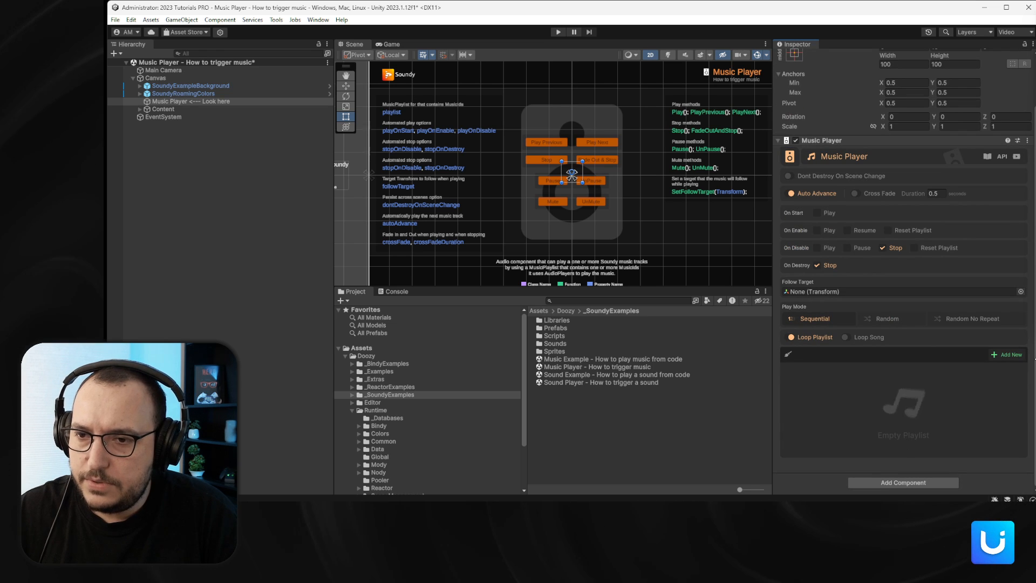
Add a playlist entry to the Music Player using the ManAboutTown track from the ExampleMusic library.
left_click(1007, 354)
left_click(843, 438)
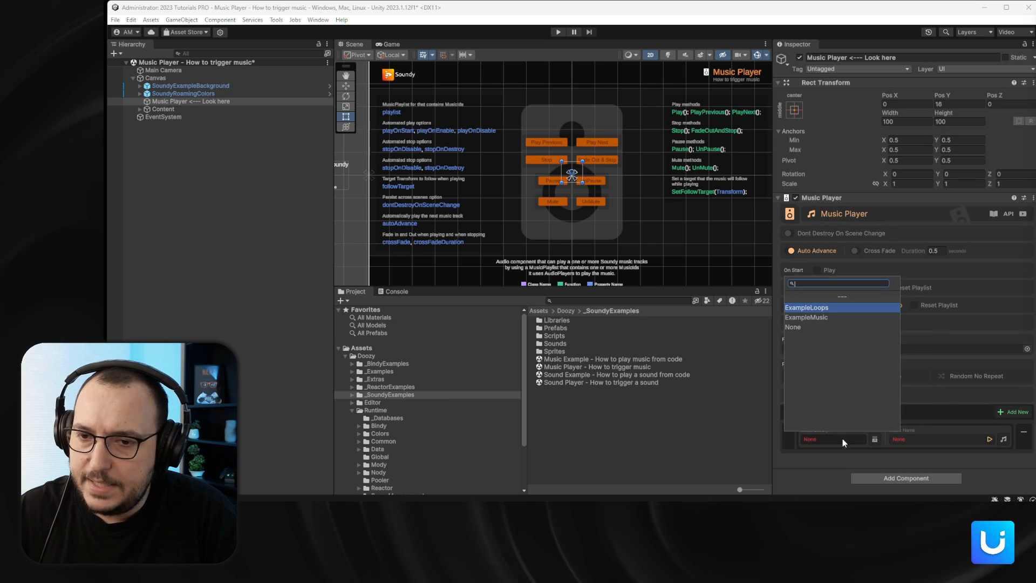
left_click(818, 318)
left_click(920, 438)
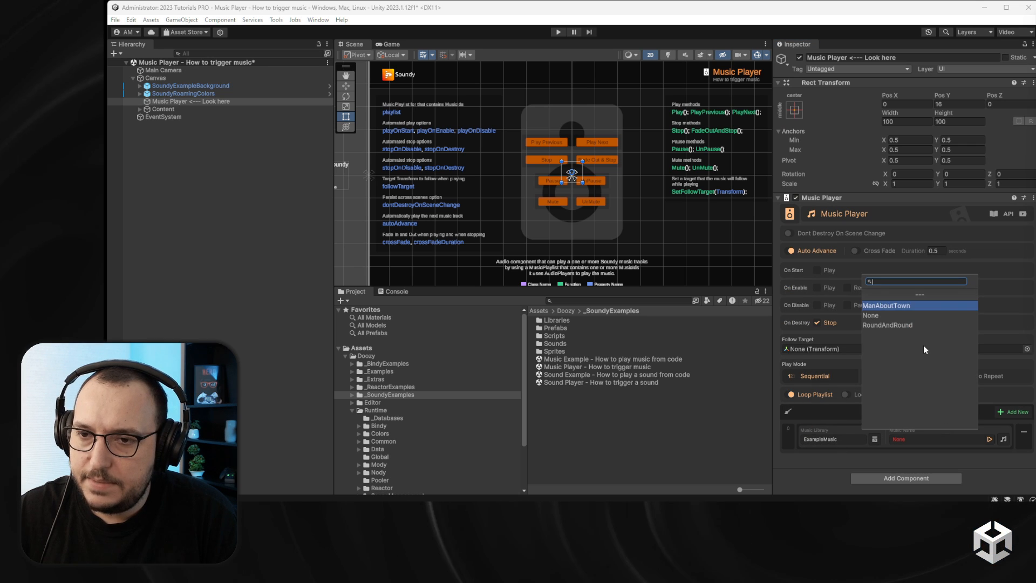
left_click(911, 305)
Add a second playlist entry using the RoundAndRound track from the ExampleMusic library.
left_click(1014, 412)
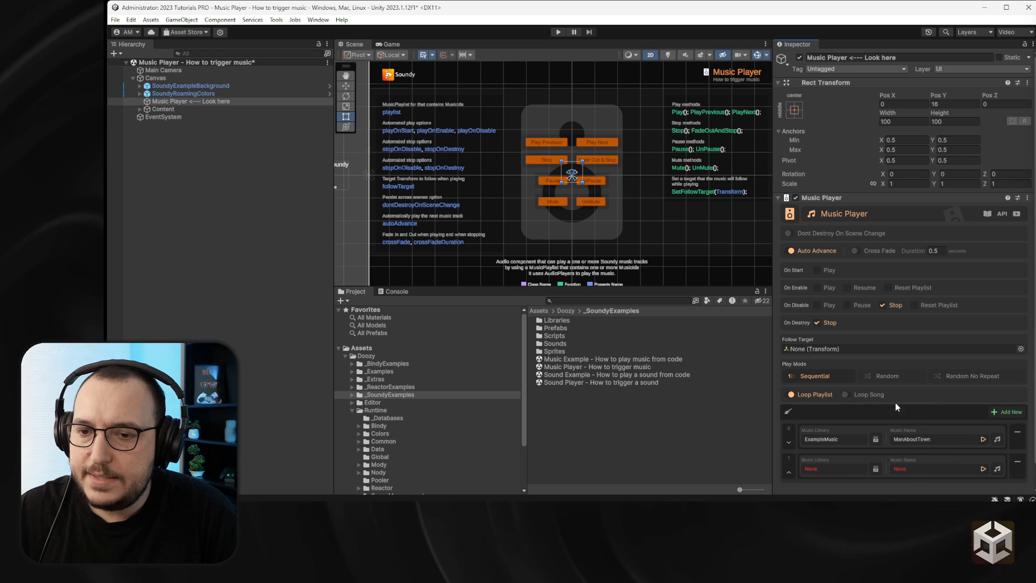
scroll(895, 403, "down", 1)
left_click(826, 447)
left_click(814, 326)
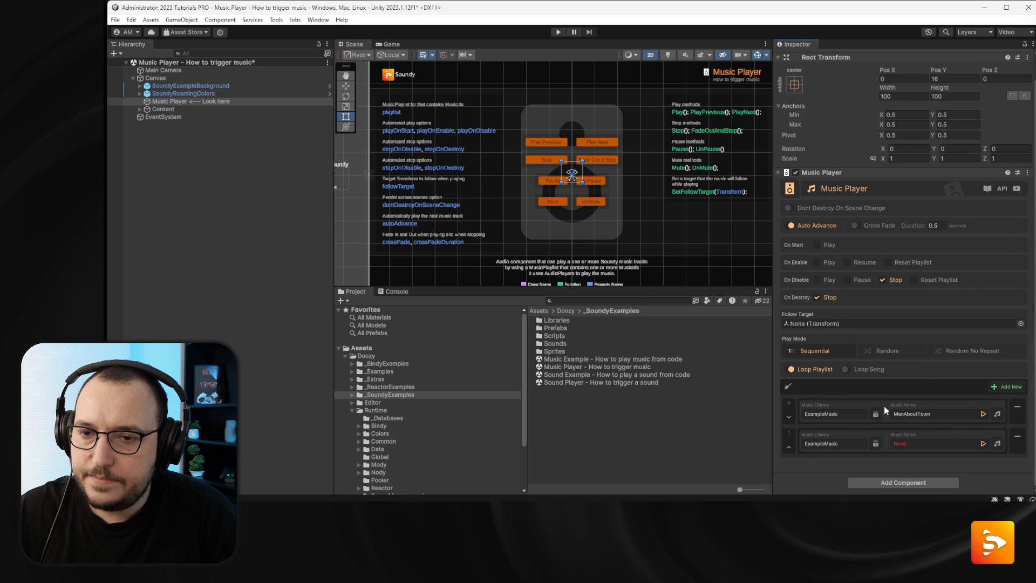
left_click(914, 443)
left_click(911, 334)
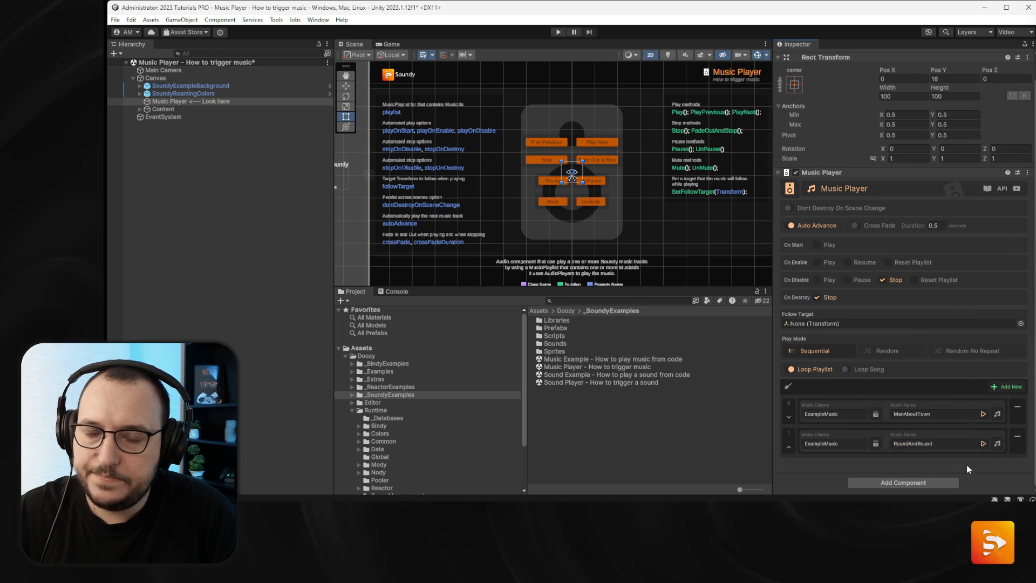
Preview the ManAboutTown and RoundAndRound tracks from the playlist and enable Cross Fade on the Music Player.
left_click(982, 414)
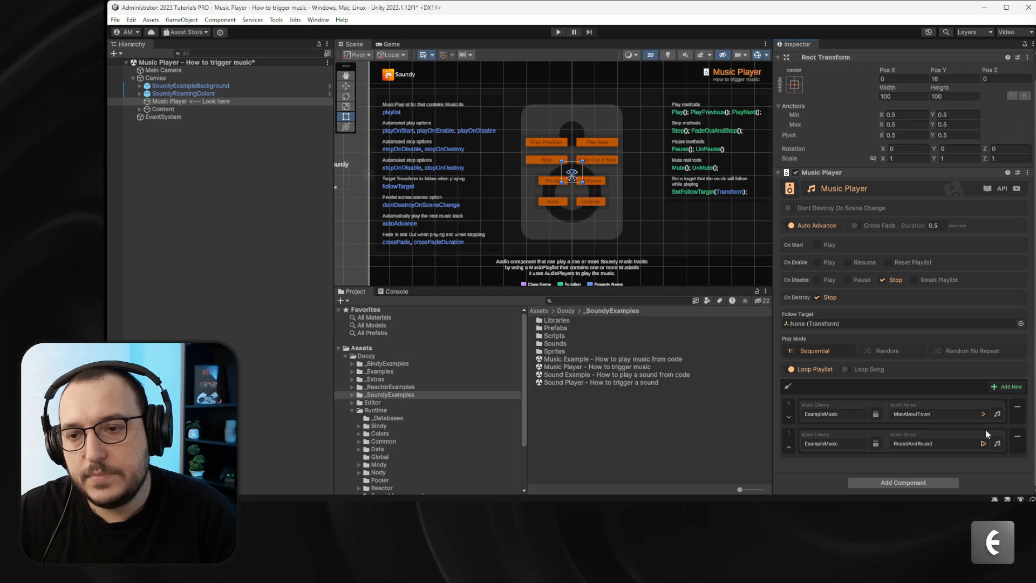
left_click(986, 443)
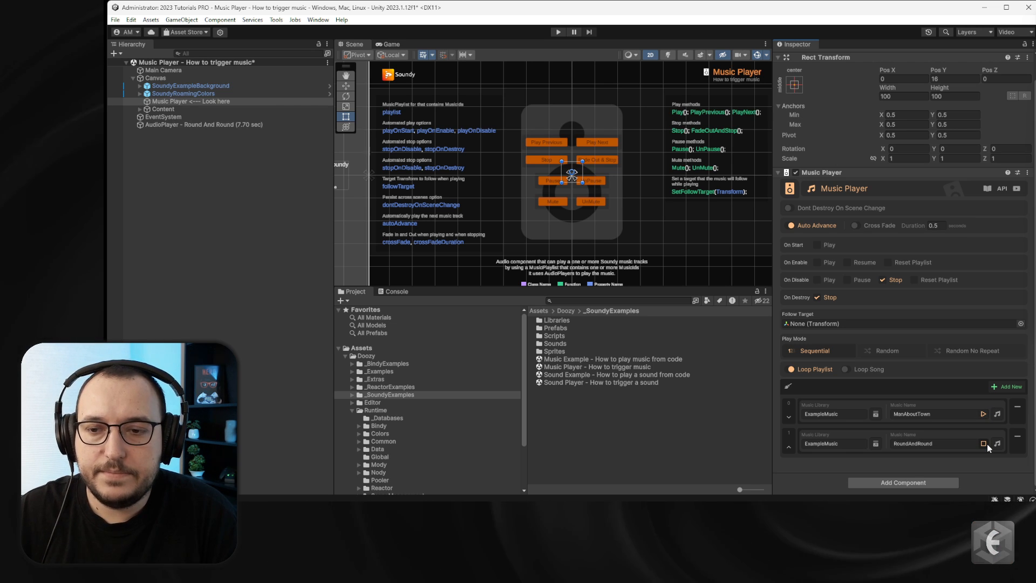
left_click(983, 444)
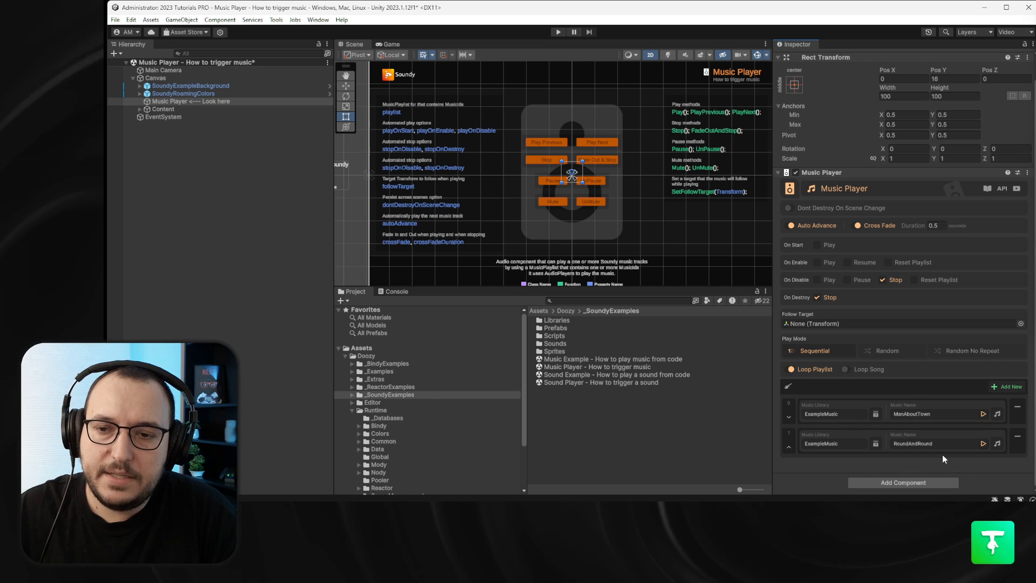
Run the scene and expand SoundyService and its Music Channels in the hierarchy.
left_click(559, 32)
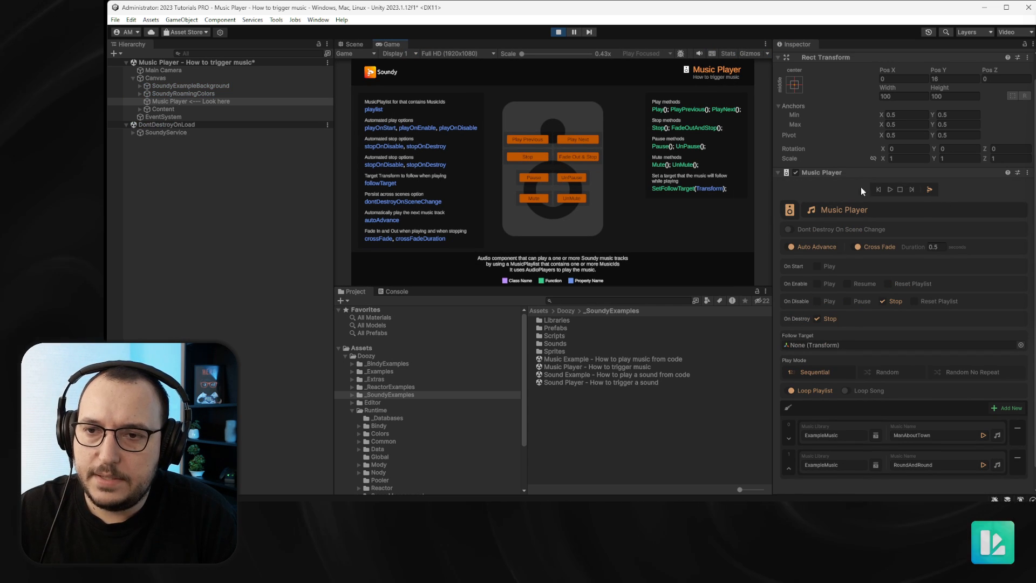
left_click(133, 132)
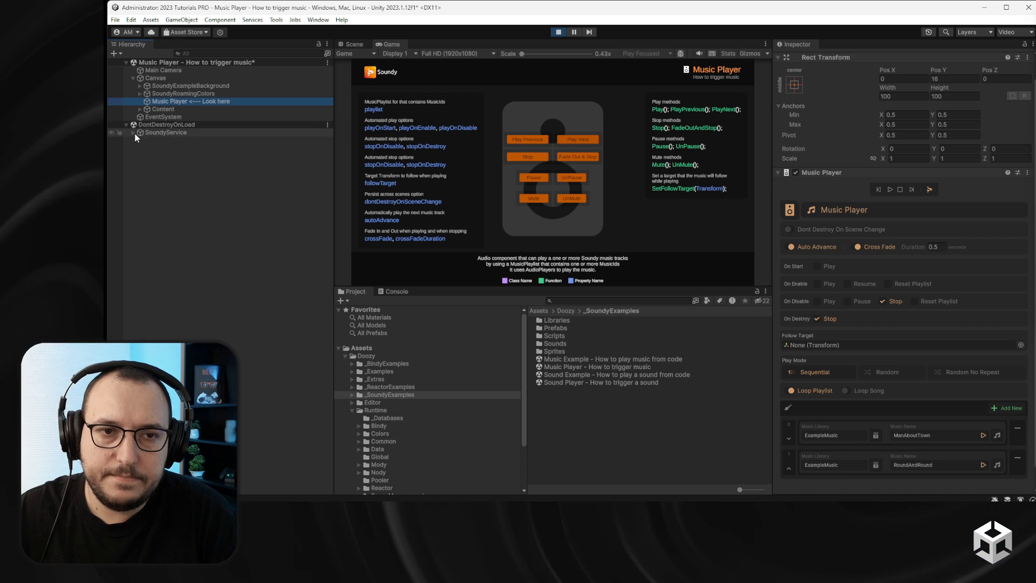
left_click(140, 148)
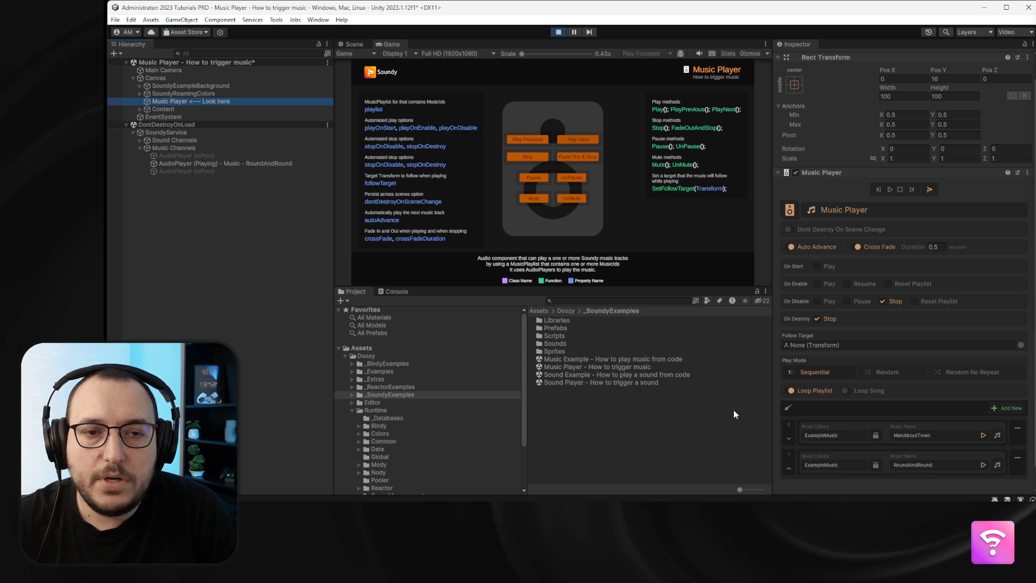
Inspect the Audio Source settings of the playing and pooled audio players under Music Channels, and exit play mode.
left_click(196, 156)
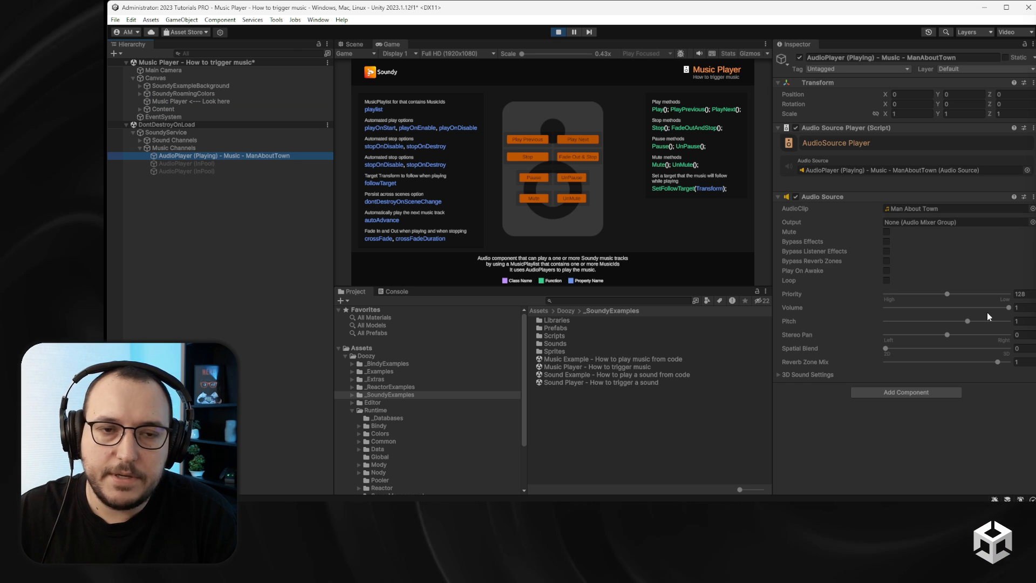
left_click(209, 165)
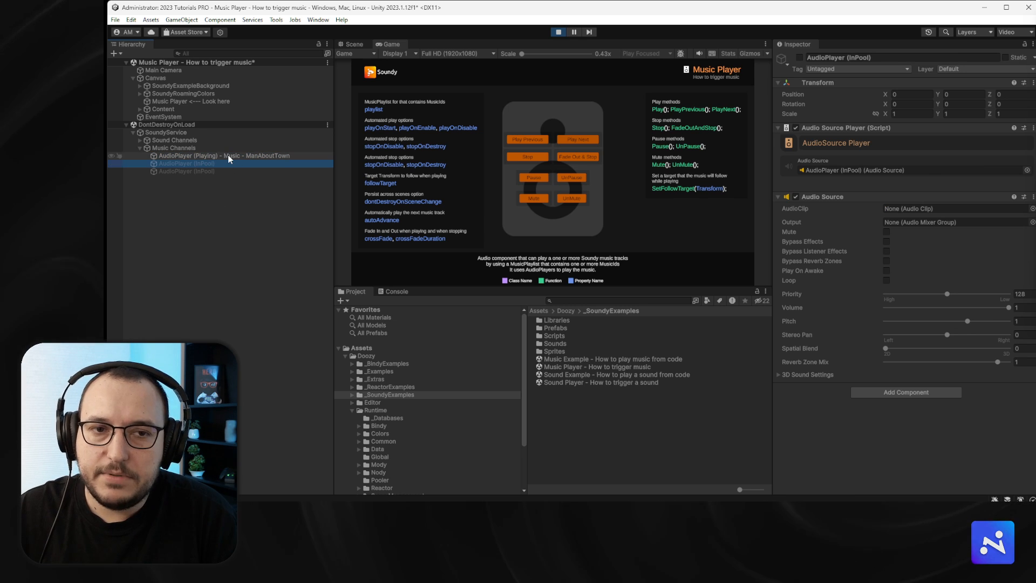
left_click(197, 156)
left_click(225, 172)
left_click(223, 164)
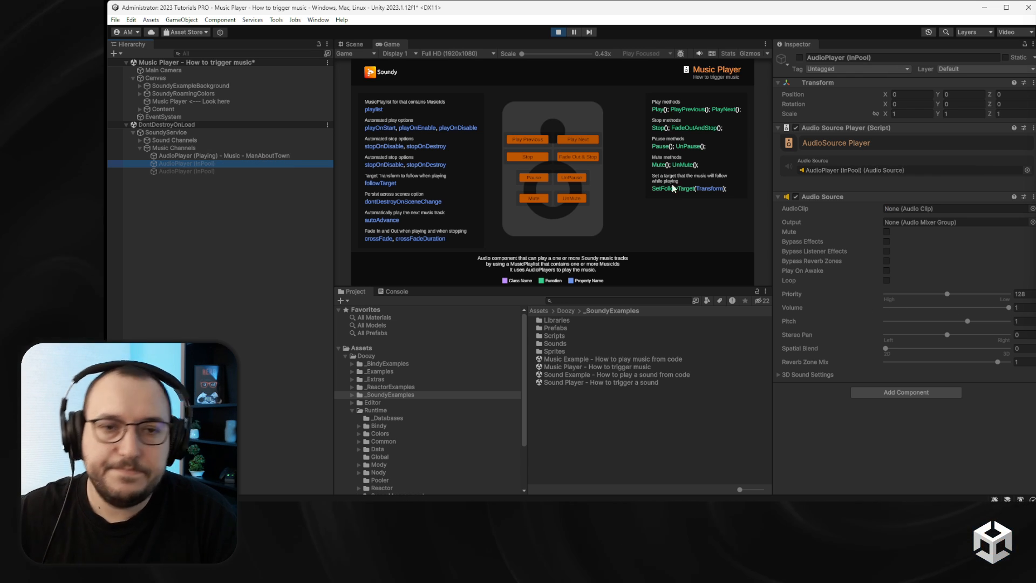
left_click(237, 148)
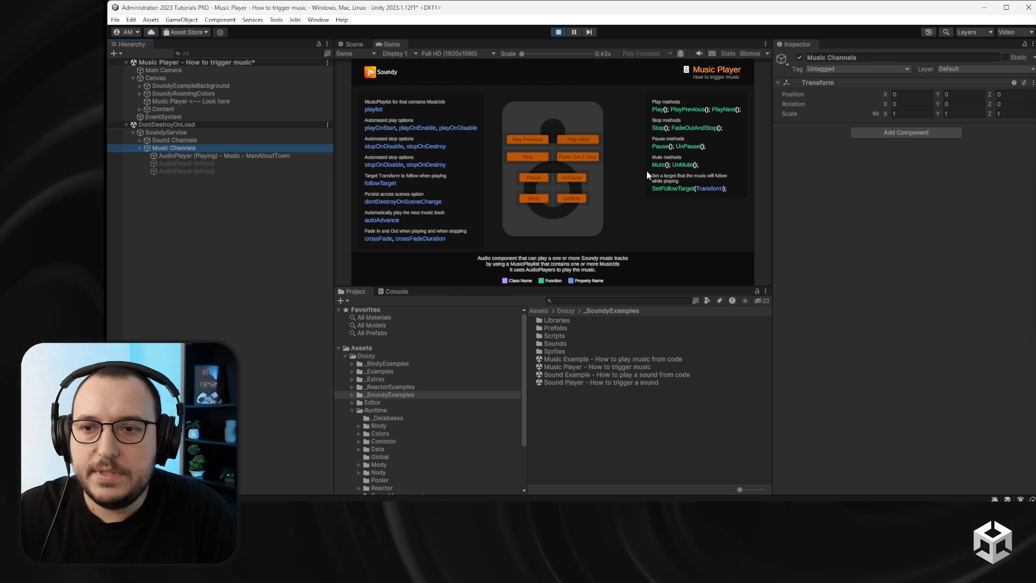
left_click(558, 32)
key("ctrl+p")
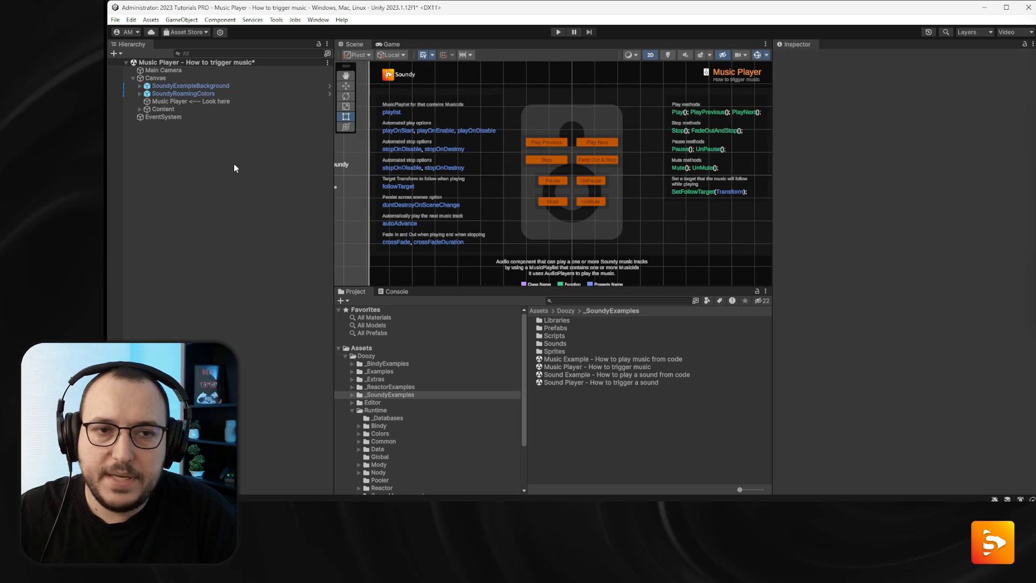
Set the Music Player's Cross Fade duration to 2 seconds.
left_click(186, 102)
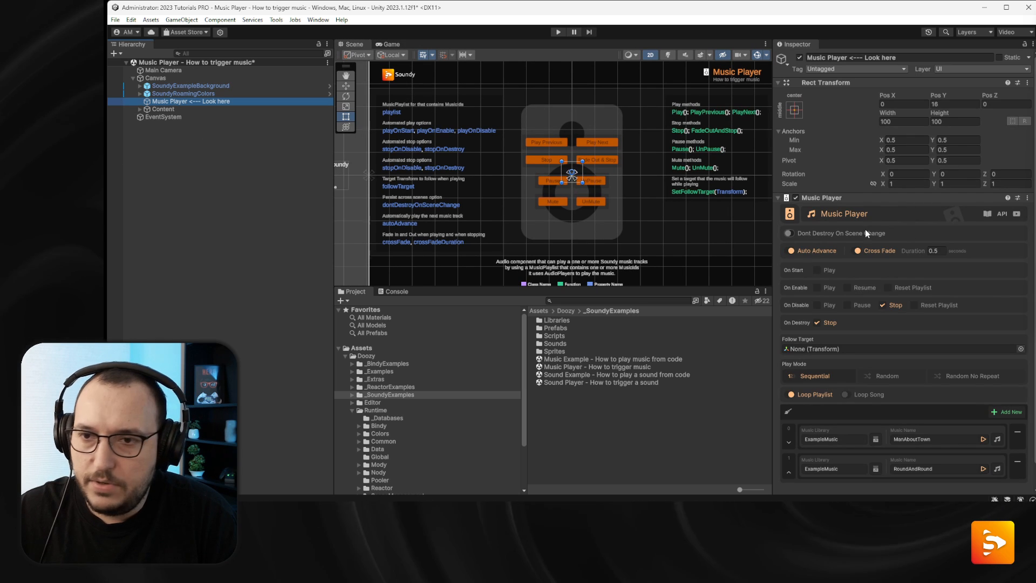
left_click(936, 250)
type("2")
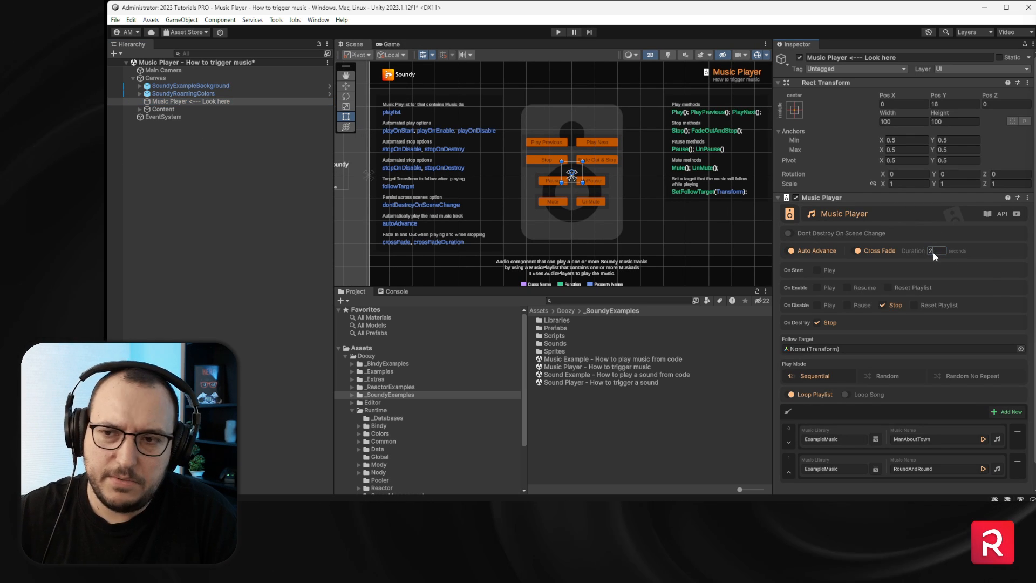
Run the scene again, expand SoundyService's Music Channels and start the next track from the game view.
left_click(558, 32)
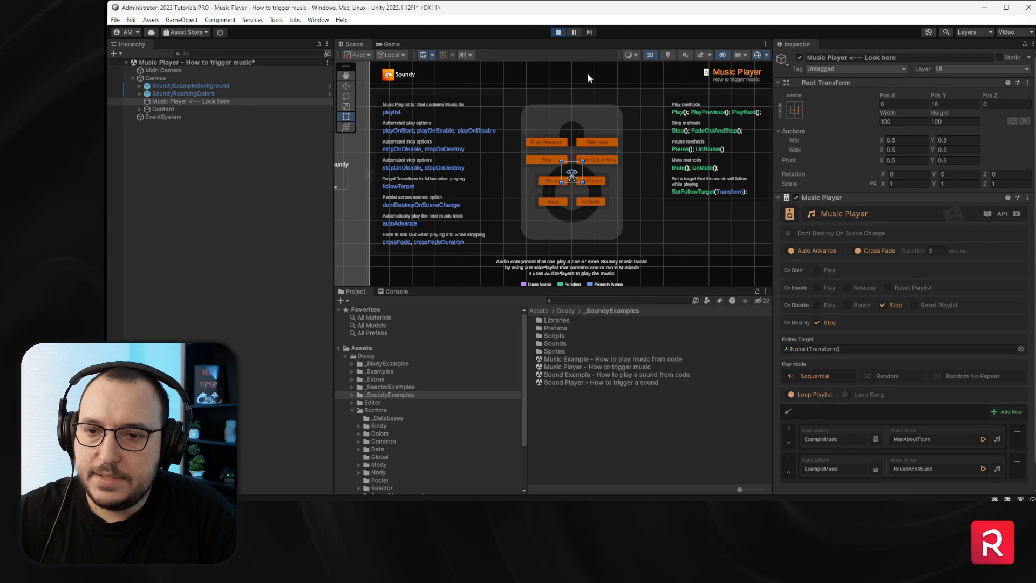
left_click(133, 132)
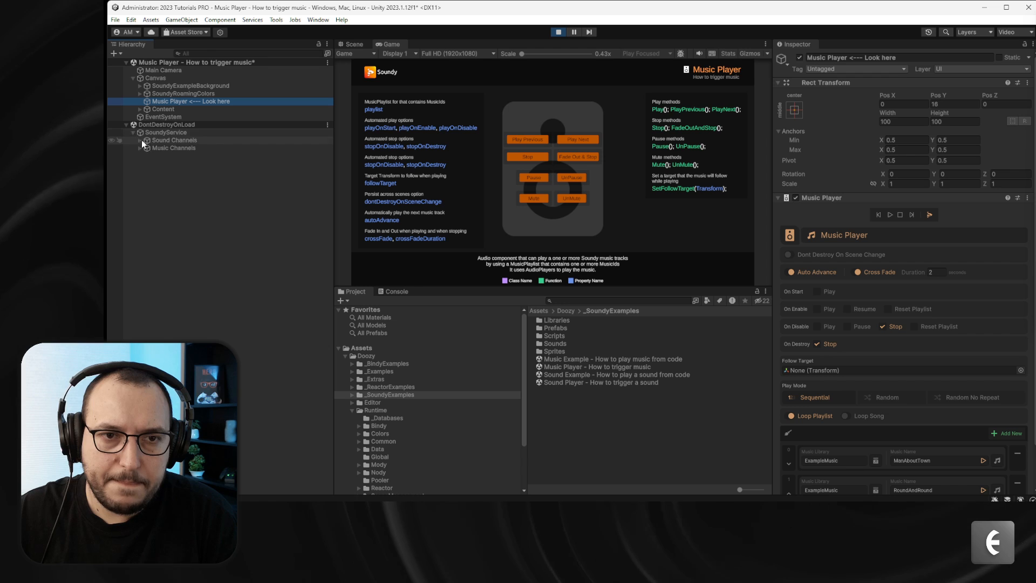
left_click(140, 148)
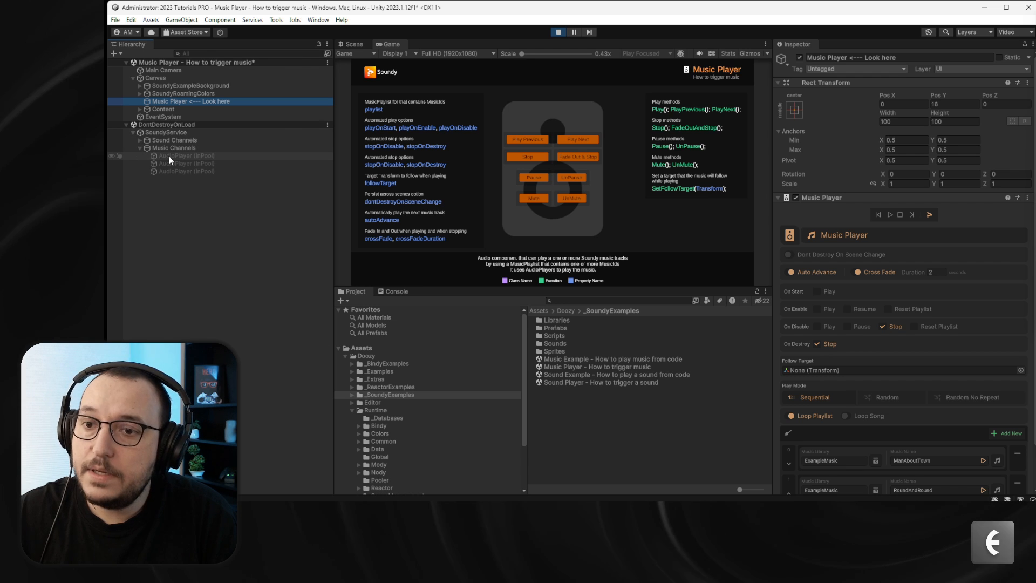
left_click(584, 141)
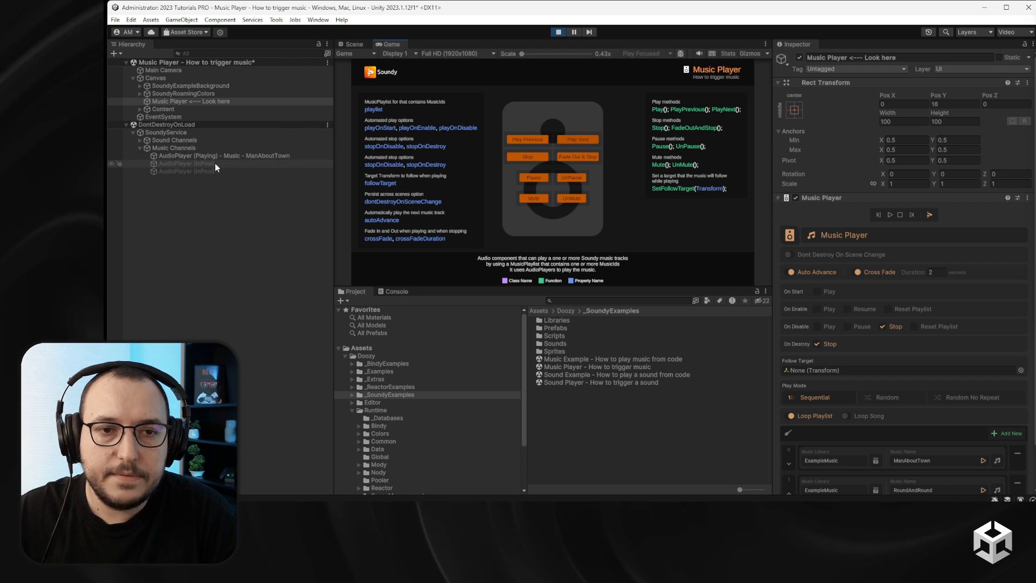
Watch the Audio Source volume of the ManAboutTown and RoundAndRound audio players during the cross fade, and exit play mode.
left_click(203, 156)
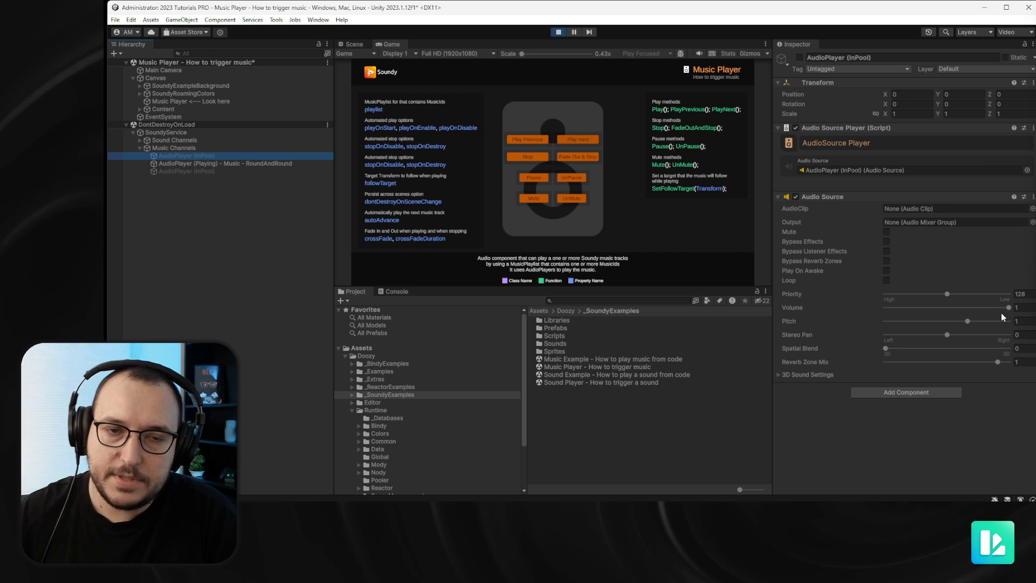
left_click(277, 164)
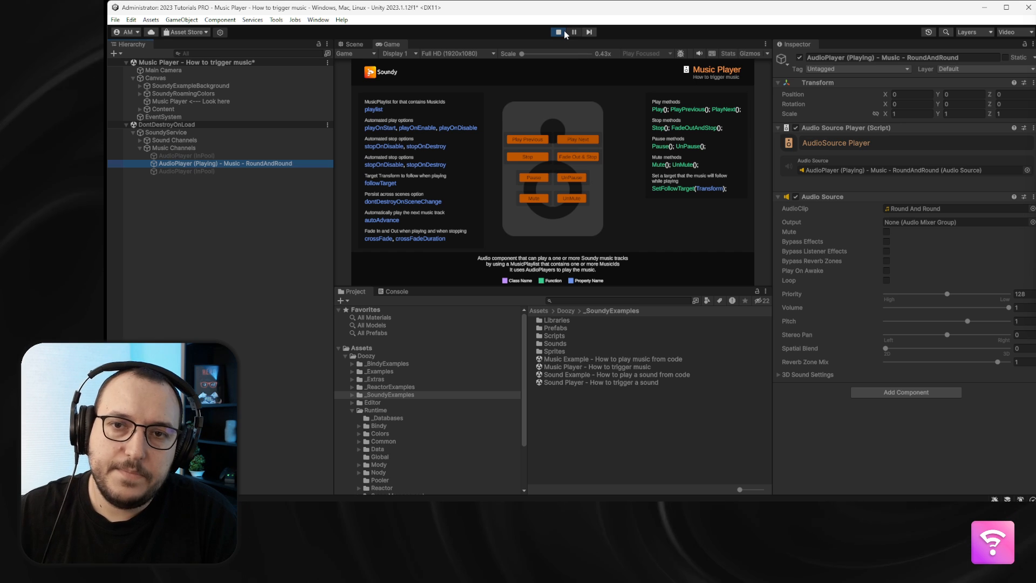
left_click(564, 31)
left_click(563, 30)
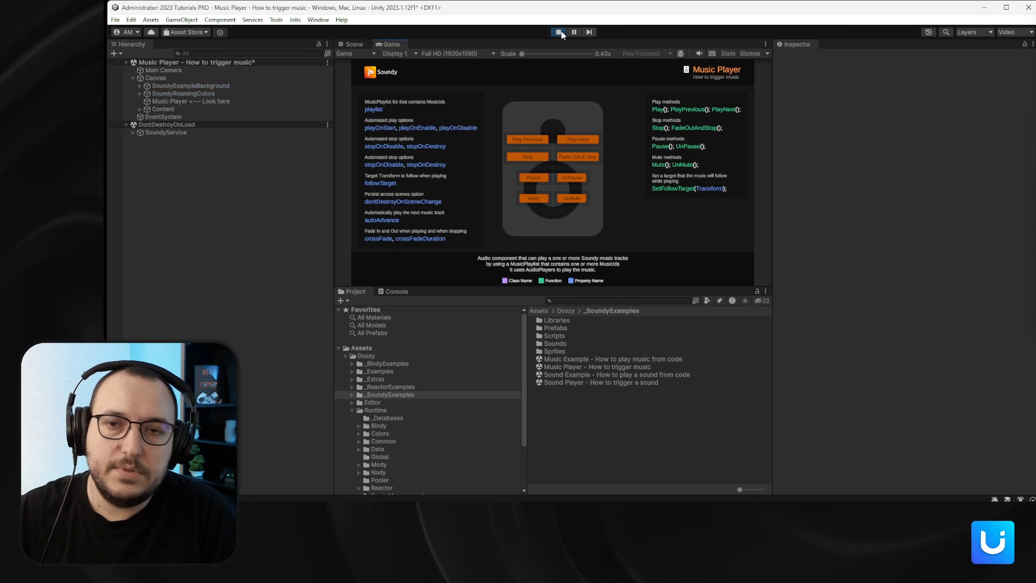
left_click(558, 32)
Turn the Music Player's Auto Advance option off and back on.
left_click(202, 101)
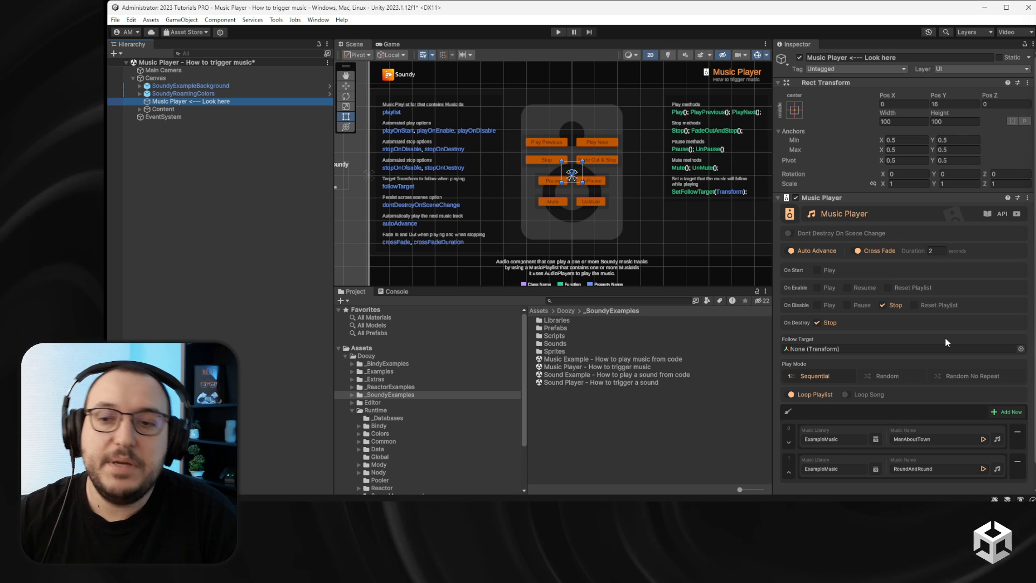
left_click(814, 250)
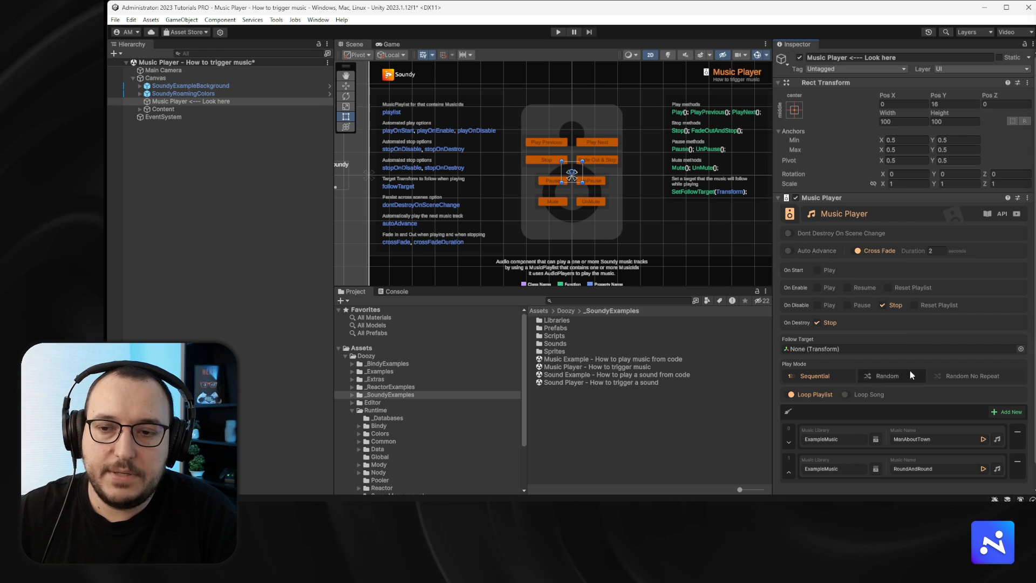
left_click(809, 251)
scroll(847, 348, "down", 1)
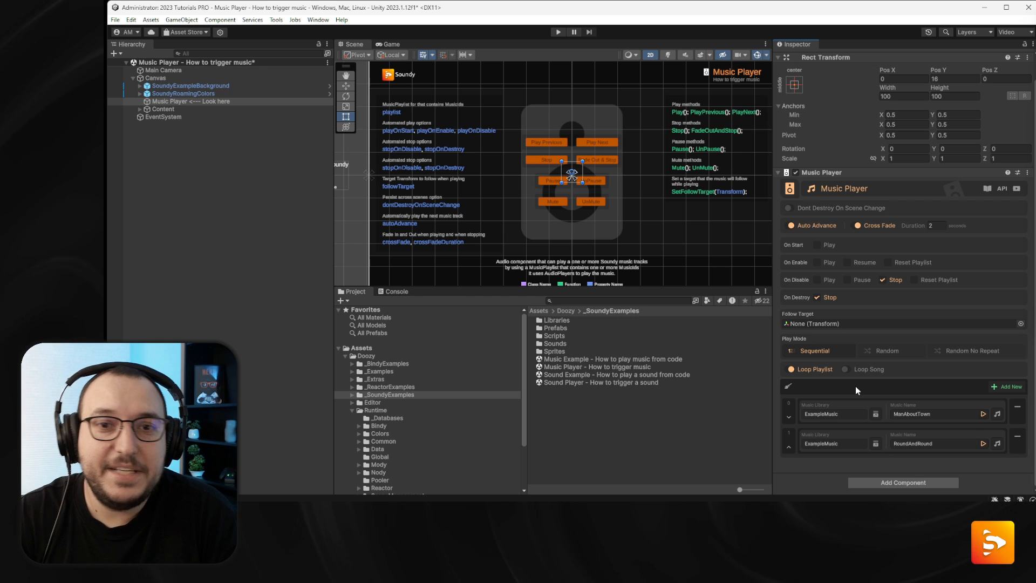
Browse the Loops, Music and SFX folders inside the _SoundyExamples Sounds folder.
left_click(352, 410)
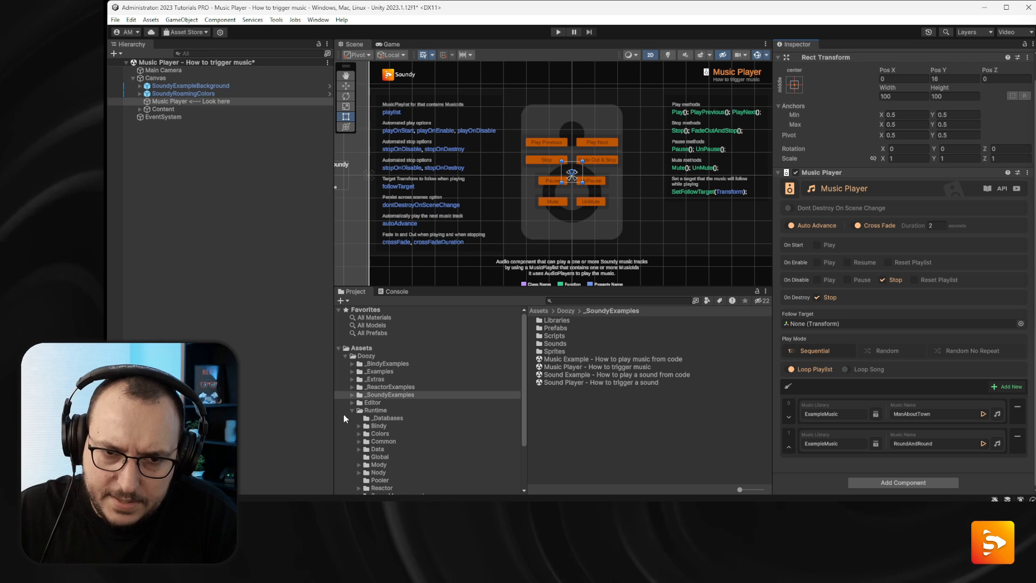
double_click(556, 343)
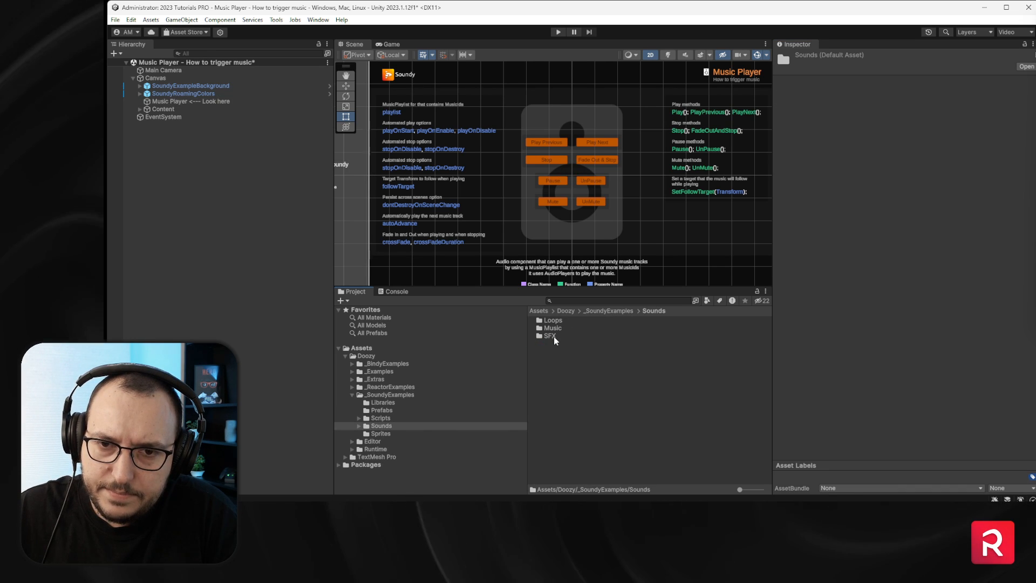
double_click(552, 320)
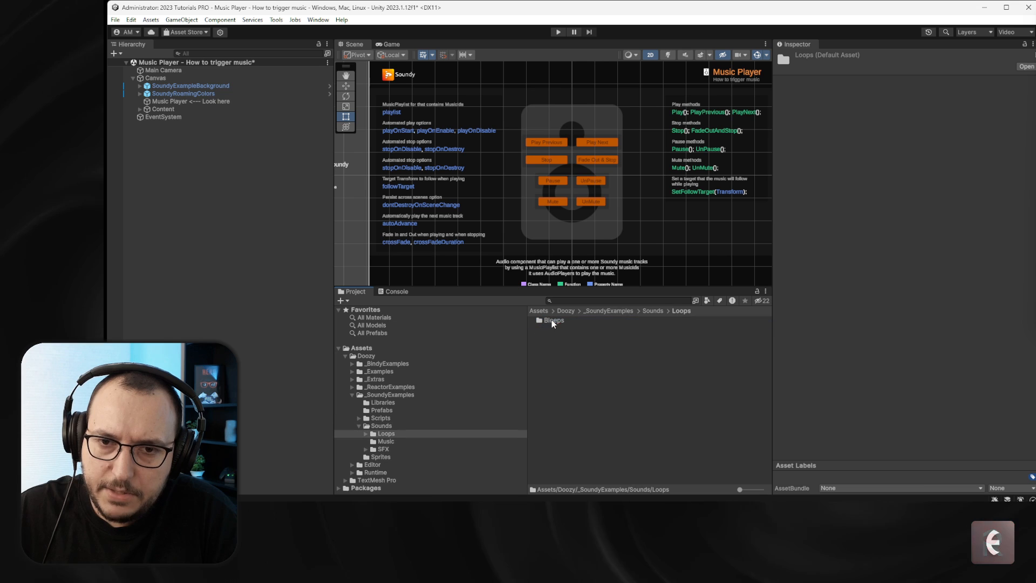
left_click(411, 442)
key("Down")
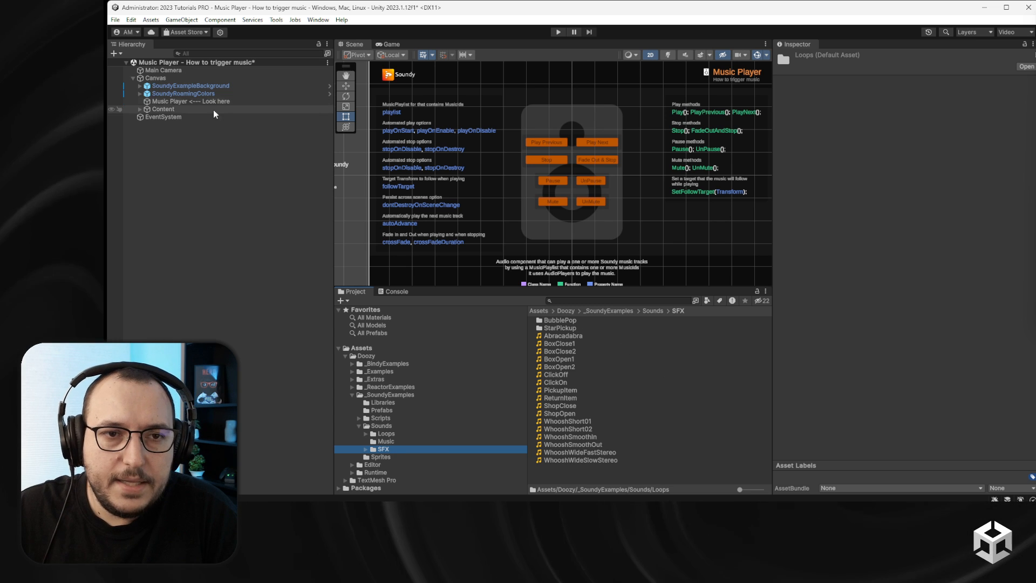
Create a new scene from the Basic 2D (Built-in) template, saving the changes to the Music Player example scene.
left_click(294, 168)
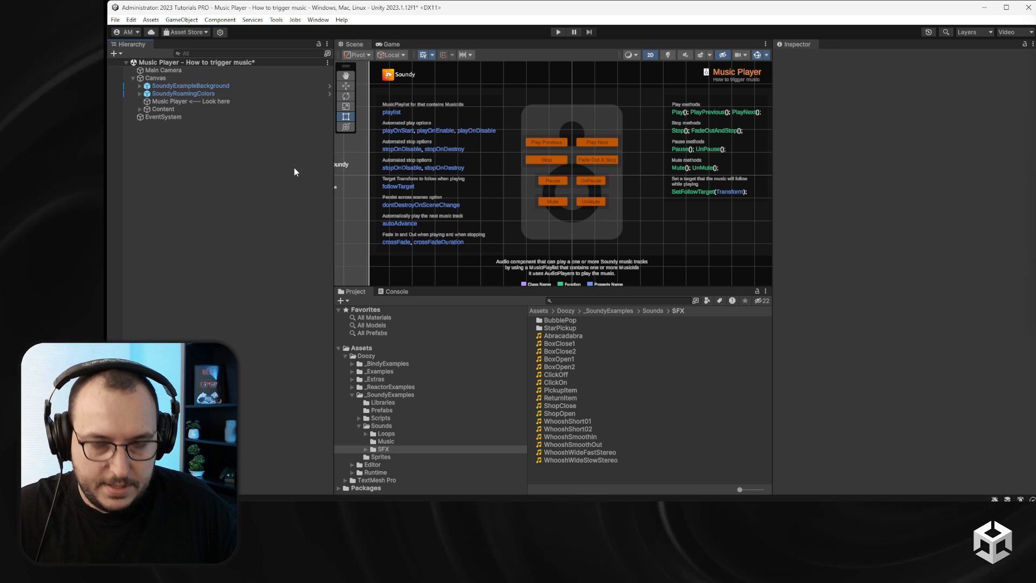
key("ctrl+n")
left_click(740, 417)
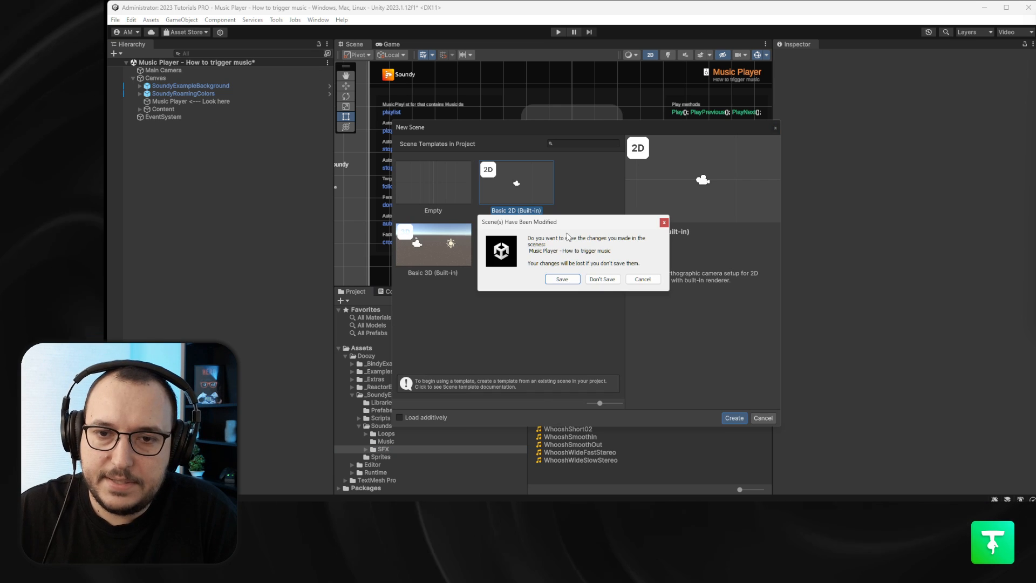
left_click(561, 279)
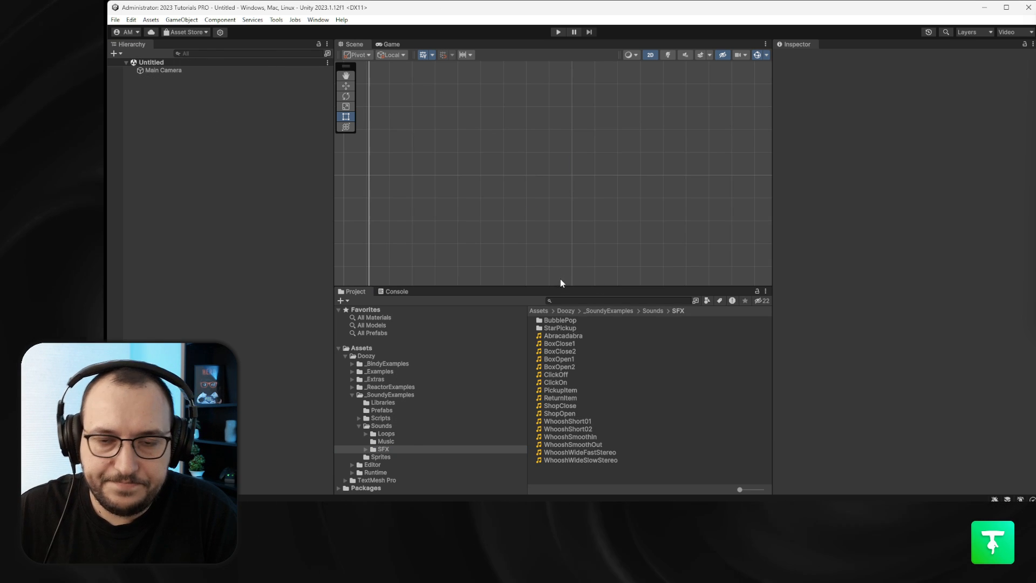
Open the Doozy Dashboard, show Soundy's Sound Libraries, and widen and reposition the window.
left_click(276, 19)
mouse_move(294, 31)
left_click(386, 33)
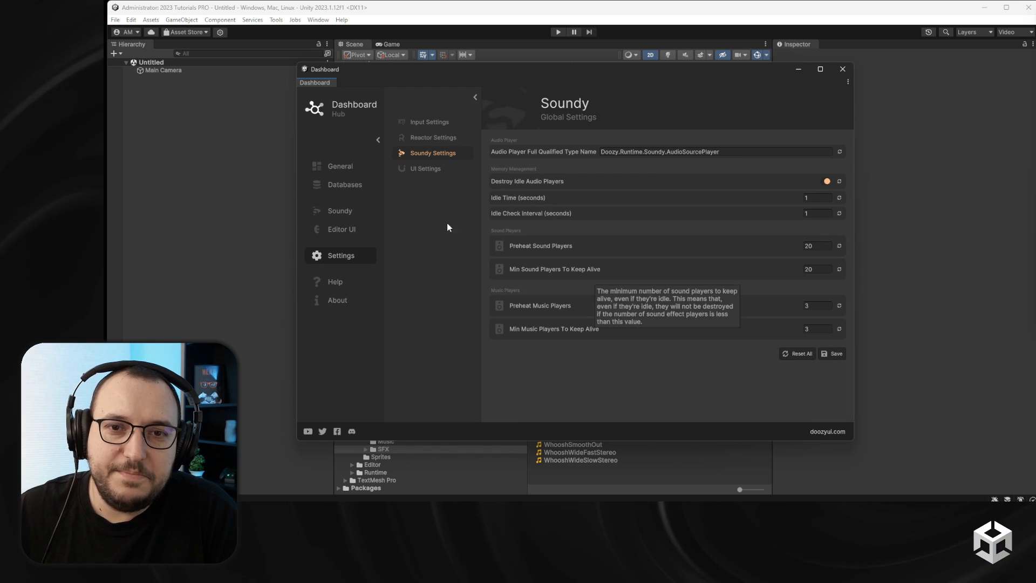
left_click(360, 209)
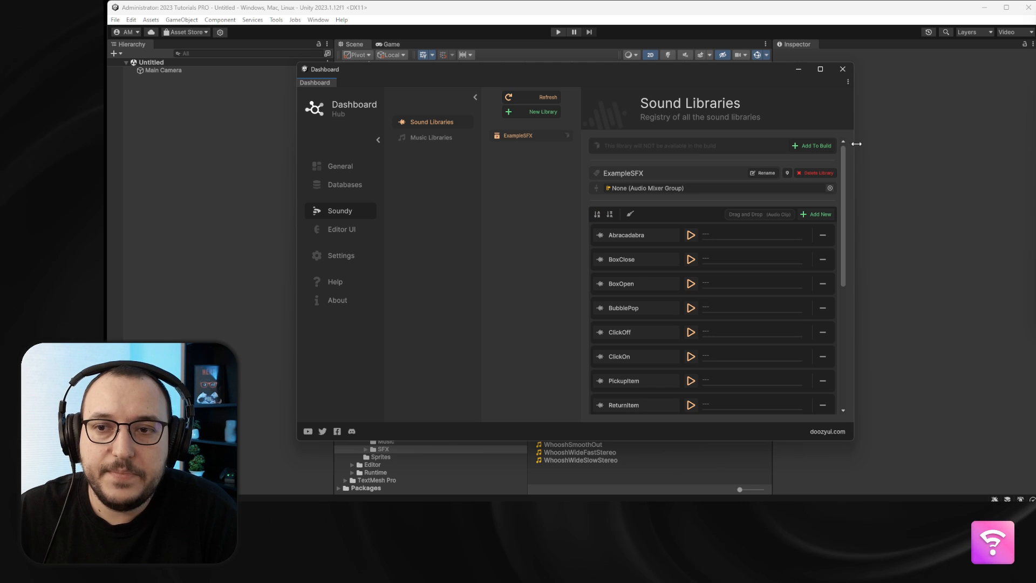
left_click_drag(856, 143, 940, 139)
left_click_drag(736, 67, 613, 104)
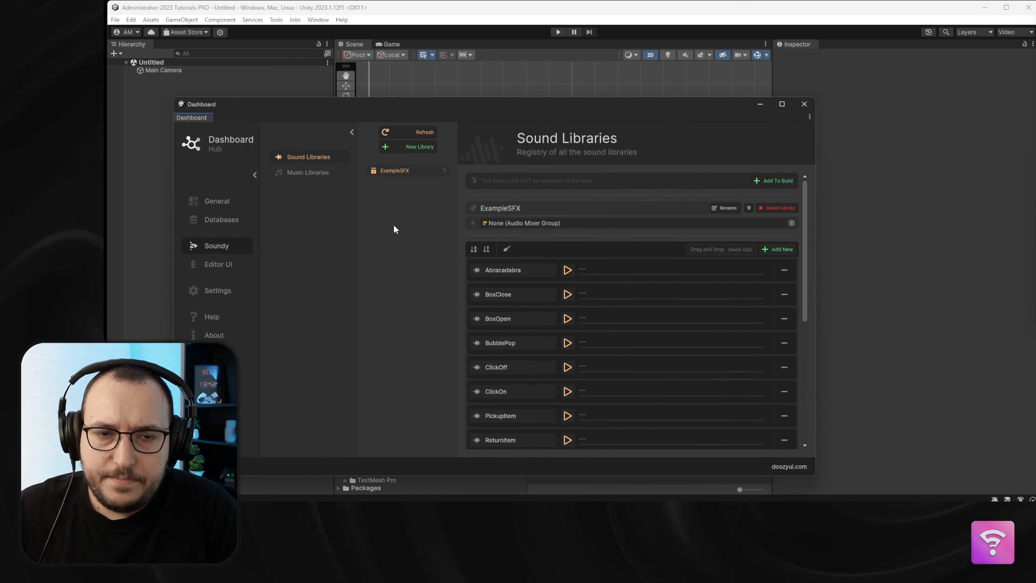
Create a new sound library saved in the project's Assets folder.
left_click(416, 146)
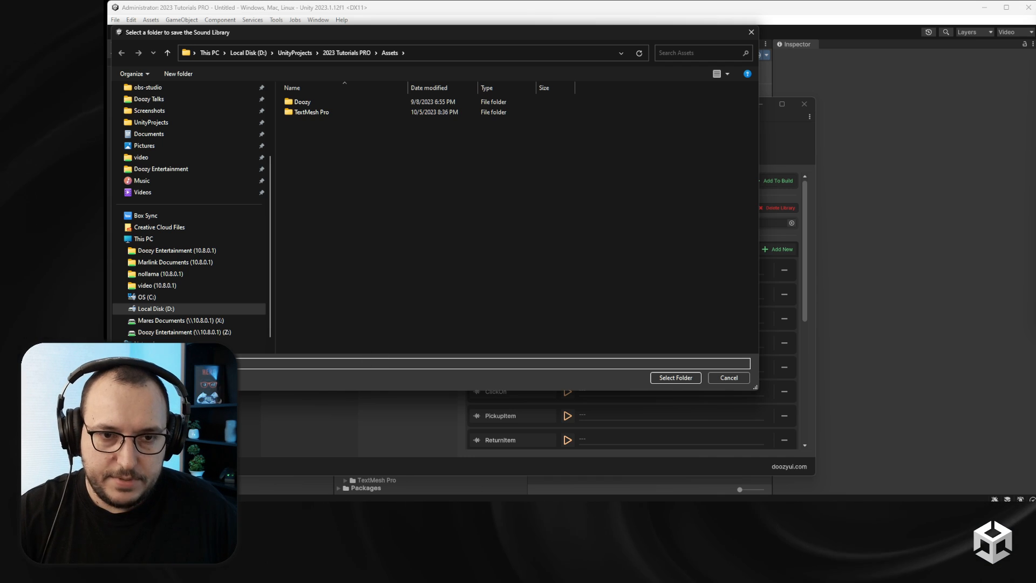
left_click(669, 376)
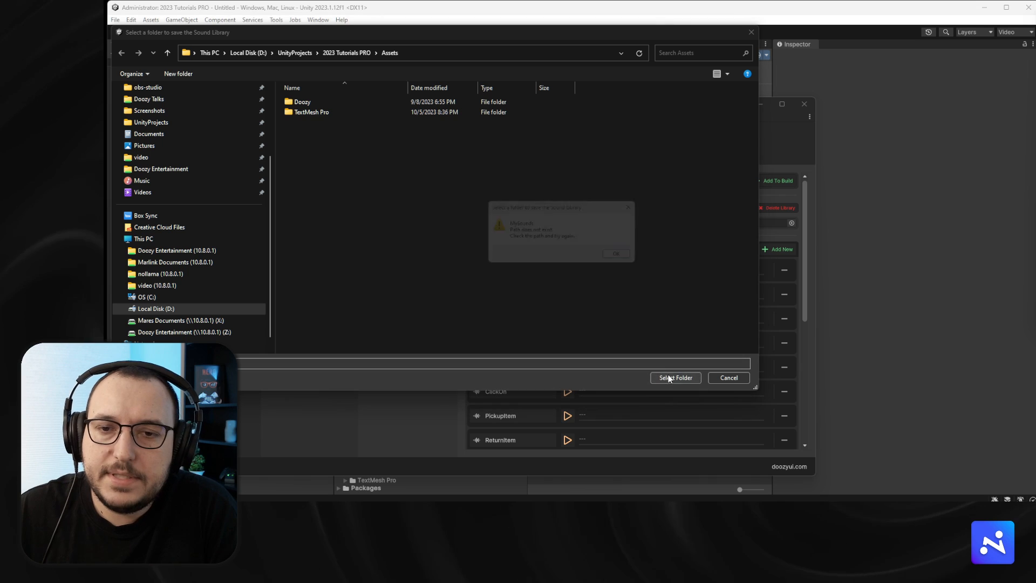
left_click(618, 257)
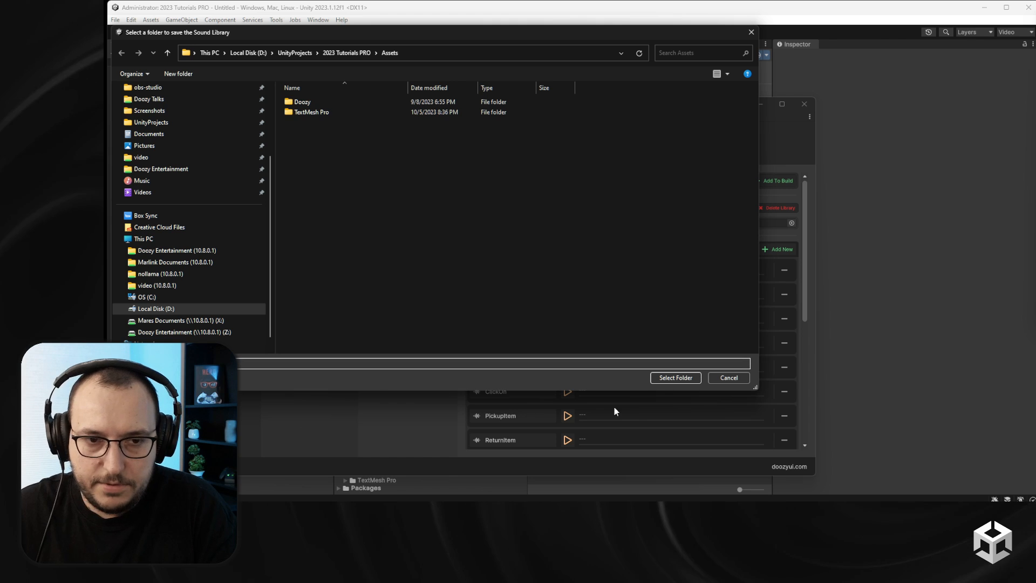
left_click(675, 377)
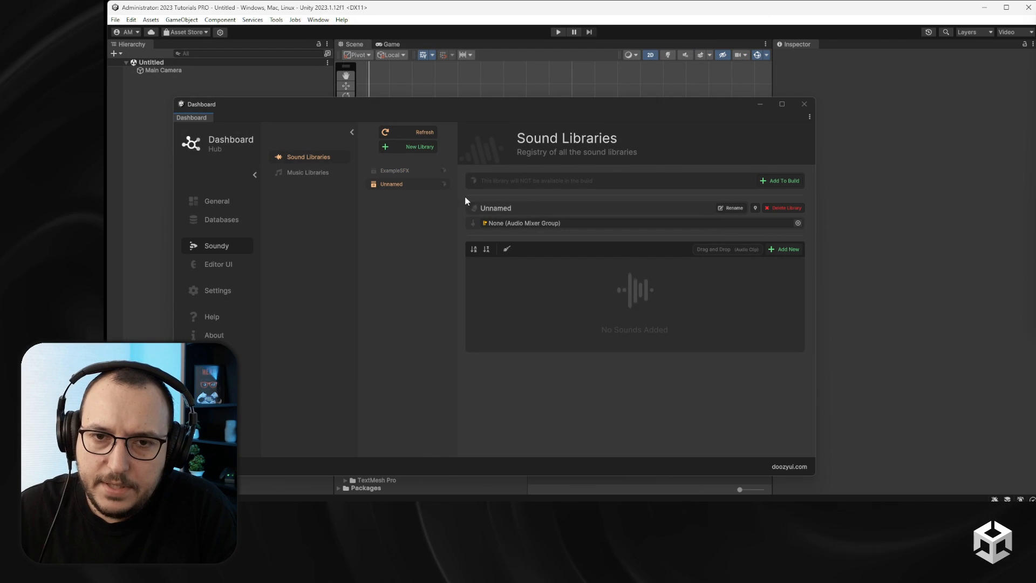
Rename the new sound library as MySounds and save the name.
left_click(731, 208)
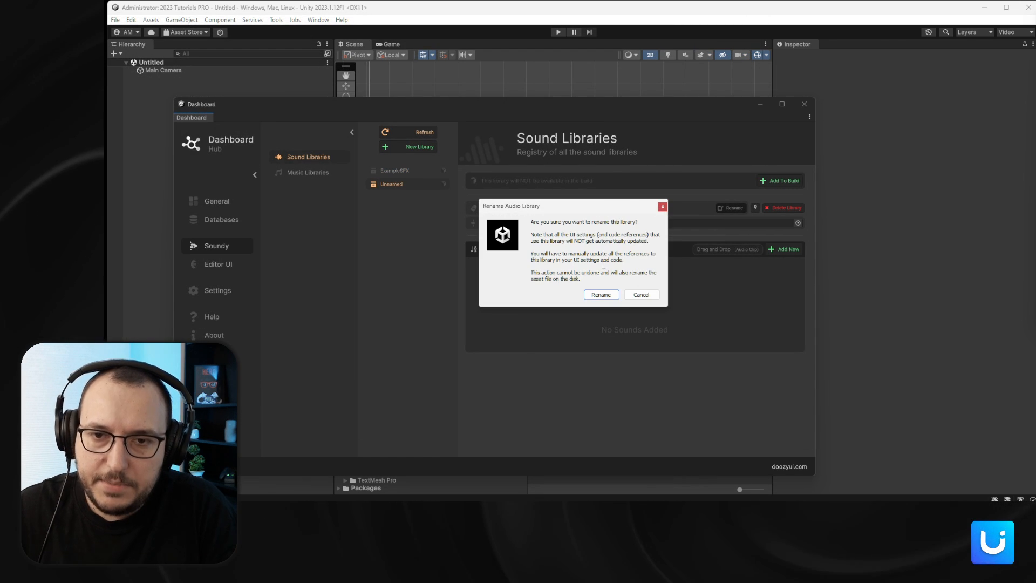
left_click(600, 295)
left_click(520, 209)
type("M")
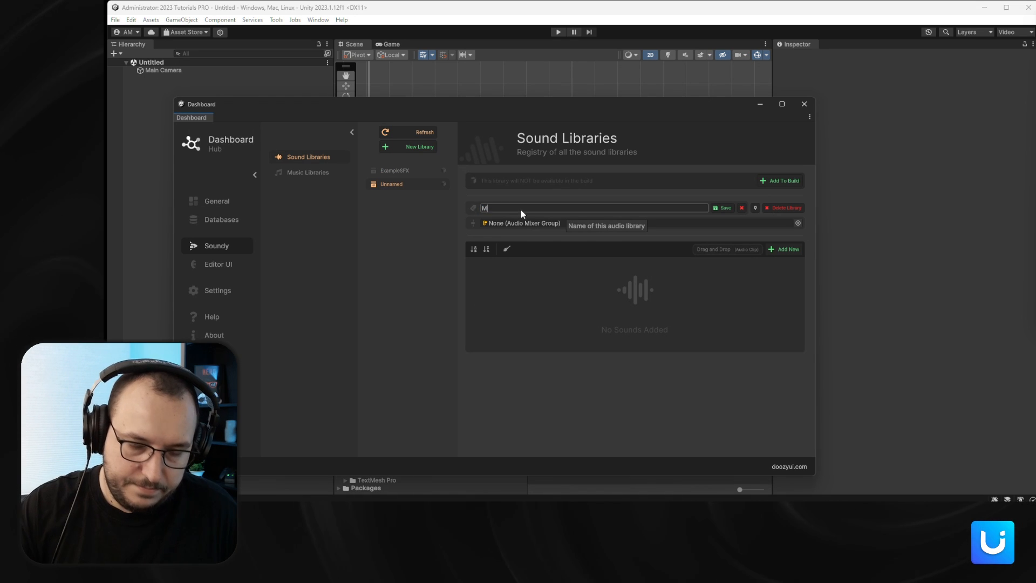
type("ySo")
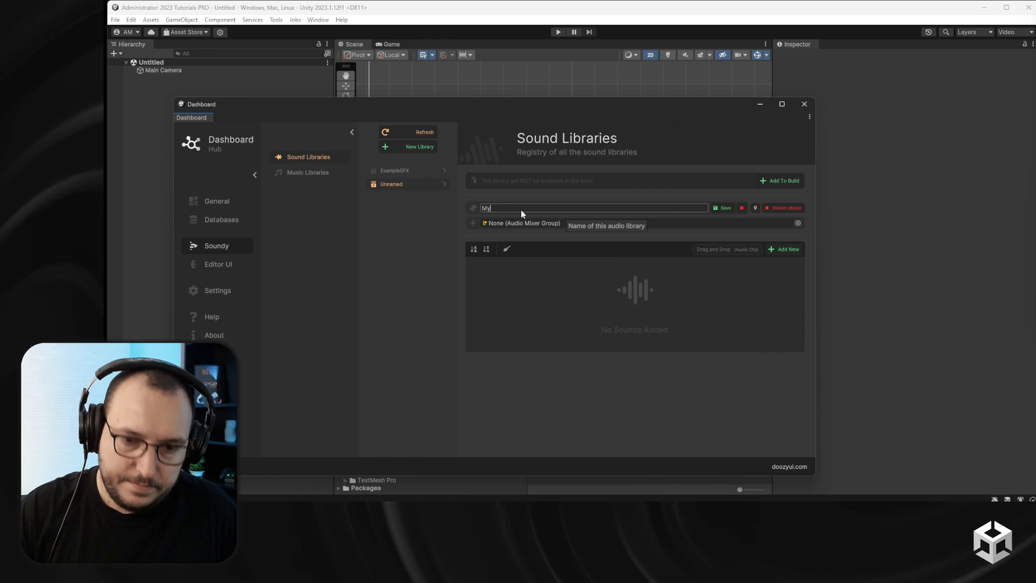
type("unds")
key("Return")
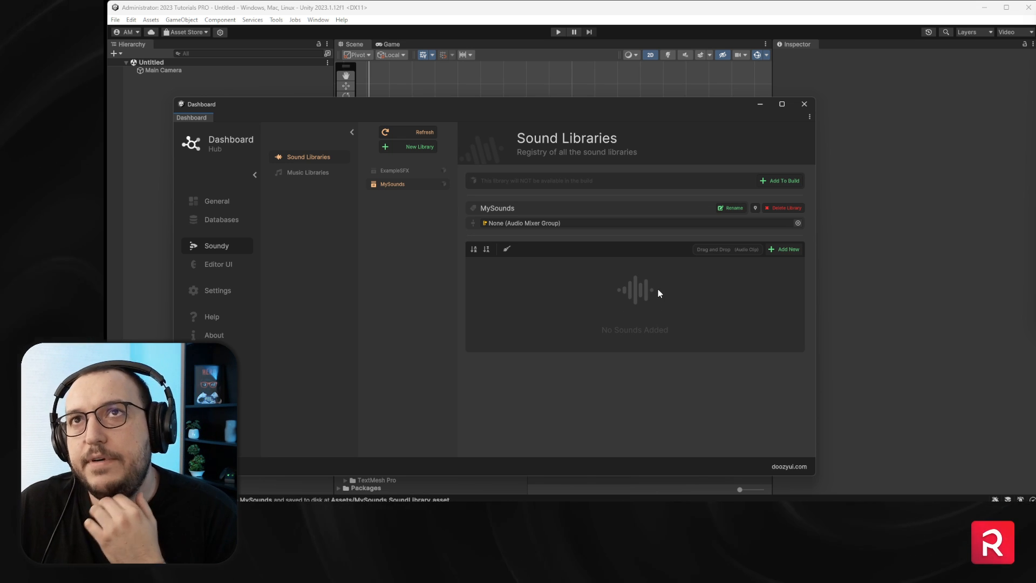
Add the BoxClose1, BoxClose2, BoxOpen1 and BoxOpen2 clips from the SFX folder to the MySounds library.
left_click_drag(486, 114, 379, 119)
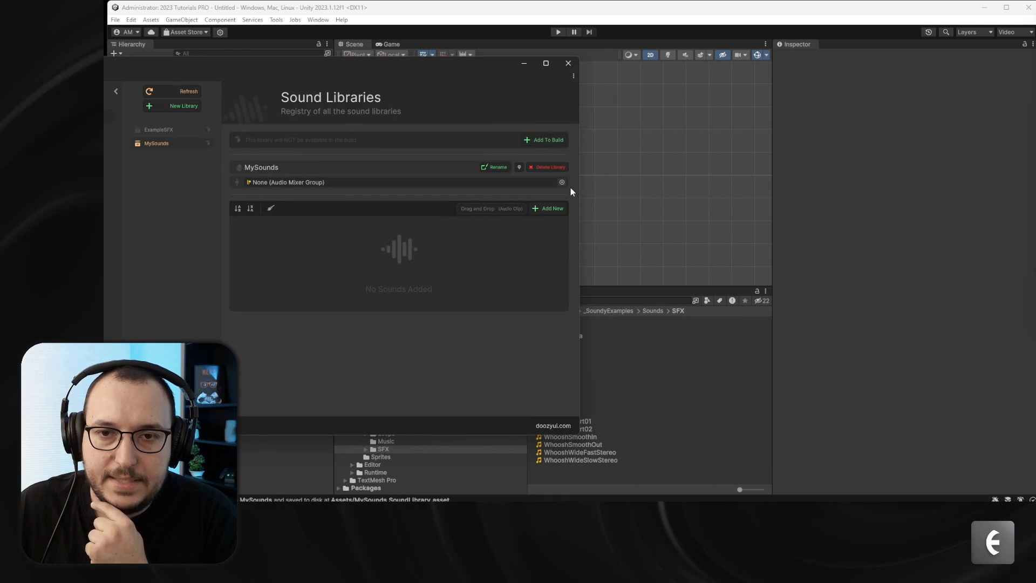
left_click_drag(579, 185, 480, 185)
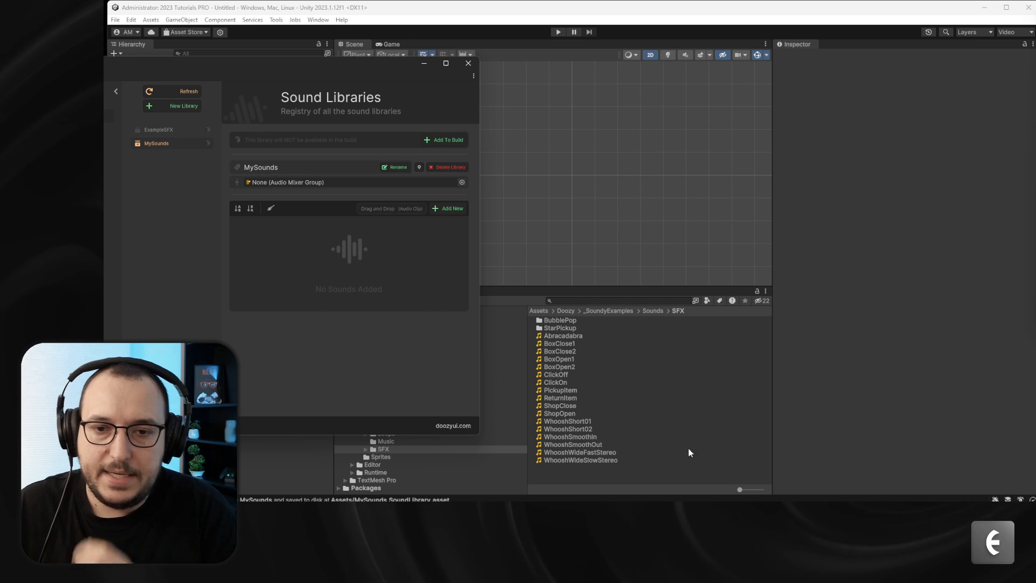
left_click(572, 343)
left_click(576, 352, "ctrl")
left_click(580, 359, "ctrl")
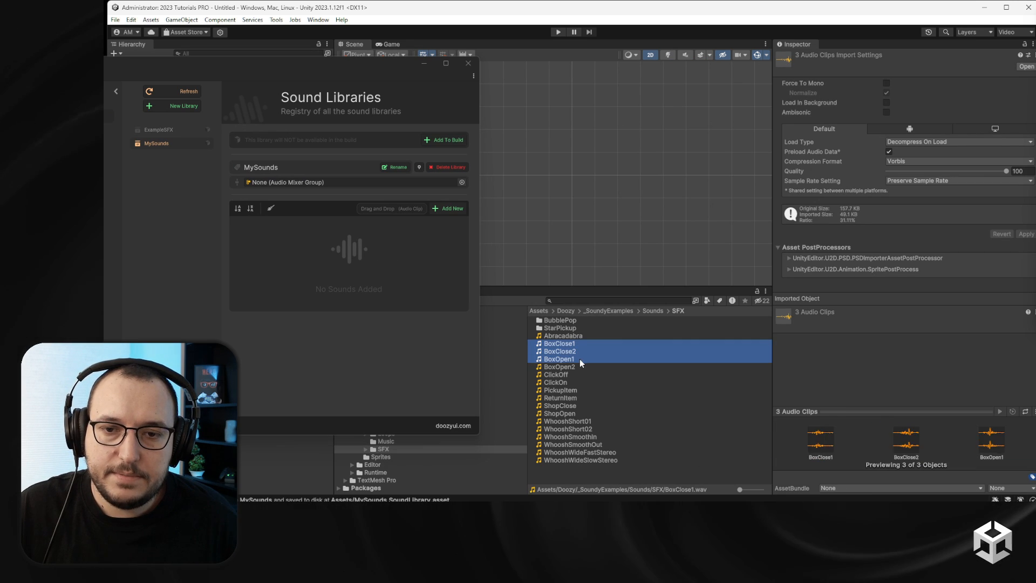
left_click(561, 367, "ctrl")
left_click_drag(574, 352, 383, 209)
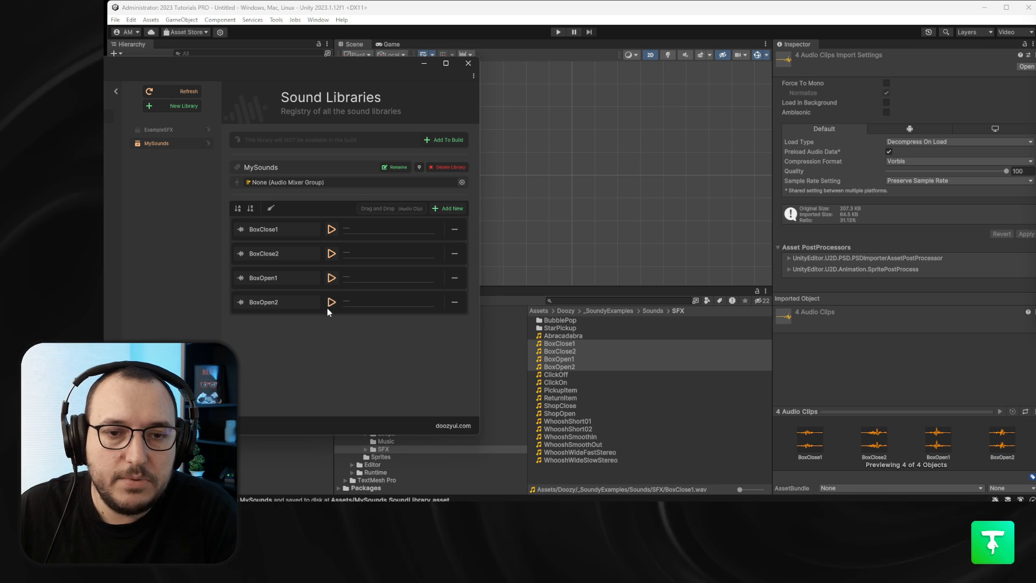
Preview the box opening and closing sounds in the MySounds library.
left_click(331, 229)
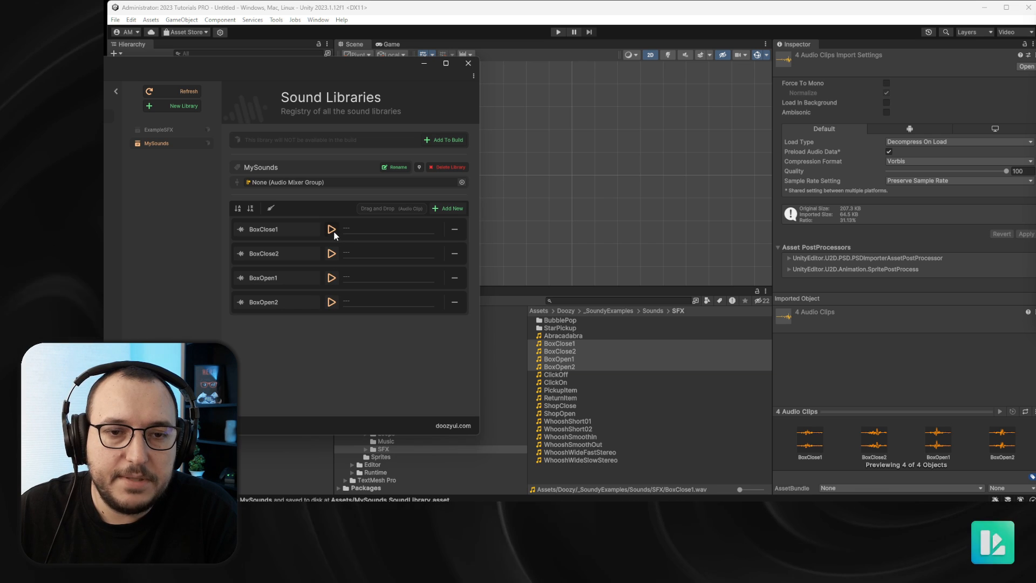
left_click(332, 278)
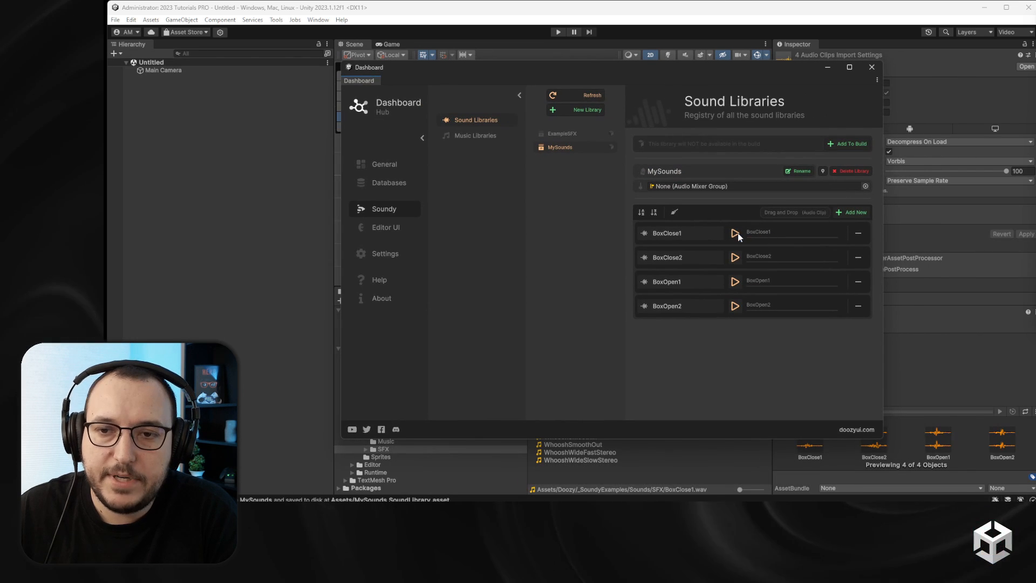
left_click(735, 233)
left_click(736, 258)
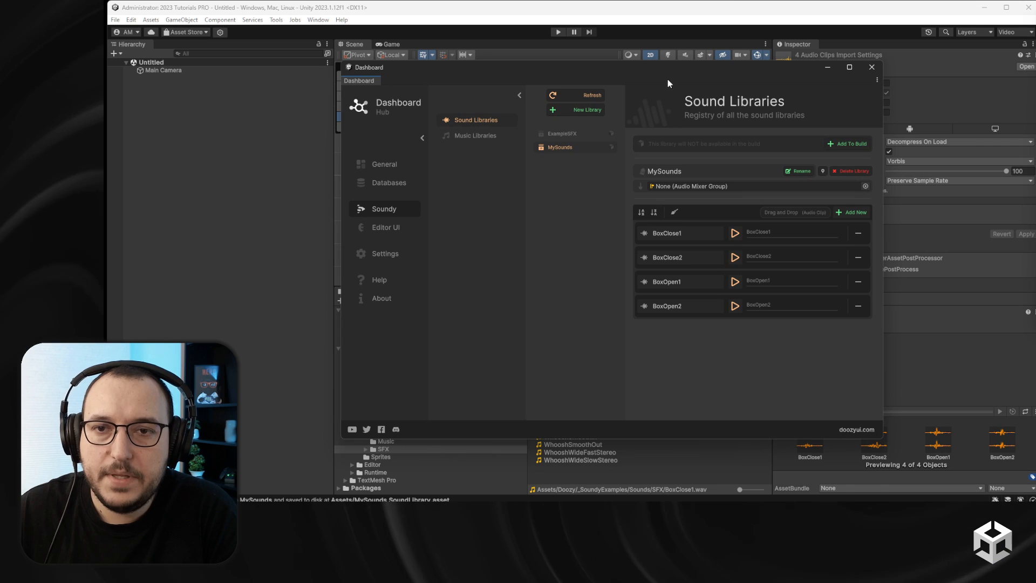
Remove all four box sounds from the MySounds library.
left_click_drag(667, 78, 549, 77)
left_click(740, 232)
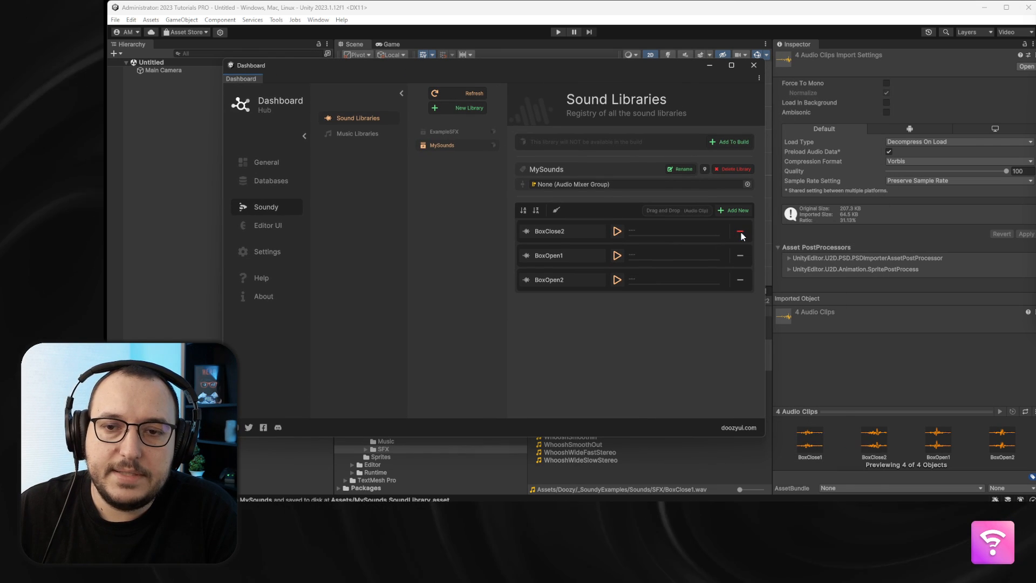
left_click(740, 231)
left_click(740, 231)
left_click(740, 233)
Add a new empty sound to MySounds and assign it the PickupItem clip from the SFX folder.
left_click(731, 213)
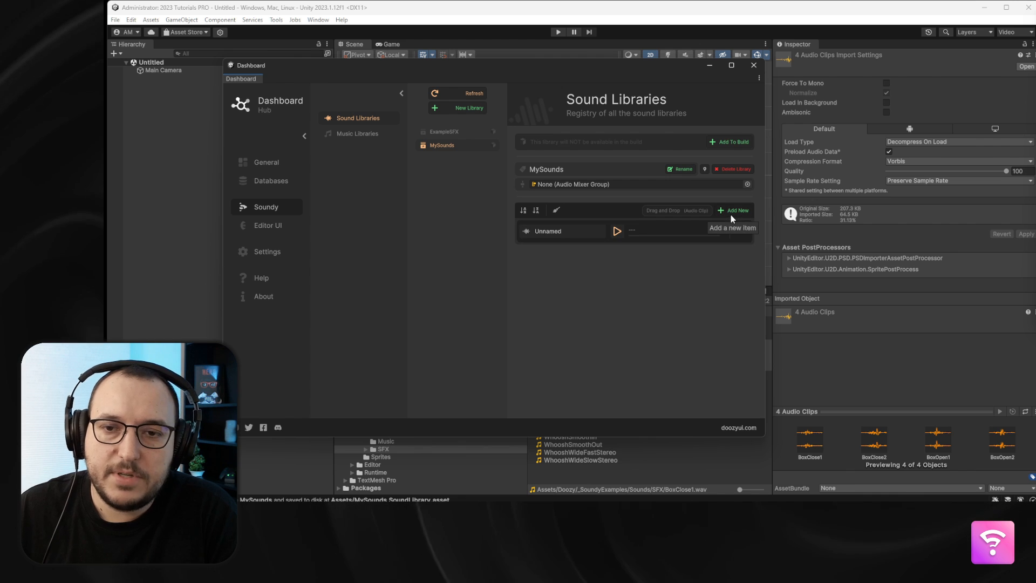
left_click(544, 232)
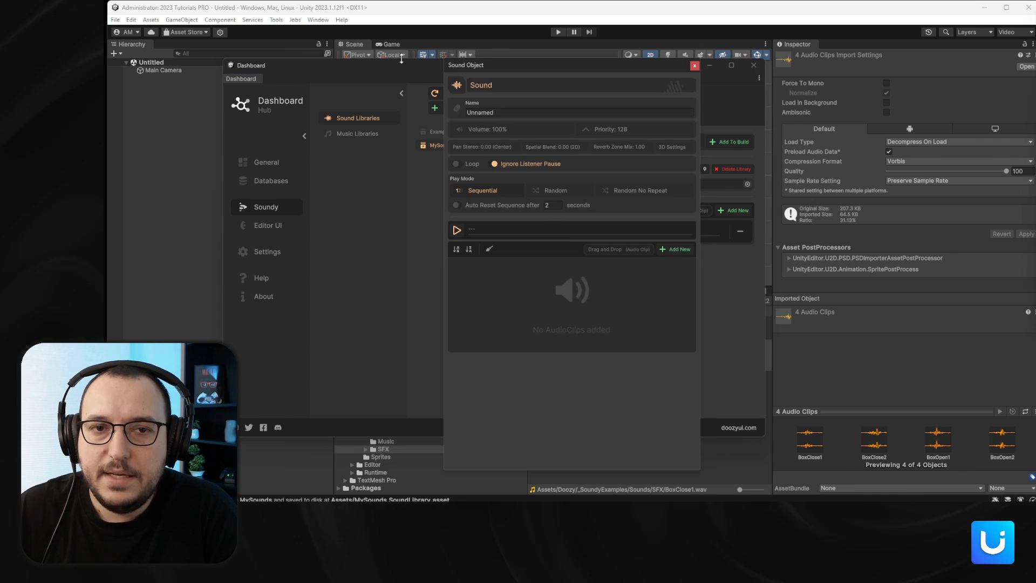
left_click(249, 80)
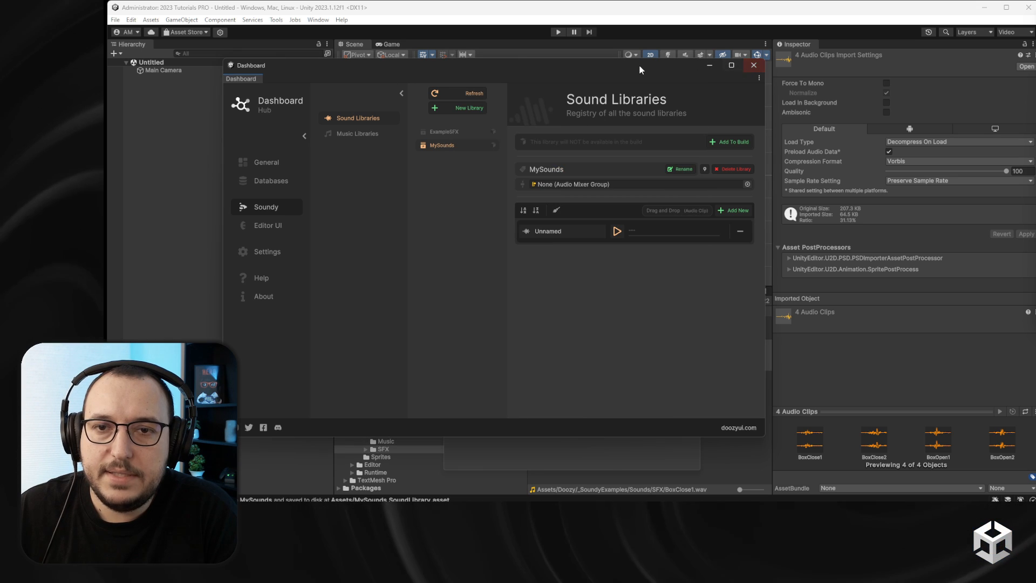
left_click_drag(646, 66, 309, 79)
left_click_drag(584, 64, 442, 60)
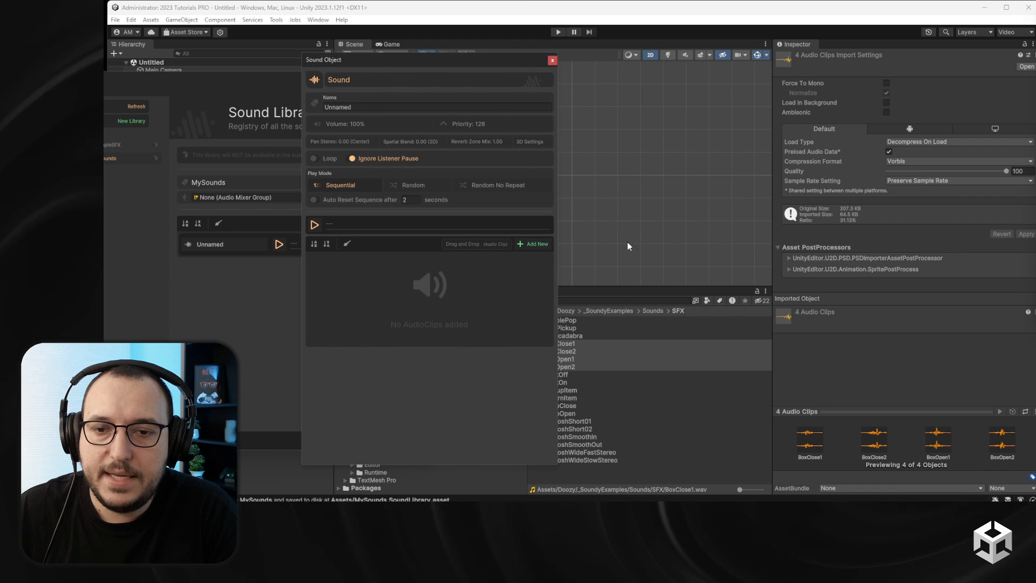
left_click(615, 352)
left_click(579, 391)
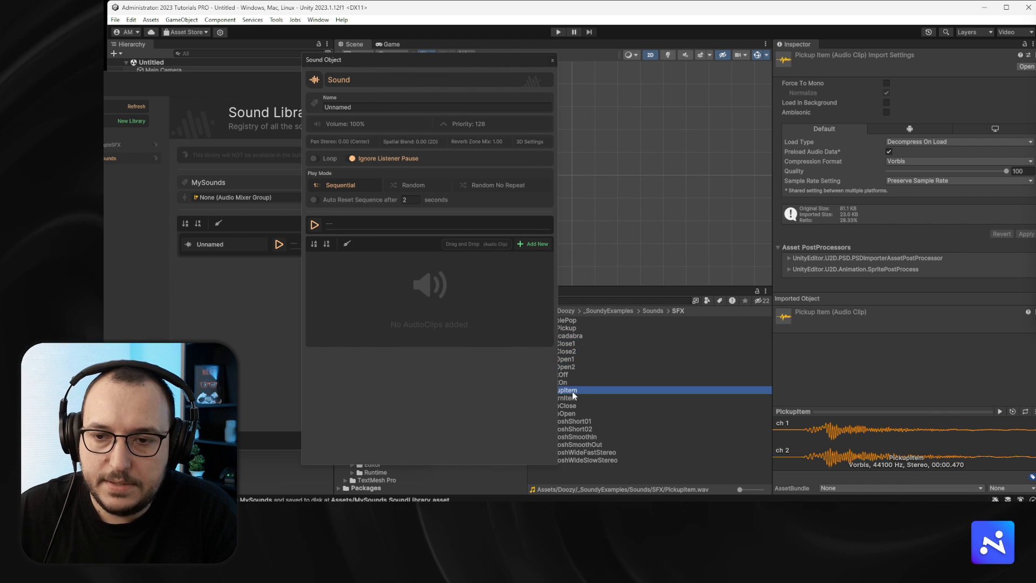
left_click_drag(574, 395, 470, 248)
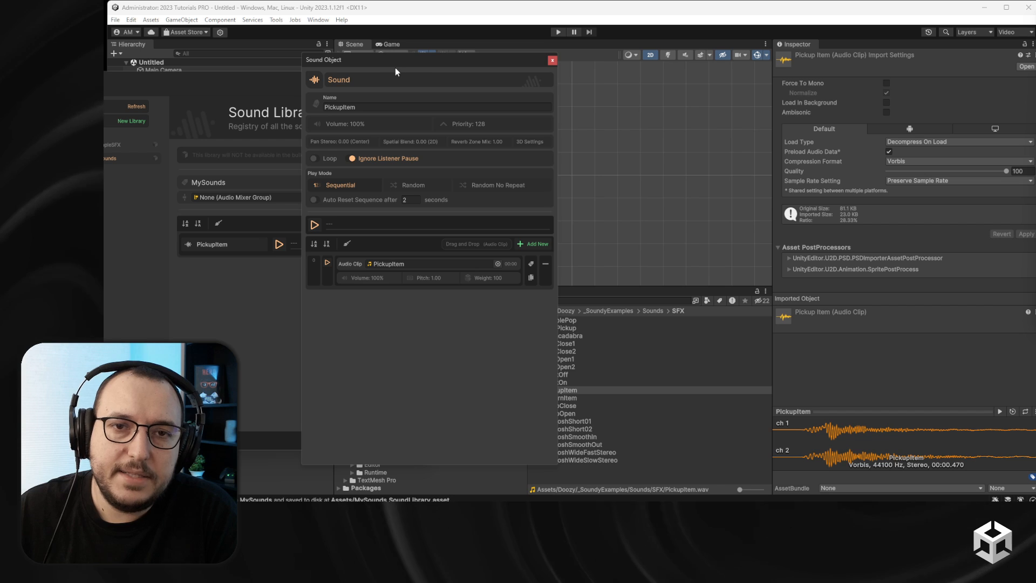
Preview the PickupItem sound in its Sound Object window.
left_click_drag(395, 61, 565, 62)
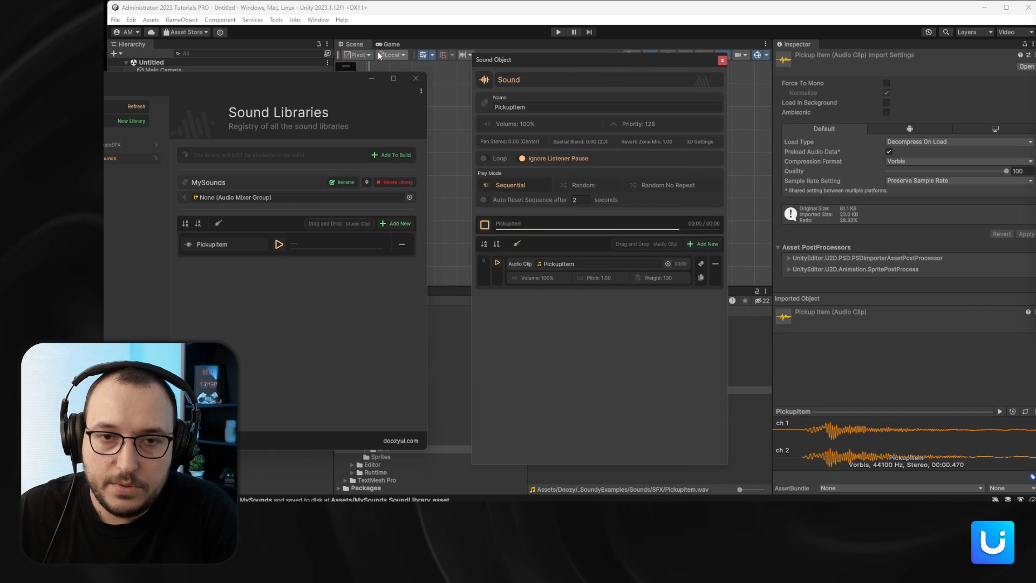
left_click_drag(378, 78, 495, 85)
left_click(528, 87)
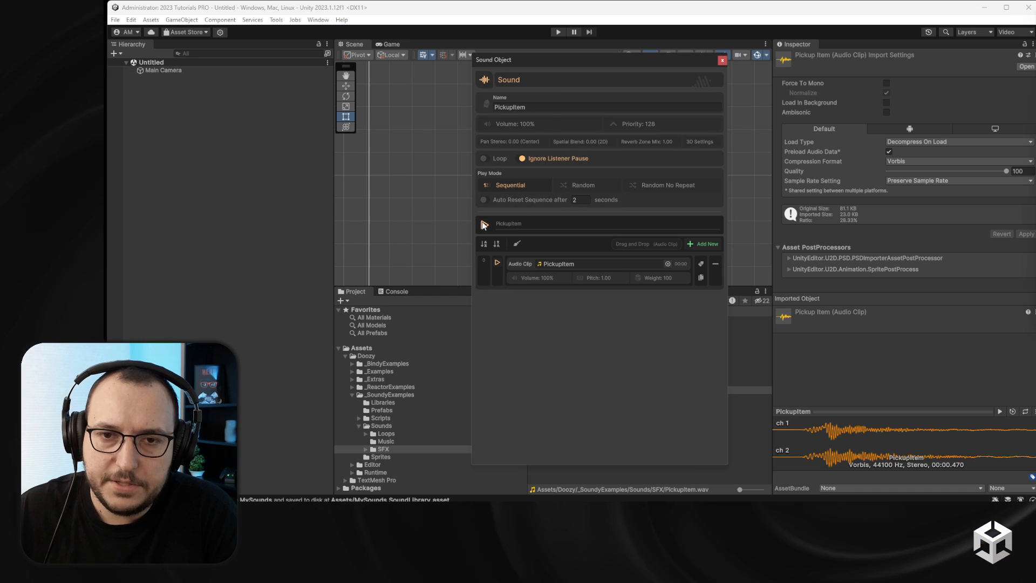
left_click(484, 224)
left_click_drag(571, 67, 365, 76)
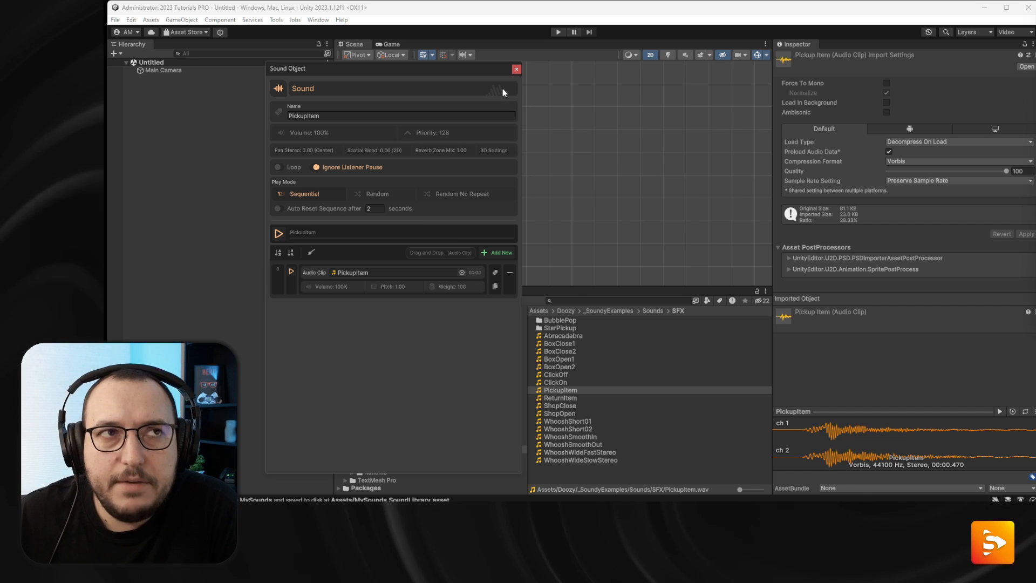
Close the Sound Object window, reopen the Doozy Dashboard and remove PickupItem from the MySounds library.
left_click(519, 70)
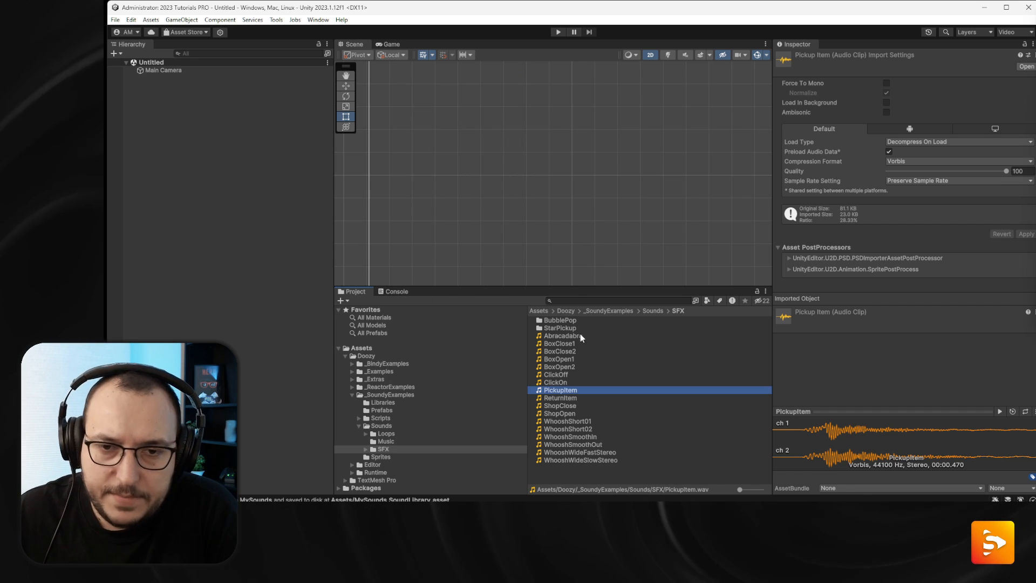
left_click(276, 20)
mouse_move(315, 34)
left_click(375, 33)
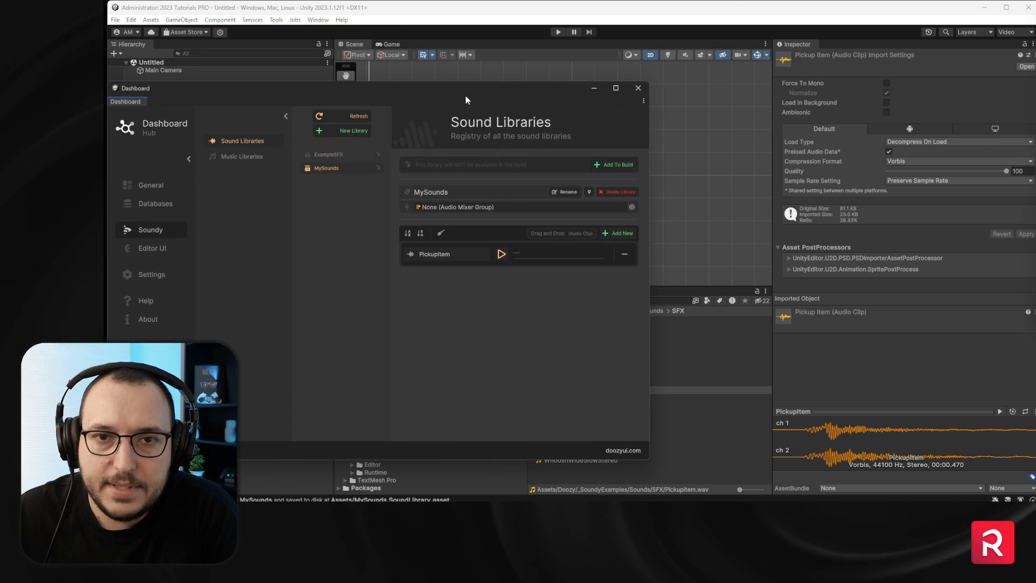
left_click_drag(465, 96, 369, 94)
left_click(527, 252)
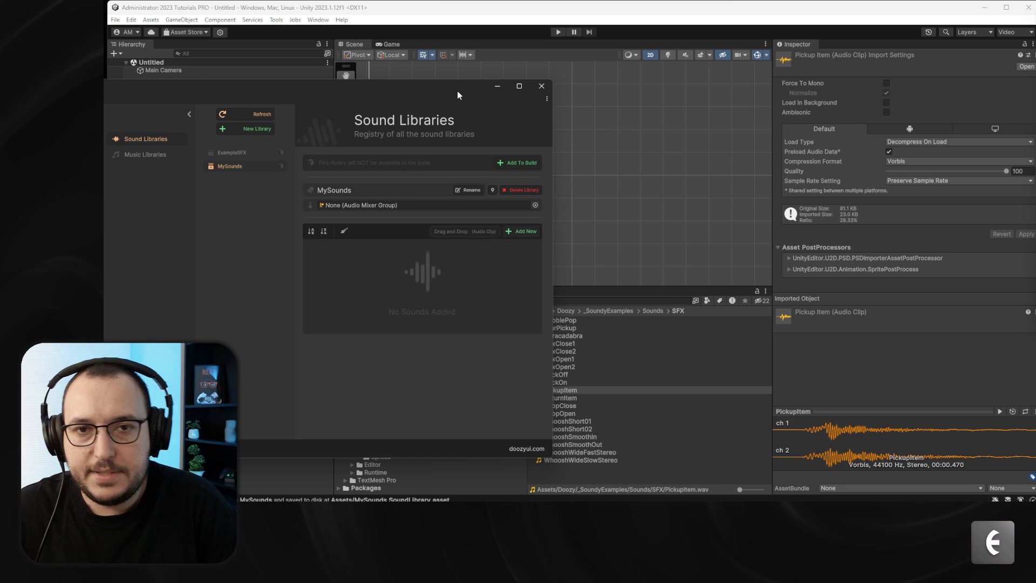
Add the seven consecutive SFX clips from BoxClose1 through PickupItem to the MySounds library as separate sounds.
left_click_drag(458, 91, 350, 88)
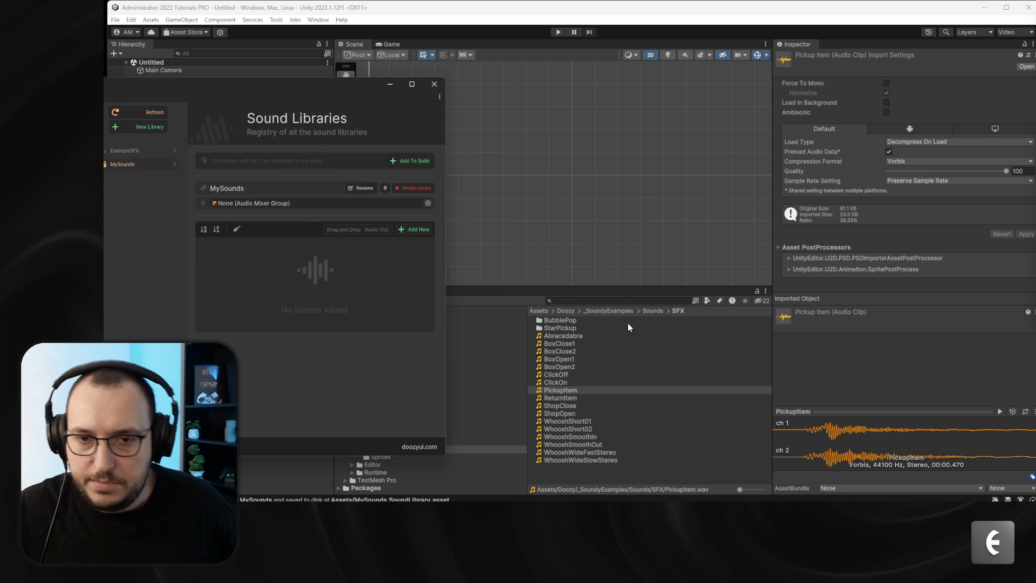
left_click(563, 336)
left_click(565, 459, "shift")
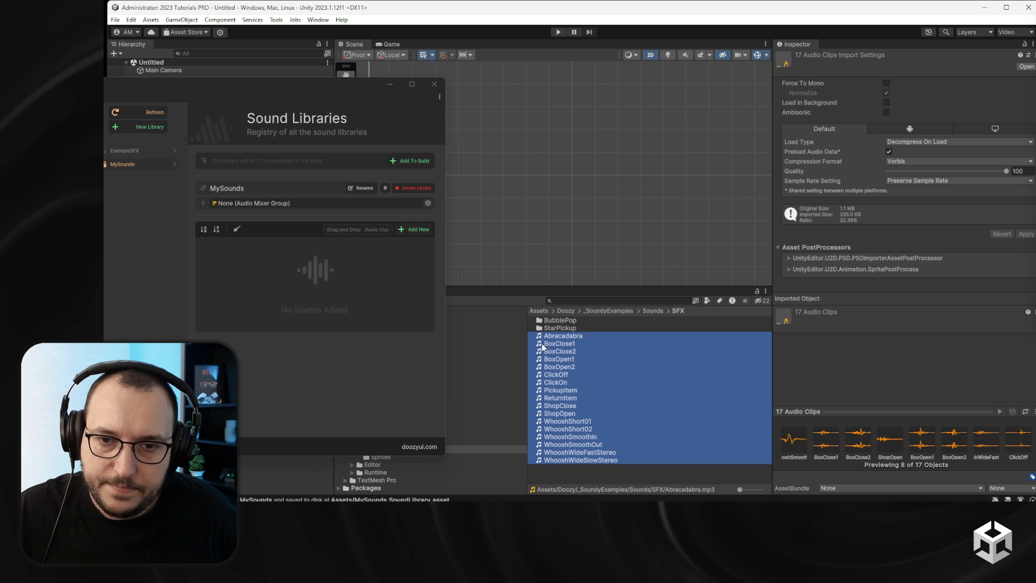
left_click(556, 343)
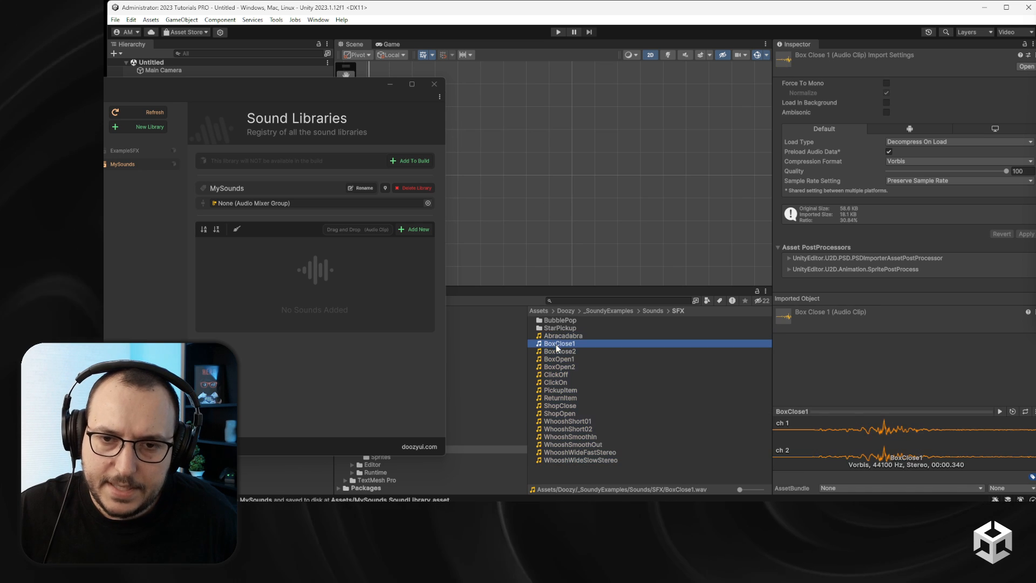
left_click(564, 379, "shift")
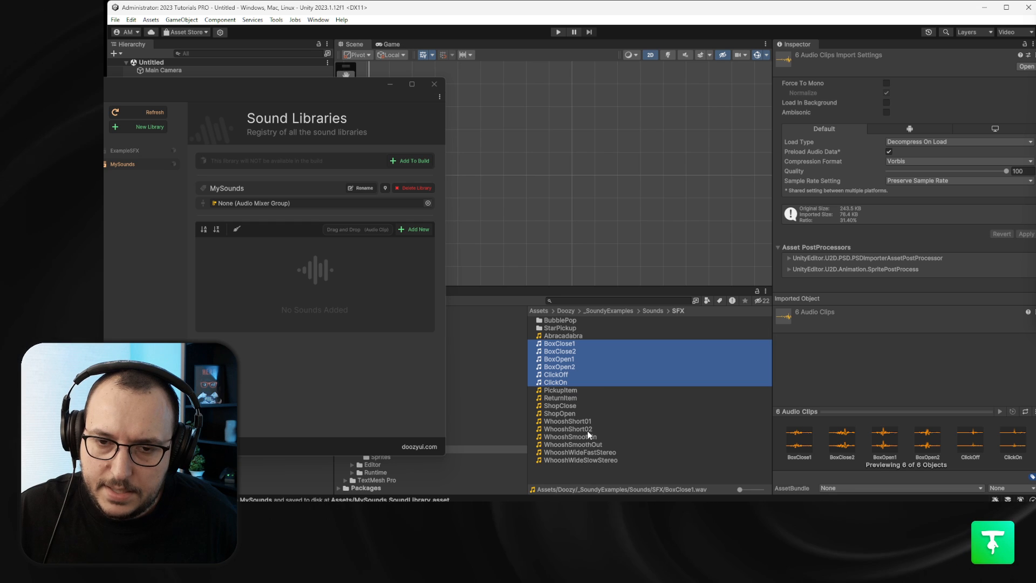
left_click(560, 390, "shift")
left_click_drag(560, 390, 364, 231)
Preview the BoxClose1 and BoxClose2 sounds in the MySounds library.
left_click_drag(294, 86, 523, 91)
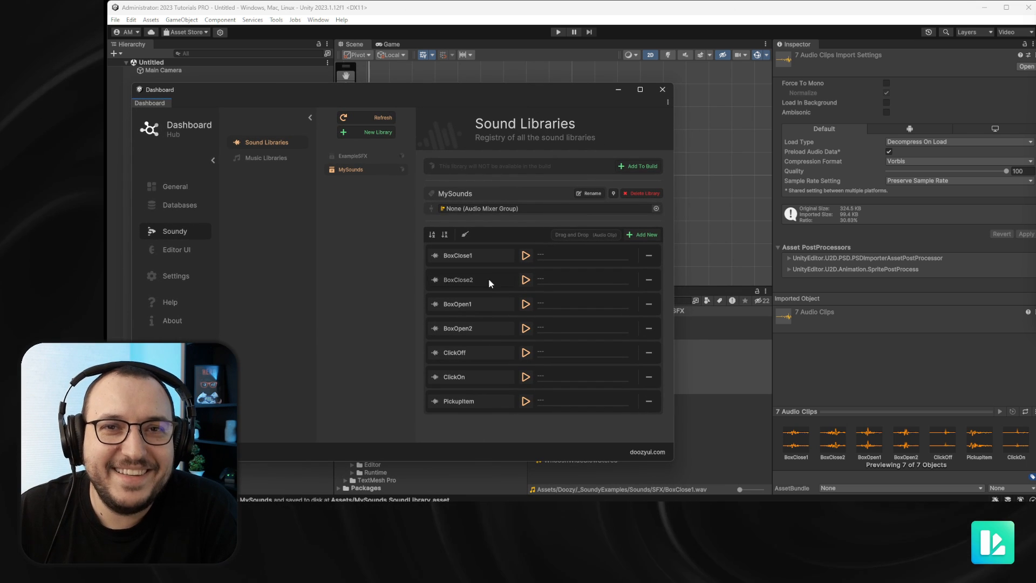
left_click(525, 256)
left_click(526, 279)
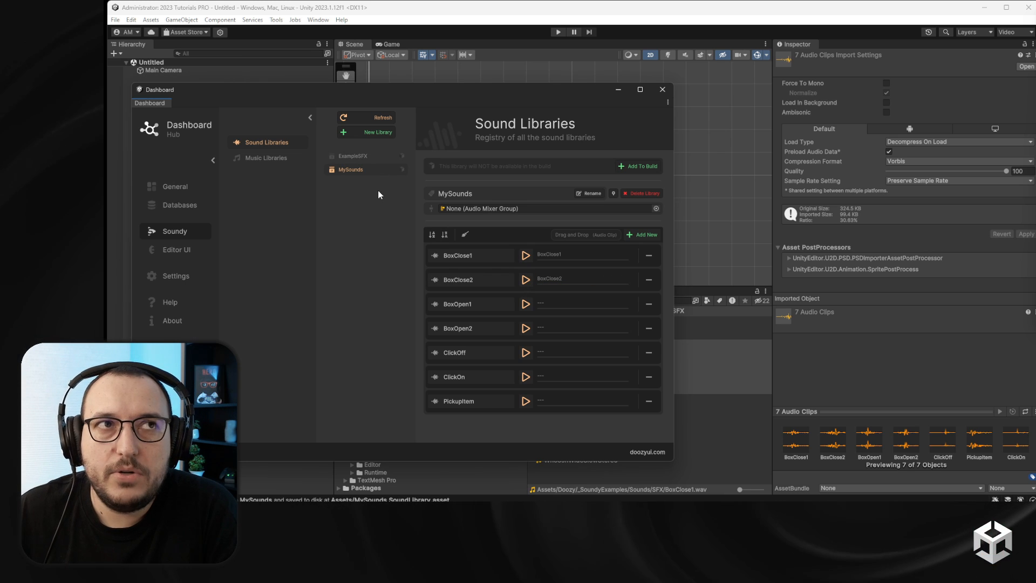
Move the Dashboard away from the Hierarchy and create an empty GameObject in the untitled scene.
left_click_drag(387, 91, 627, 222)
right_click(174, 101)
left_click(187, 237)
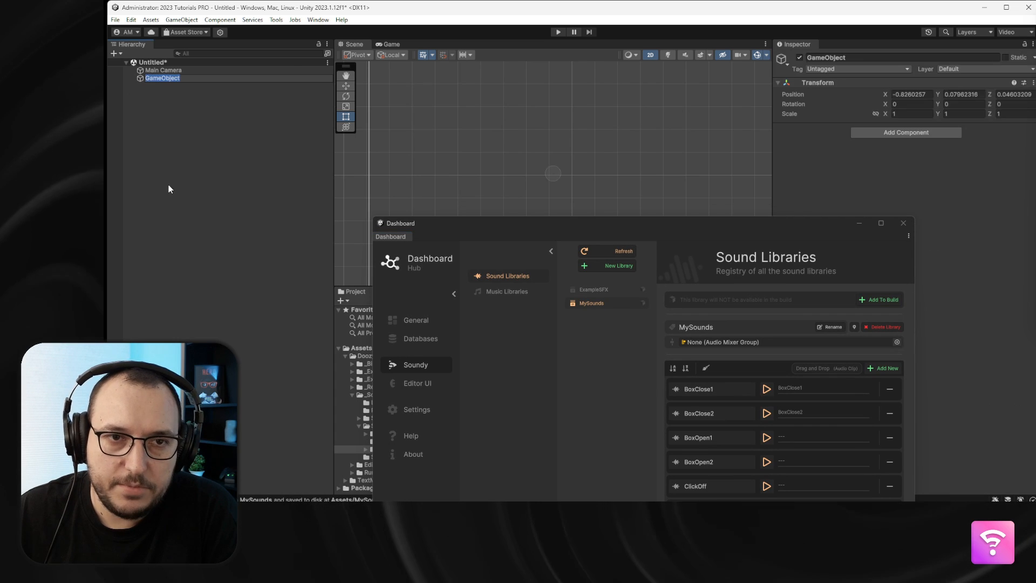
Add a Sound Player component to the new GameObject.
left_click(169, 189)
left_click(865, 135)
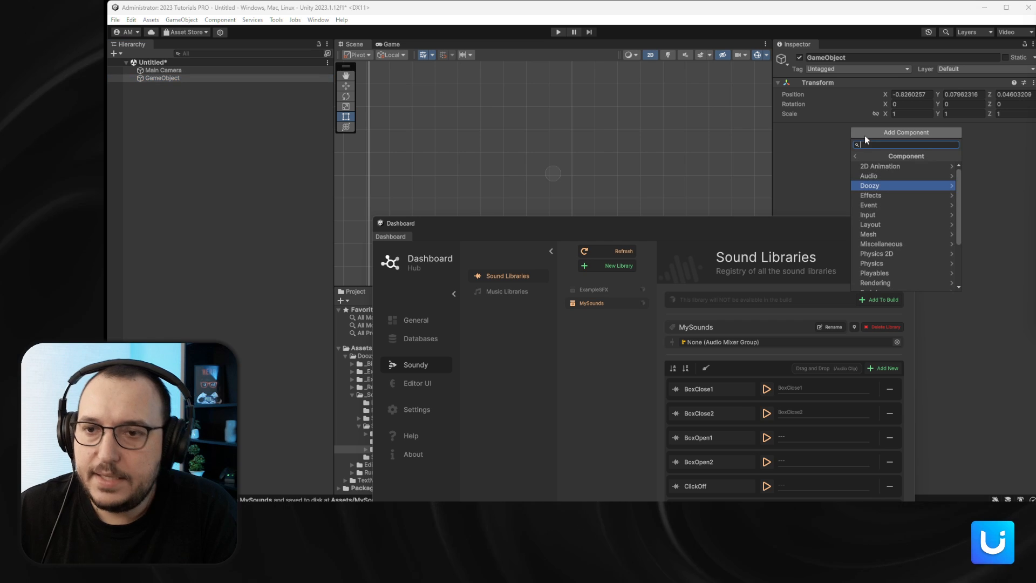
type("sound")
key("BackSpace")
key("BackSpace")
key("BackSpace")
key("BackSpace")
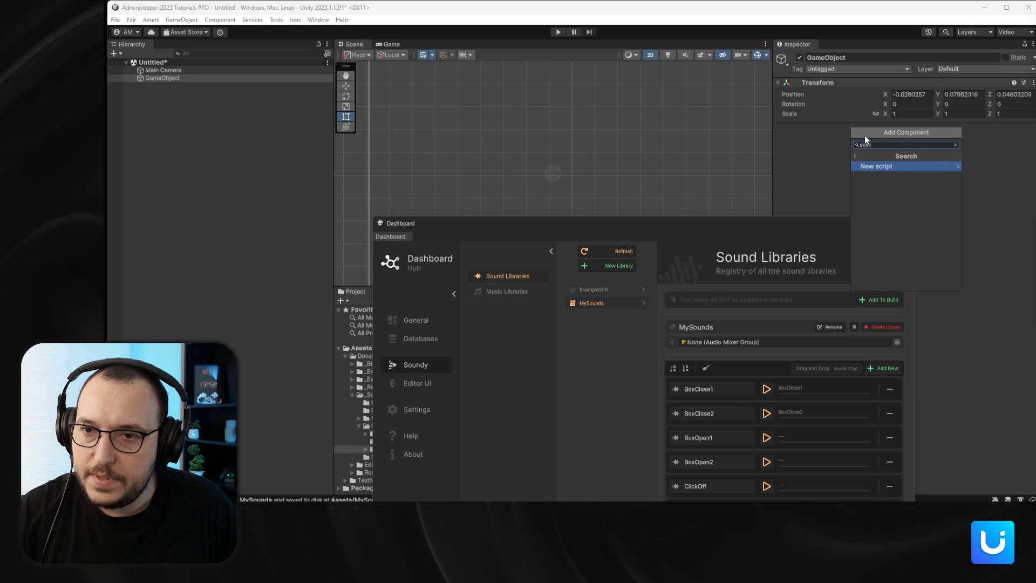
type("ound")
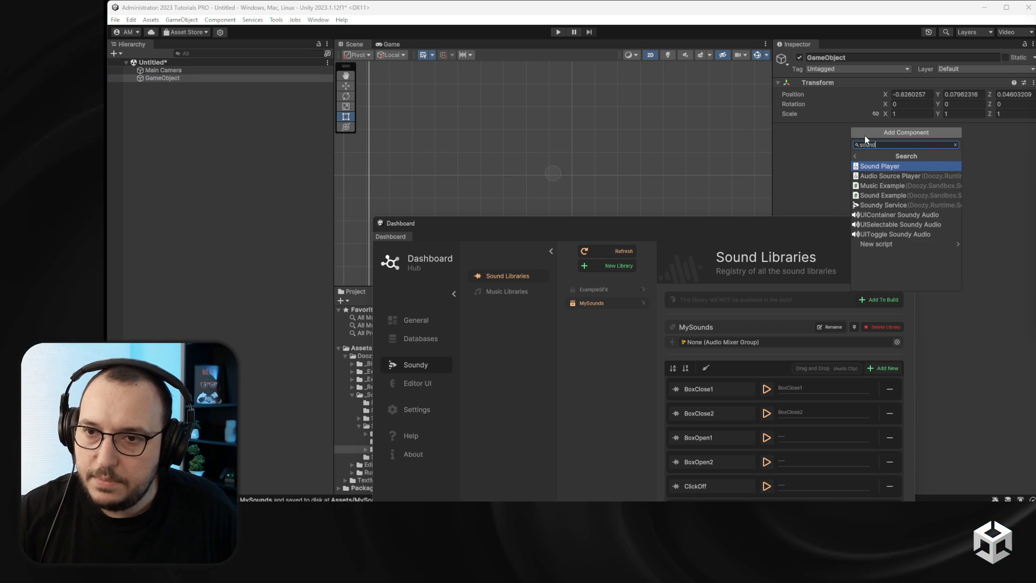
key("Return")
Assign the PickupItem sound from the MySounds library to the Sound Player and close the Dashboard.
left_click_drag(791, 224, 542, 102)
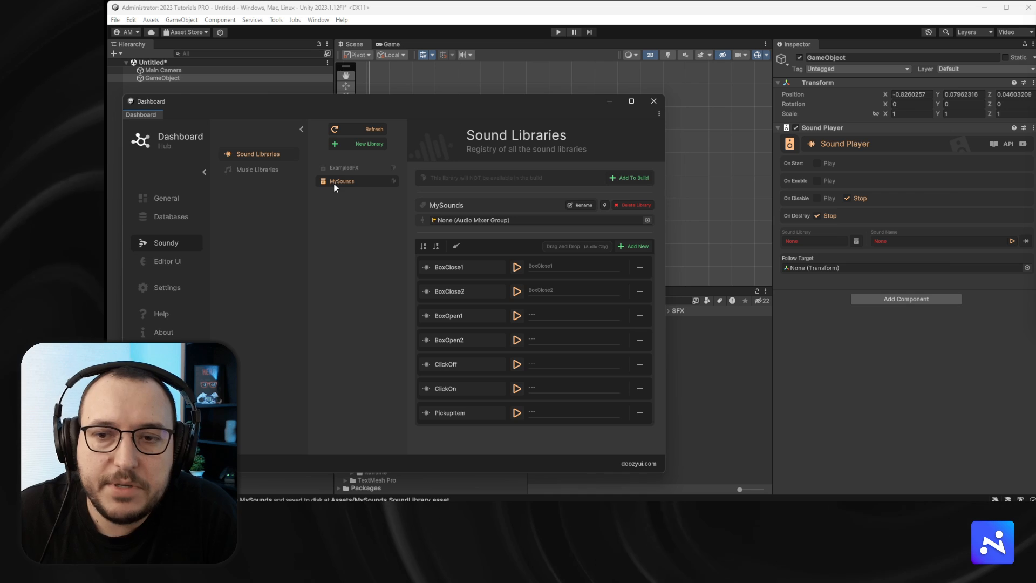
left_click(844, 240)
left_click(807, 277)
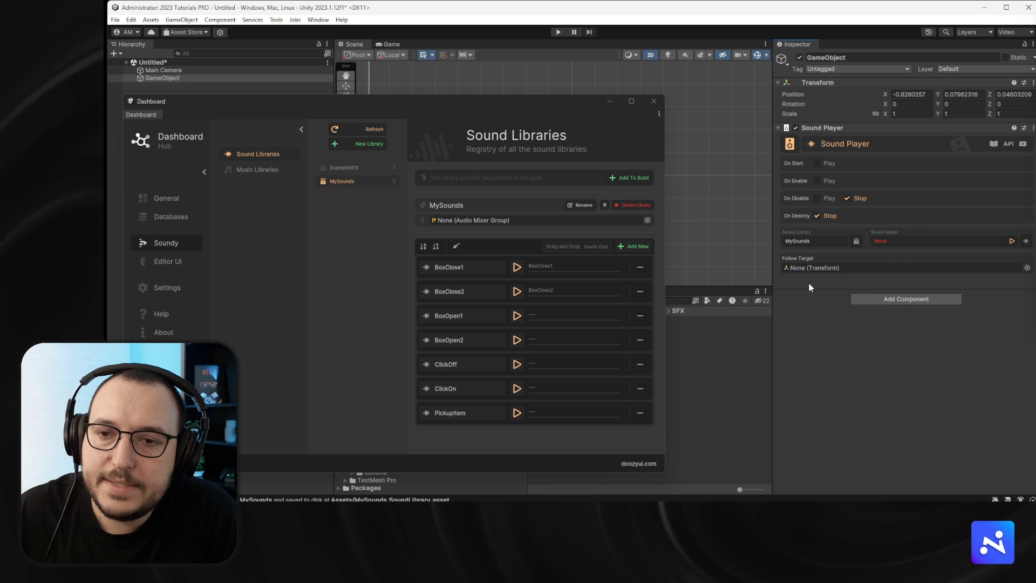
left_click(881, 243)
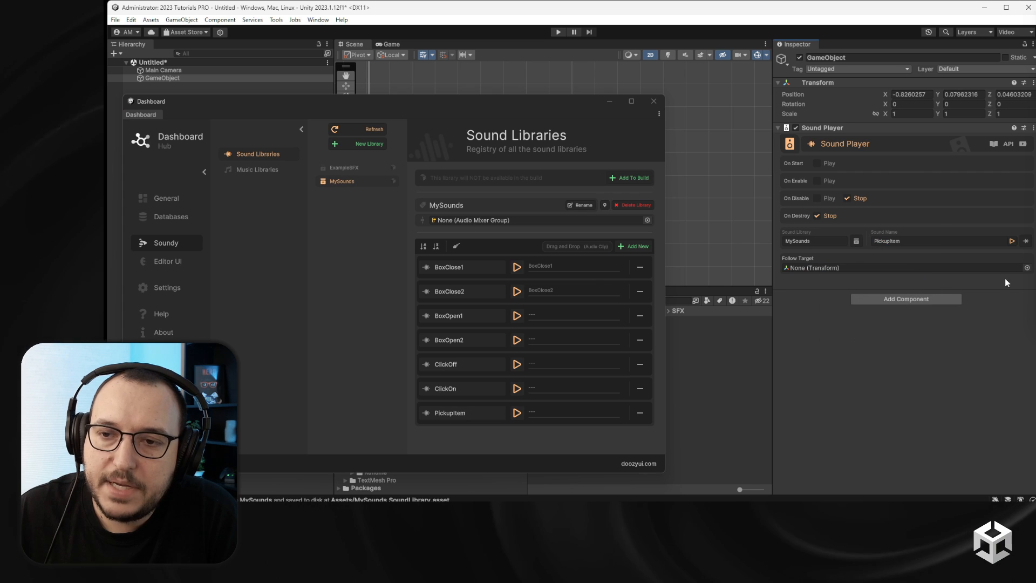
left_click(858, 335)
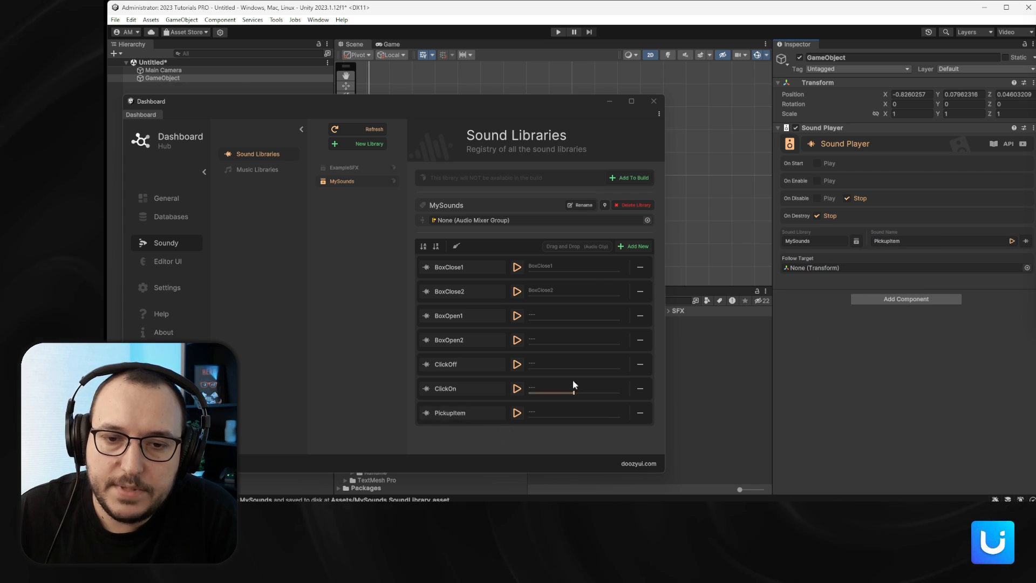
left_click(653, 101)
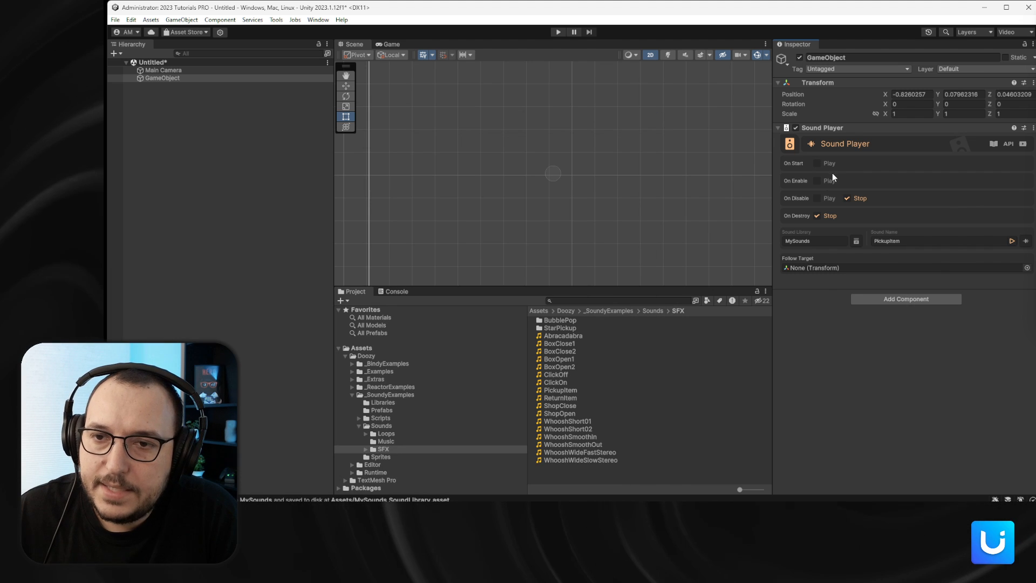
Set the Sound Player to play On Enable, deactivate the GameObject, and activate it in Play mode to test the sound.
left_click(799, 58)
left_click(559, 33)
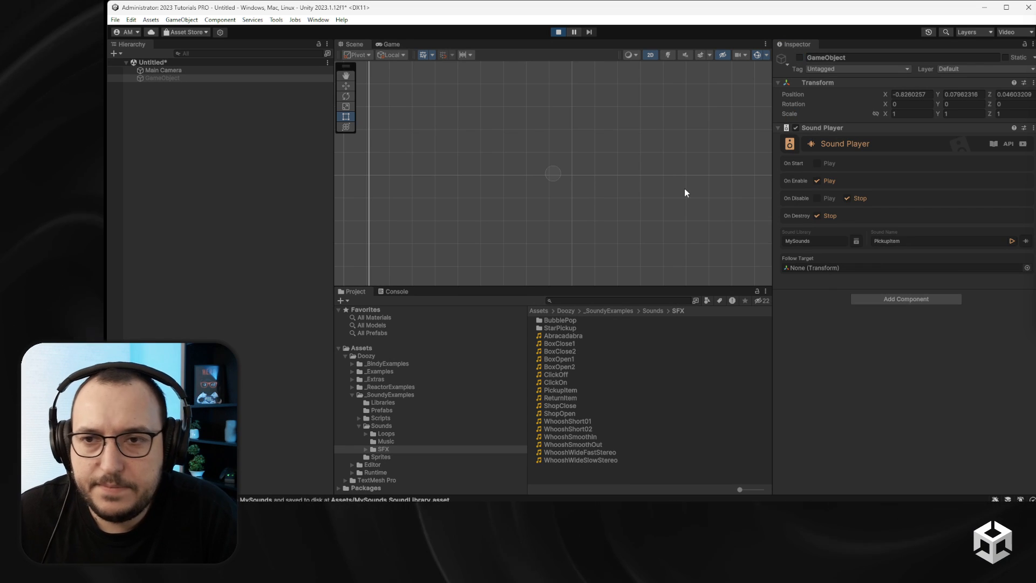
left_click(801, 57)
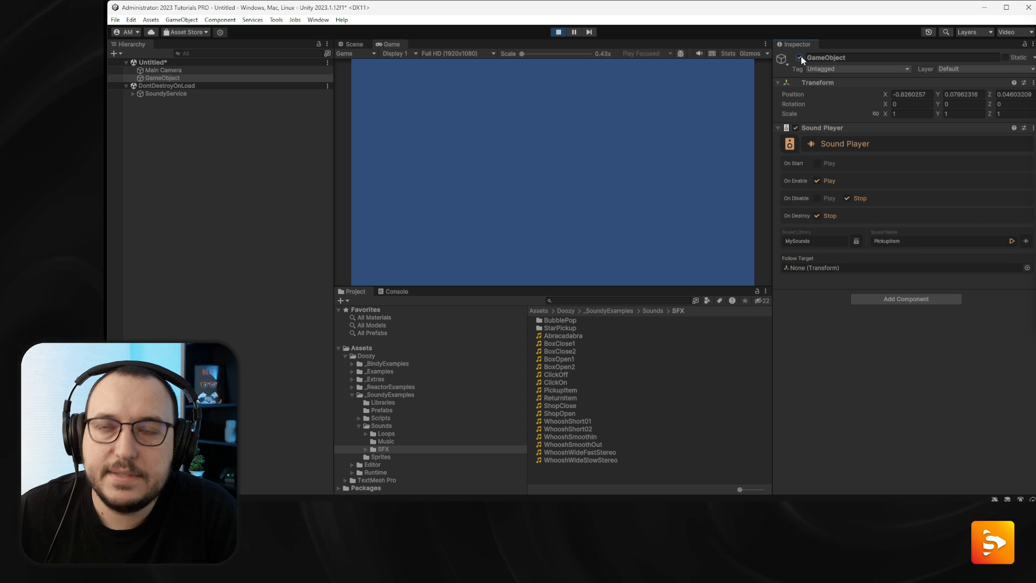
Expand SoundyService's Sound Channels, test playing On Disable instead of On Enable by deactivating the GameObject, and exit Play mode.
left_click(133, 94)
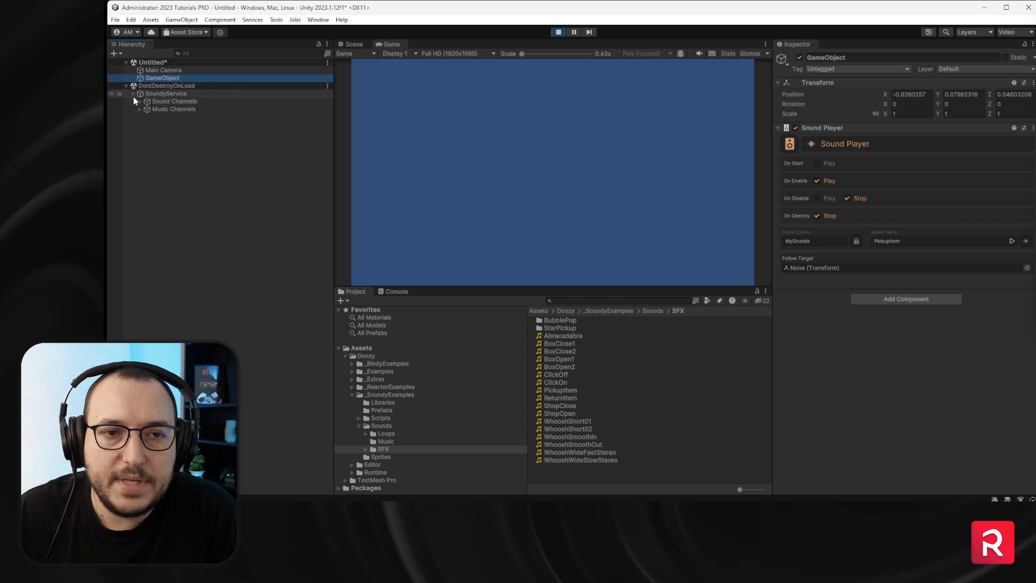
left_click(139, 102)
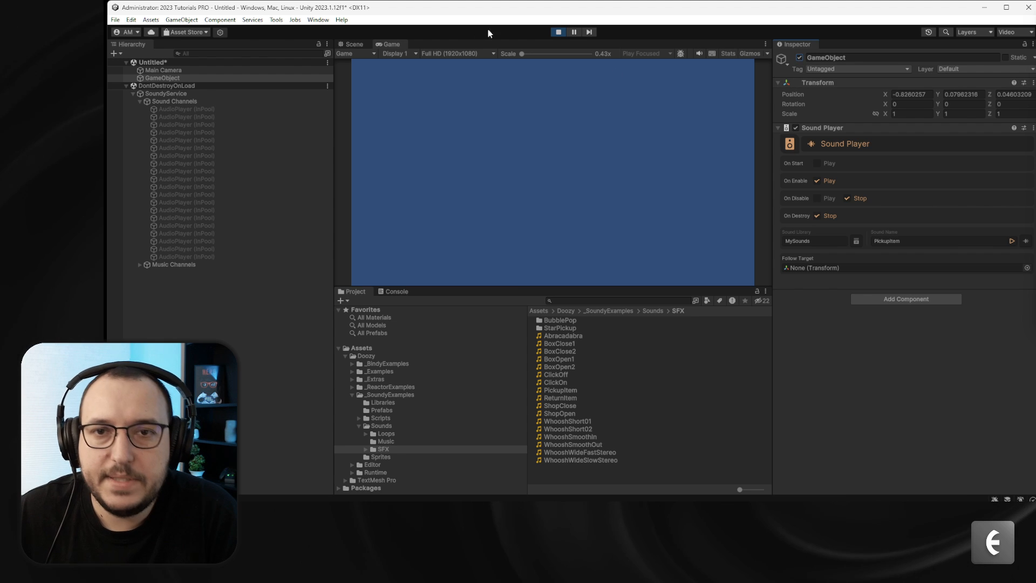
left_click(817, 181)
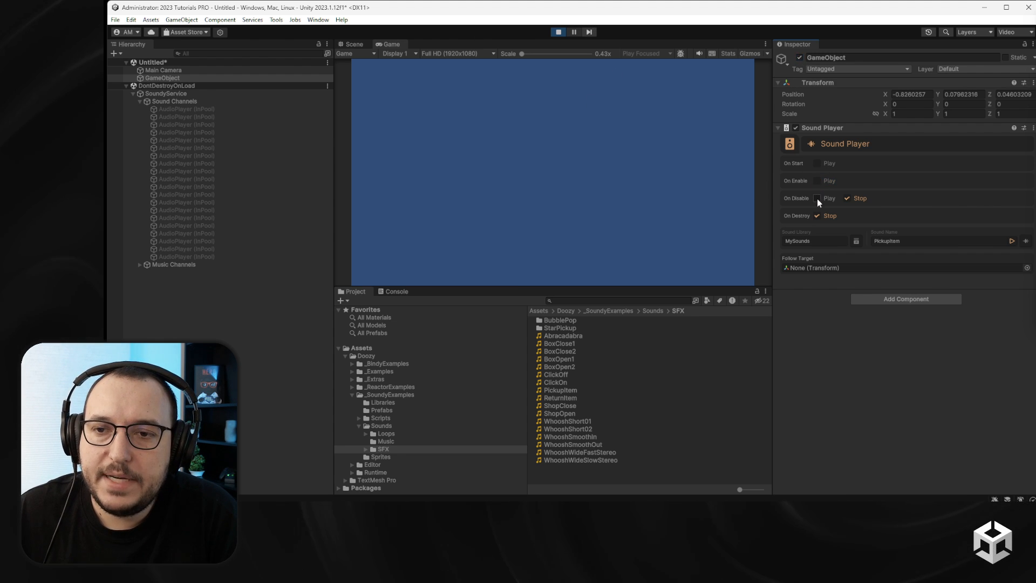
left_click(799, 57)
left_click(847, 198)
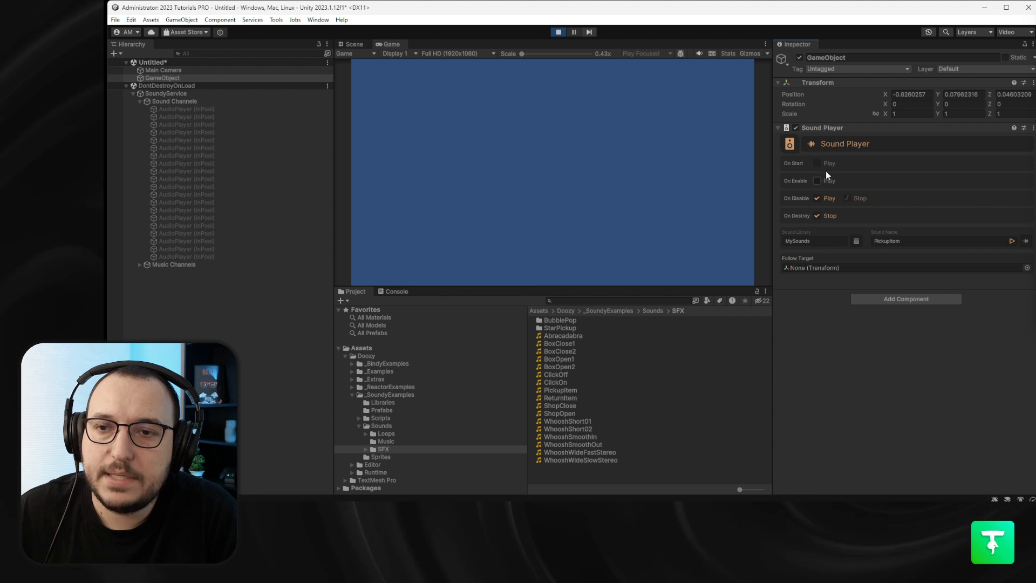
left_click(799, 57)
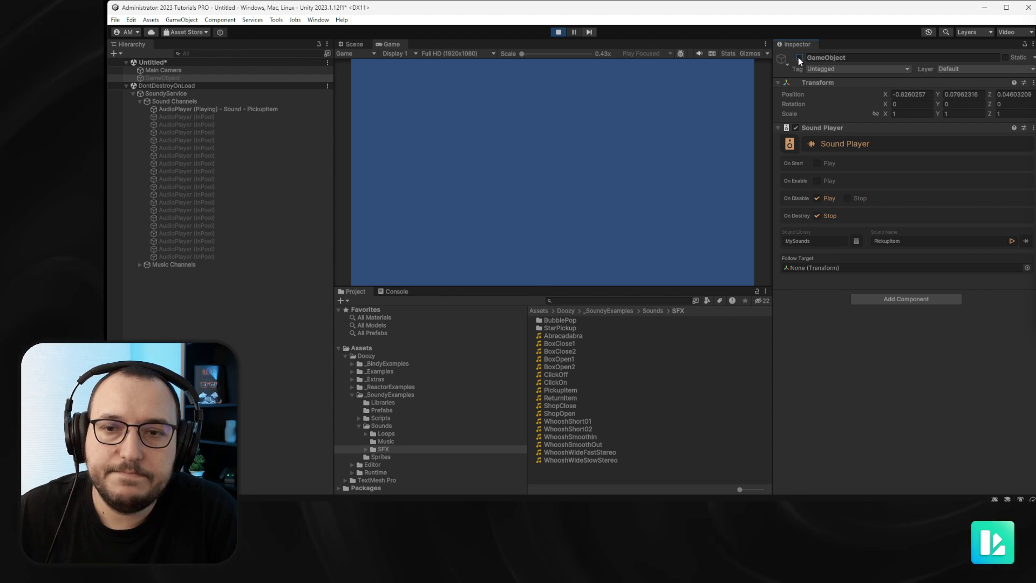
left_click(559, 32)
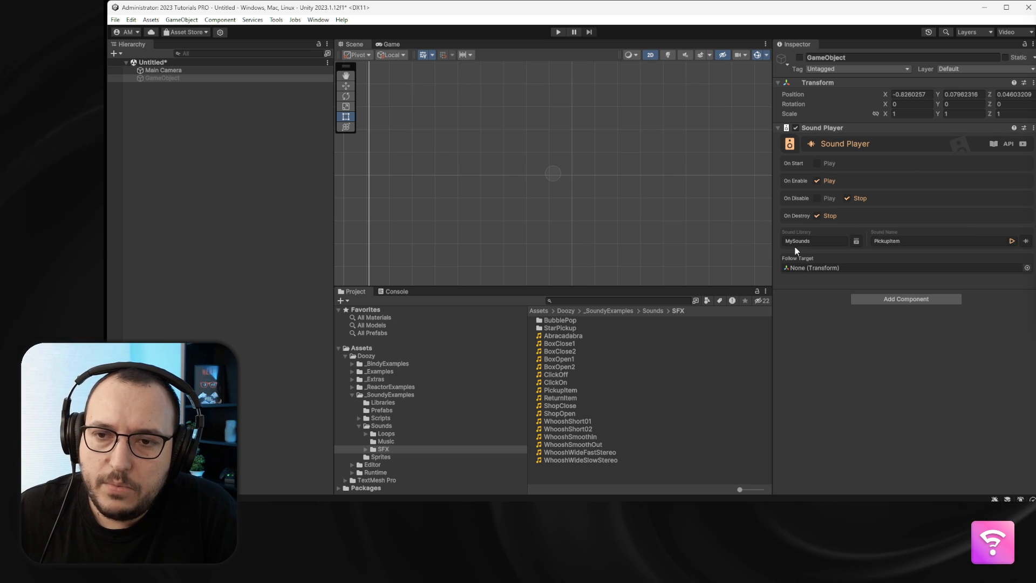
Open the Sound Player's PickupItem sound in its Sound Object window, preview it, and close the window.
left_click(1026, 241)
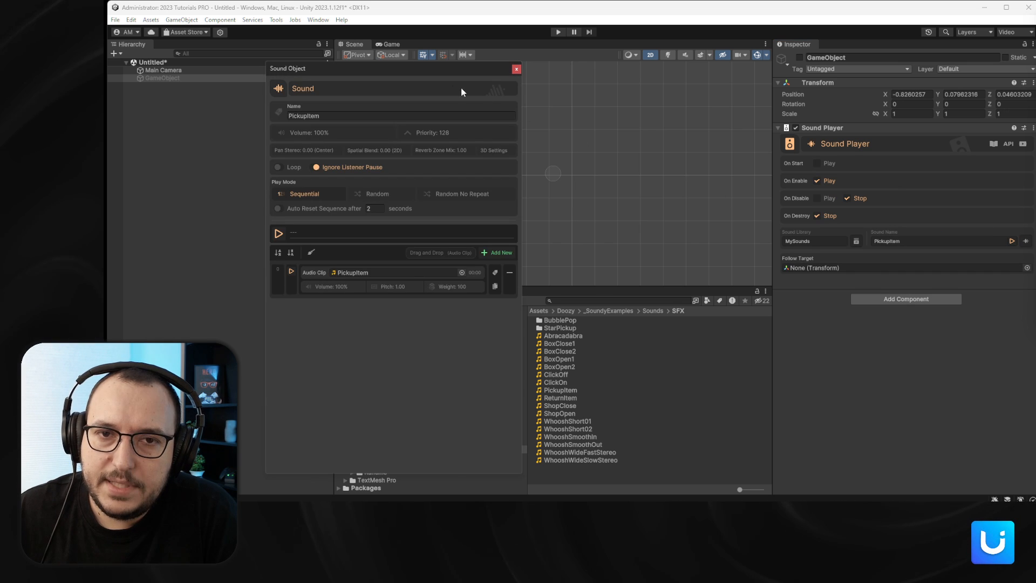
left_click_drag(441, 77, 617, 83)
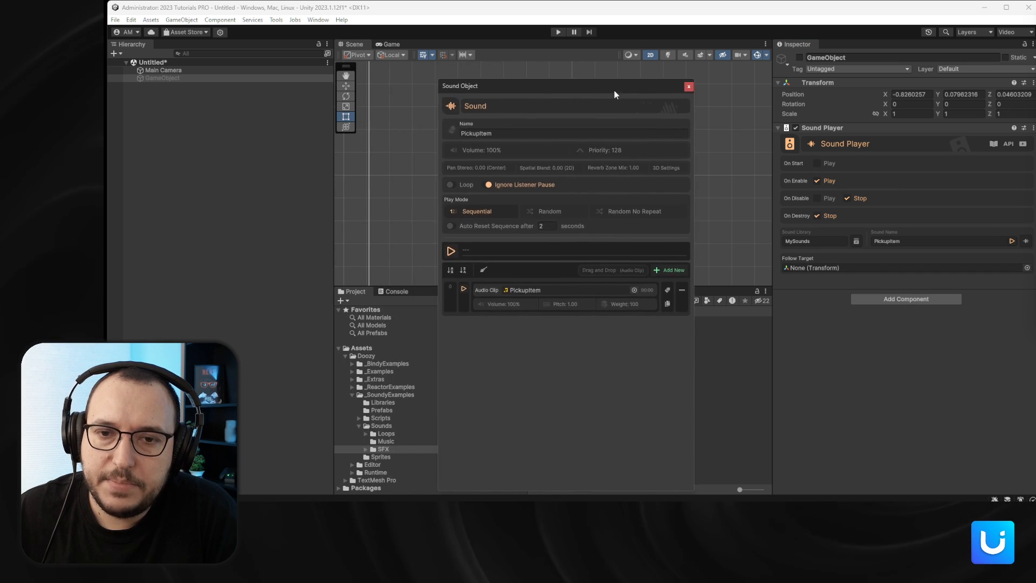
left_click(453, 240)
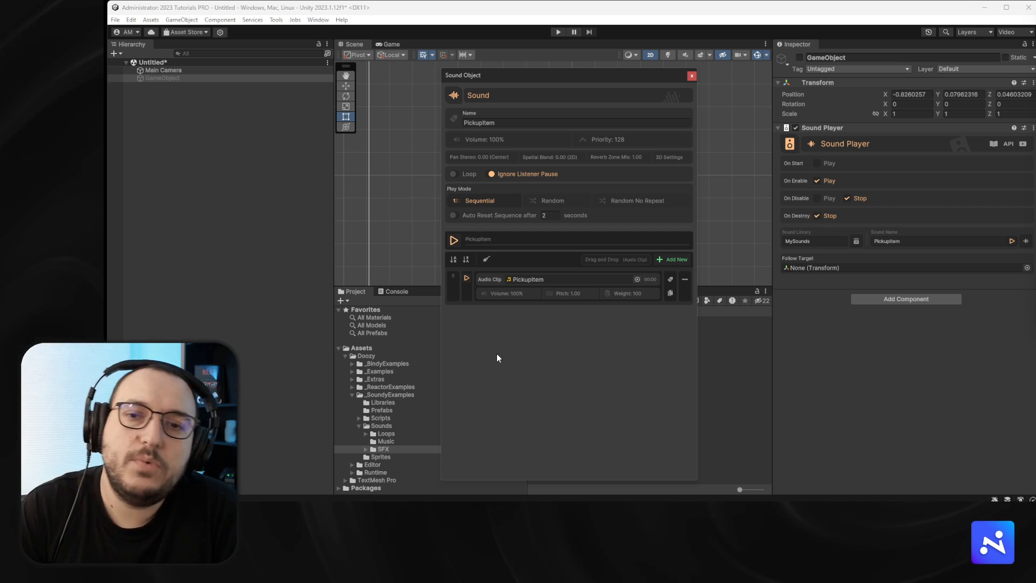
left_click(692, 75)
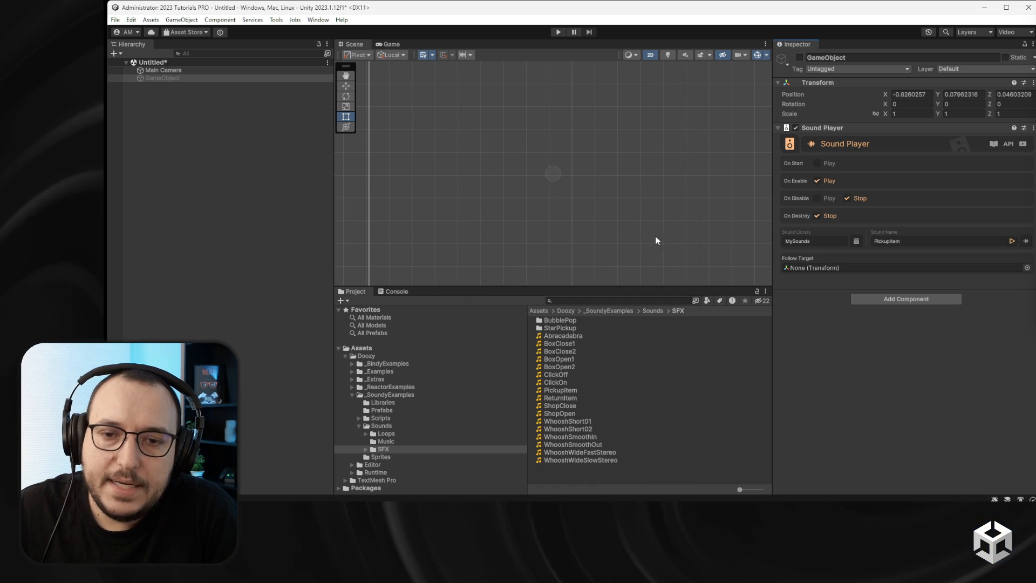
Preview the BubblePop_01, BubblePop_02 and BubblePop_03 clips in the BubblePop folder.
double_click(556, 320)
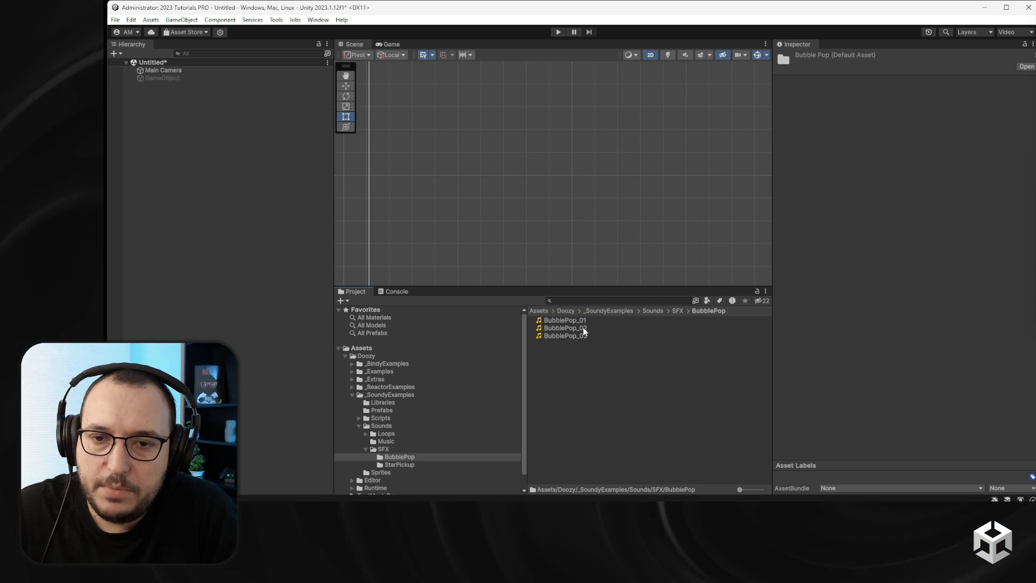
left_click(580, 321)
left_click(1002, 411)
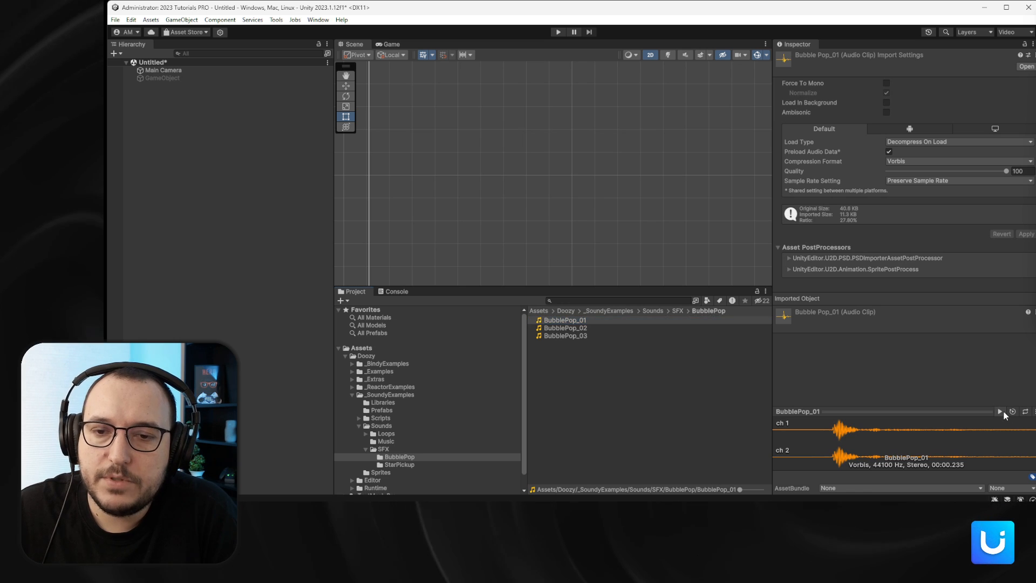
left_click(667, 328)
left_click(1005, 410)
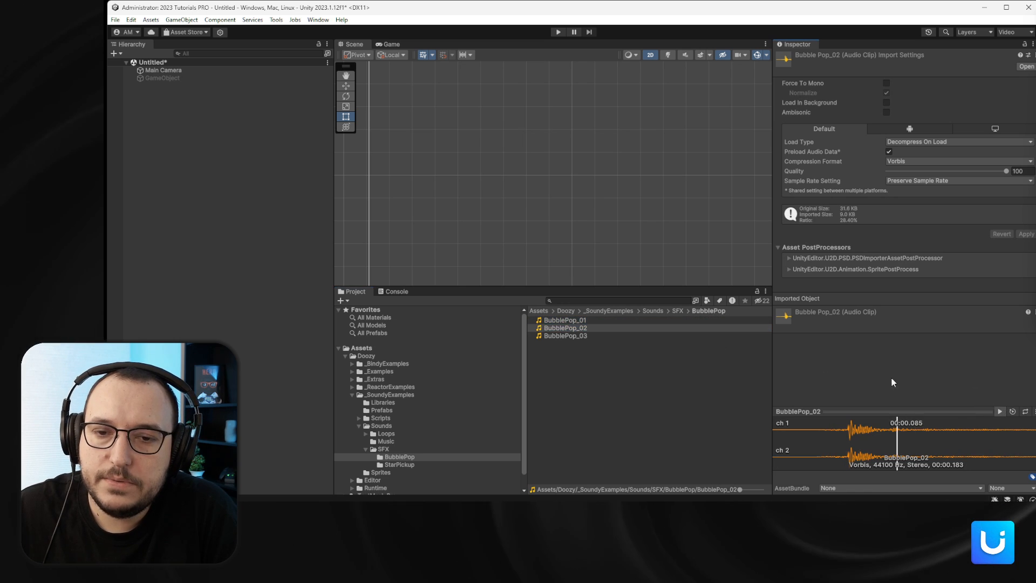
left_click(589, 335)
left_click(999, 411)
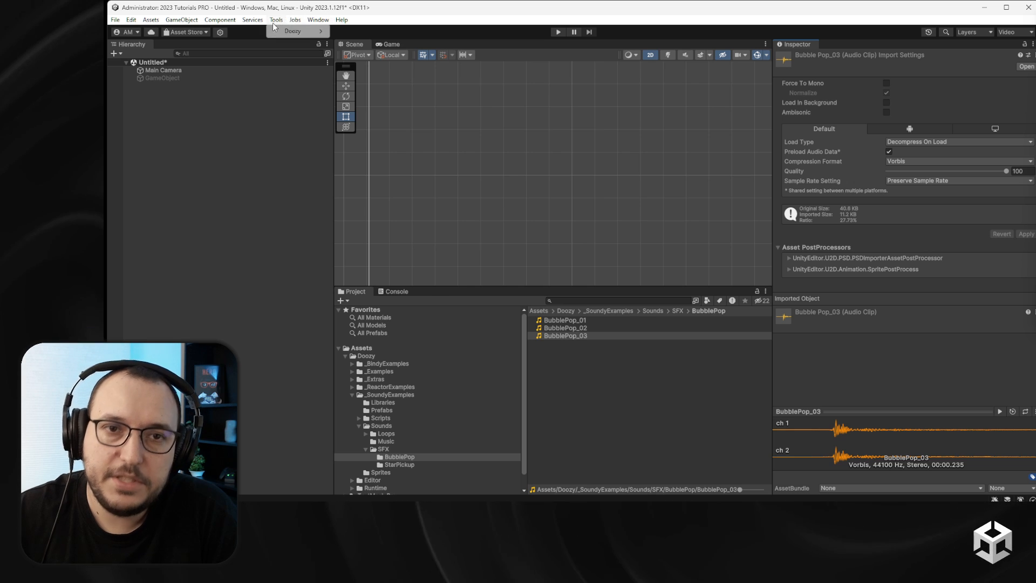
Reopen the Doozy Dashboard and add a new empty sound to the MySounds library.
mouse_move(302, 31)
left_click(359, 31)
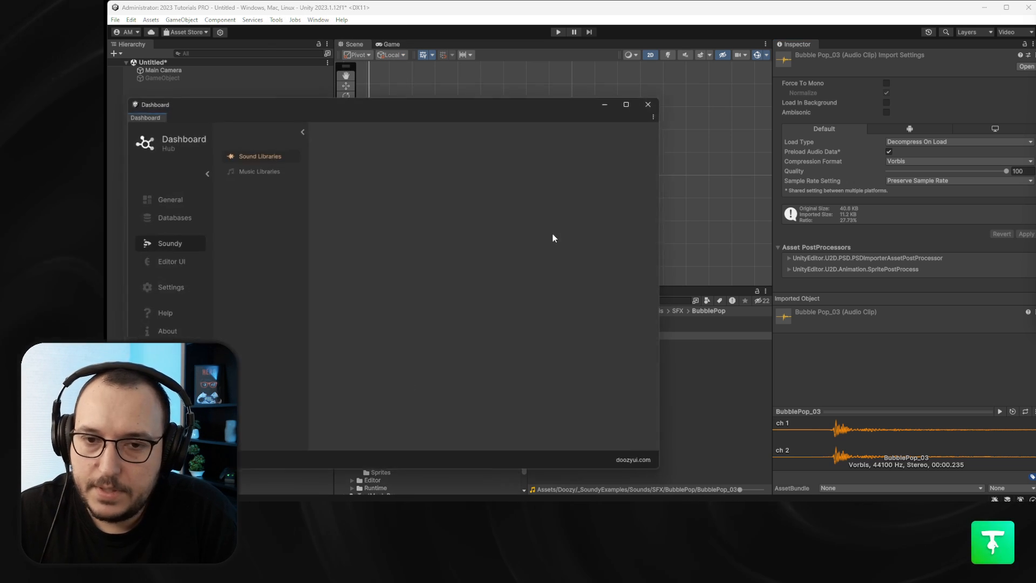
left_click(366, 181)
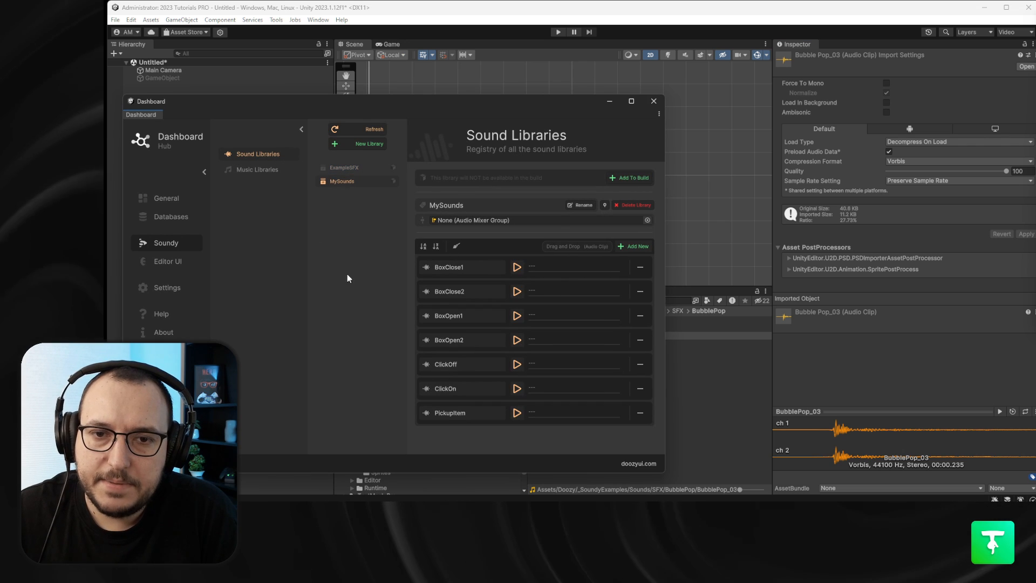
left_click(635, 247)
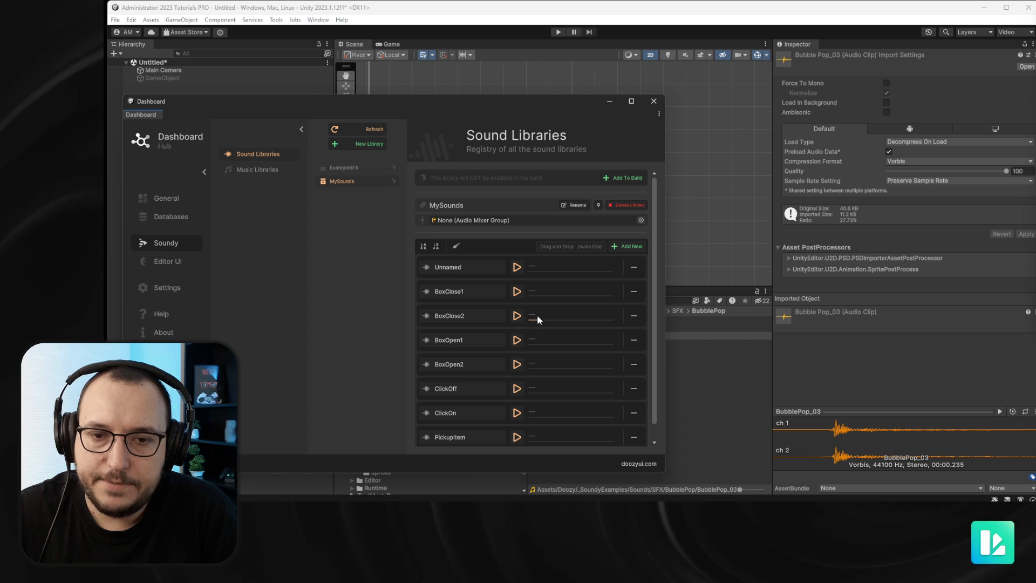
scroll(469, 236, "up", 2)
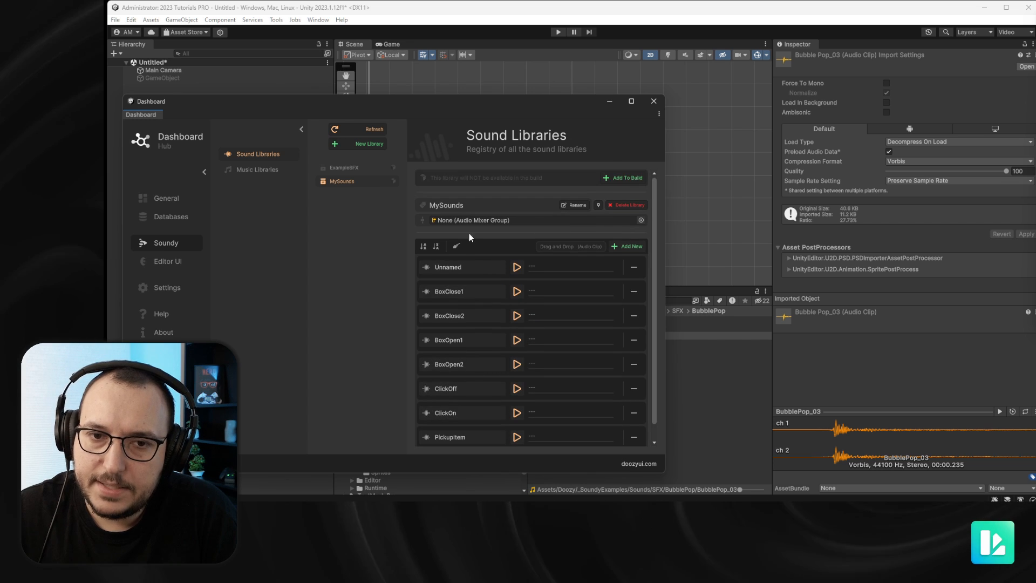
Open the unnamed sound for editing, close the Dashboard, and move the Sound Object window clear of the BubblePop clips.
left_click(478, 266)
left_click(385, 105)
left_click_drag(384, 106, 211, 106)
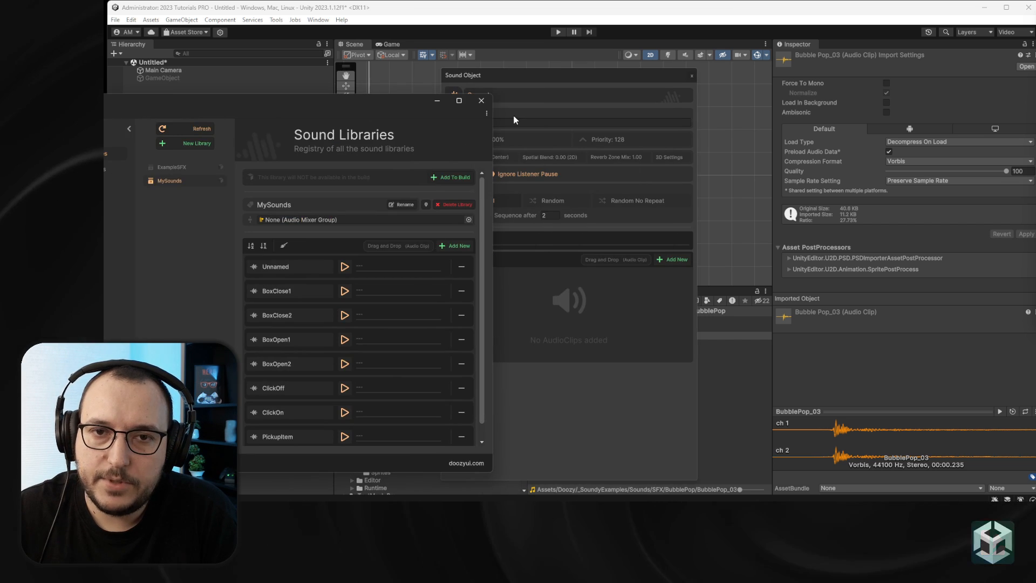
left_click(481, 101)
left_click_drag(571, 77, 377, 81)
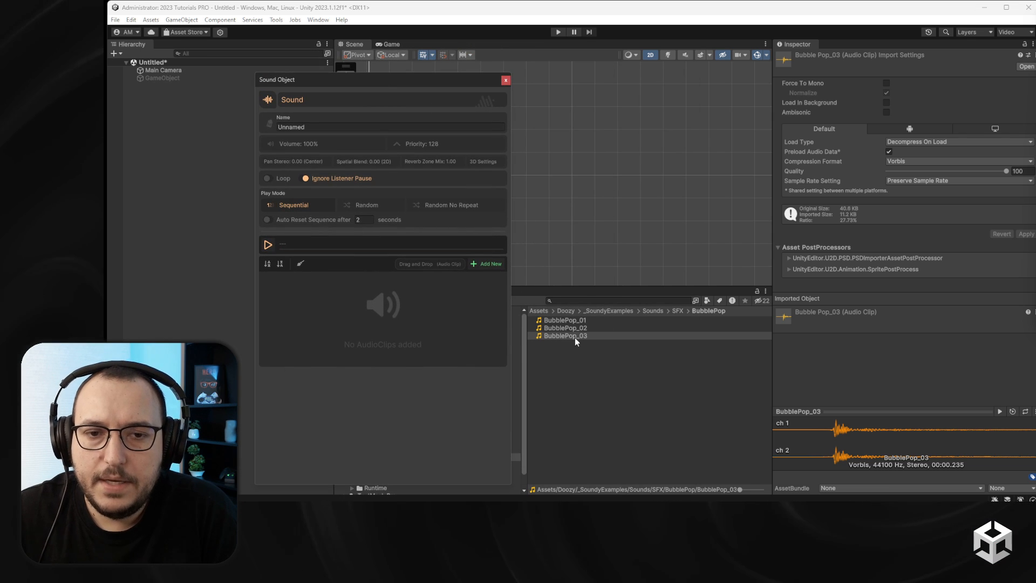
Add three audio clip entries to the unnamed sound and assign BubblePop_01, BubblePop_02 and BubblePop_03 one by one.
left_click(485, 265)
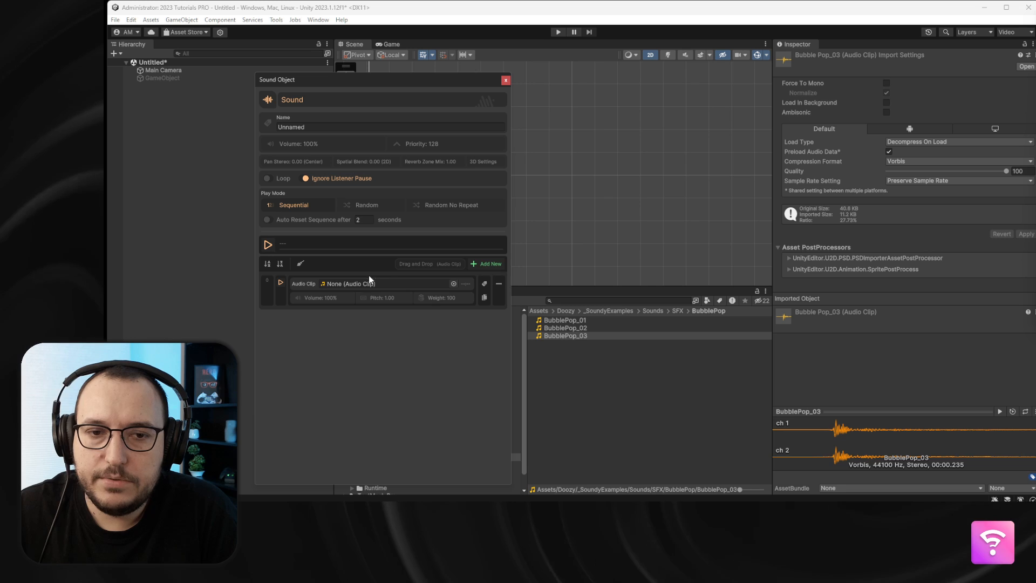
left_click_drag(397, 283, 397, 283)
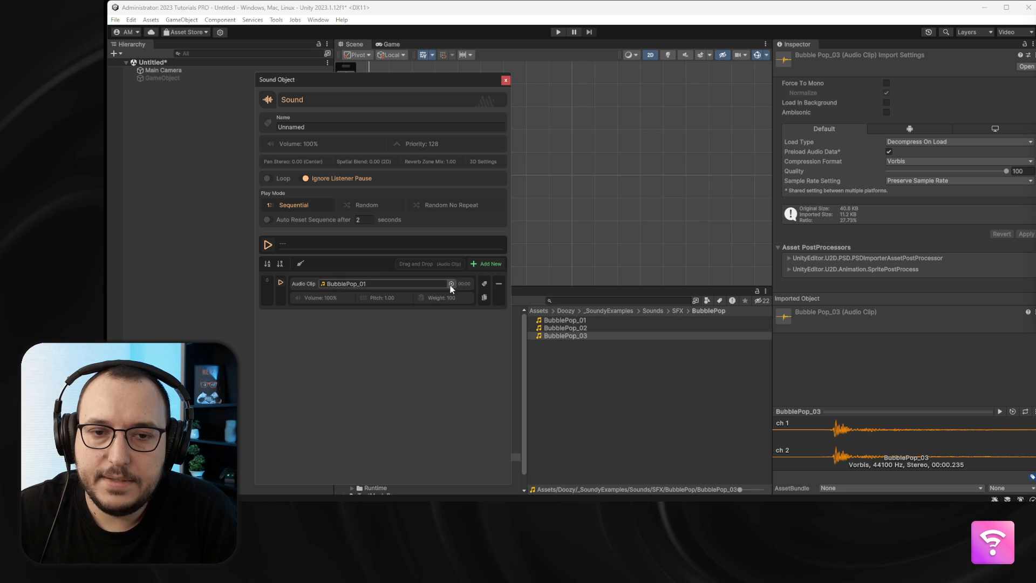
left_click(485, 264)
left_click_drag(564, 328, 378, 318)
left_click(485, 264)
left_click_drag(549, 334, 396, 355)
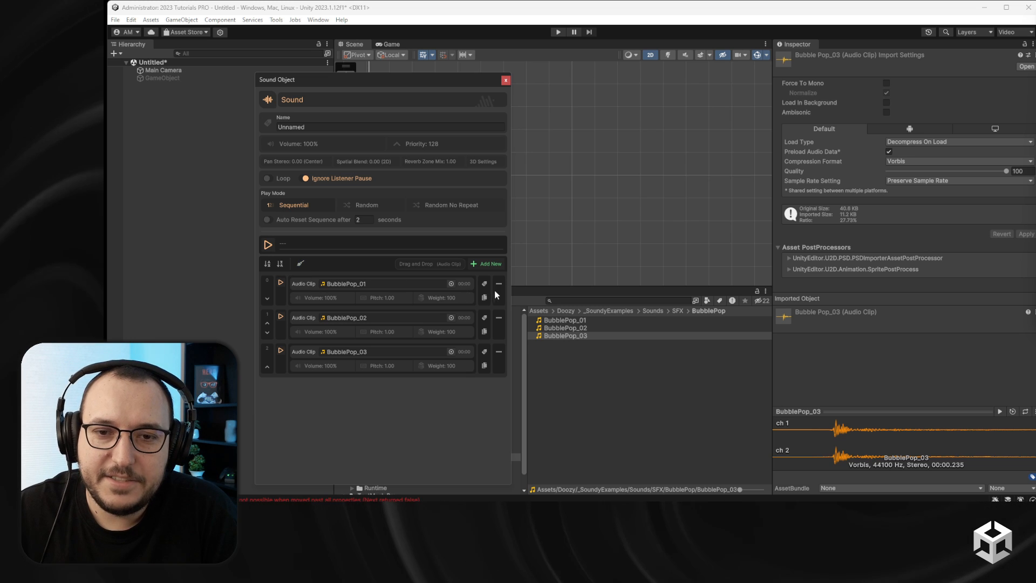
Clear the sound's audio clip list and add BubblePop_01, BubblePop_02 and BubblePop_03 together in one go.
left_click(299, 265)
left_click(565, 320)
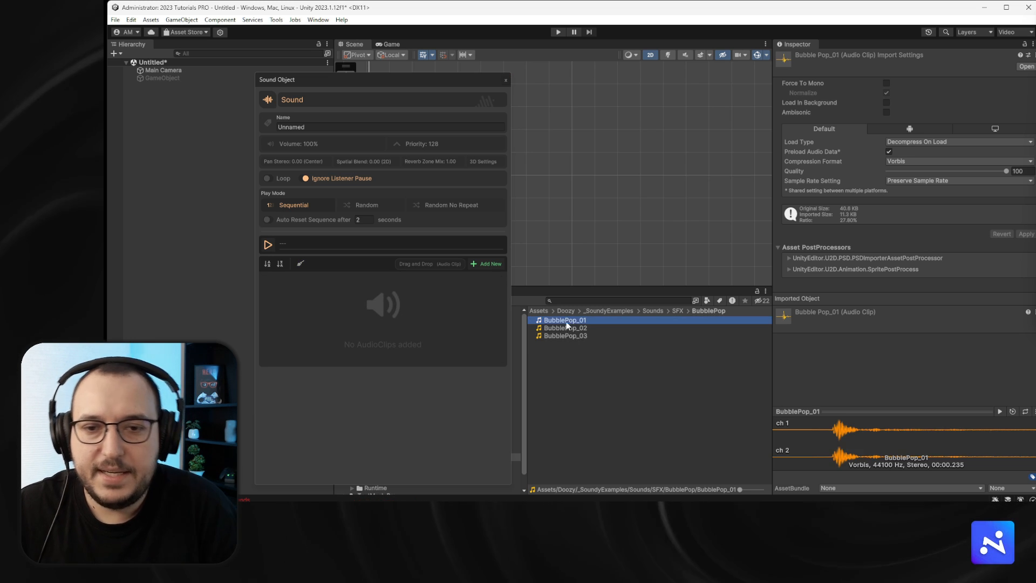
left_click(569, 335, "shift")
left_click_drag(569, 336, 445, 268)
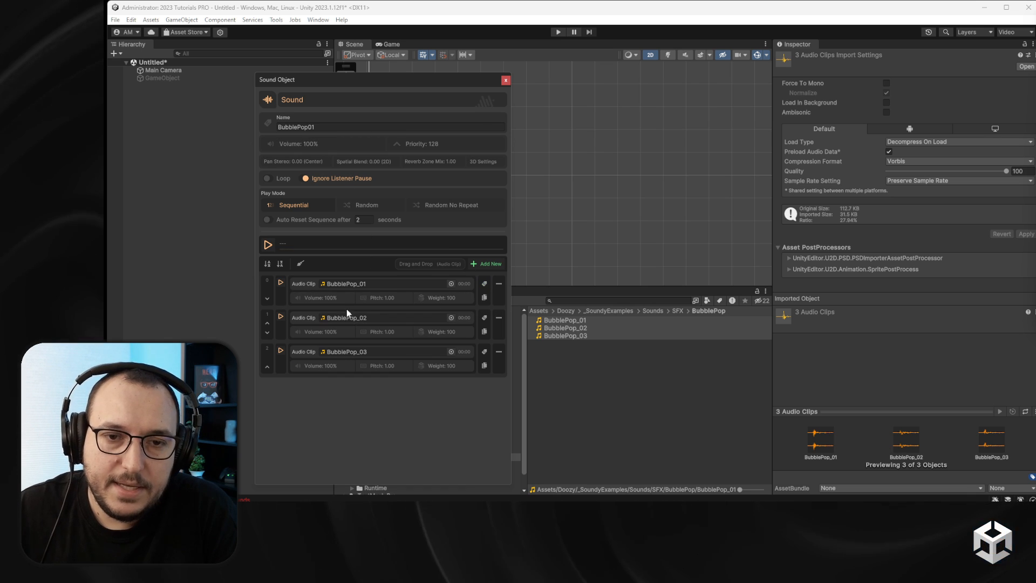
Rename the sound to BubblePop and move the Sound Object window slightly up and across.
left_click(280, 128)
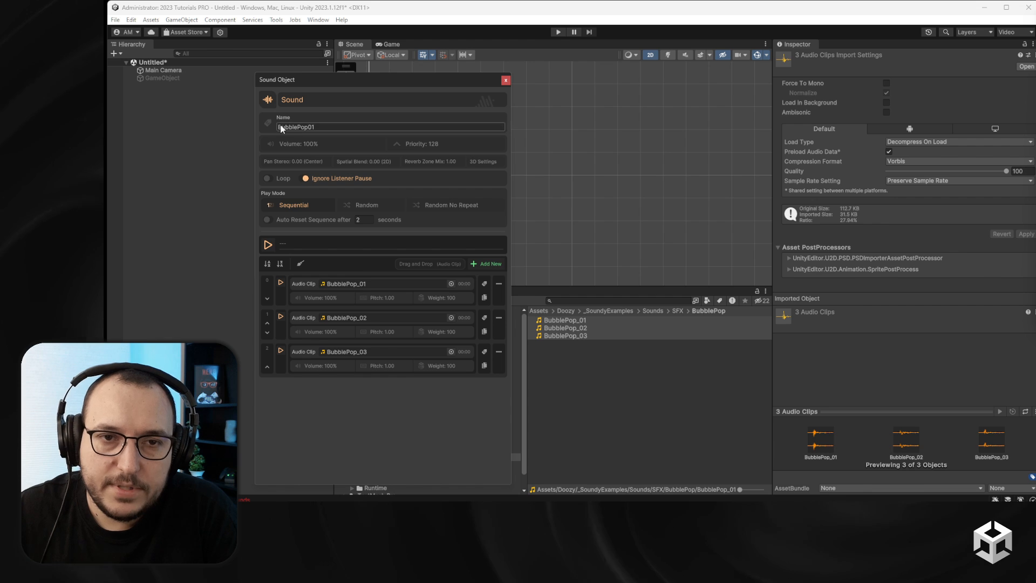
double_click(313, 128)
left_click(311, 128)
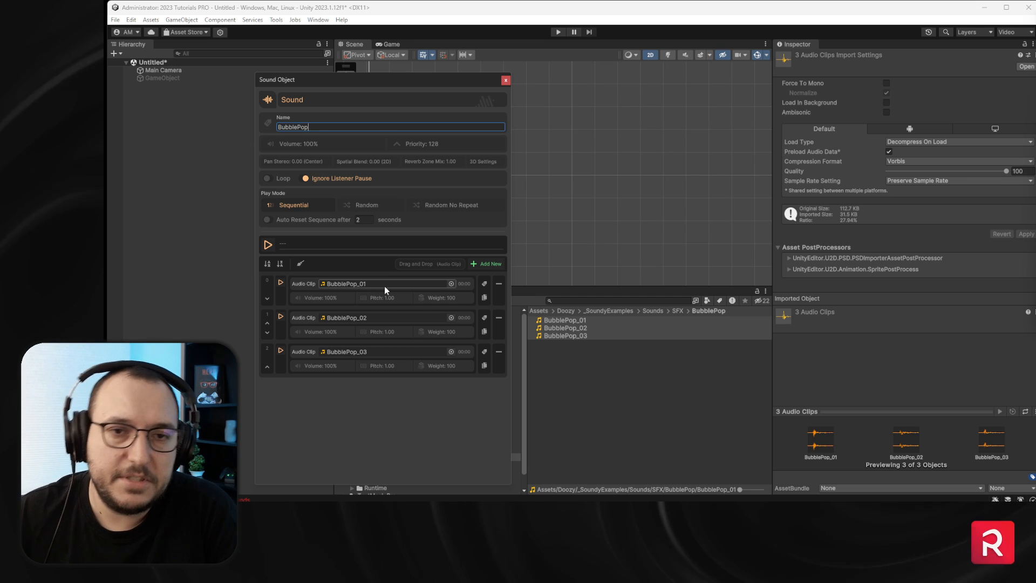
left_click_drag(422, 95, 436, 65)
Preview the BubblePop sound repeatedly at 50% volume, and restore its volume to 100%.
left_click(396, 125)
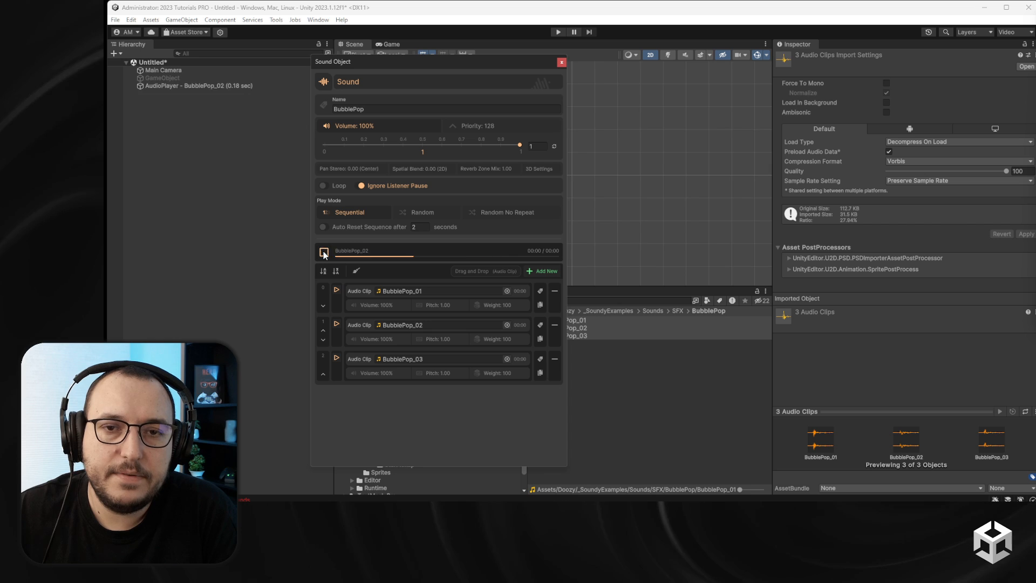
left_click_drag(448, 145, 422, 144)
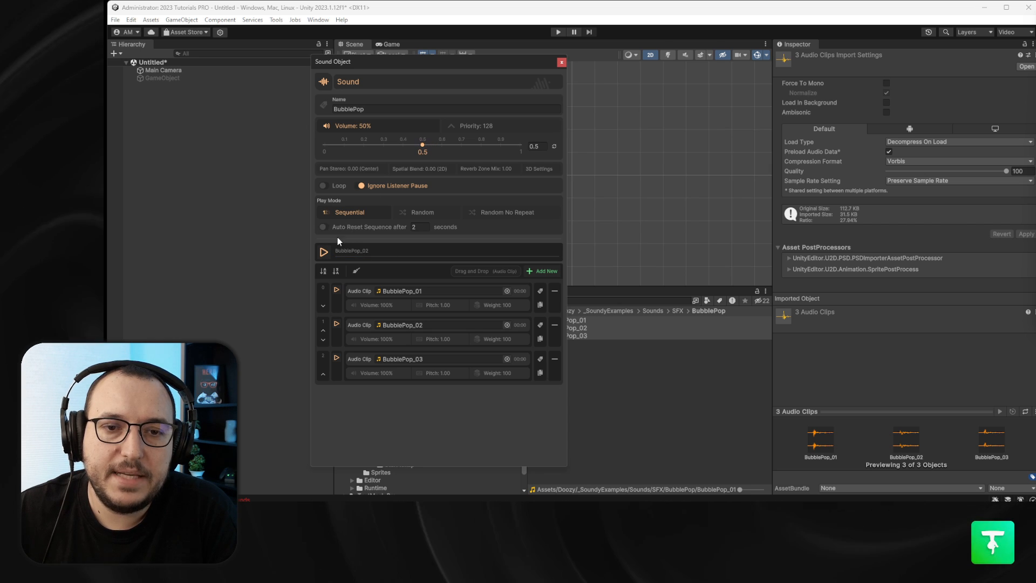
left_click(326, 249)
left_click(326, 248)
left_click(326, 248)
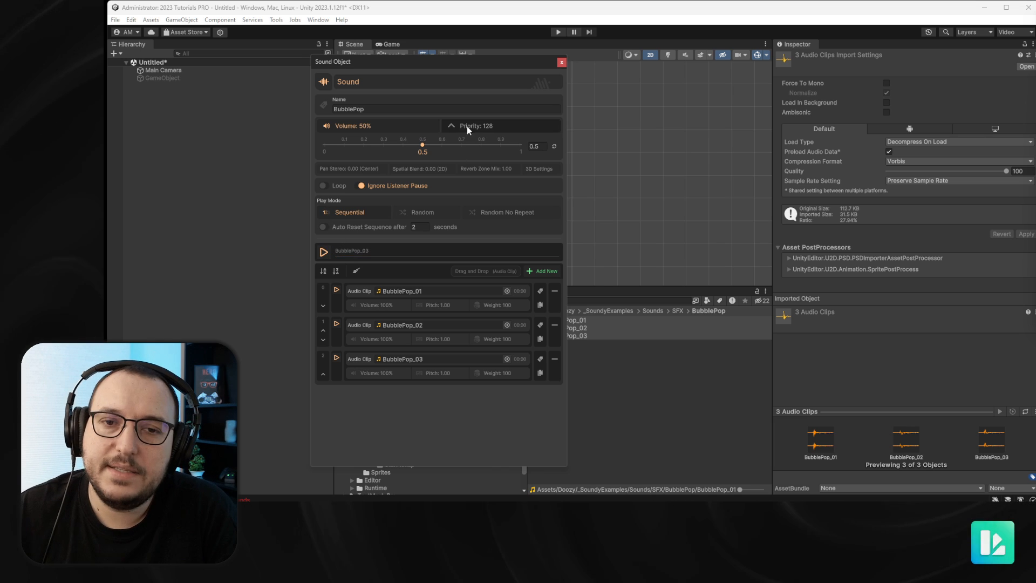
left_click_drag(445, 147, 516, 145)
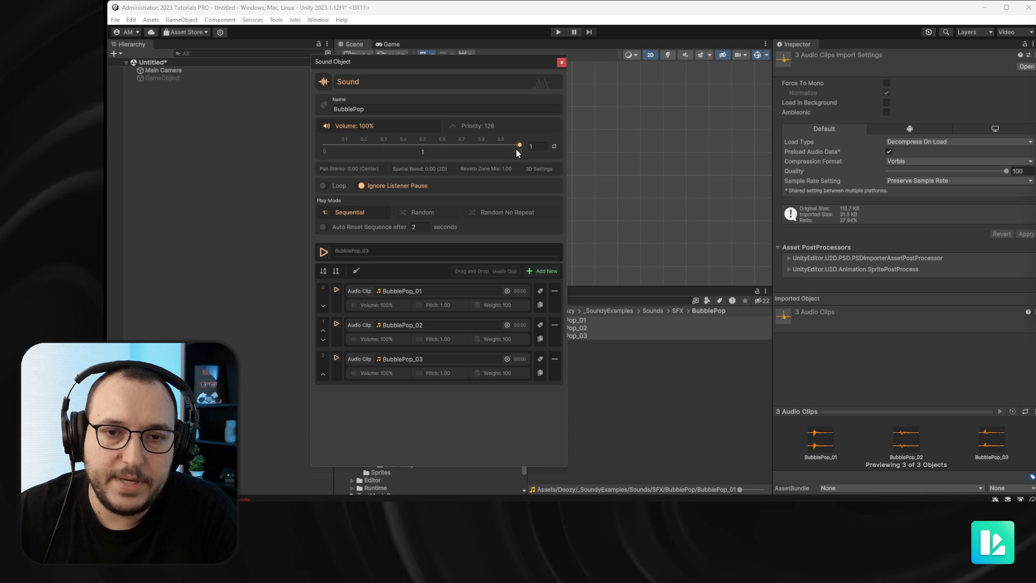
Try a priority of 112 for the BubblePop sound, reset it to the default, and collapse the priority settings.
left_click(477, 127)
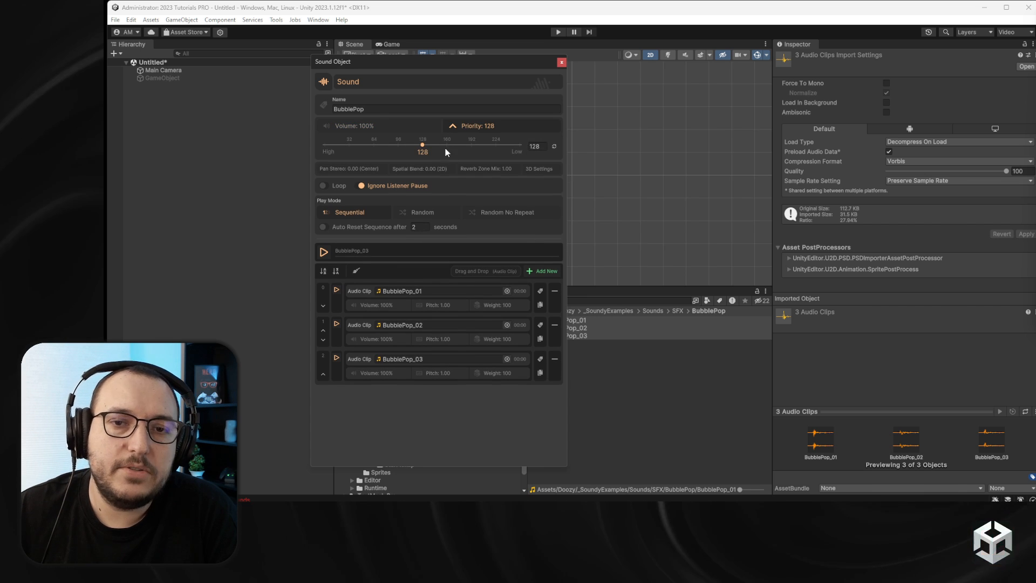
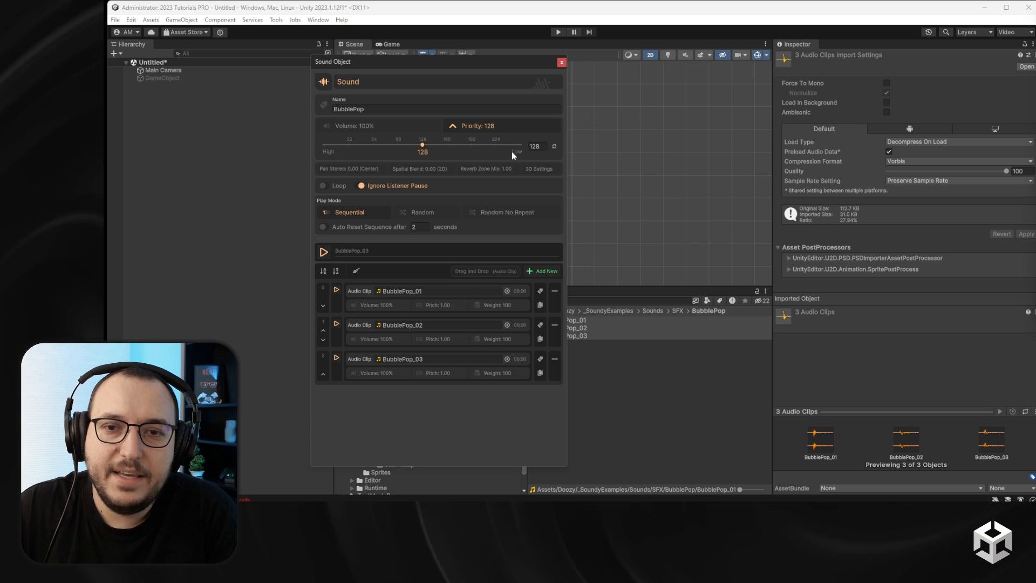
mouse_move(425, 144)
left_mouse_down()
mouse_move(461, 145)
mouse_move(412, 146)
left_mouse_up()
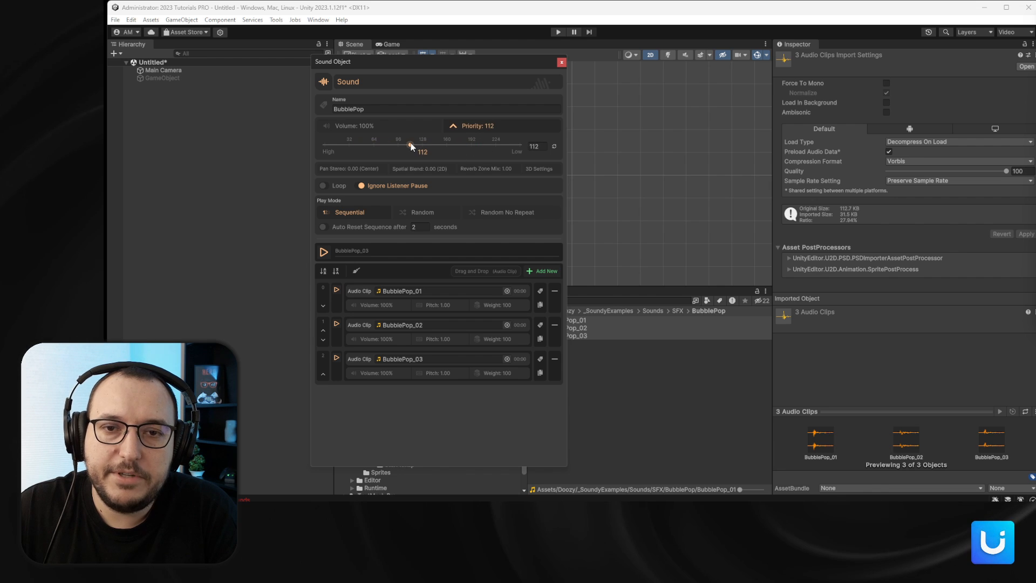
left_click(554, 146)
left_click(507, 126)
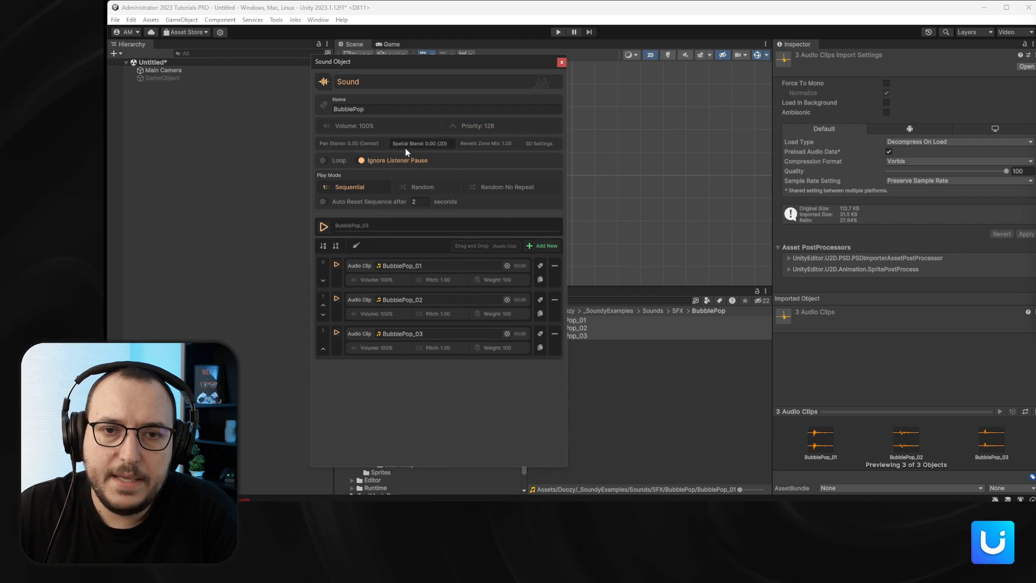
Set the BubblePop sound's stereo pan to -1 (Left), previewing the sound before and after the change.
left_click(354, 143)
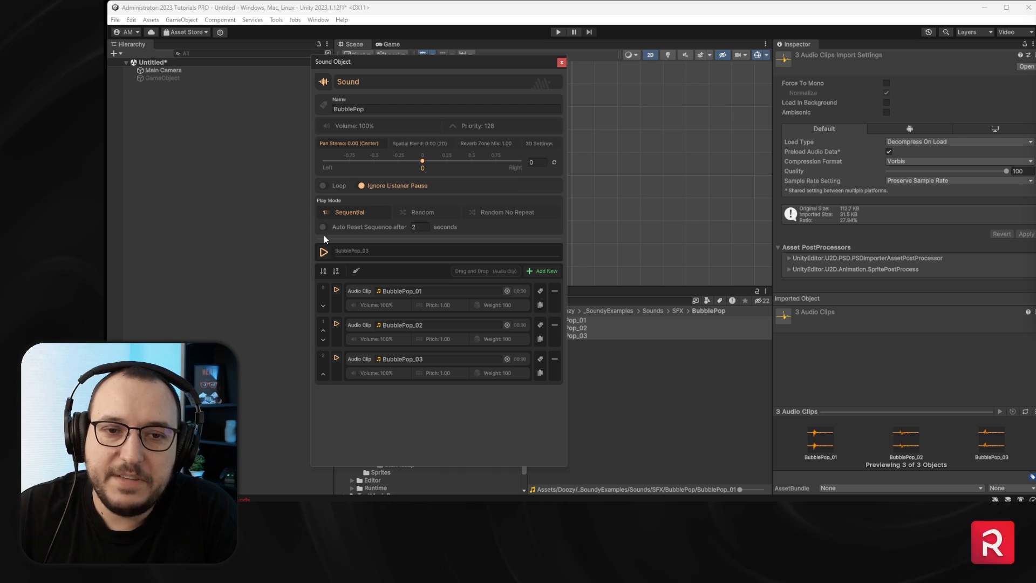
left_click(324, 252)
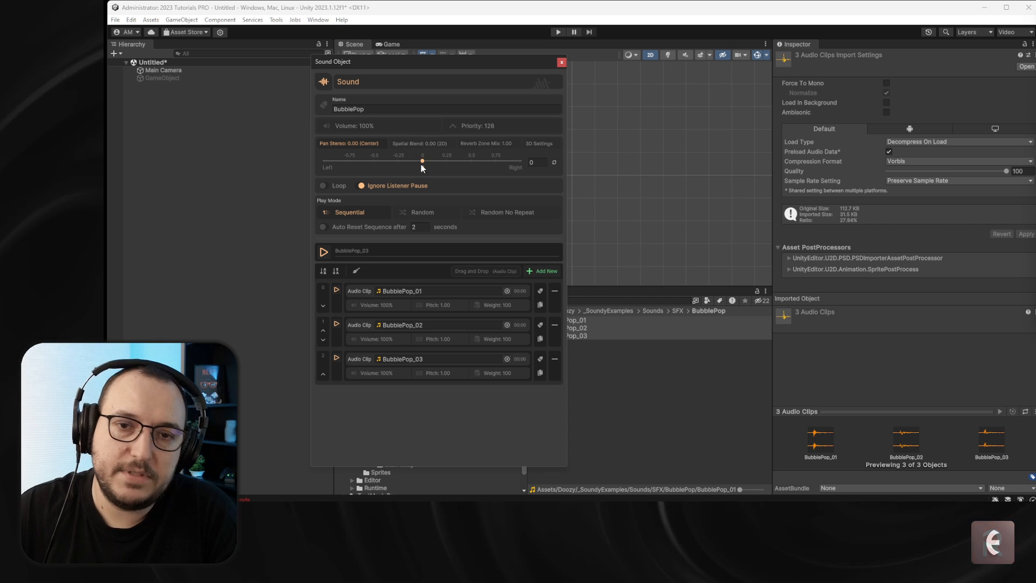
left_click_drag(421, 165, 325, 162)
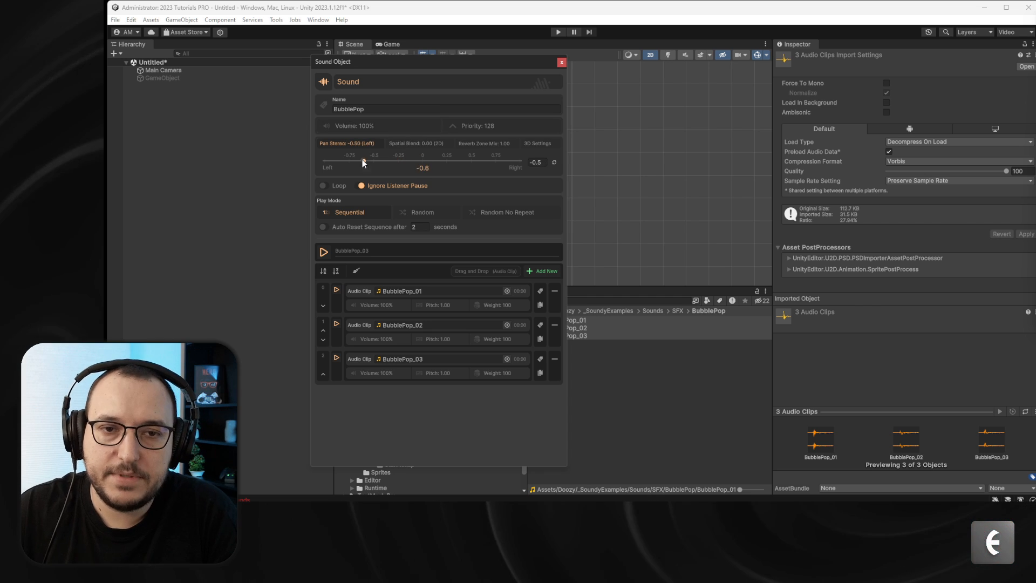
left_click(329, 251)
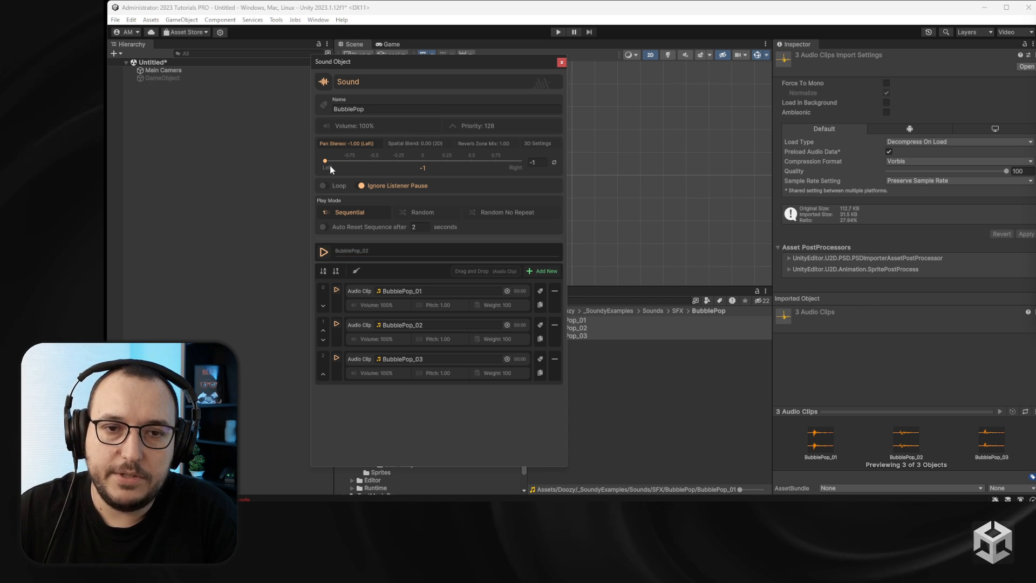
Preview the BubblePop sound with its stereo pan at 1 (Right), and return the pan to 0 (Center).
left_click_drag(330, 167, 571, 174)
left_click(322, 253)
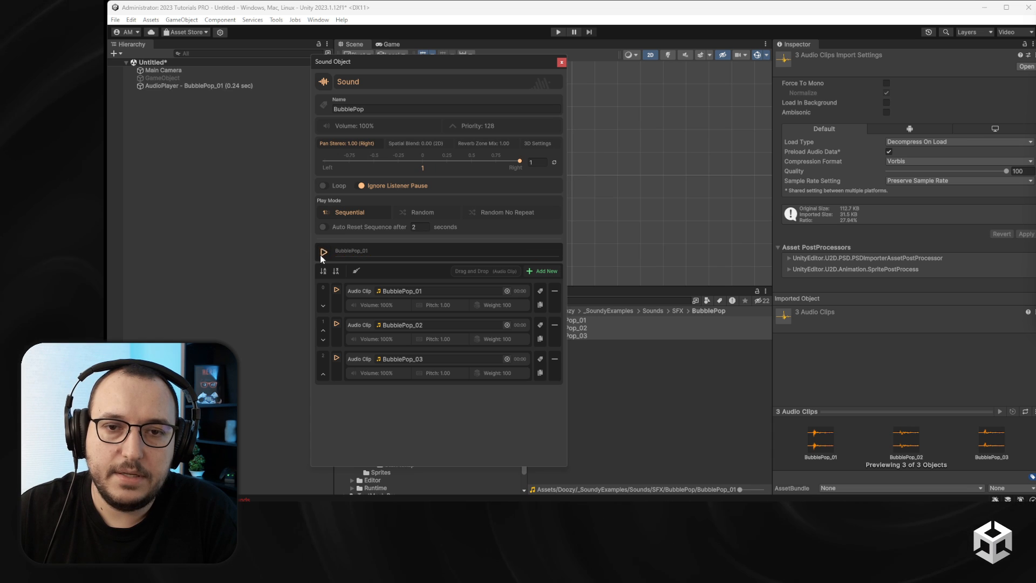
left_click_drag(519, 161, 426, 163)
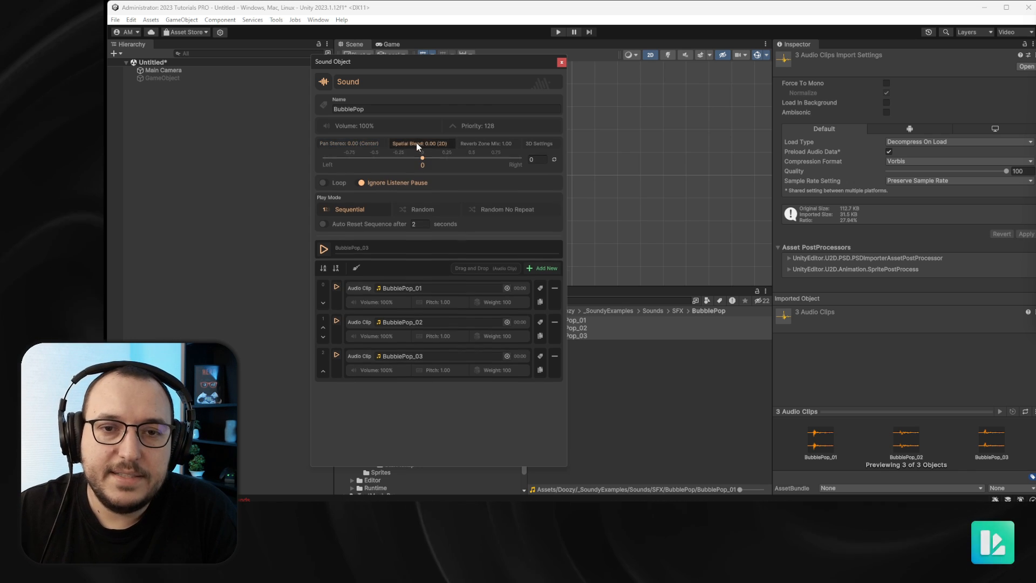
Try a spatial blend of 0.9 on the BubblePop sound and return it to 0 (2D).
left_click(417, 144)
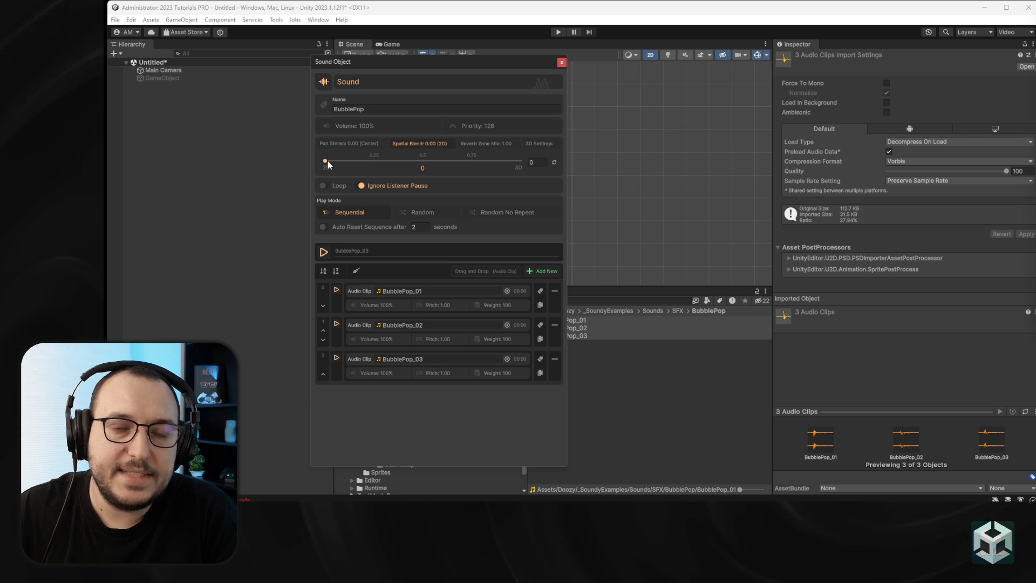
left_click_drag(327, 160, 501, 166)
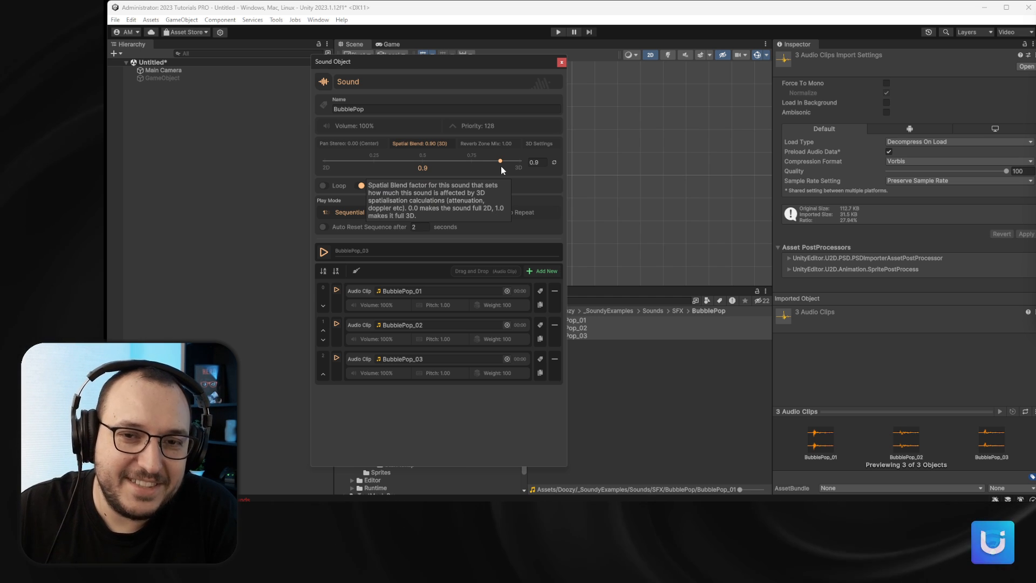
left_click_drag(501, 166, 303, 164)
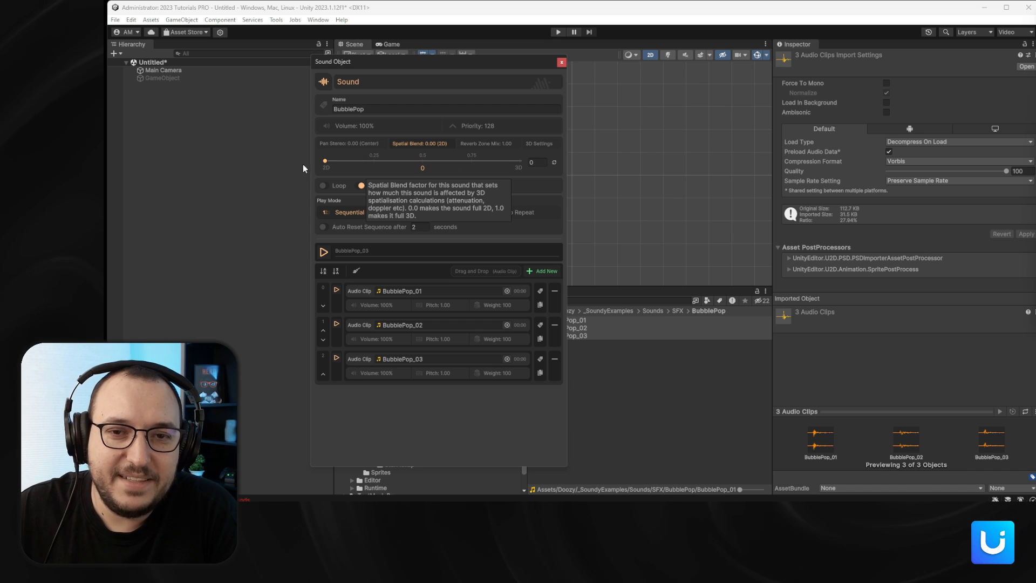
Examine the sound's Reverb Zone Mix and its 3D settings for doppler, spread and distance, and collapse them.
left_click(494, 147)
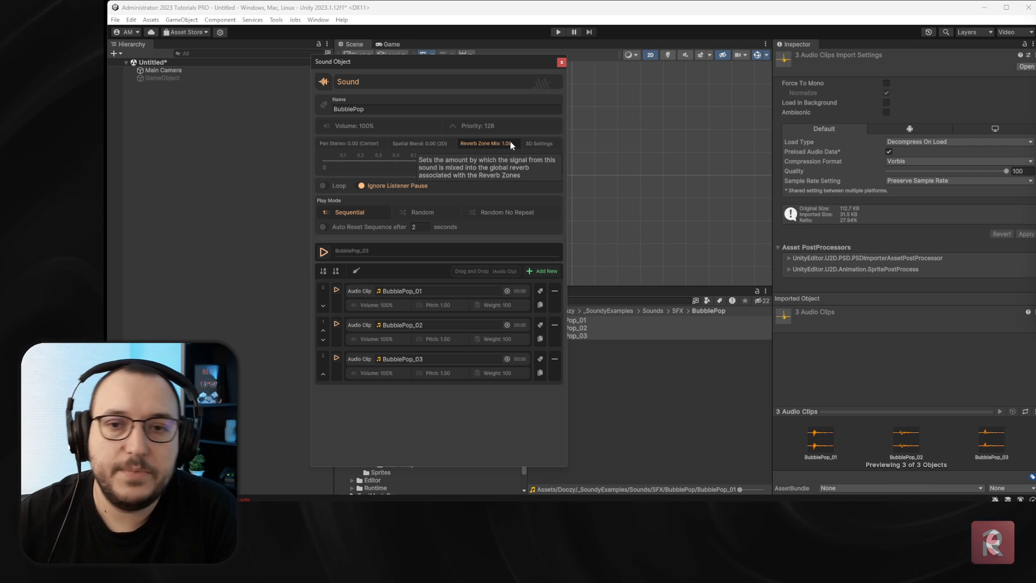
left_click(543, 143)
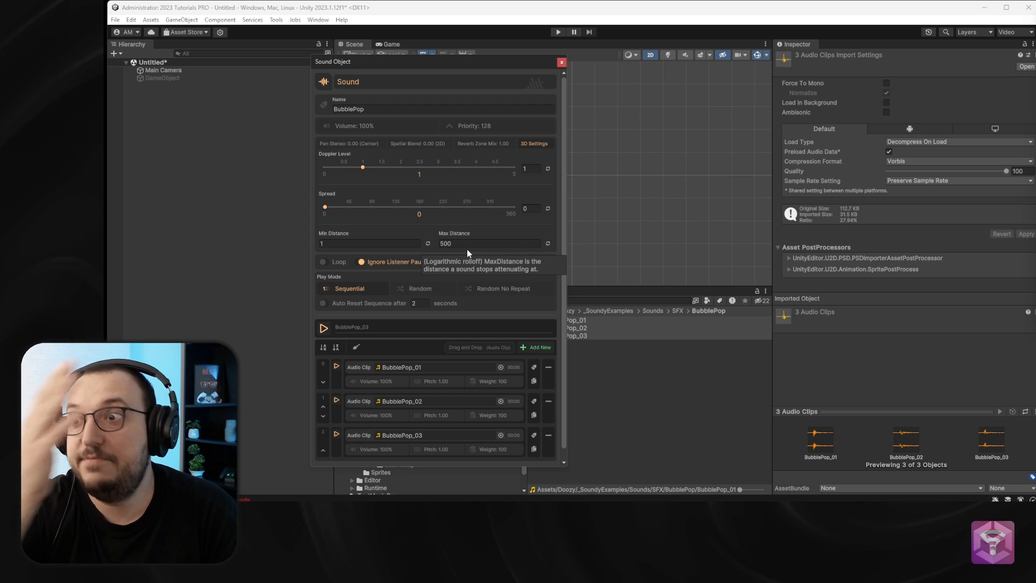
left_click(537, 144)
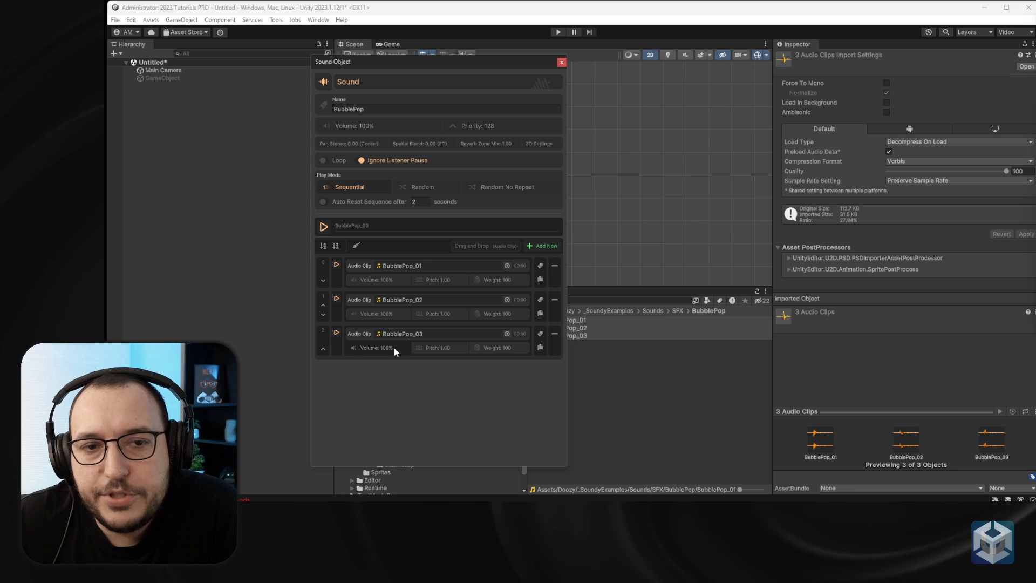
Preview the BubblePop sound in Sequential mode, and repeat the preview several times with the play mode set to Random.
left_click(324, 226)
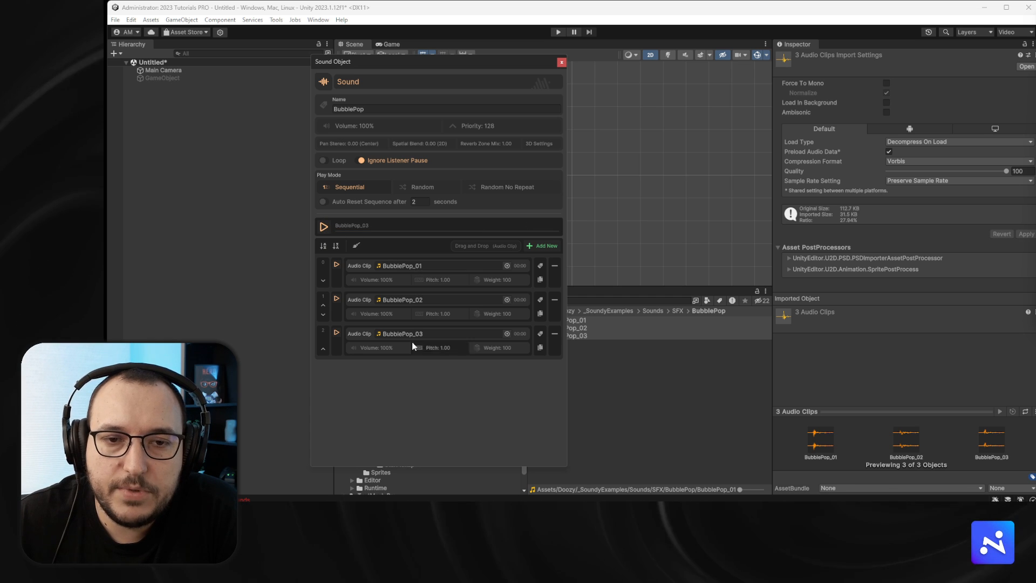
left_click(324, 226)
left_click(432, 189)
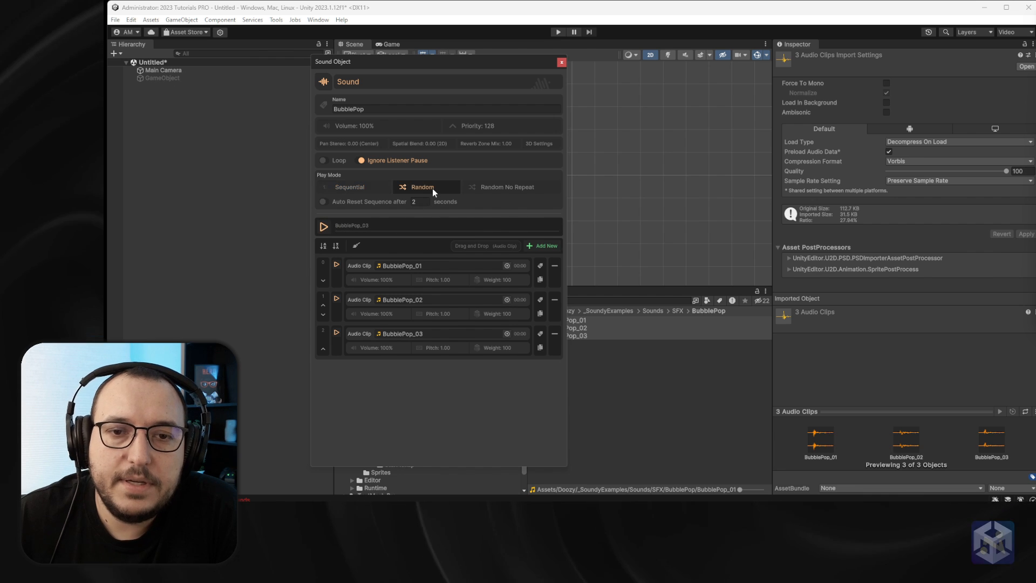
left_click(322, 215)
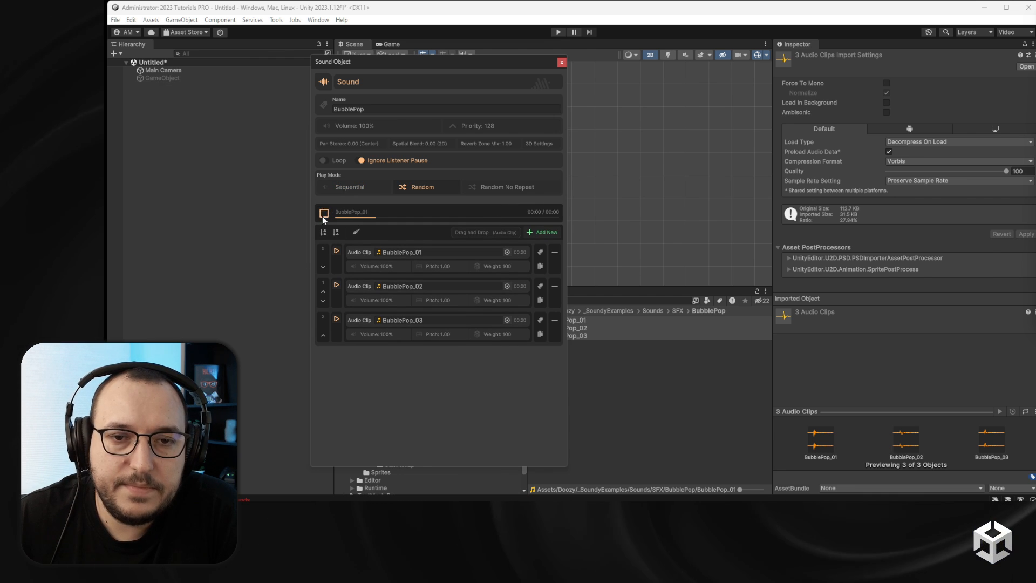
left_click(322, 216)
left_click(322, 216)
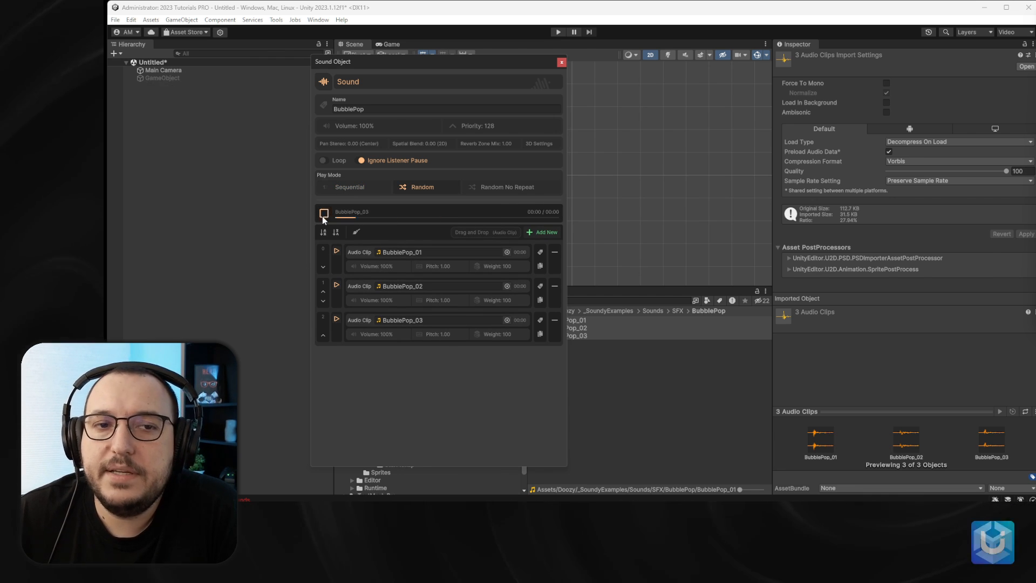
left_click(322, 216)
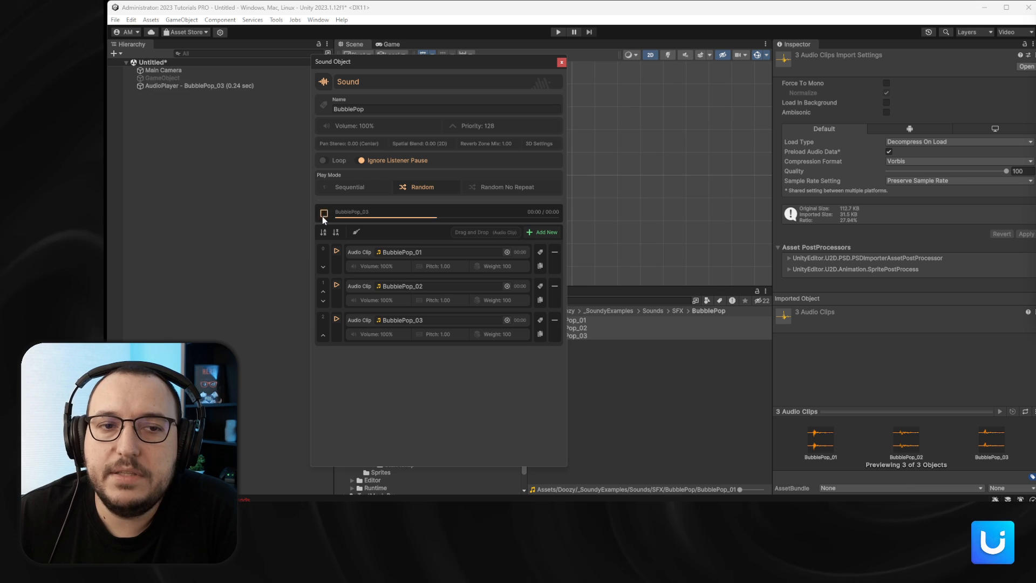
Set the sound's play mode to Random No Repeat and preview it several times.
left_click(489, 188)
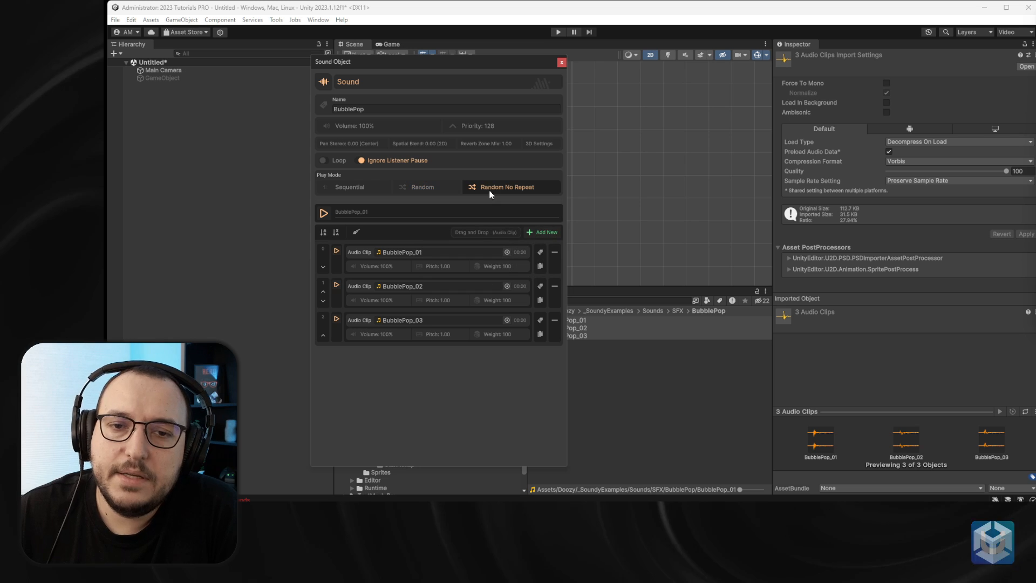
left_click(324, 213)
left_click(324, 213)
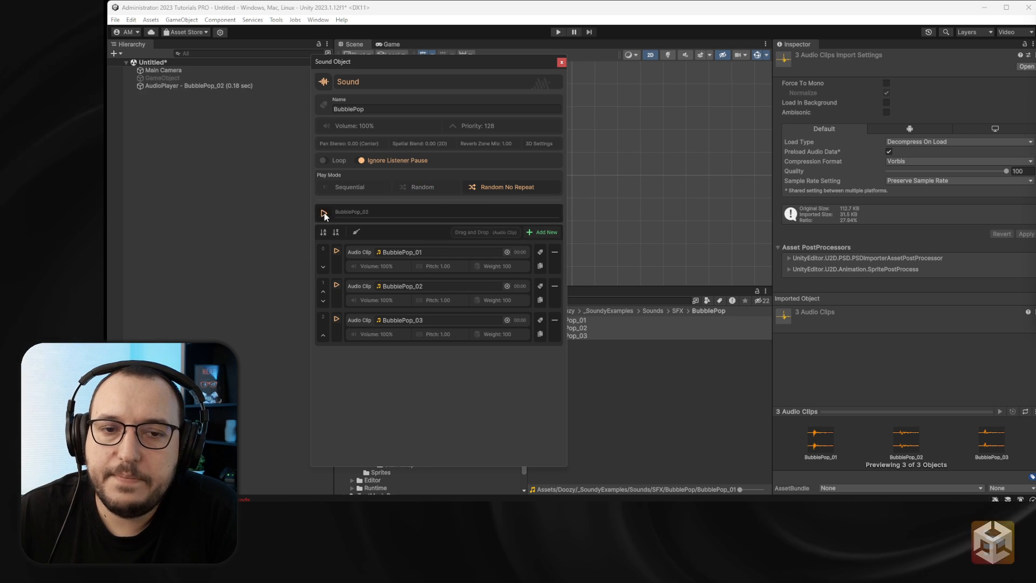
left_click(324, 213)
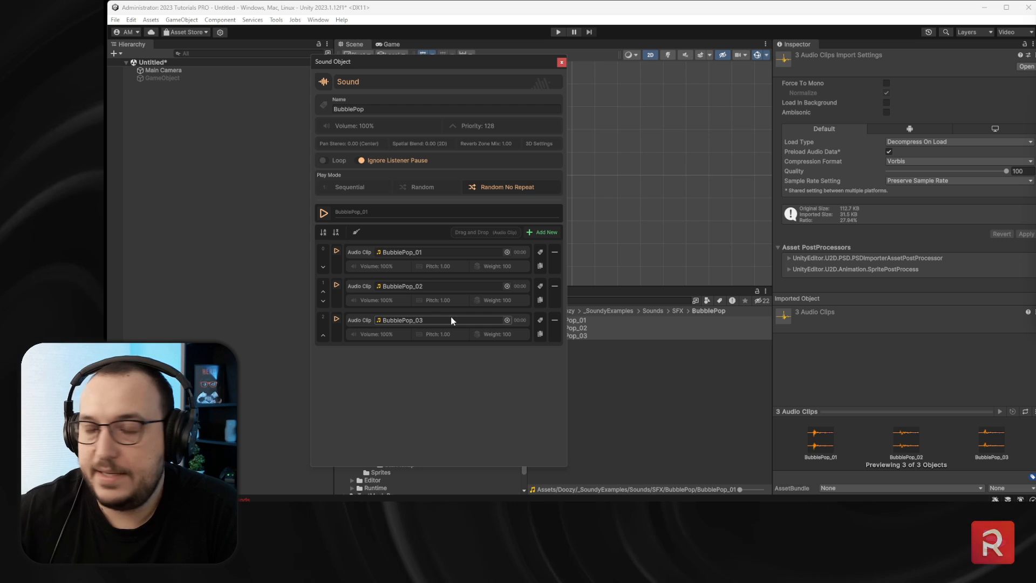
Set the play mode to Sequential with Auto Reset Sequence enabled, preview the clip order, and close the Sound Object editor.
left_click(344, 190)
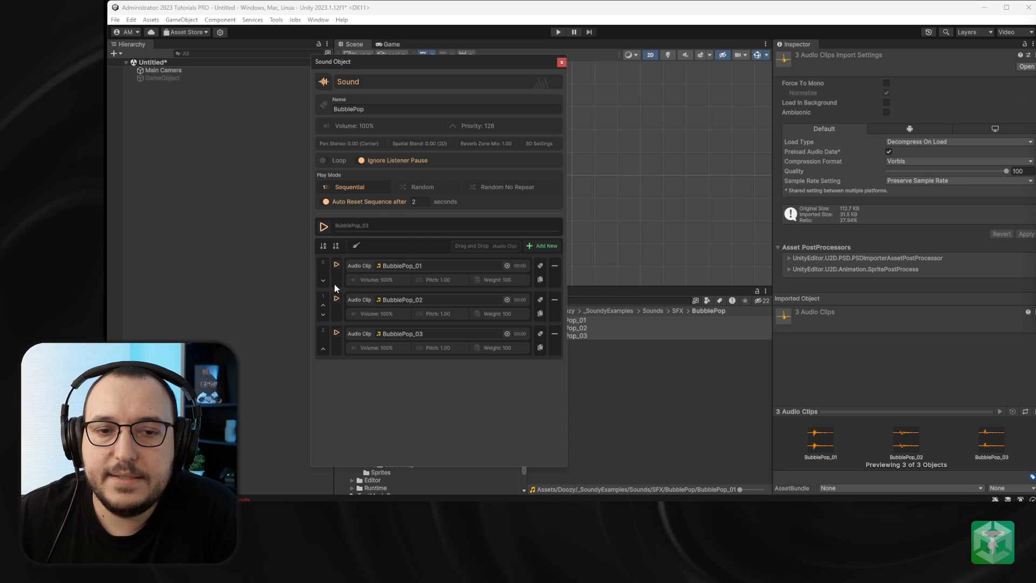
left_click(323, 226)
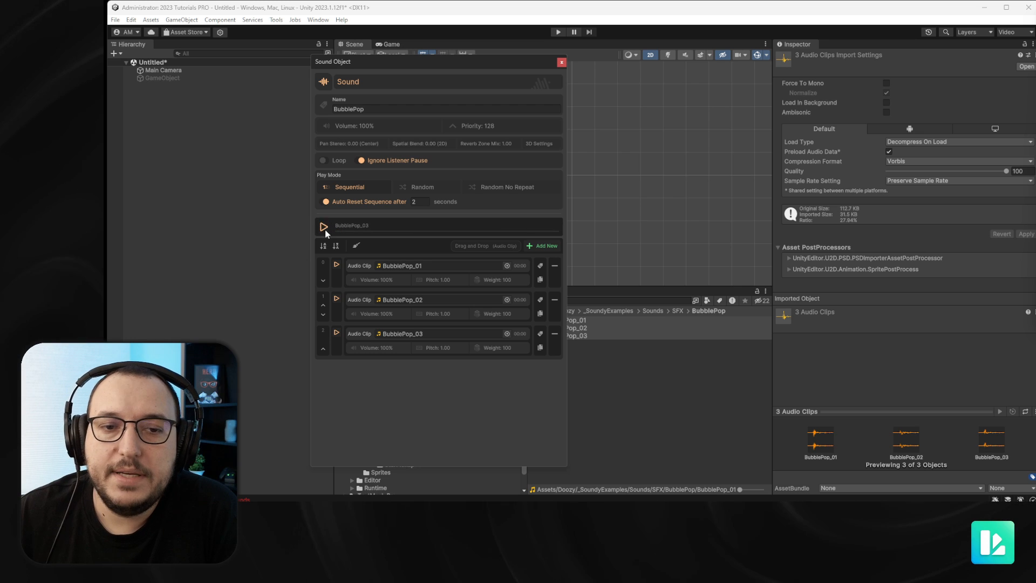
left_click(325, 227)
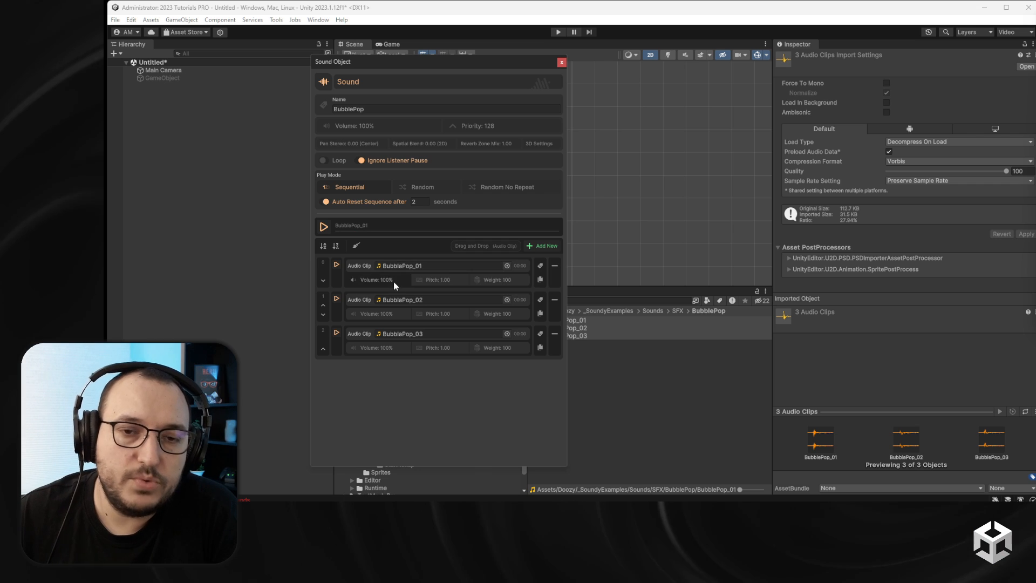
left_click(324, 227)
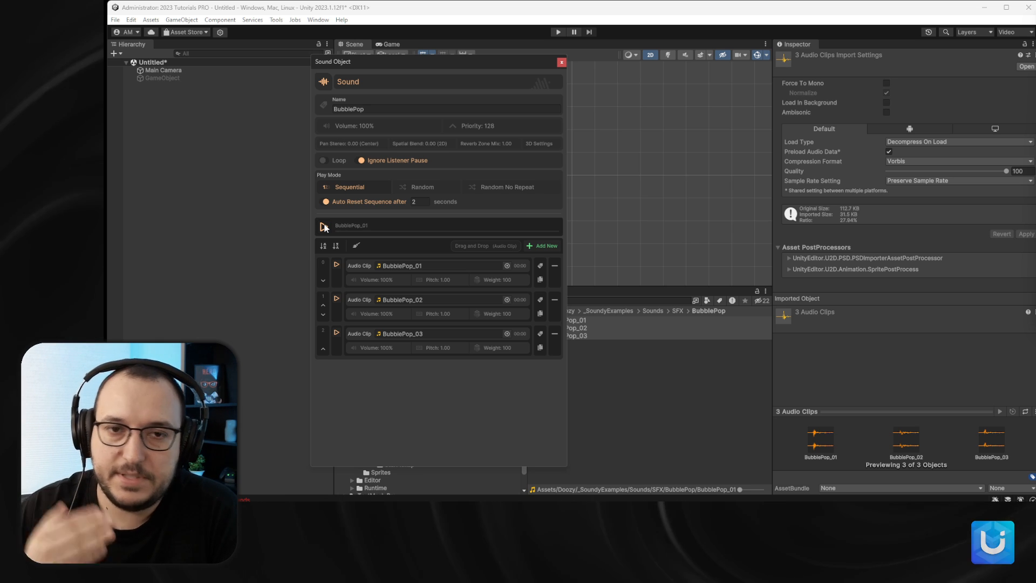
left_click(324, 227)
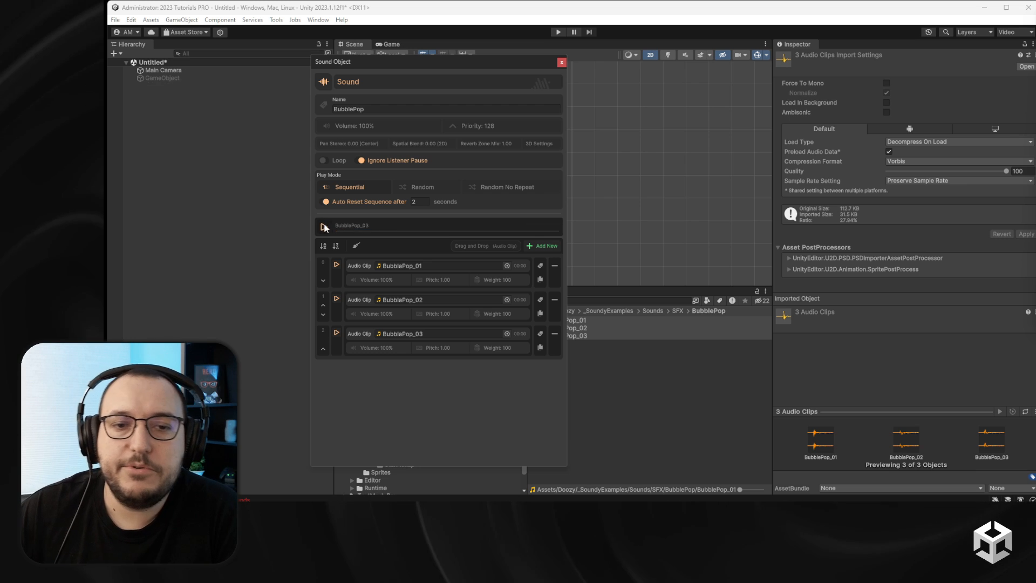
left_click(562, 62)
left_click(178, 78)
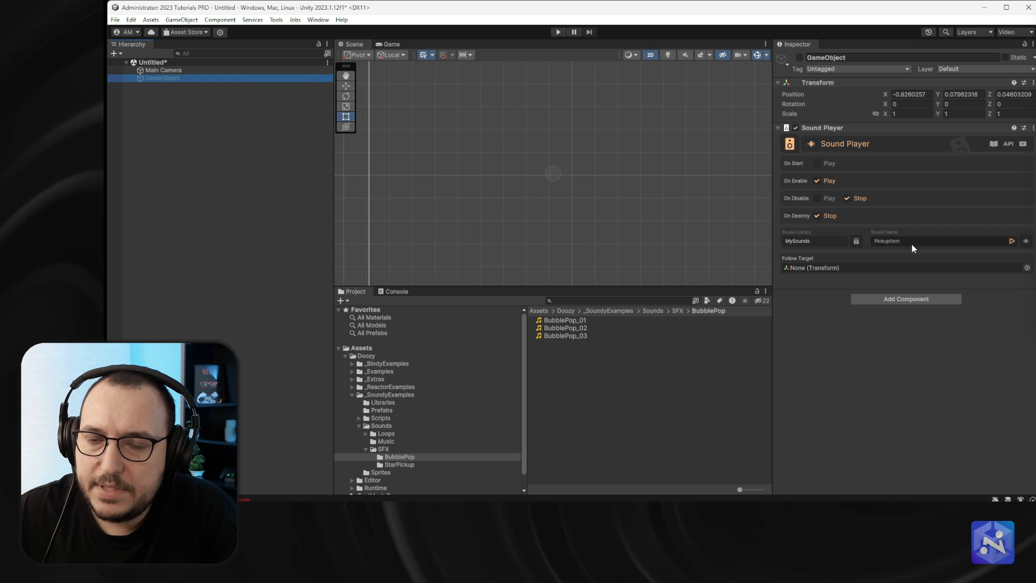
right_click(238, 112)
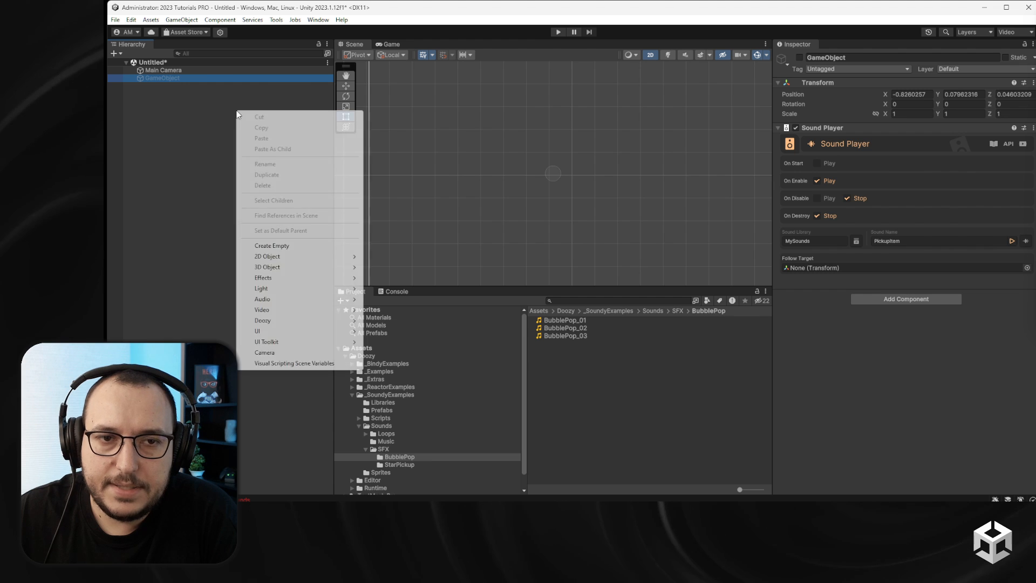
mouse_move(304, 335)
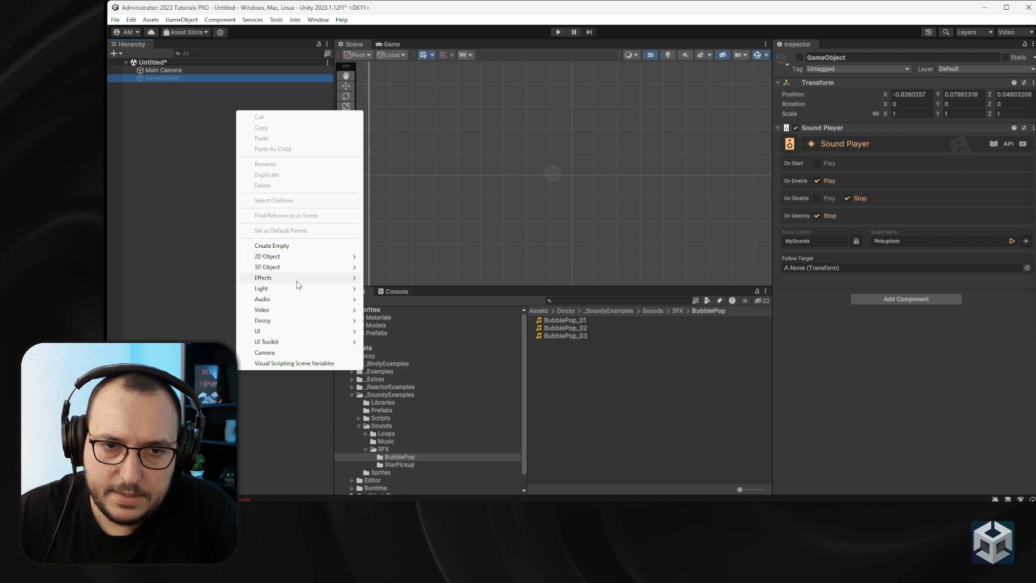
left_click(189, 213)
Run the scene, activate the GameObject that holds the Sound Player, and expand the SoundyService object.
left_click(557, 32)
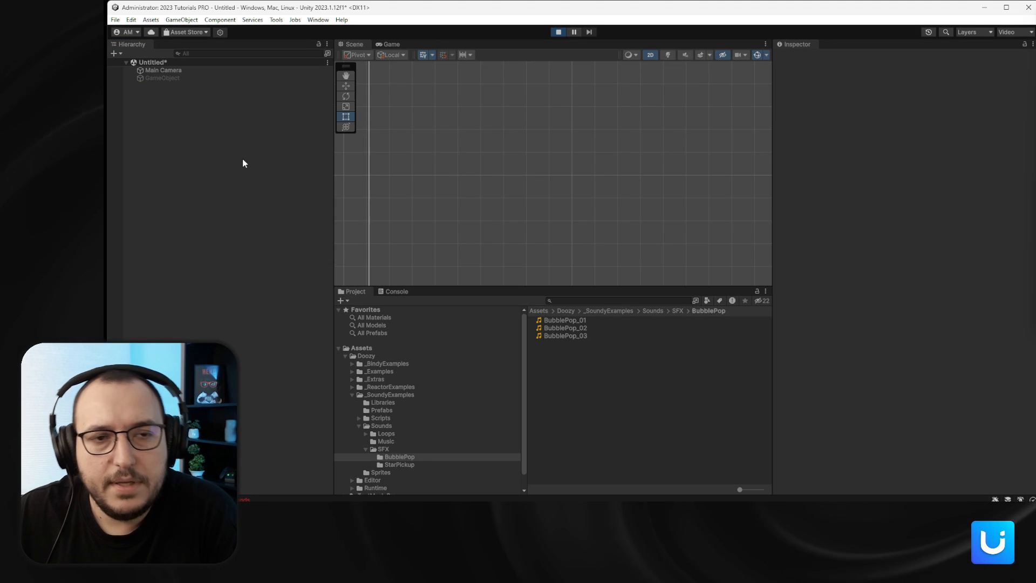
left_click(171, 78)
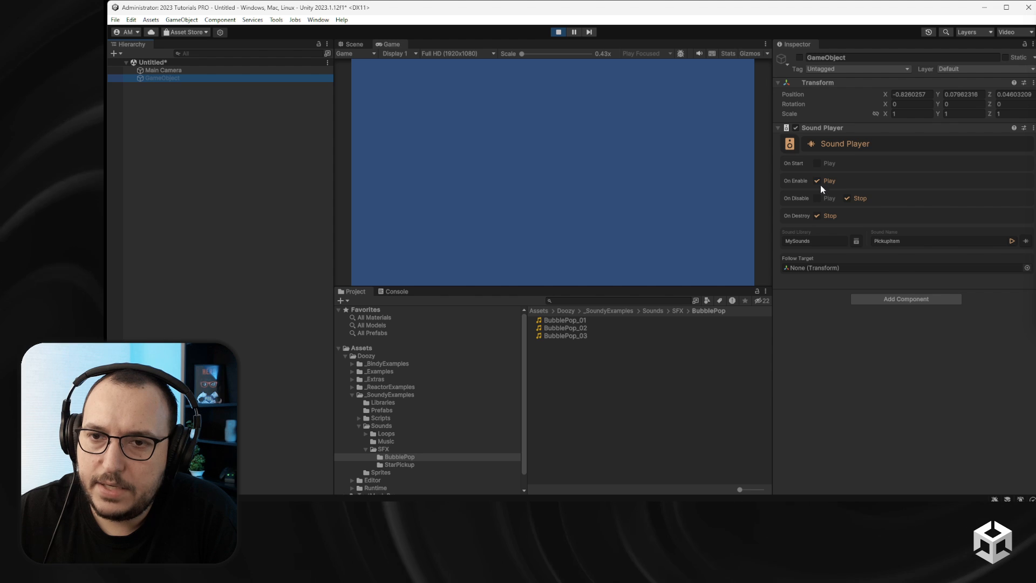
left_click(799, 58)
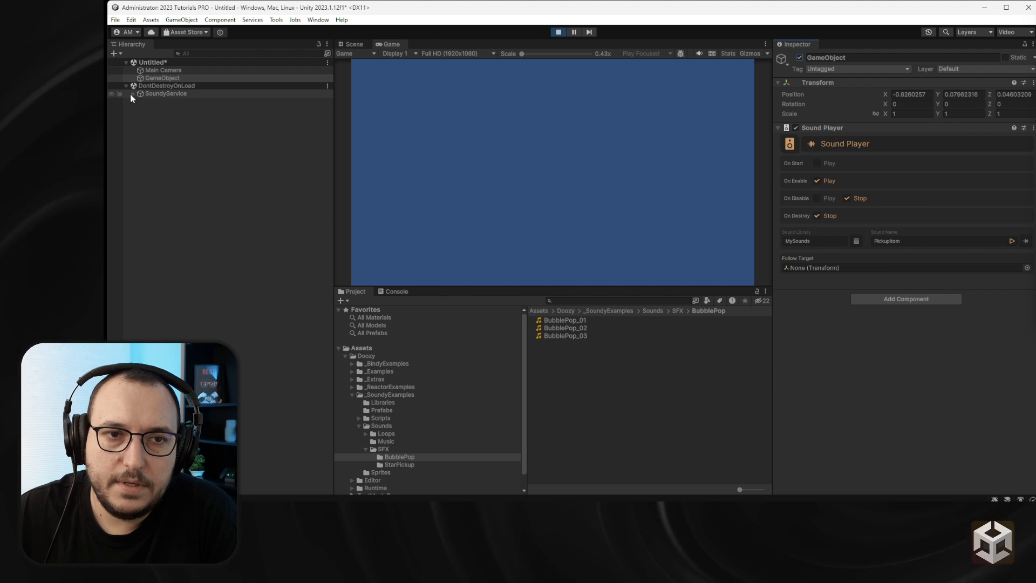
left_click(133, 93)
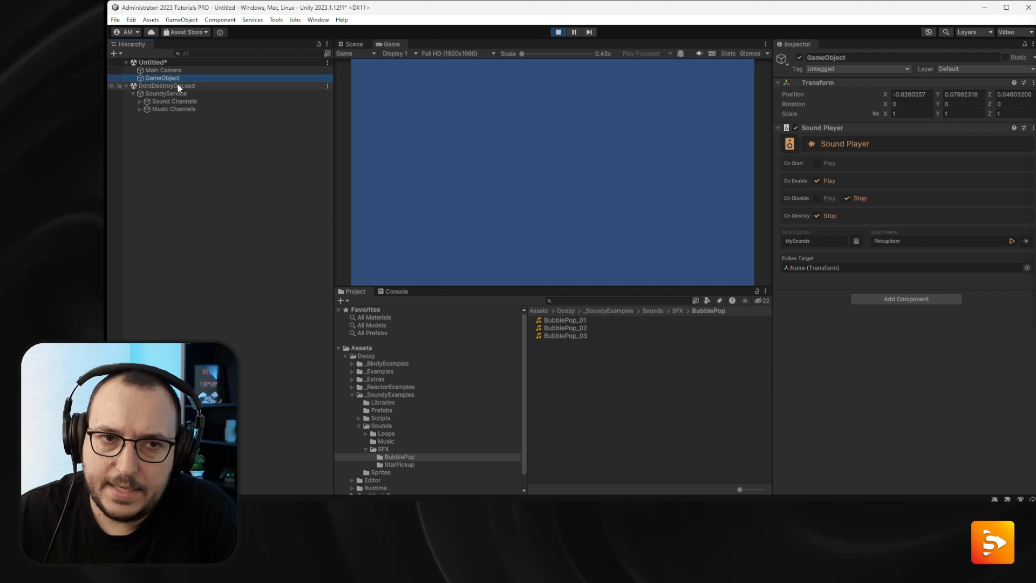
Test BubblePop as the Sound Player's sound by toggling the GameObject with Sound Channels expanded, and stop the scene.
left_click(991, 240)
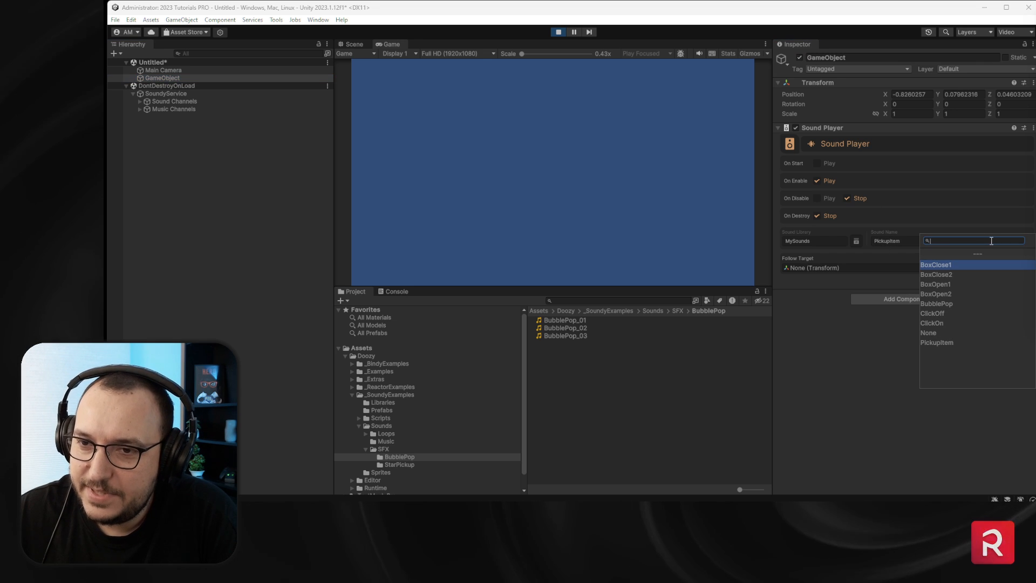
left_click(972, 301)
left_click(138, 102)
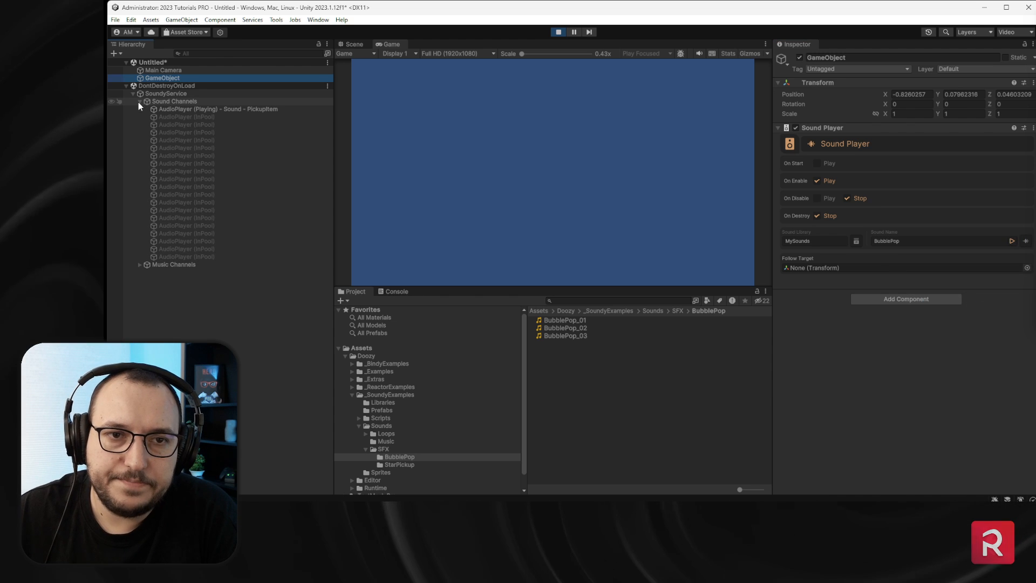
left_click(799, 59)
left_click(799, 59)
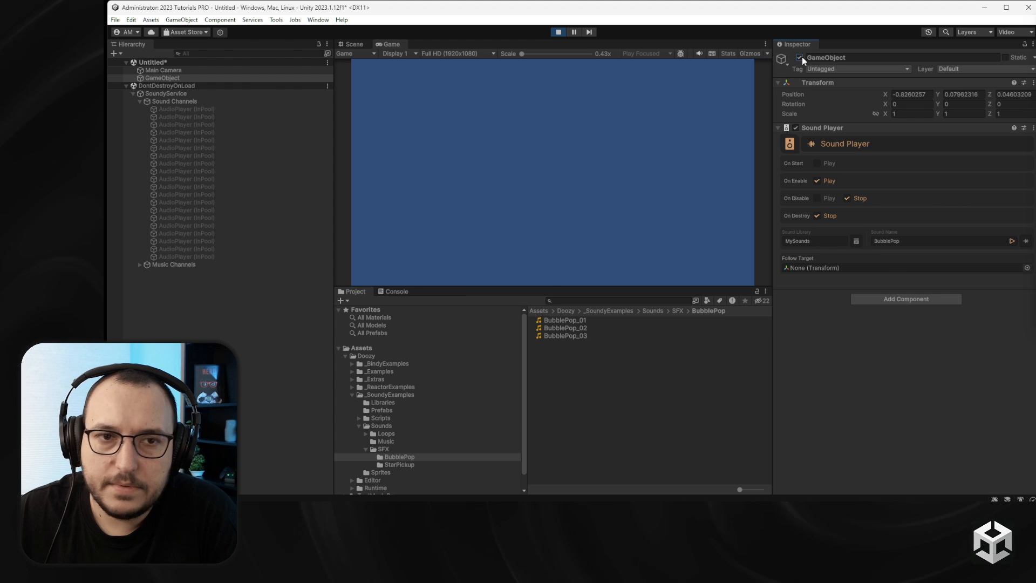
left_click(558, 33)
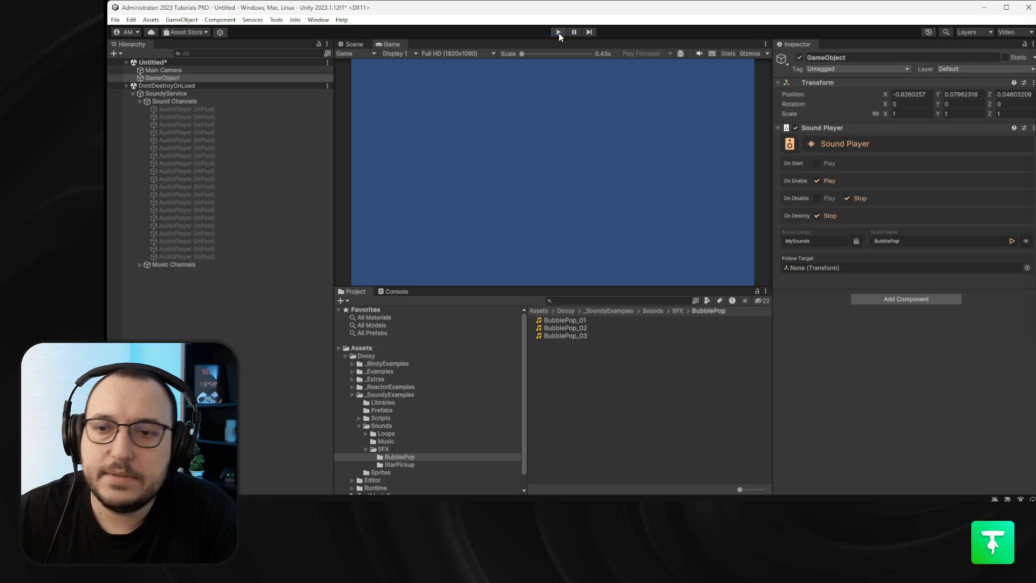
Set the Sound Player's sound name to BubblePop in edit mode, run the scene, and activate the GameObject.
left_click(998, 240)
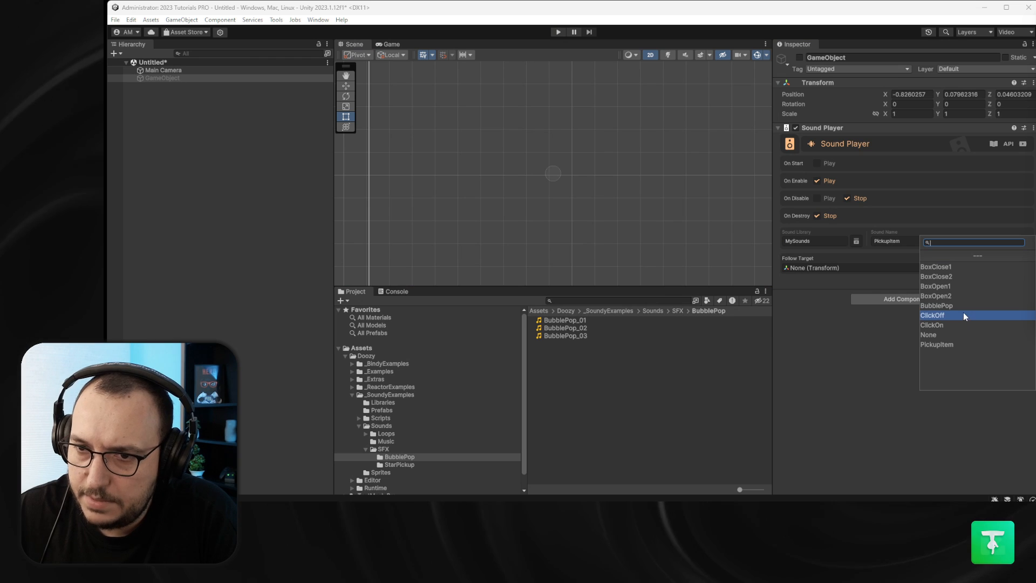
left_click(960, 306)
left_click(558, 32)
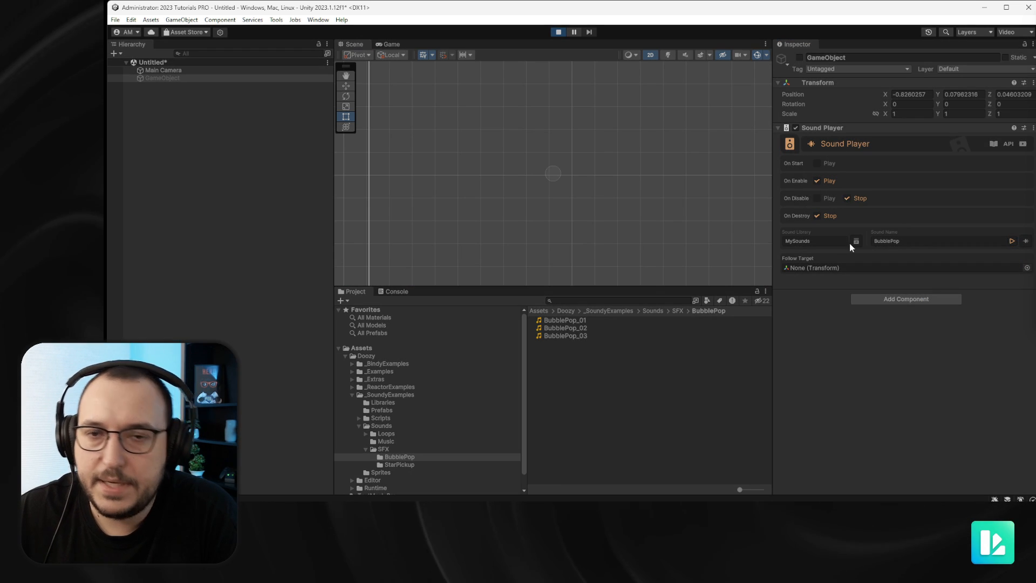
left_click(799, 57)
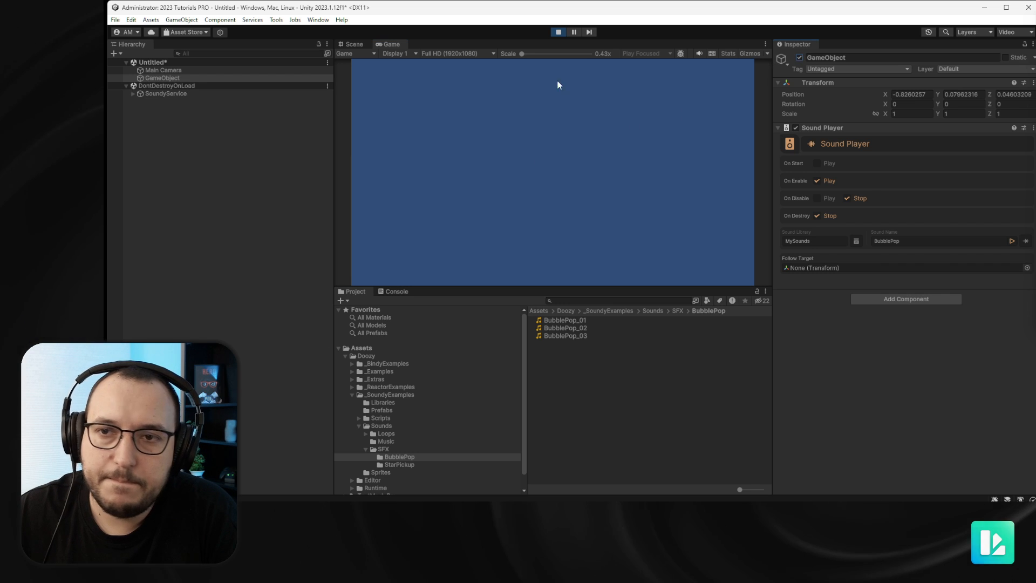
Expand SoundyService and its Sound Channels, and review the Sound Player's BubblePop sound settings.
left_click(133, 94)
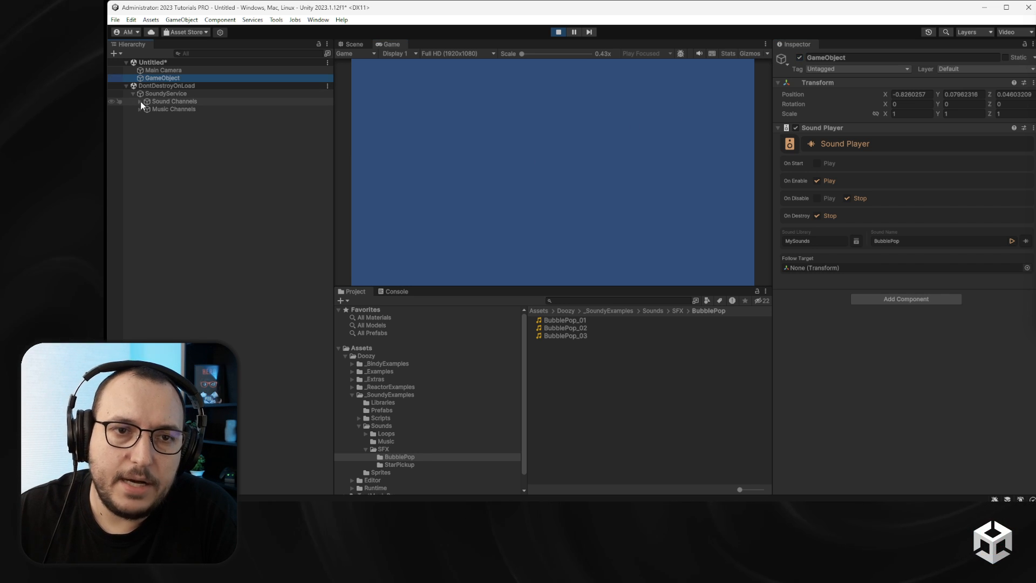
left_click(141, 102)
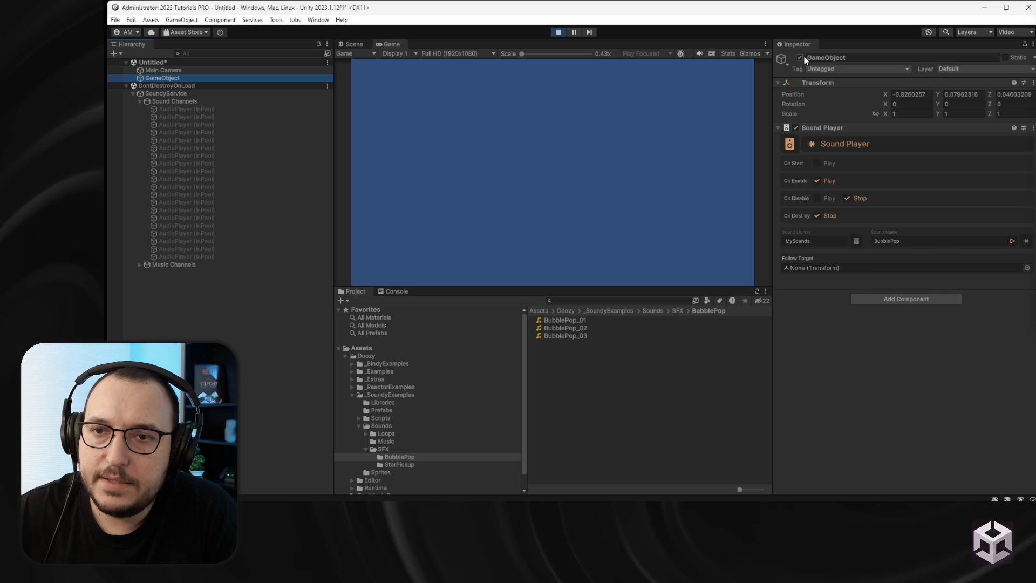
left_click(1025, 241)
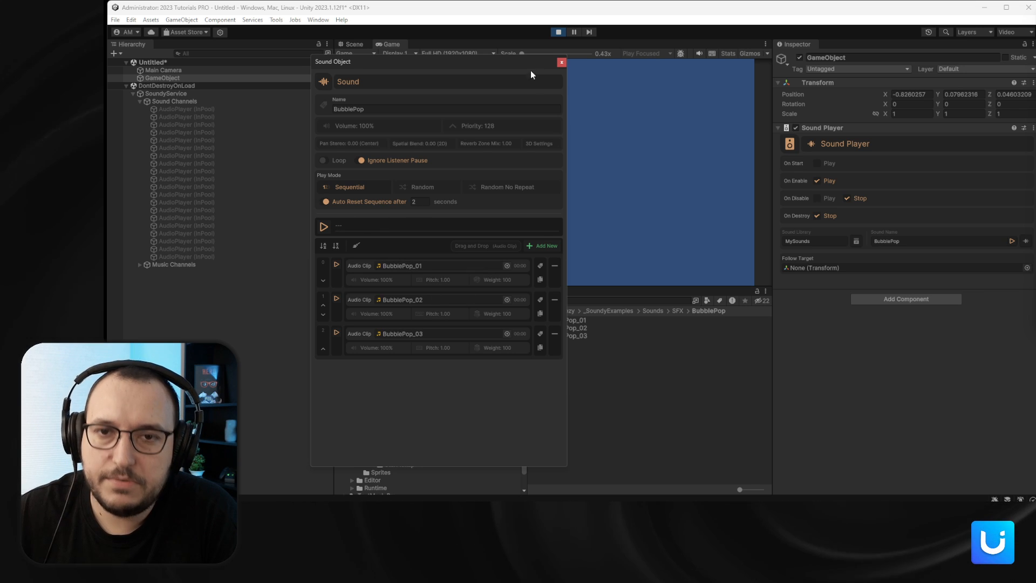
left_click(562, 62)
Test BubblePop playback by repeatedly deactivating and reactivating the GameObject while watching the Sound Channels, and stop the scene.
left_click(800, 58)
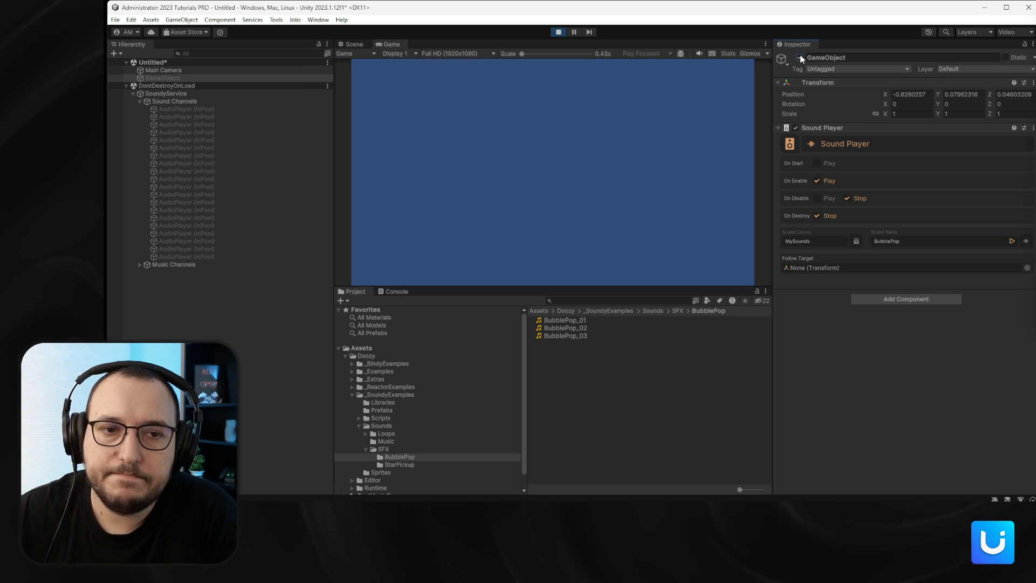
left_click(800, 58)
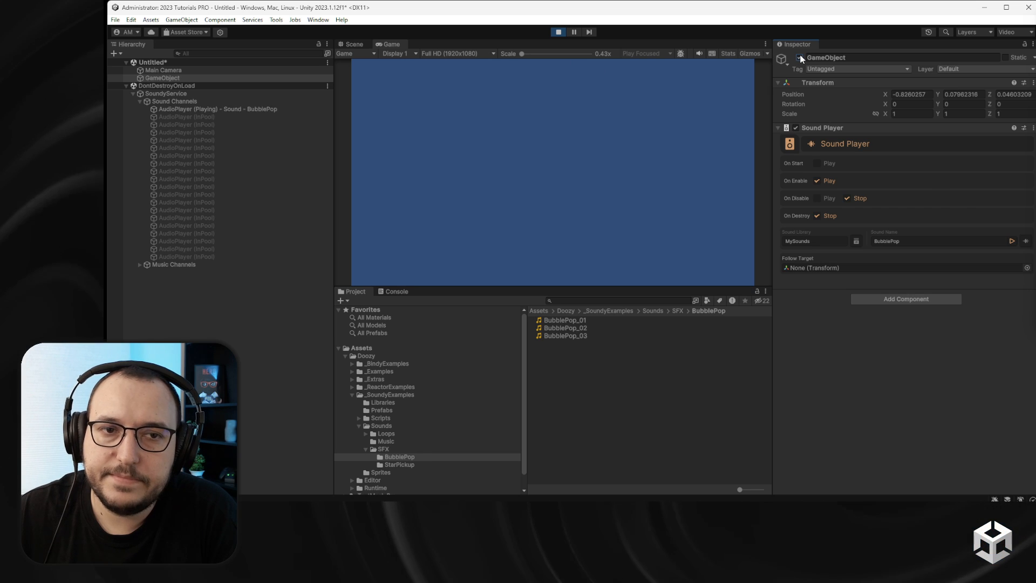
left_click(800, 58)
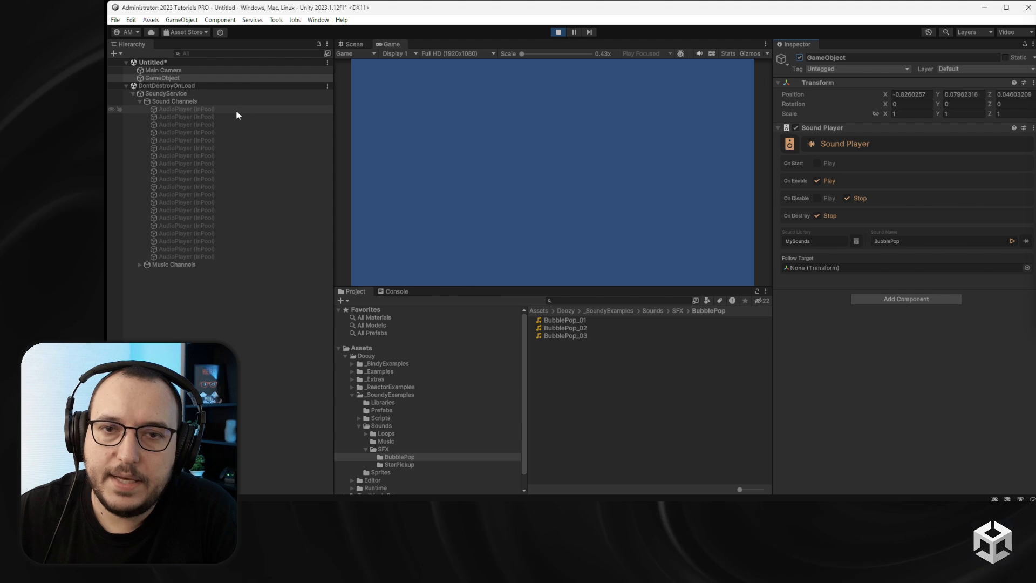
left_click(800, 57)
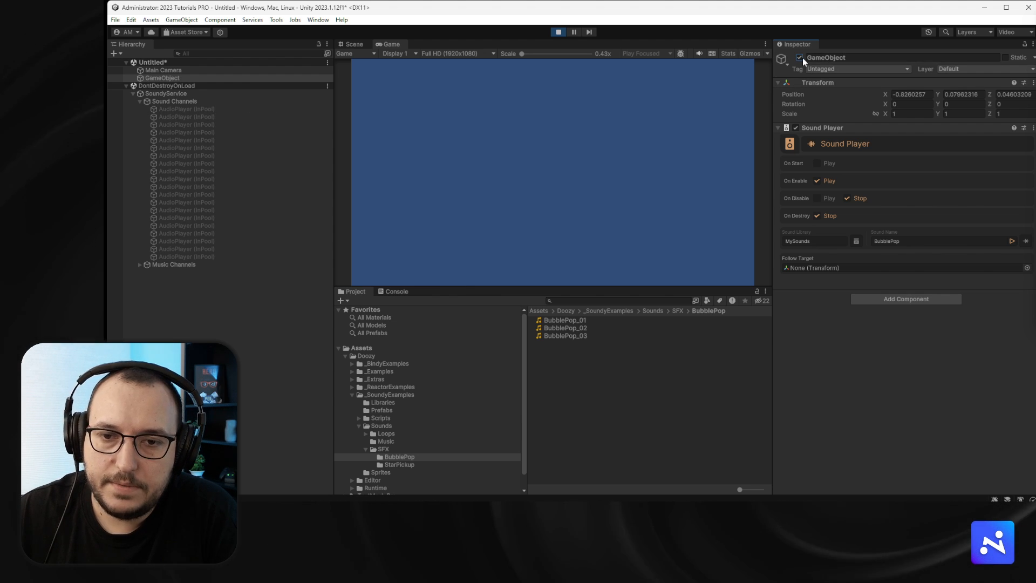
left_click(559, 32)
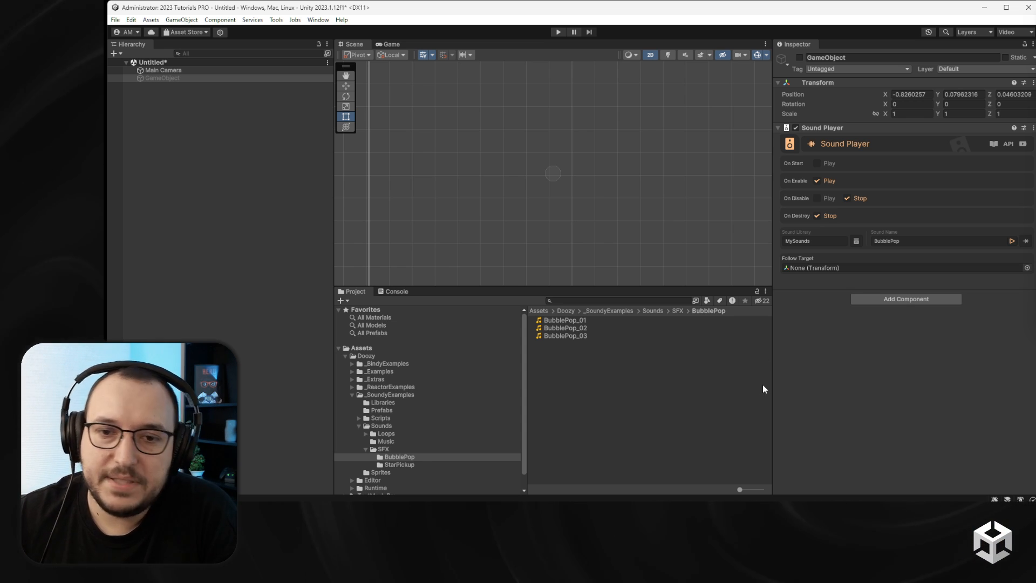
left_click(183, 78)
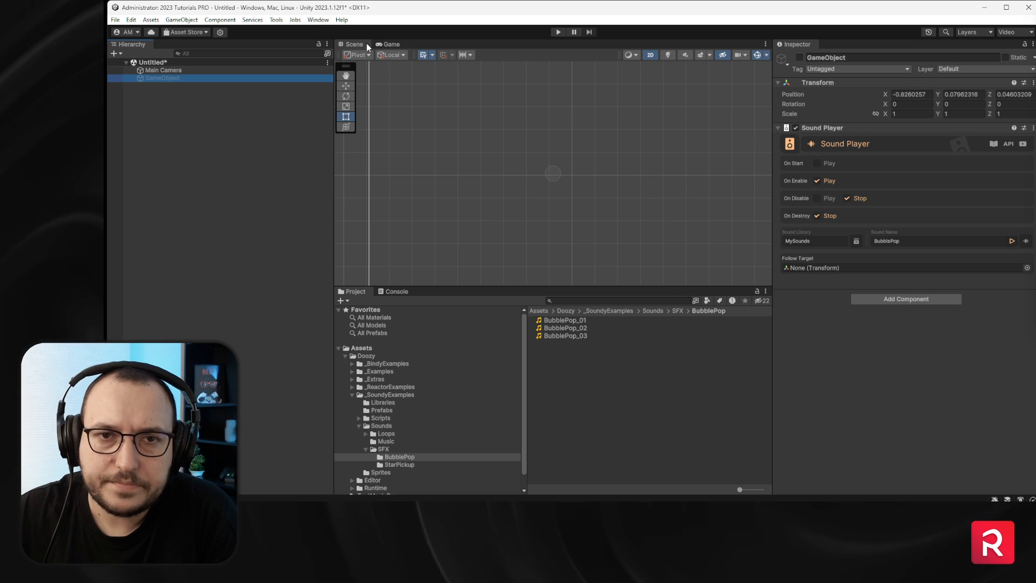
left_click(276, 19)
mouse_move(302, 31)
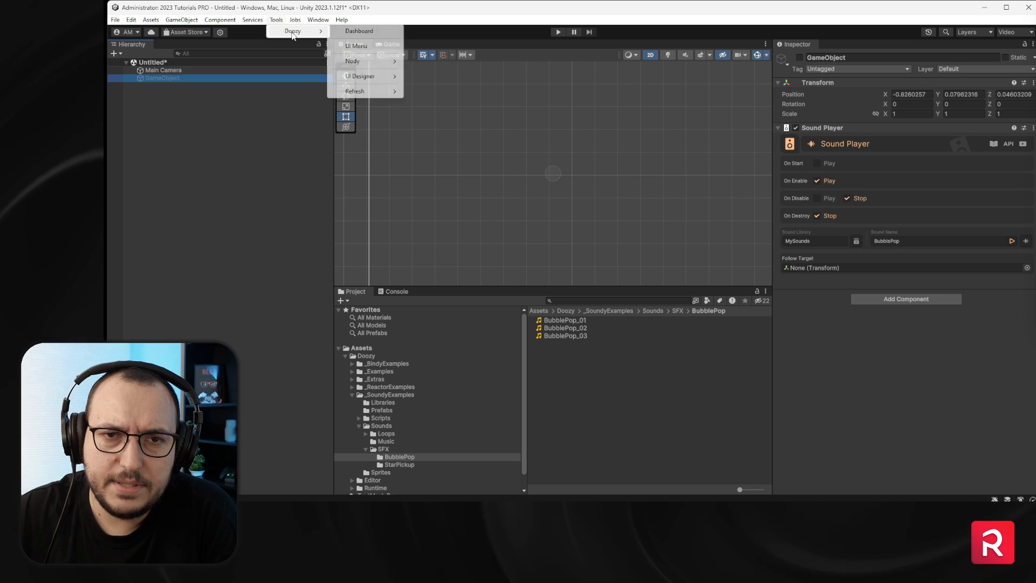
left_click(356, 31)
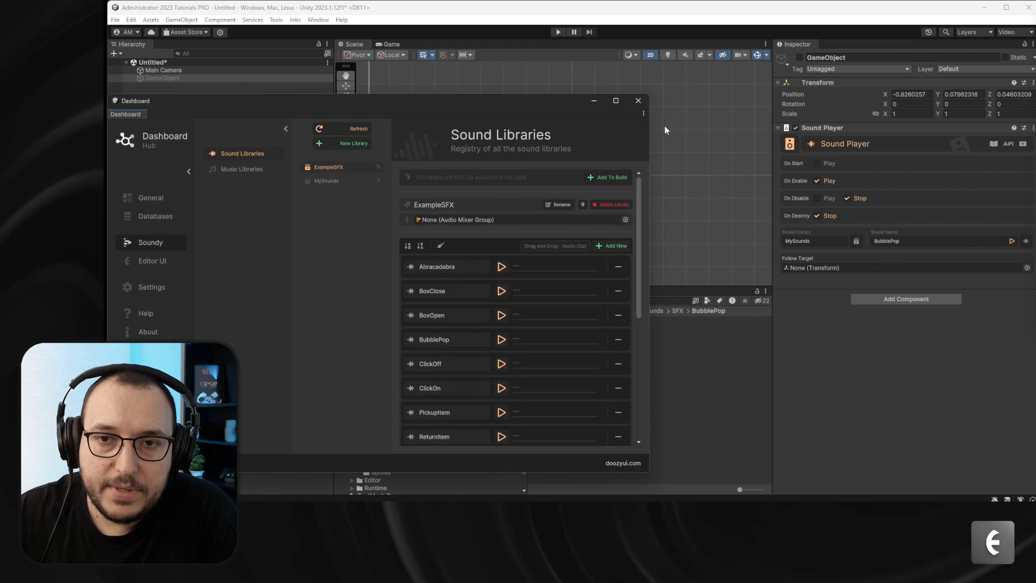
left_click(646, 100)
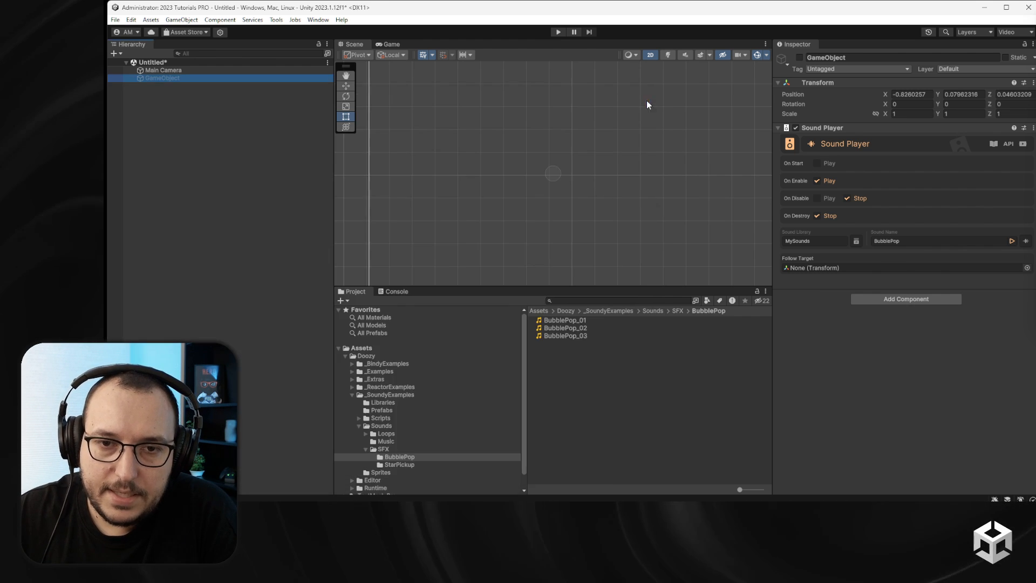
Examine the MySounds SoundLibrary asset in the Assets folder and the settings of its individual sound objects.
left_click(366, 347)
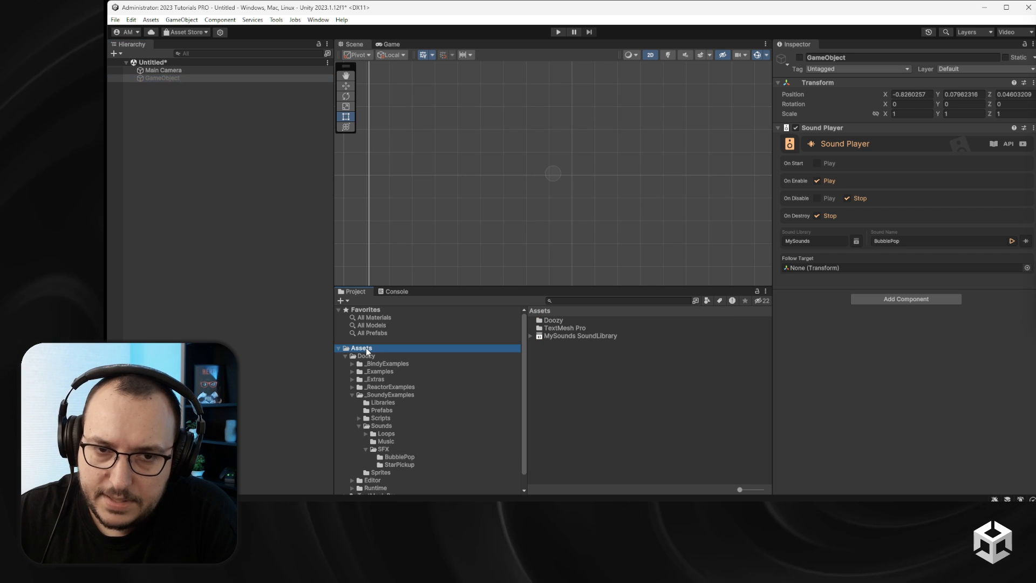
left_click(561, 336)
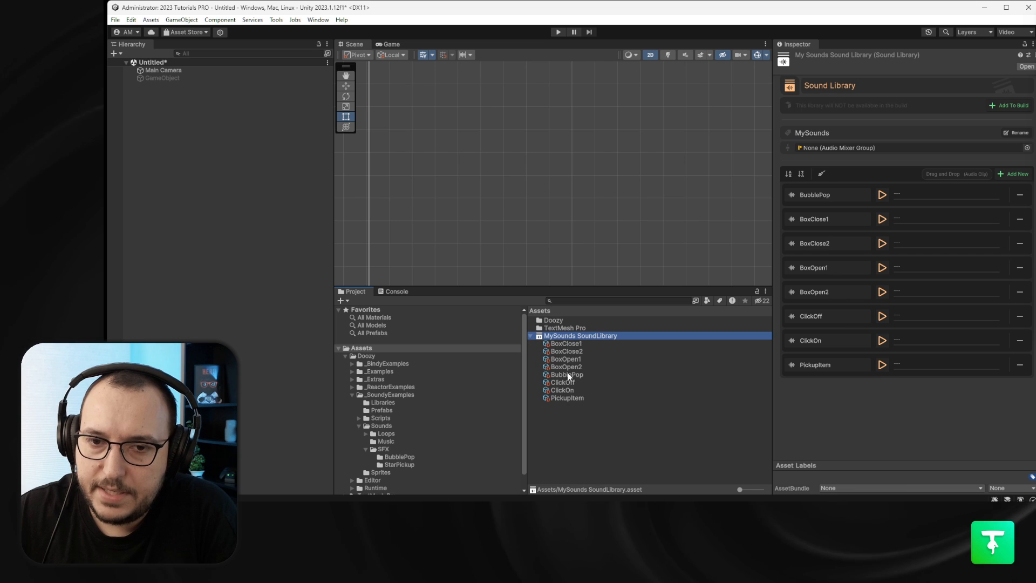
left_click(565, 382)
left_click(563, 396)
left_click(568, 381)
left_click(570, 367)
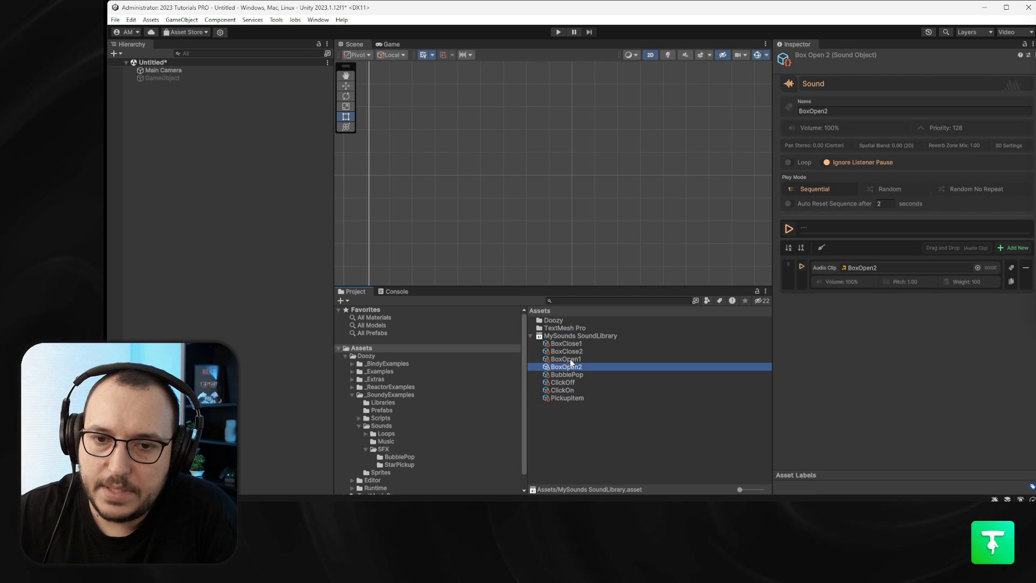
left_click(570, 359)
left_click(569, 350)
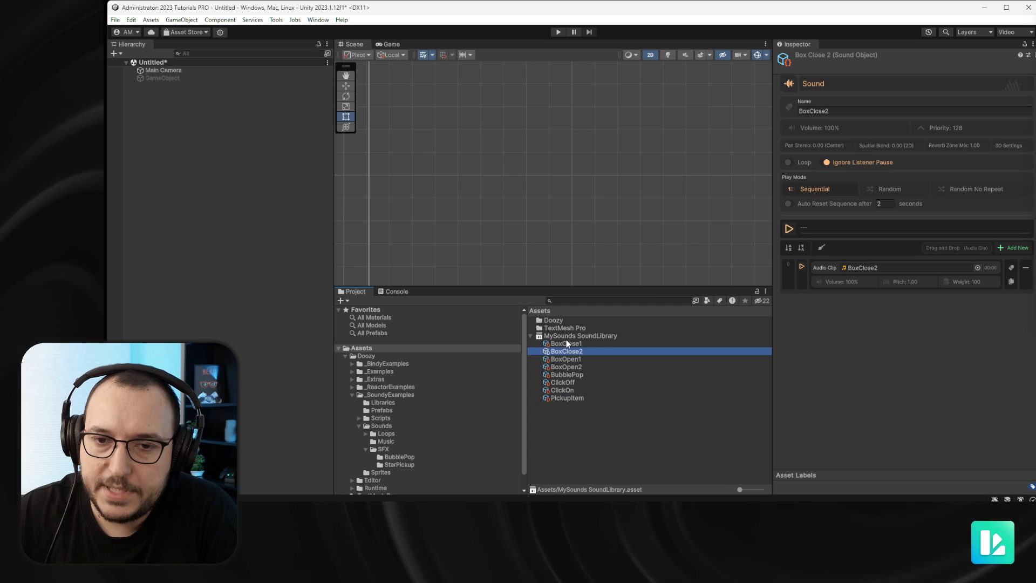
left_click(566, 343)
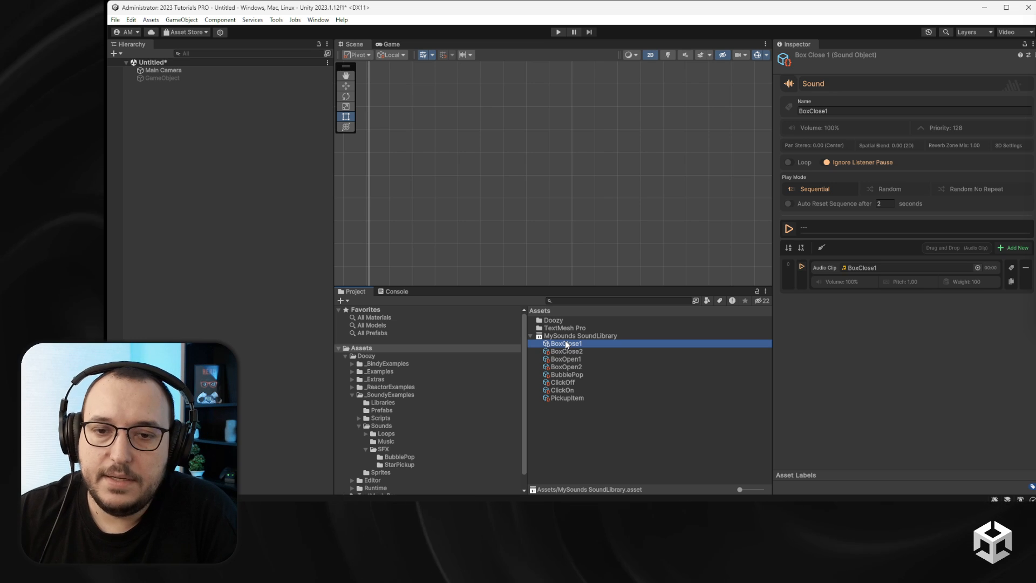
left_click(564, 336)
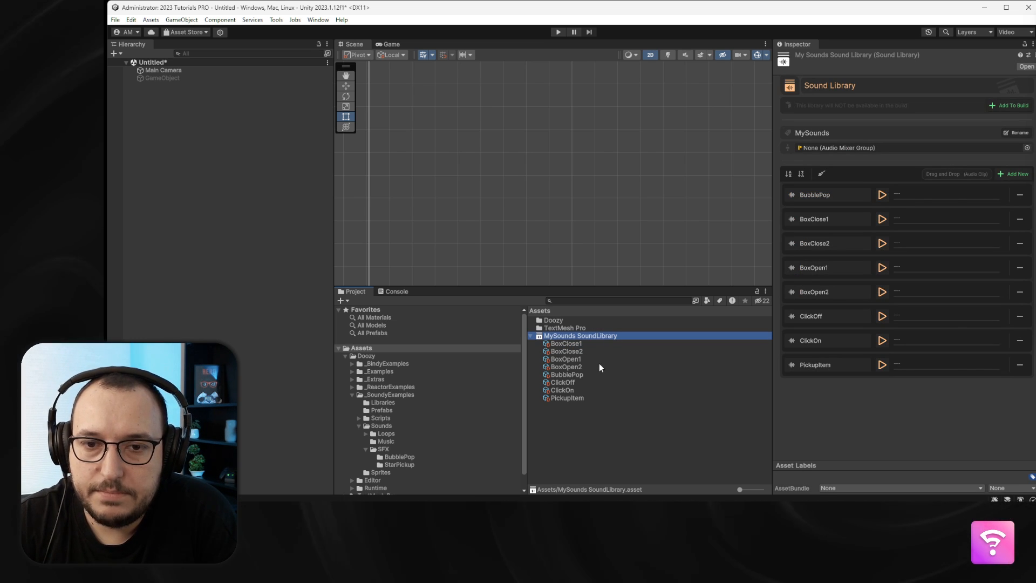
left_click(531, 336)
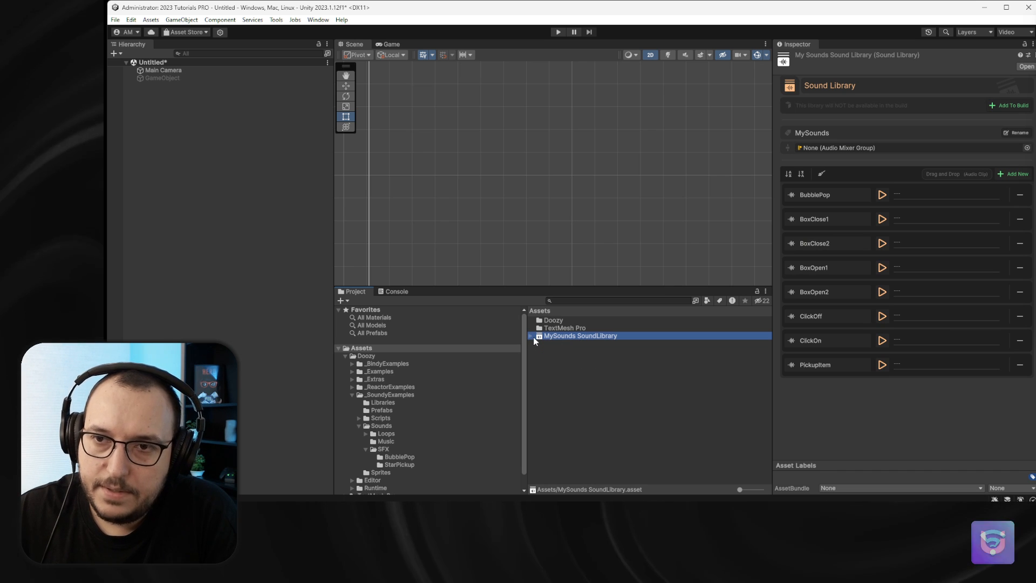
left_click(539, 383)
Open the Doozy Dashboard's Music Libraries and create a new music library saved in the project's Assets folder.
left_click(272, 21)
mouse_move(302, 30)
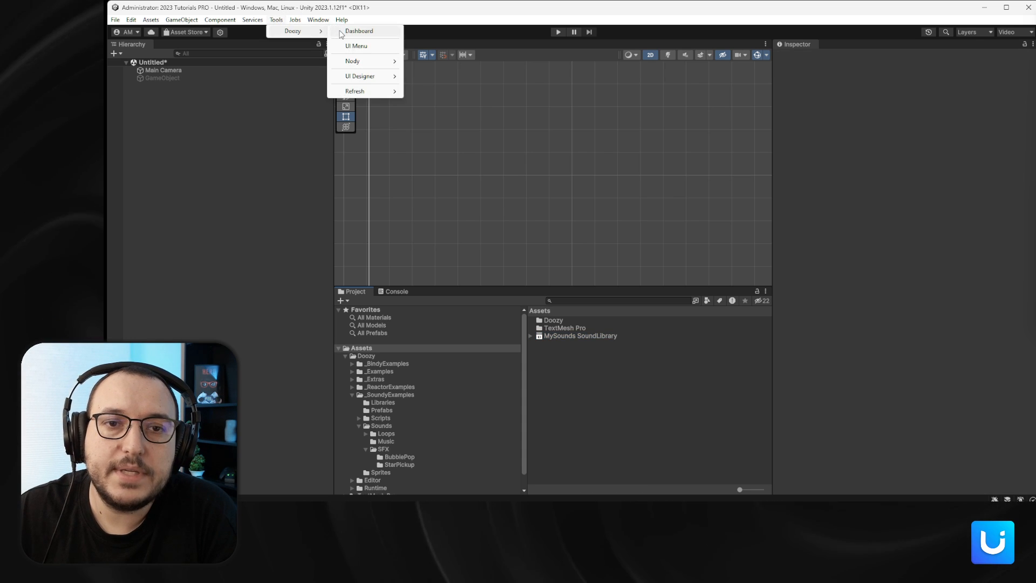
left_click(351, 31)
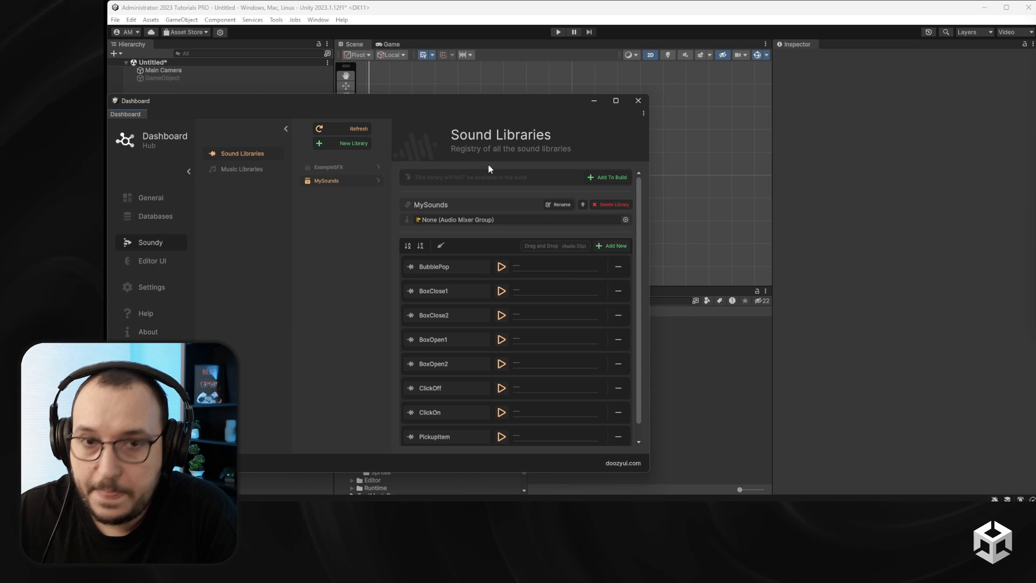
left_click_drag(428, 108, 543, 115)
left_click(365, 175)
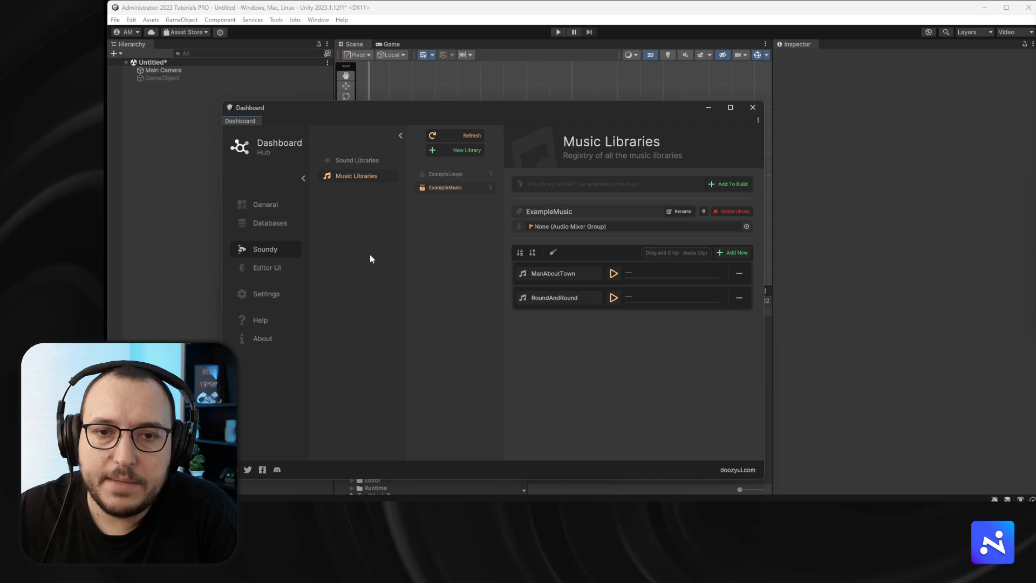
left_click(470, 150)
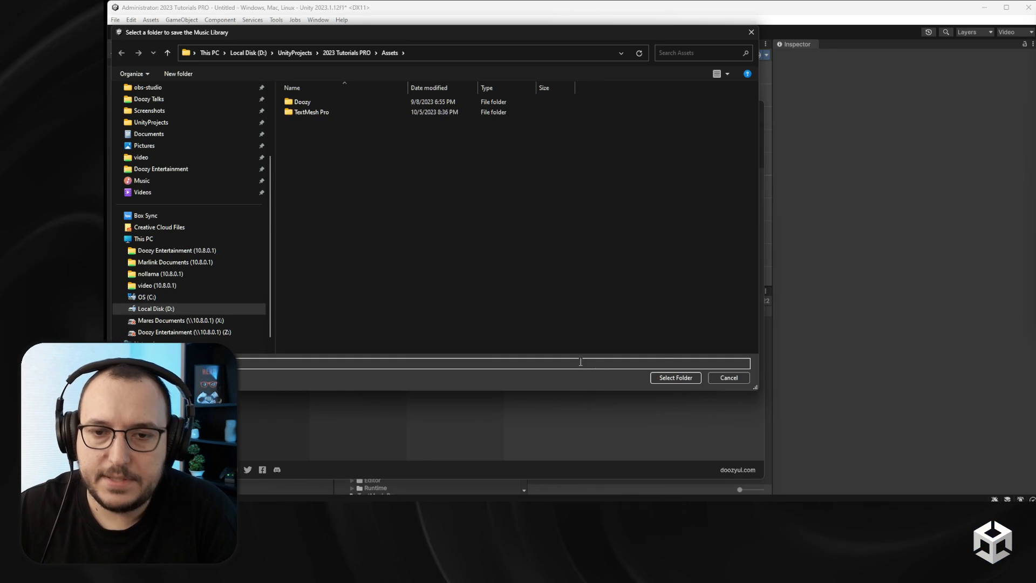
type("Mu")
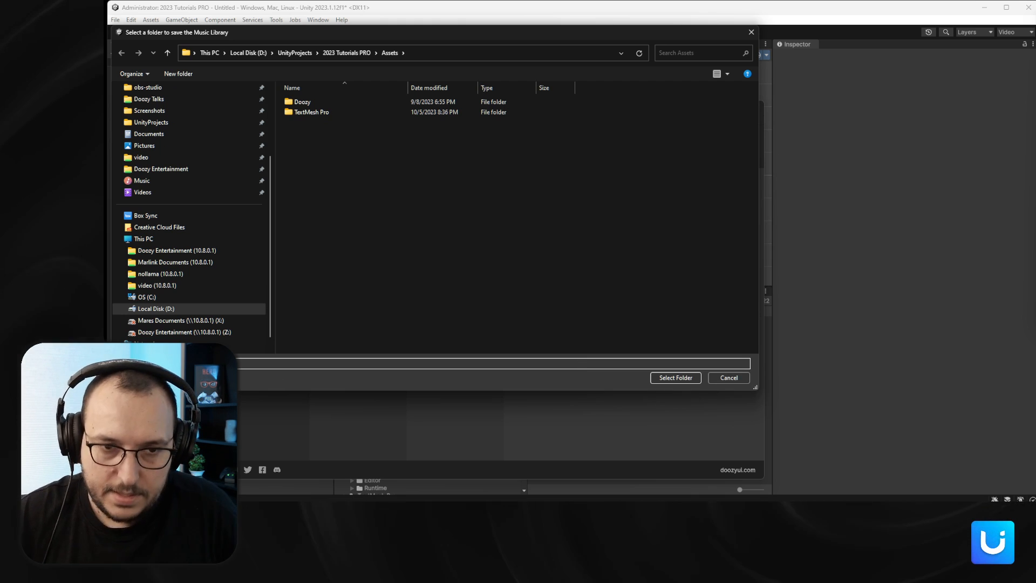
left_click(675, 377)
Rename the new music library to MyMusic and save the name.
left_click(678, 210)
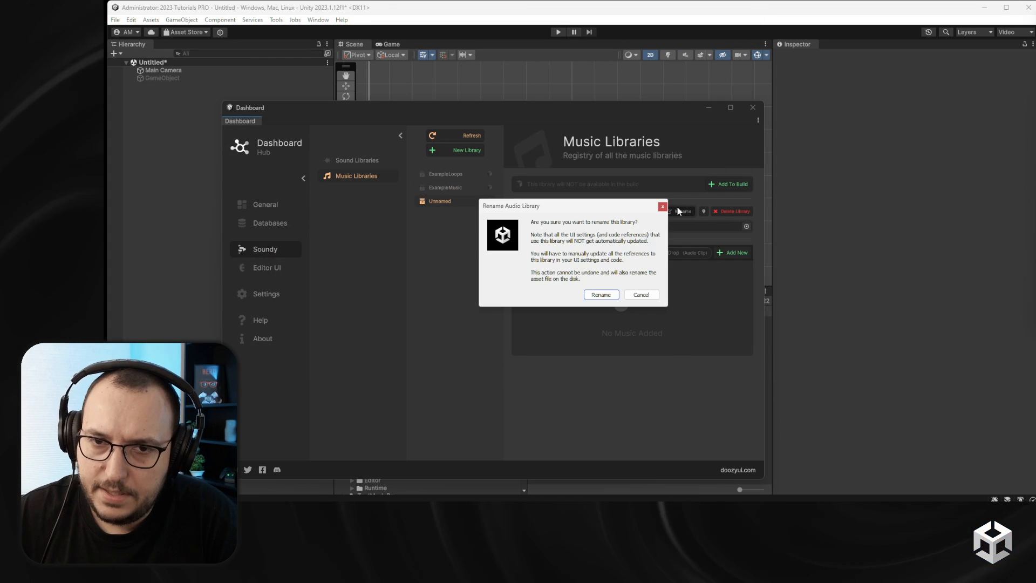
left_click(599, 293)
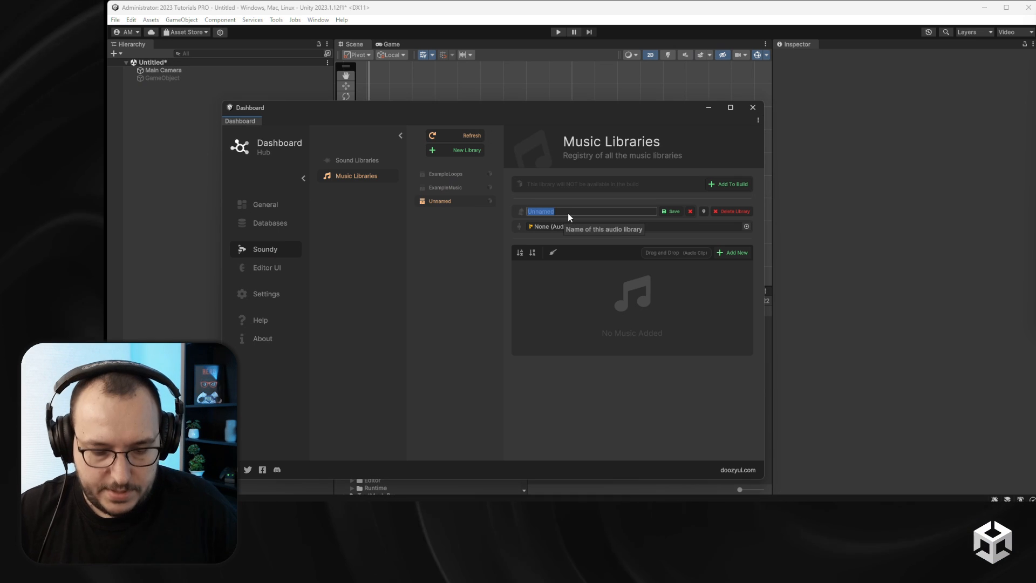
type("MyMusic")
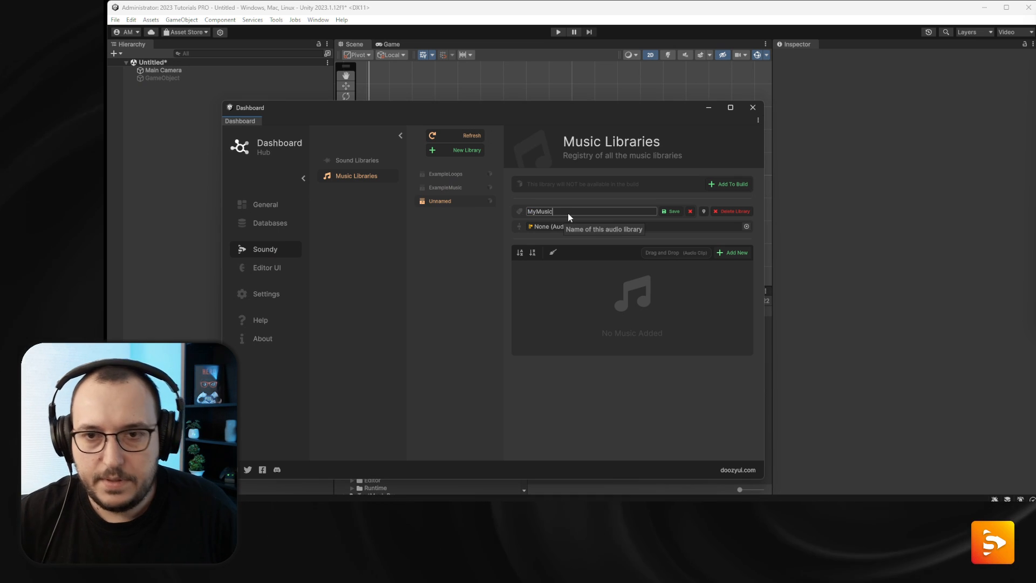
left_click(671, 211)
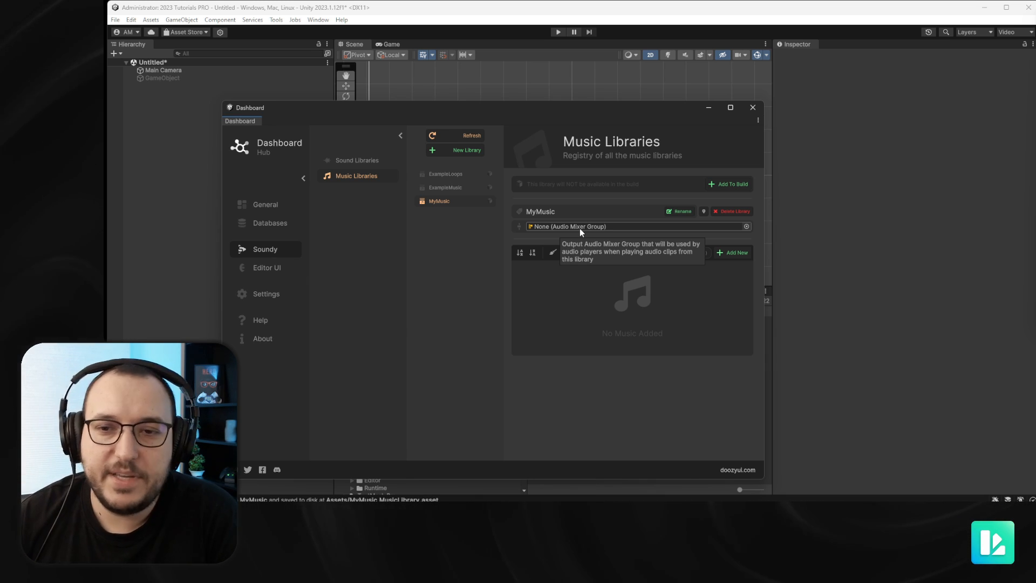
Show the clips in the _SoundyExamples Sounds/Music folder and shrink the Dashboard so both the clips and the MyMusic library are visible.
left_click_drag(623, 106, 859, 107)
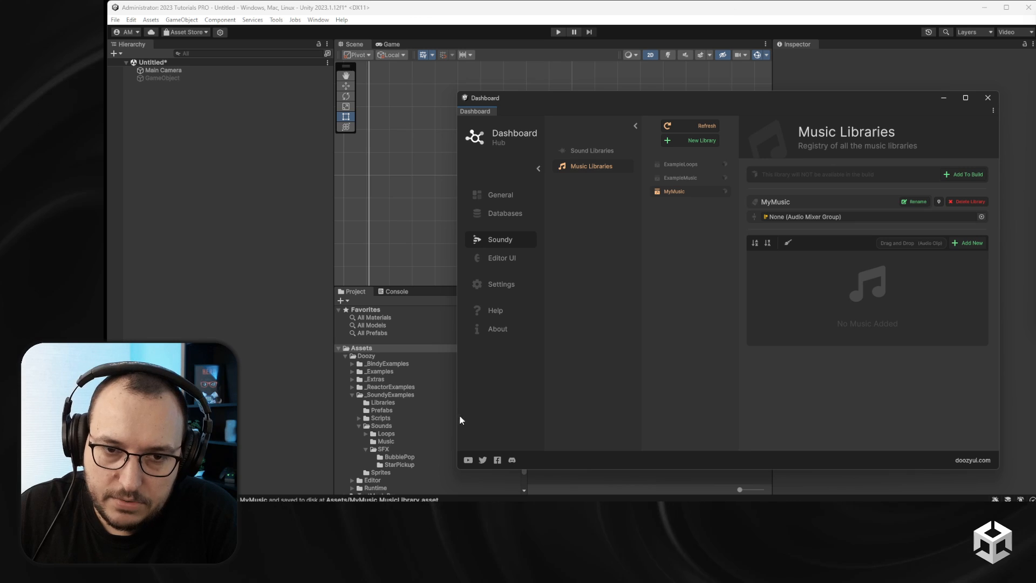
left_click(385, 441)
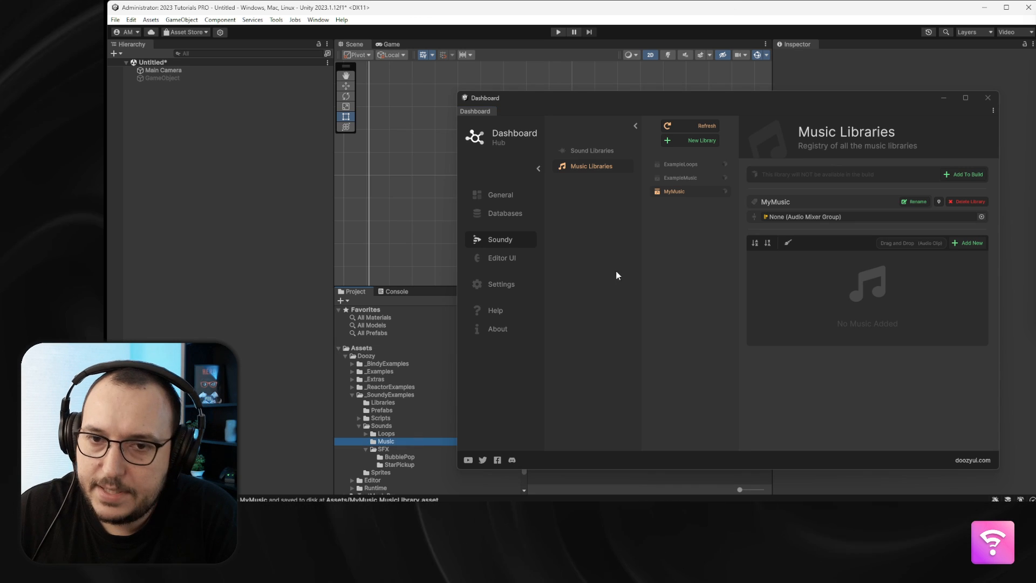
left_click_drag(621, 103, 363, 98)
left_click(378, 121)
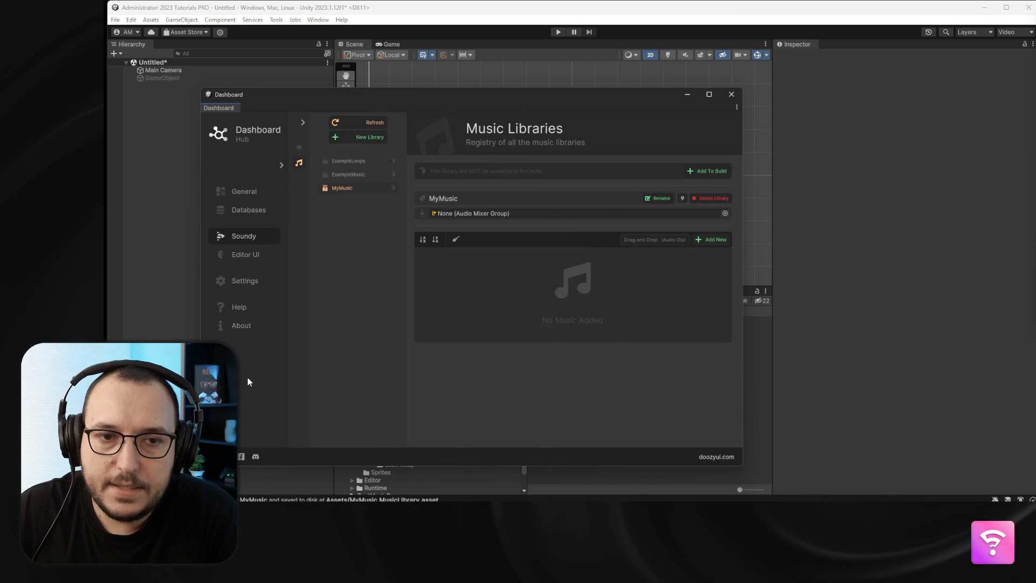
left_click(281, 164)
left_click_drag(743, 151, 500, 169)
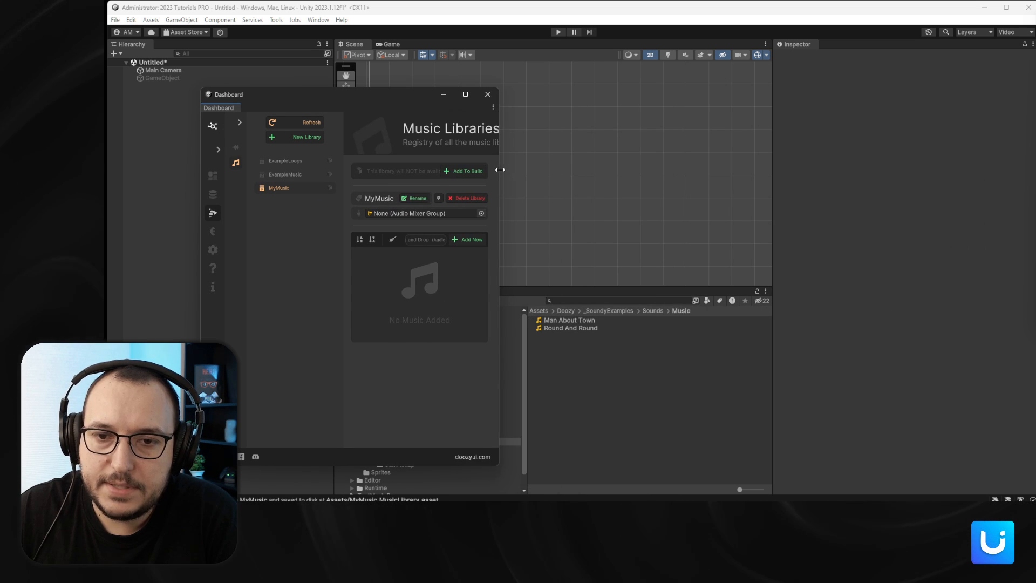
left_click_drag(498, 264, 516, 265)
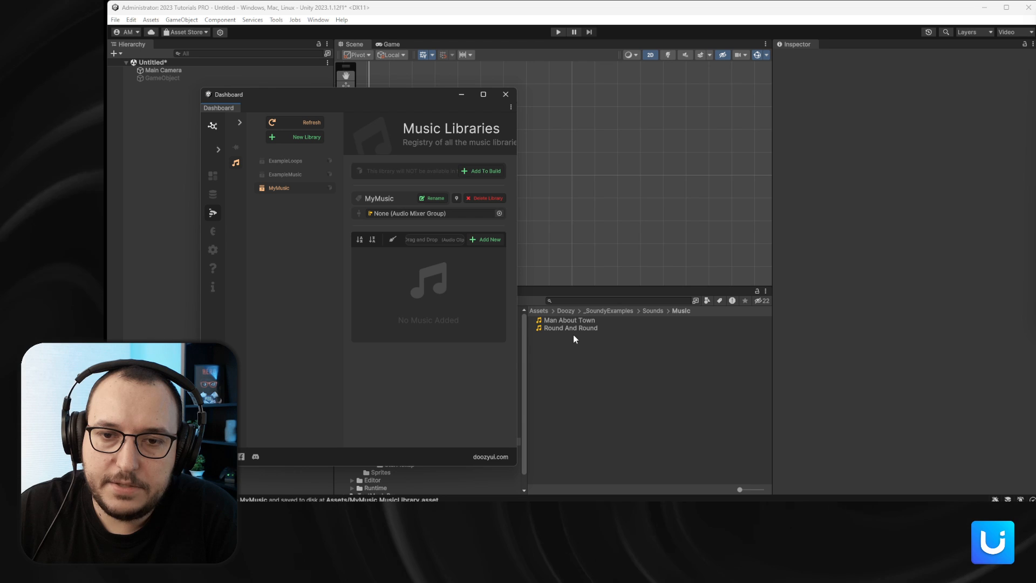
Try adding the Man About Town and Round And Round clips to MyMusic one at a time, and remove both entries.
left_click_drag(571, 320, 426, 248)
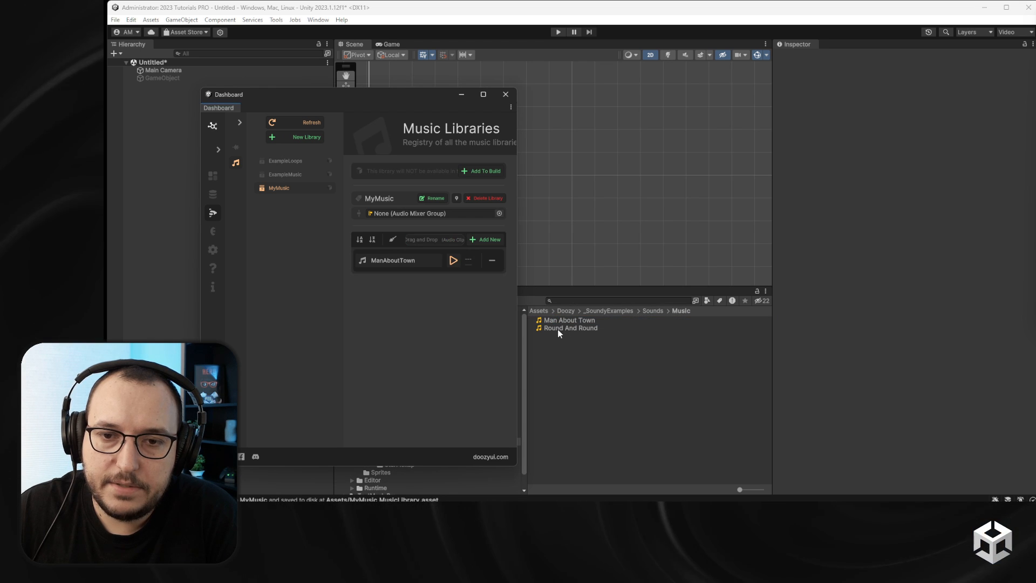
left_click_drag(559, 329, 438, 249)
left_click_drag(517, 192, 566, 193)
left_click(540, 261)
left_click(540, 261)
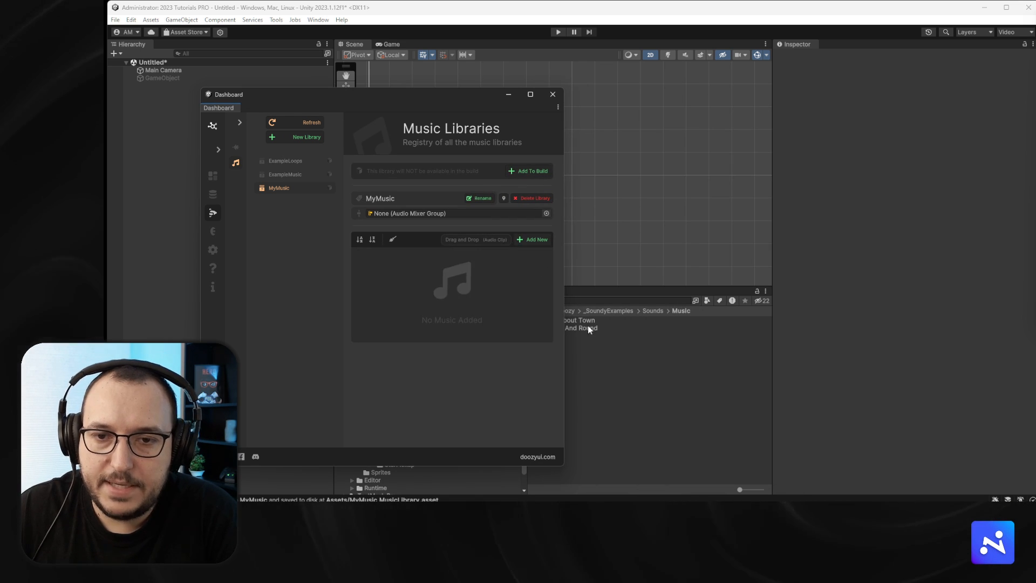
Add the Man About Town and Round And Round clips to MyMusic together, and widen the Dashboard.
left_click(594, 322)
left_click(594, 328, "shift")
left_click_drag(594, 328, 498, 256)
left_click_drag(565, 225, 741, 224)
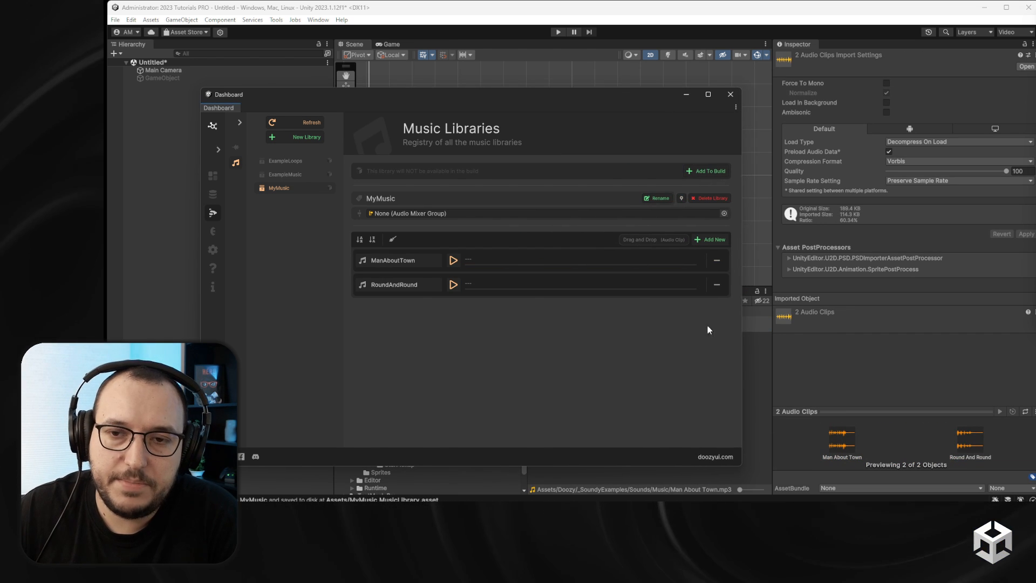
Preview ManAboutTown and RoundAndRound in MyMusic, jump to other playback positions in each track, and stop the playback.
left_click(452, 260)
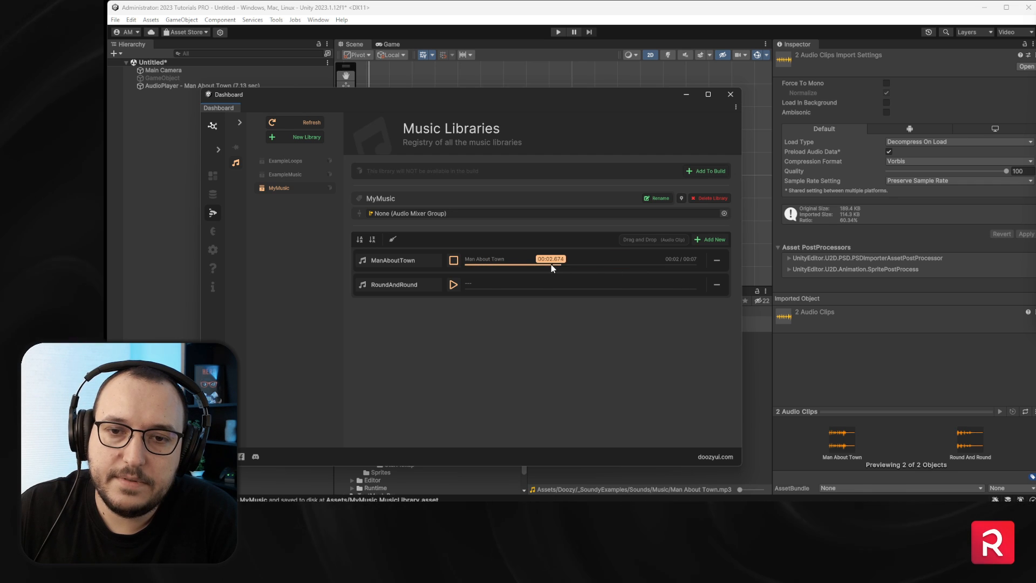
left_click_drag(551, 264, 483, 265)
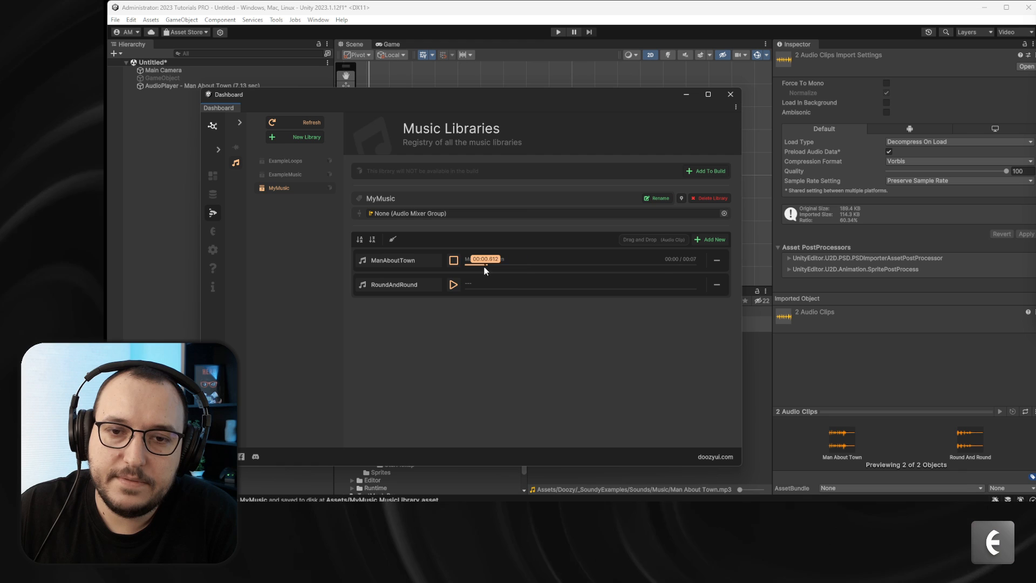
left_click(453, 284)
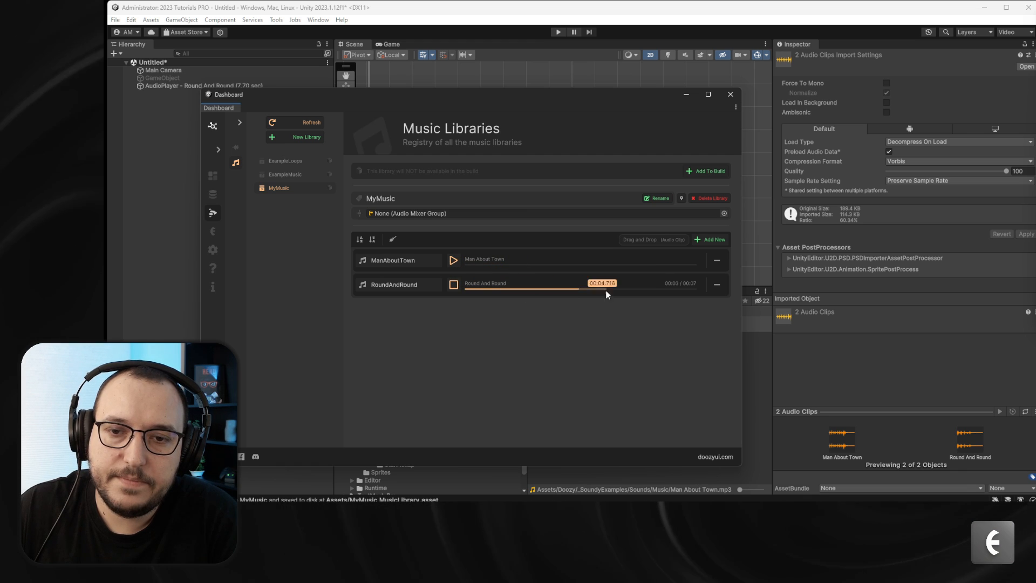
left_click(545, 290)
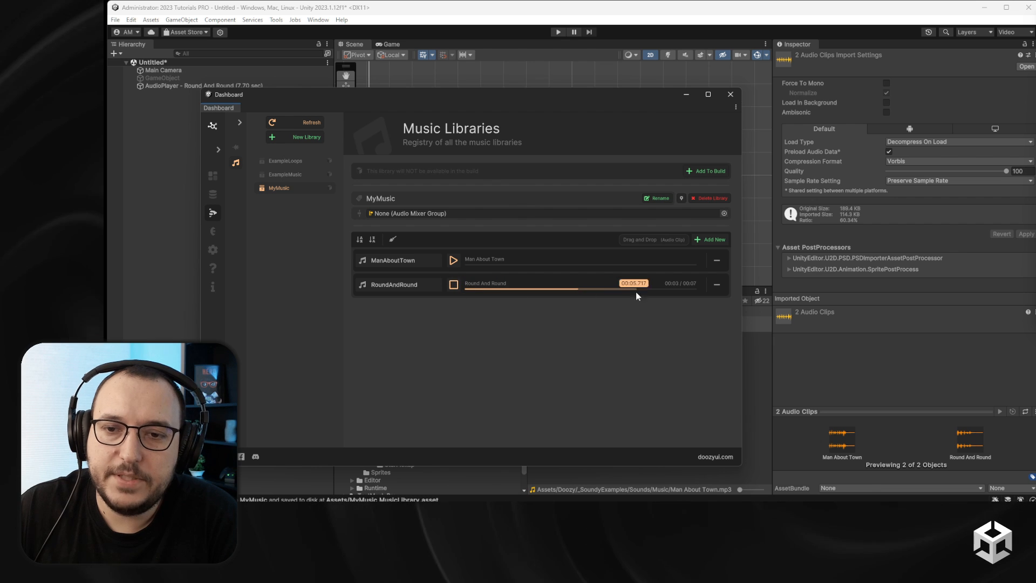
left_click(453, 286)
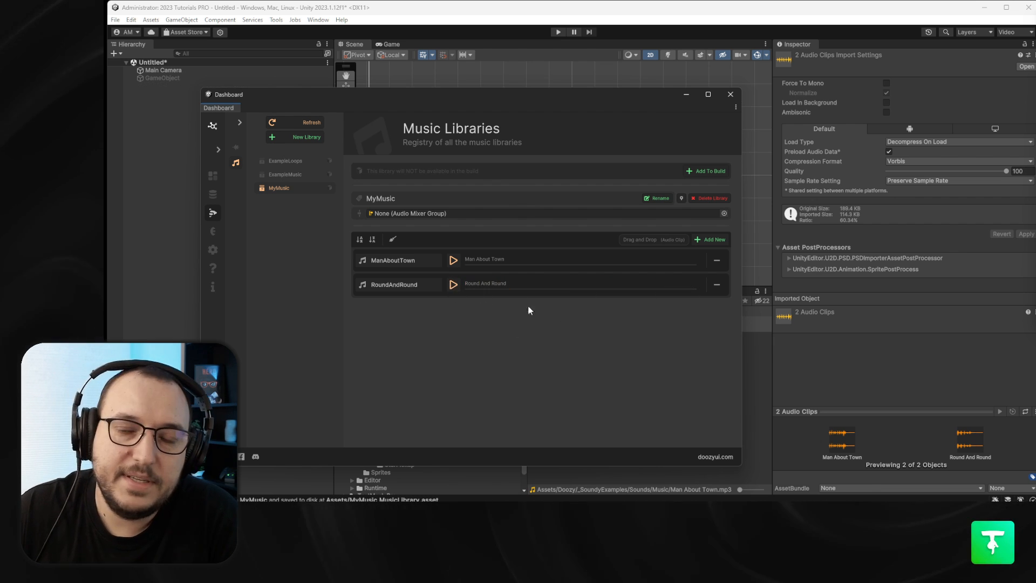
Open the ManAboutTown music object, move its window over the Dashboard, and examine its volume and priority settings.
left_click_drag(542, 112, 588, 120)
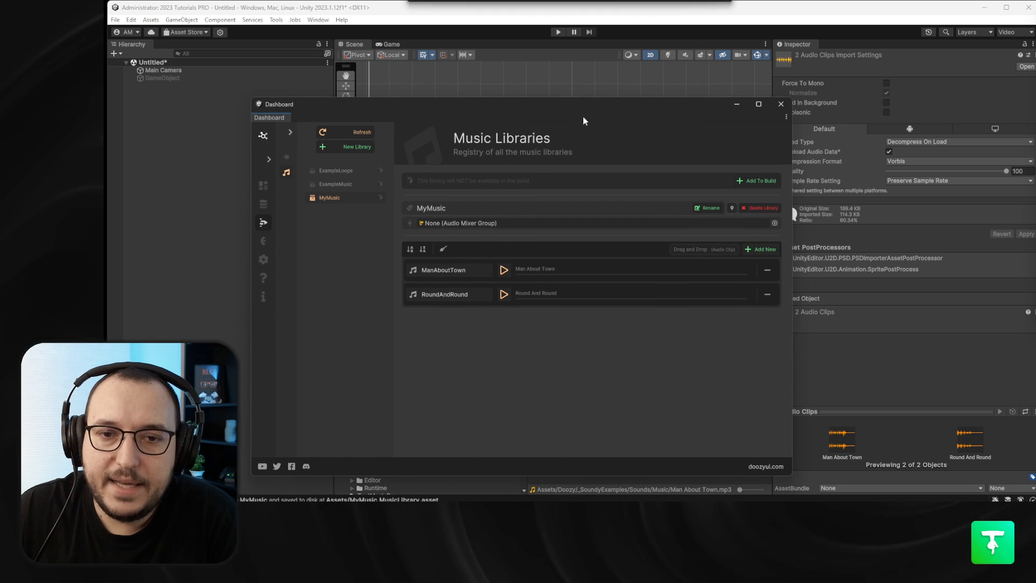
left_click(437, 276)
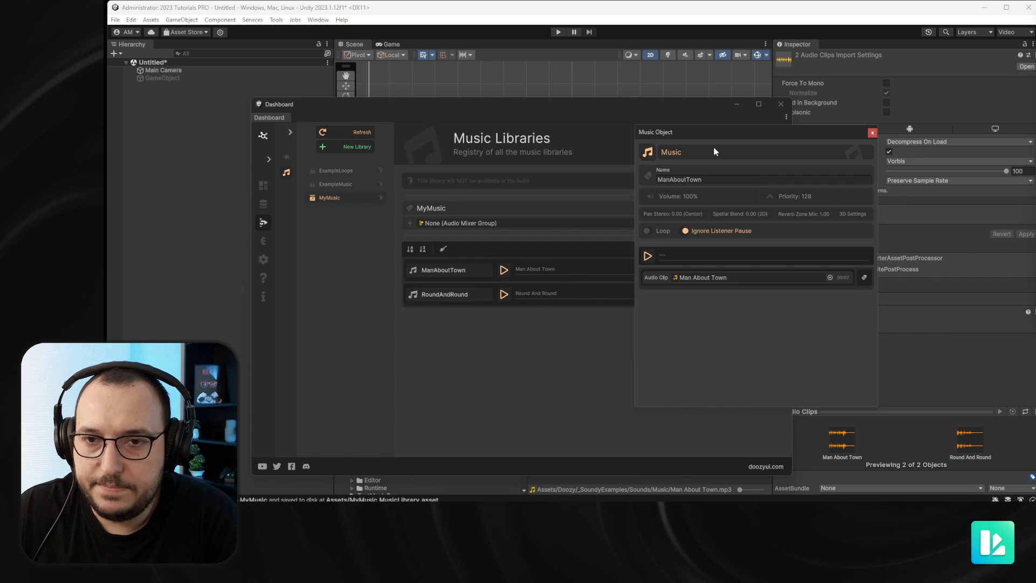
left_click_drag(713, 151, 474, 156)
left_click(467, 190)
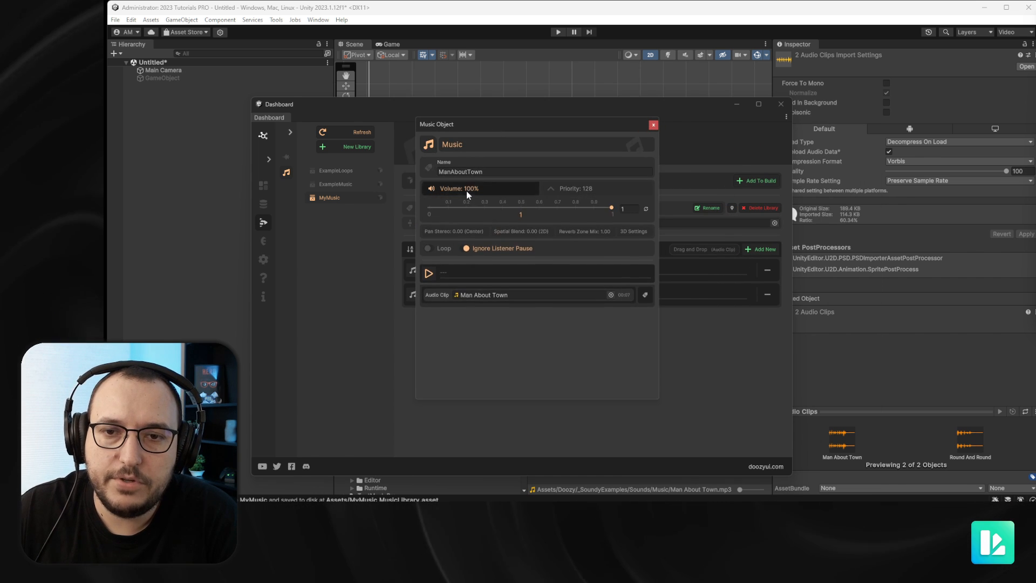
left_click(466, 190)
left_click(564, 190)
left_click(559, 191)
Examine ManAboutTown's stereo pan, spatial blend, reverb zone mix and 3D settings, and close the music object.
left_click(449, 210)
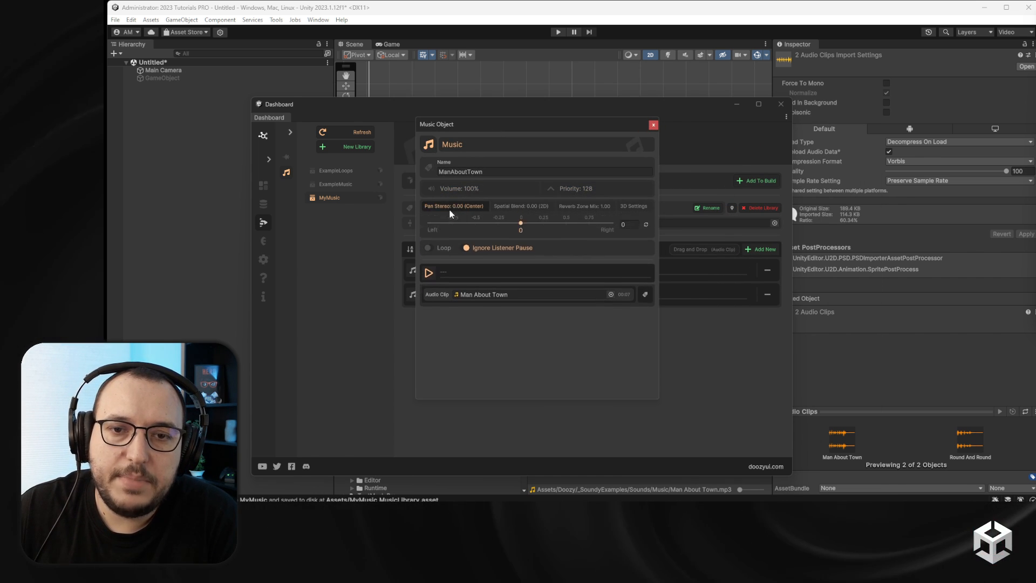
left_click(449, 209)
left_click(521, 206)
left_click(520, 206)
left_click(585, 207)
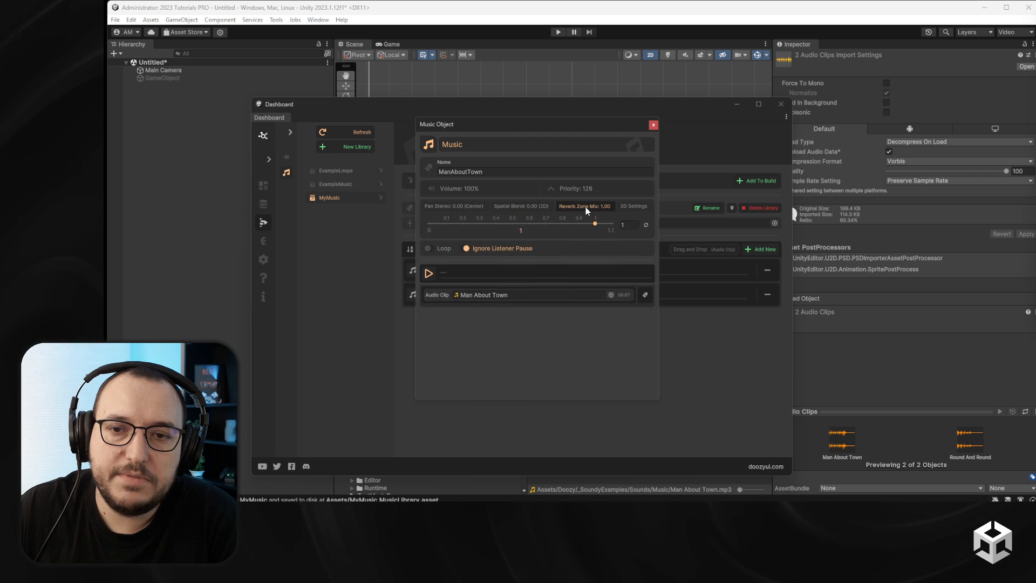
left_click(585, 206)
left_click(626, 205)
left_click(626, 205)
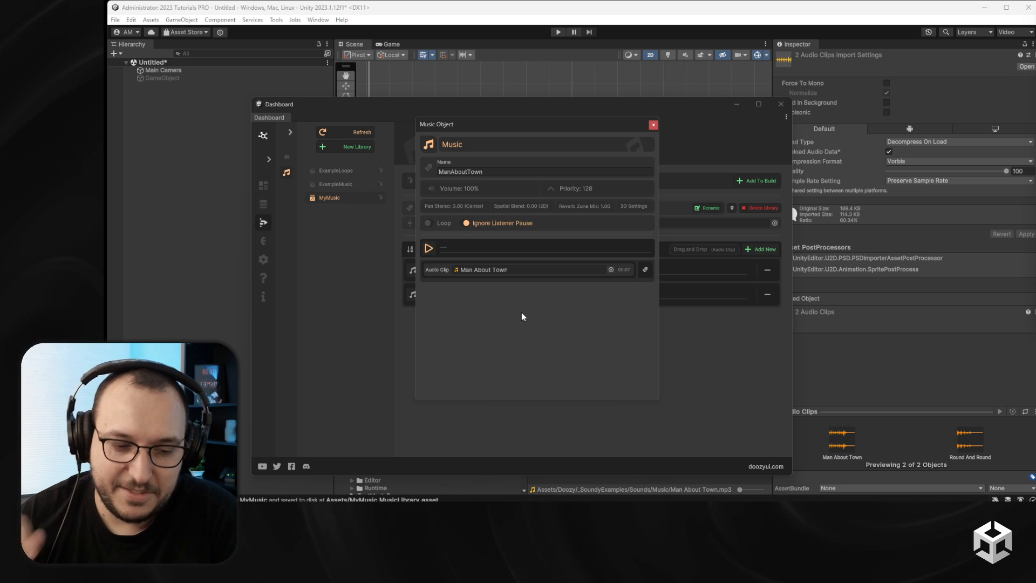
left_click(651, 125)
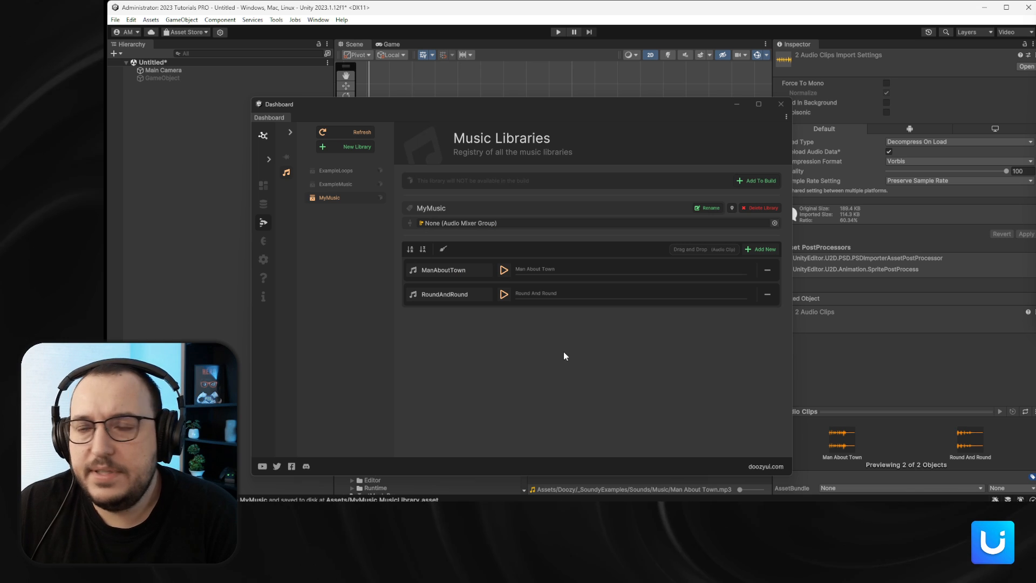
Add the MyMusic music library and the MySounds sound library to the build.
mouse_move(296, 270)
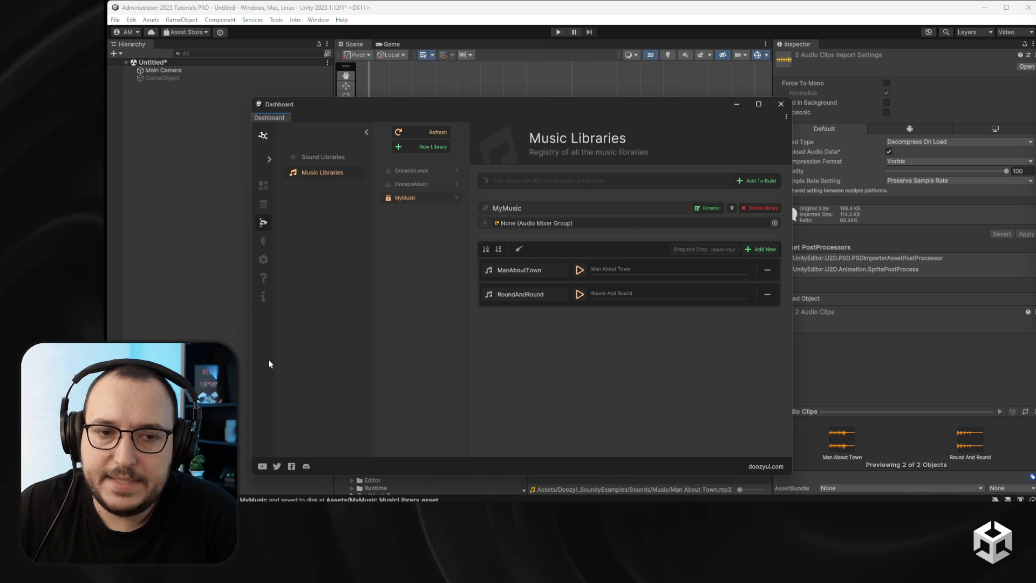
mouse_move(280, 363)
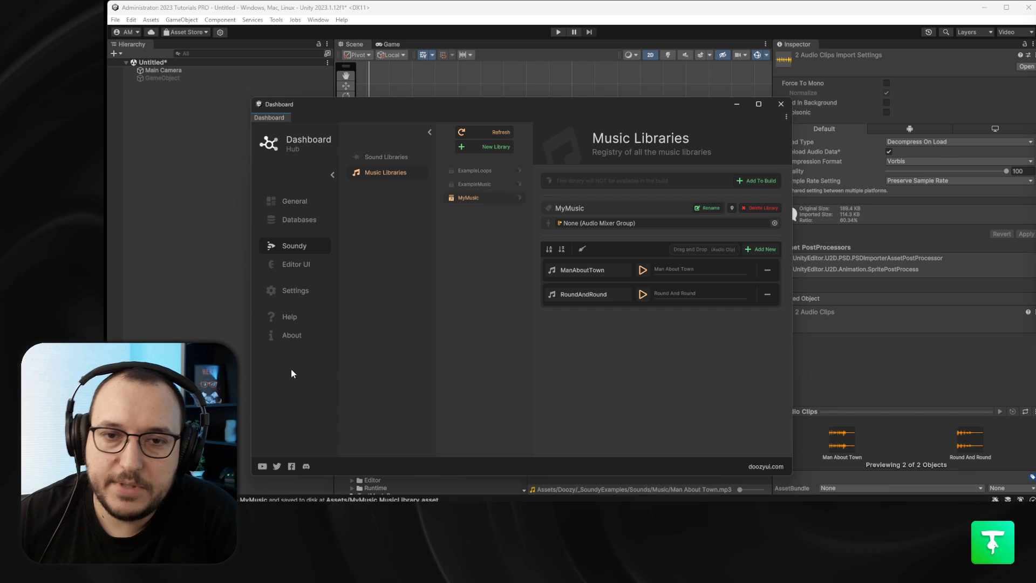
left_click(739, 180)
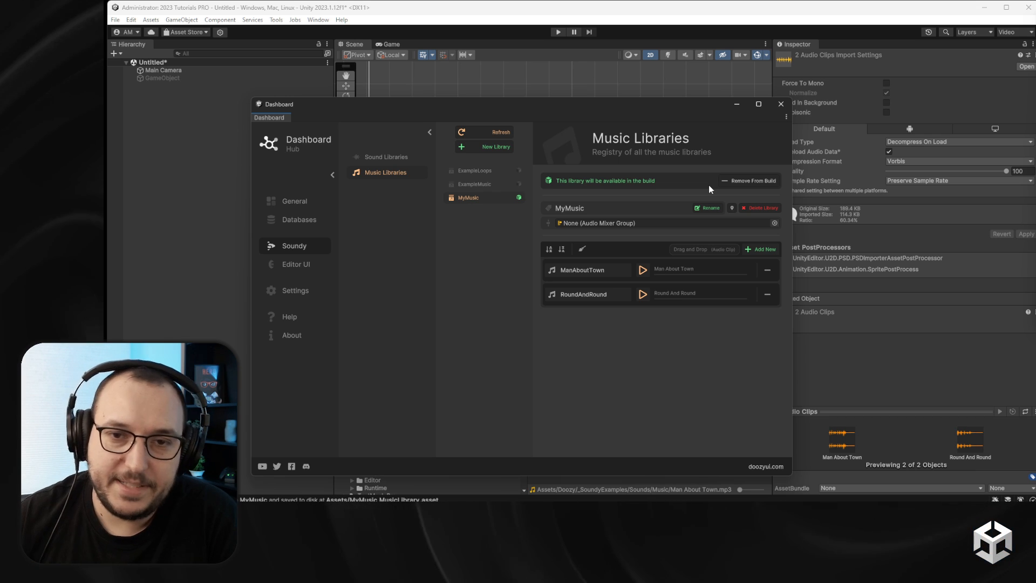
left_click(404, 158)
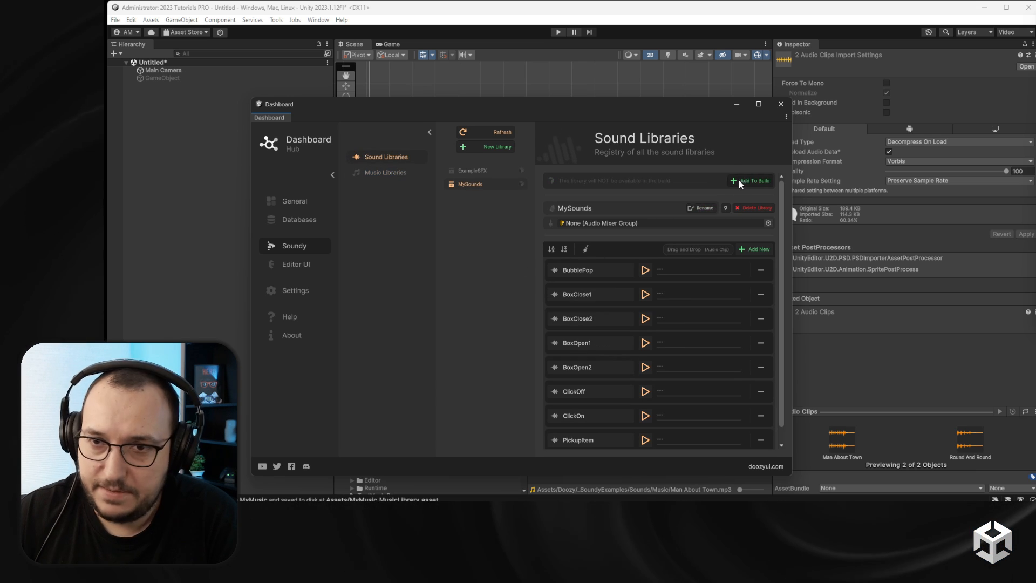
left_click(739, 181)
Check the build availability of MyMusic and ExampleLoops, and return to the Sound Libraries.
left_click(402, 173)
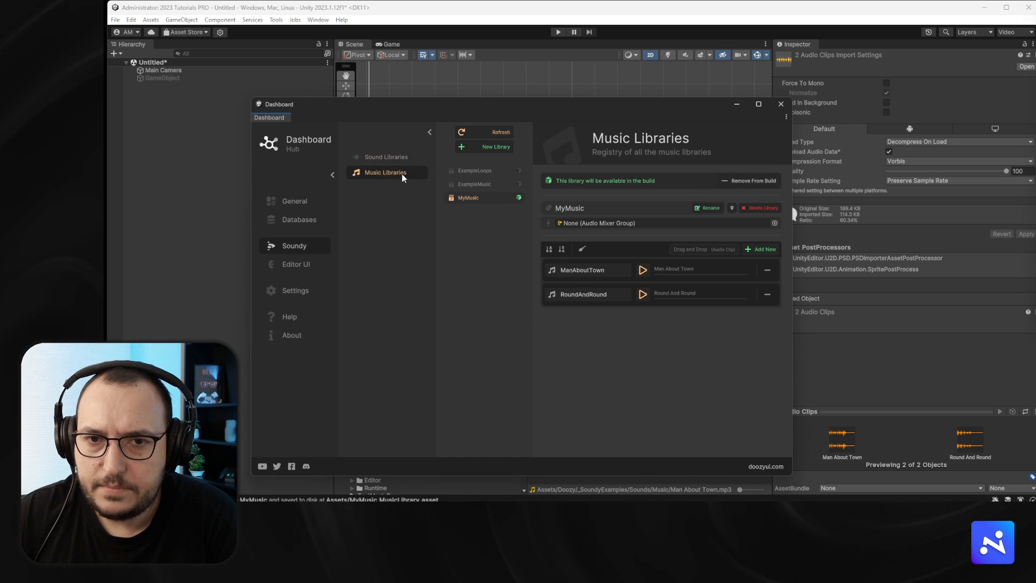
left_click(475, 171)
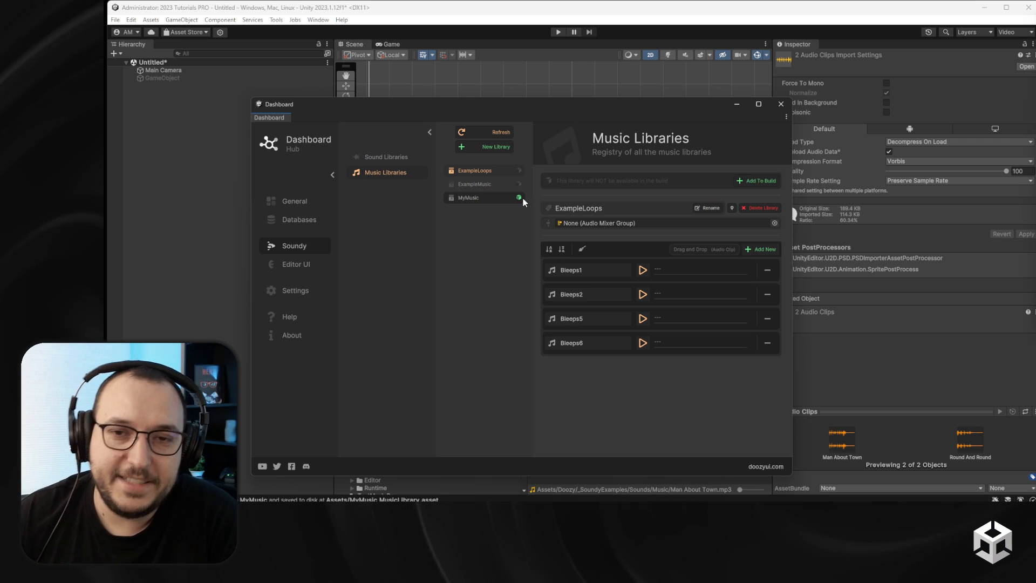
left_click(401, 155)
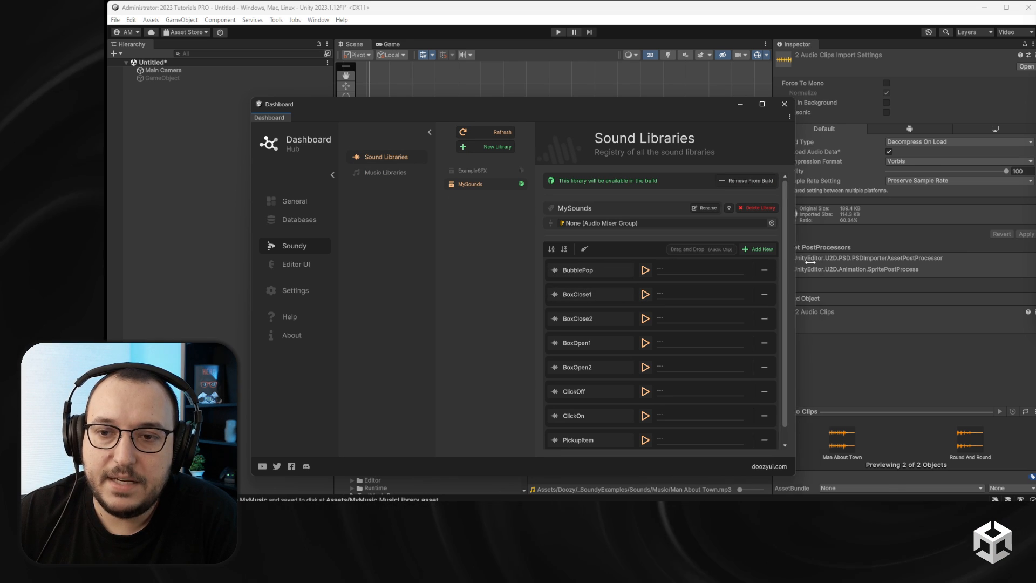
Widen the Dashboard, open the ClickOn sound object from MySounds, and play it.
left_click_drag(792, 261, 892, 290)
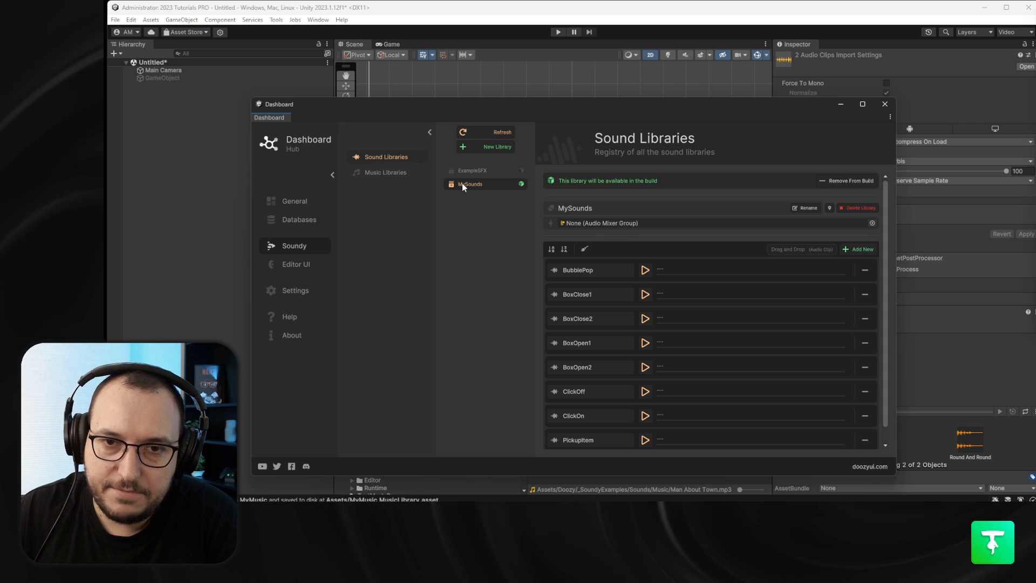
scroll(585, 367, "down", 1)
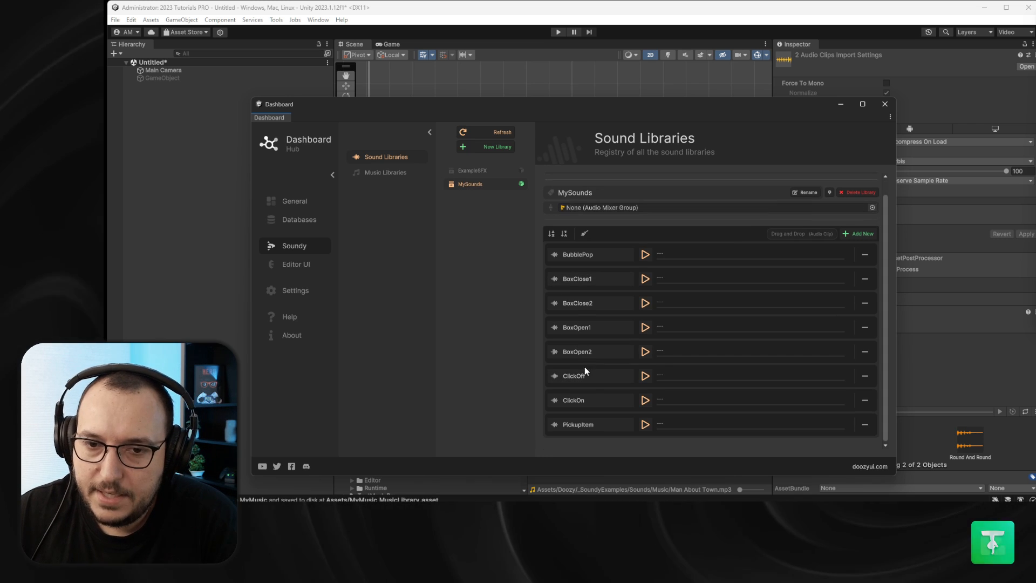
double_click(604, 400)
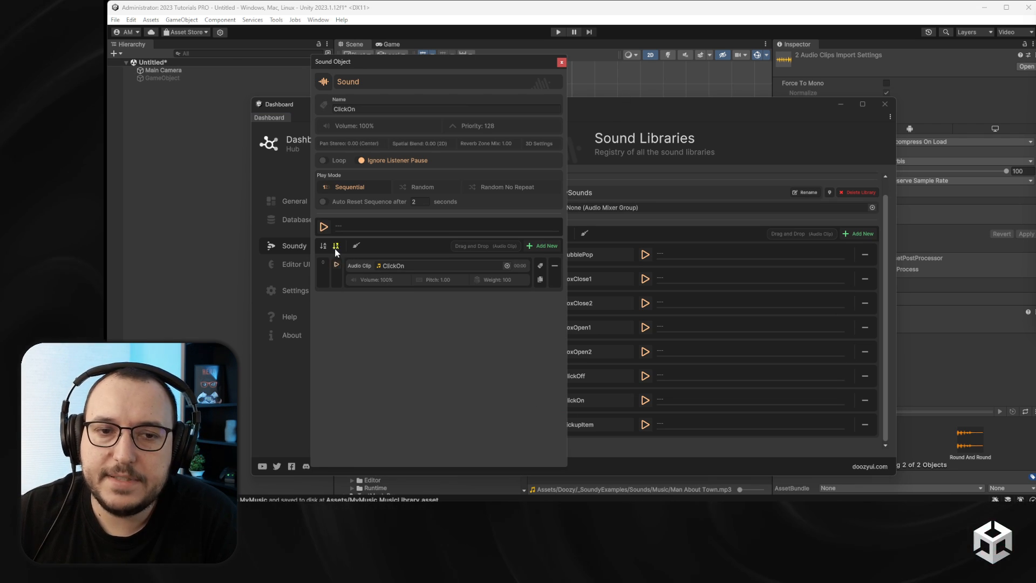
left_click(328, 227)
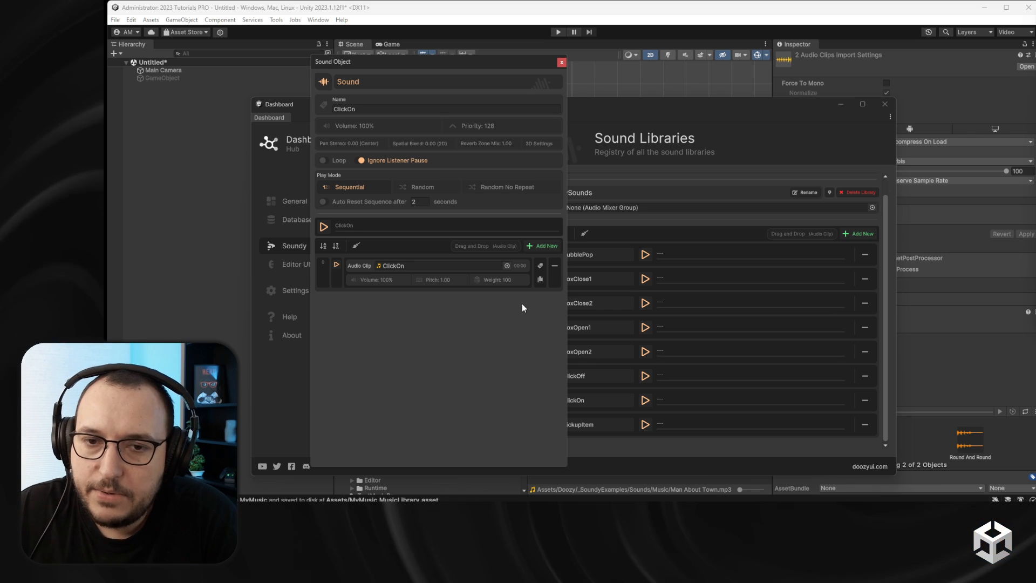
Duplicate ClickOn's audio clip entry, set the copy's pitch to 0.95, and preview that copy.
left_click(540, 279)
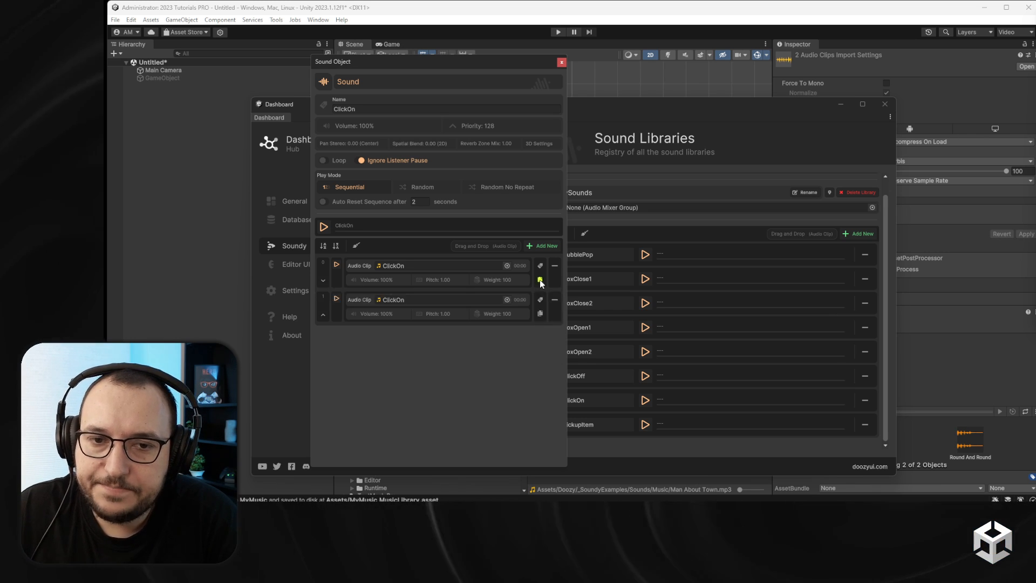
left_click(458, 313)
left_click_drag(397, 335, 390, 329)
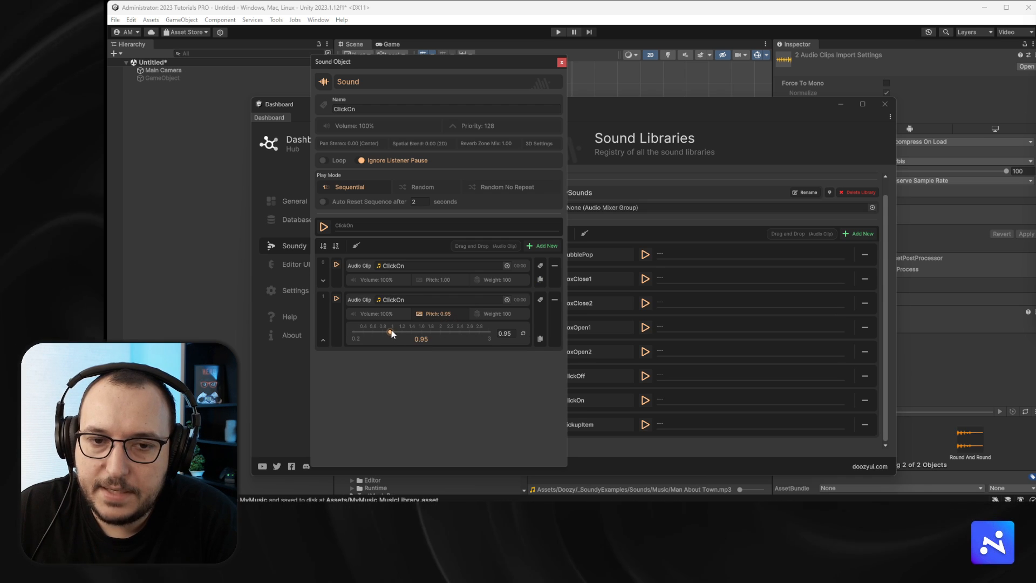
left_click(336, 299)
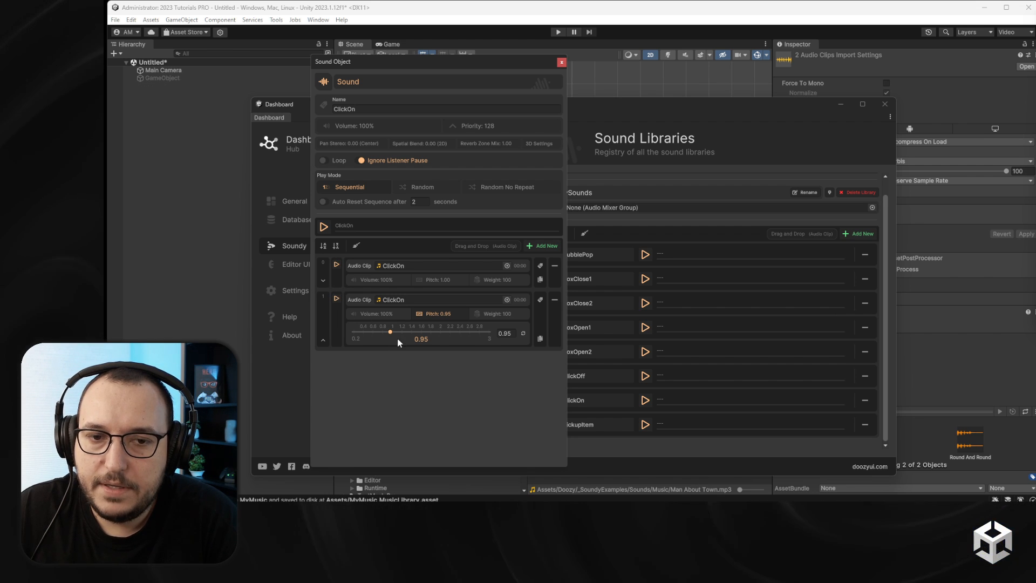
Duplicate the second ClickOn clip entry and set the new third entry's pitch to 0.9.
left_click(540, 338)
left_click(445, 349)
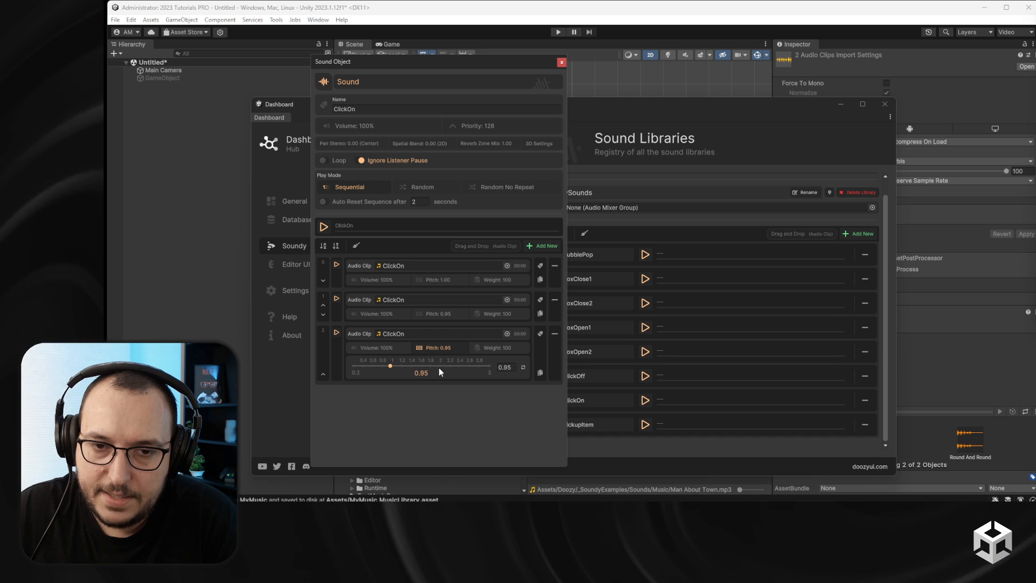
left_click_drag(390, 365, 387, 365)
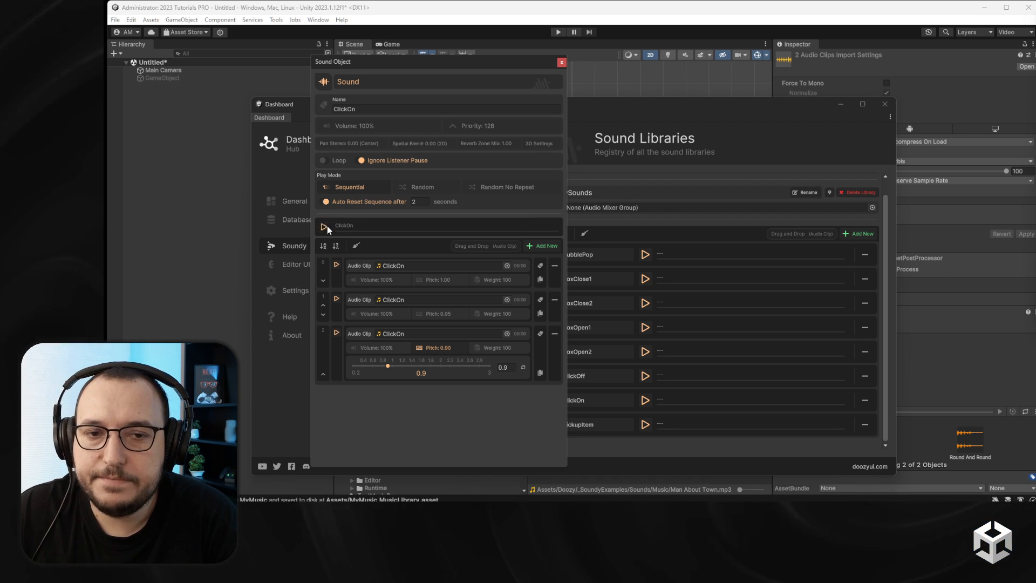
Switch ClickOn's play mode to Random No Repeat and set the second clip entry's pitch to 1.1.
left_click(491, 188)
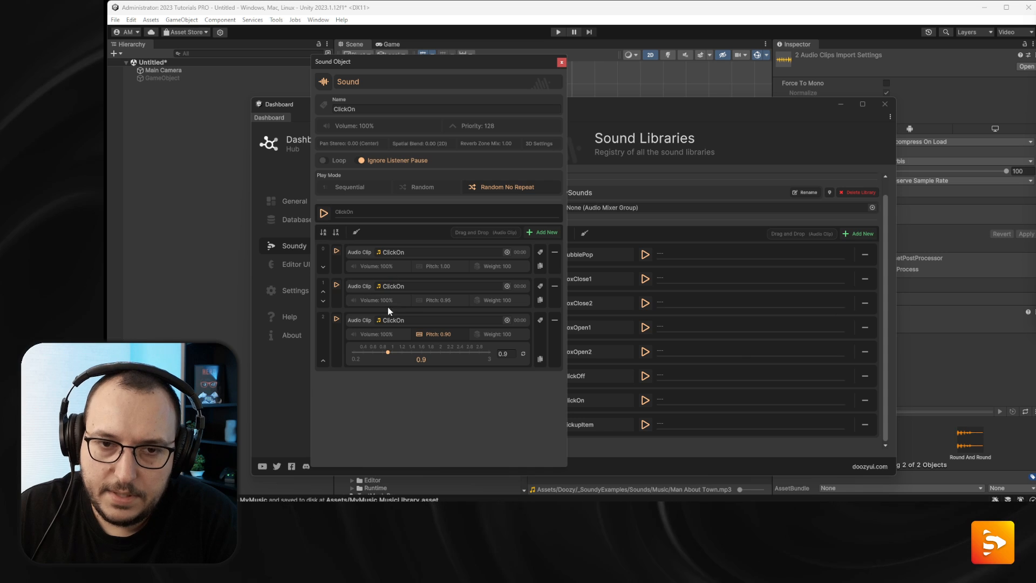
left_click(437, 300)
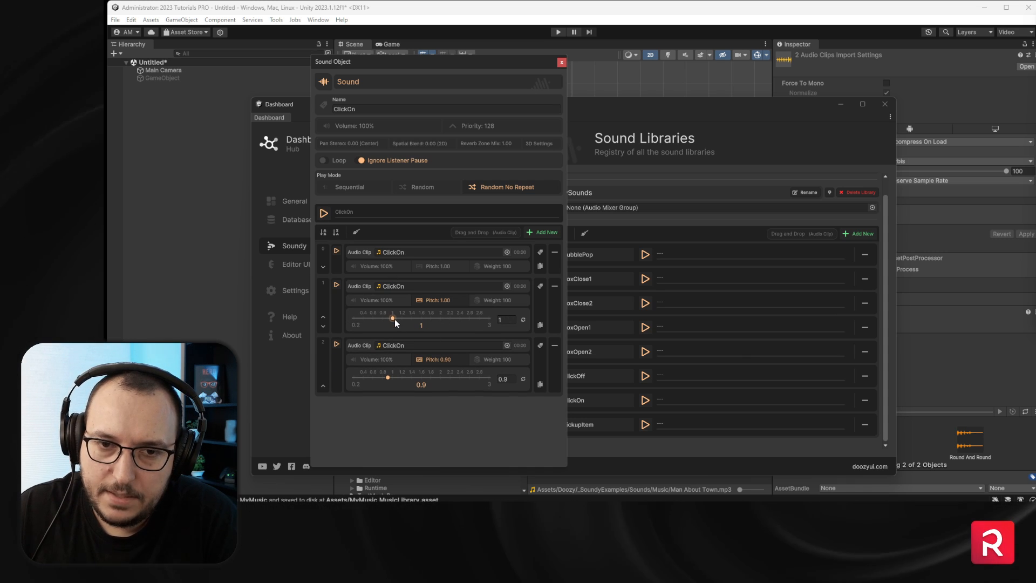
left_click_drag(395, 320, 398, 320)
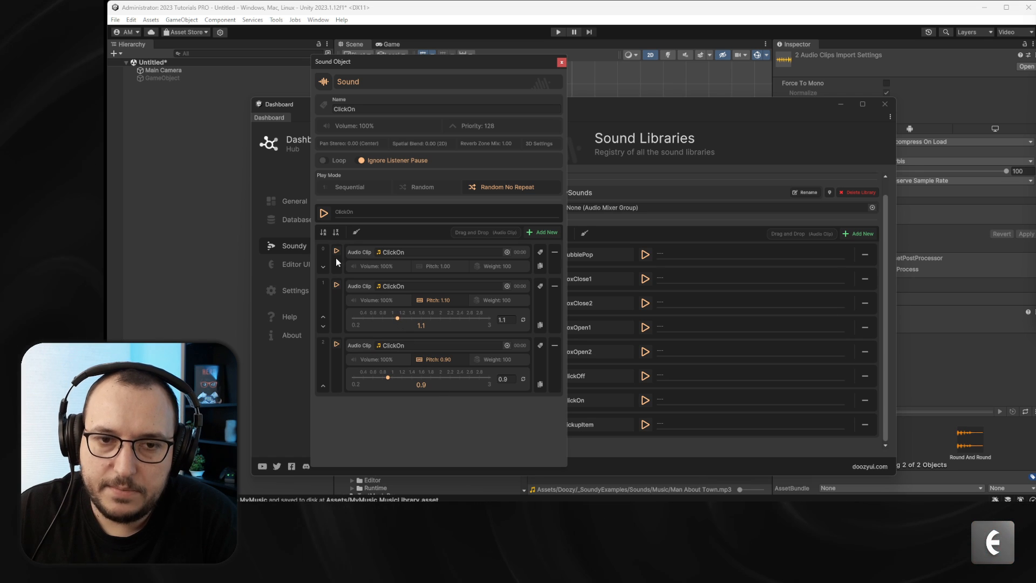
Play the ClickOn sound repeatedly to hear its random pitch variations, and move its window clear of the MySounds list.
left_click(324, 214)
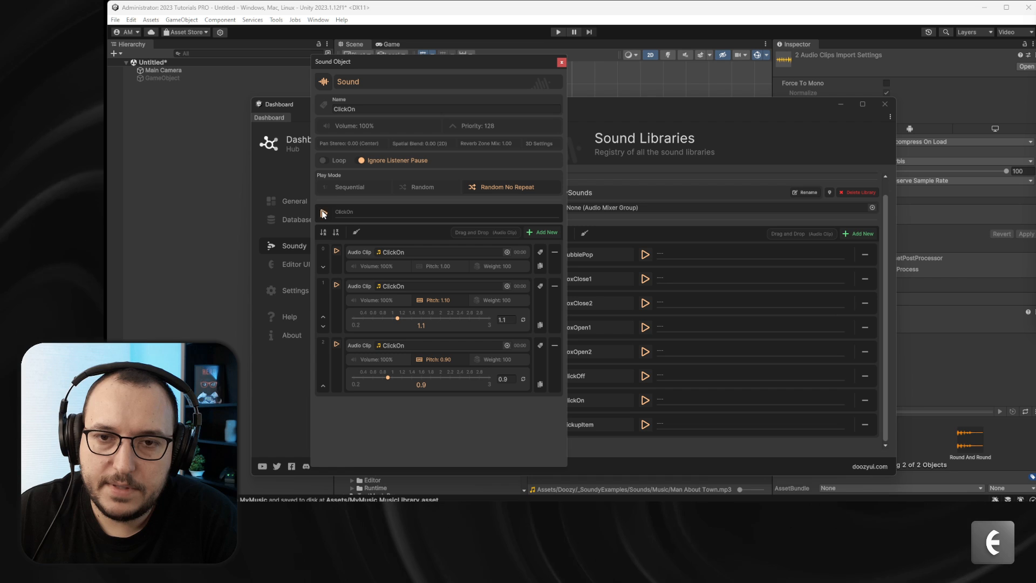
left_click(324, 213)
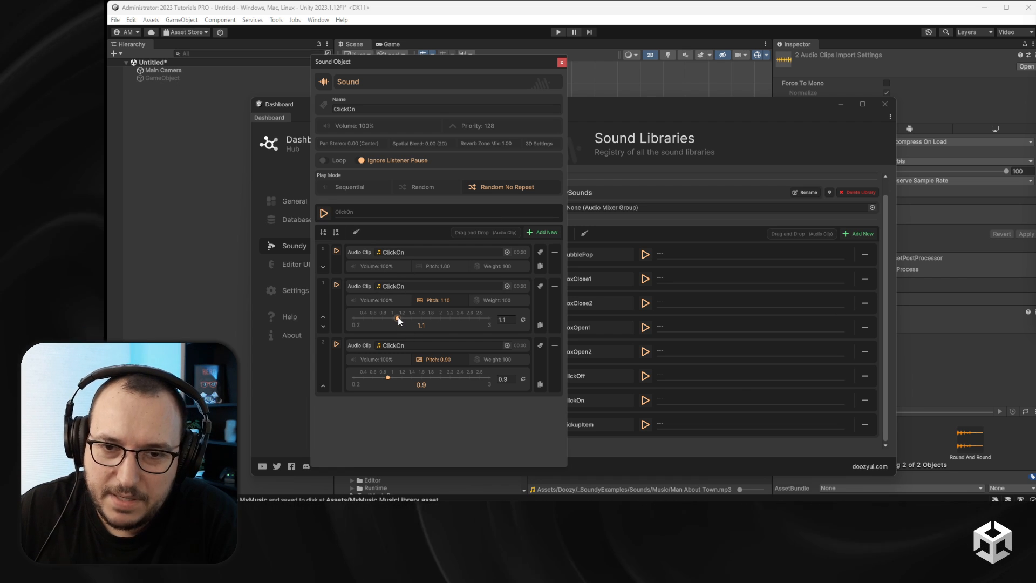
left_click_drag(468, 65, 439, 67)
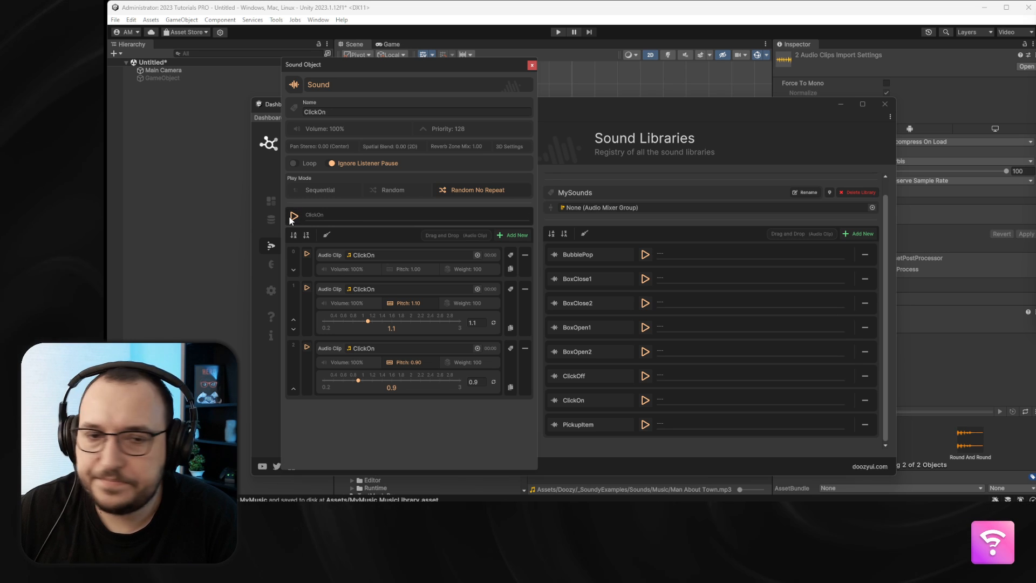
Try stronger ClickOn pitch variations of 1.6 on the second clip entry and 0.7 on the third, previewing the sound after each change.
left_click_drag(369, 321, 392, 322)
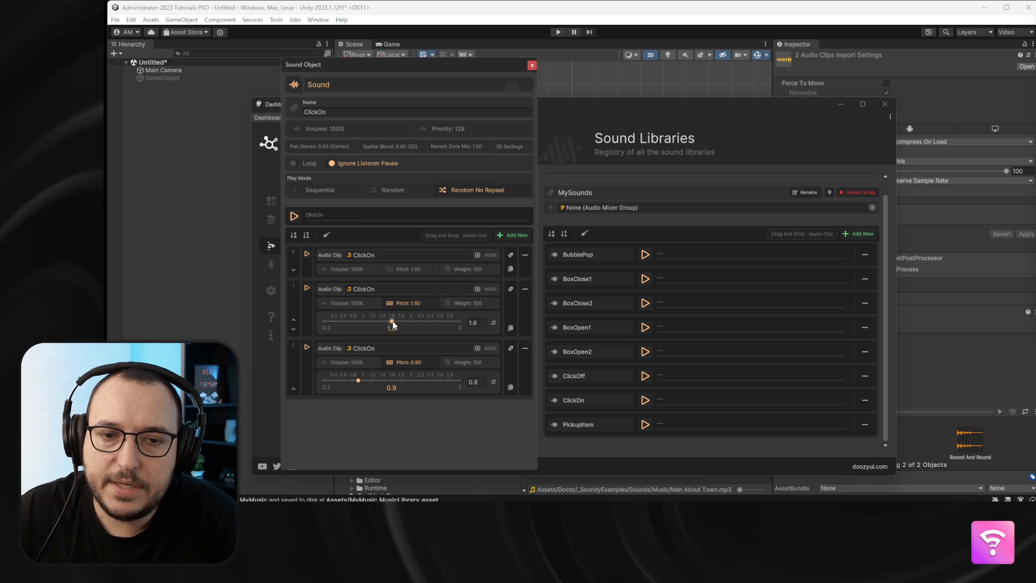
left_click(294, 216)
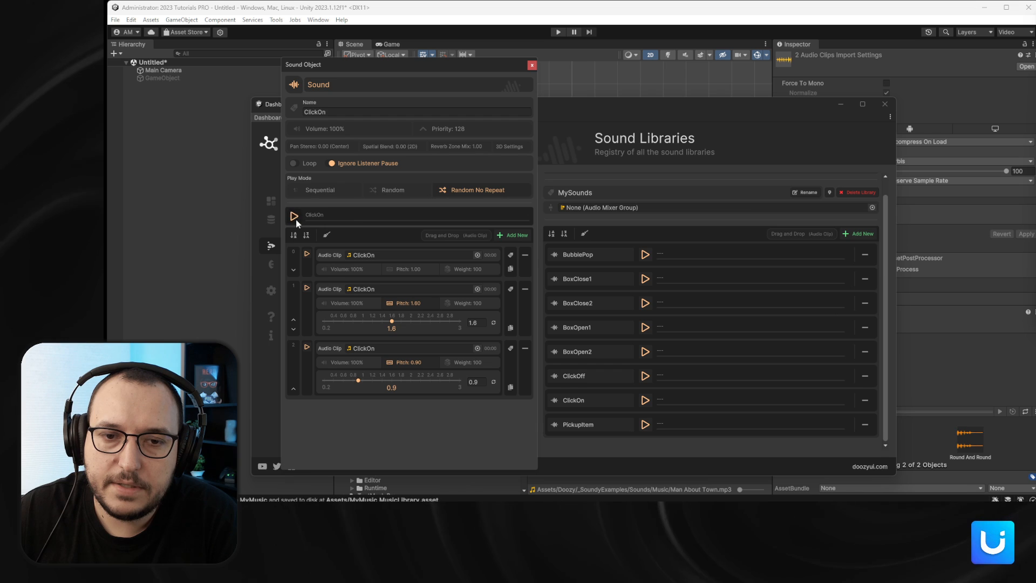
left_click_drag(359, 380, 349, 382)
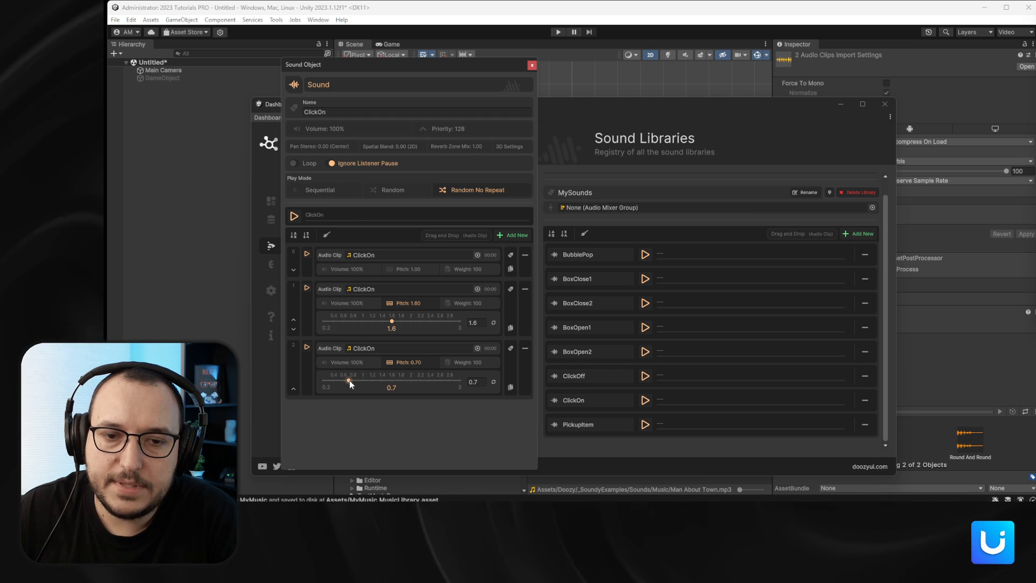
left_click(293, 216)
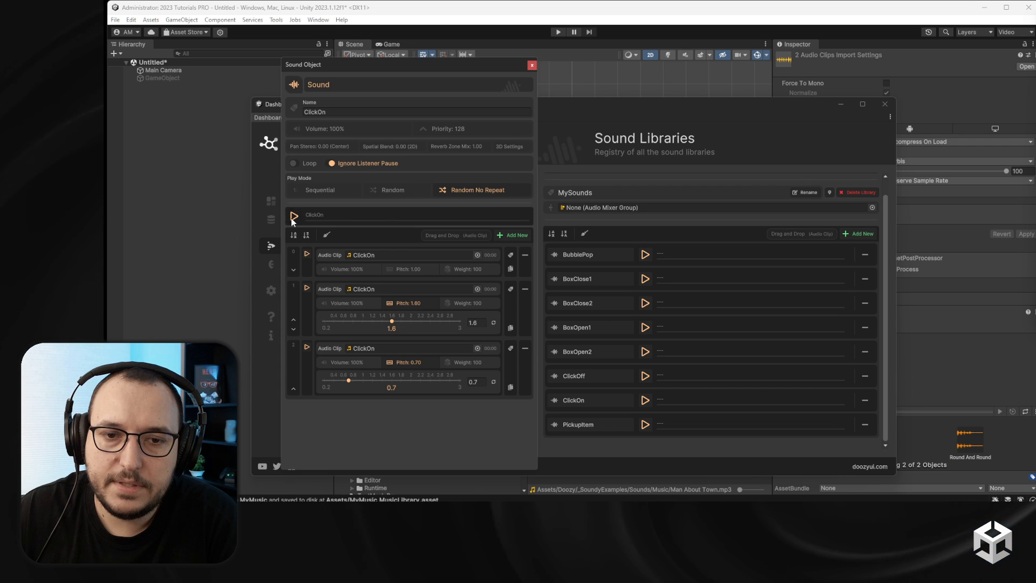
Switch ClickOn to Sequential play mode, with pitch 1.2 on the second clip entry and 0.8 on the third.
left_click(316, 189)
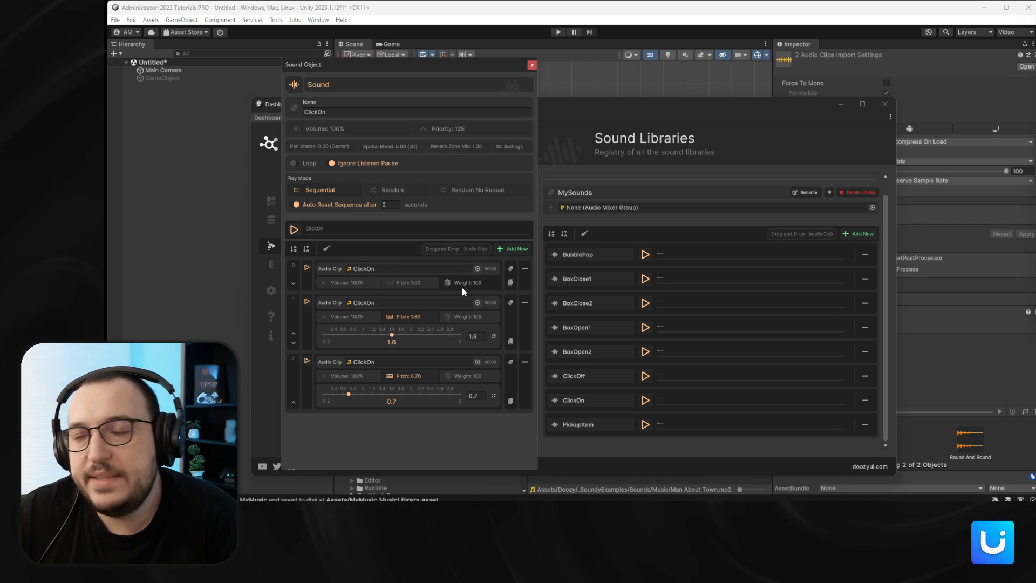
mouse_move(462, 289)
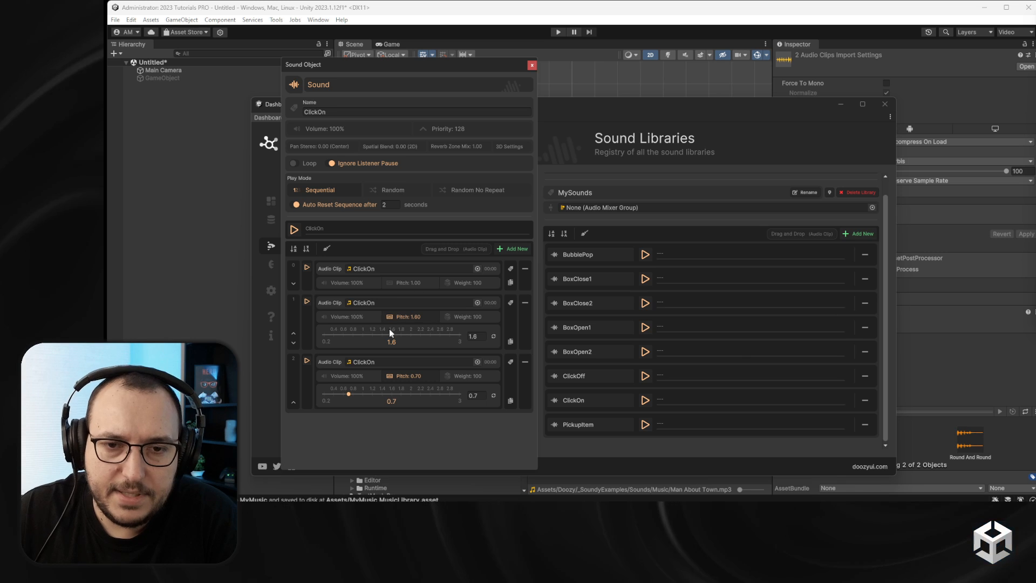
left_click_drag(391, 333, 372, 338)
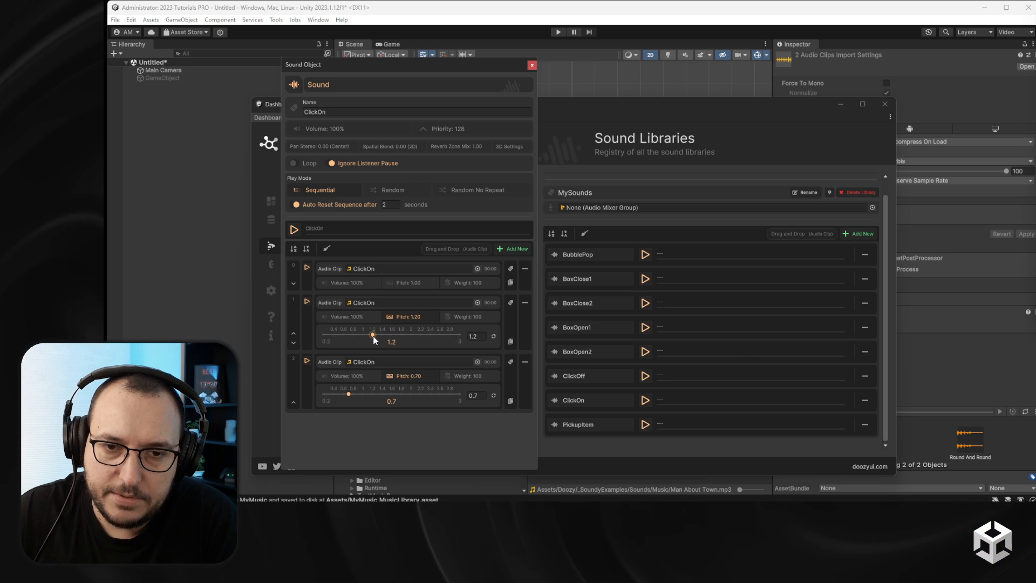
left_click(355, 393)
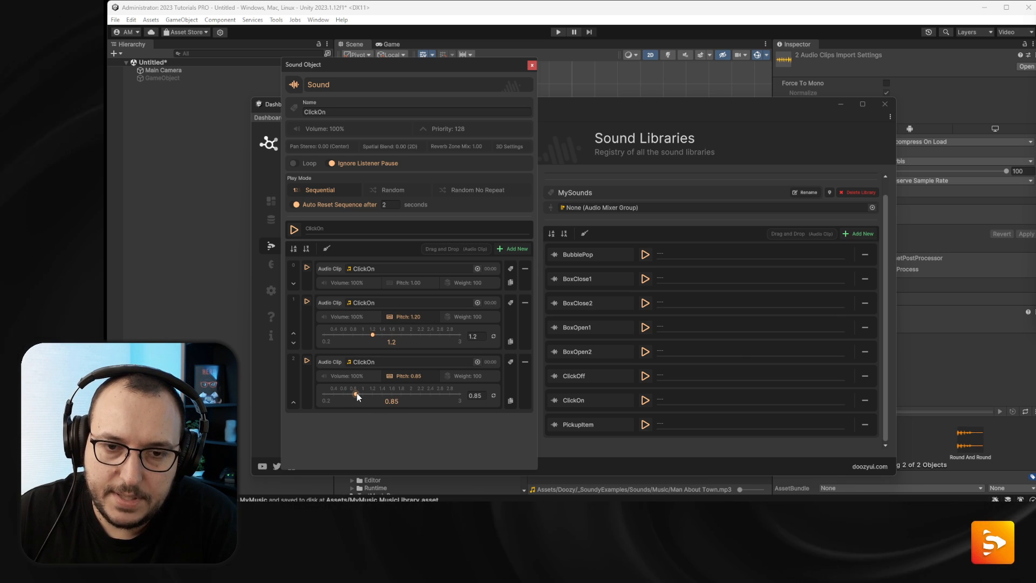
left_click_drag(357, 392, 354, 395)
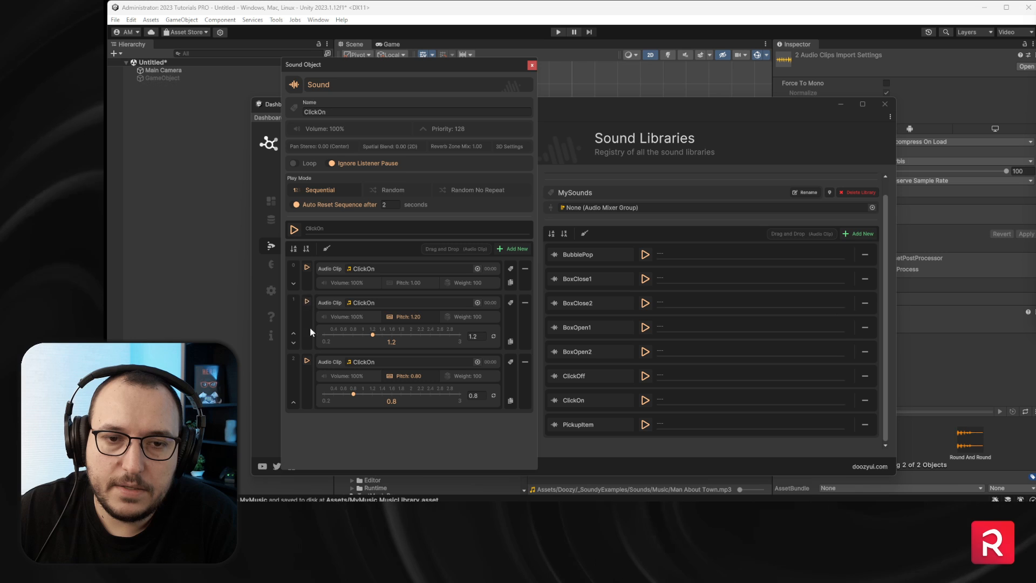
left_click(532, 65)
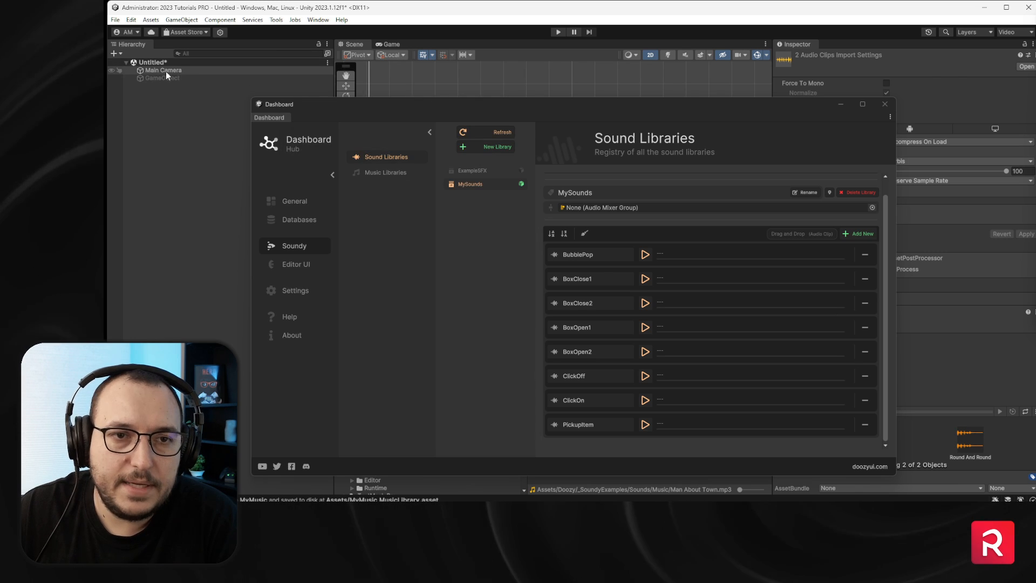
Set the GameObject's Sound Player to the ClickOn sound from MySounds and check the linked sound's settings.
left_click(888, 109)
left_click(929, 240)
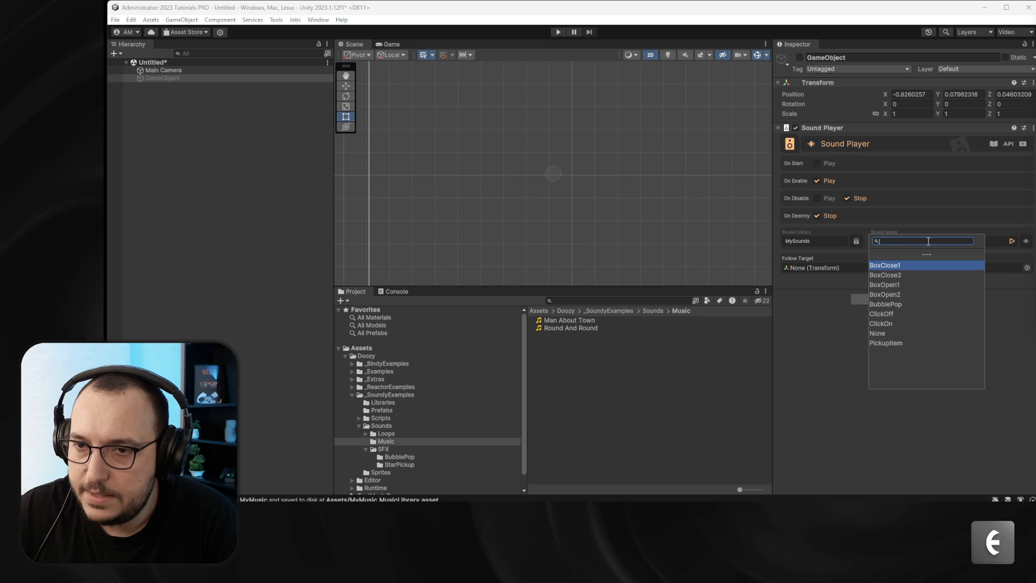
left_click(907, 325)
left_click(1025, 241)
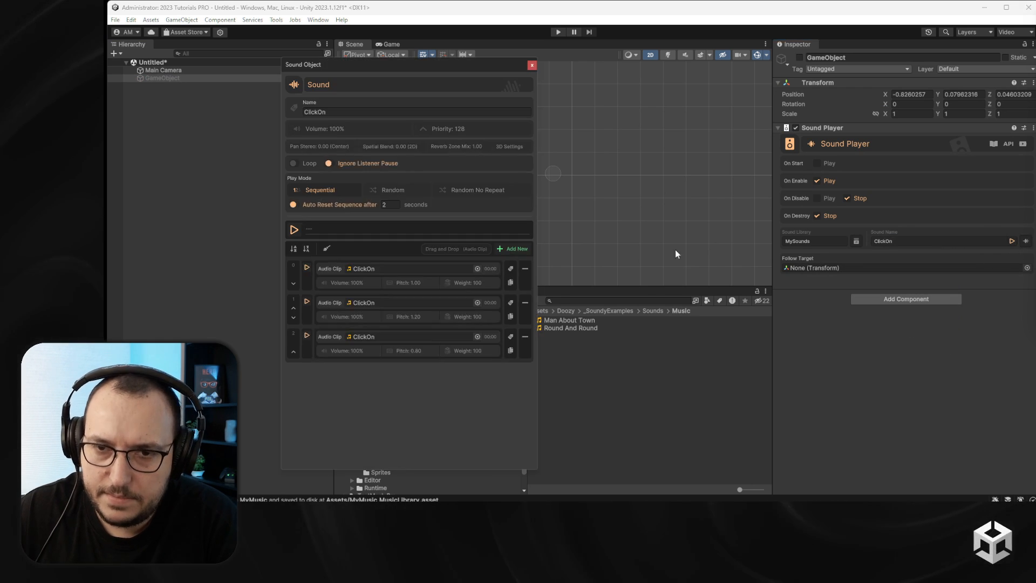
left_click(532, 66)
Run the scene and toggle the GameObject's active state to test the sequential ClickOn playback.
left_click(558, 31)
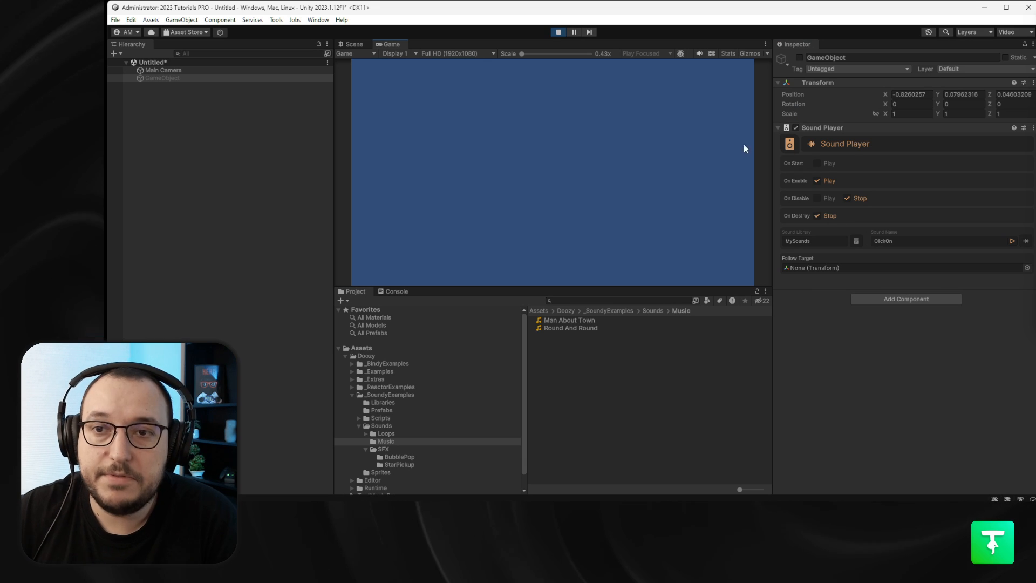
left_click(794, 127)
left_click(797, 58)
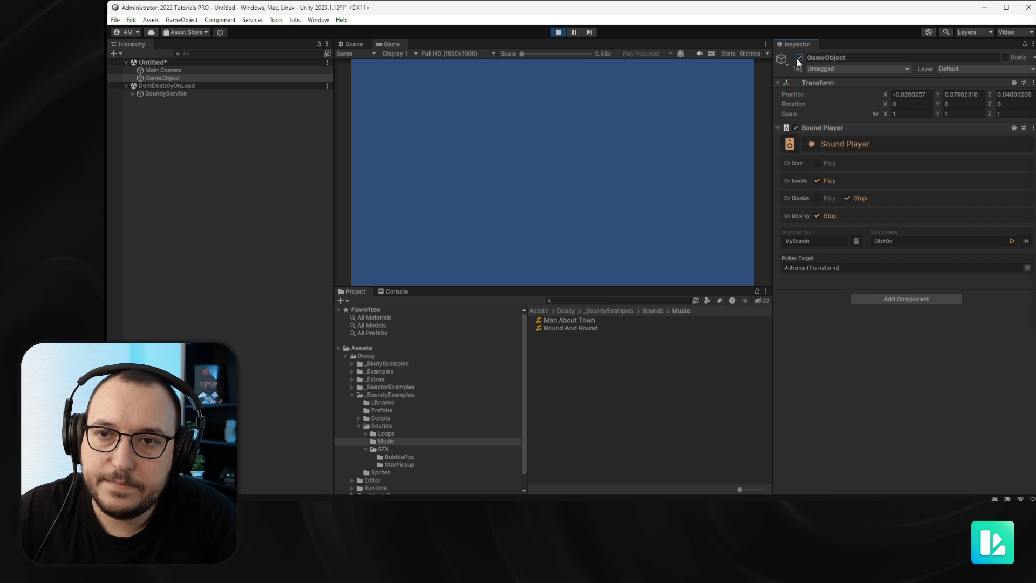
left_click(799, 58)
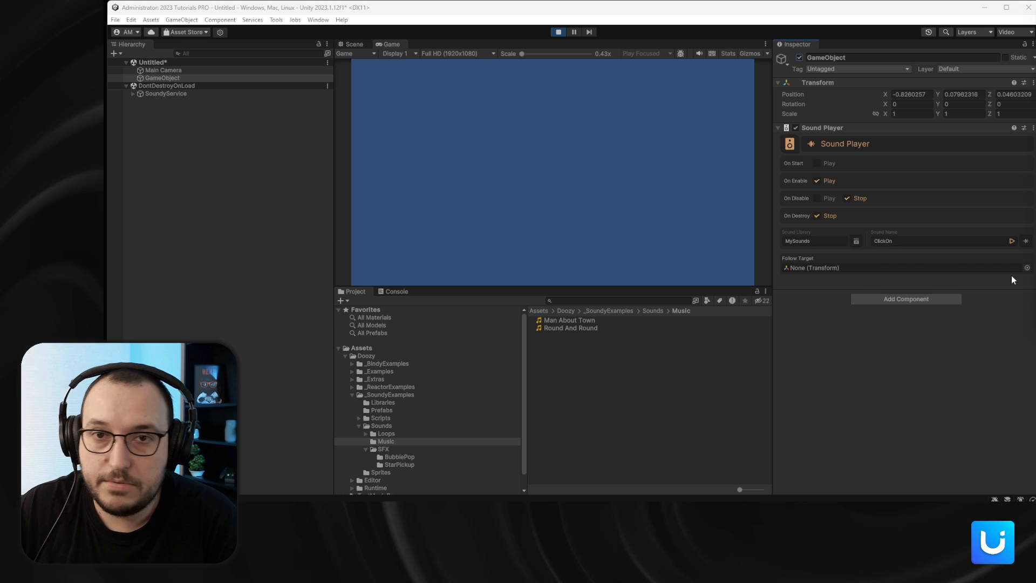
left_click(564, 32)
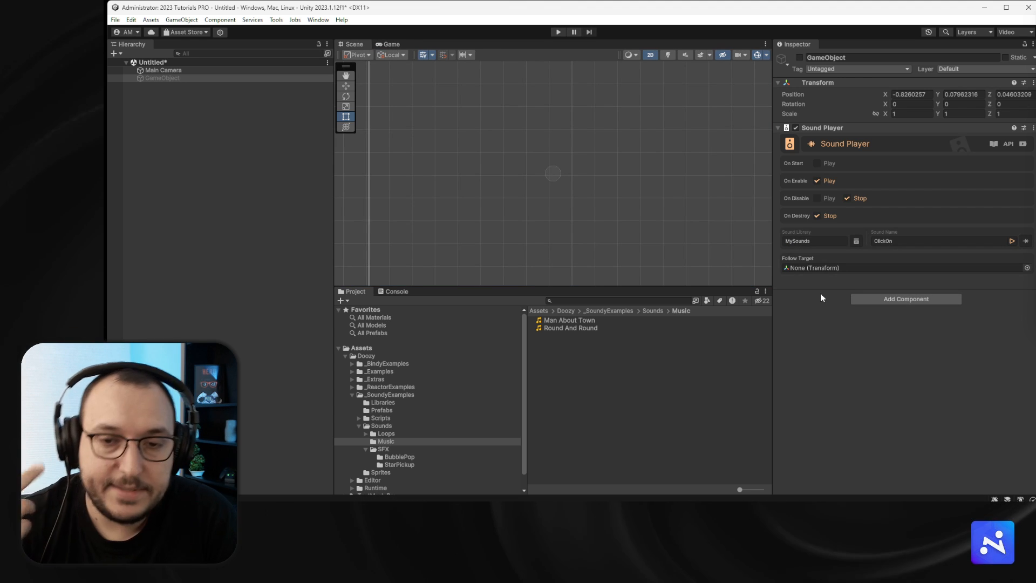
Preview the StarPickup_01 to StarPickup_04 clips in the SFX StarPickup folder.
left_click(384, 449)
left_click(401, 457)
left_click(405, 464)
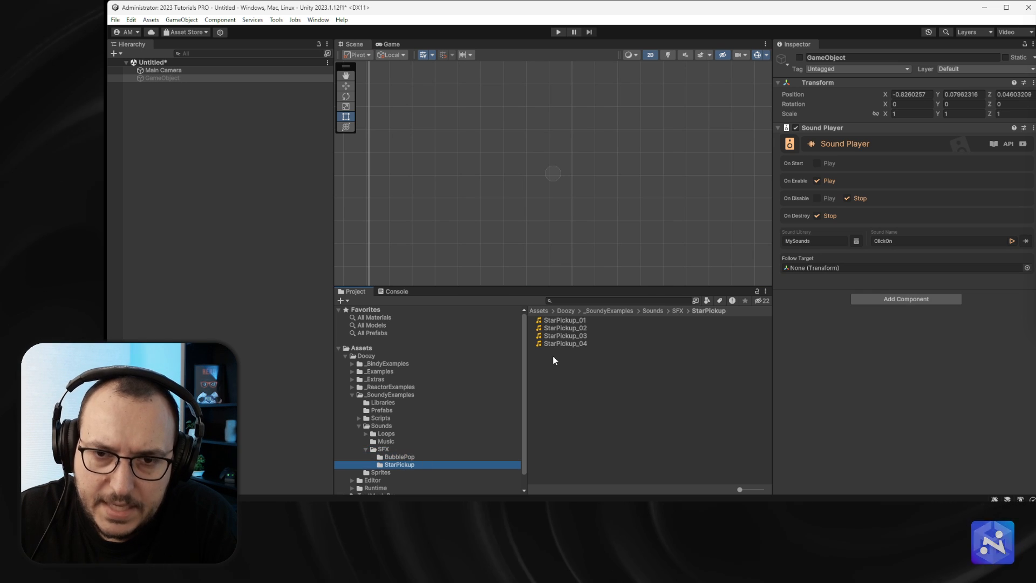
left_click(564, 320)
left_click(999, 411)
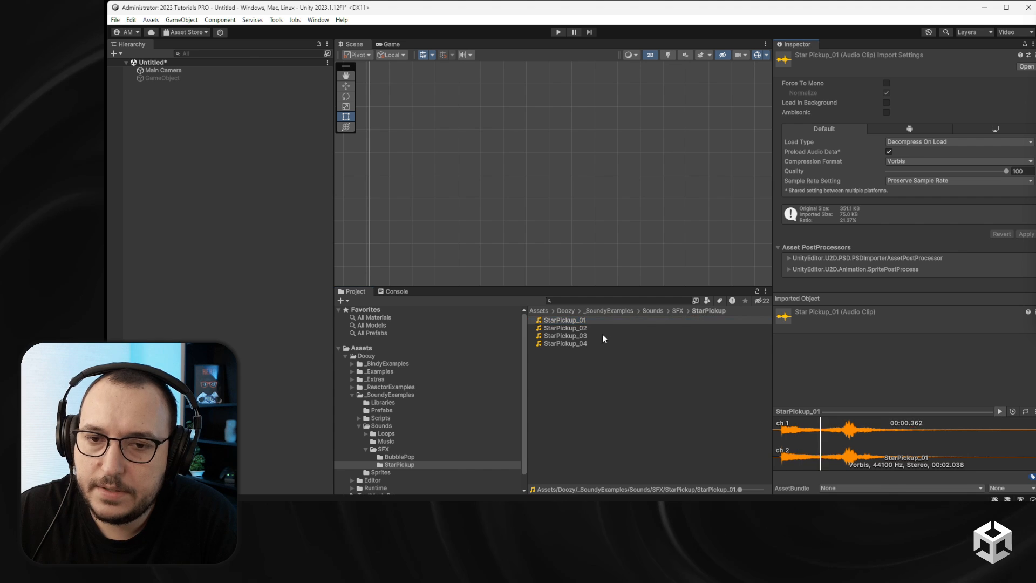
left_click(602, 327)
left_click(999, 411)
left_click(615, 336)
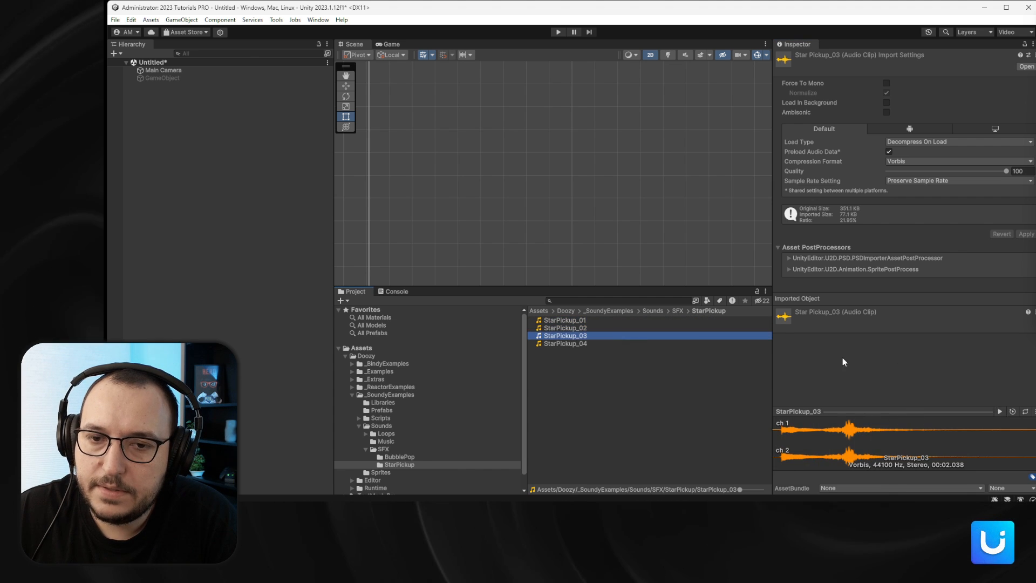
left_click(1001, 411)
left_click(620, 343)
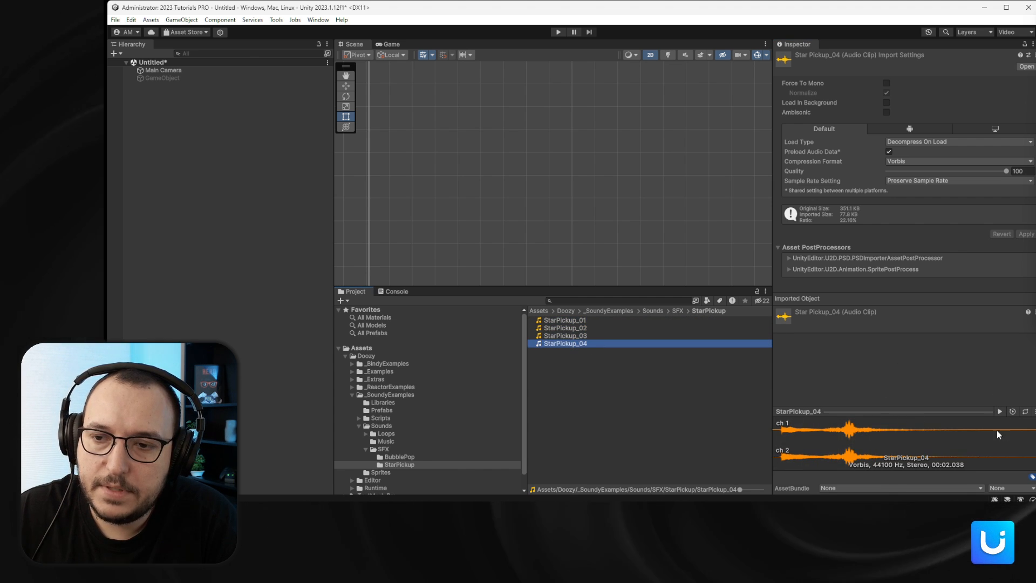
left_click(999, 411)
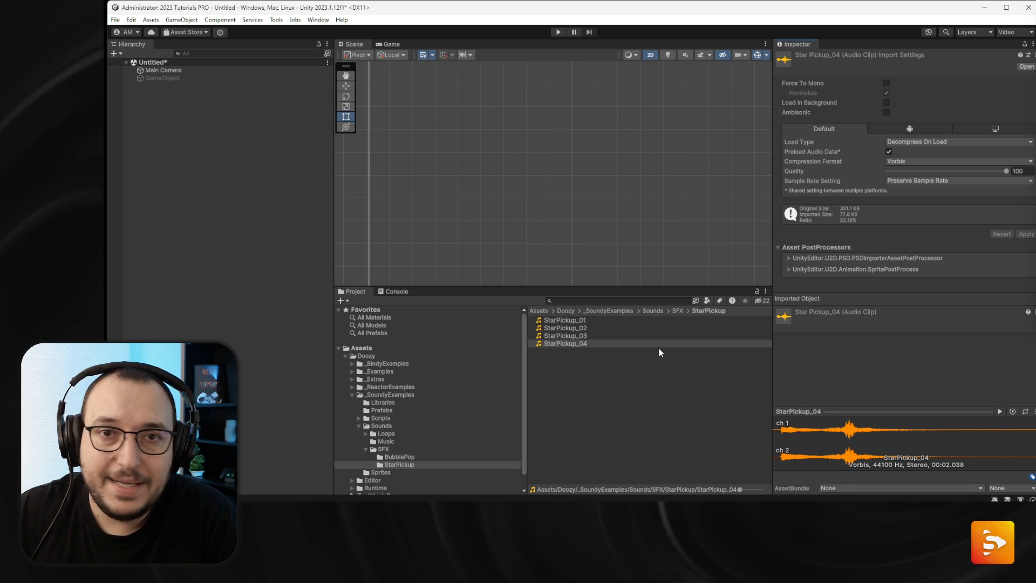
left_click(659, 363)
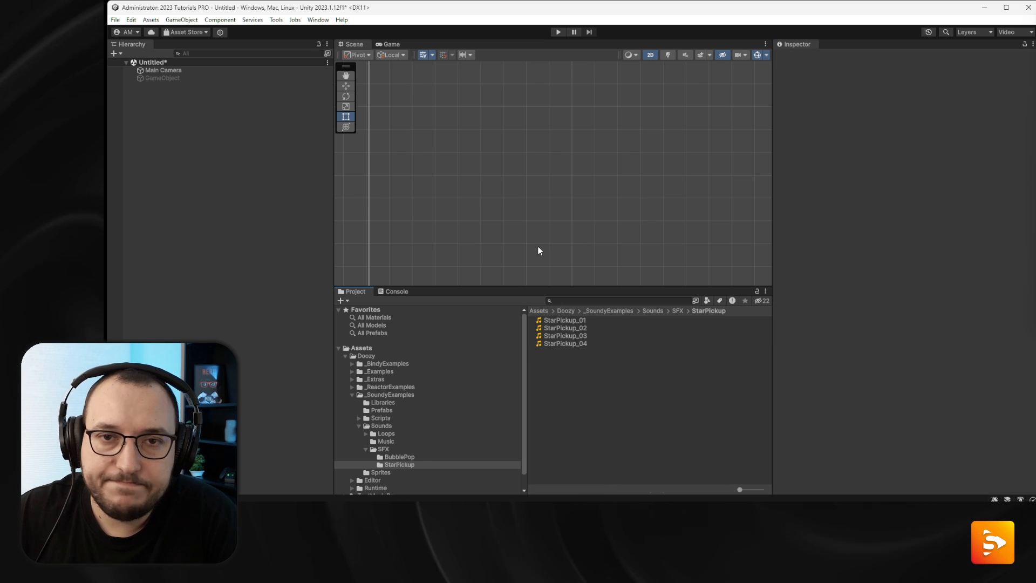
Remove BubblePop, BoxClose1, BoxClose2, BoxOpen1 and BoxOpen2 from the MySounds library in the Doozy Dashboard.
left_click(278, 20)
mouse_move(293, 31)
left_click(351, 30)
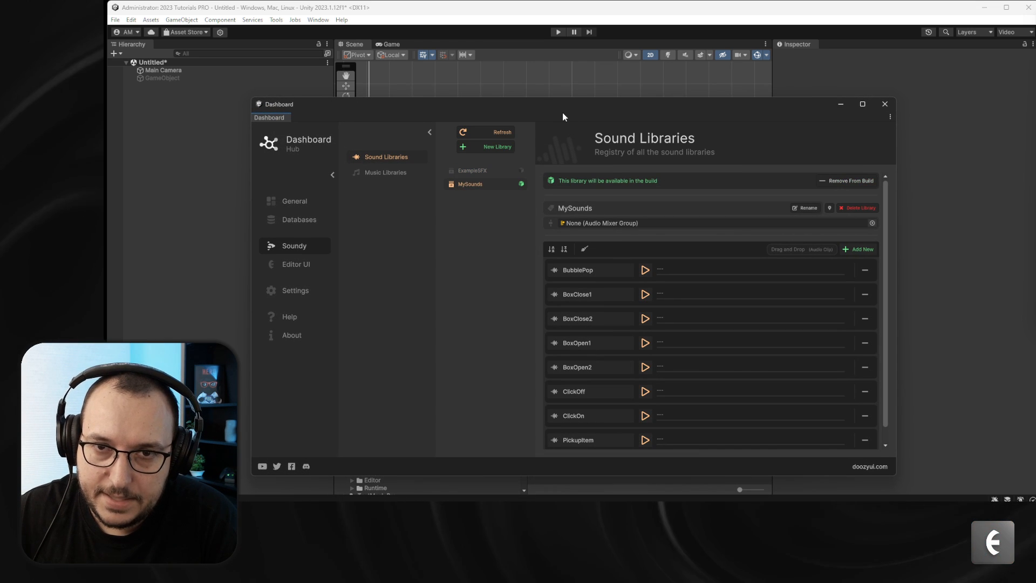
left_click_drag(596, 110, 455, 96)
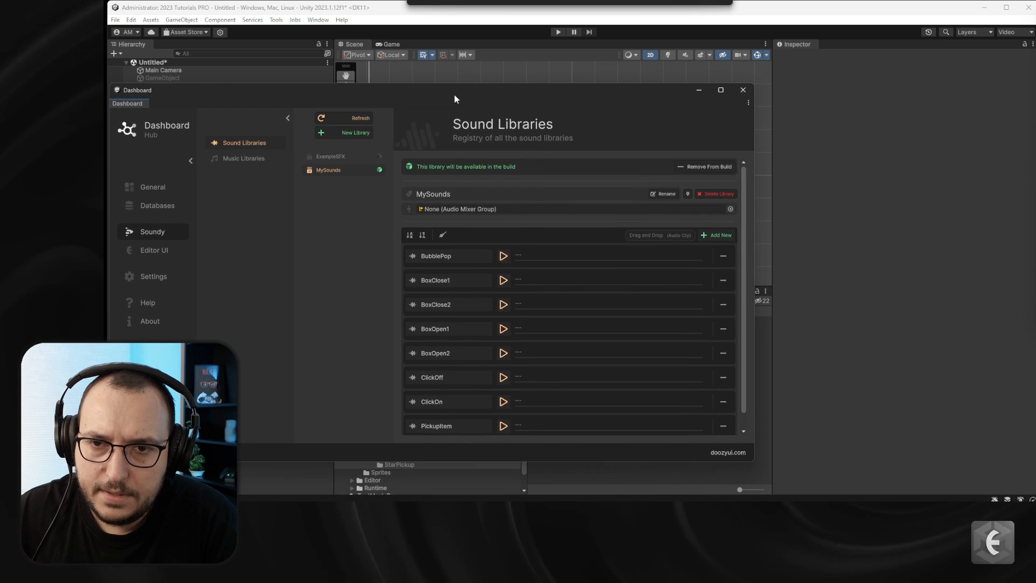
left_click(723, 256)
left_click(727, 258)
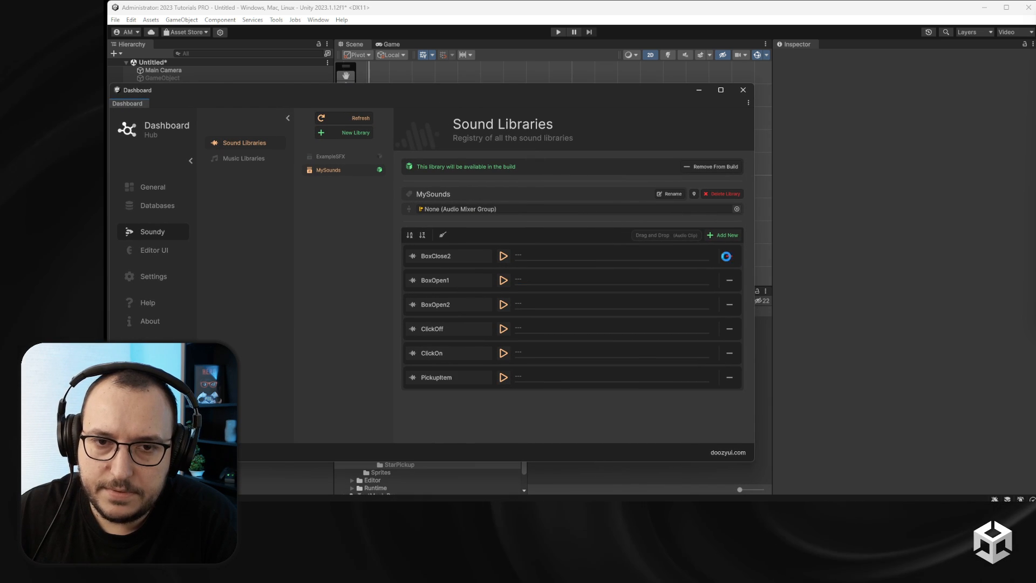
left_click(728, 258)
left_click(728, 258)
left_click(728, 257)
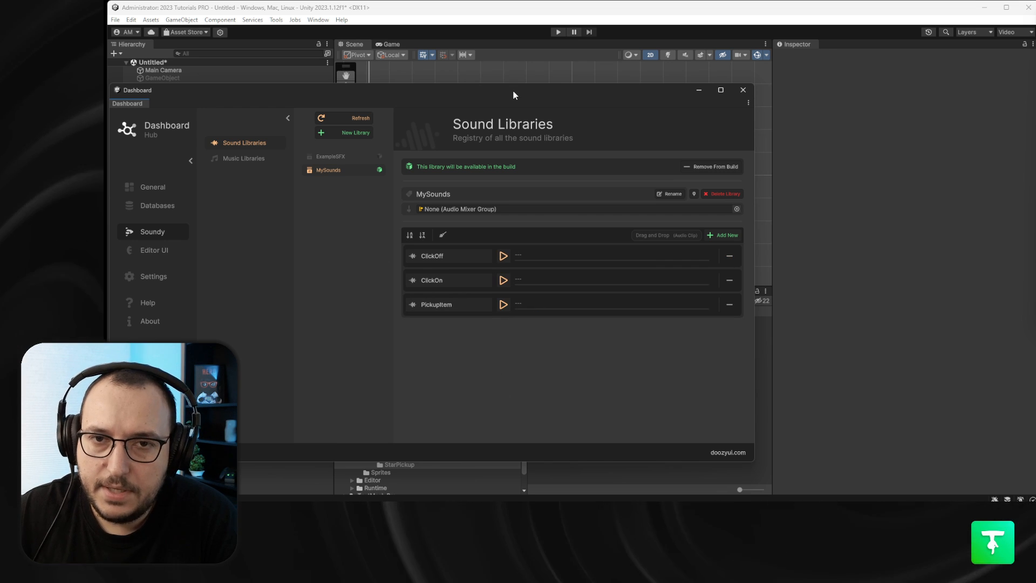
Add a new sound to the MySounds library, open it for editing, and close the Dashboard.
left_click_drag(512, 89, 592, 120)
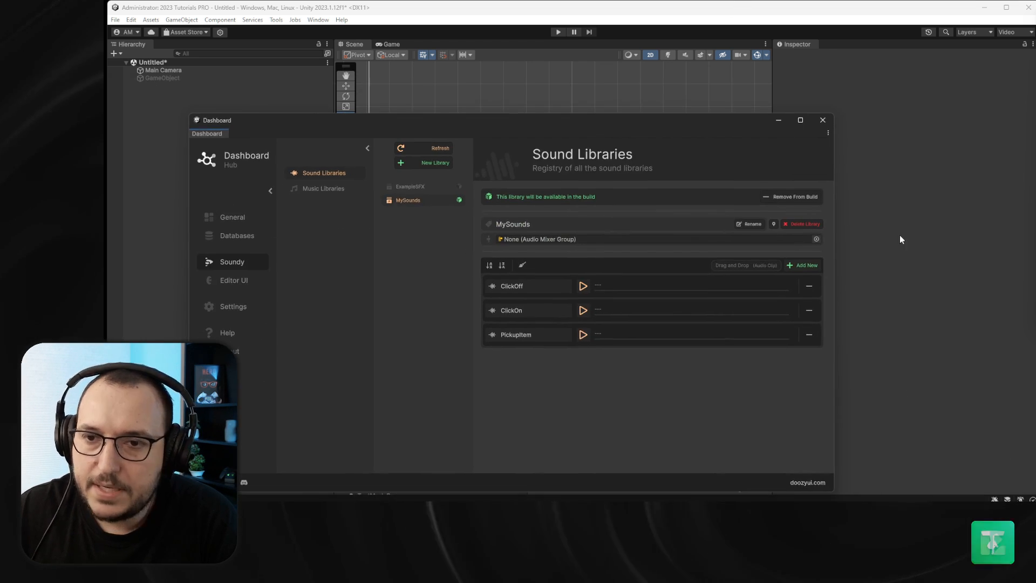
left_click(803, 265)
left_click(541, 286)
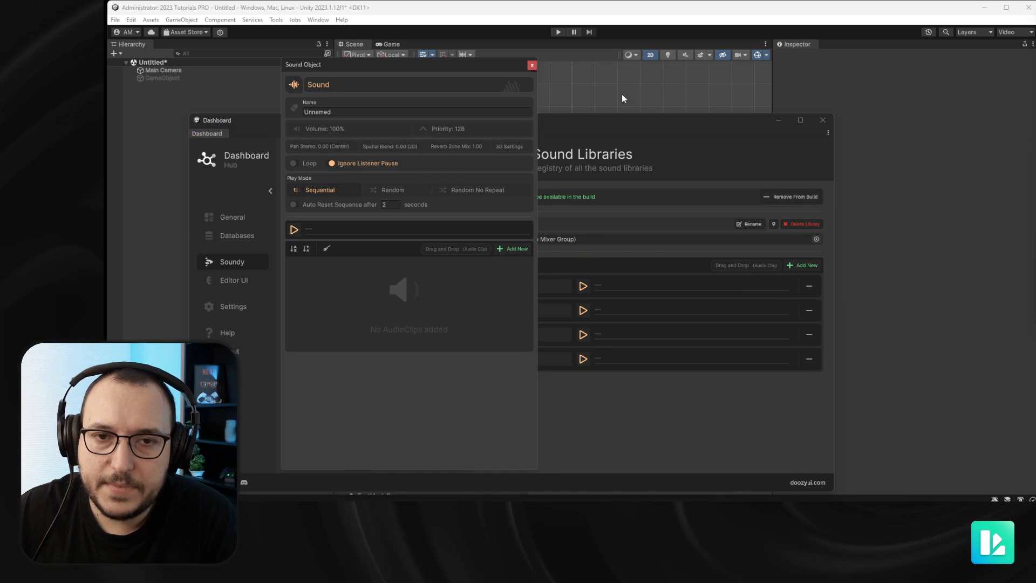
left_click(820, 123)
Add the four StarPickup clips to the new sound's audio clip list.
left_click(371, 112)
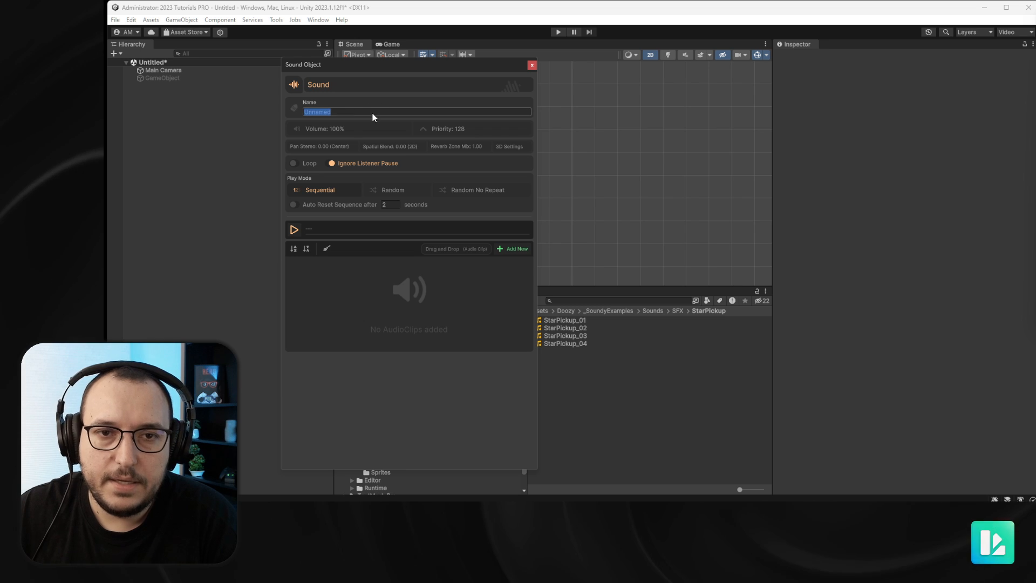
left_click(578, 320)
key("ctrl+a")
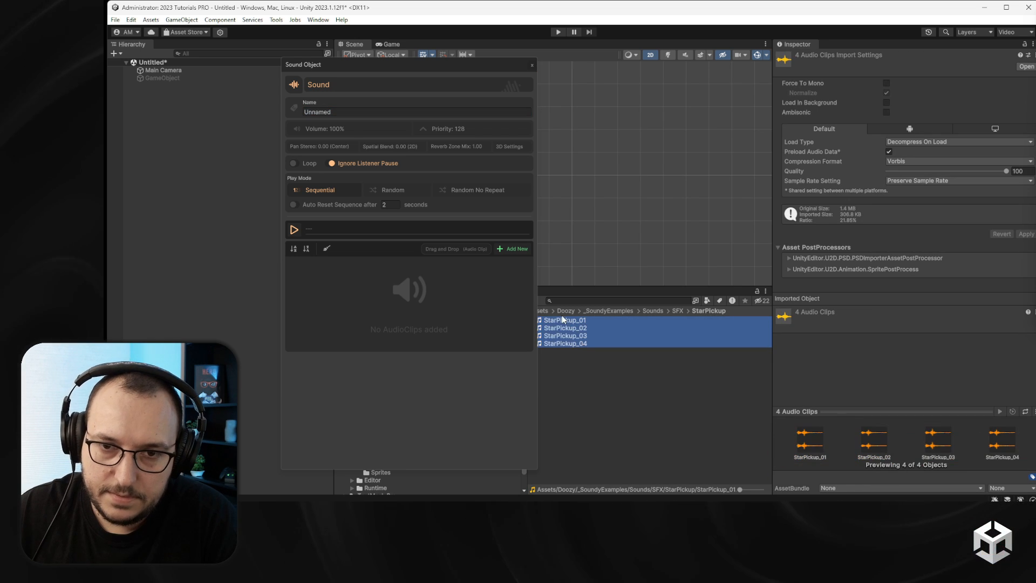
left_click_drag(565, 332, 455, 250)
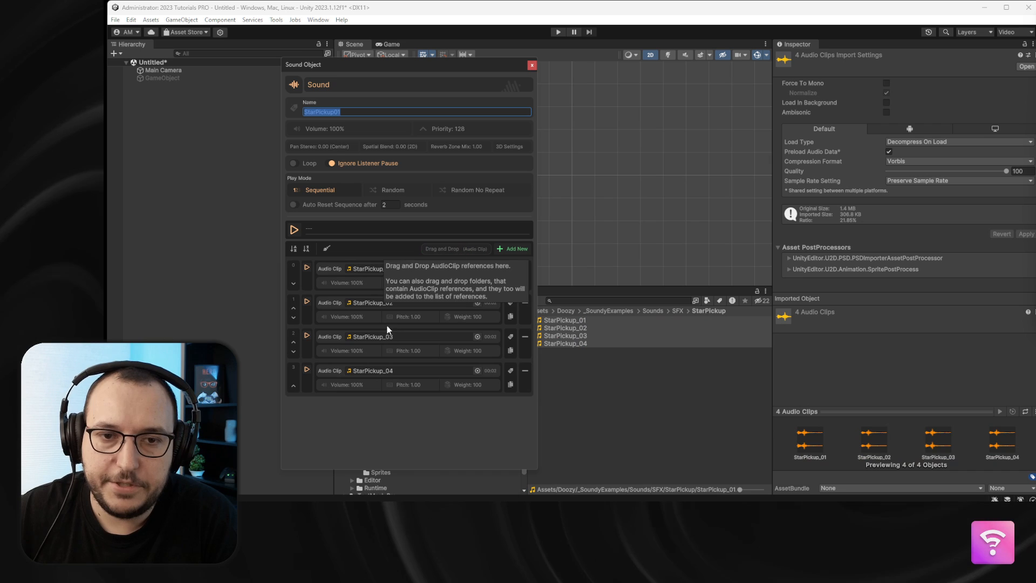
Preview the StarPickup_02, StarPickup_03 and StarPickup_04 entries and enable Auto Reset Sequence after 2 seconds.
left_click(306, 302)
left_click(306, 335)
left_click(306, 370)
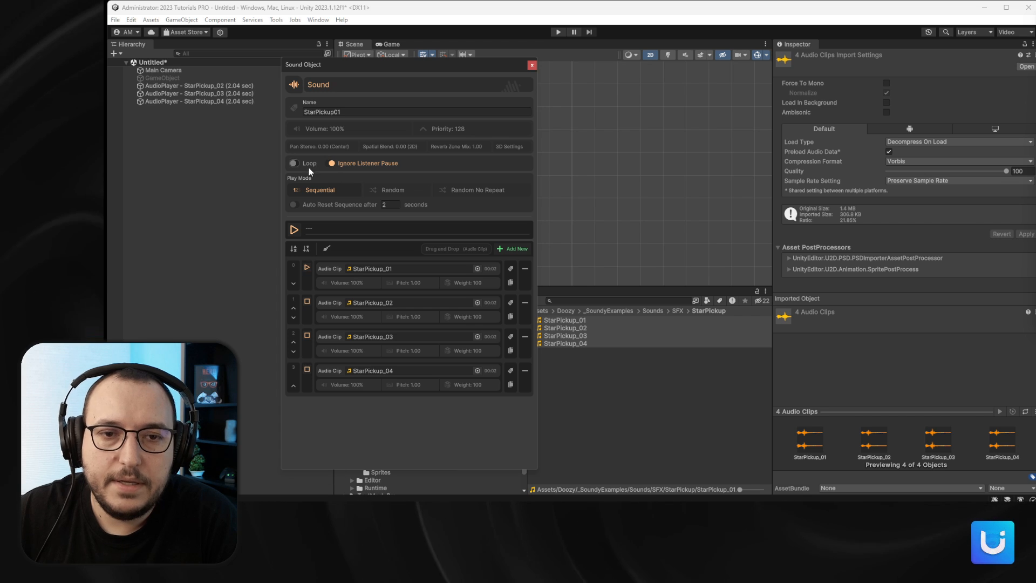
left_click(298, 204)
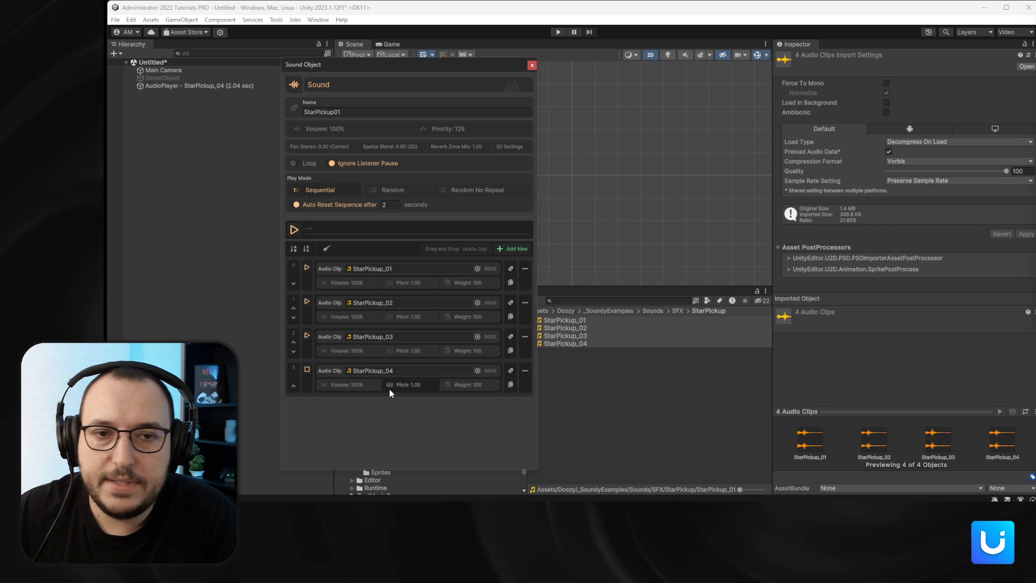
Rename the sound to StarPickup and play it to hear its clips in sequence.
left_click(368, 113)
left_click(362, 111)
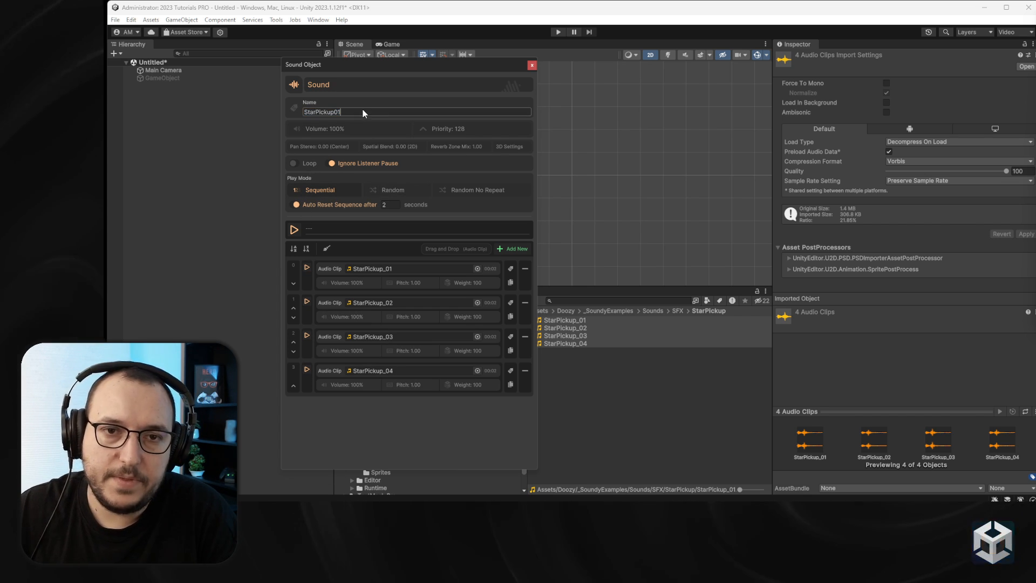
left_click(294, 231)
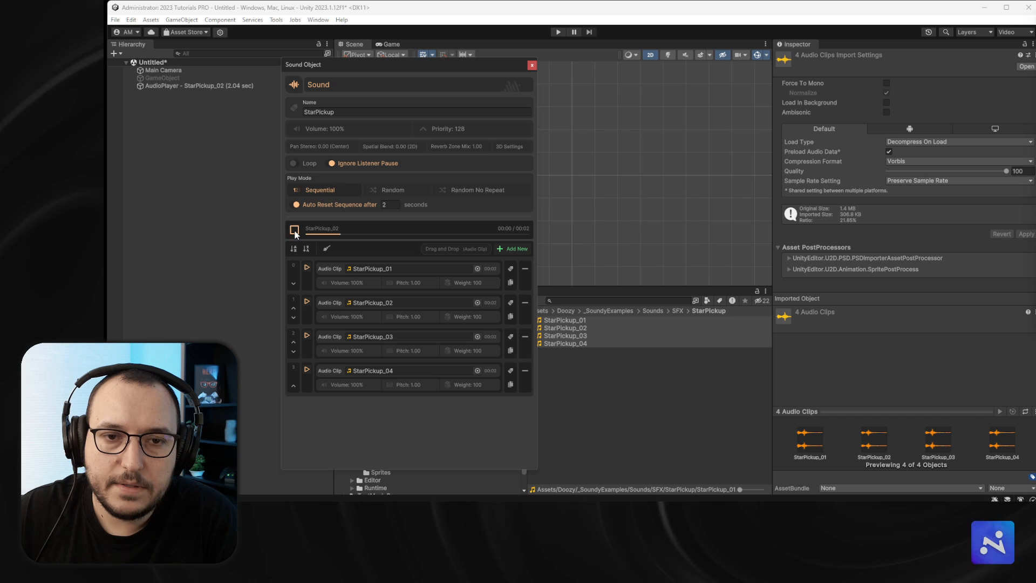
Replay StarPickup in sequential order and switch its play mode to Random.
left_click(294, 231)
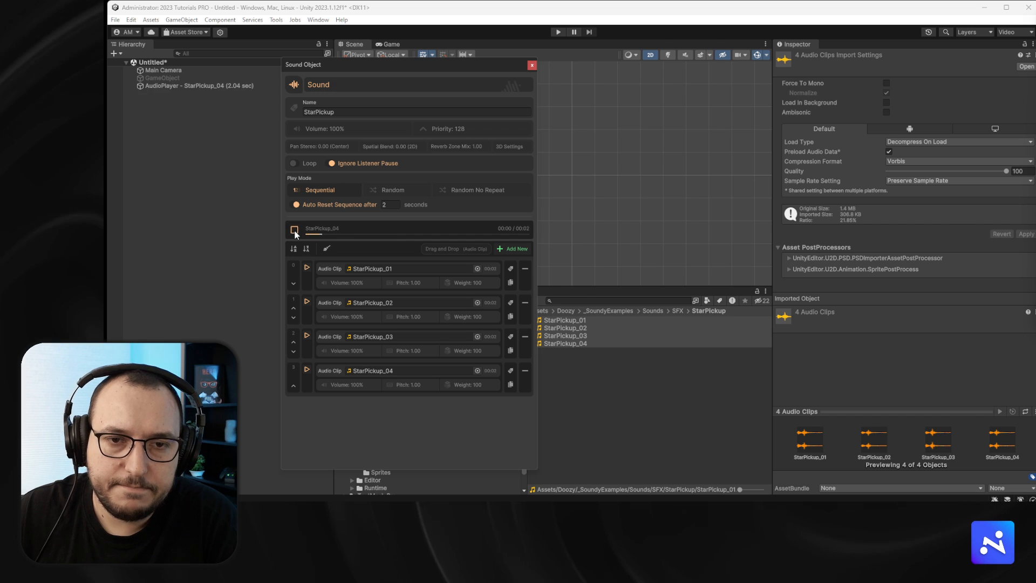
left_click(295, 231)
left_click(390, 190)
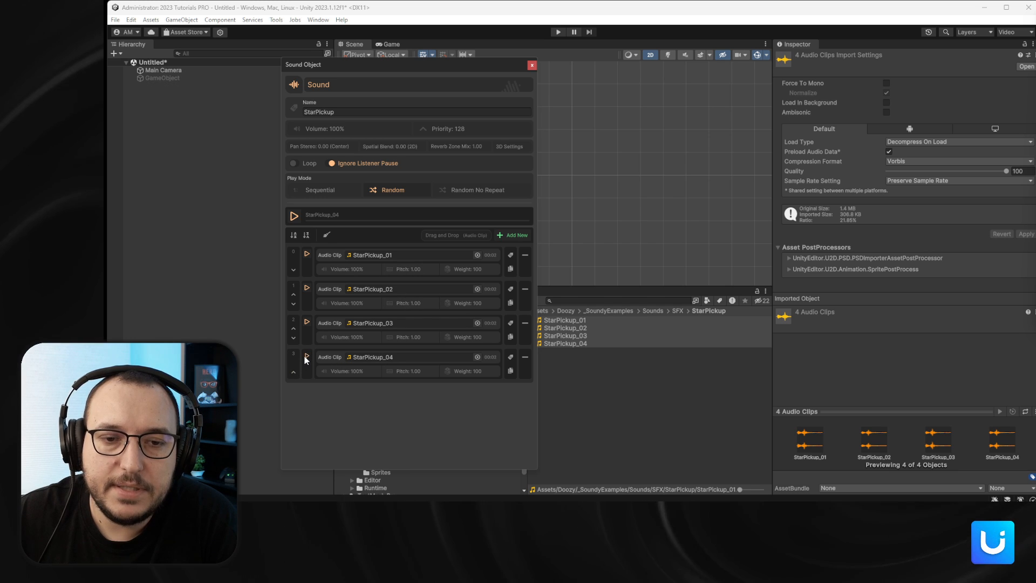
Set the weights of StarPickup_03 and StarPickup_02 to 50 and StarPickup_01 to 51, and play the sound in random mode.
left_click(469, 372)
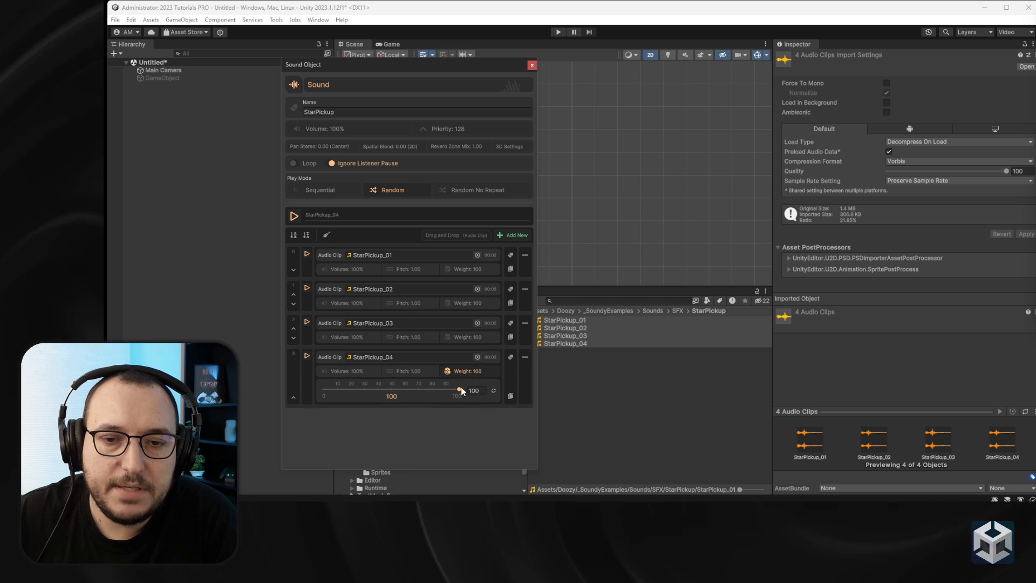
left_click(467, 337)
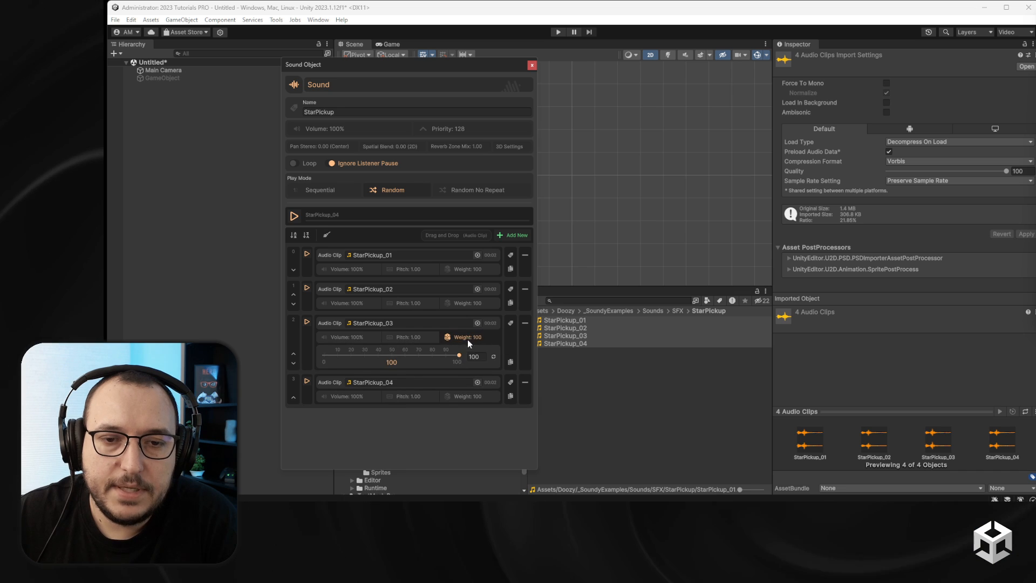
left_click(392, 355)
left_click(467, 302)
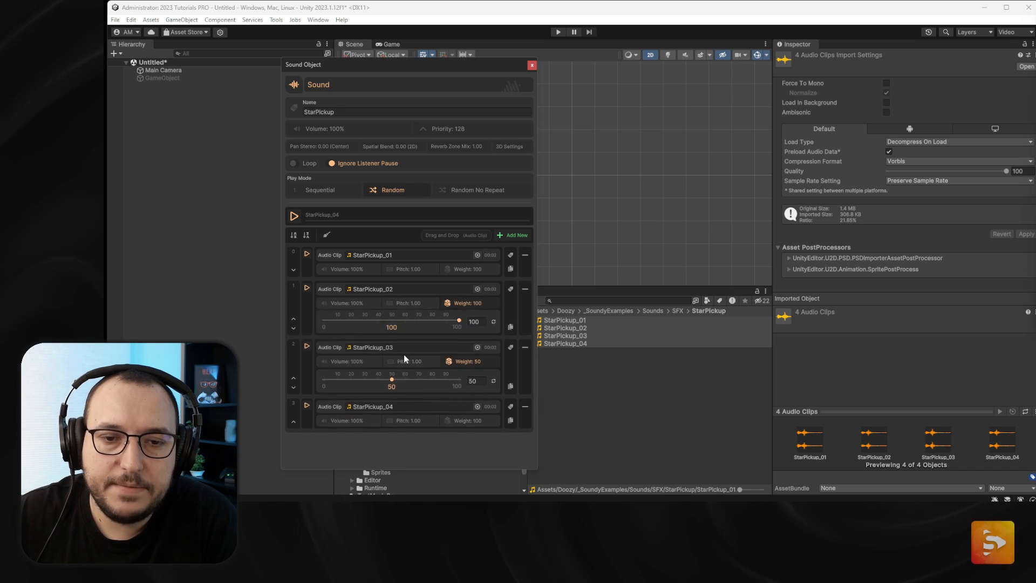
left_click(468, 268)
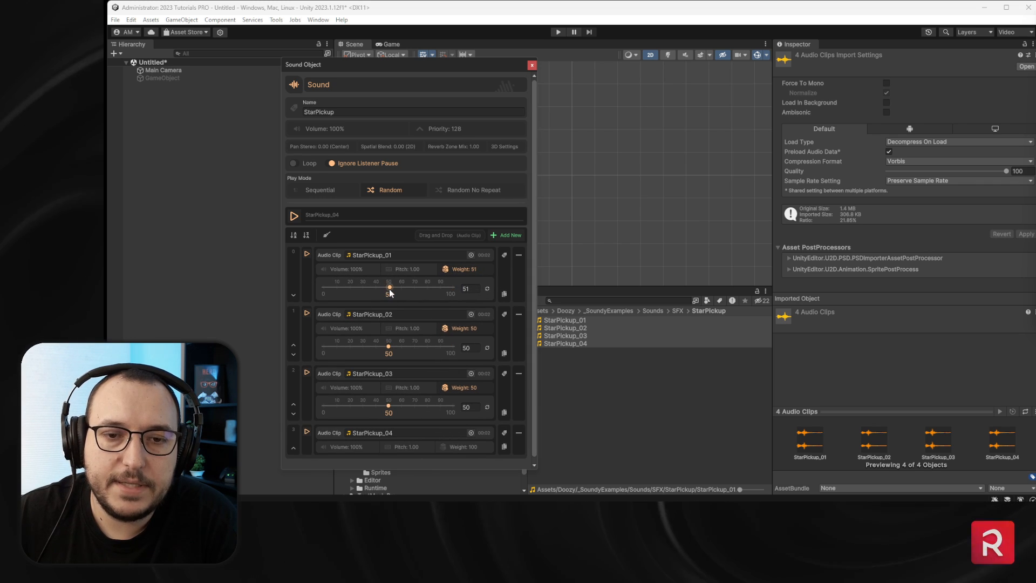
left_click(294, 215)
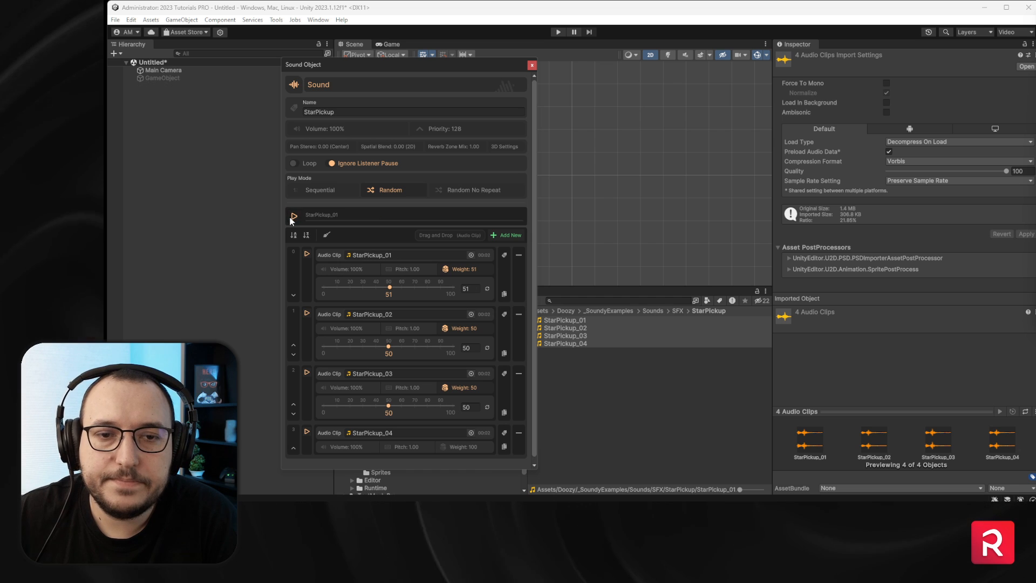
left_click(294, 216)
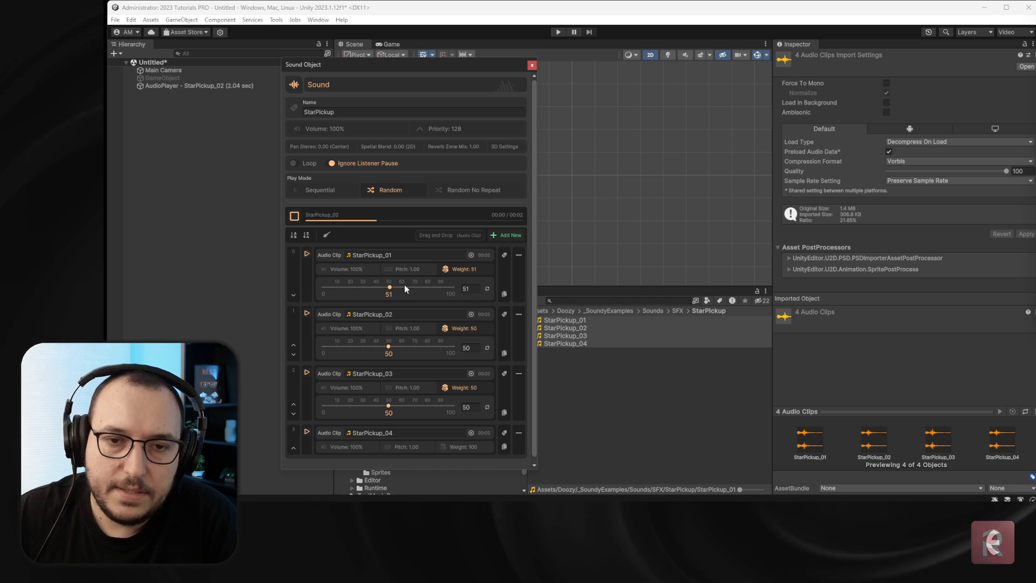
Set the weights of StarPickup_01, StarPickup_02 and StarPickup_03 to 30 and show the weight setting of StarPickup_04.
left_click_drag(367, 289, 363, 290)
left_click_drag(381, 355, 362, 351)
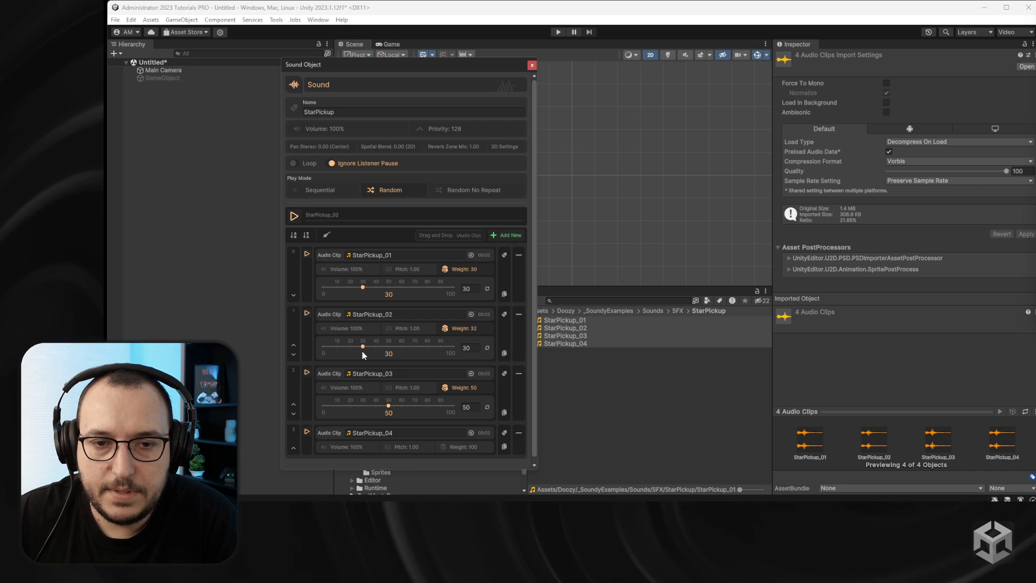
left_click(361, 350)
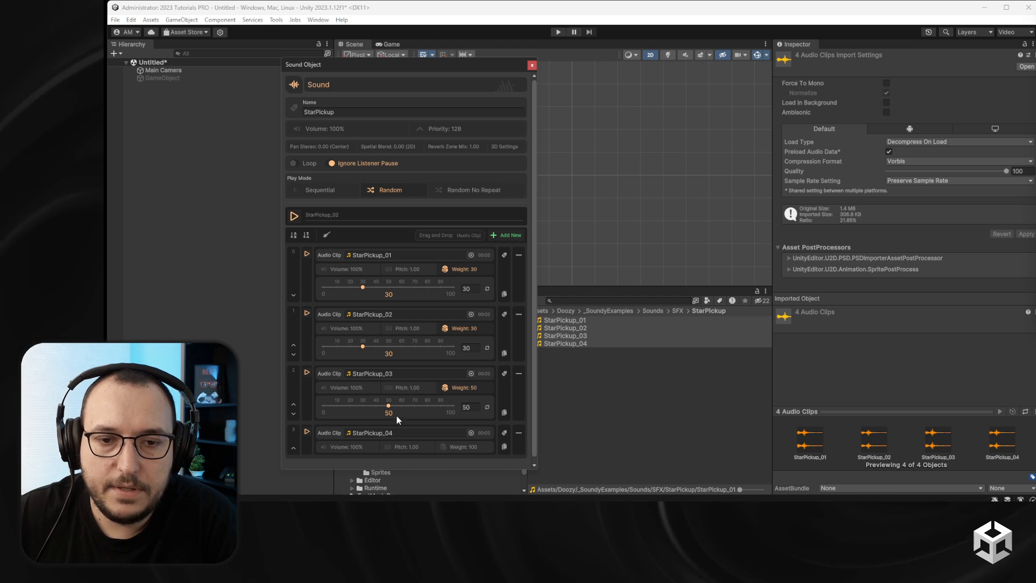
left_click_drag(386, 406, 362, 406)
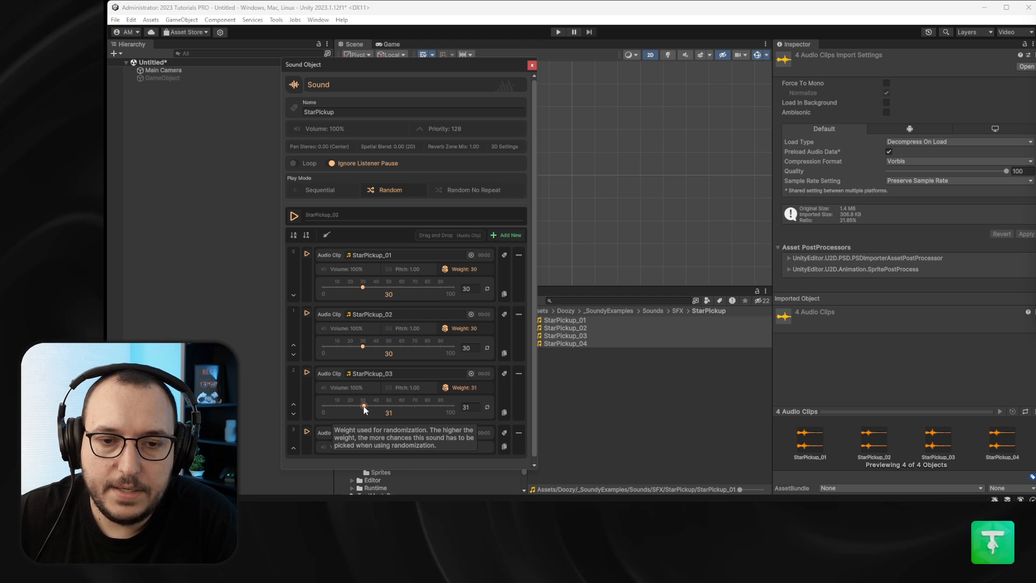
scroll(363, 407, "down", 1)
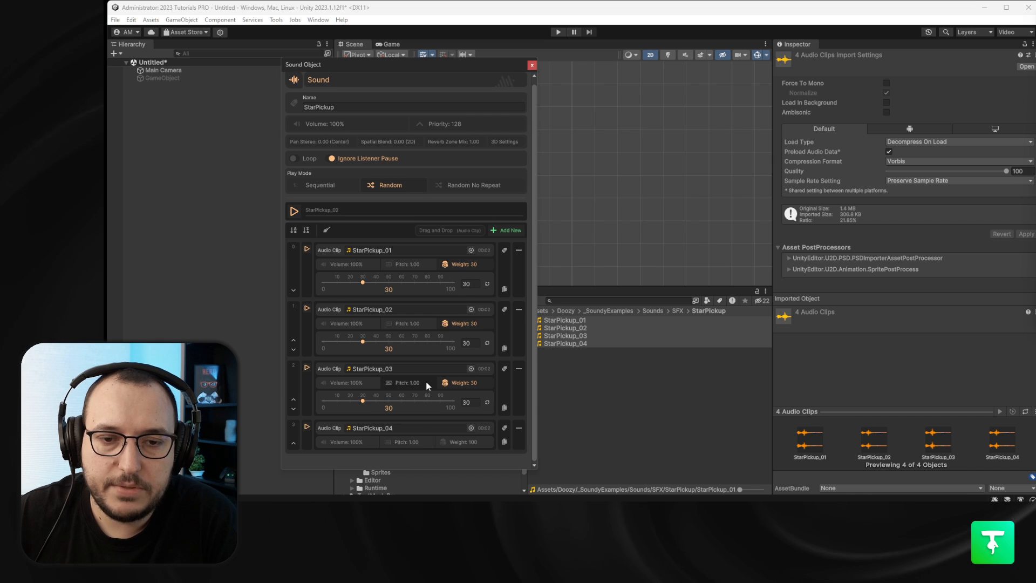
left_click(461, 442)
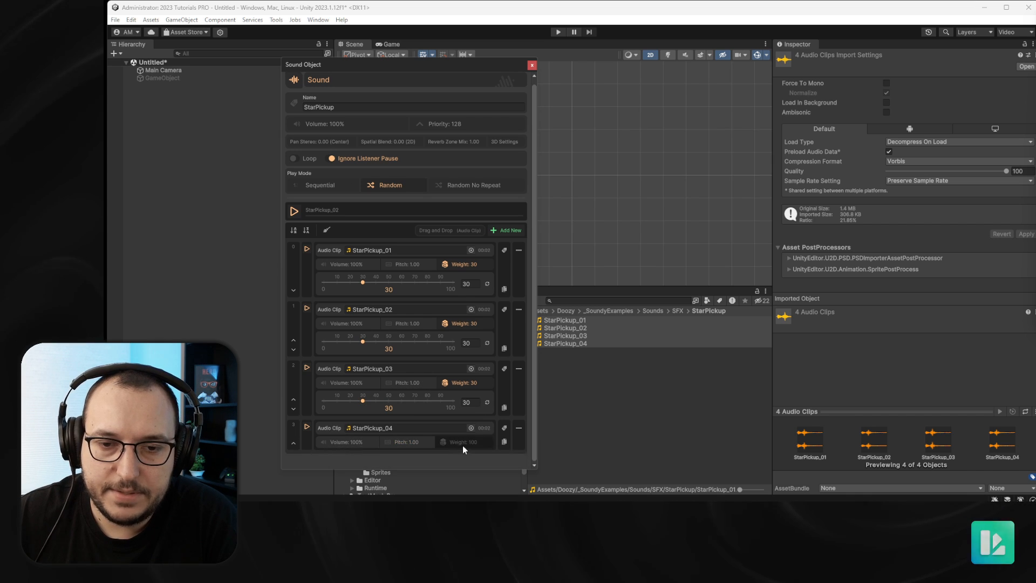
scroll(459, 444, "down", 2)
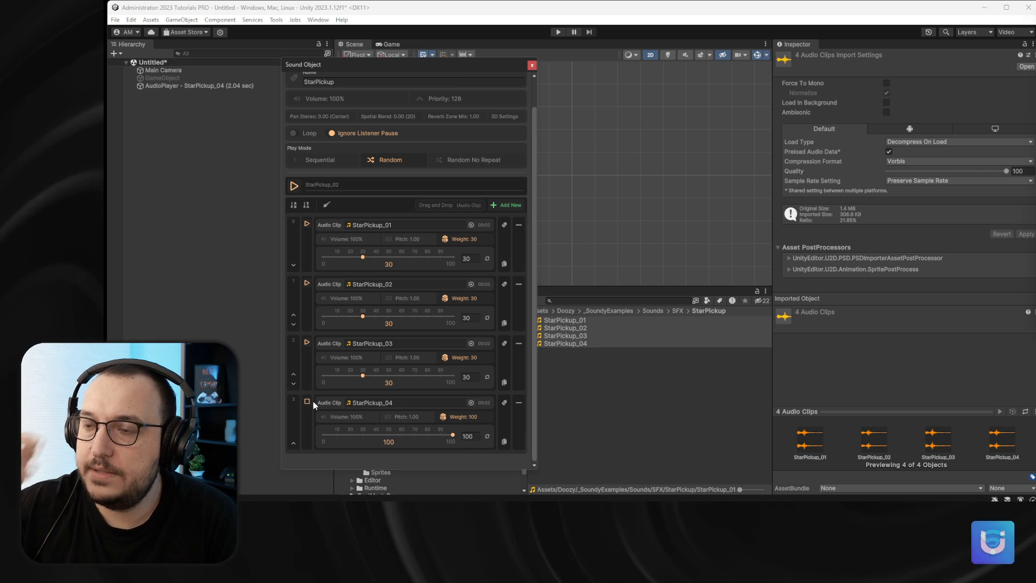
Close the sound editor, run the scene and set the GameObject's Sound Player to the StarPickup sound.
left_click(531, 64)
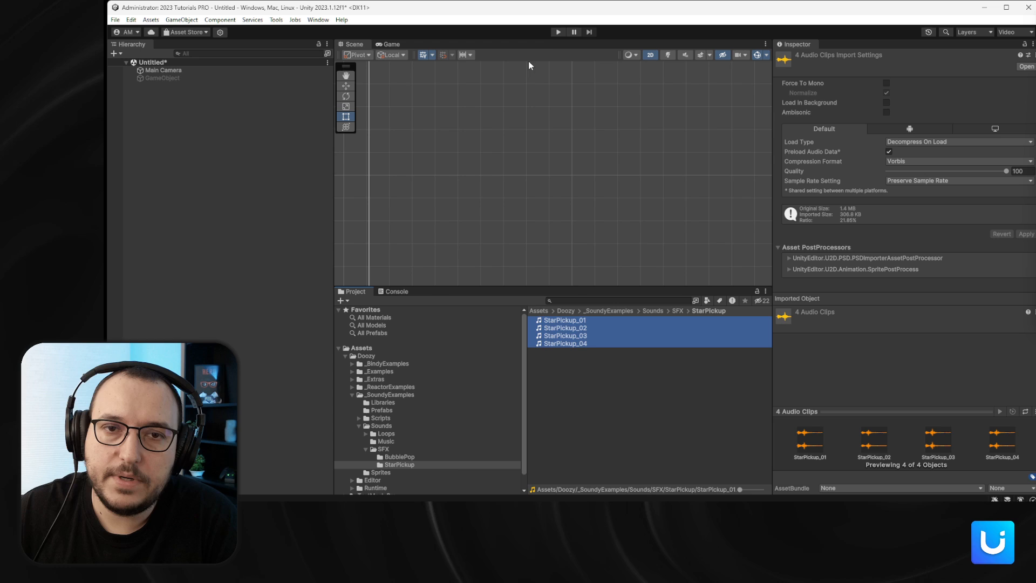
left_click(558, 32)
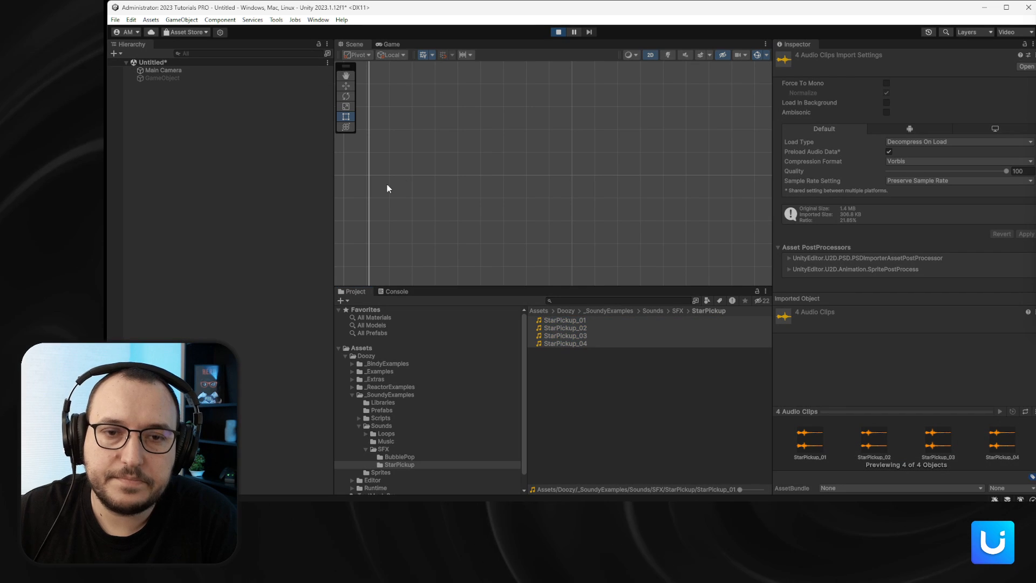
left_click(153, 78)
left_click(919, 241)
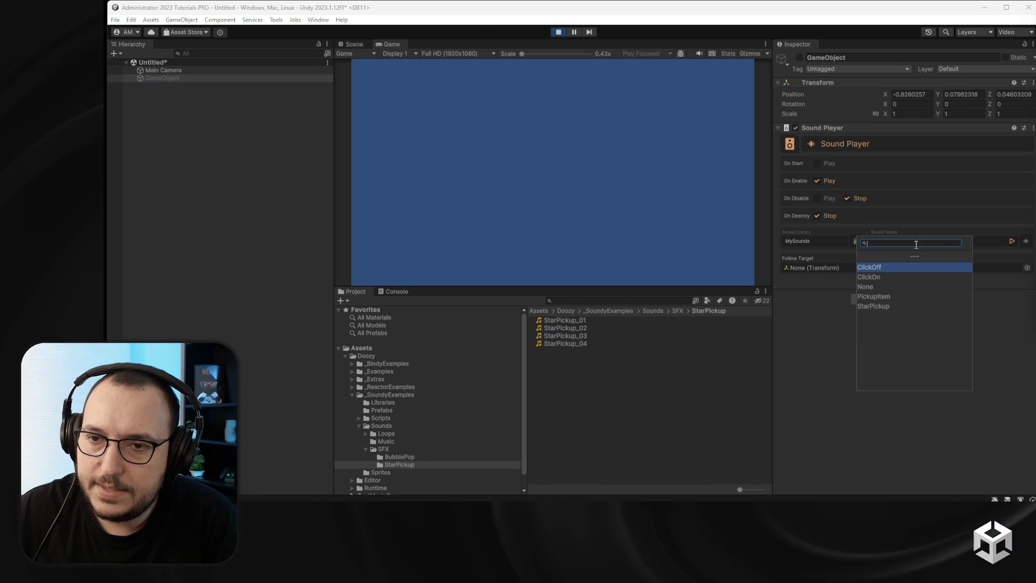
left_click(895, 306)
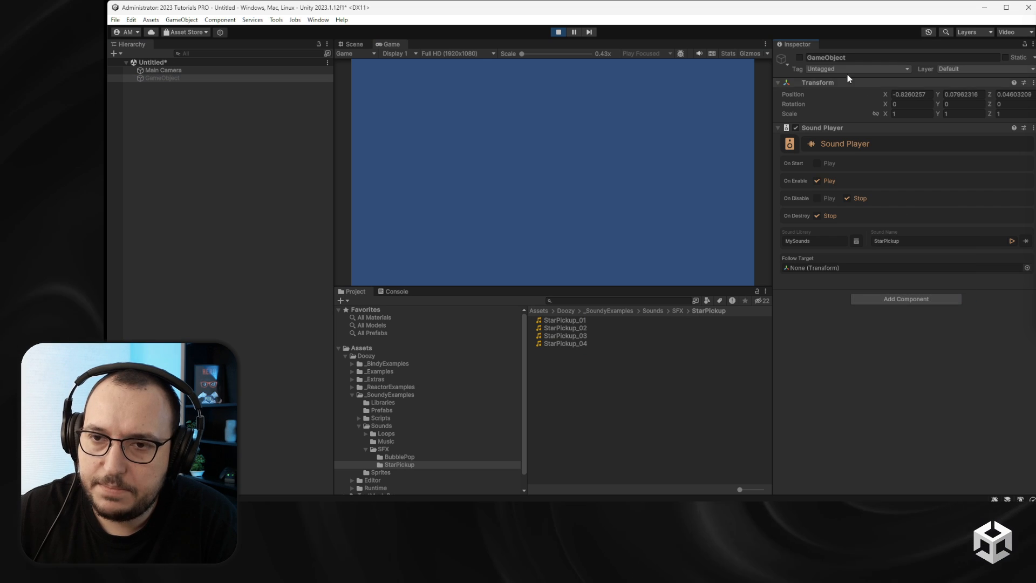
Enable the GameObject to play its sound and expand SoundyService and its Sound Channels in the hierarchy.
left_click(800, 57)
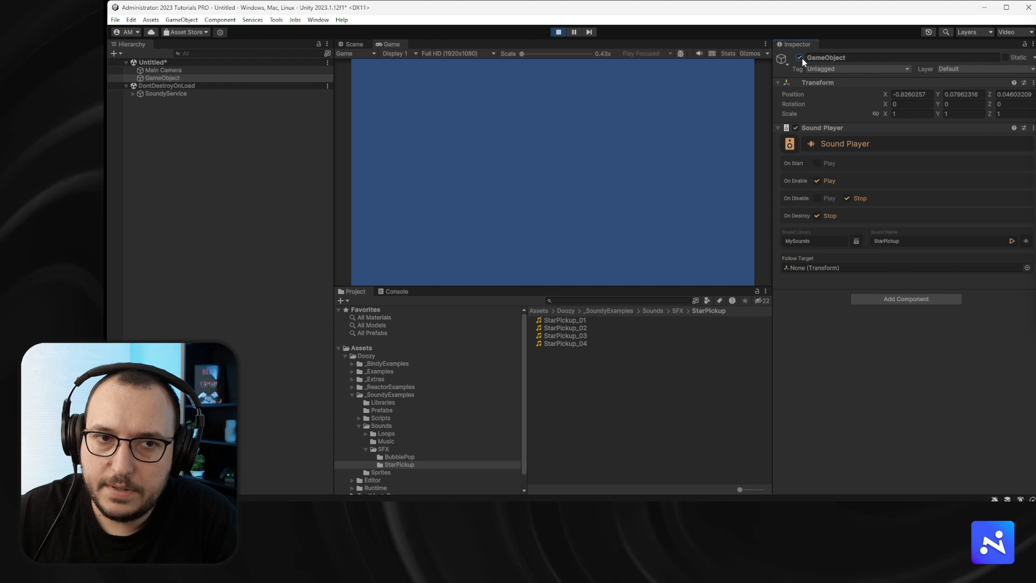
left_click(133, 94)
left_click(139, 102)
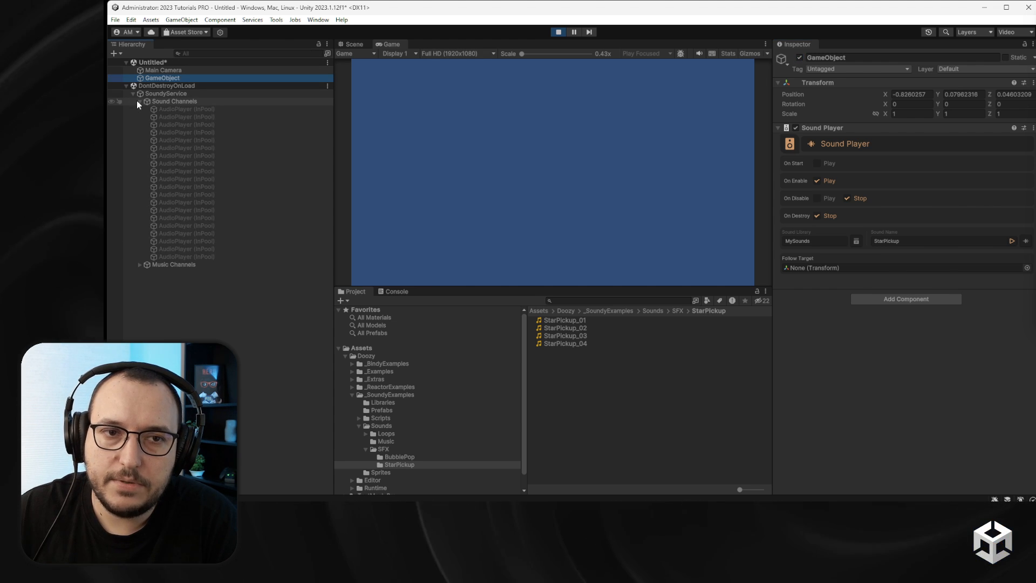
Disable and re-enable the GameObject repeatedly to hear random StarPickup clips, and stop the running scene.
left_click(799, 57)
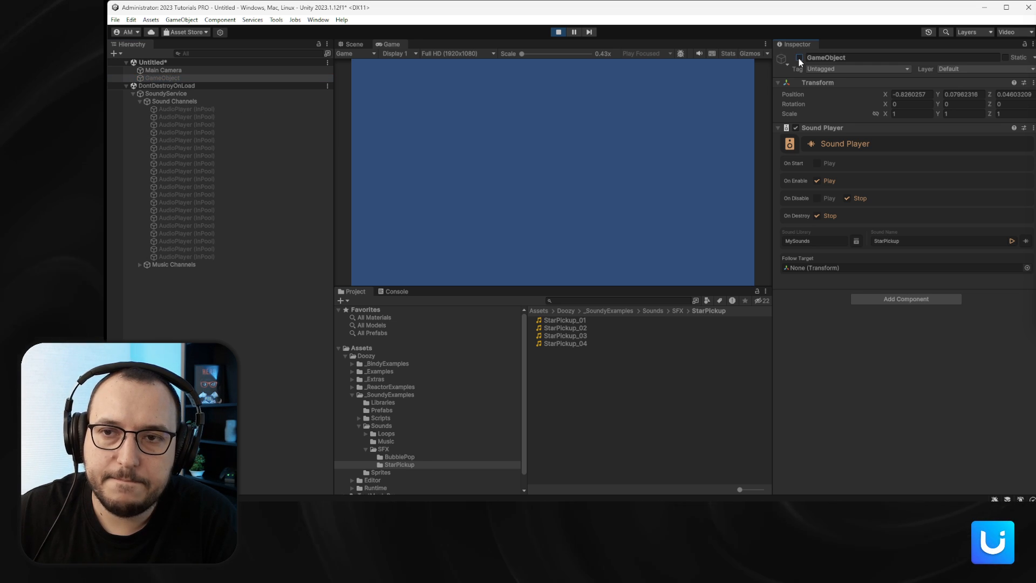
left_click(799, 58)
left_click(799, 58)
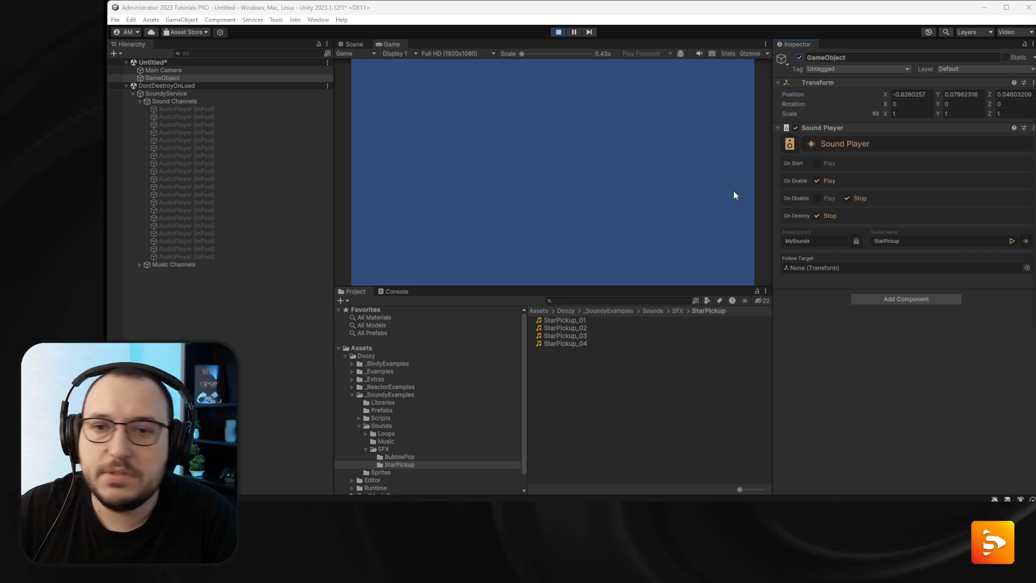
left_click(797, 57)
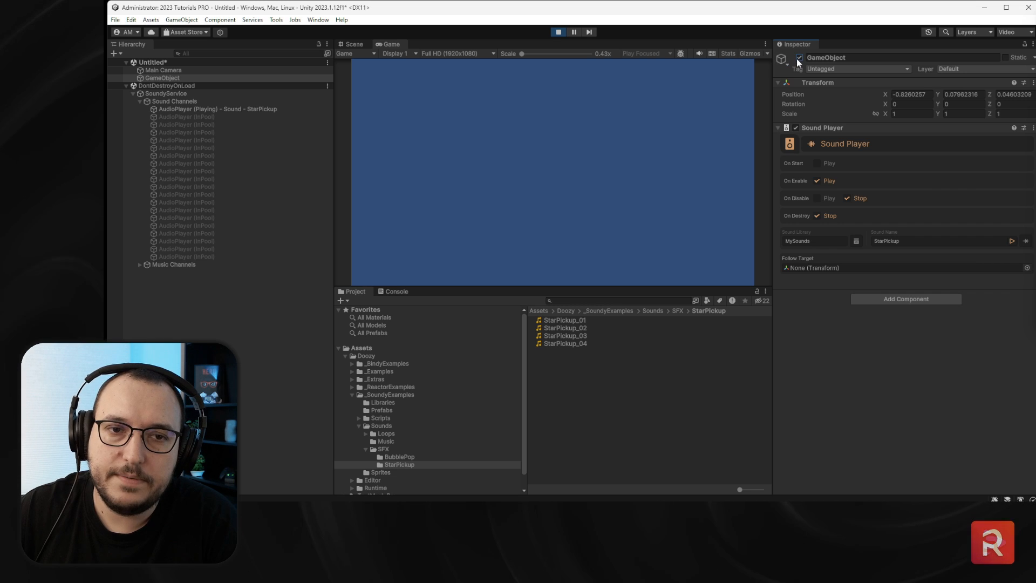
left_click(798, 58)
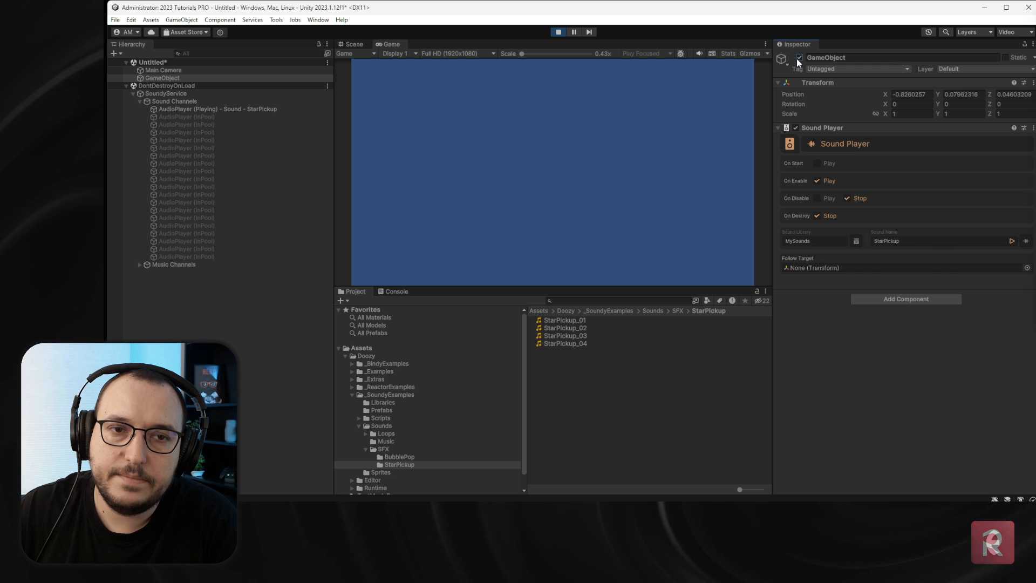
left_click(797, 58)
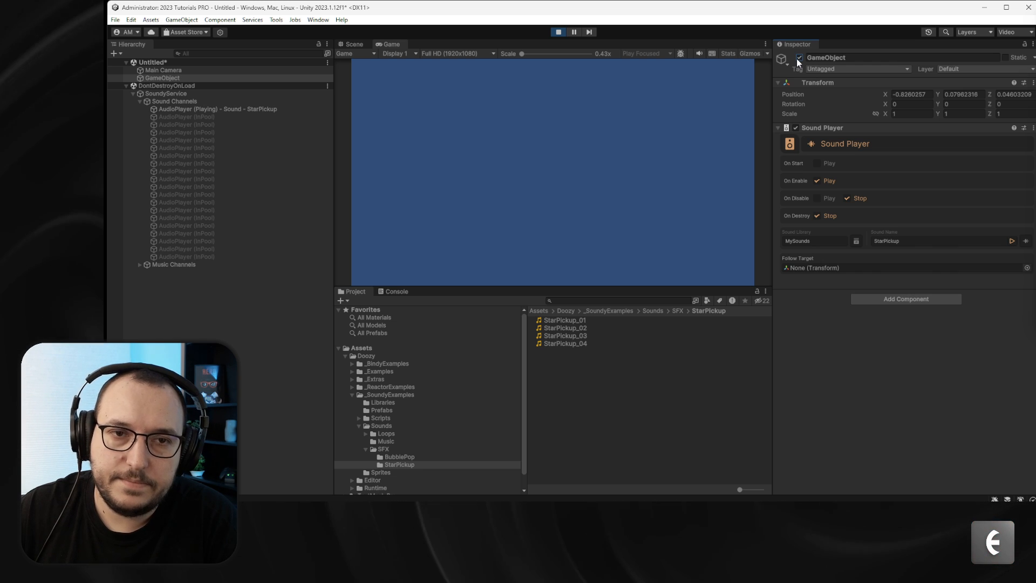
left_click(798, 58)
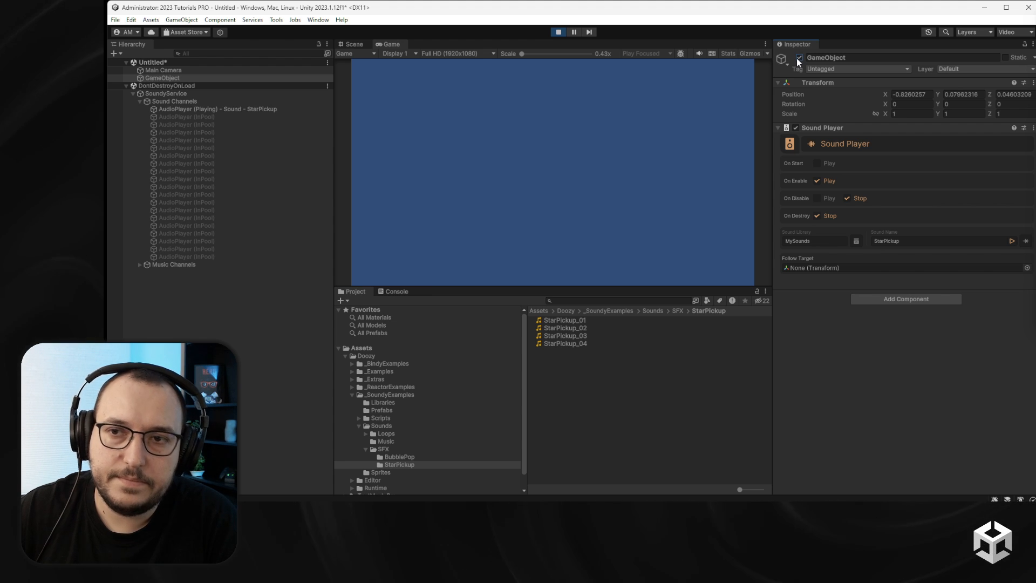
left_click(559, 33)
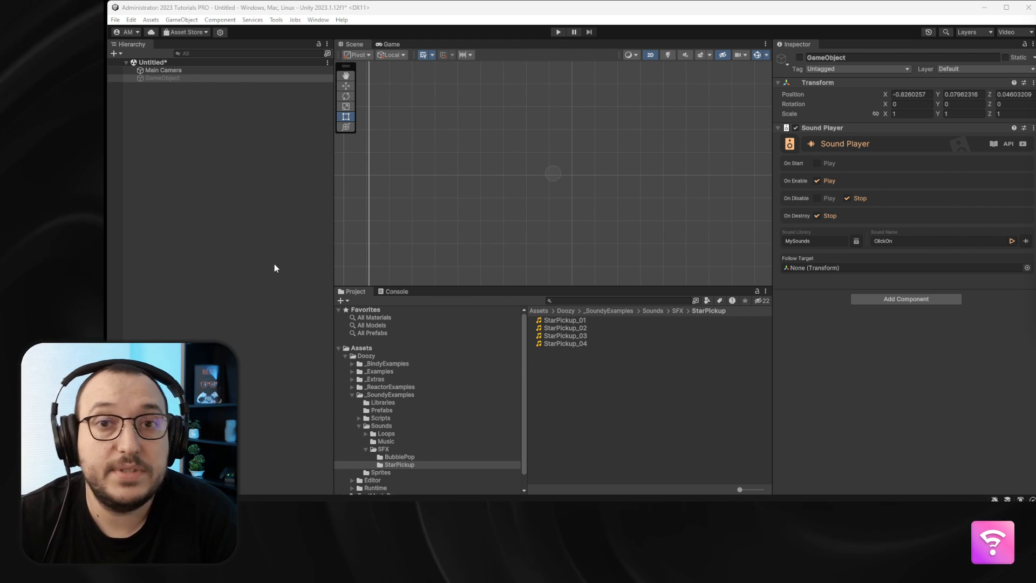
Add a Simple Container from the UIMenu Container Basic group to the scene and delete the disabled GameObject.
right_click(199, 144)
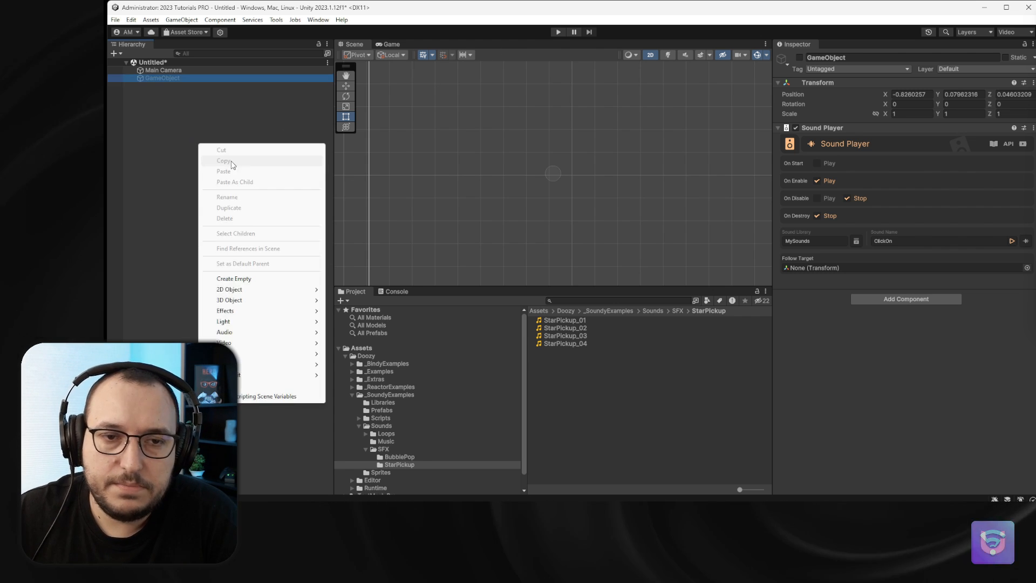
mouse_move(281, 354)
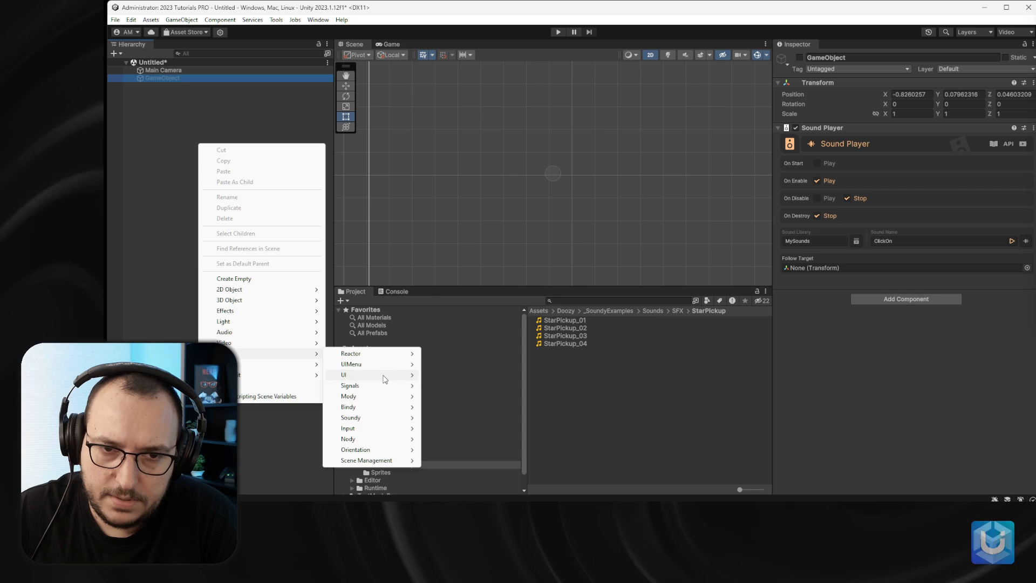
mouse_move(380, 367)
mouse_move(466, 388)
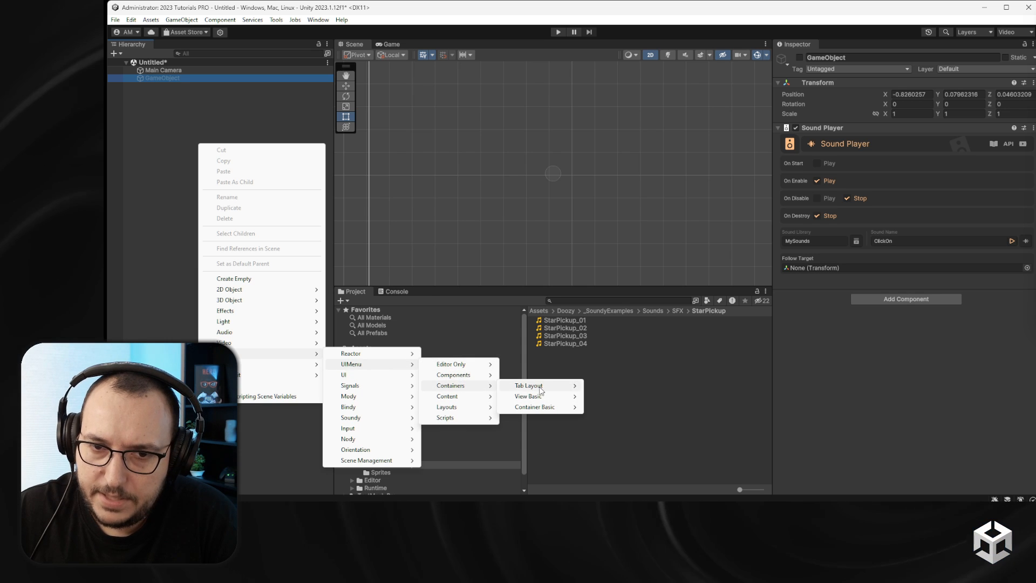
mouse_move(534, 407)
left_click(626, 408)
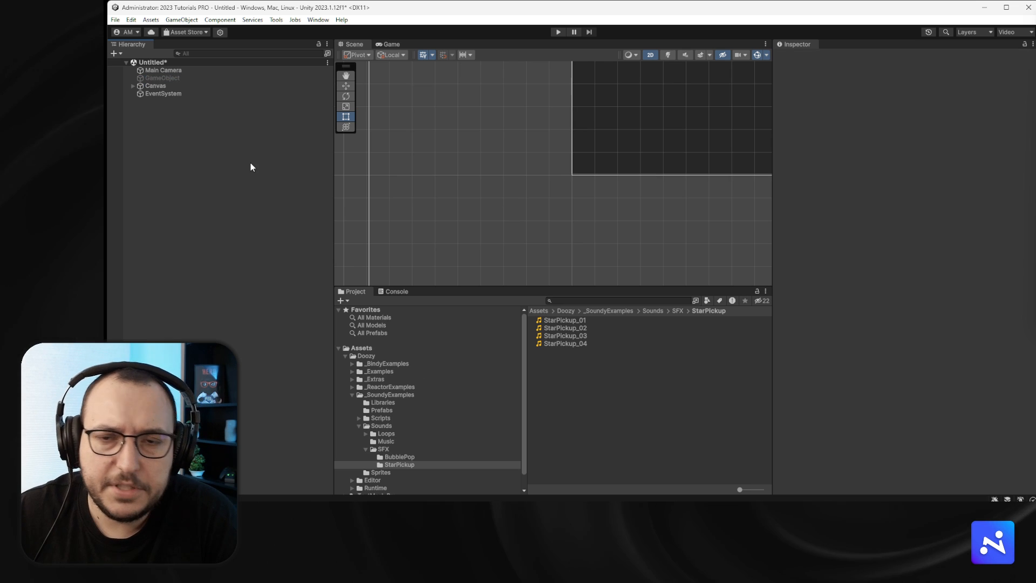
scroll(645, 147, "up", 5)
middle_click_drag(645, 147, 506, 172)
scroll(489, 203, "down", 15)
scroll(496, 199, "up", 10)
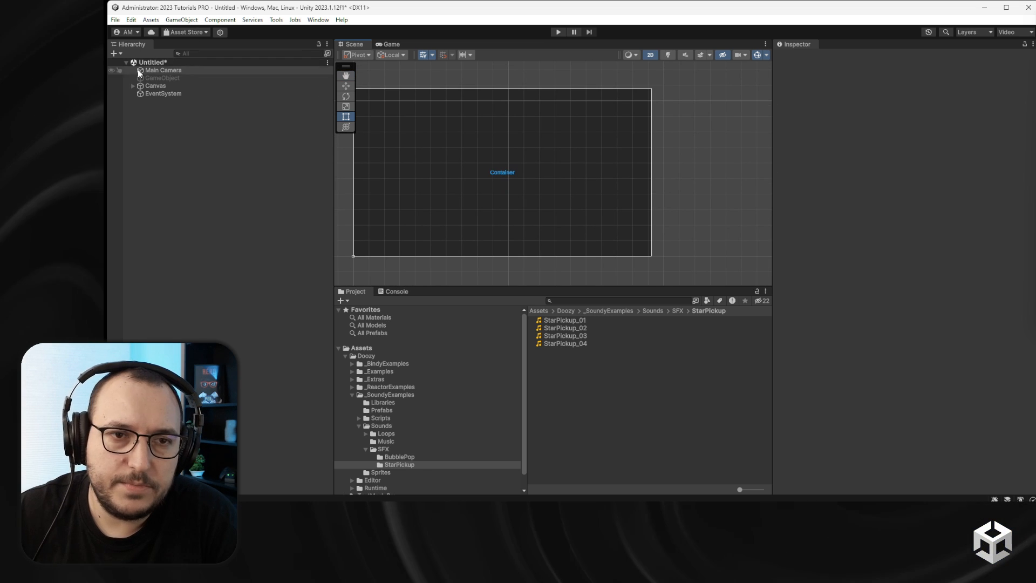
left_click(159, 79)
key("Delete")
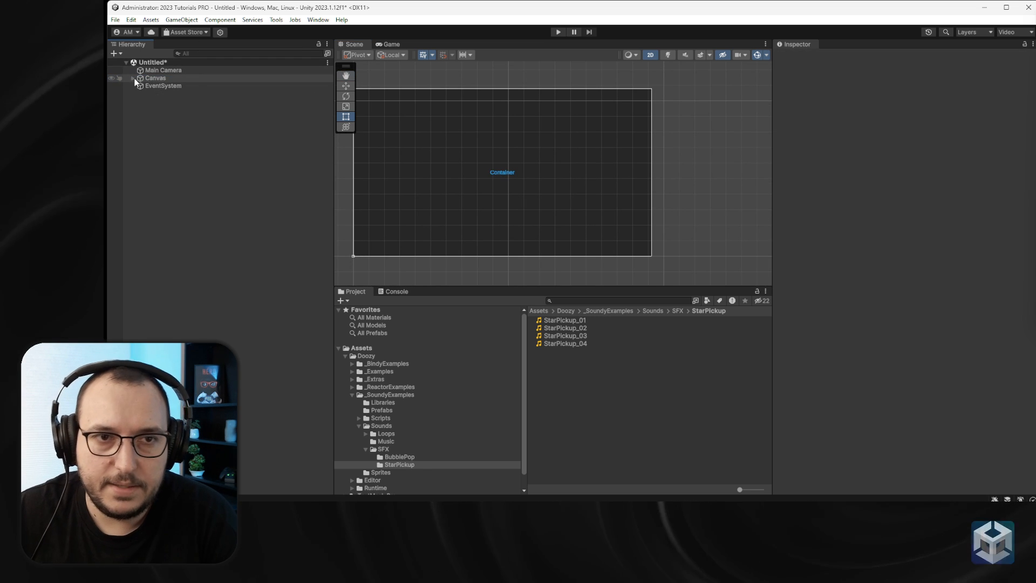
Select the Simple Container under the Canvas and run the scene.
left_click(134, 79)
left_click(145, 86)
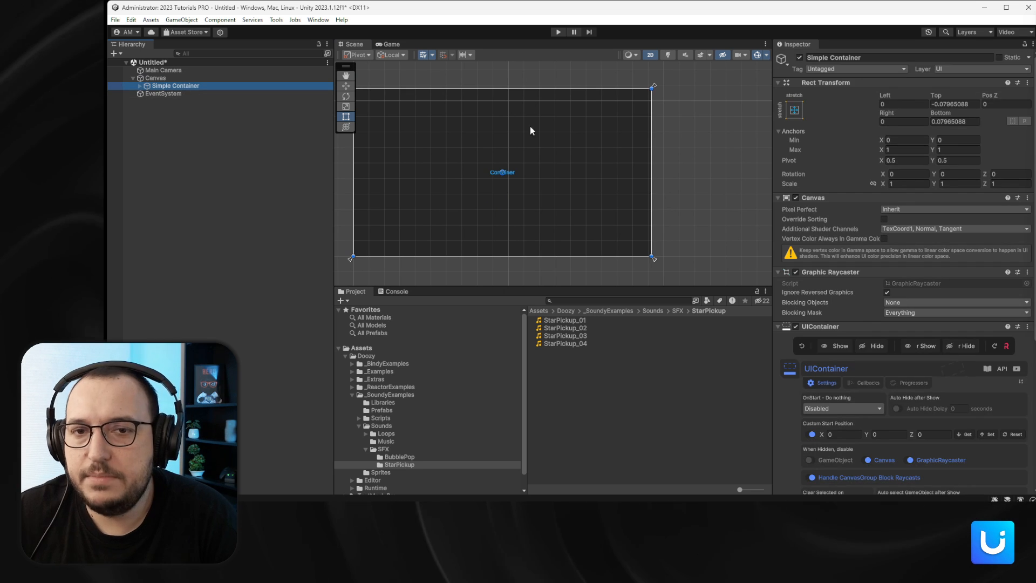
left_click(558, 32)
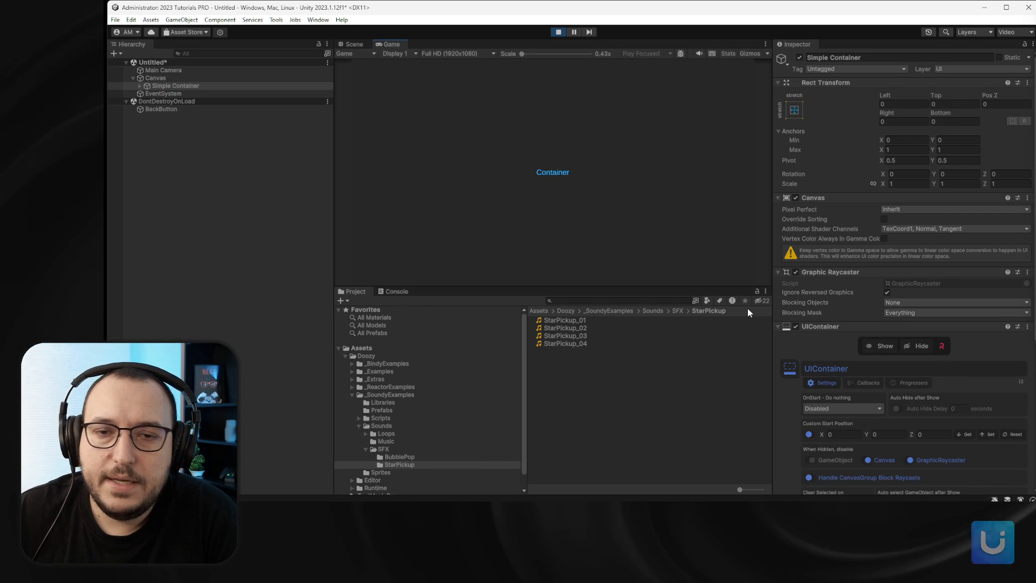
Hide and show the Simple Container repeatedly to preview its animation, and stop the running scene.
left_click(912, 348)
left_click(882, 348)
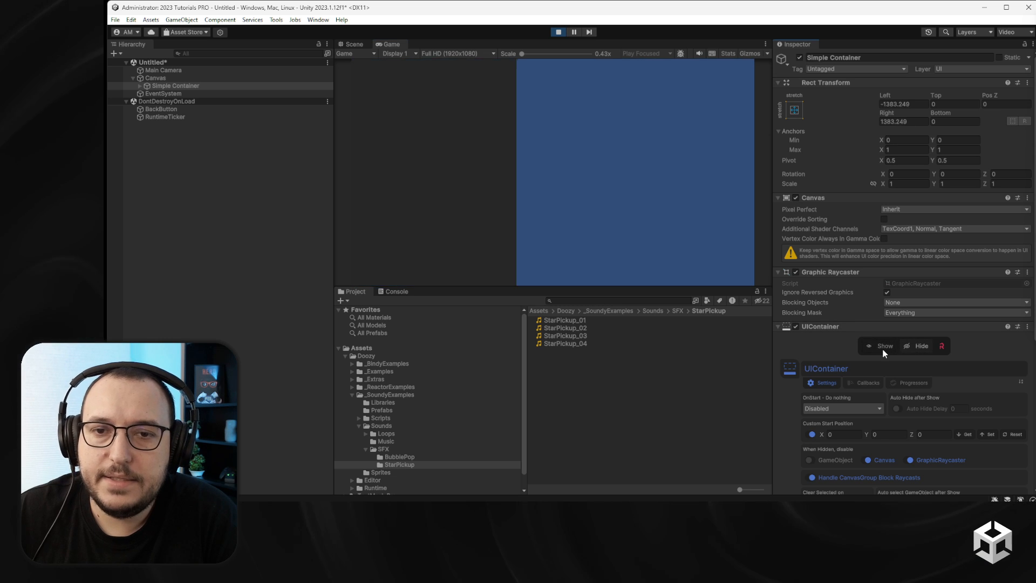
left_click(909, 354)
left_click(888, 351)
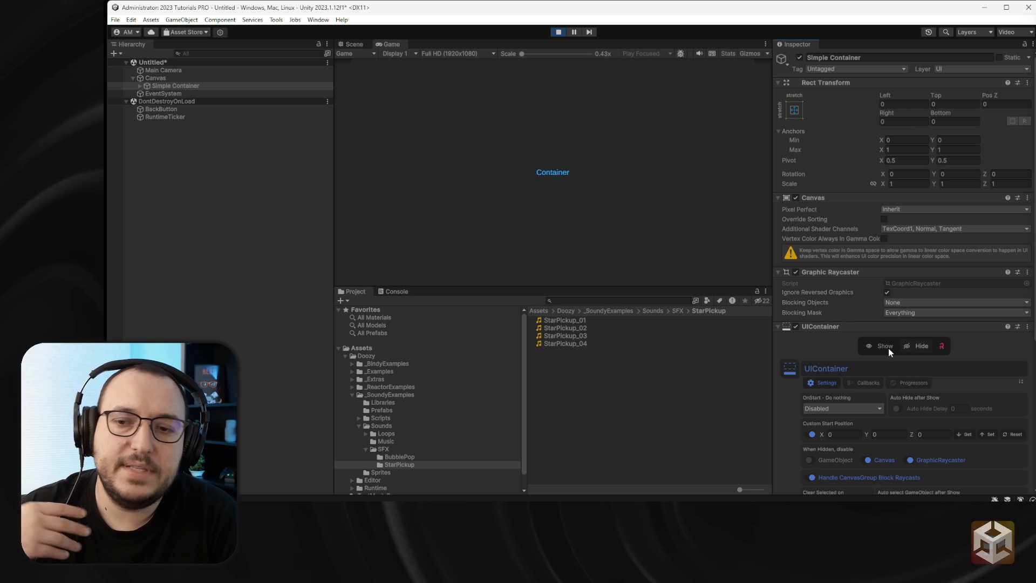
left_click(558, 32)
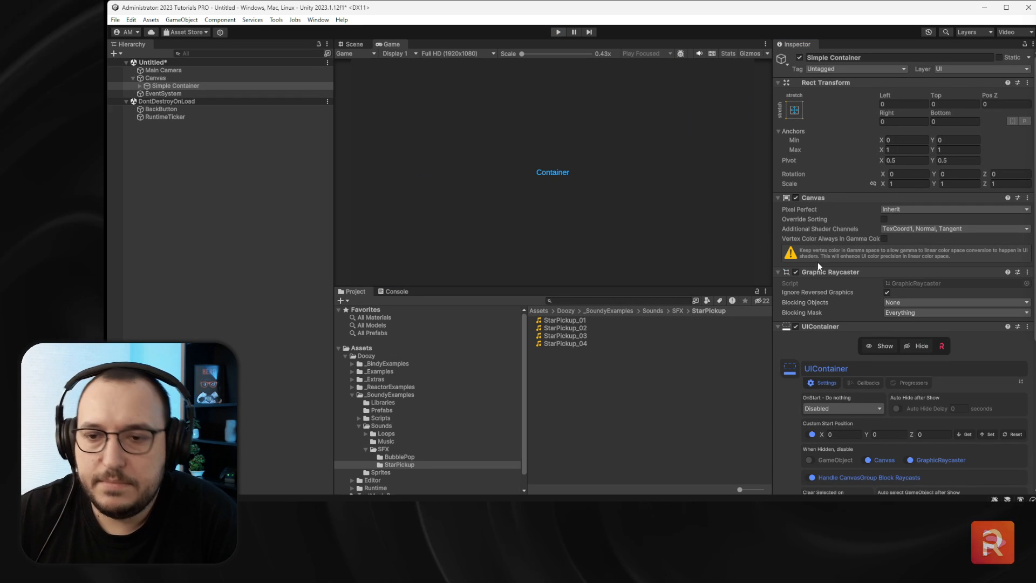
Collapse the Simple Container's UIContainer, Canvas Group, UIContainer UIAnimator, Graphic Raycaster and Canvas components.
left_click(825, 327)
left_click(826, 337)
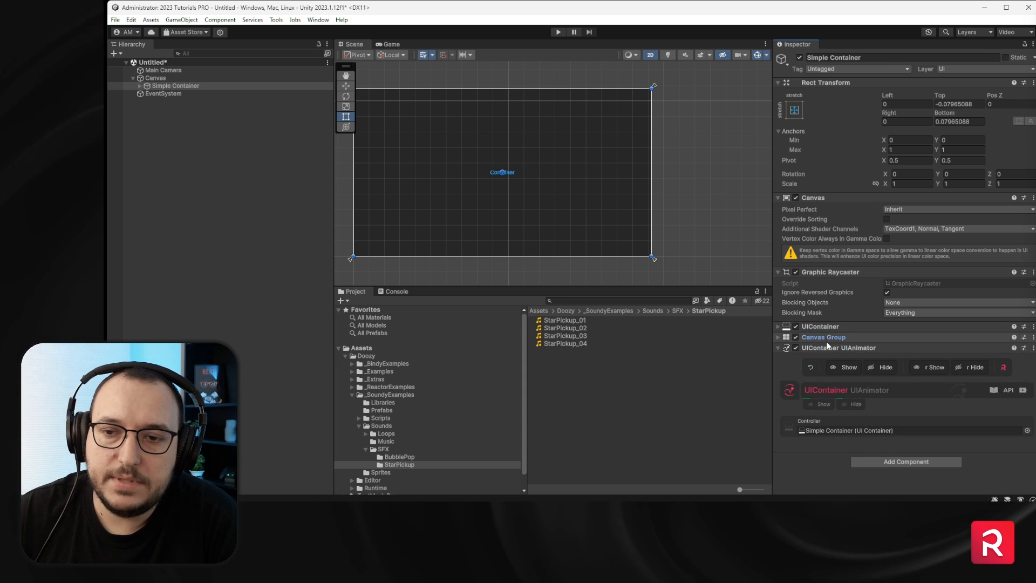
left_click(824, 348)
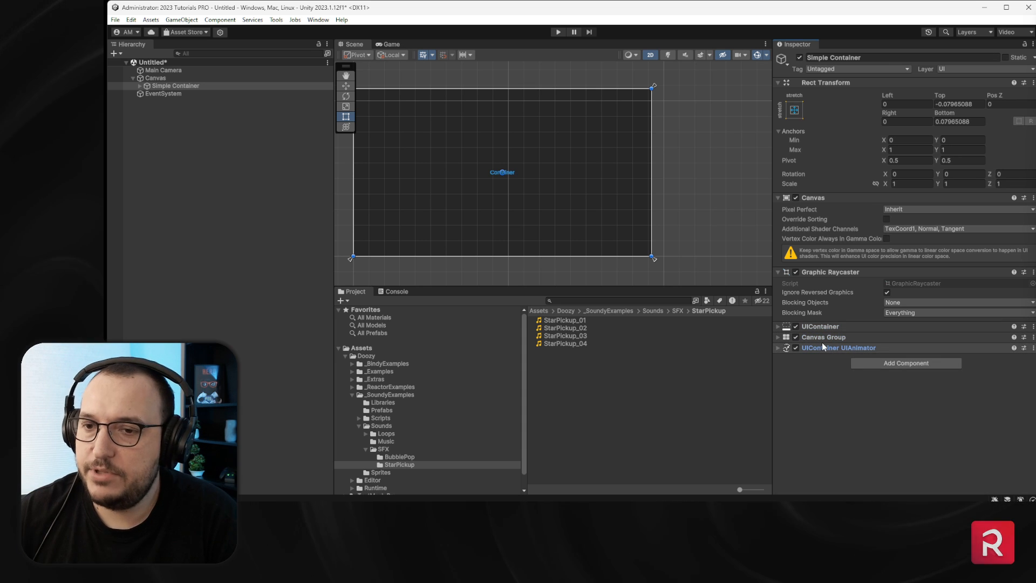
left_click(824, 272)
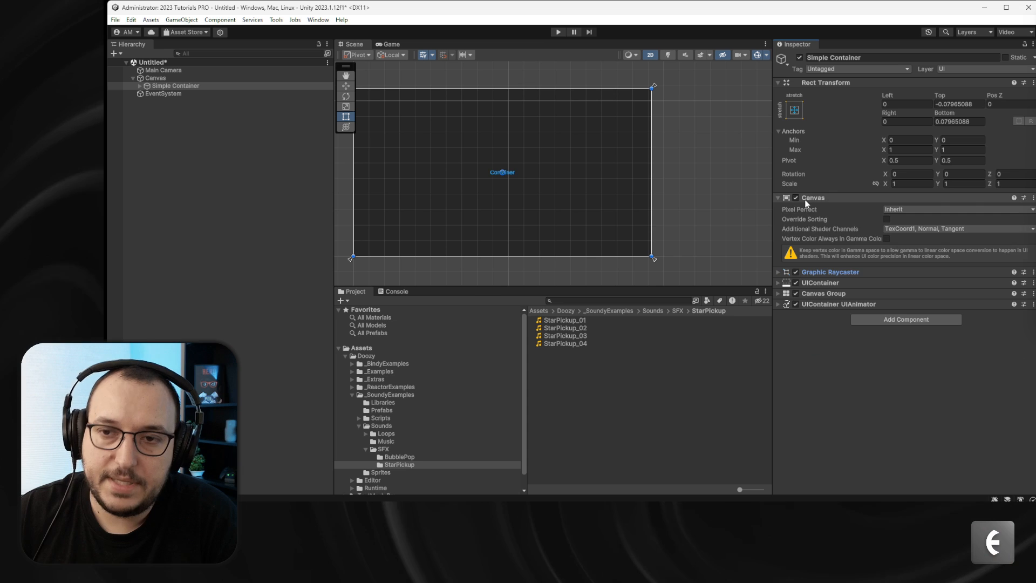
left_click(831, 197)
Add a UIContainer Audio component to the Simple Container.
left_click(887, 255)
key("BackSpace")
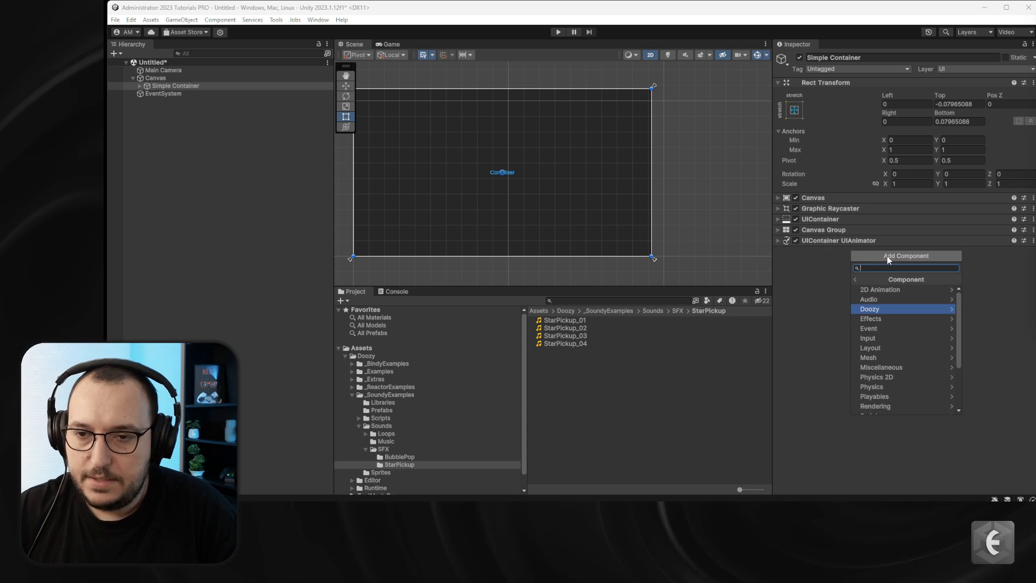
type("audio")
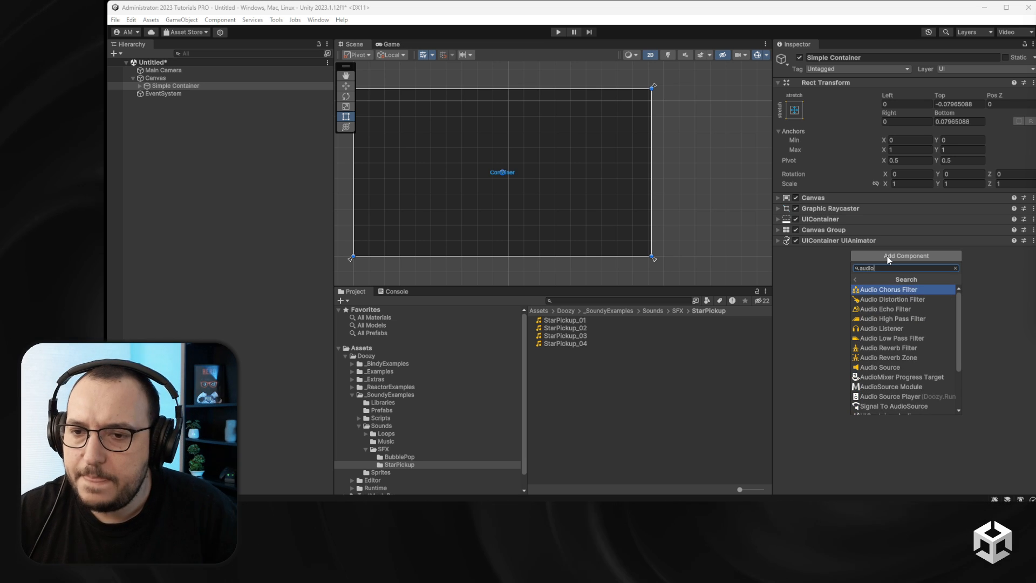
scroll(919, 394, "down", 2)
scroll(917, 390, "down", 1)
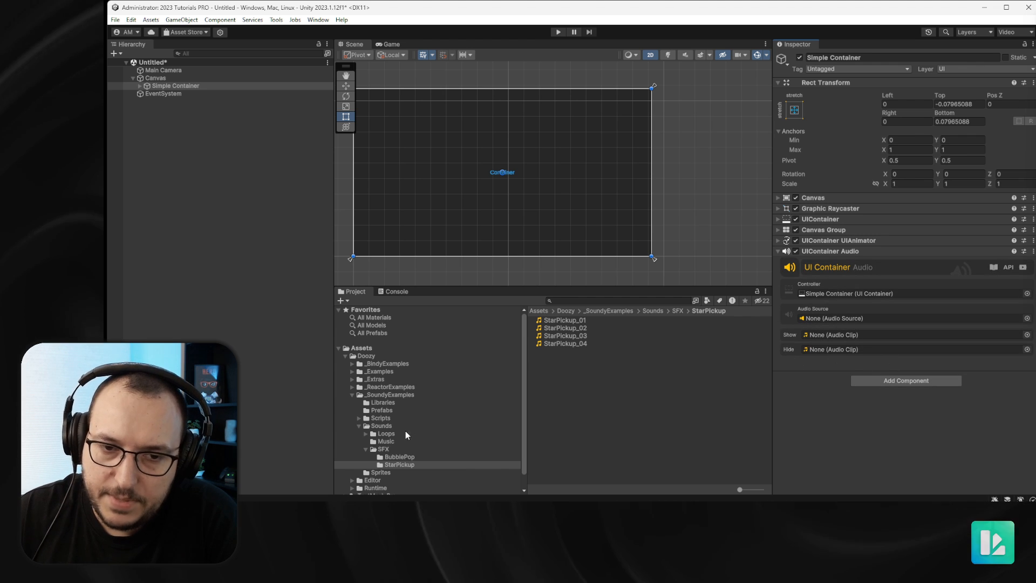
Assign the ShopOpen clip from the SFX folder to Show and the ShopClose clip to Hide in UIContainer Audio.
left_click(384, 449)
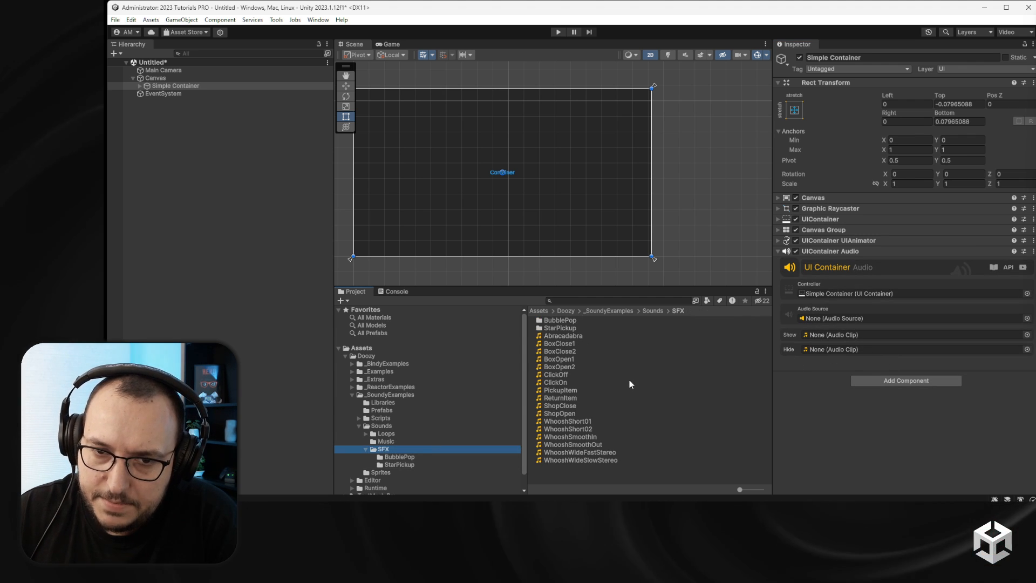
left_click_drag(569, 412, 853, 339)
left_click_drag(568, 406, 825, 350)
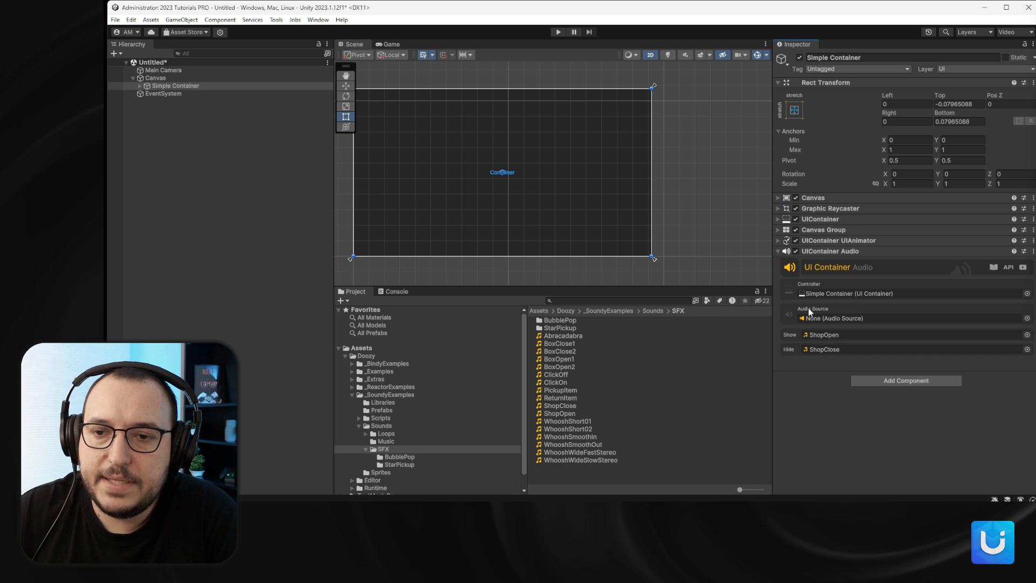
Add an Audio Source component to the Simple Container and assign it as the UIContainer Audio's audio source.
left_click(873, 380)
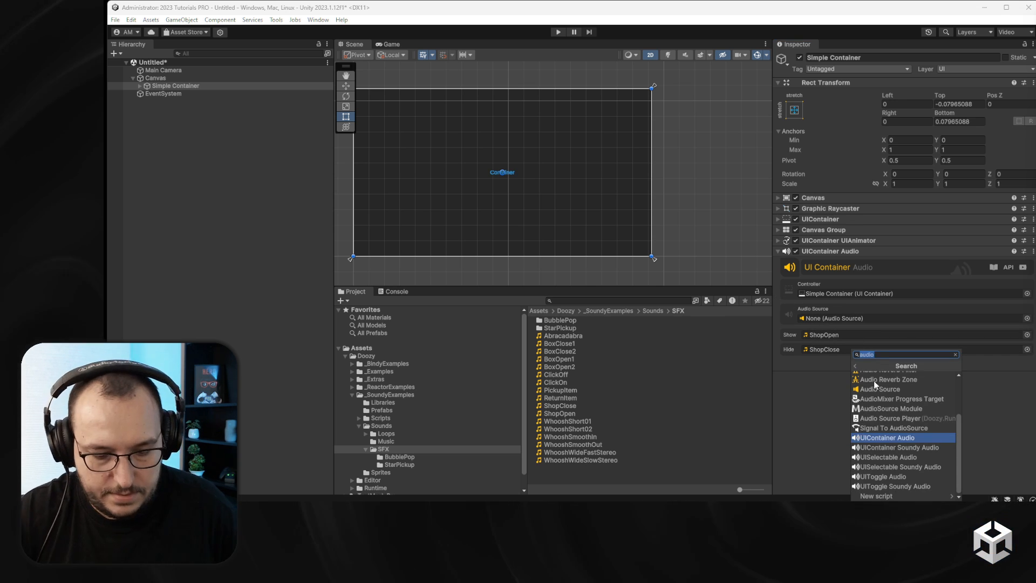
left_click(875, 388)
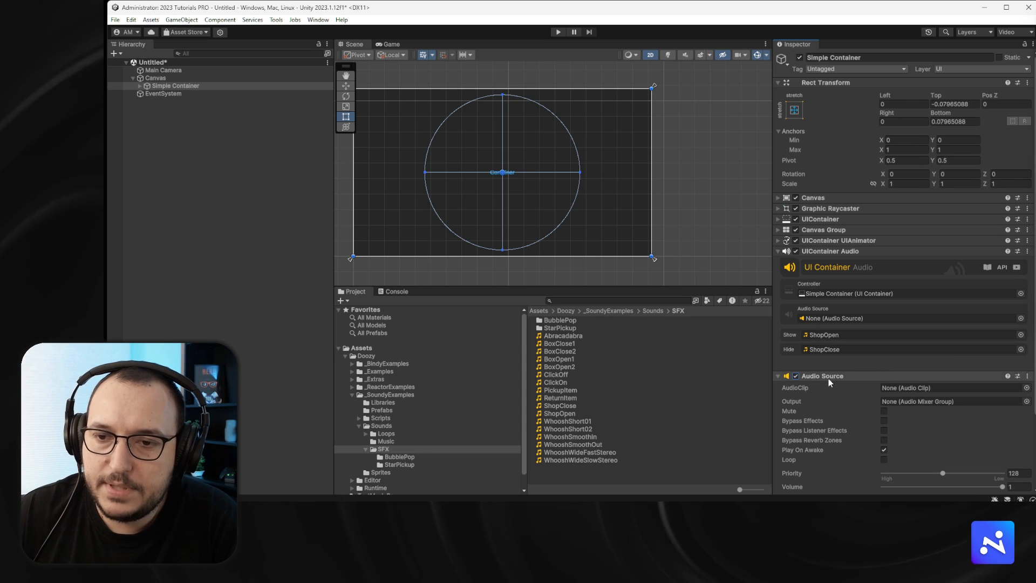
left_click_drag(828, 378, 837, 318)
left_click(850, 377)
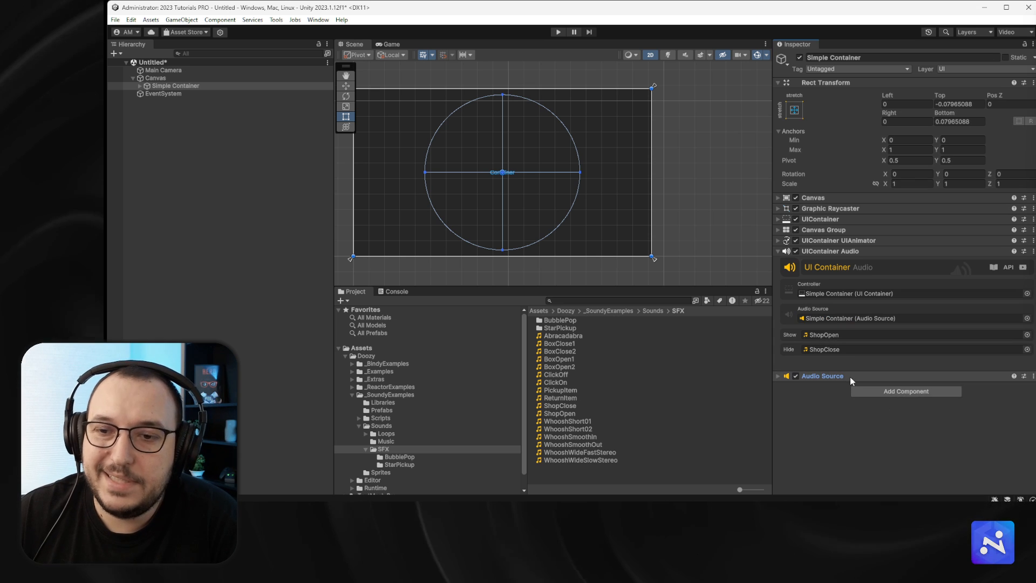
Run the scene, hide and show the container from its UIContainer component to hear the assigned clips, and stop the scene.
left_click(560, 32)
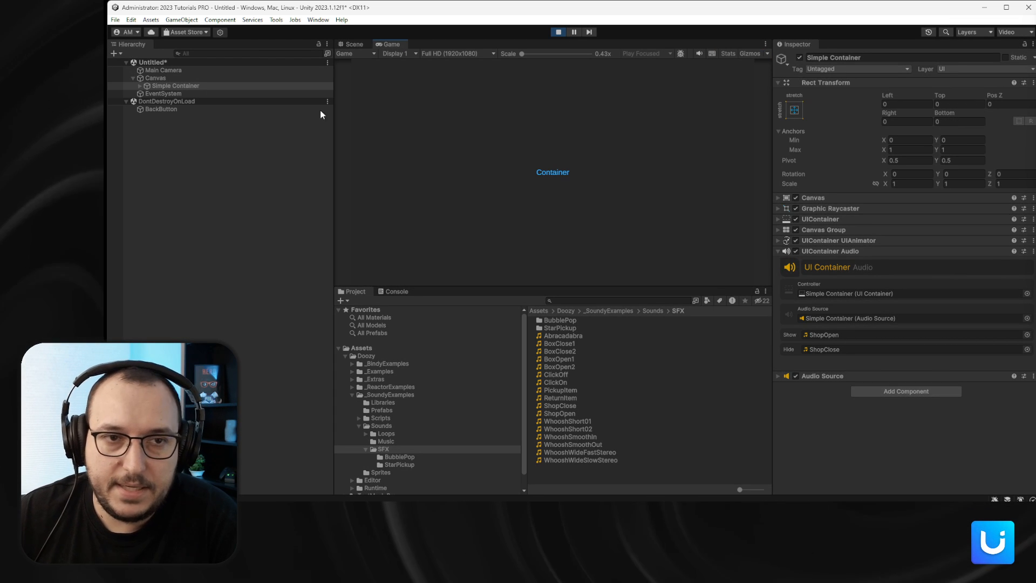
left_click(830, 242)
left_click(830, 242)
left_click(827, 219)
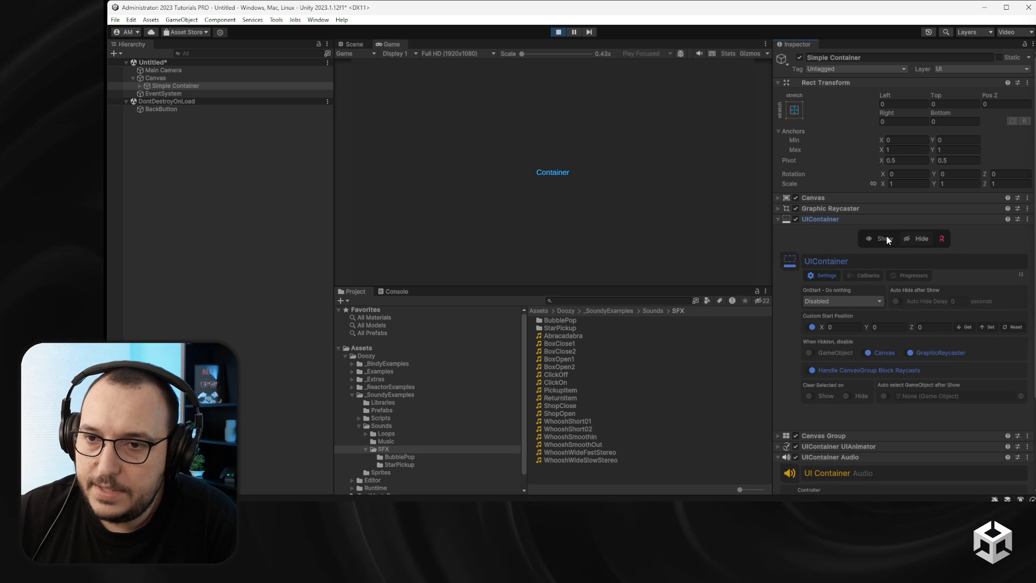
left_click(922, 241)
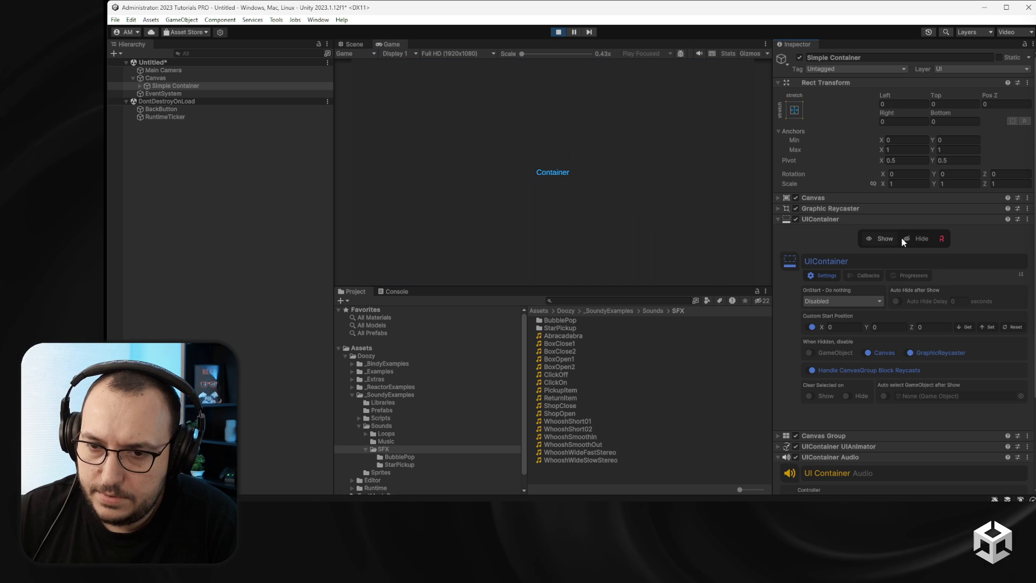
scroll(865, 364, "down", 4)
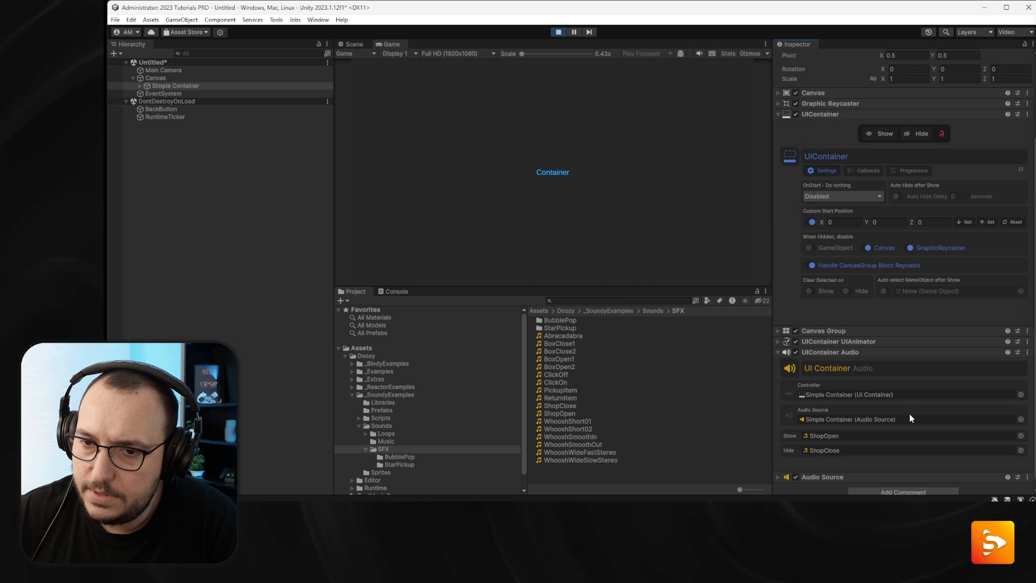
left_click(893, 133)
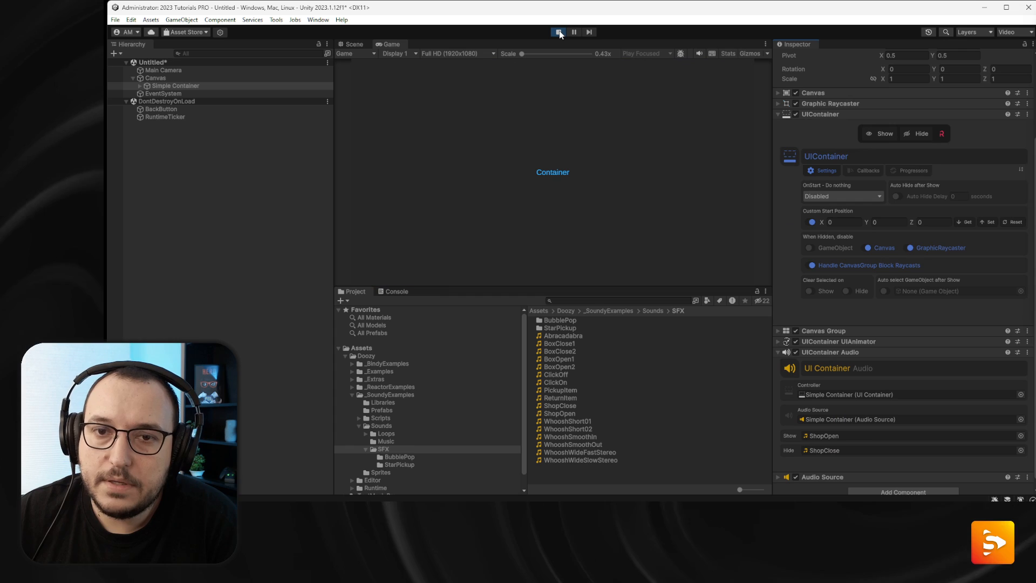
left_click(559, 32)
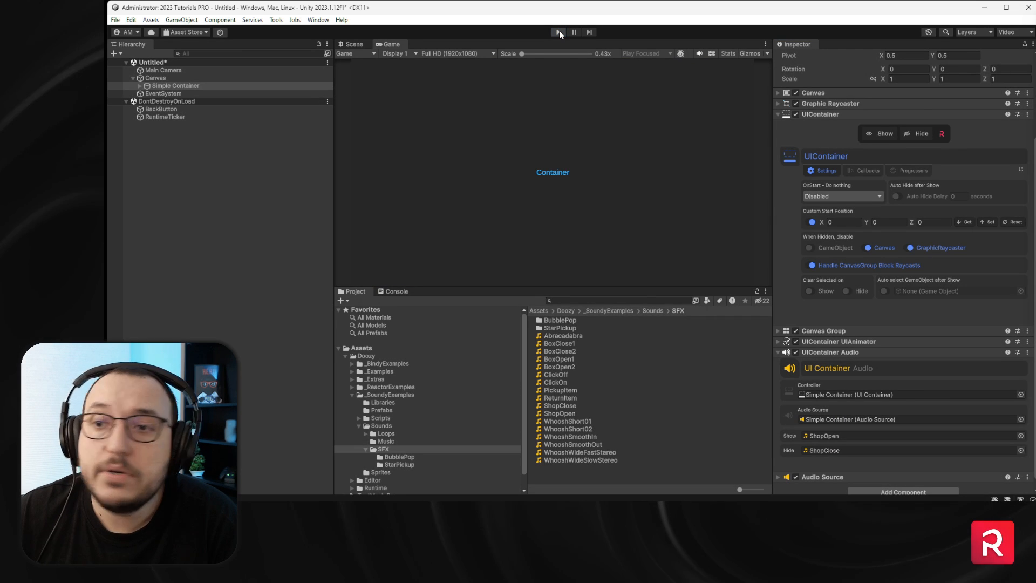
Run the scene again, replay the container's show and hide sounds, and stop it after reviewing the UIContainer Audio settings.
left_click(559, 32)
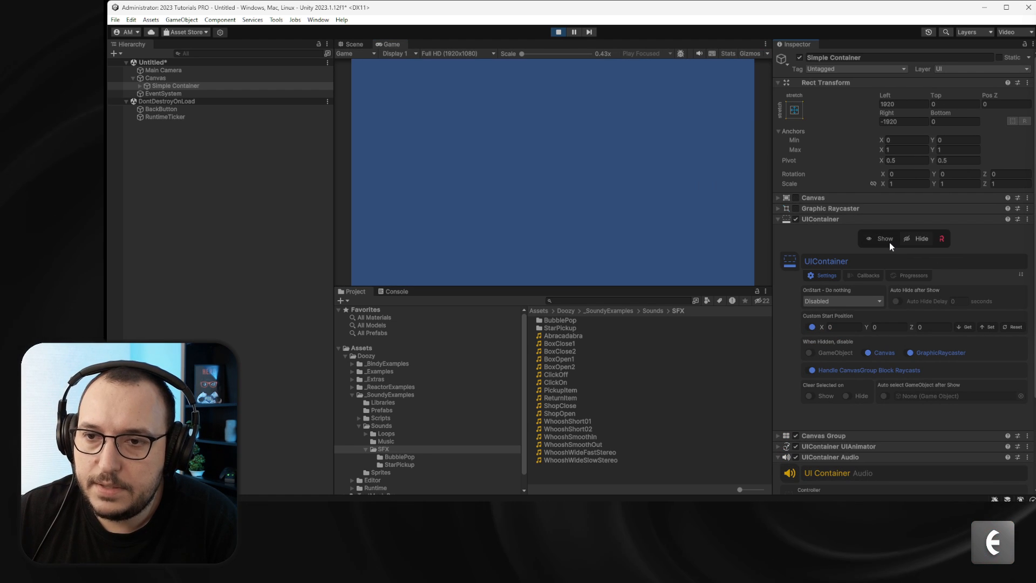
left_click(882, 240)
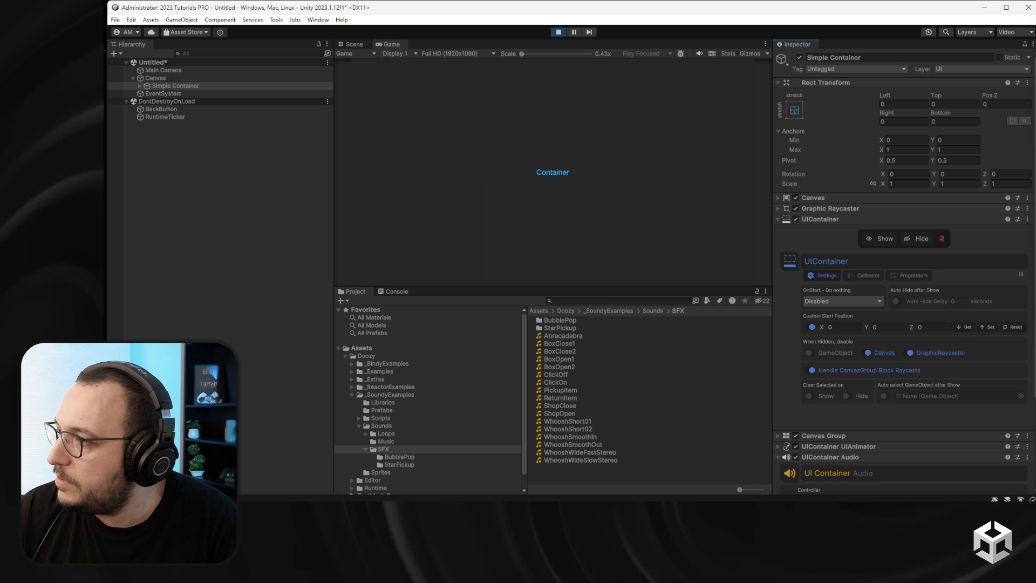
left_click(871, 238)
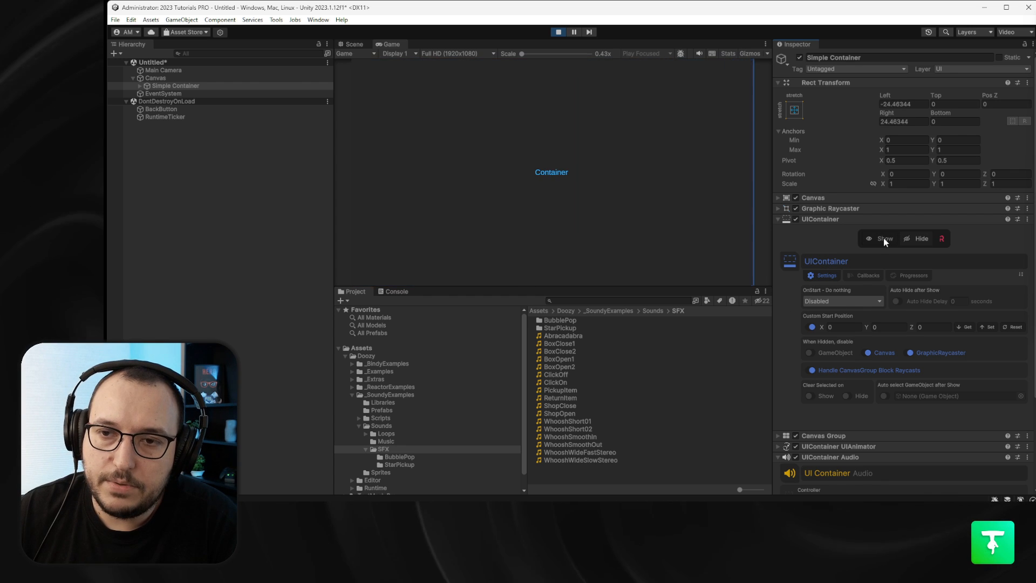
scroll(875, 296, "down", 3)
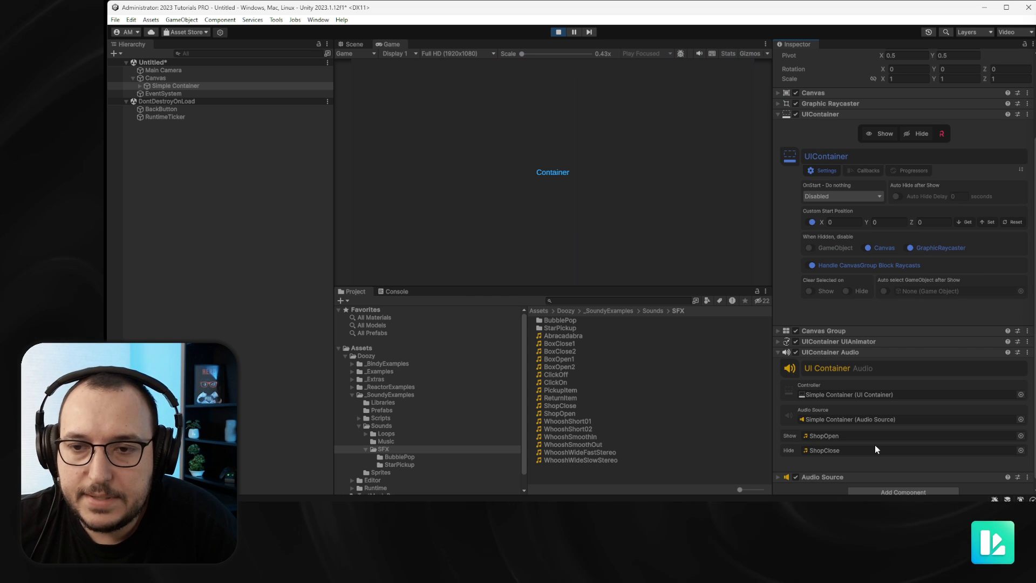
left_click(559, 32)
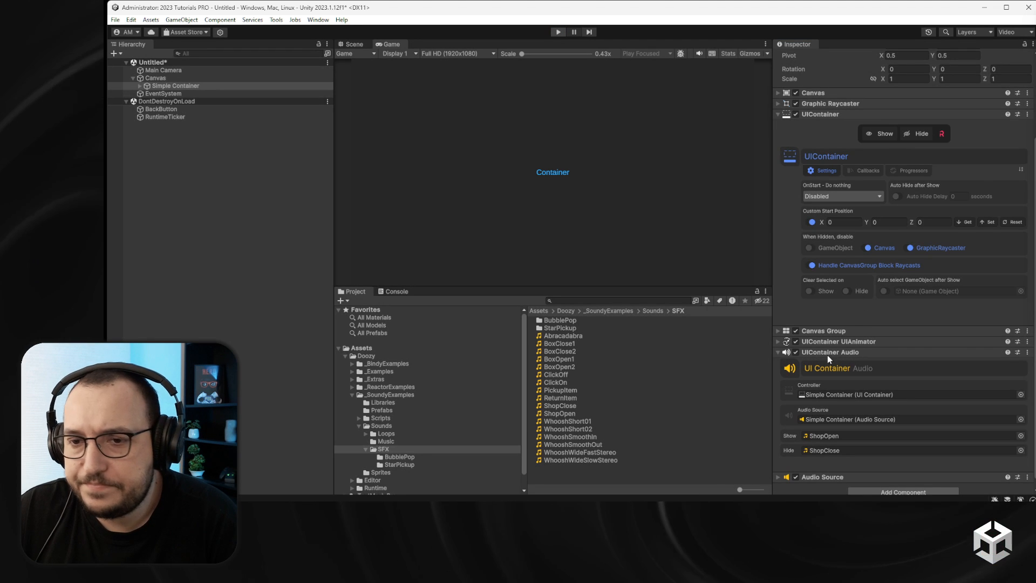
Replace the Simple Container's UIContainer Audio and Audio Source components with a UIContainer Soundy Audio component.
right_click(820, 355)
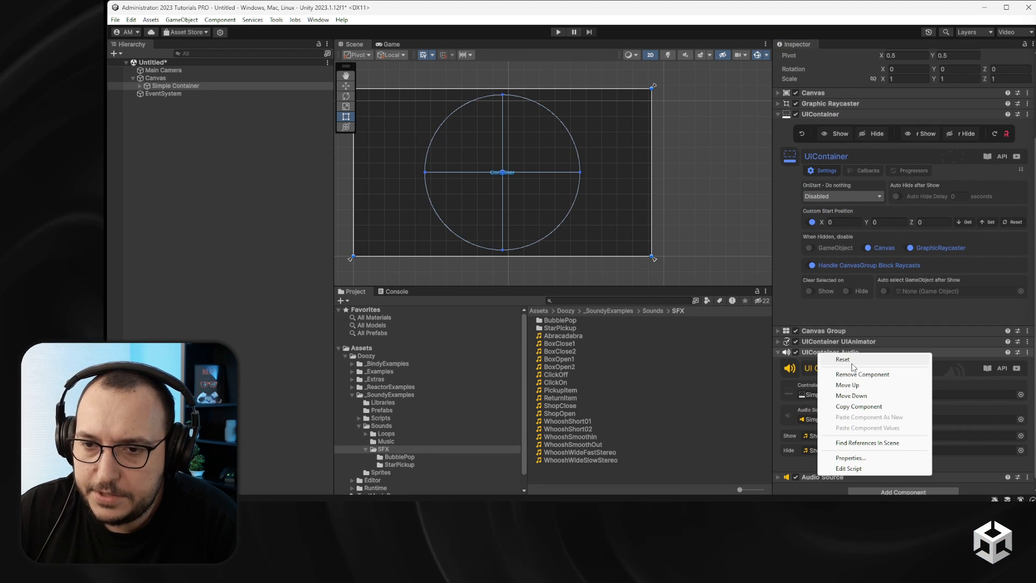
left_click(844, 372)
right_click(869, 458)
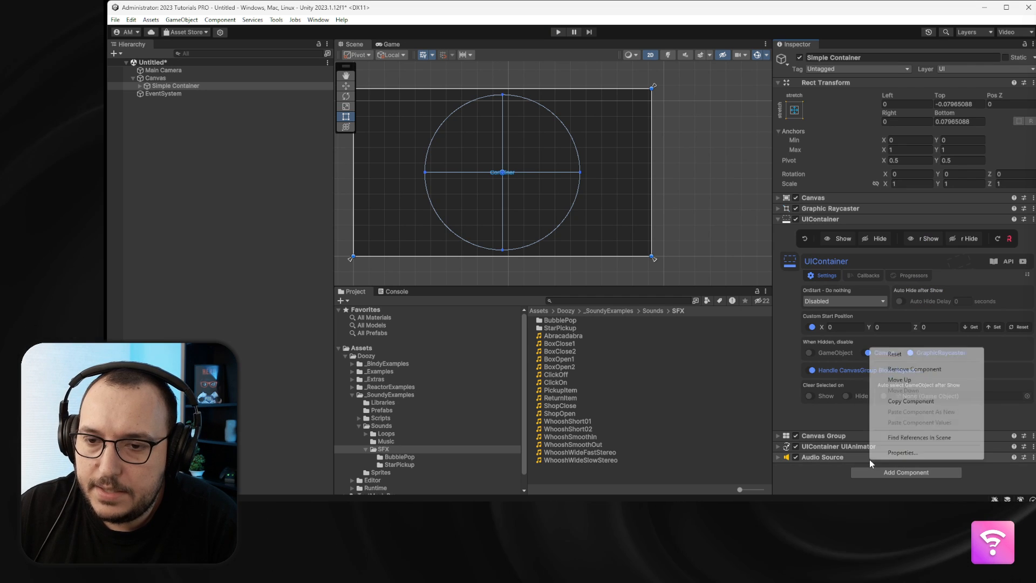
left_click(896, 361)
left_click(898, 462)
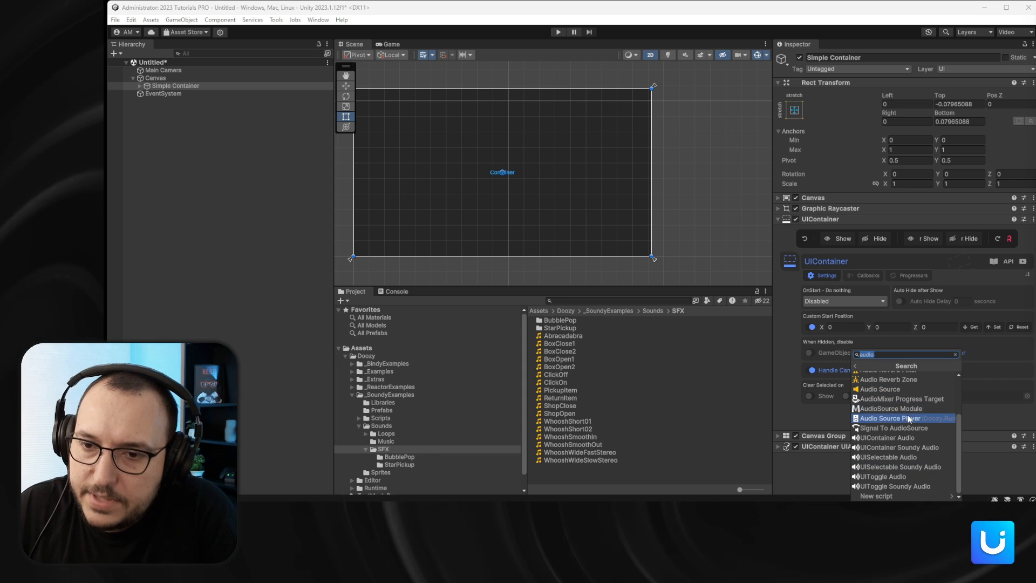
left_click(919, 447)
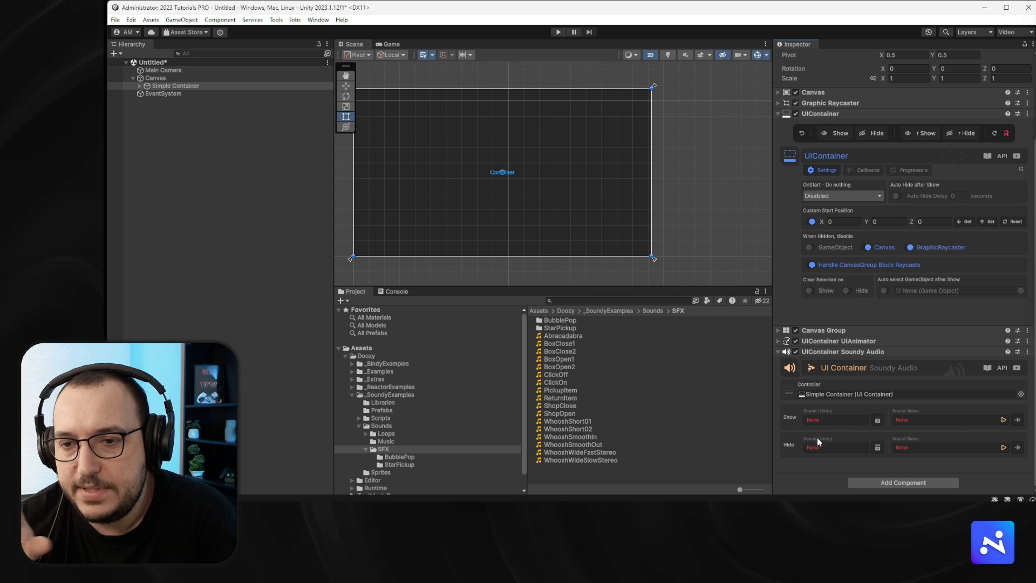
Add the ShopOpen and ShopClose clips to the MySounds sound library and preview the library's sounds.
left_click(878, 419)
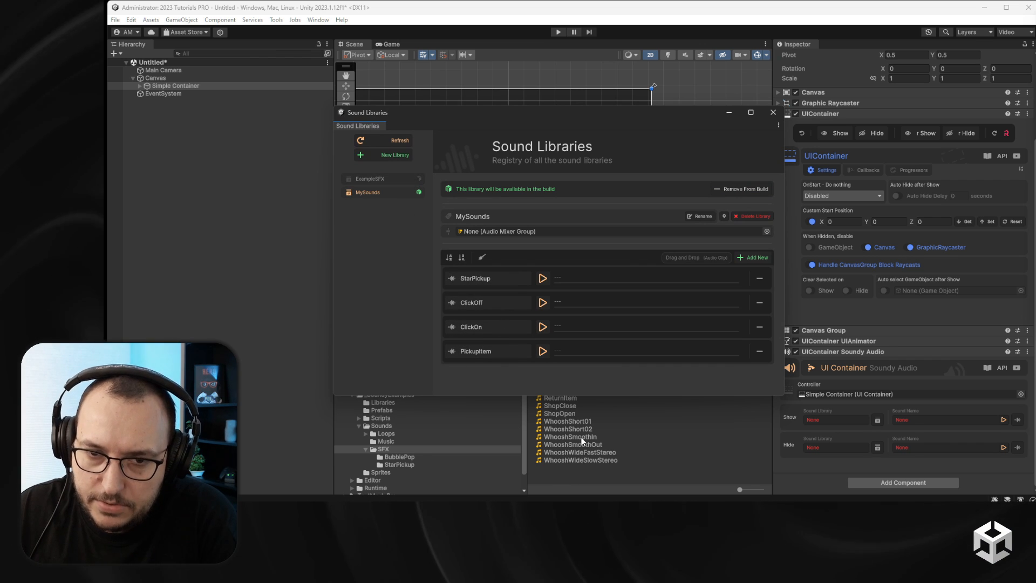
left_click_drag(565, 413, 676, 257)
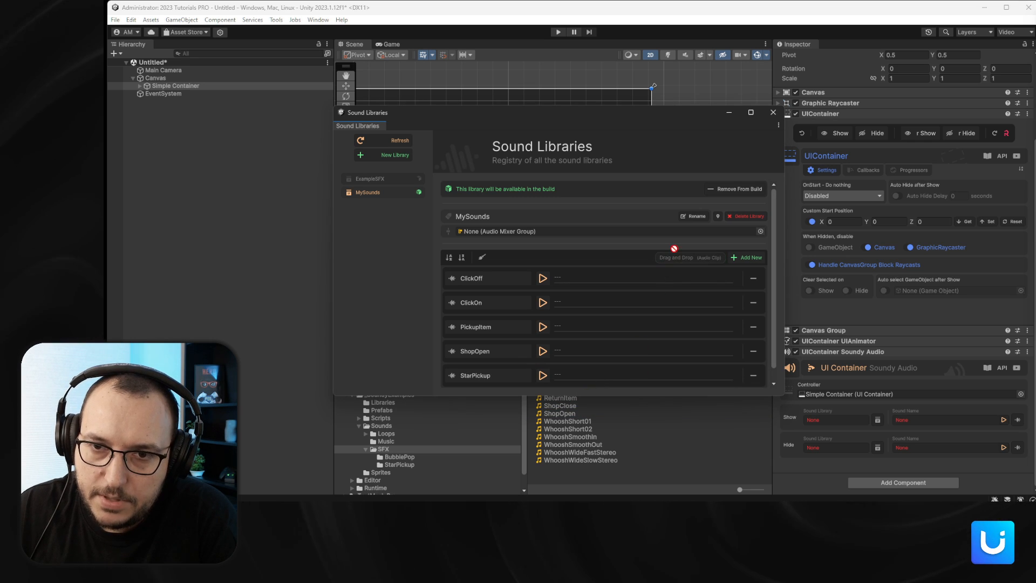
scroll(620, 303, "down", 1)
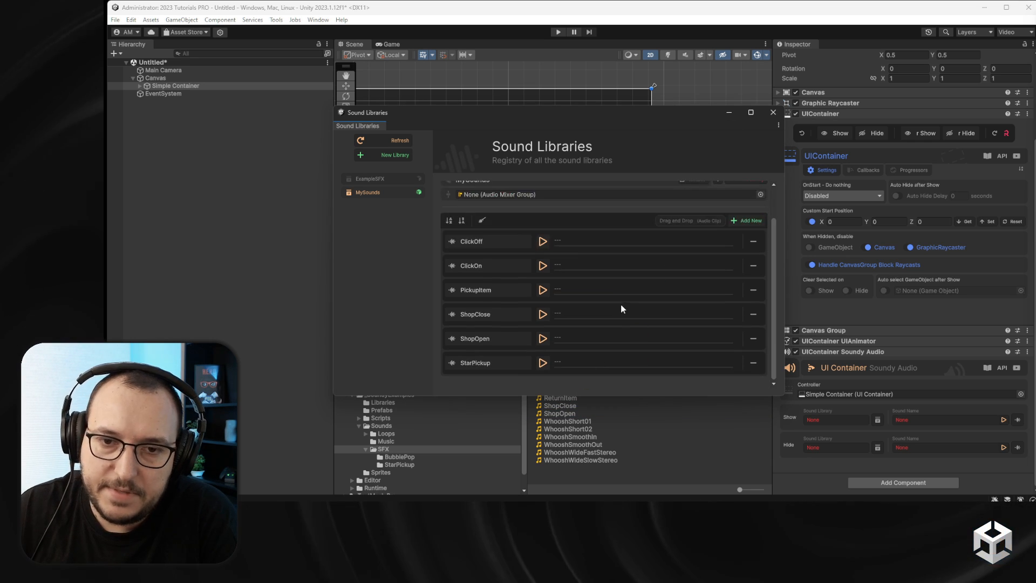
left_click(543, 338)
left_click(543, 363)
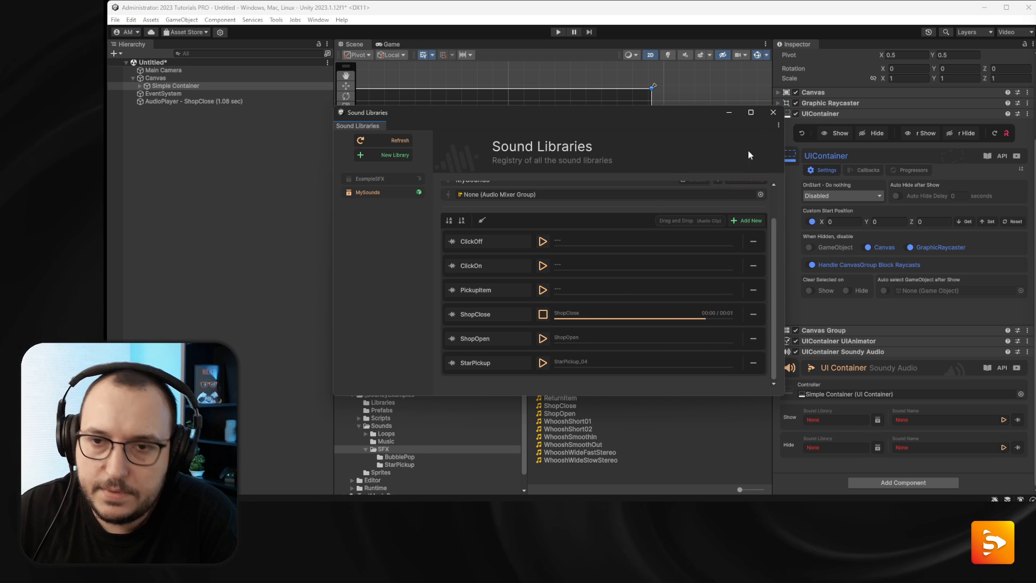
left_click(773, 112)
Assign MySounds ShopOpen as the show sound and MySounds ShopClose as the hide sound in the UIContainer Soundy Audio component.
left_click(846, 421)
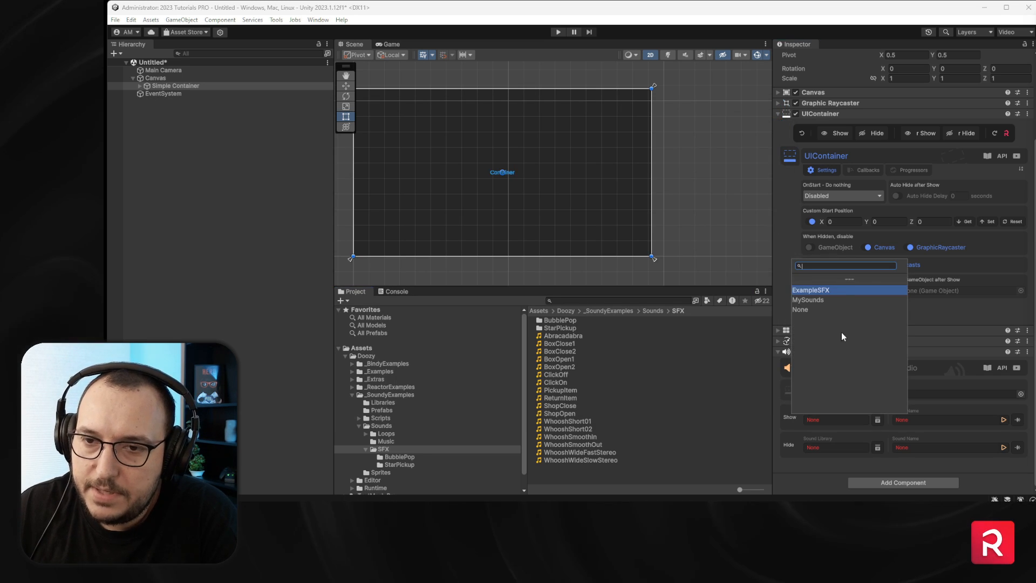
left_click(838, 297)
left_click(919, 421)
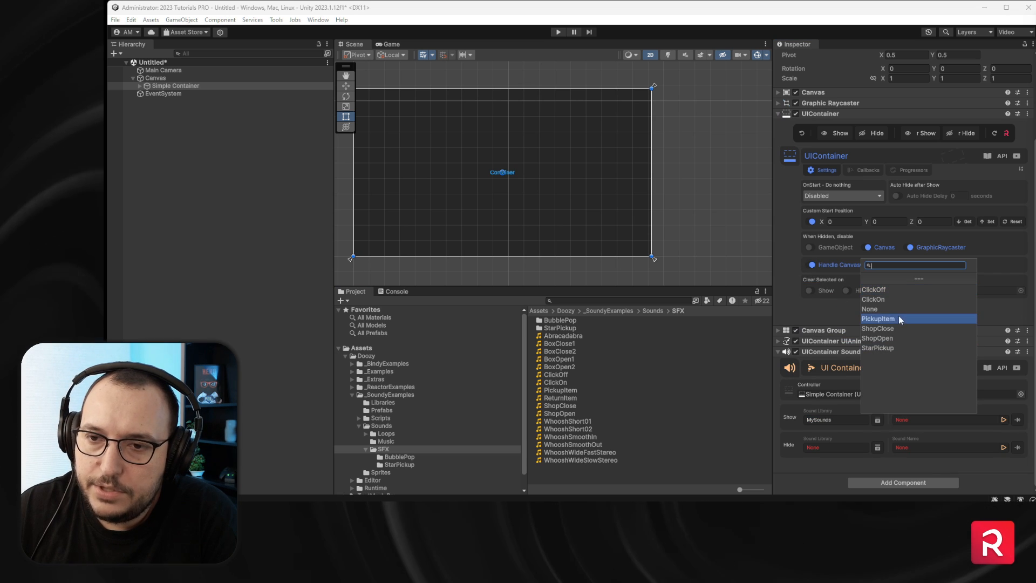
left_click(903, 341)
left_click(831, 448)
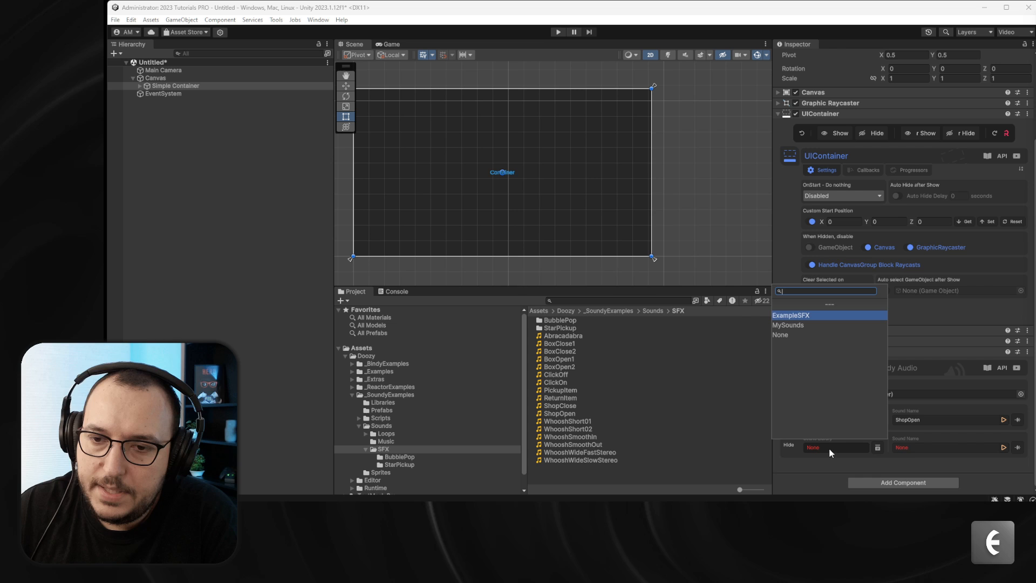
left_click(838, 324)
left_click(920, 445)
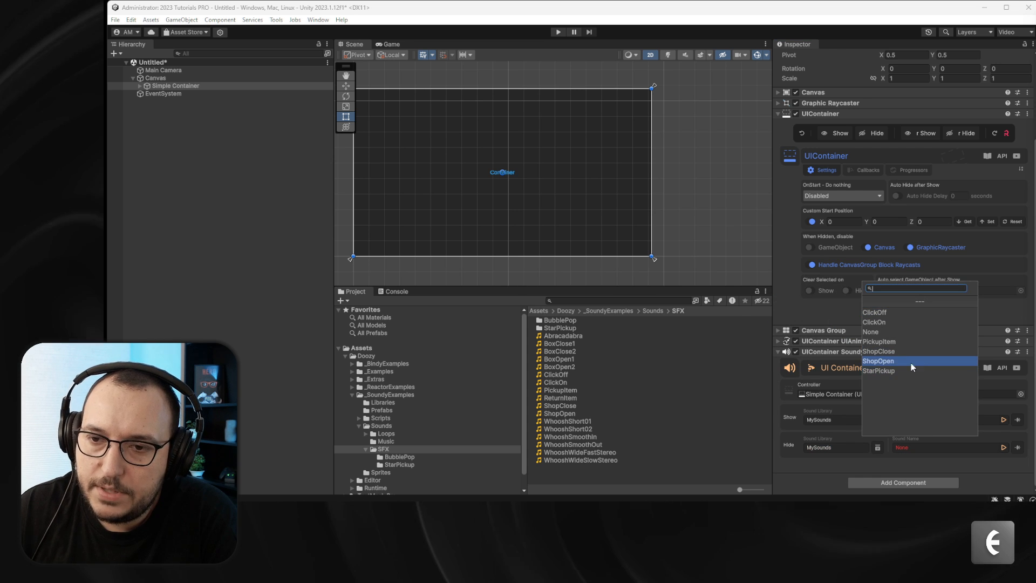
left_click(901, 351)
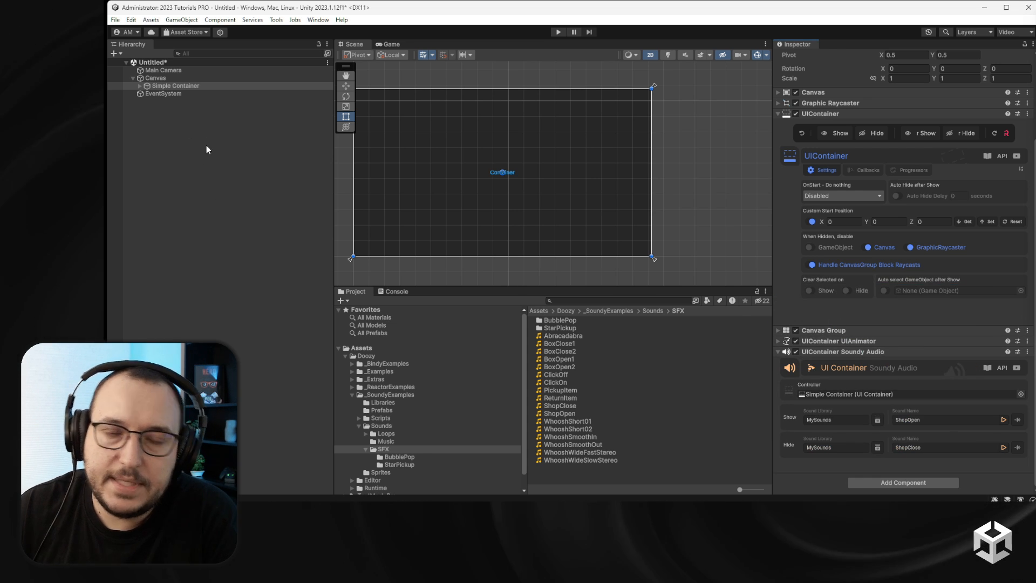
Run the scene, hide and show the container to hear its sounds, expand SoundyService in the hierarchy, and stop the scene.
left_click(559, 33)
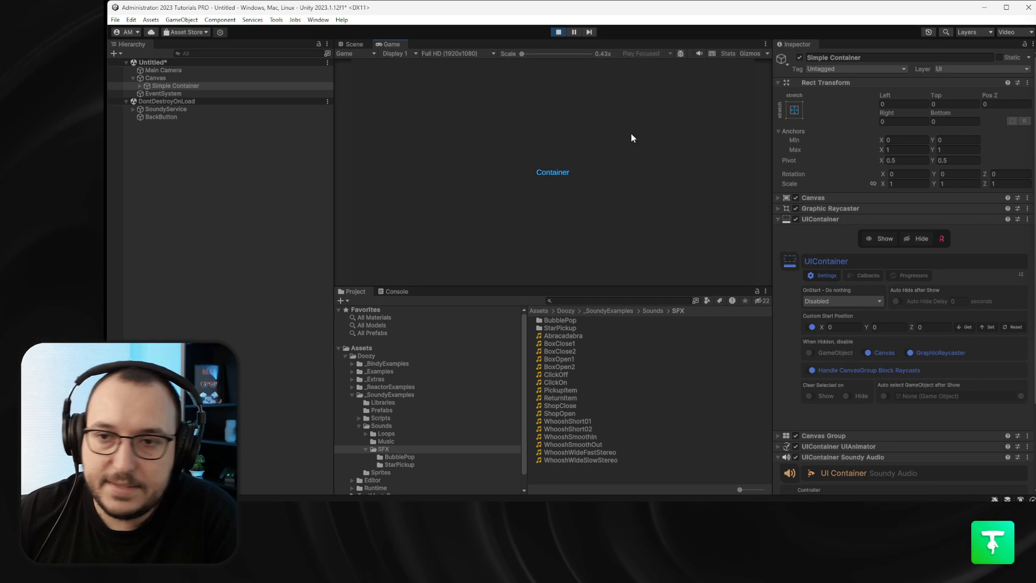
left_click(917, 242)
left_click(882, 239)
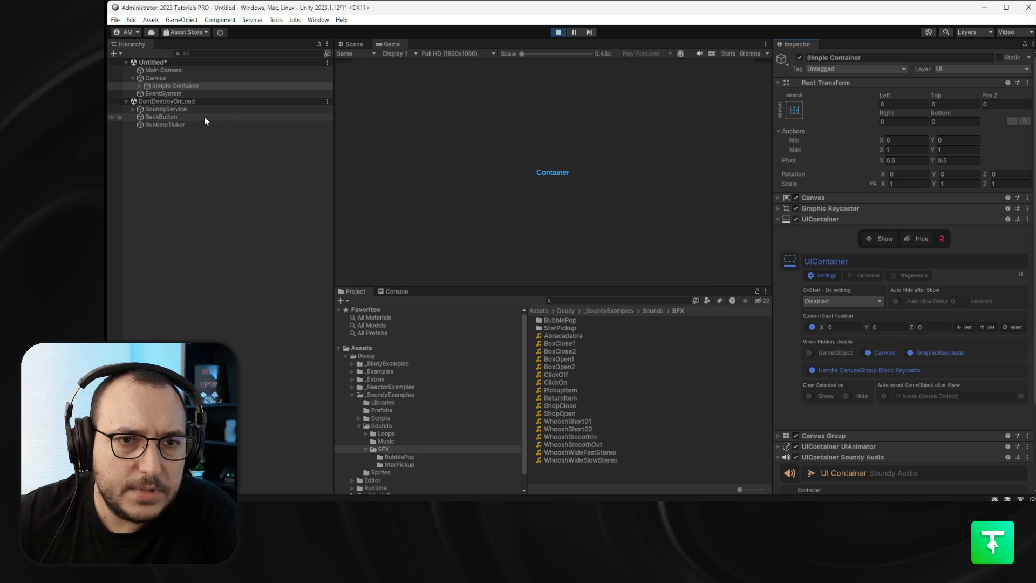
left_click(133, 109)
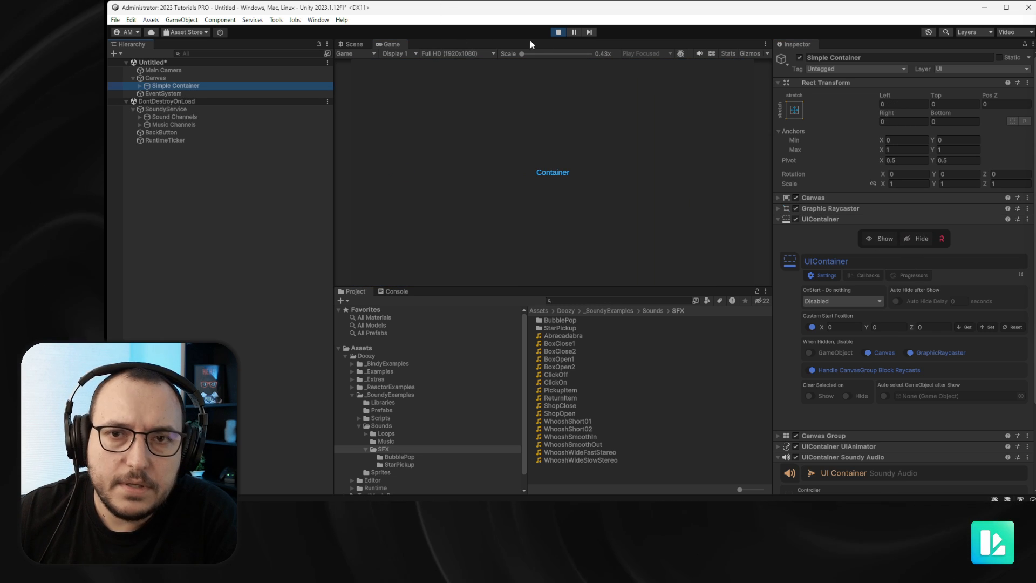
left_click(560, 32)
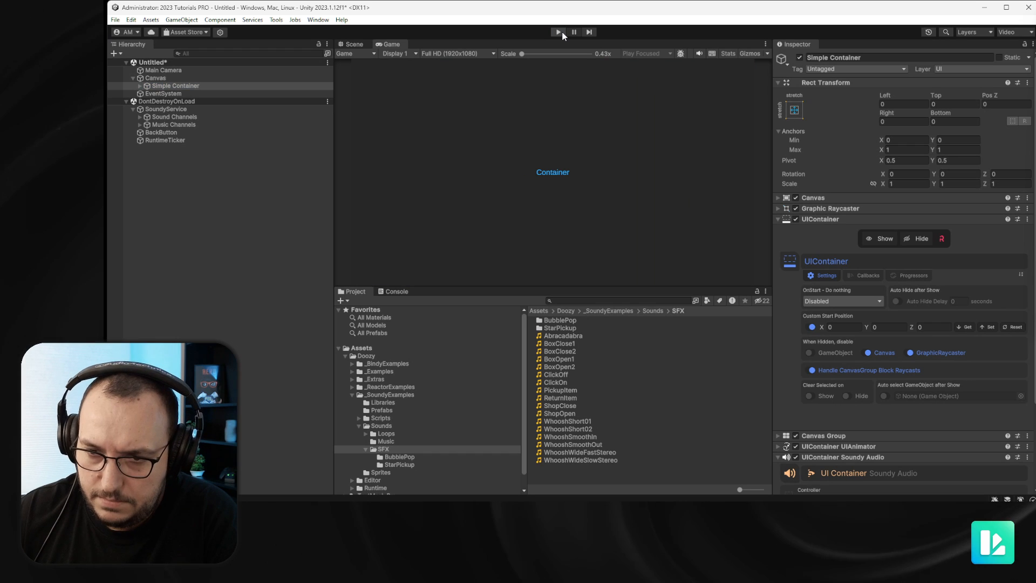
Run the scene again and play the container's show and hide sounds while examining the audio players under SoundyService's Sound Channels.
scroll(914, 380, "down", 5)
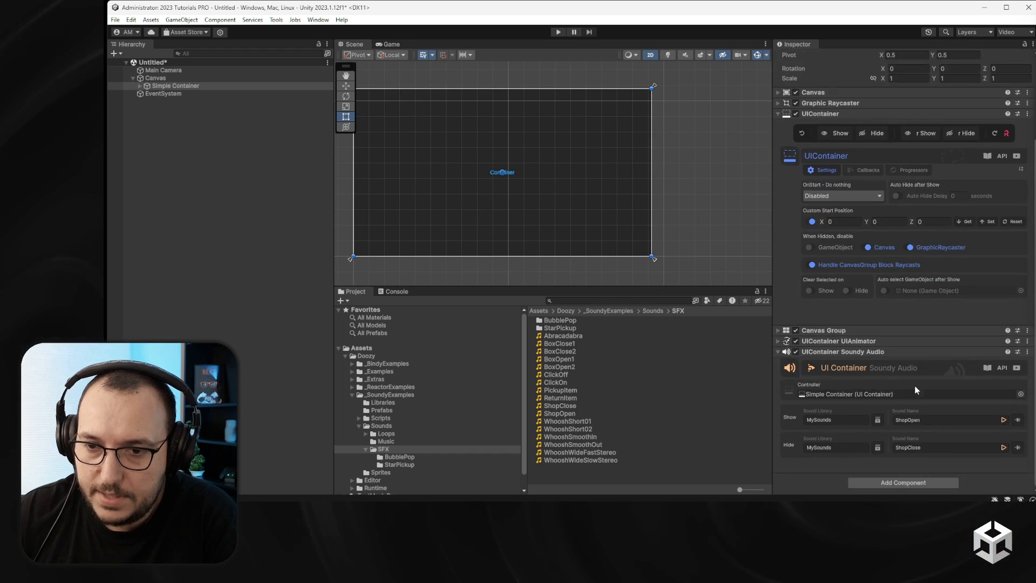
left_click(557, 32)
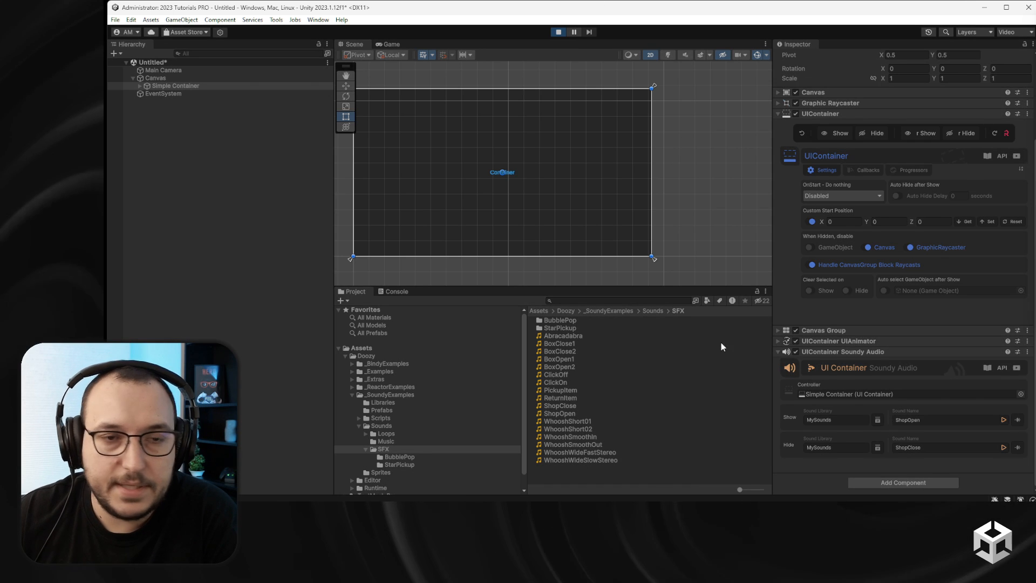
left_click(888, 238)
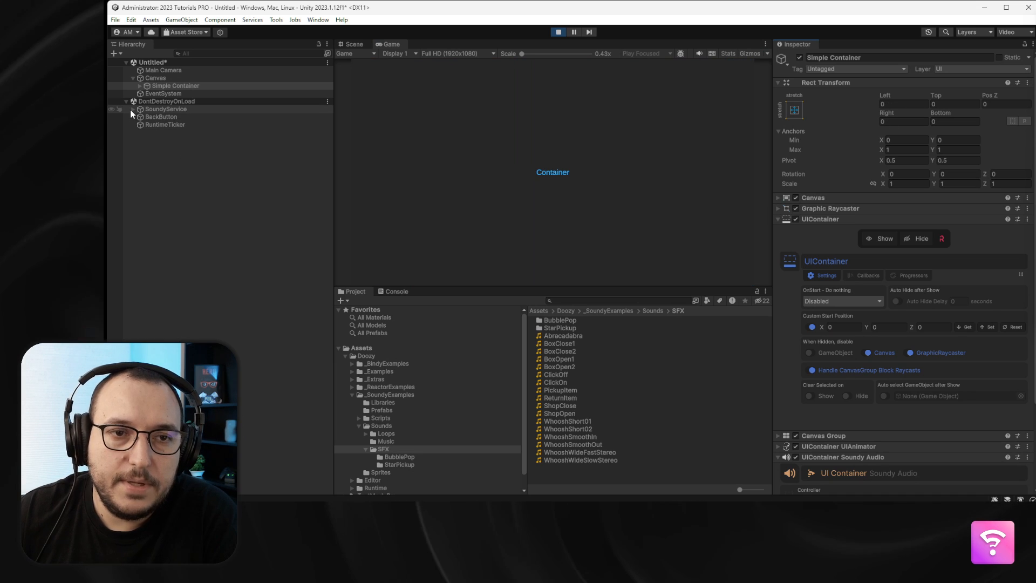
left_click(132, 109)
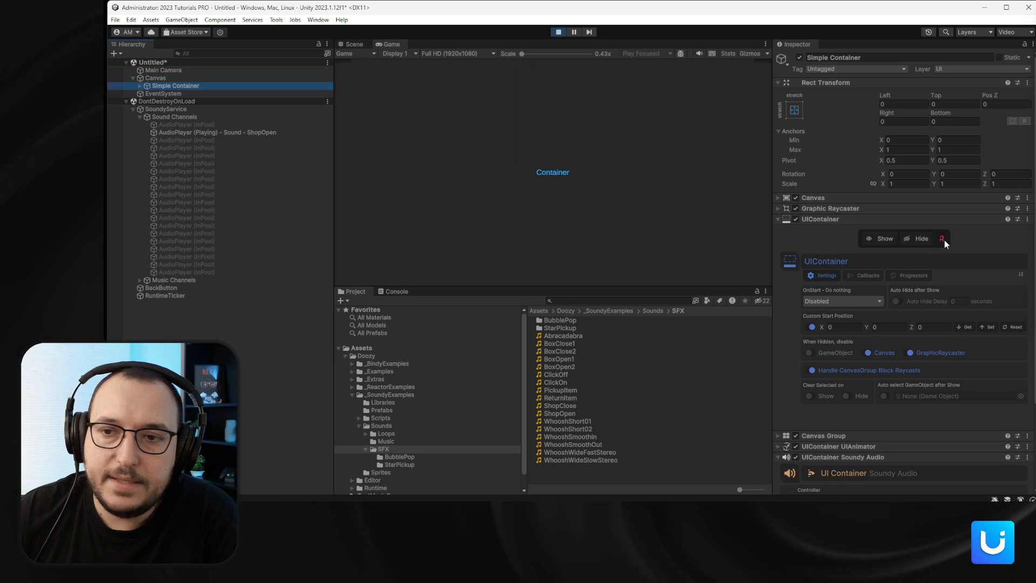
left_click(911, 241)
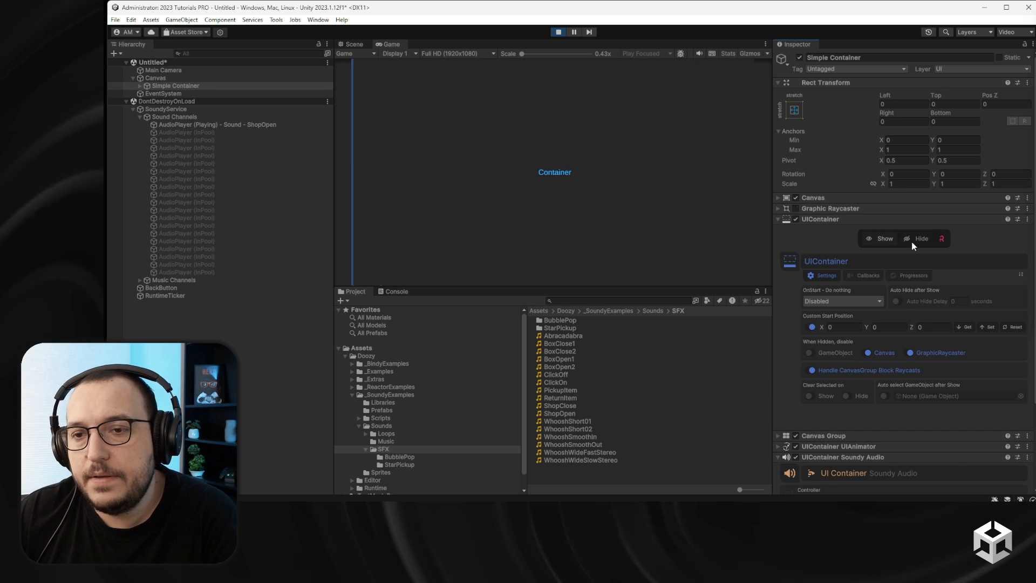
left_click(912, 244)
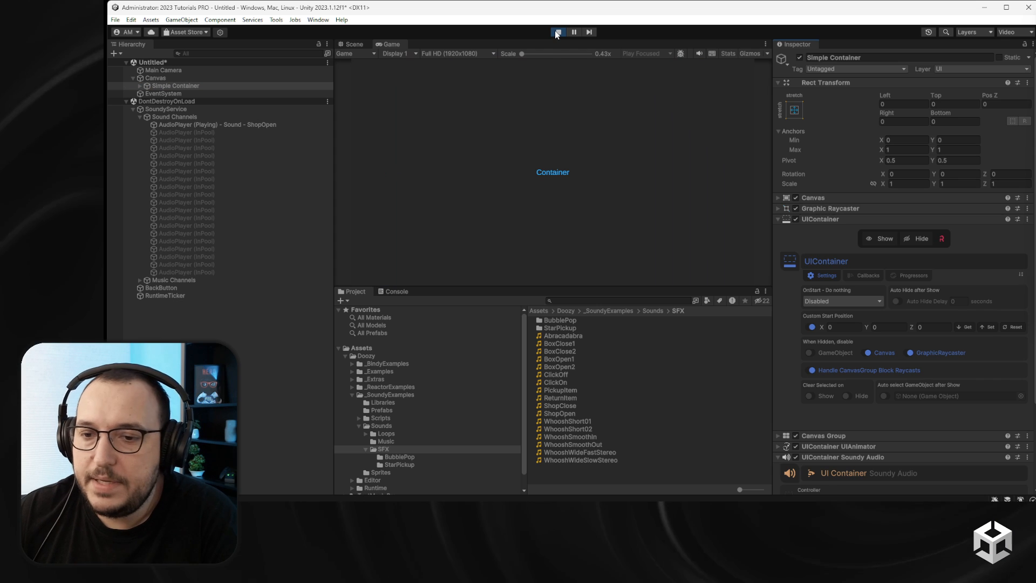
While the scene runs, set the container's show sound to ClickOn and its hide sound to ClickOff.
scroll(857, 258, "down", 3)
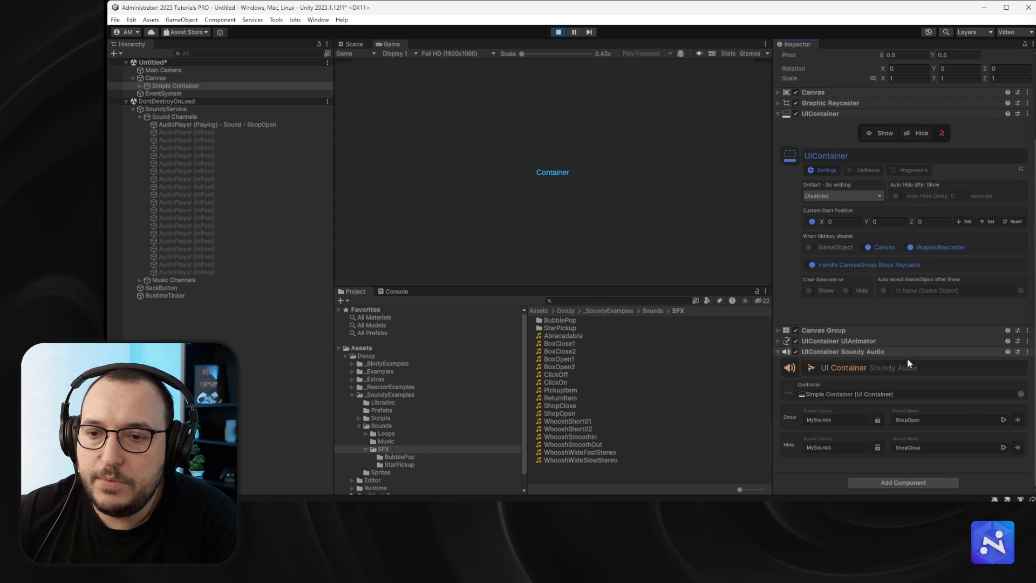
left_click(986, 420)
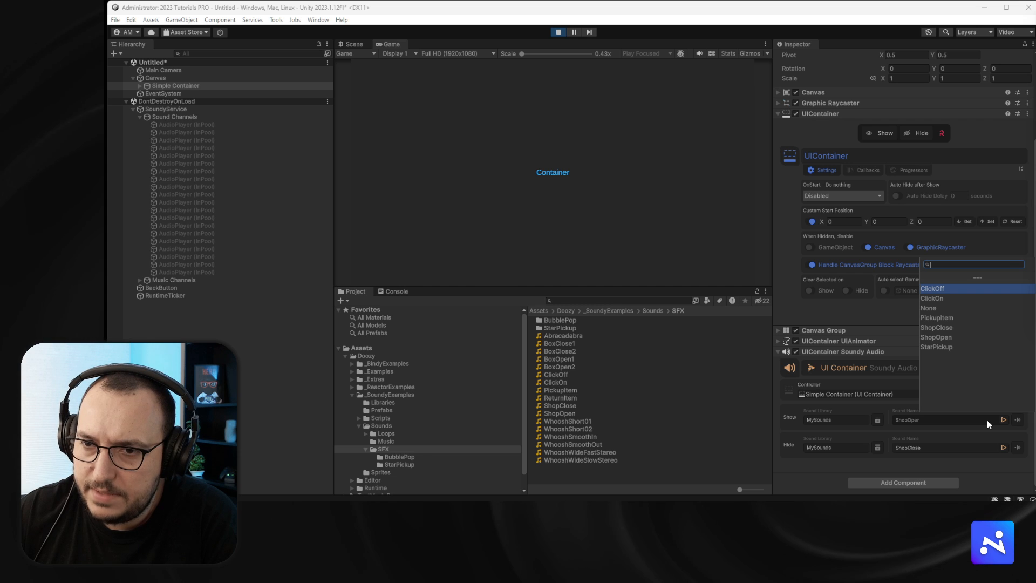
left_click(950, 297)
left_click(936, 446)
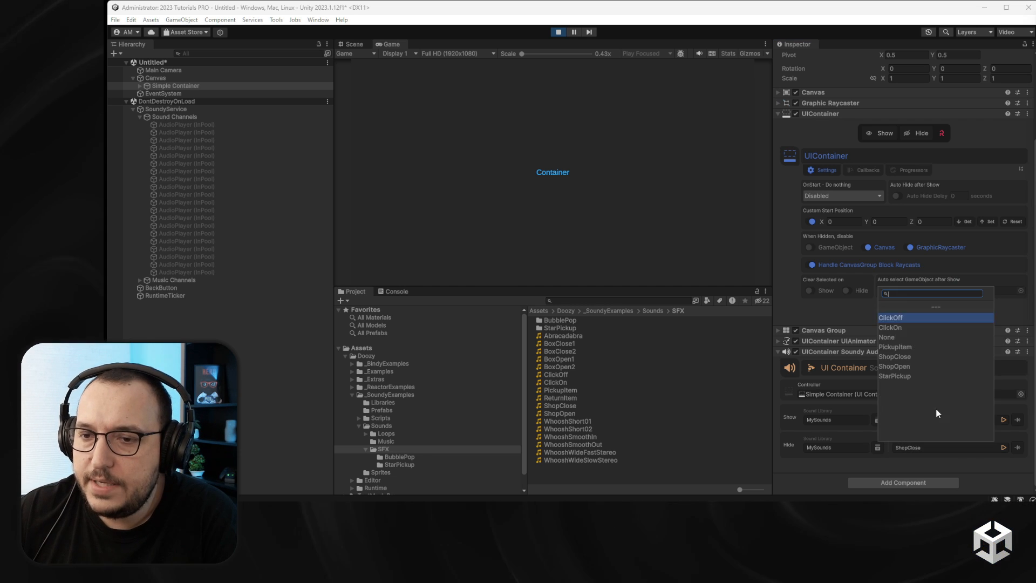
left_click(920, 318)
Hide and show the container repeatedly to hear the ClickOff and ClickOn sounds, and stop the scene.
left_click(911, 134)
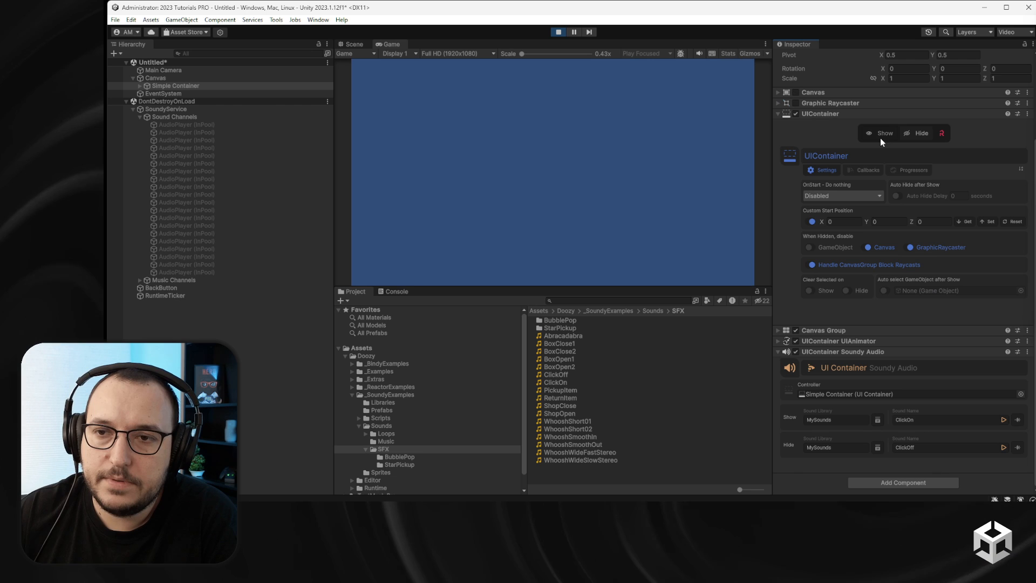
left_click(880, 138)
left_click(906, 135)
left_click(879, 135)
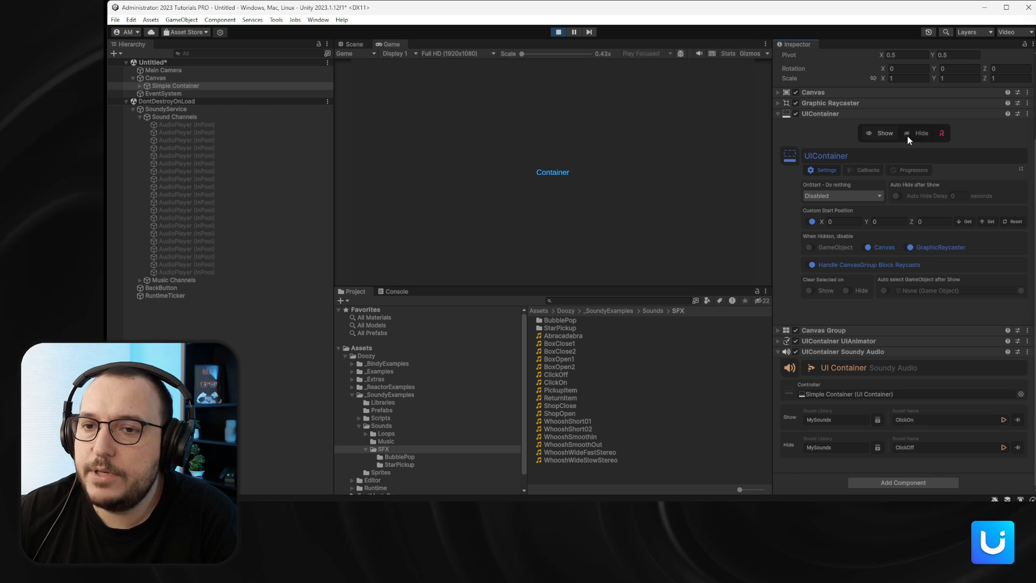
left_click(907, 135)
left_click(889, 131)
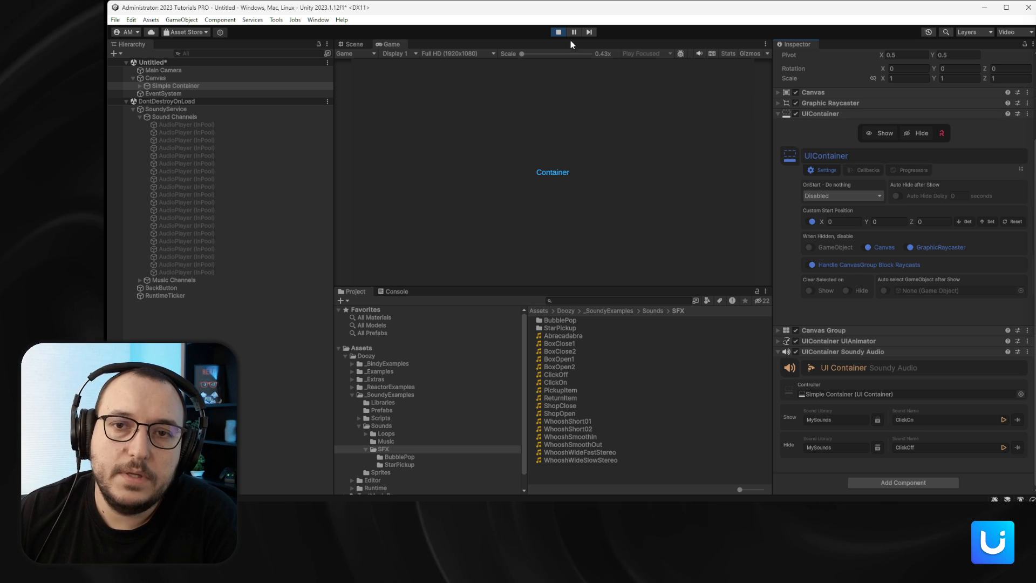
left_click(559, 32)
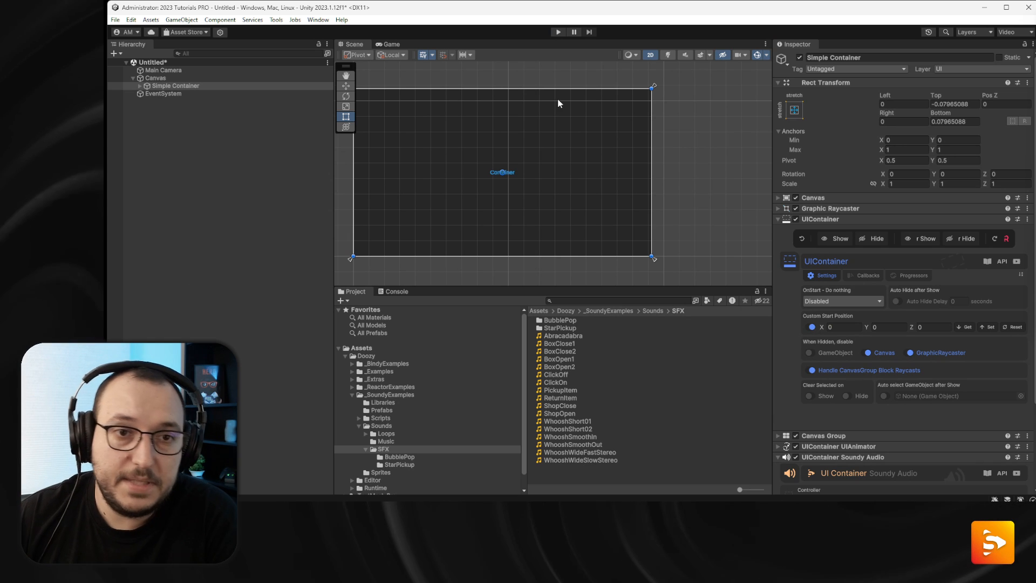
Delete the Simple Container from the Canvas.
left_click(174, 93)
left_click(178, 86)
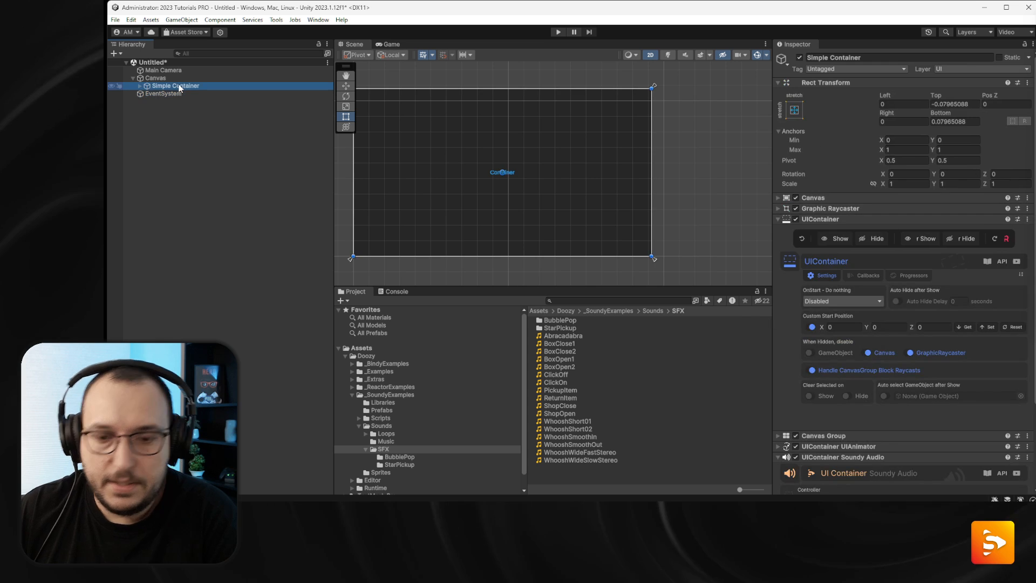
key("Delete")
Add a Doozy UIMenu Flex Switch toggle under the Canvas and frame it in the Scene view.
left_click(150, 77)
right_click(148, 76)
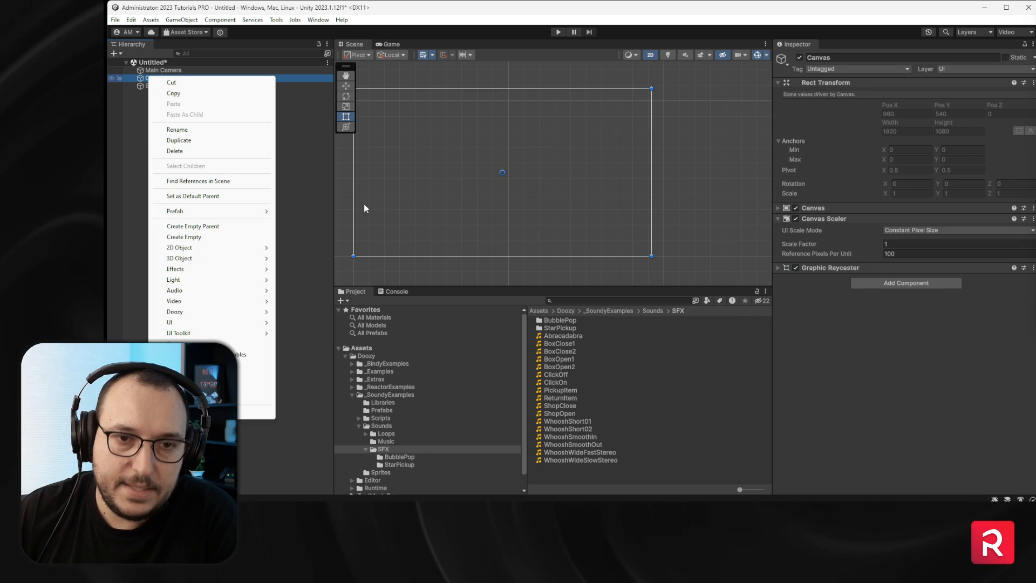
mouse_move(218, 314)
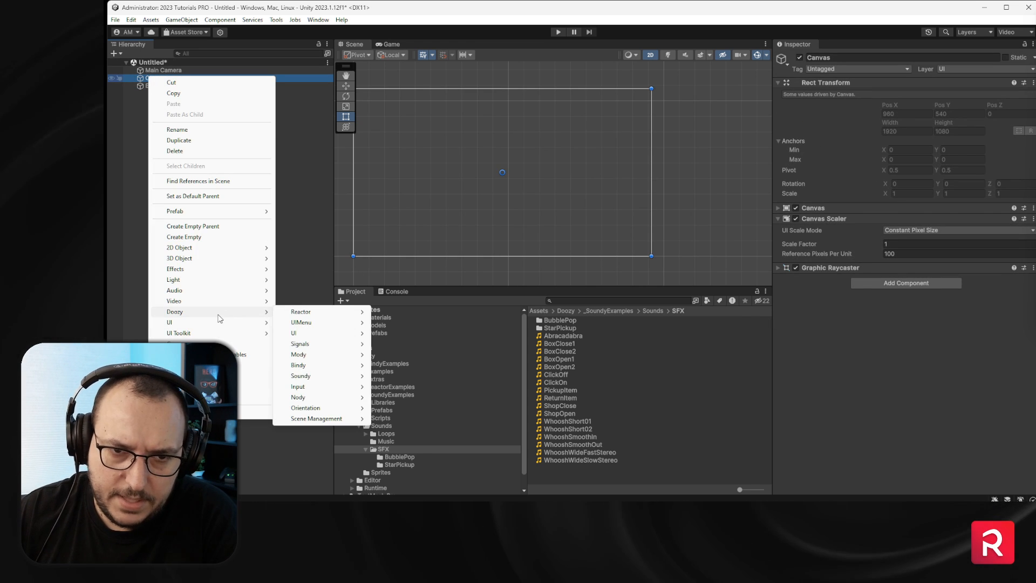
mouse_move(313, 323)
mouse_move(426, 335)
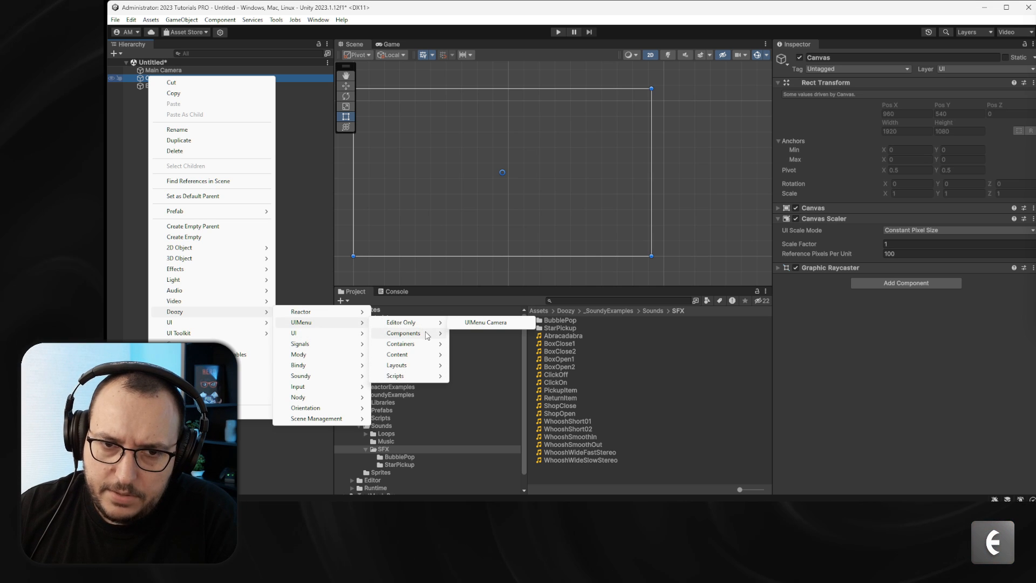
mouse_move(509, 429)
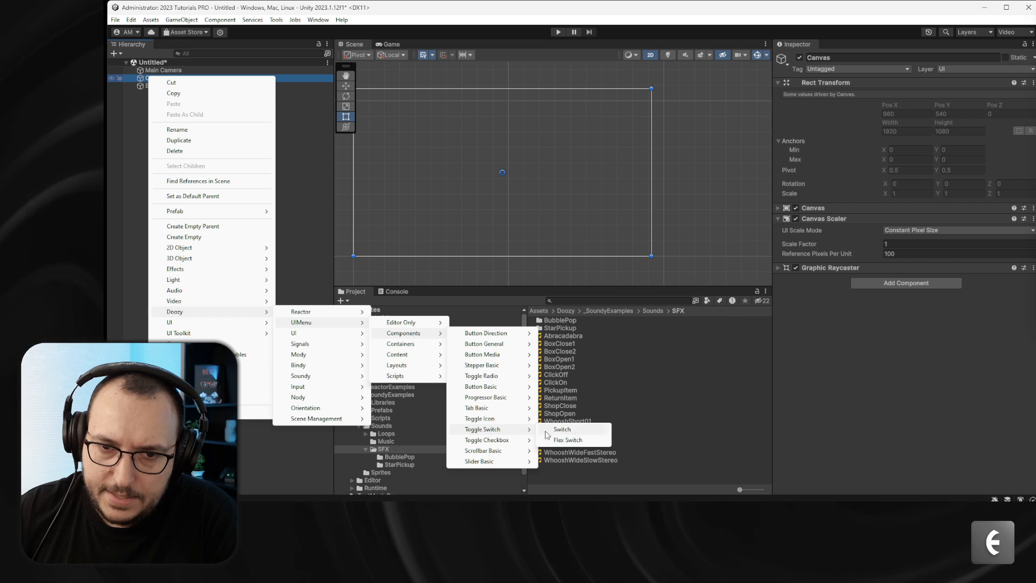
left_click(567, 439)
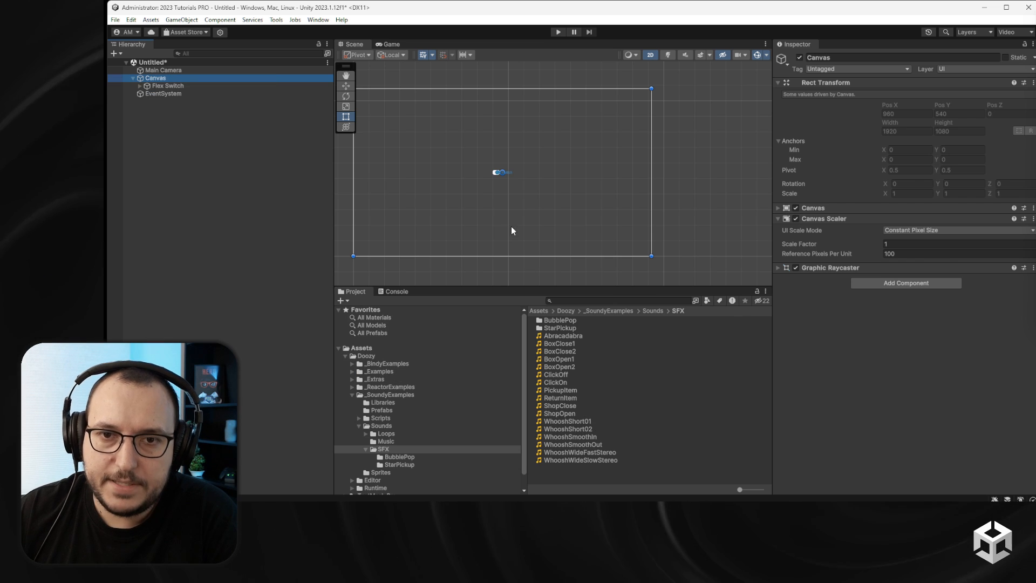
left_click(176, 86)
key("f")
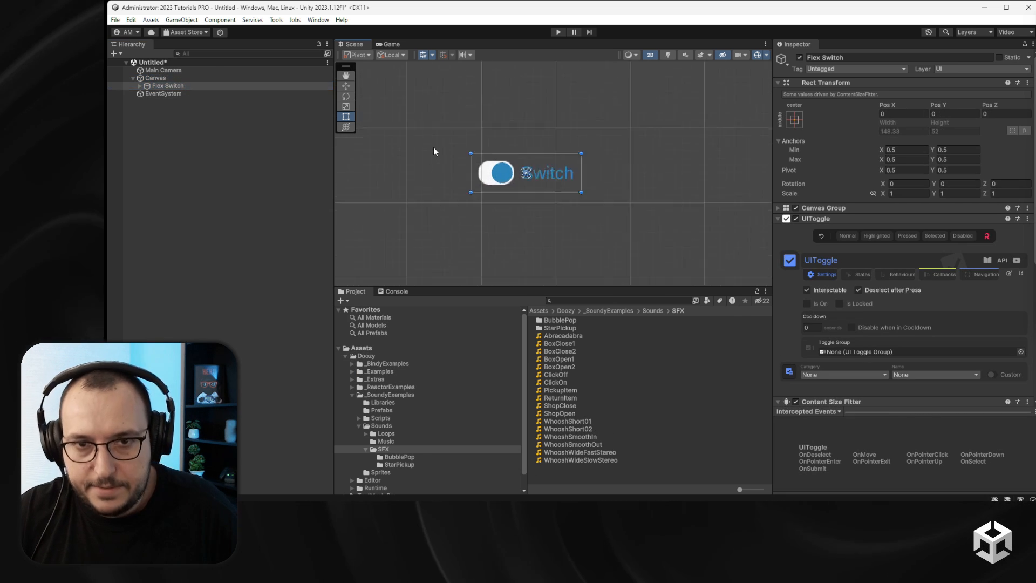
Collapse the Flex Switch's layout components and add a UIToggle Soundy Audio component to it.
left_click(139, 85)
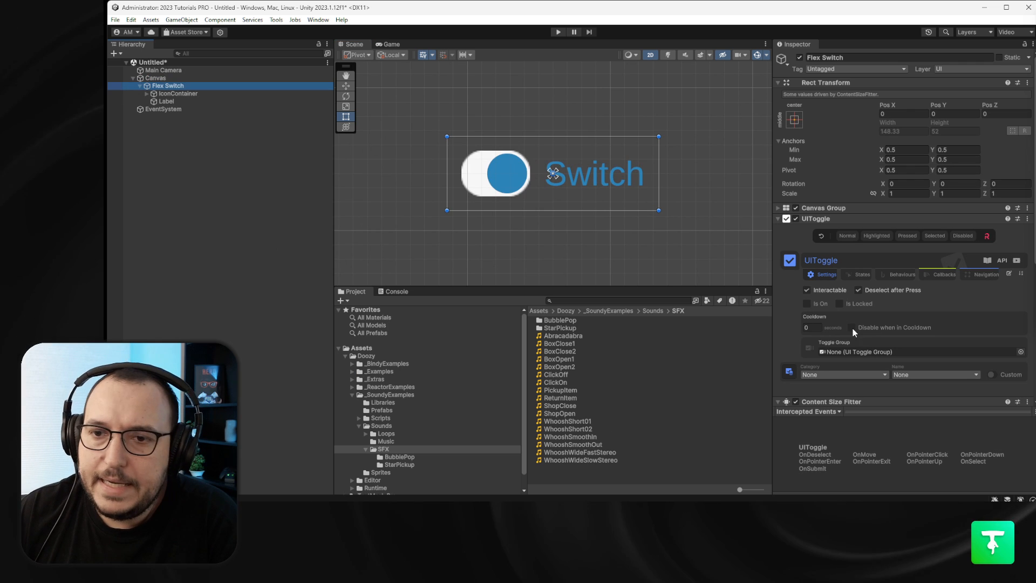
scroll(864, 392, "down", 4)
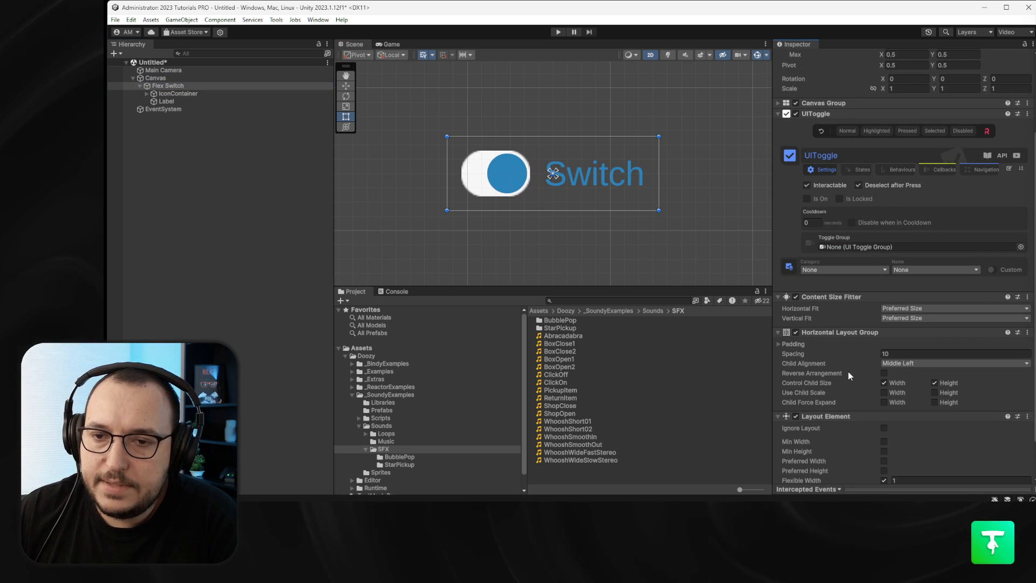
left_click(828, 327)
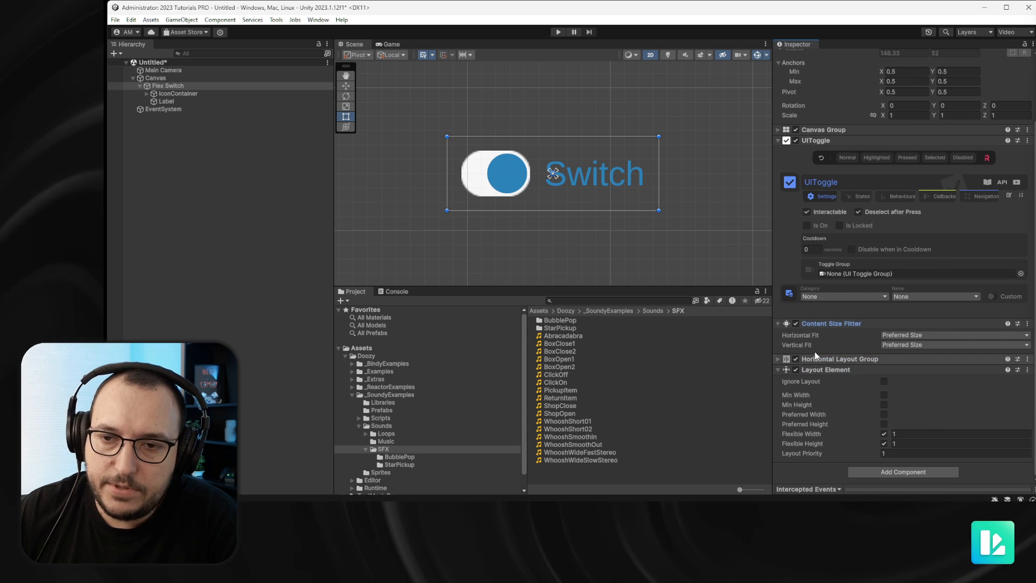
left_click(811, 325)
left_click(830, 369)
left_click(886, 439)
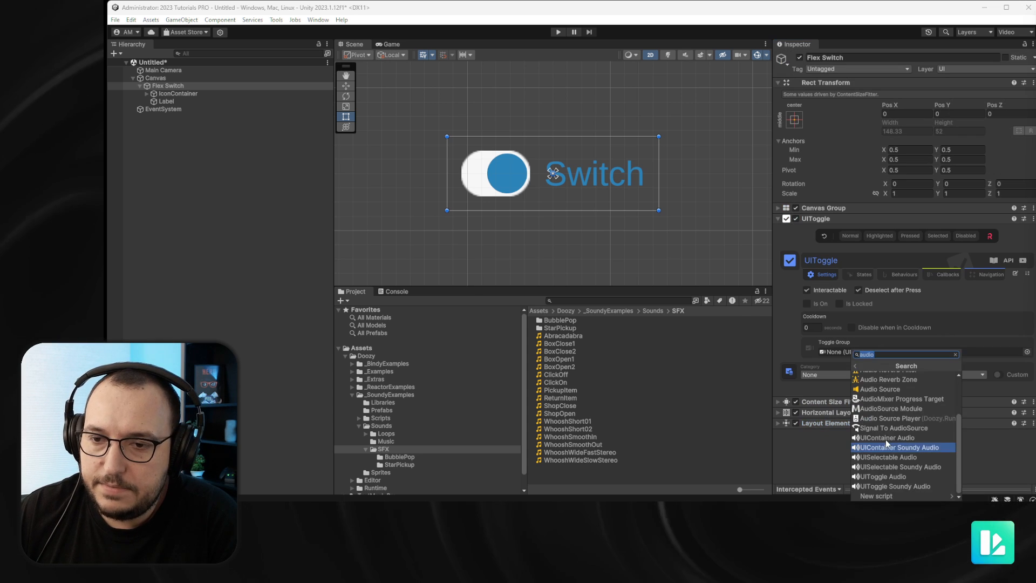
left_click(898, 486)
Assign the MySounds ClickOn sound to the Flex Switch's On state and the MySounds ClickOff sound to its Off state.
left_click(820, 408)
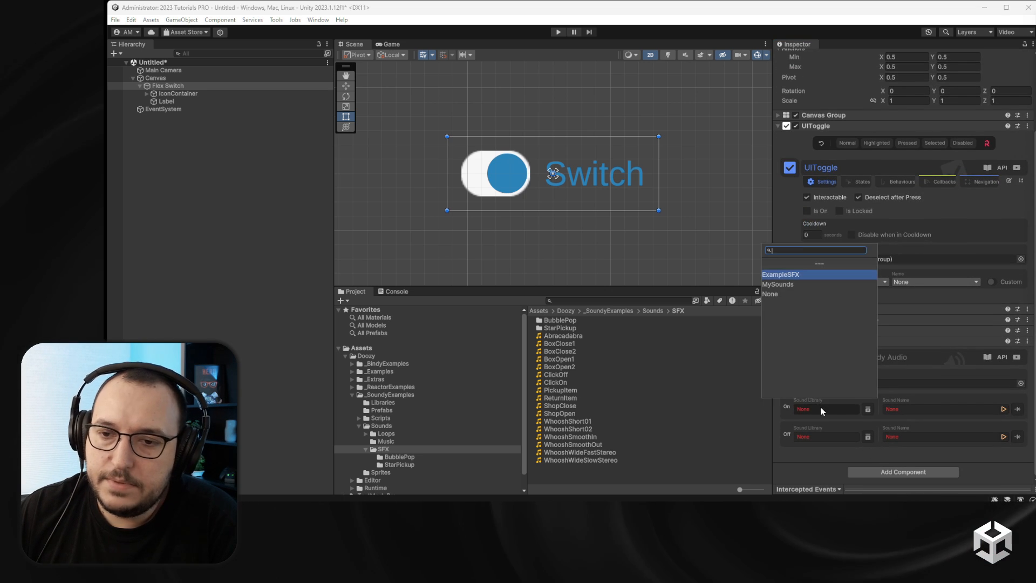
left_click(788, 281)
left_click(914, 410)
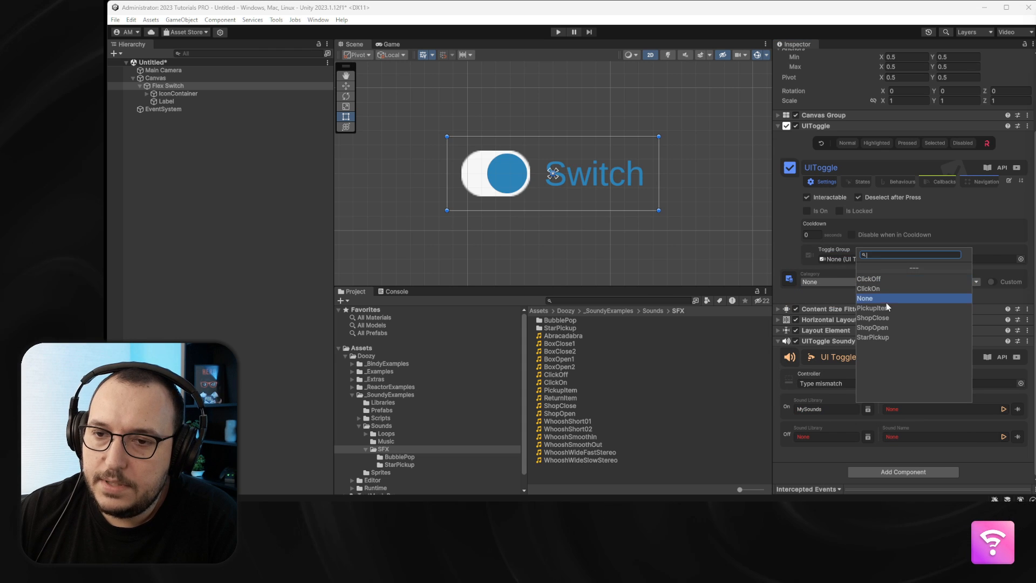
left_click(878, 287)
left_click(821, 436)
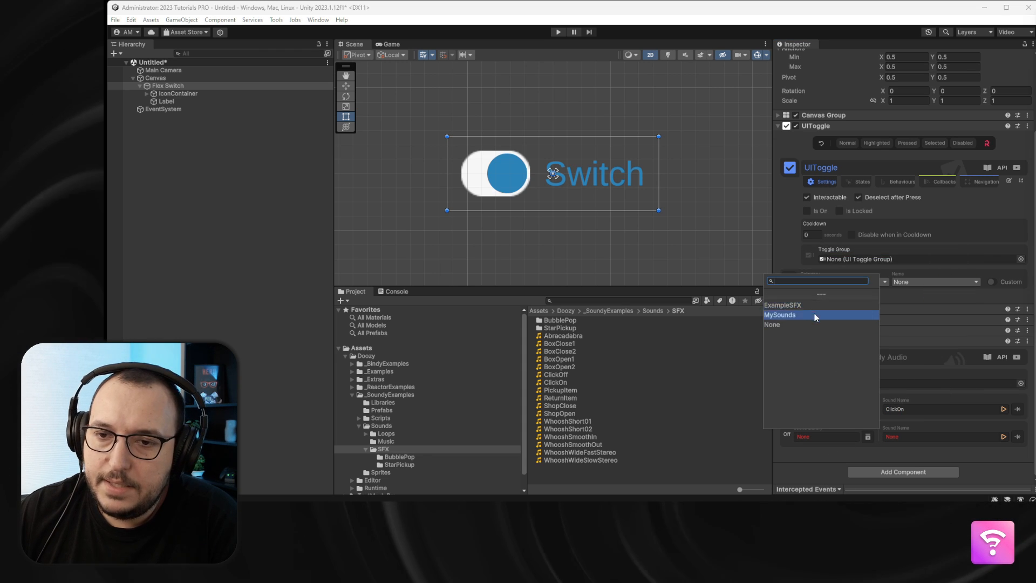
left_click(808, 313)
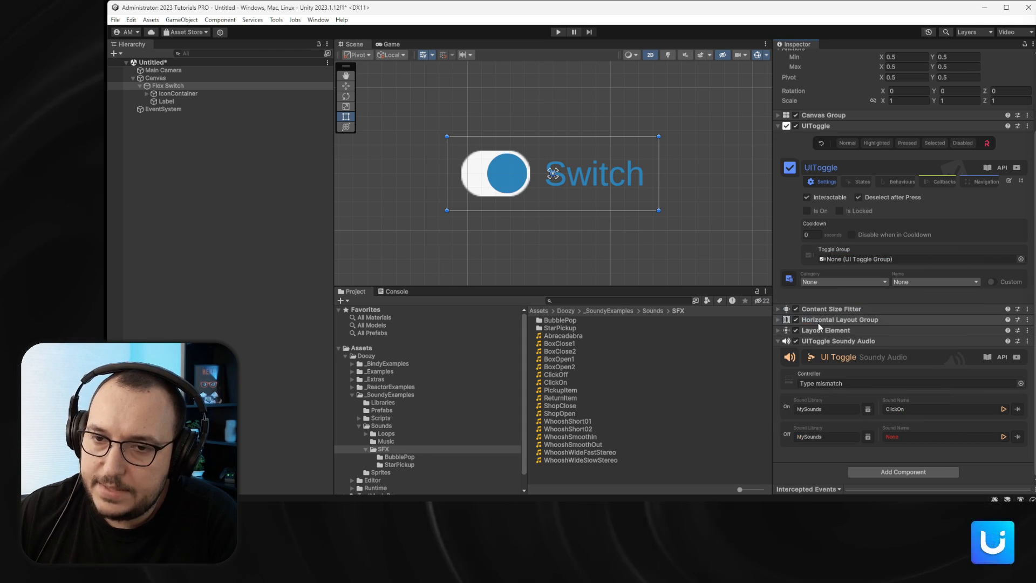
left_click(915, 437)
left_click(895, 317)
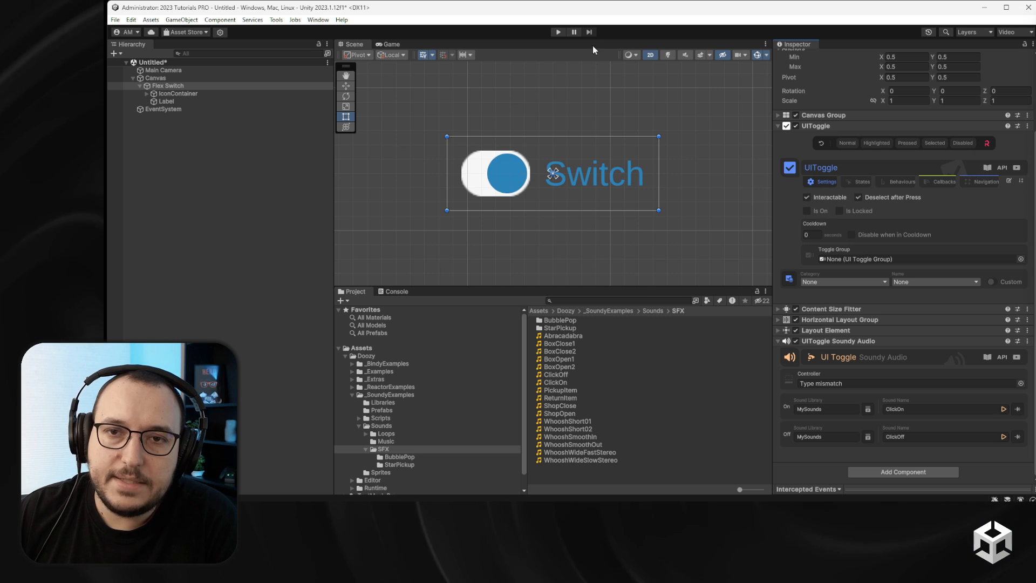
Play the scene and flip the Flex Switch on and off repeatedly to hear its ClickOn and ClickOff sounds.
left_click(558, 32)
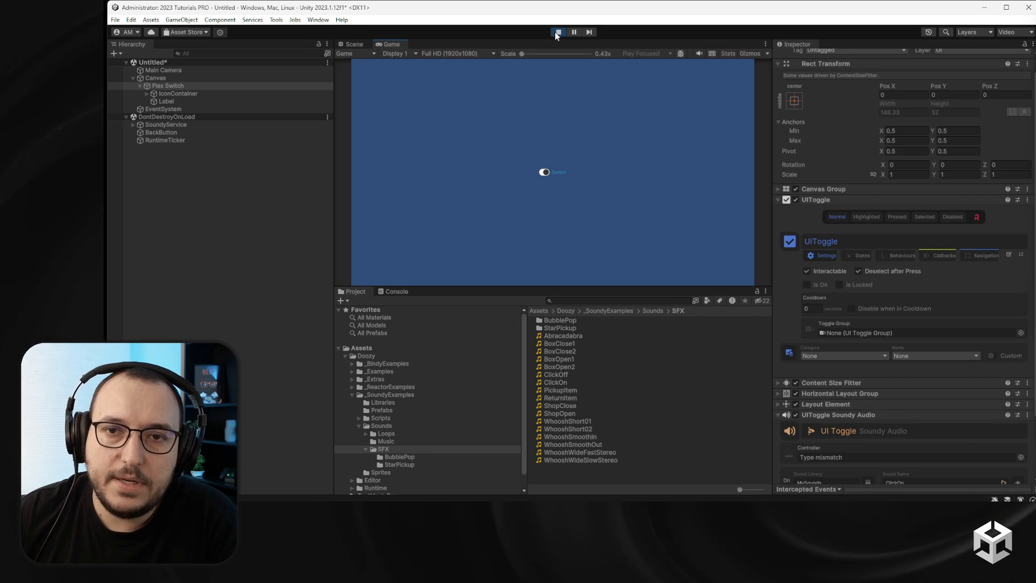
left_click(545, 172)
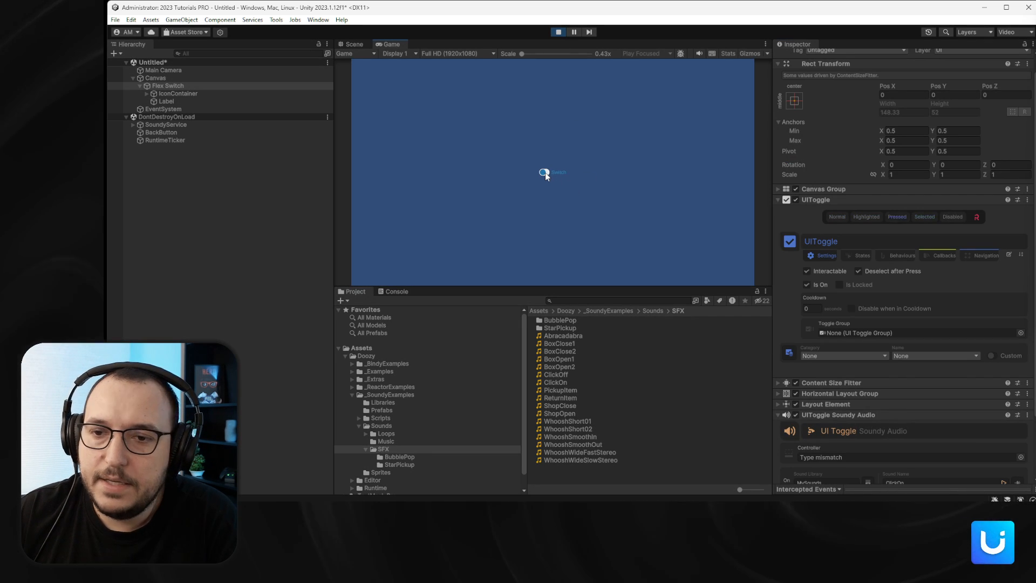
left_click(558, 32)
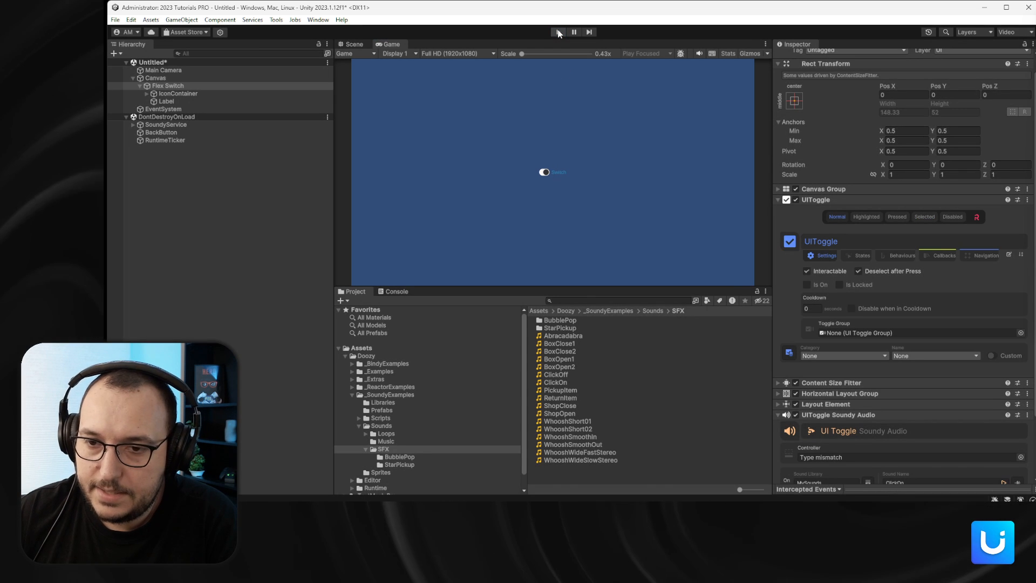
left_click(559, 32)
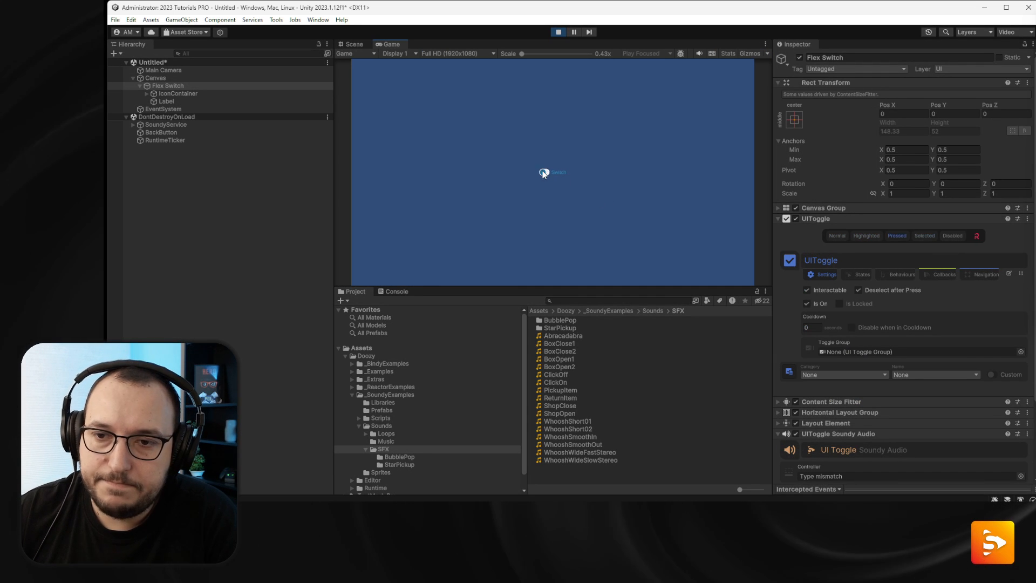
left_click(543, 171)
left_click(543, 174)
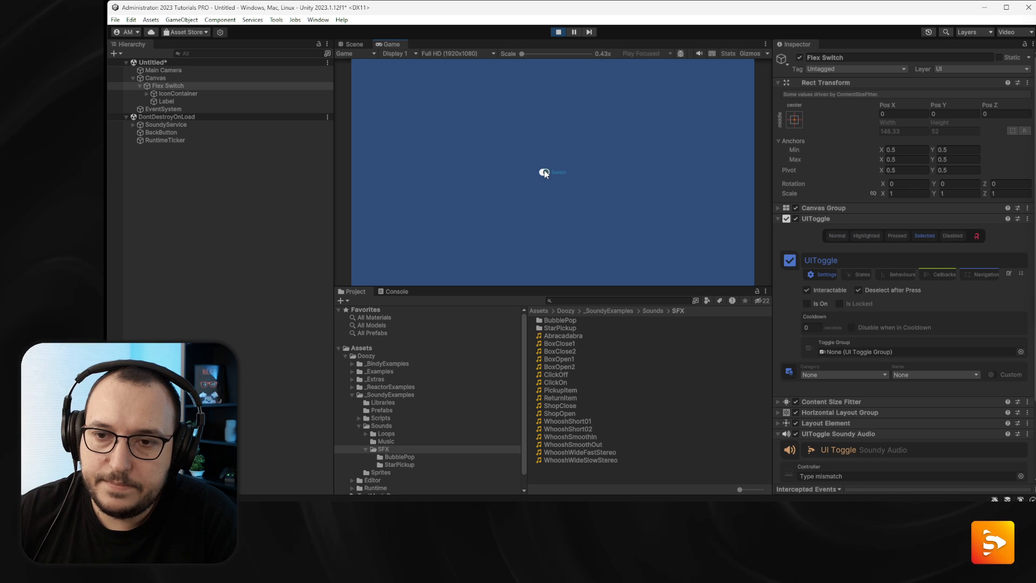
left_click(544, 172)
left_click(544, 171)
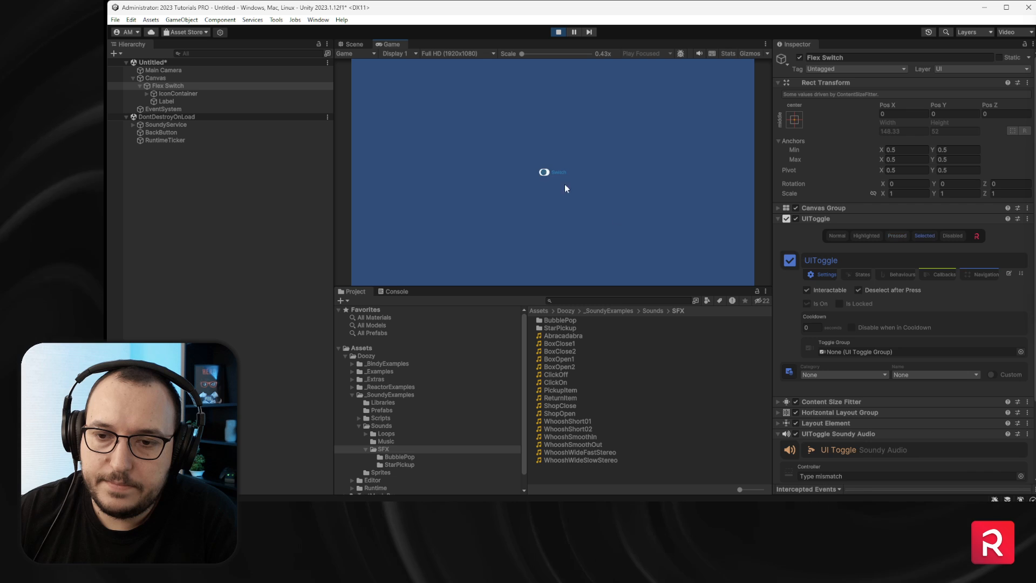
Open the ClickOn sound object from the UIToggle Soundy Audio component and remove its second and third audio clips.
scroll(857, 438, "down", 3)
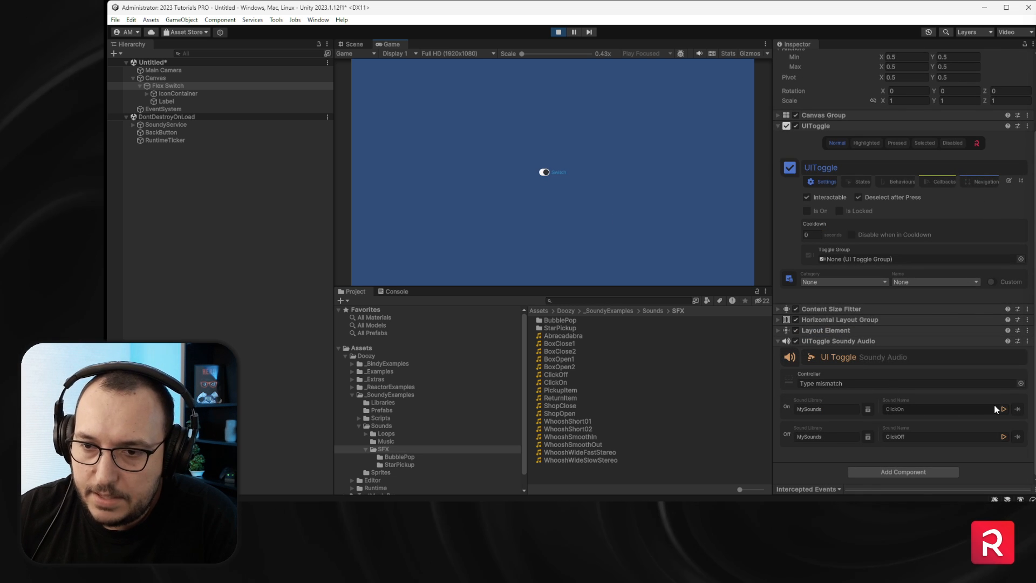
left_click(1017, 409)
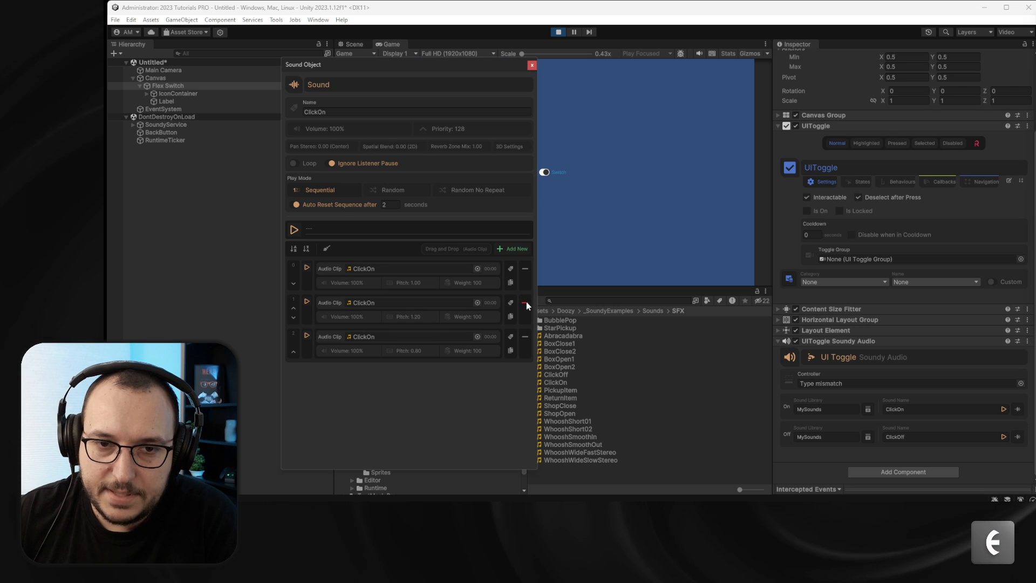
left_click(525, 302)
left_click(525, 303)
left_click(531, 65)
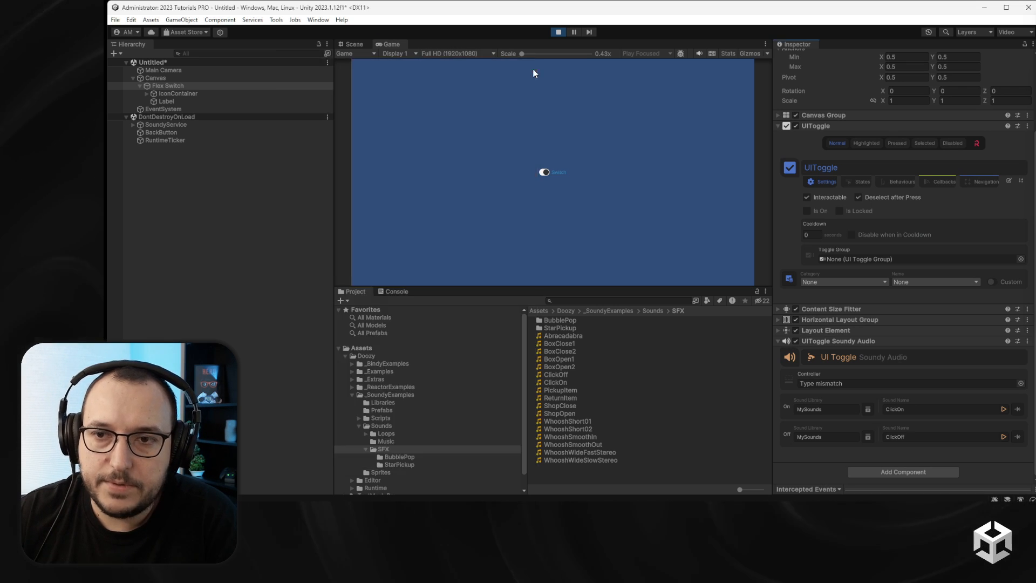
Flip the switch on and off again in the running scene to hear the edited ClickOn sound.
left_click(544, 172)
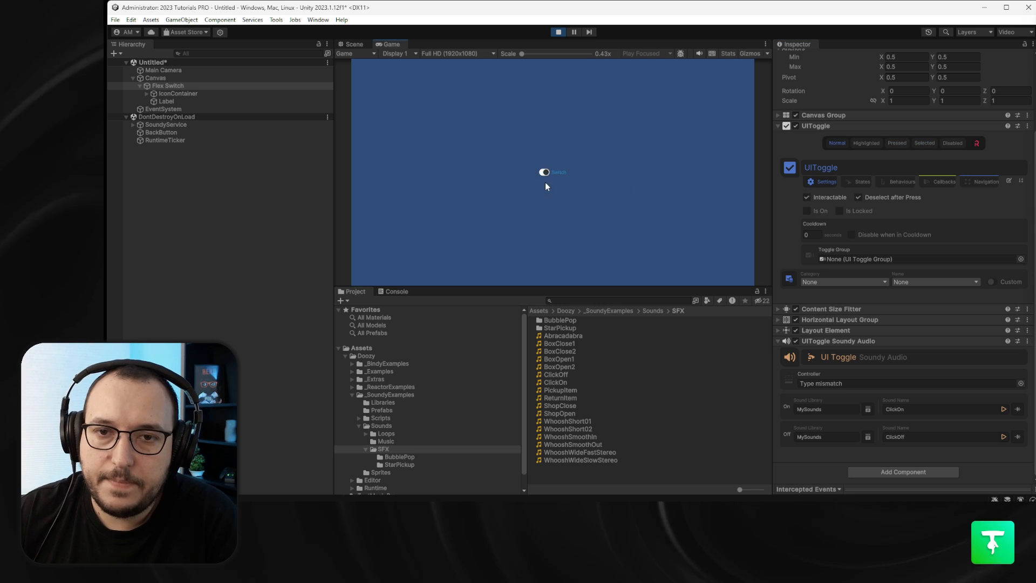
left_click(545, 172)
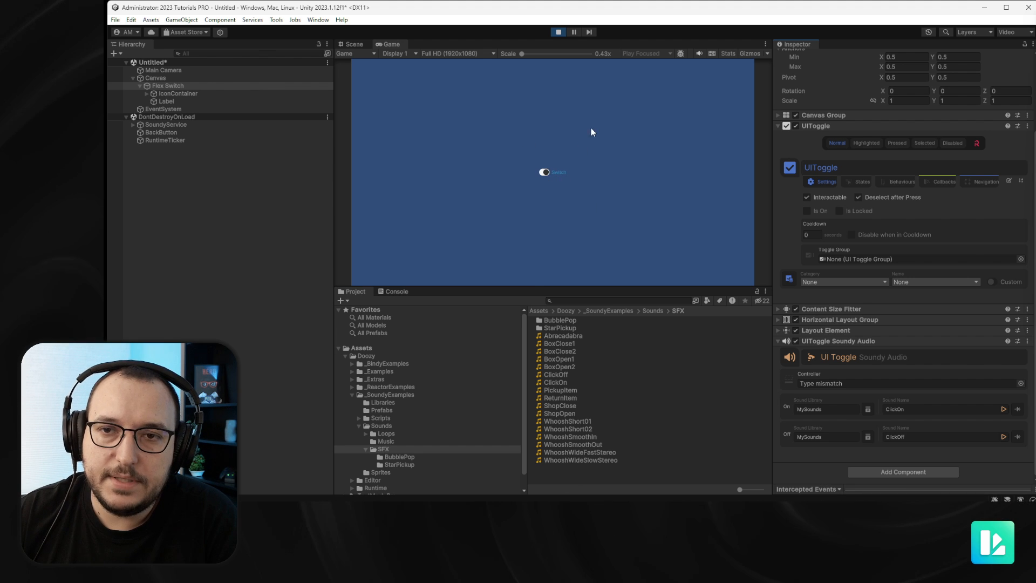
scroll(561, 107, "up", 5)
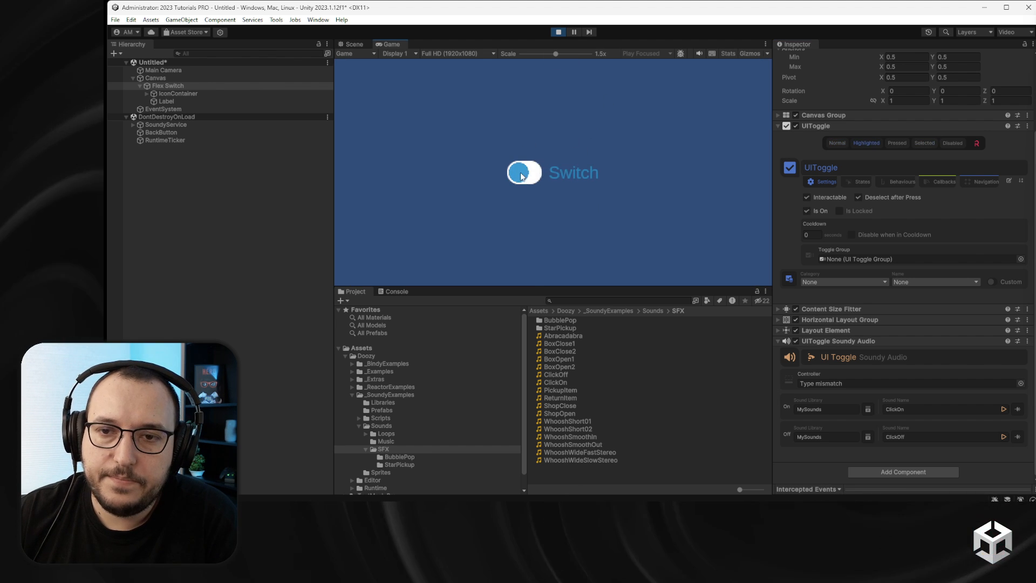
Expand SoundyService's Sound Channels in the Hierarchy, flip the switch to observe the audio players, and stop the scene.
left_click(133, 124)
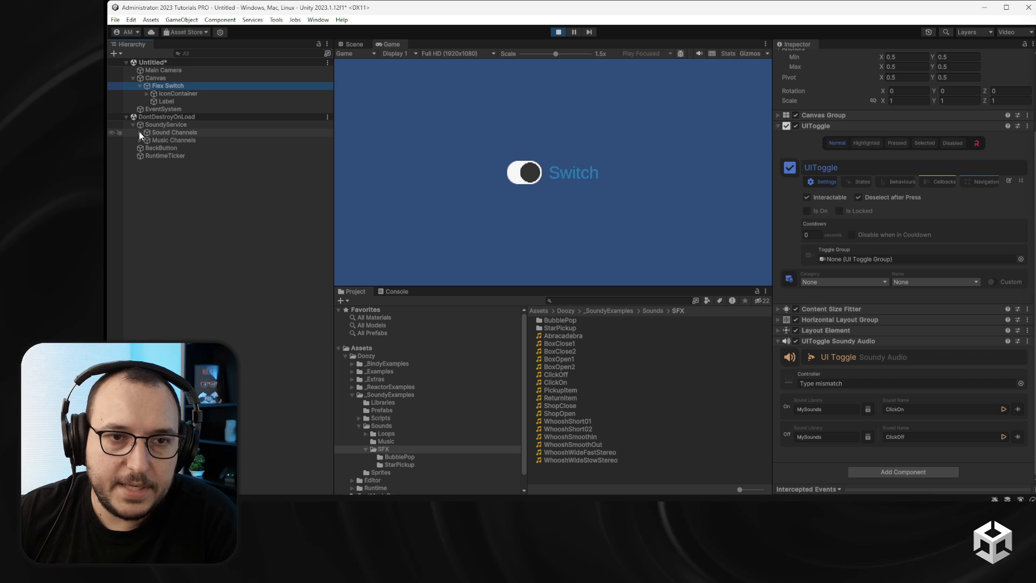
left_click(532, 174)
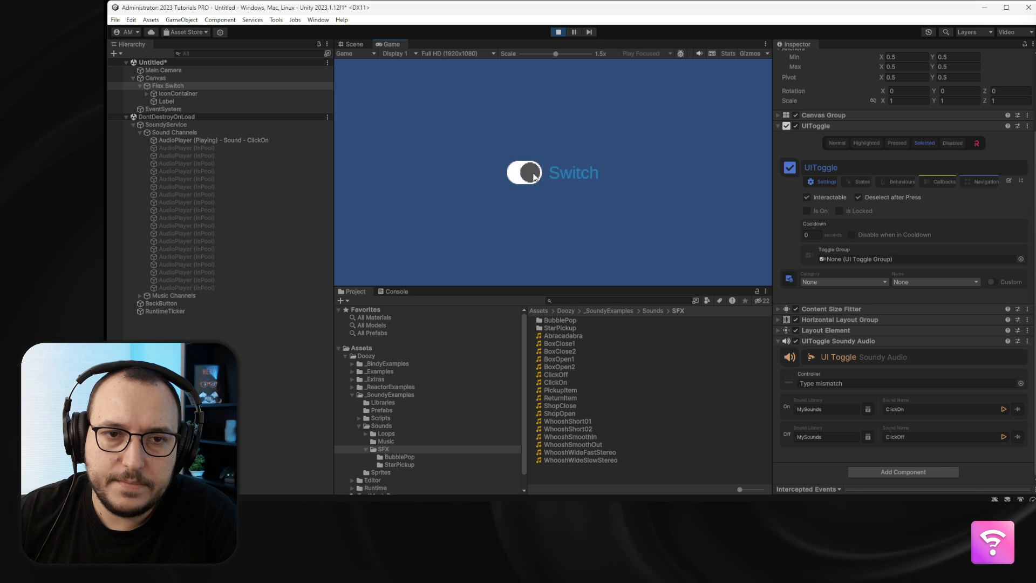
left_click(534, 177)
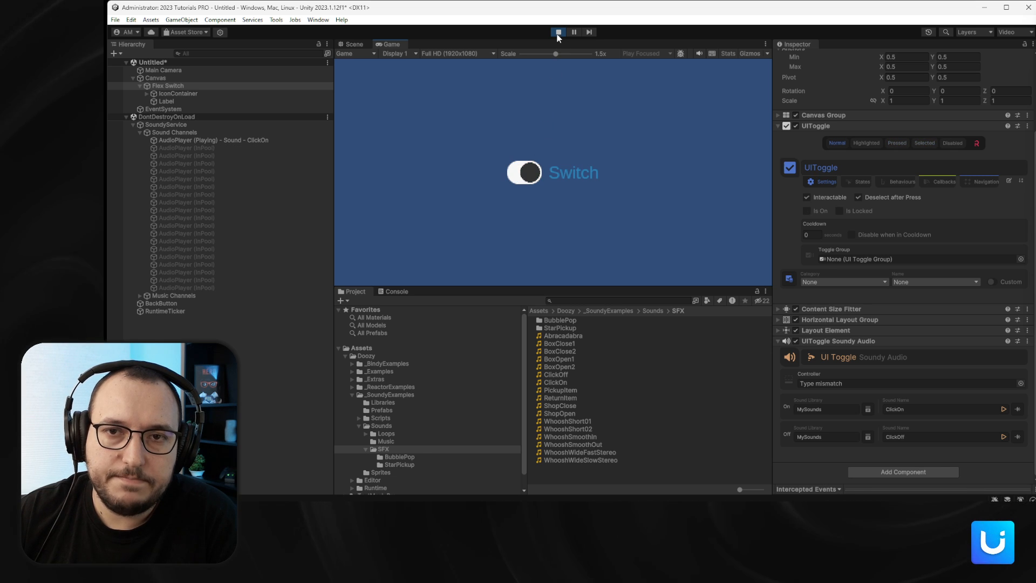
key("ctrl+p")
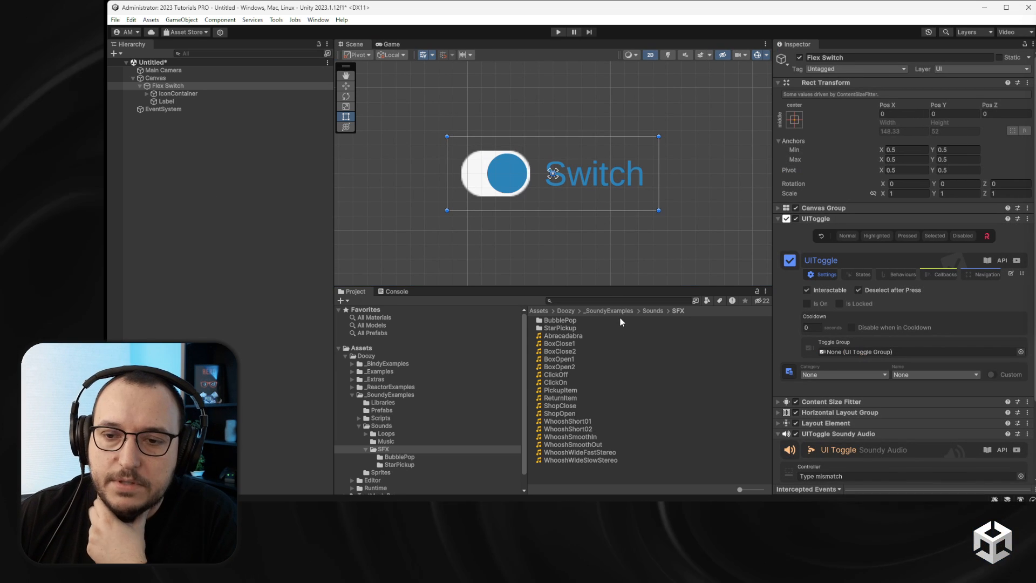
Remove the UIToggle Soundy Audio component from the Flex Switch and delete the switch from the Canvas.
scroll(838, 425, "down", 3)
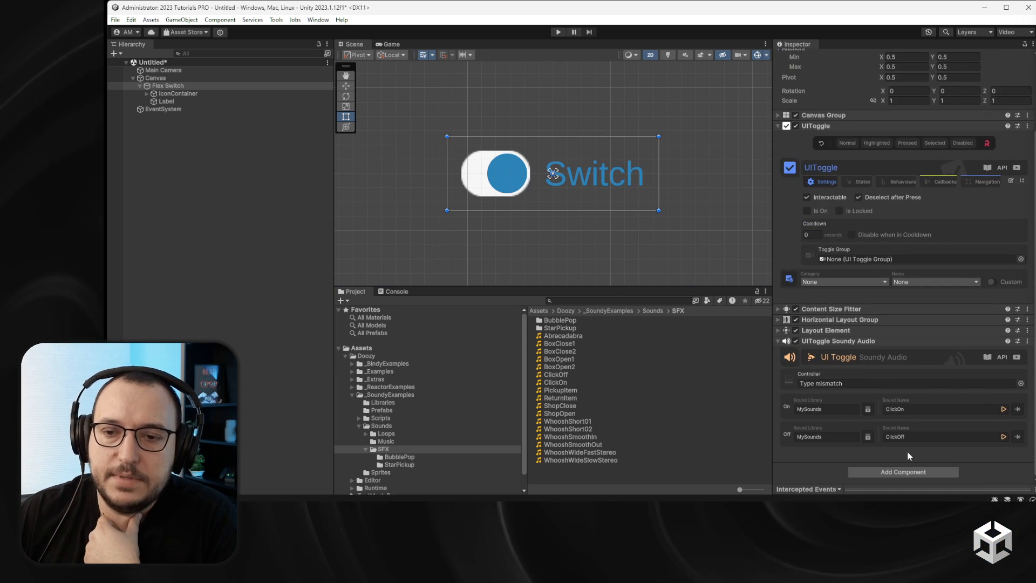
right_click(864, 344)
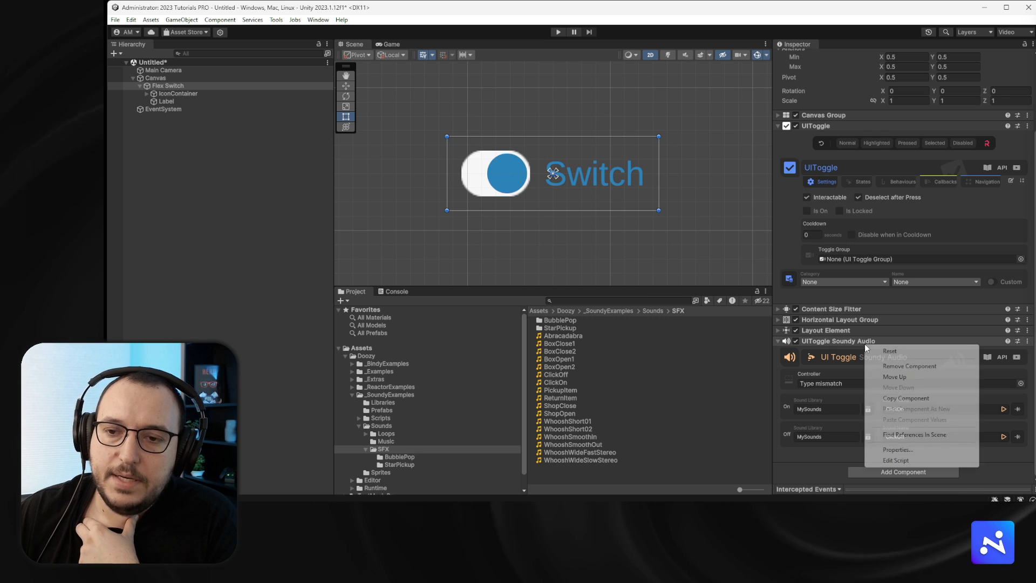
left_click(900, 366)
left_click(898, 438)
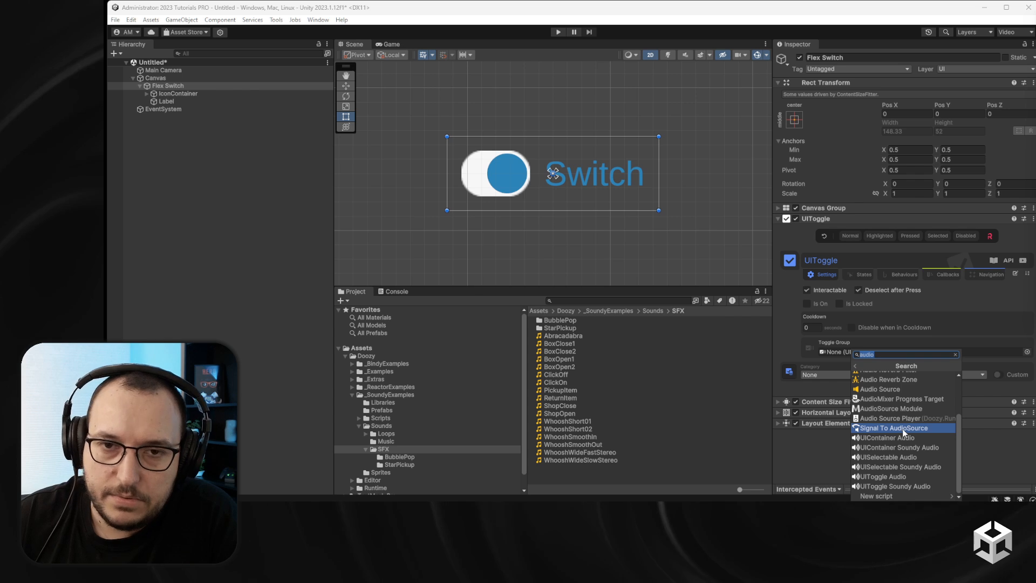
left_click(233, 107)
left_click(191, 85)
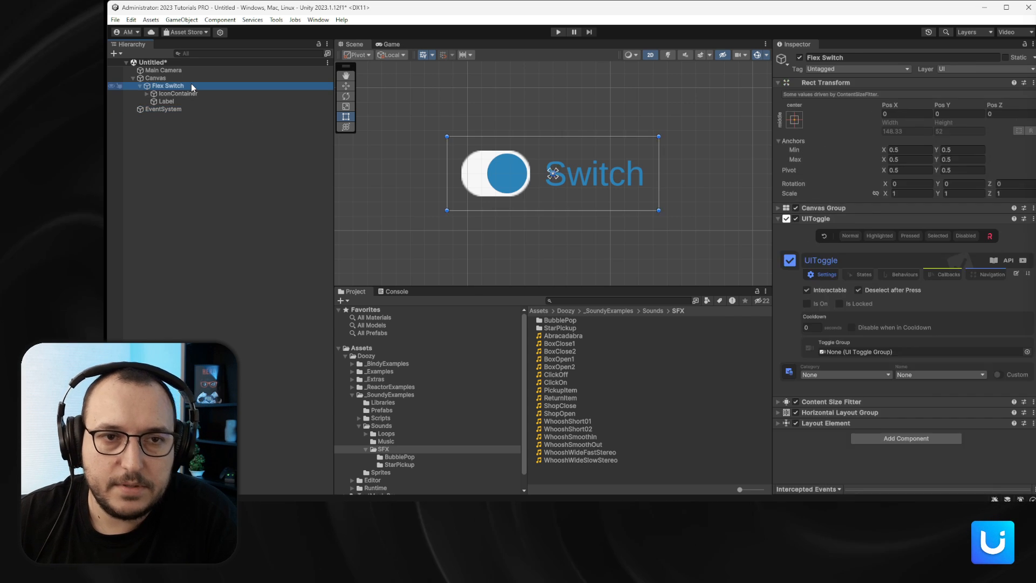
key("Delete")
Add a Doozy UIMenu Flex Icon Button from the Button Basic components under the Canvas and frame it in the Scene view.
right_click(183, 77)
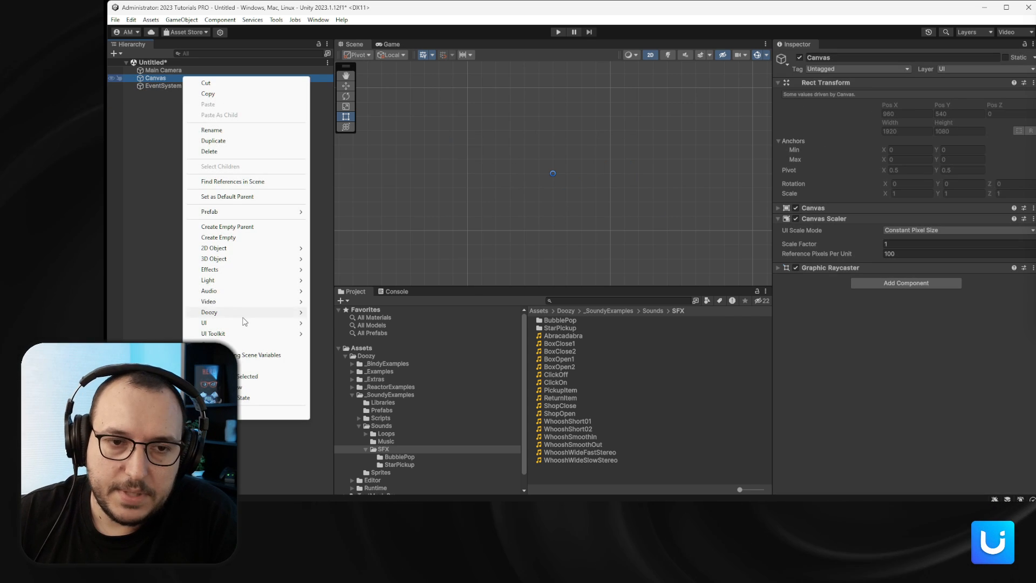
mouse_move(239, 323)
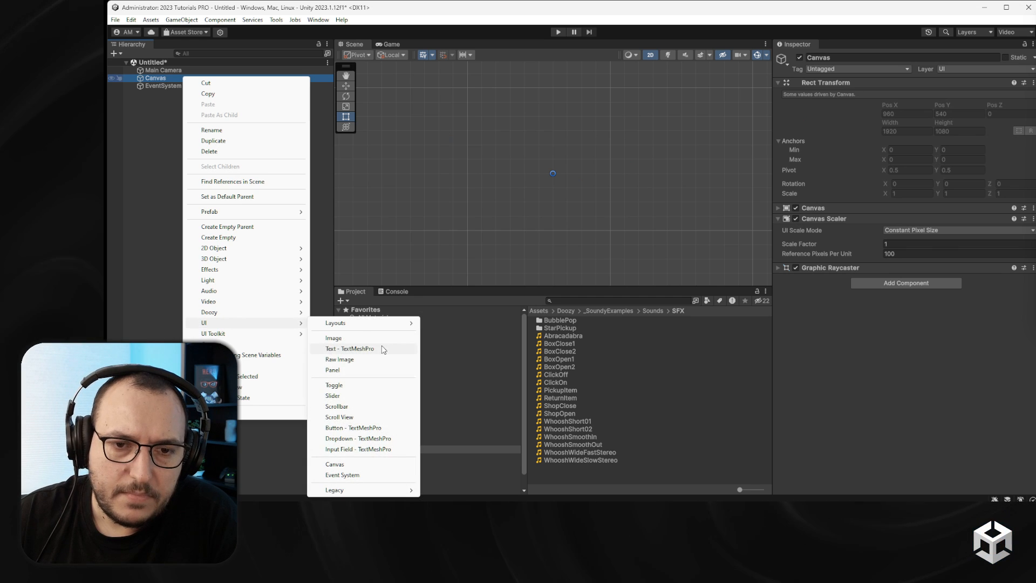
mouse_move(269, 313)
mouse_move(372, 329)
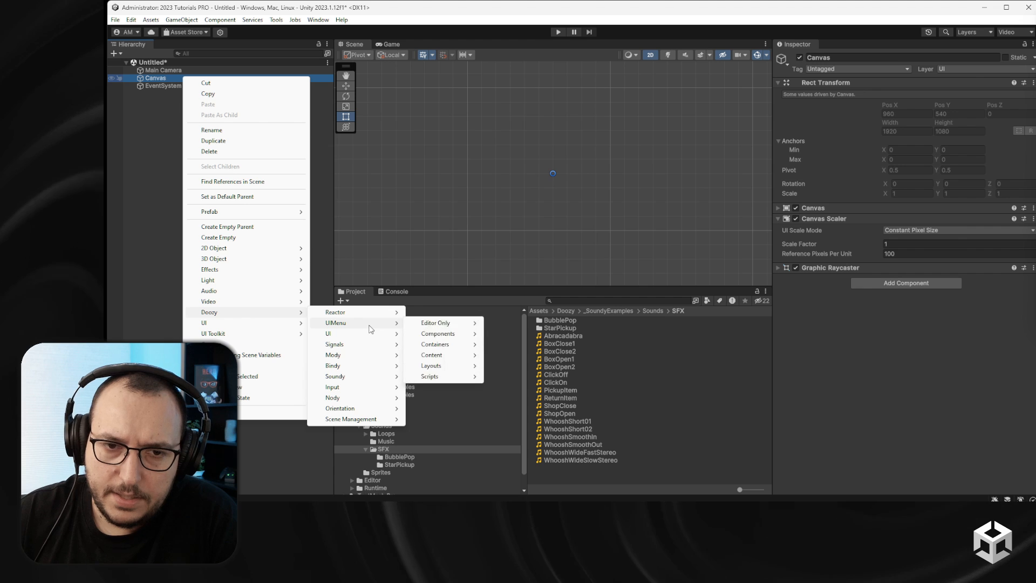
mouse_move(462, 337)
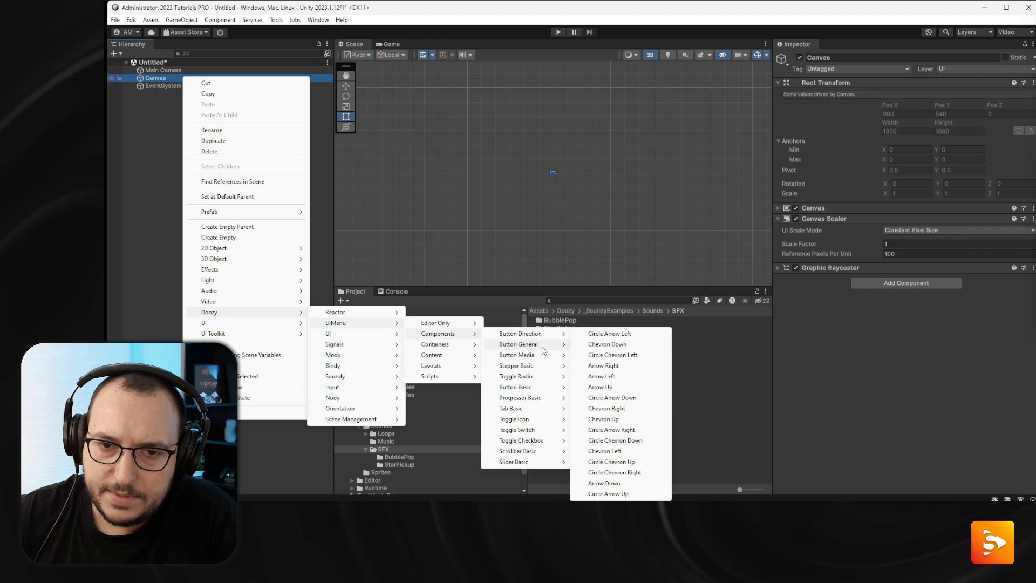
mouse_move(542, 348)
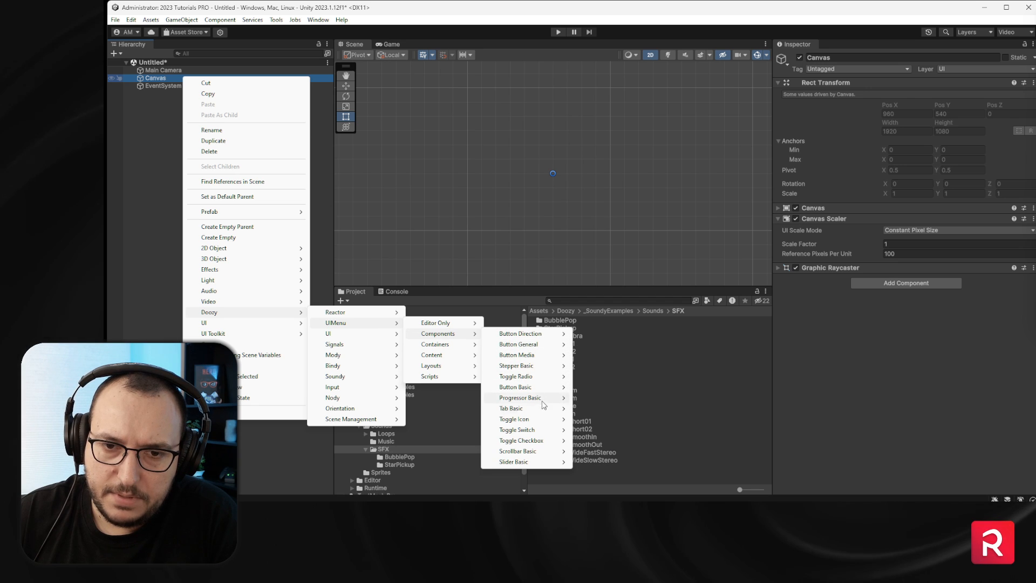
mouse_move(539, 387)
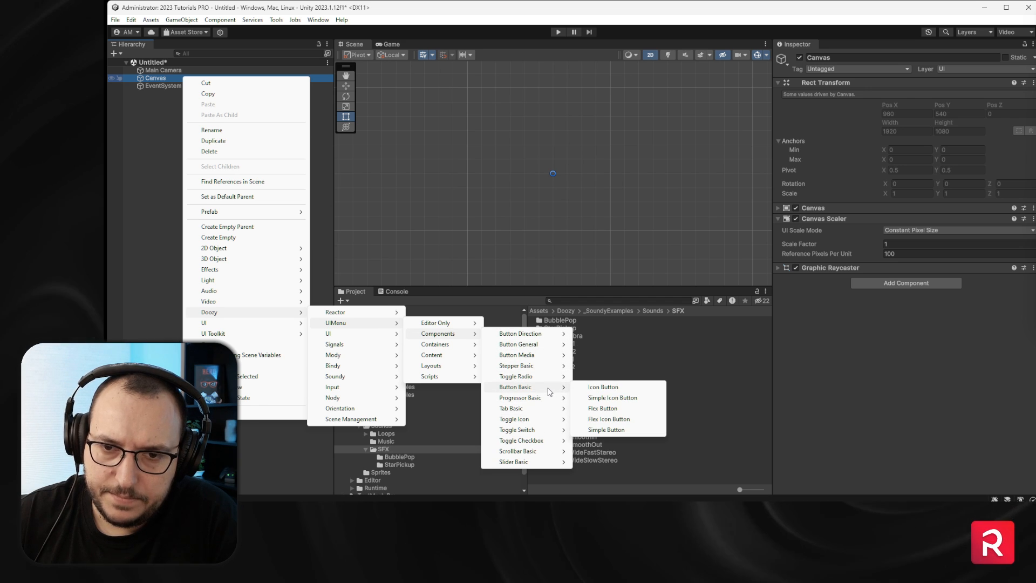
left_click(624, 419)
left_click(174, 86)
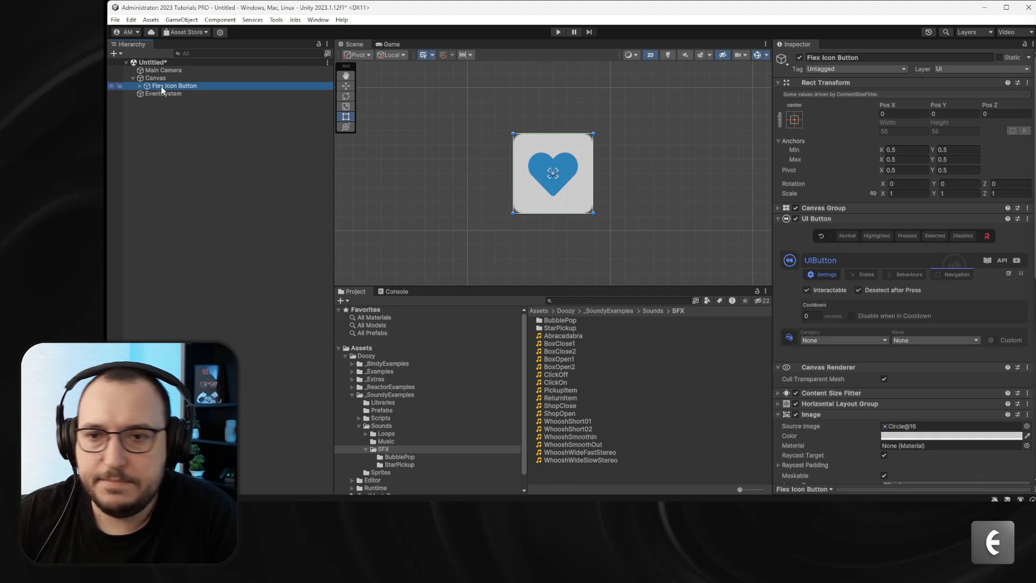
Collapse the Flex Icon Button's Image Color Target and UISelectable animator components, and add a UISelectable Soundy Audio component.
scroll(913, 324, "down", 10)
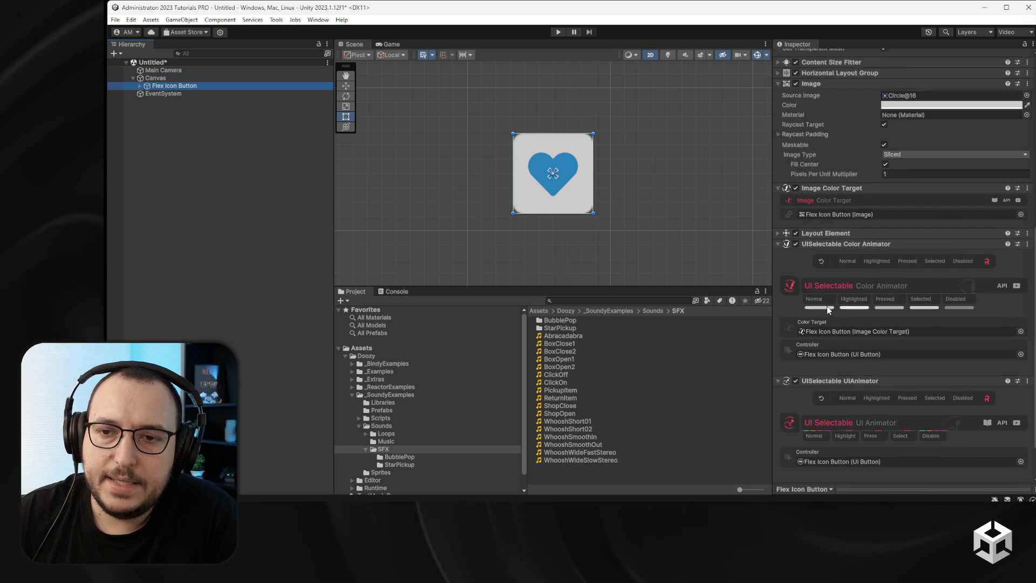
left_click(801, 271)
left_click(829, 262)
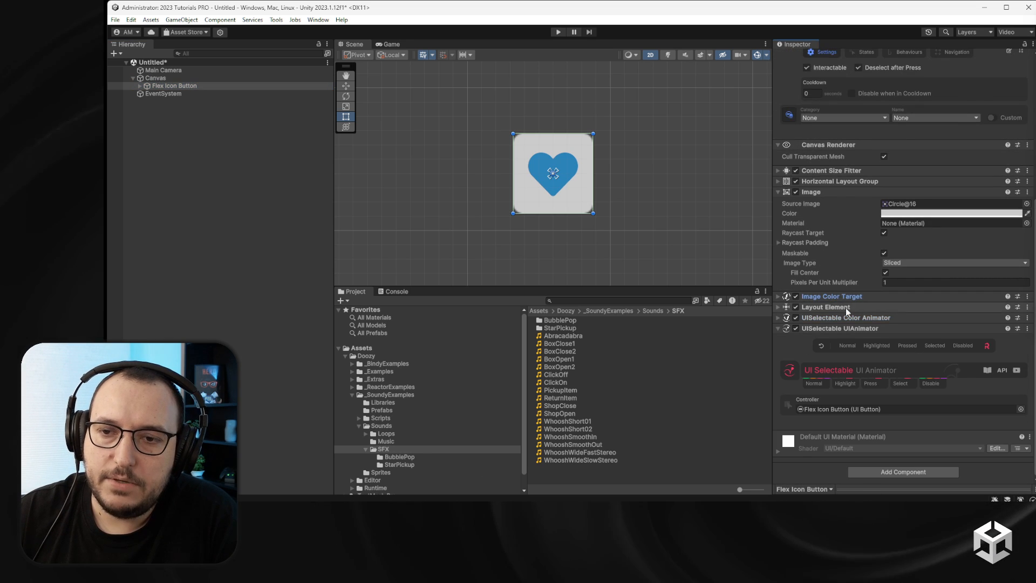
left_click(841, 328)
left_click(895, 478)
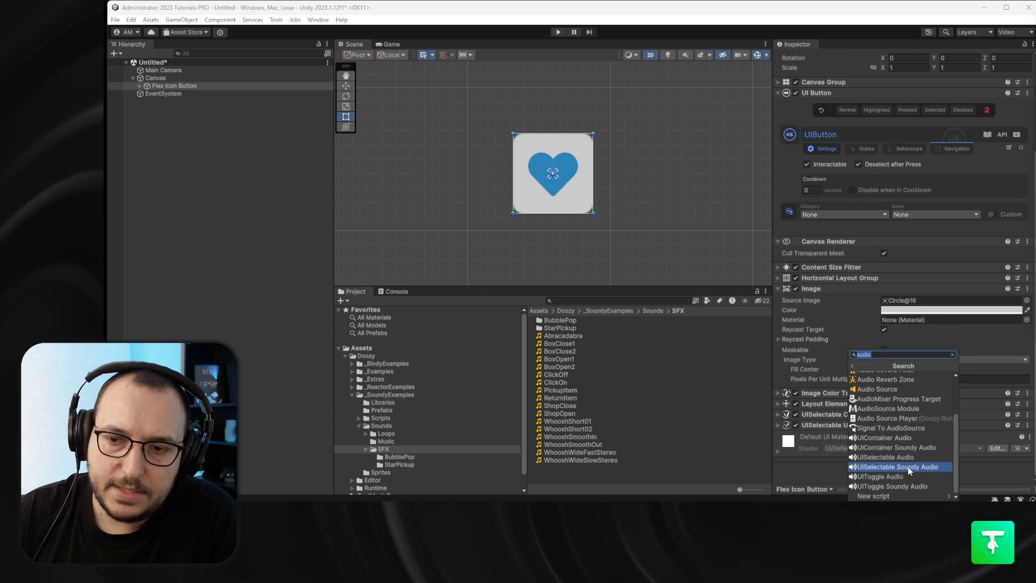
left_click(896, 466)
scroll(866, 413, "down", 5)
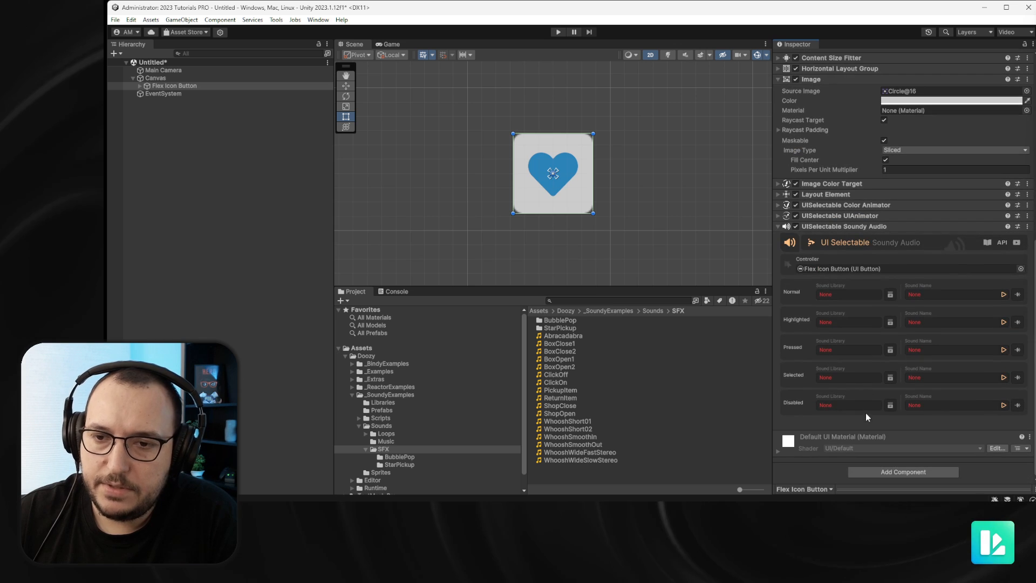
Assign the ClickOn sound from the MySounds library to the button's Pressed state.
left_click(836, 350)
left_click(805, 380)
left_click(921, 350)
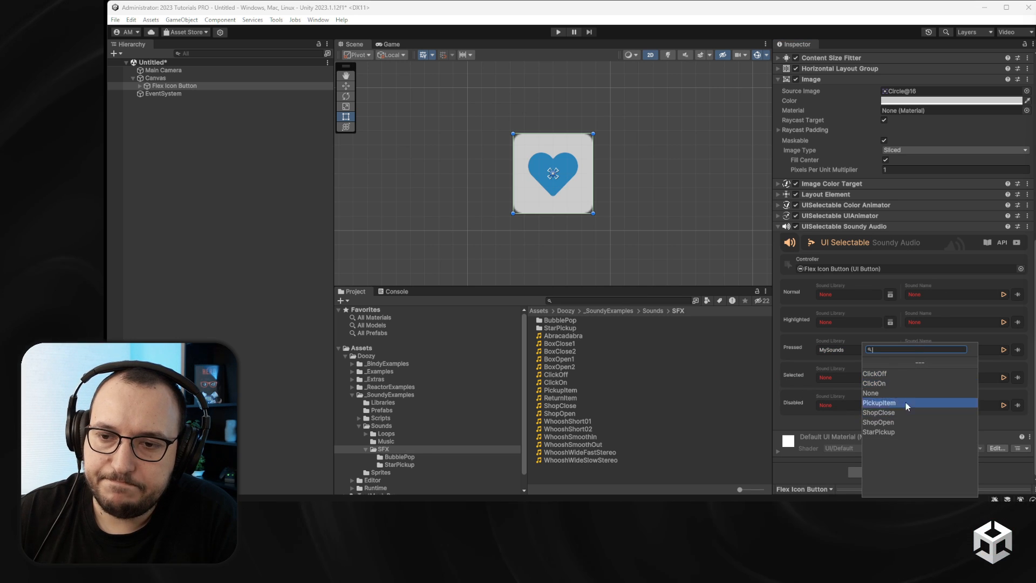
left_click(896, 383)
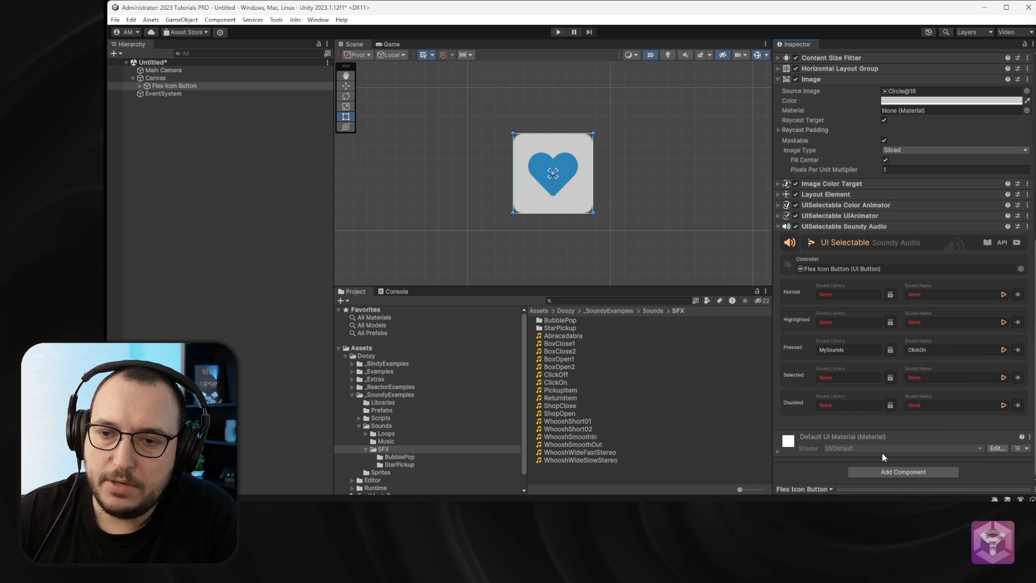
Set the Highlighted state's sound library to MySounds and check which sound names it offers.
left_click(858, 322)
left_click(840, 358)
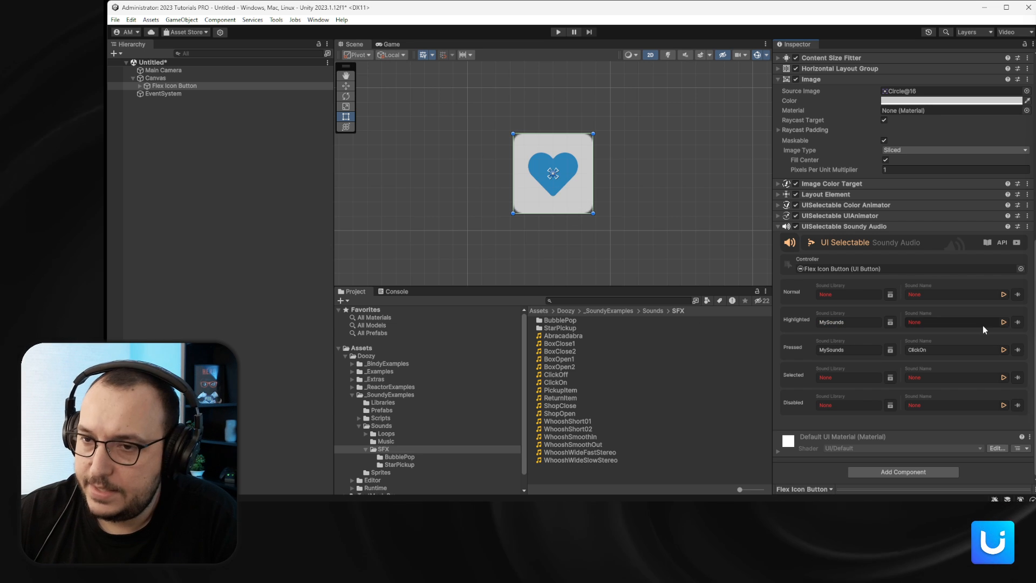
left_click(997, 321)
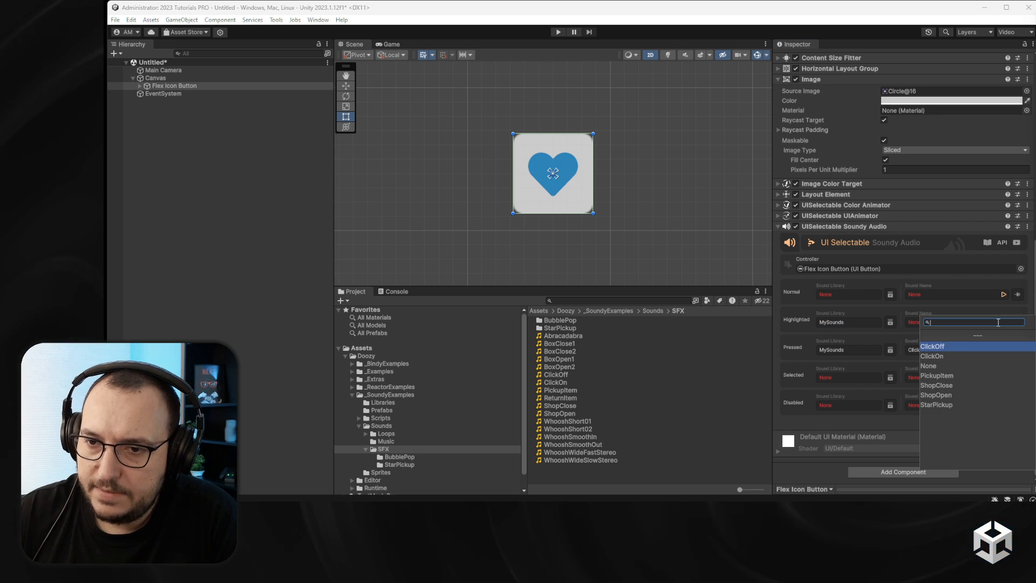
left_click(863, 310)
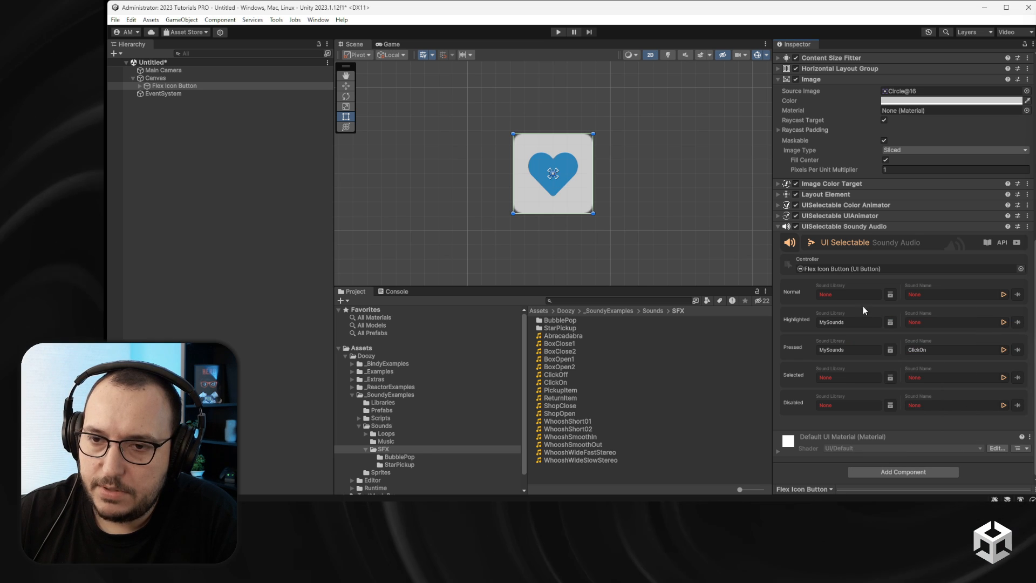
Add the WhooshShort01 audio clip to the MySounds library, preview it, and close the Sound Libraries window.
left_click(889, 322)
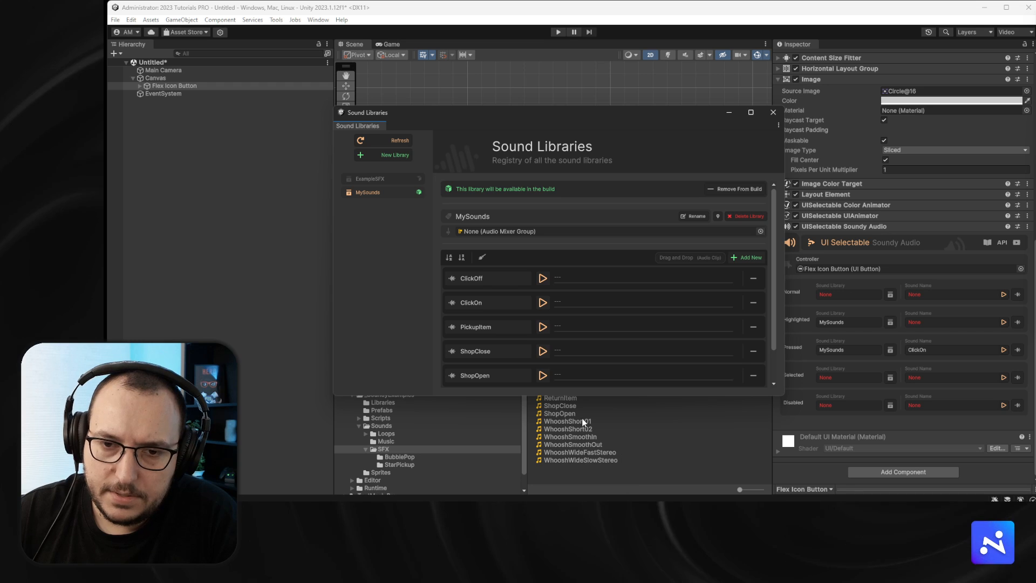
left_click_drag(583, 422, 674, 259)
left_click(543, 362)
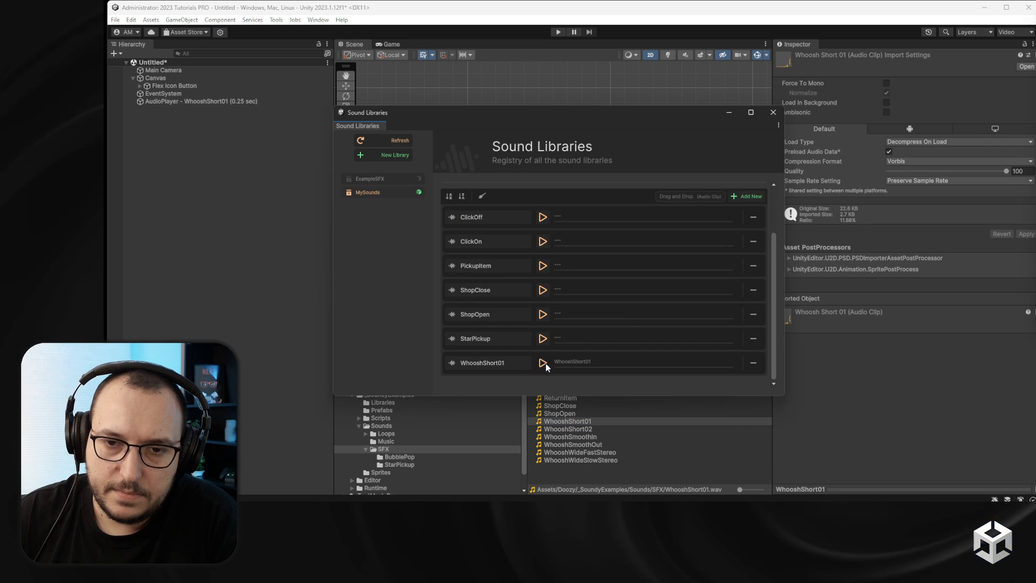
left_click(773, 112)
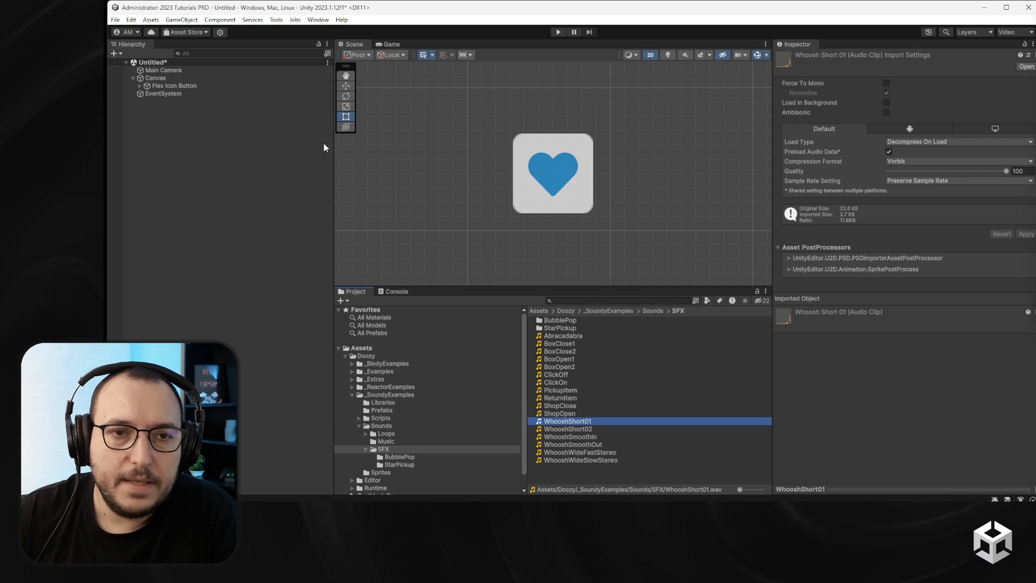
Set the Highlighted state's sound name on the Flex Icon Button to WhooshShort01.
left_click(186, 86)
scroll(863, 353, "down", 10)
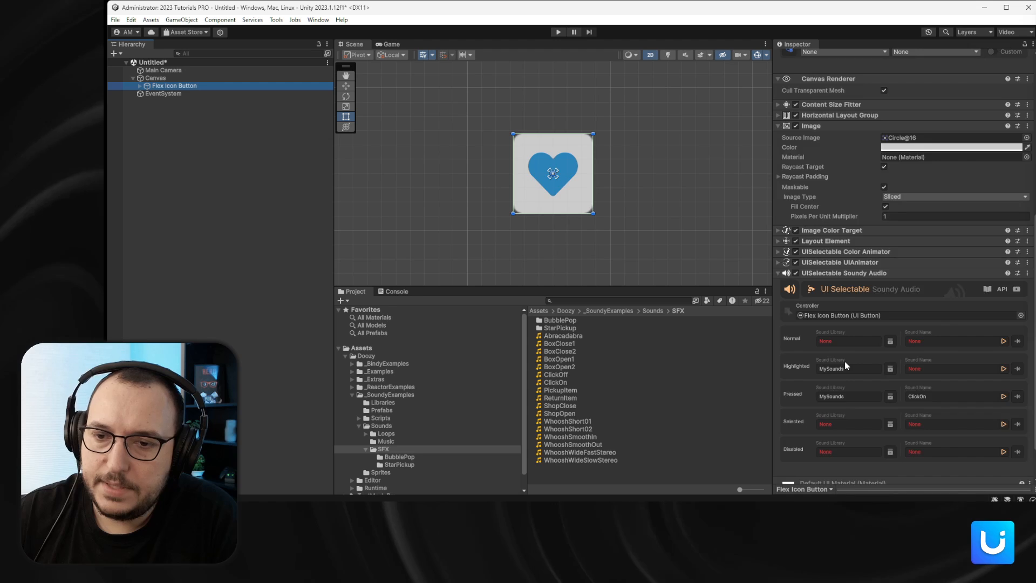
left_click(919, 322)
left_click(925, 404)
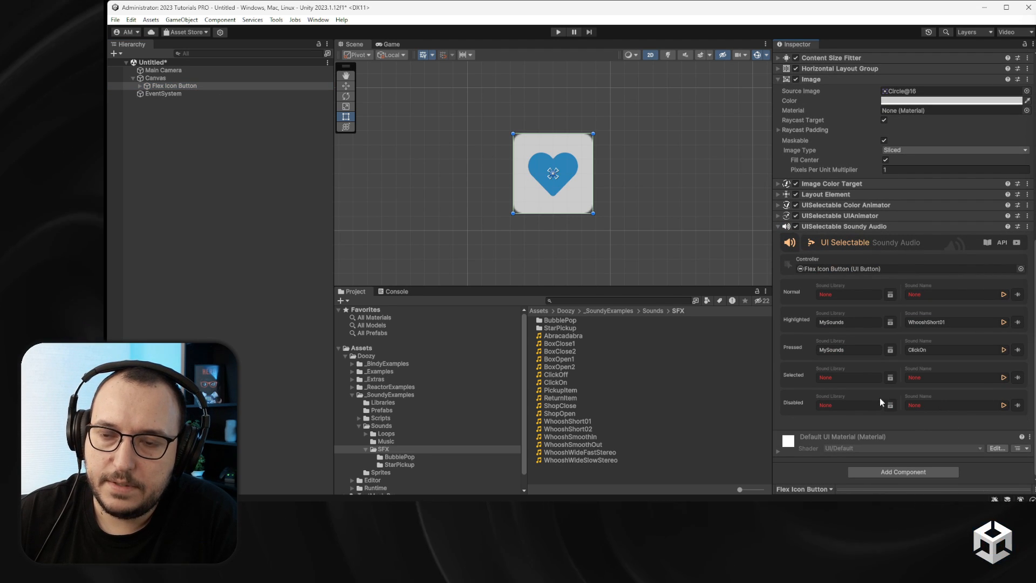
Run the scene and expand SoundyService's Sound Channels in the Hierarchy to watch the audio players.
left_click(557, 31)
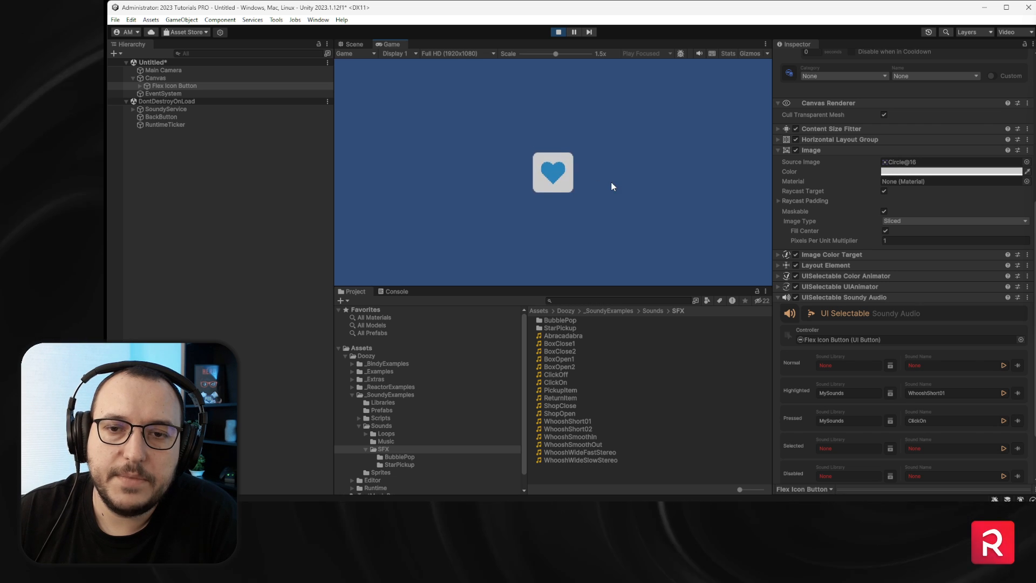
left_click(133, 109)
left_click(140, 117)
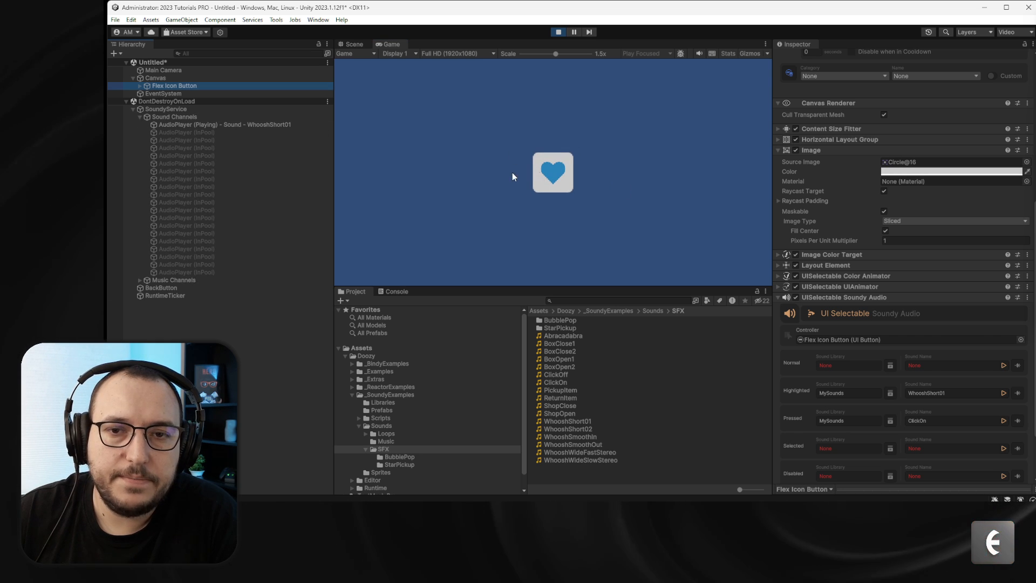
Trigger the heart button's highlight and press sounds in the running scene, collapse Sound Channels, and stop the scene.
left_click(564, 170)
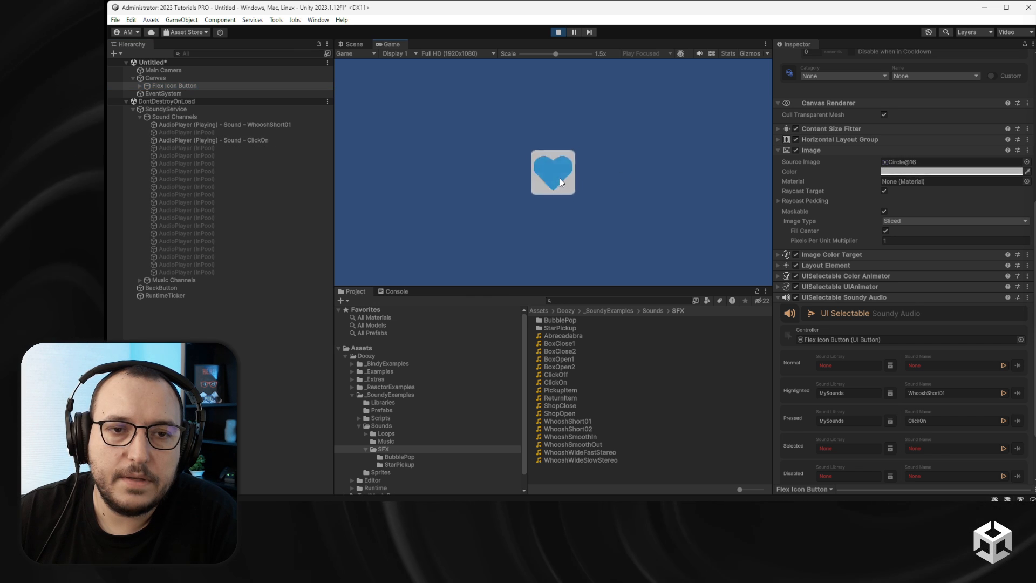
mouse_move(552, 184)
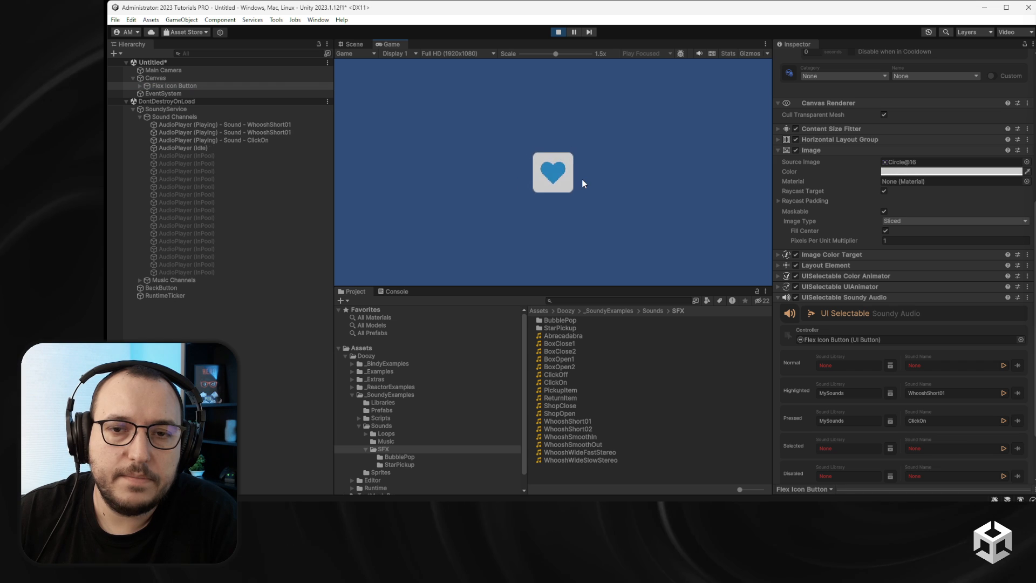
left_click(139, 117)
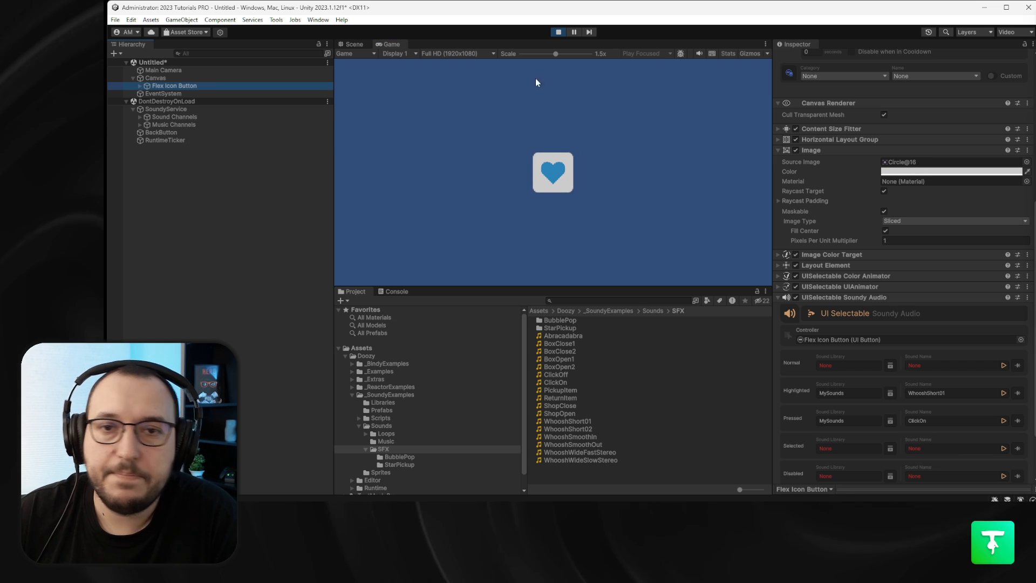
left_click(558, 32)
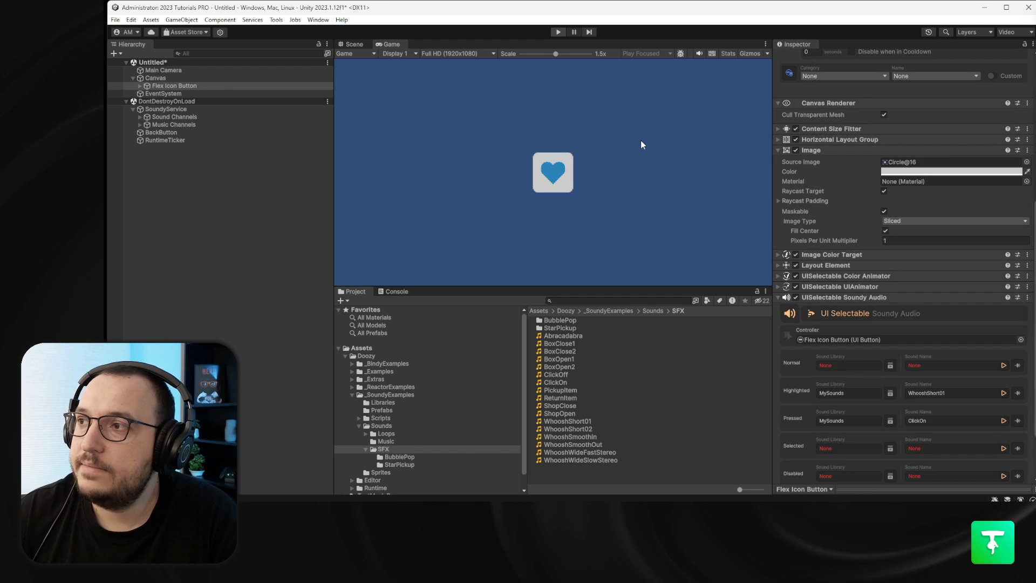